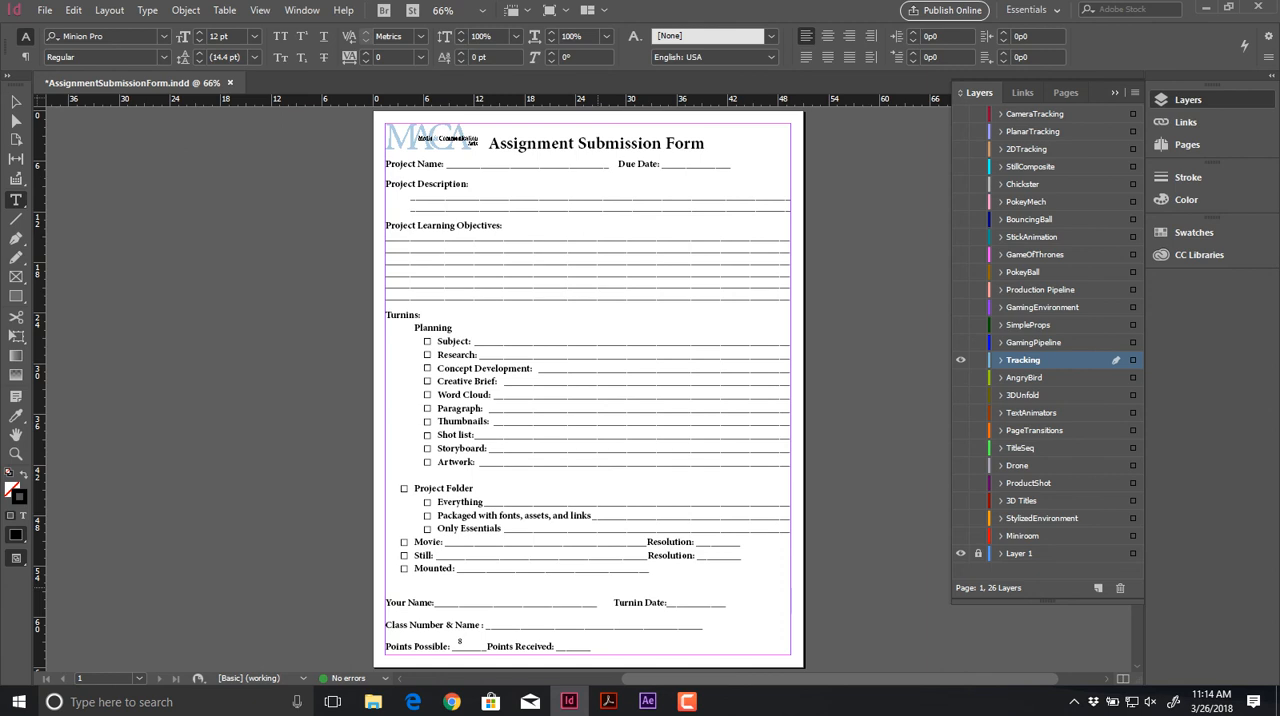
pyautogui.hotkey('alt', 'Tab')
pyautogui.hotkey('alt', 'Tab')
pyautogui.hotkey('alt', 'Tab')
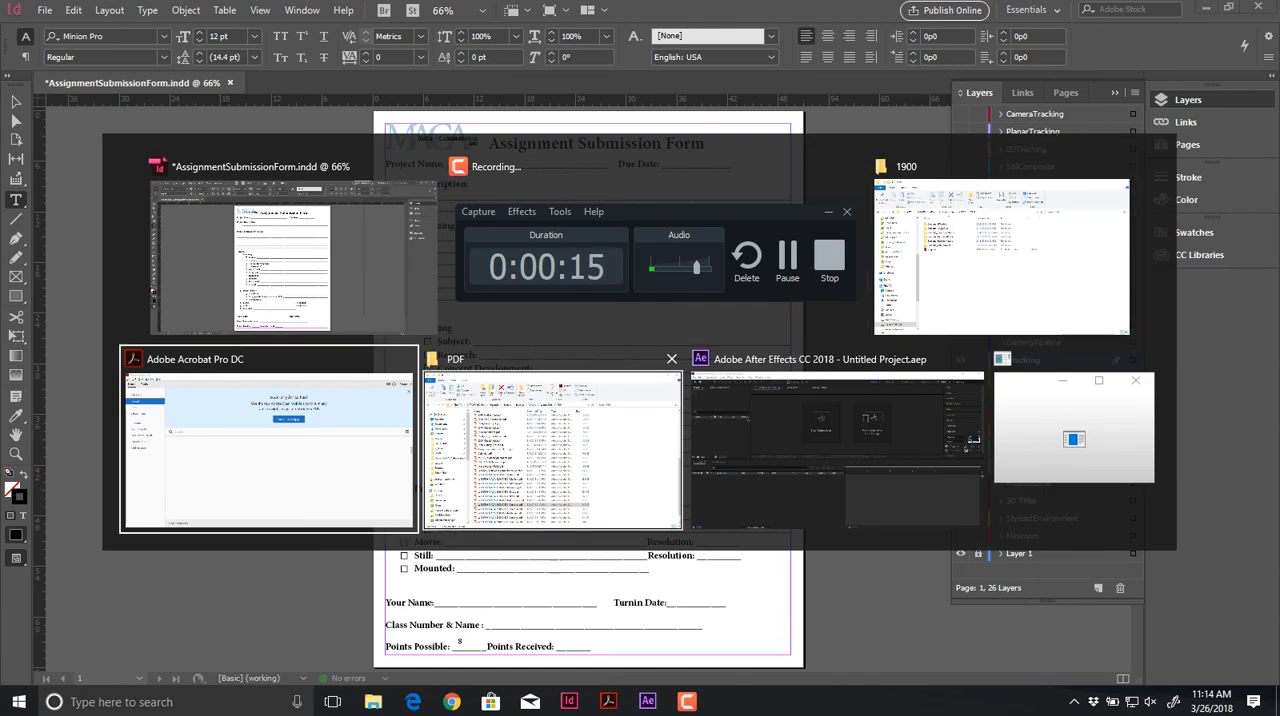
pyautogui.hotkey('alt', 'Tab')
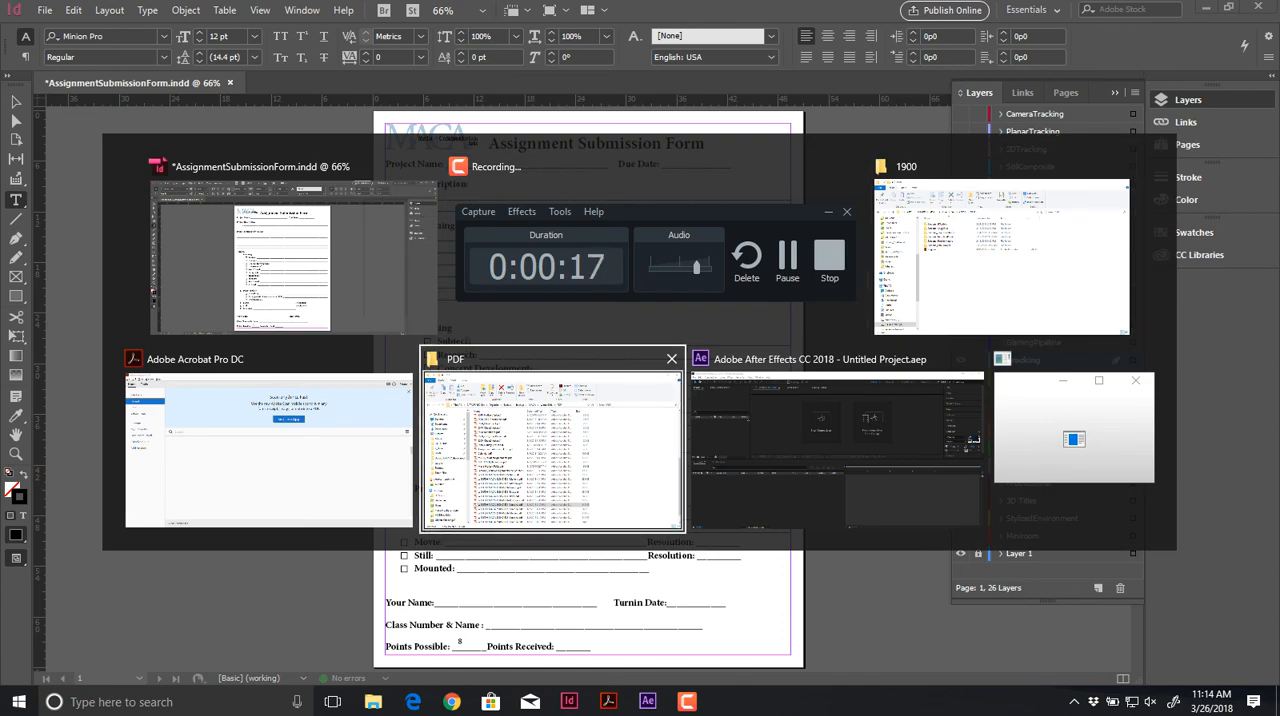
pyautogui.hotkey('alt', 'shift', 'Tab')
pyautogui.hotkey('alt', 'shift', 'Tab')
pyautogui.hotkey('alt', 'shift', 'Tab')
pyautogui.hotkey('alt', 'shift', 'Tab')
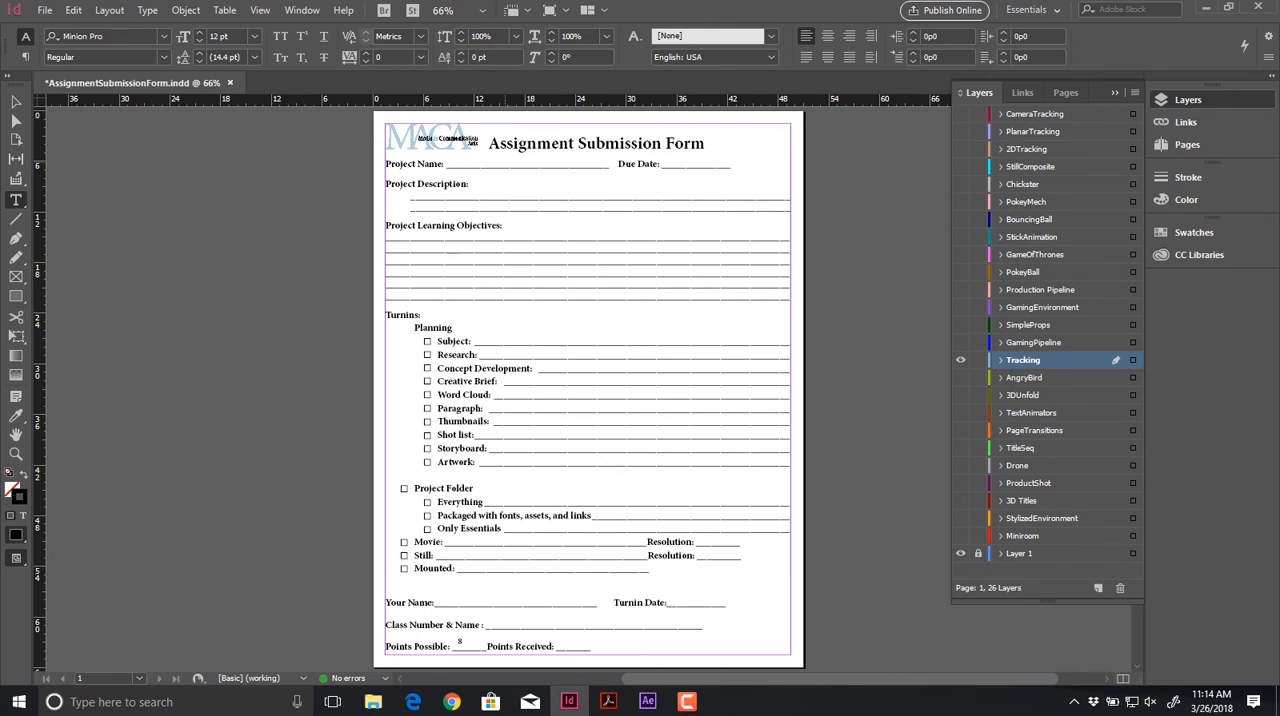
# Step: Add a text frame reading "Tracking" at the Project Name line and move it down closer to the line
pyautogui.moveTo(426, 126); pyautogui.dragTo(717, 208)
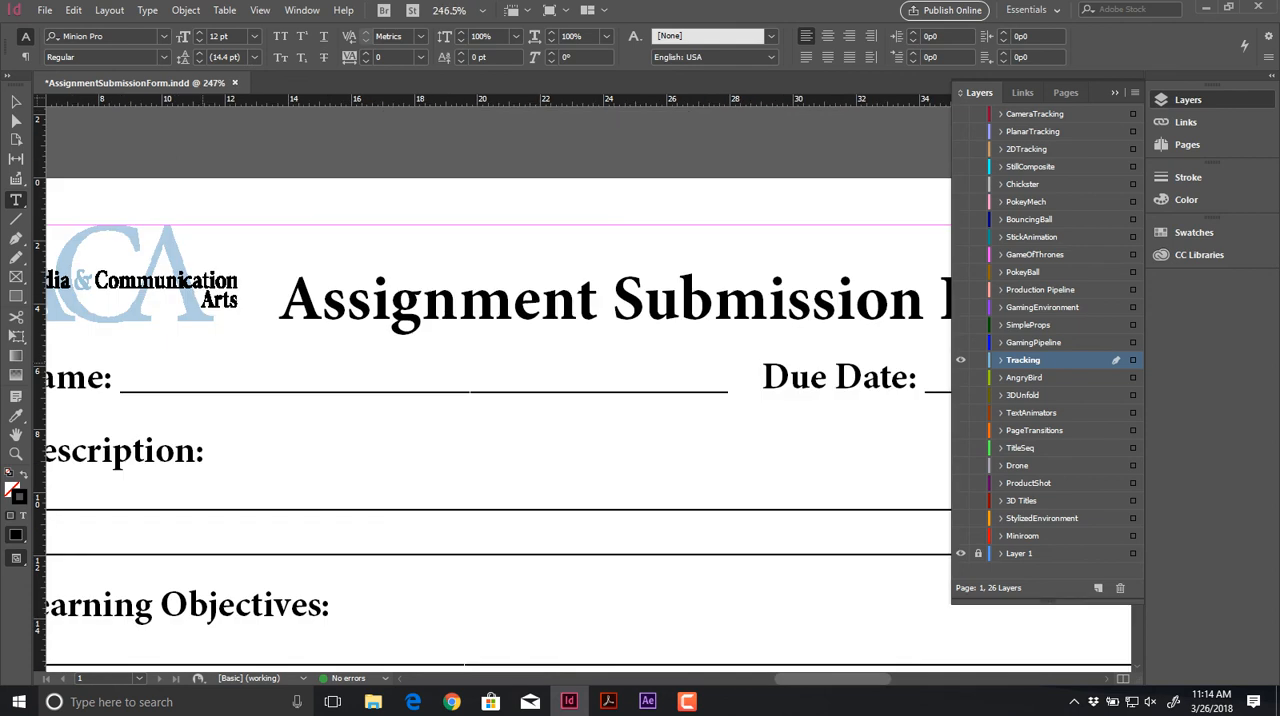
pyautogui.moveTo(110, 330); pyautogui.dragTo(724, 390)
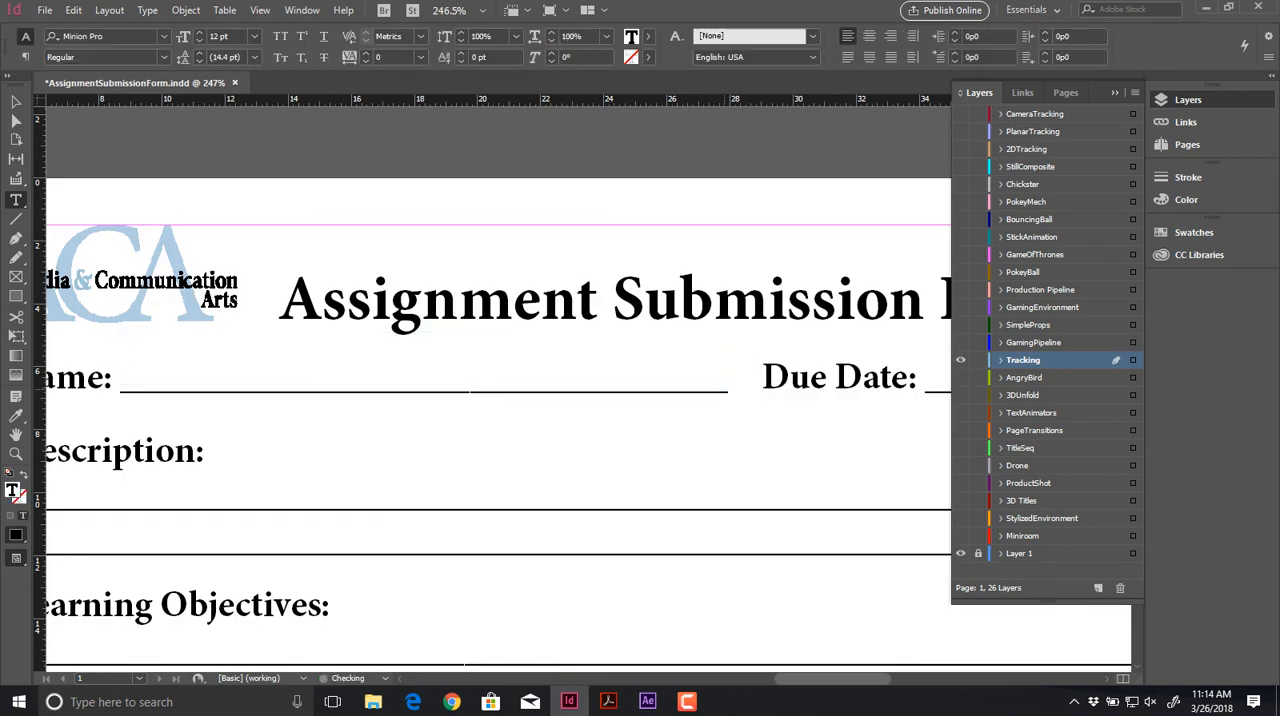
pyautogui.write('Tracking')
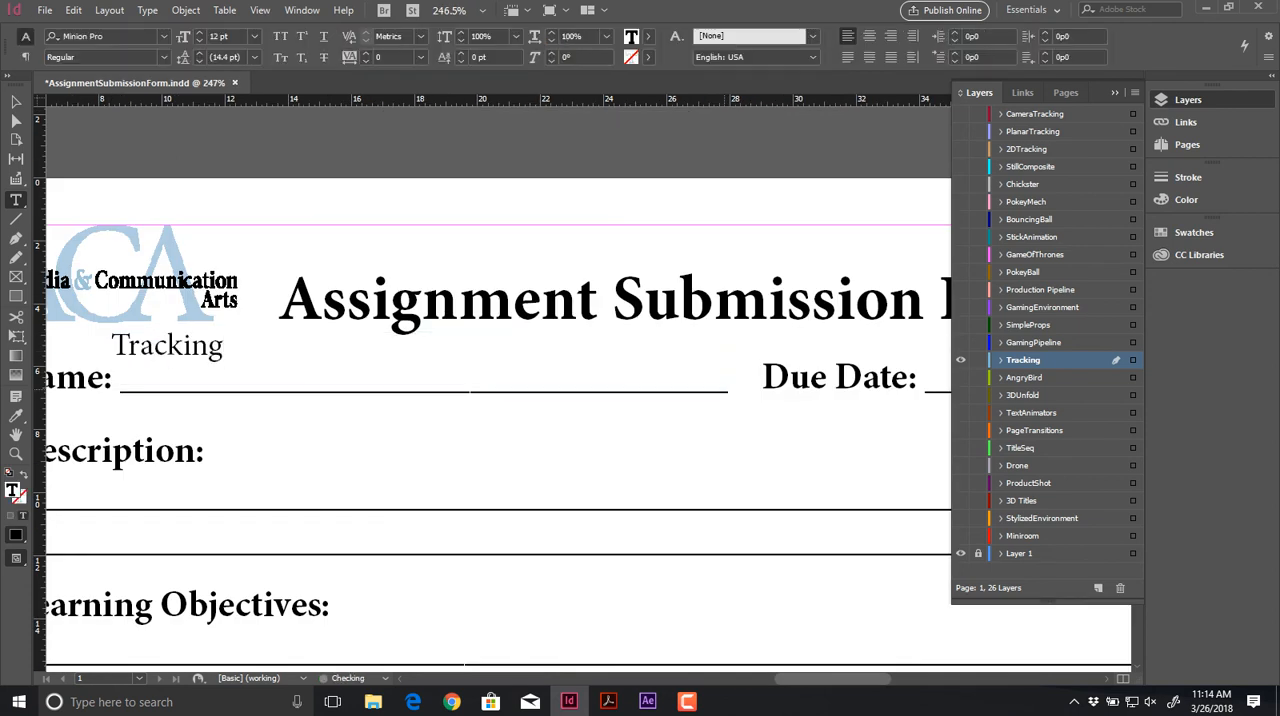
pyautogui.moveTo(417, 360); pyautogui.dragTo(430, 370)
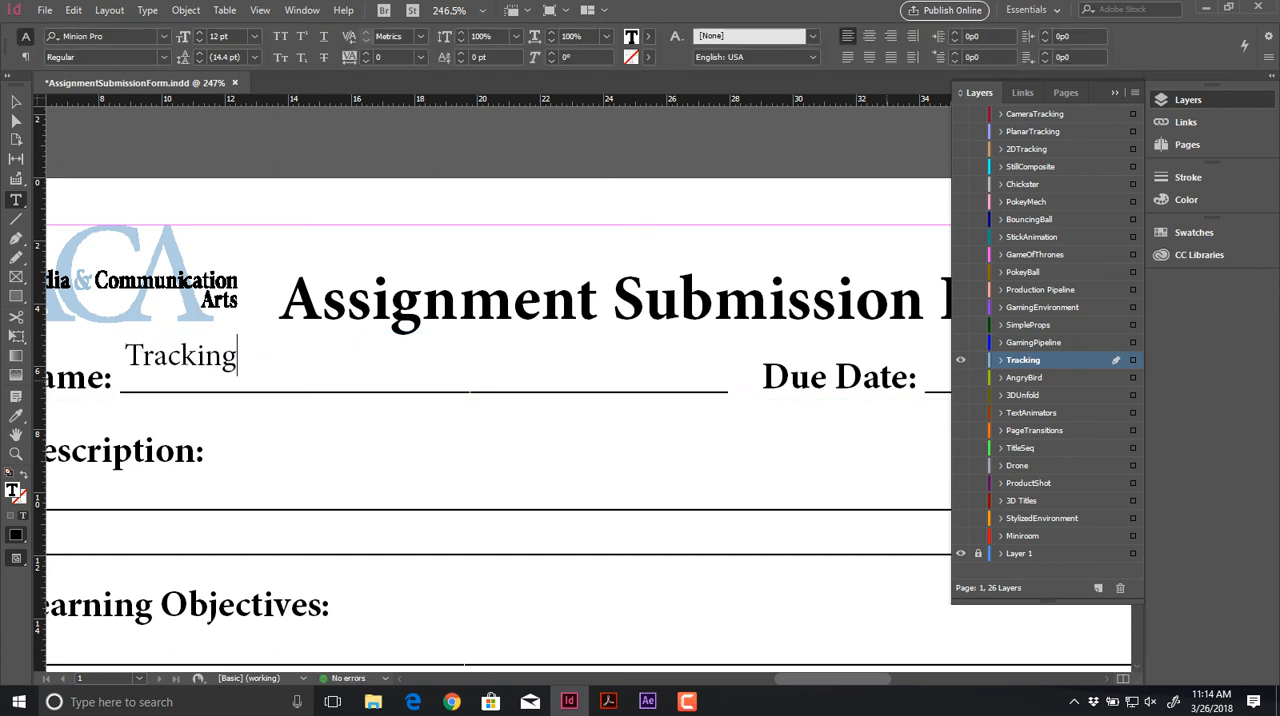
# Step: Check the system calendar and add the text "April 4, 2018" in a new frame at the Due Date line
pyautogui.hotkey('ctrl', '-')
pyautogui.hotkey('ctrl', '-')
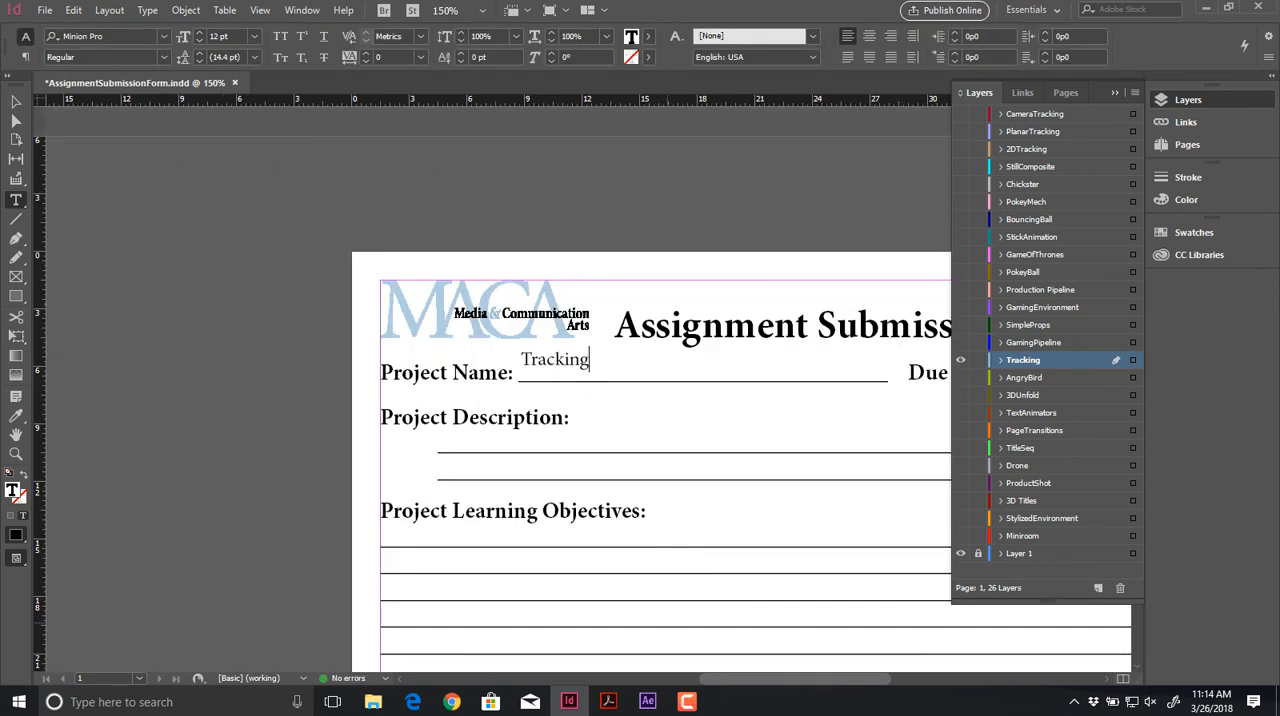
pyautogui.hscroll(5, 500, 400)
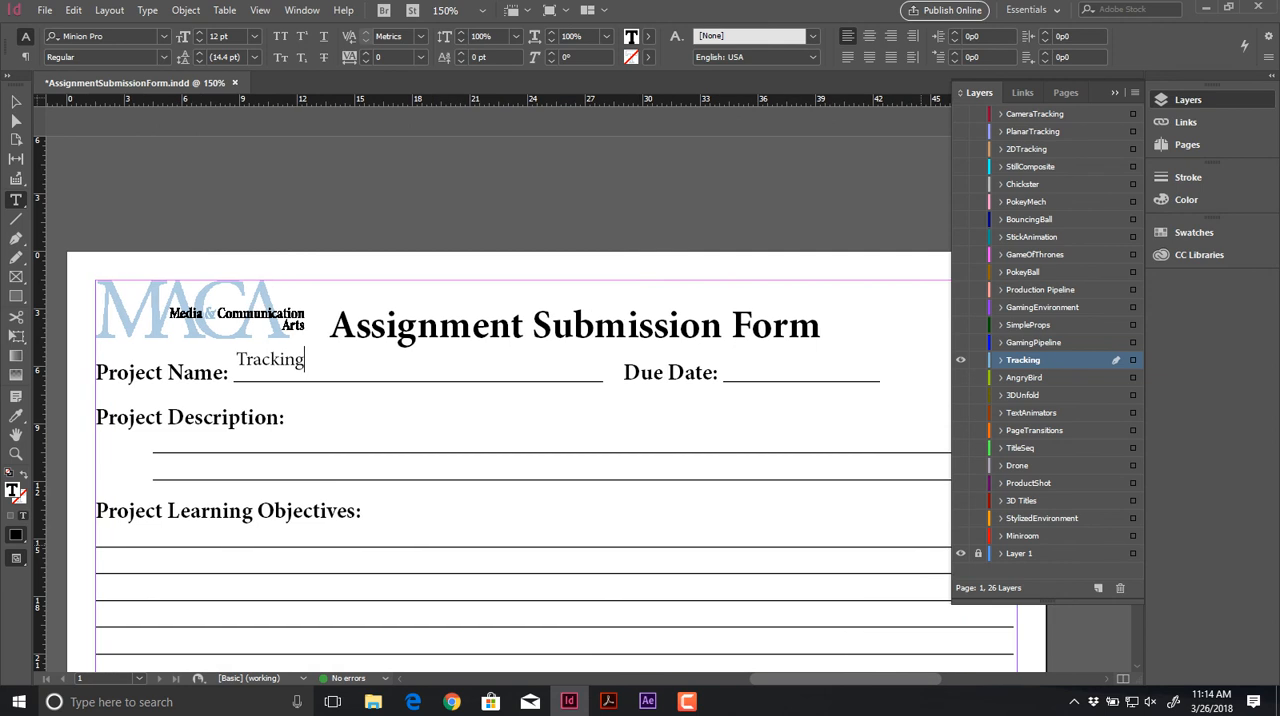
pyautogui.click(1211, 701)
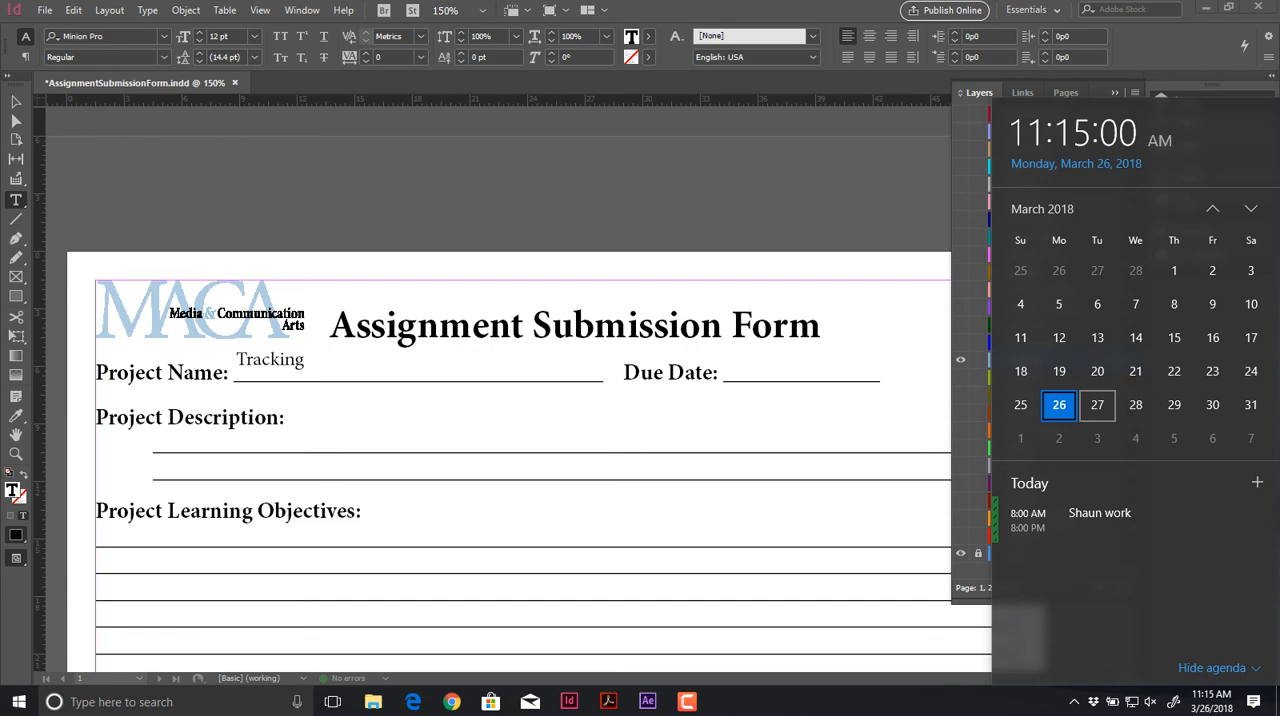
pyautogui.moveTo(738, 351); pyautogui.dragTo(892, 378)
pyautogui.write('April')
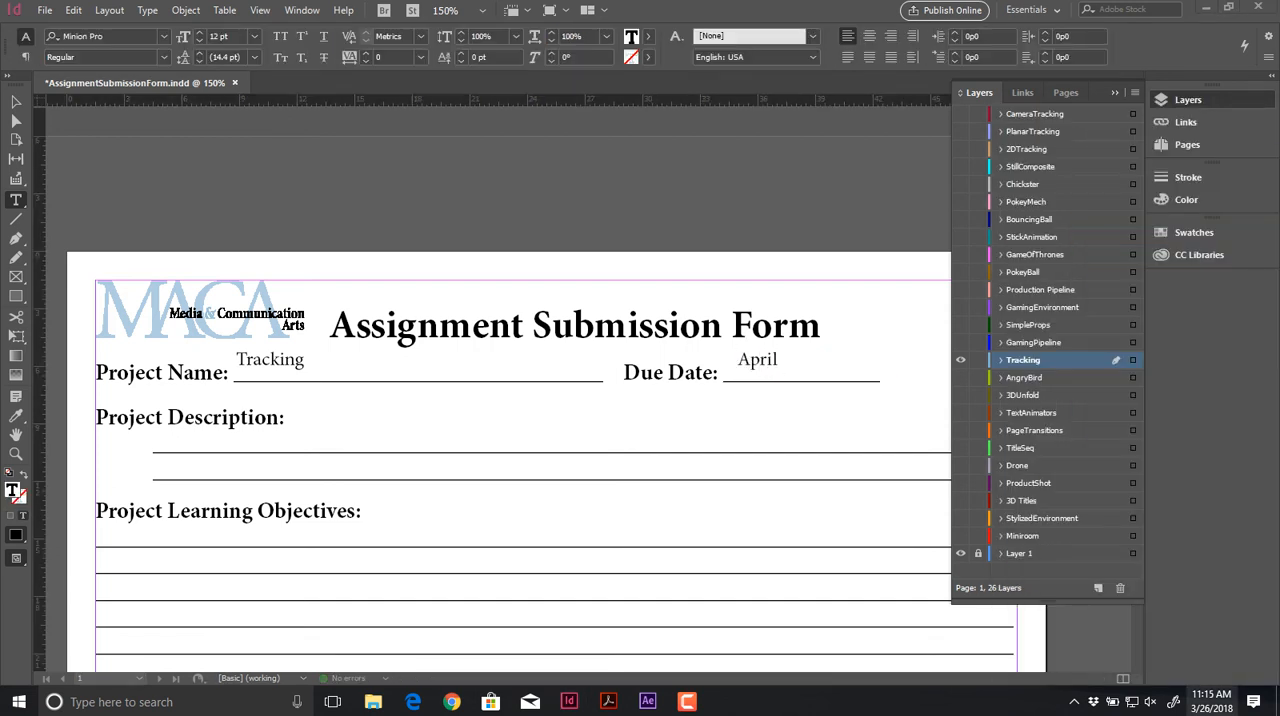
pyautogui.click(1212, 701)
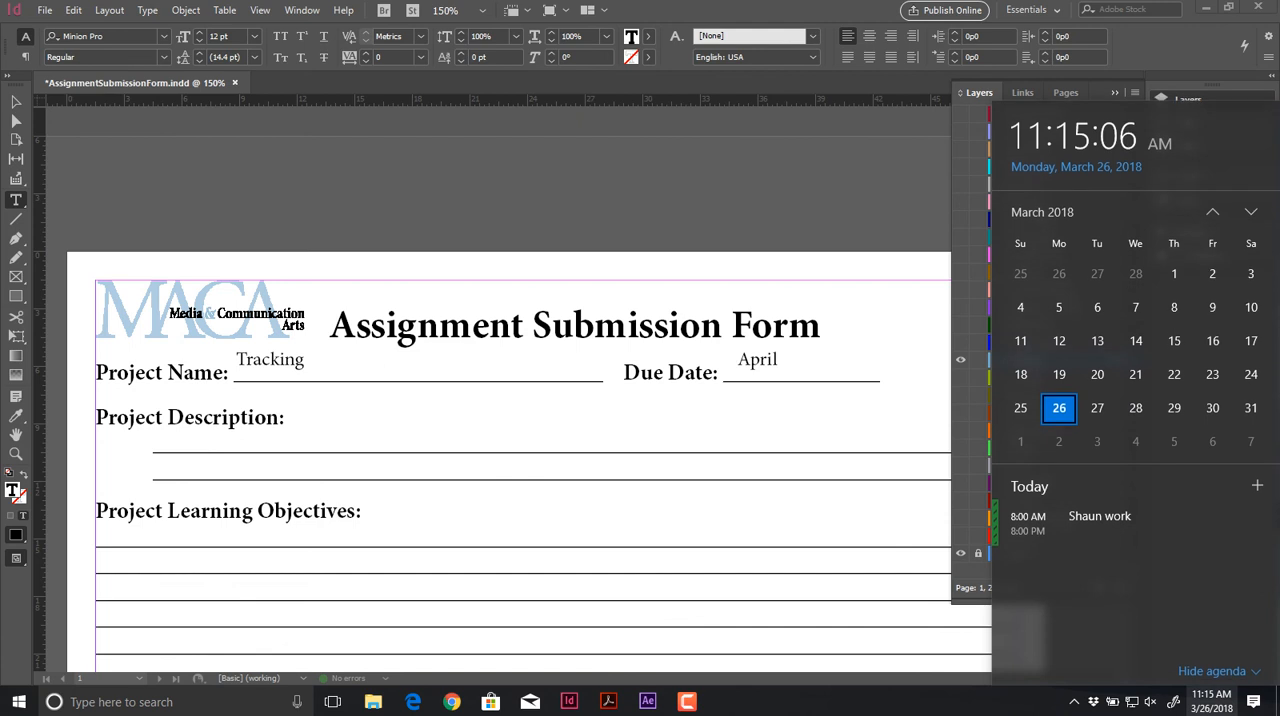
pyautogui.click(783, 360)
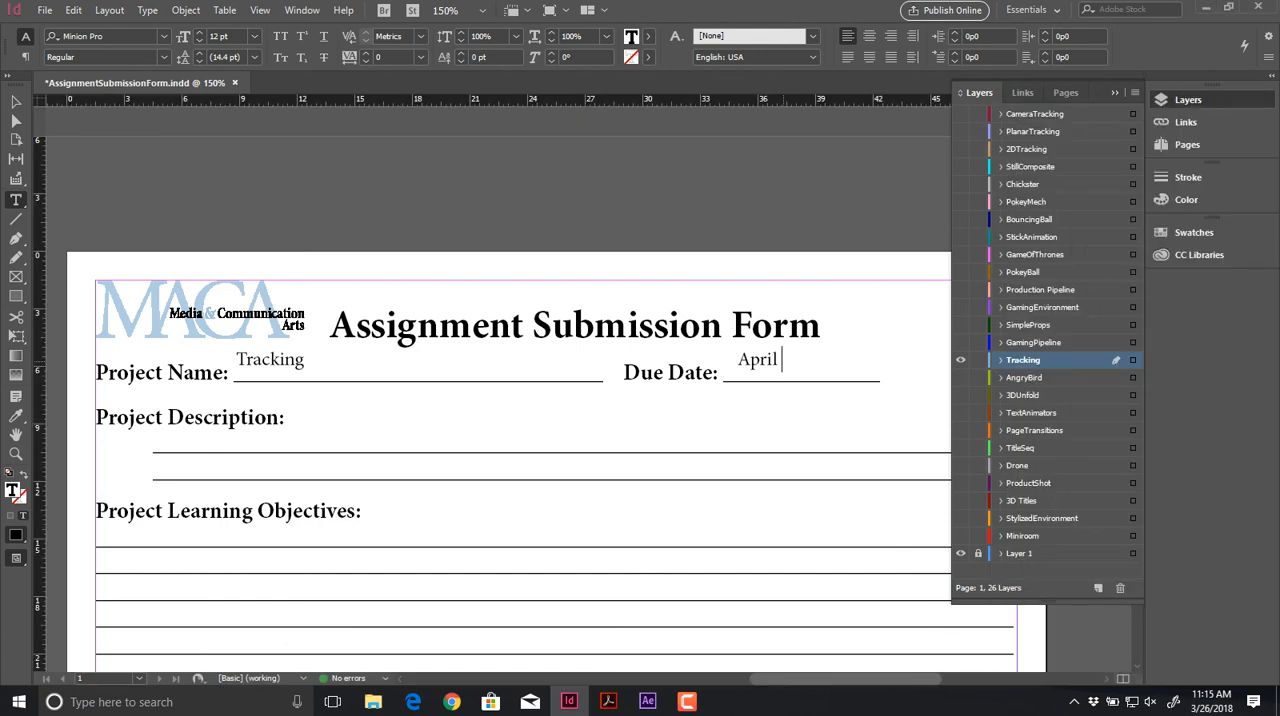
pyautogui.write('4, 2018')
# Step: Add the text "Tracking a camera from a video and integrating graphics into it." under Project Description and align it to the first line
pyautogui.scroll(-3, 500, 400)
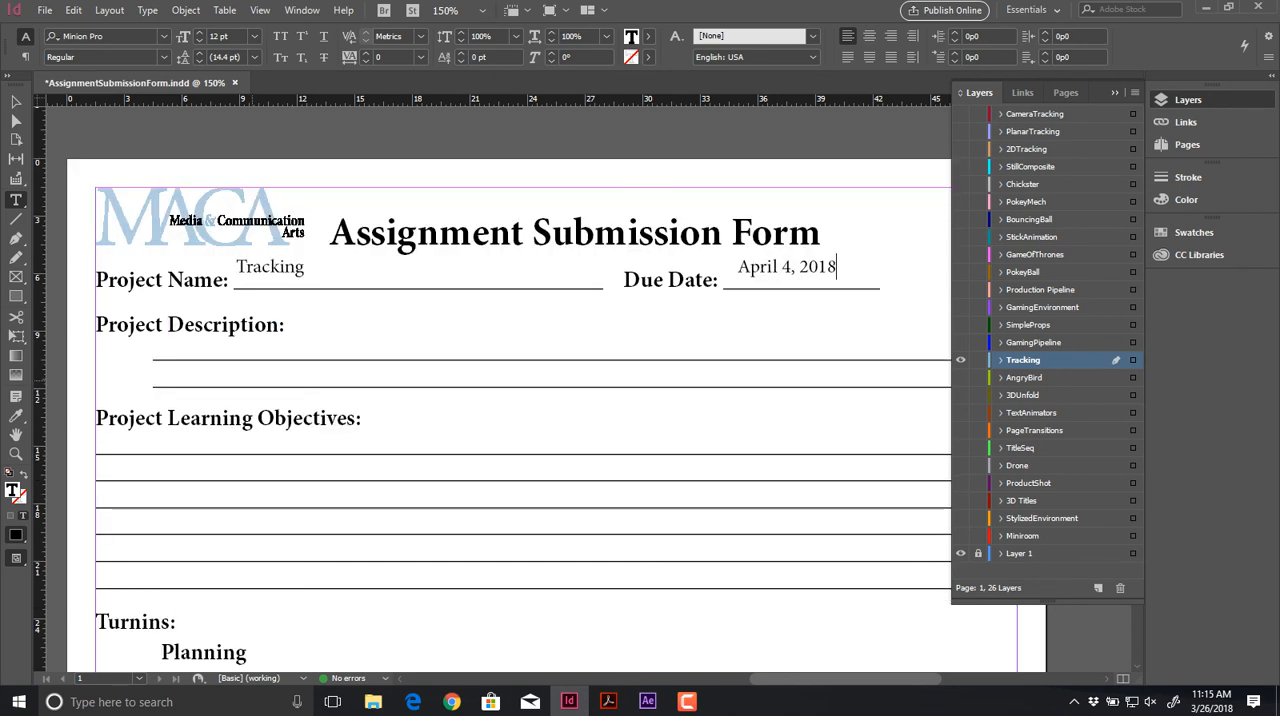
pyautogui.moveTo(149, 333); pyautogui.dragTo(738, 350)
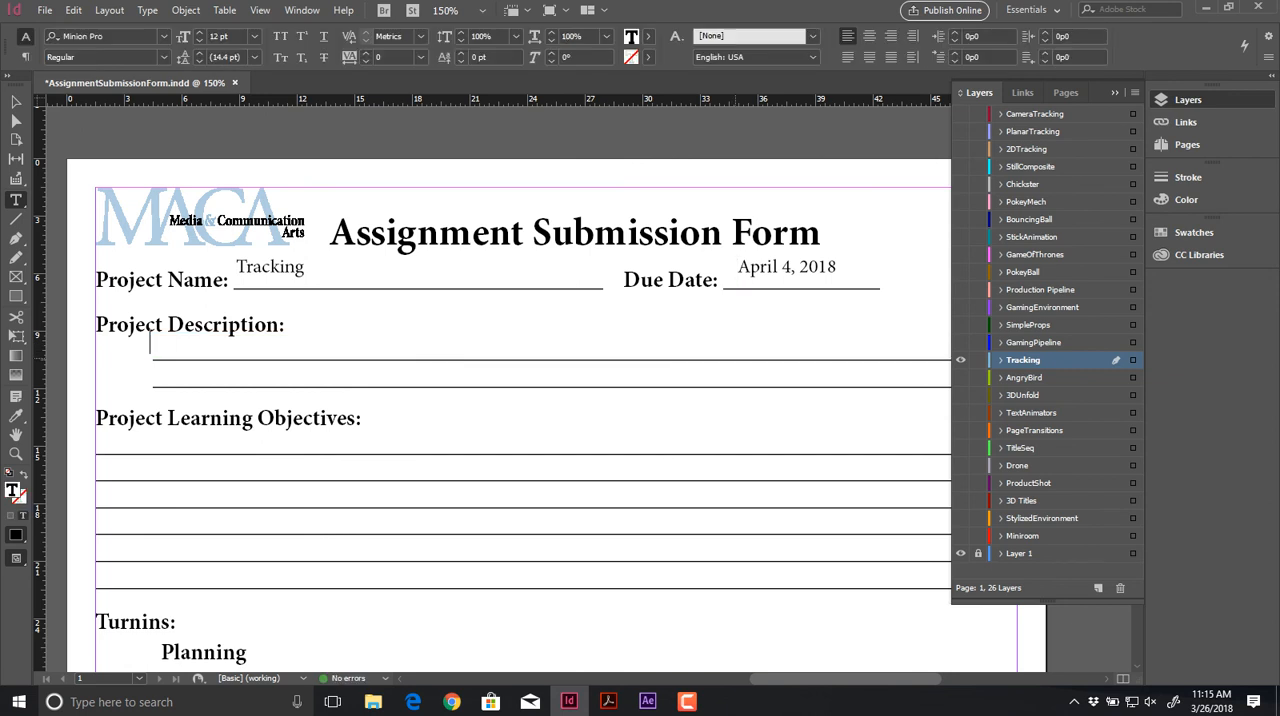
pyautogui.write('Tracking a camera from ')
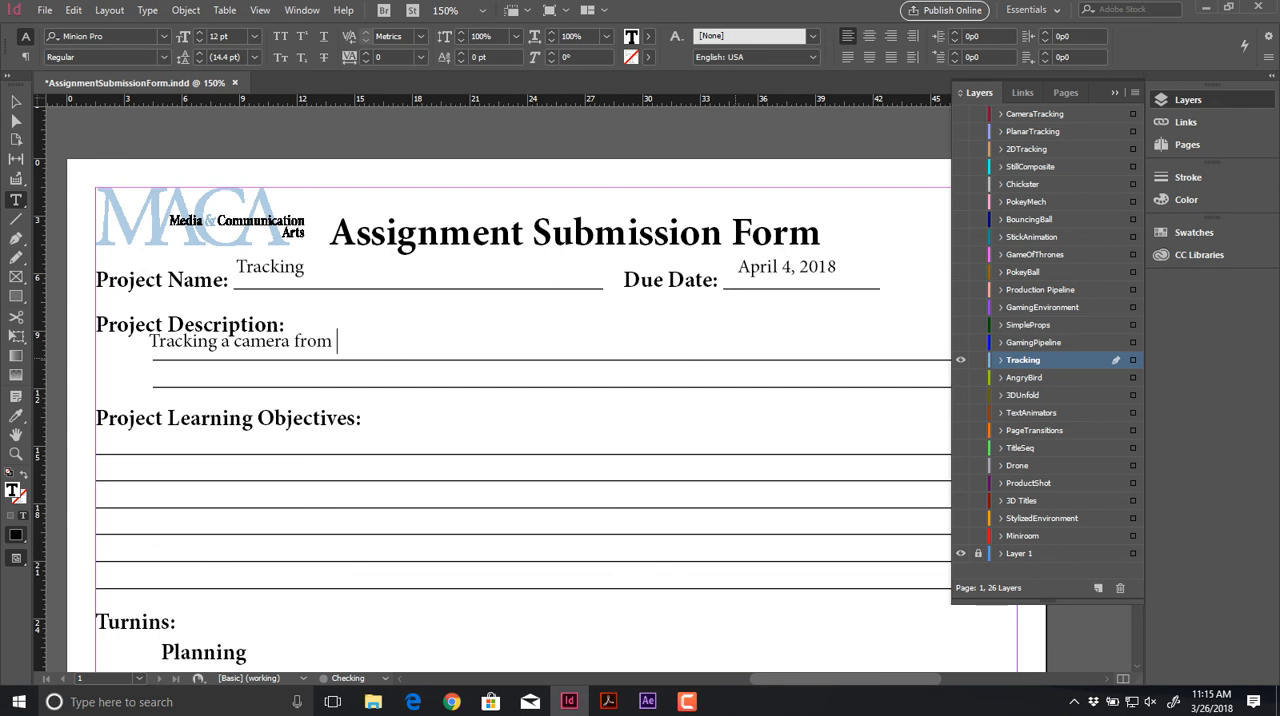
pyautogui.write('a video and ')
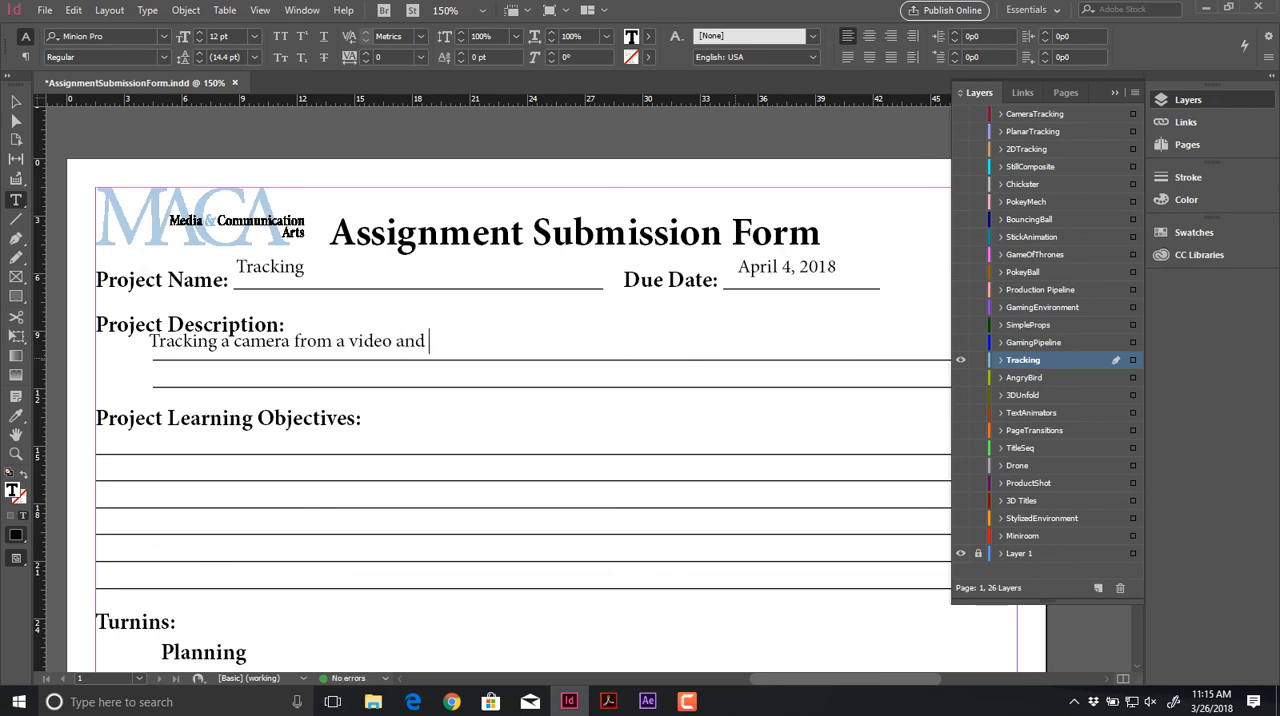
pyautogui.write('integrating ')
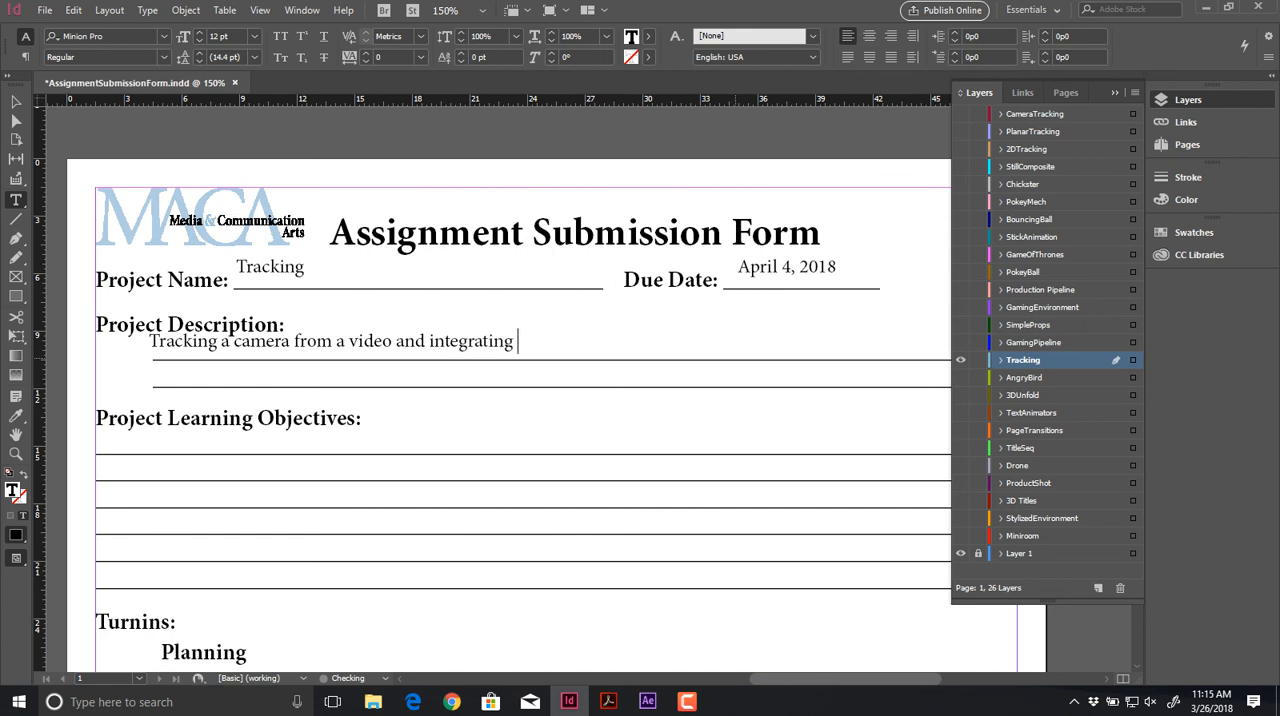
pyautogui.write('graphics into it.')
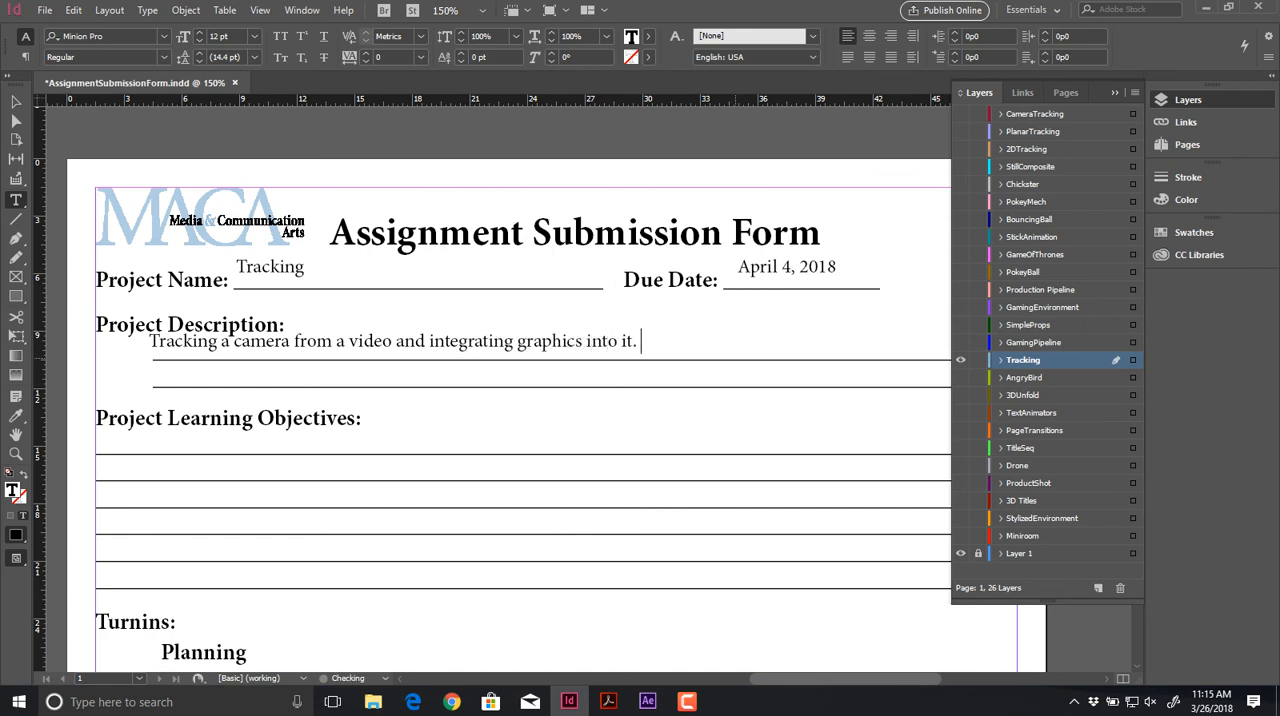
pyautogui.moveTo(610, 343); pyautogui.dragTo(619, 349)
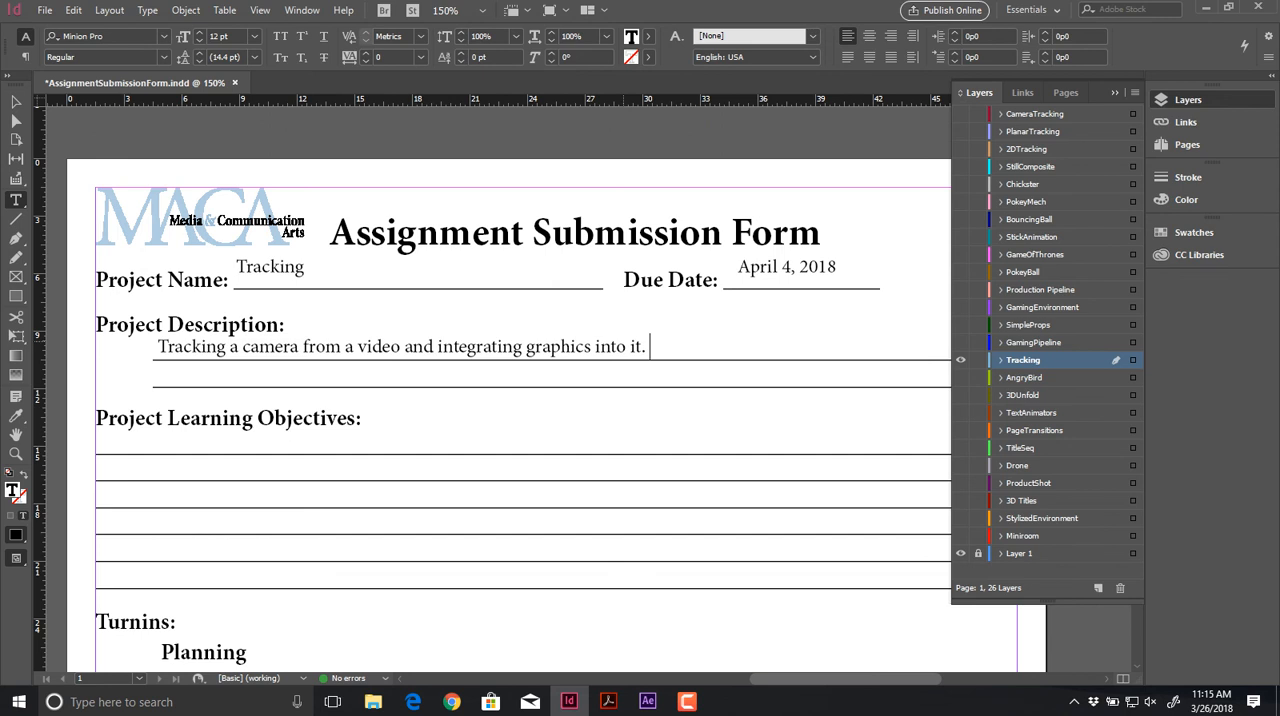
# Step: Add a text frame reading "Tracking a camera." on the first Project Learning Objectives line
pyautogui.scroll(-2, 540, 390)
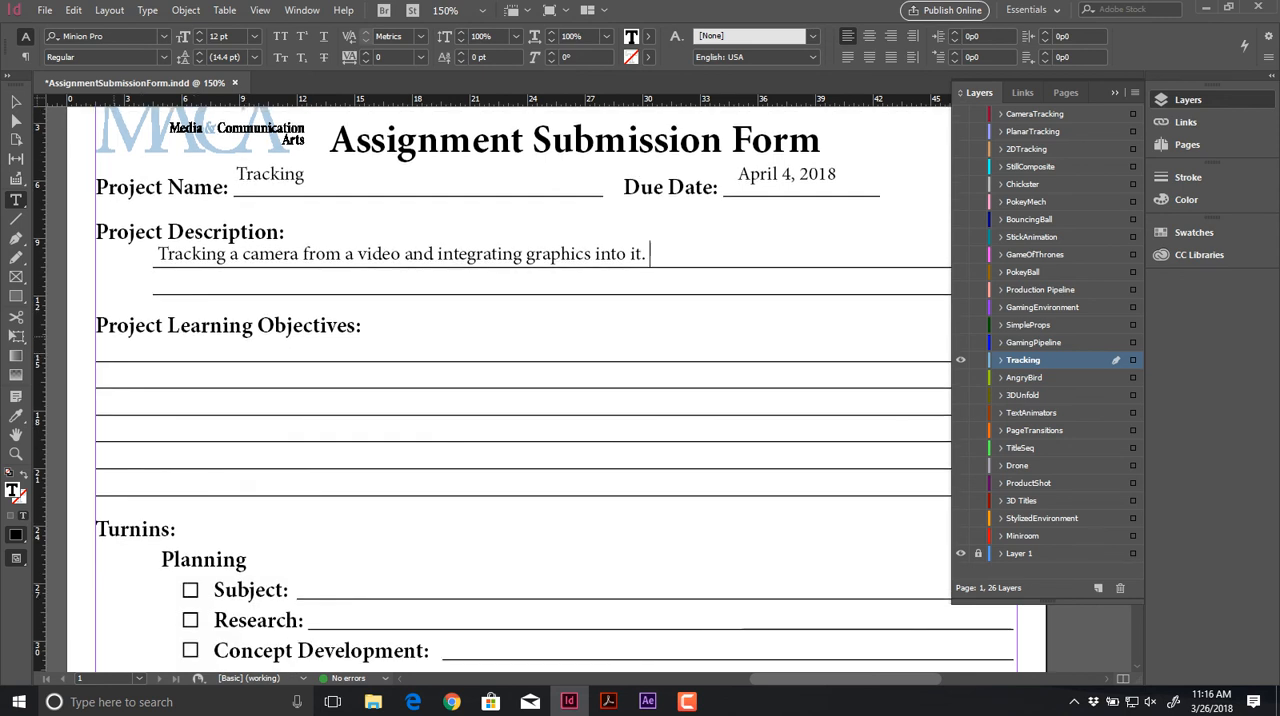
pyautogui.moveTo(96, 338); pyautogui.dragTo(668, 362)
pyautogui.write('Track')
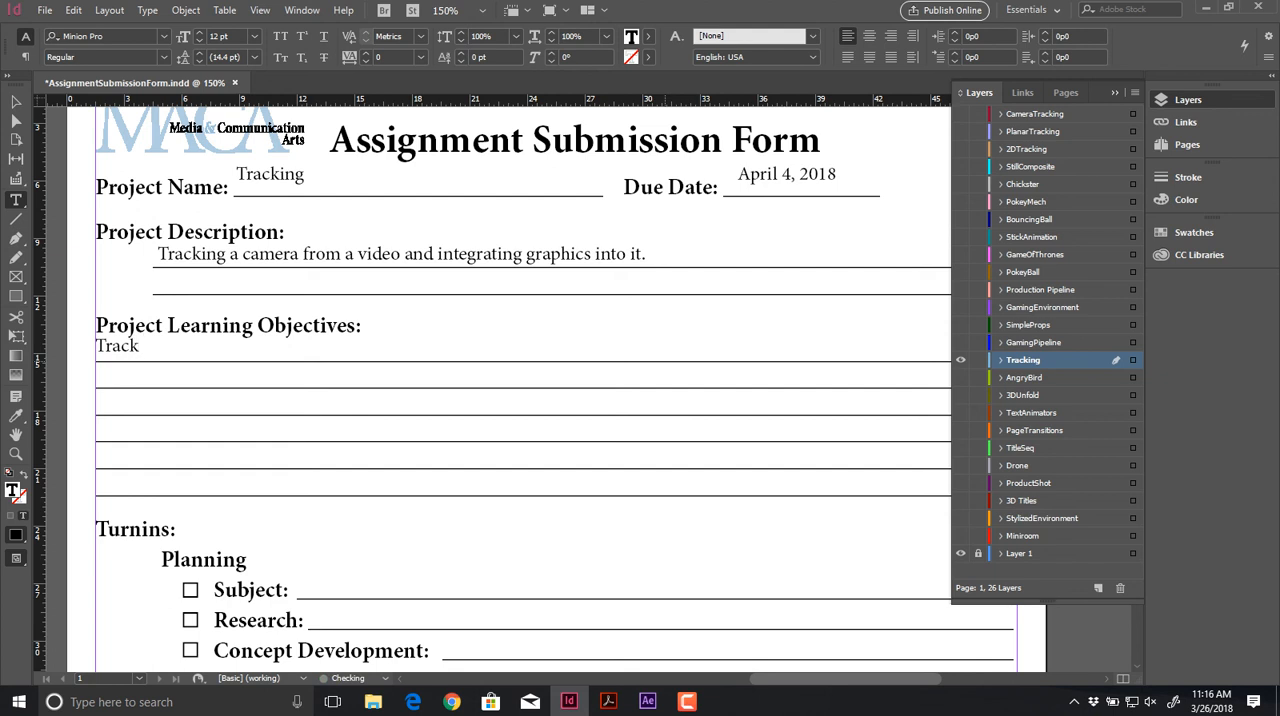
pyautogui.write('ing a camera')
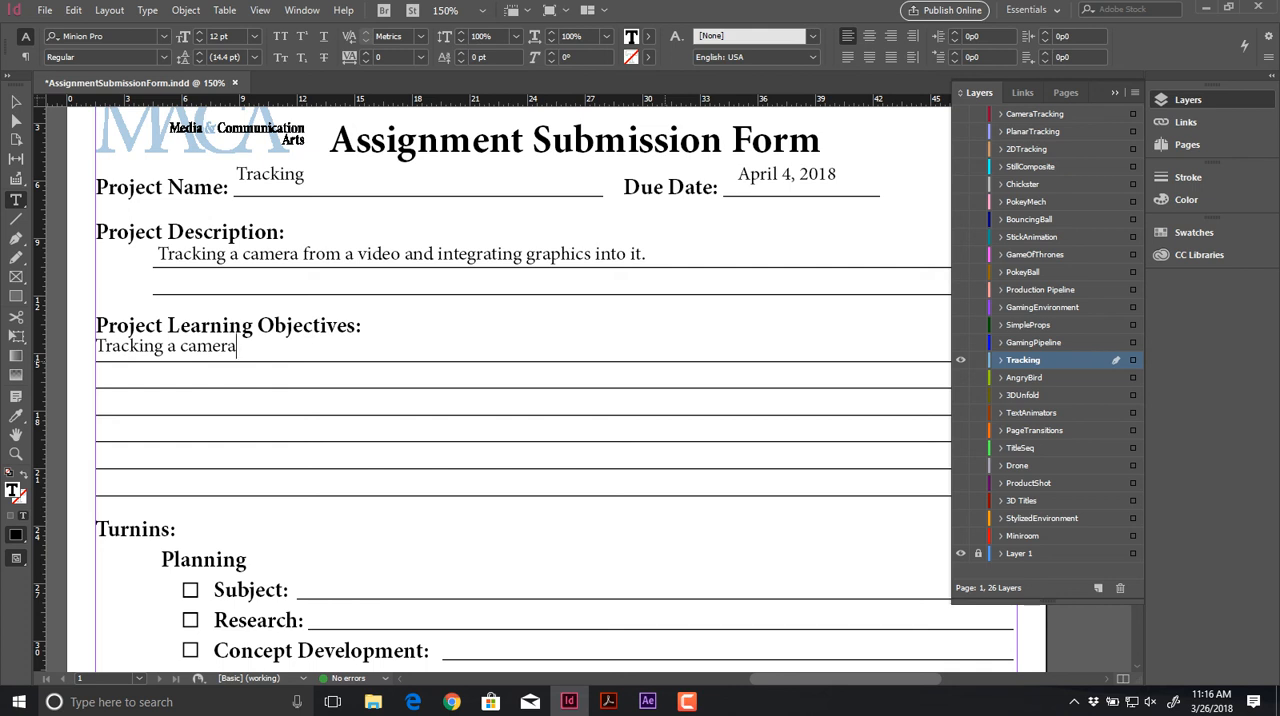
pyautogui.write('.')
# Step: Add the text "Integrate at least 3 graphics/design items into the scene." on the second Project Learning Objectives line
pyautogui.moveTo(98, 363); pyautogui.dragTo(575, 385)
pyautogui.write('Integrate at le')
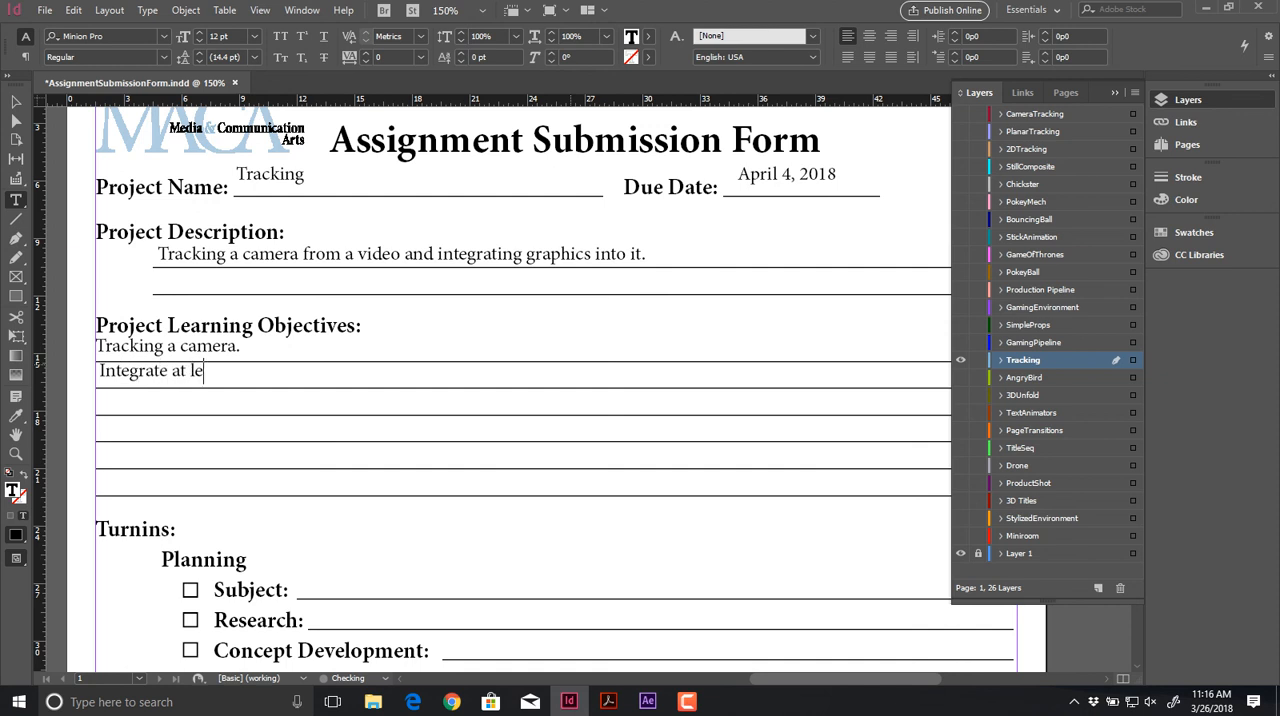
pyautogui.write('ast 3 graphics')
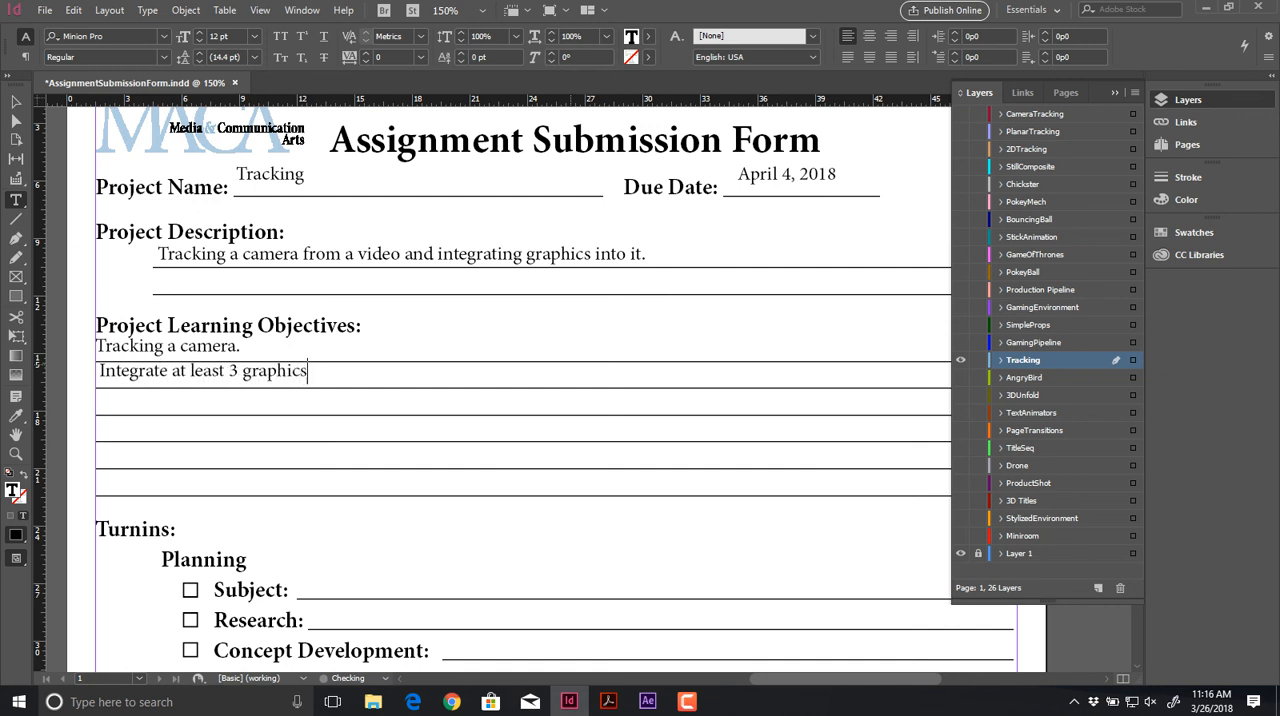
pyautogui.write('/design items into the scen')
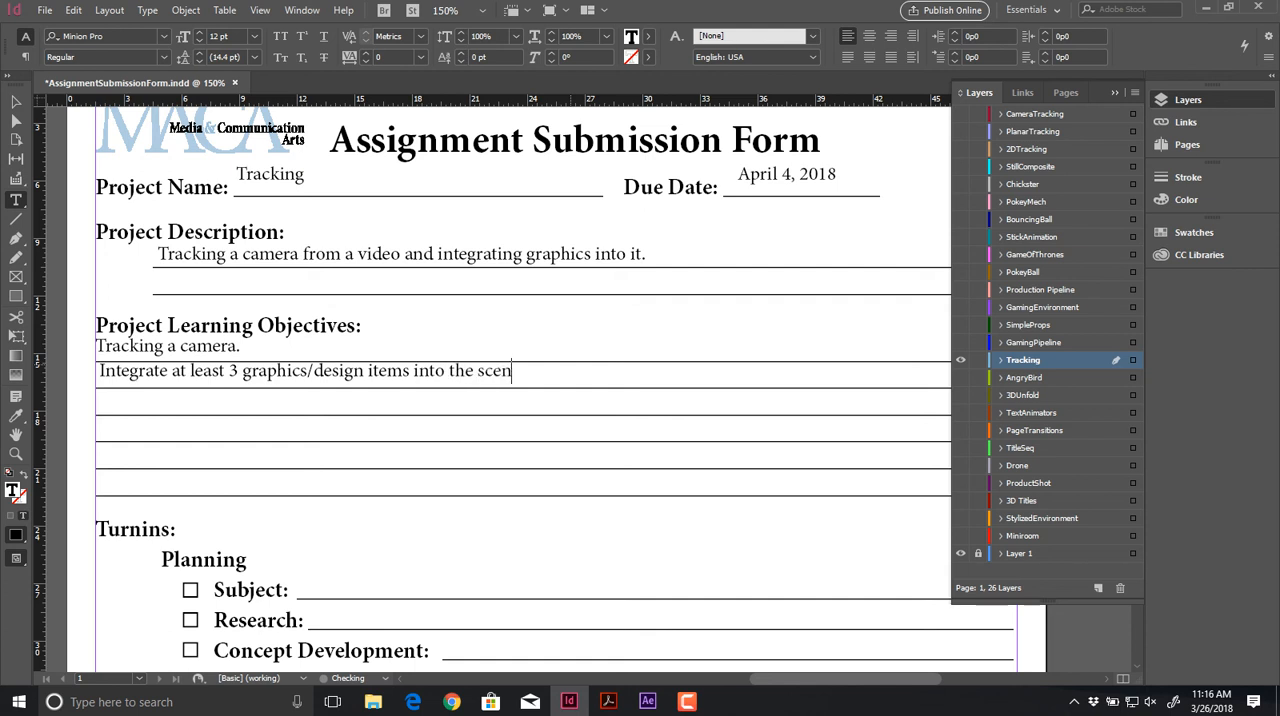
pyautogui.write('e.')
# Step: Mark the Project Folder and Only Essentials checkboxes with X marks drawn with the Line tool
pyautogui.scroll(-2, 523, 389)
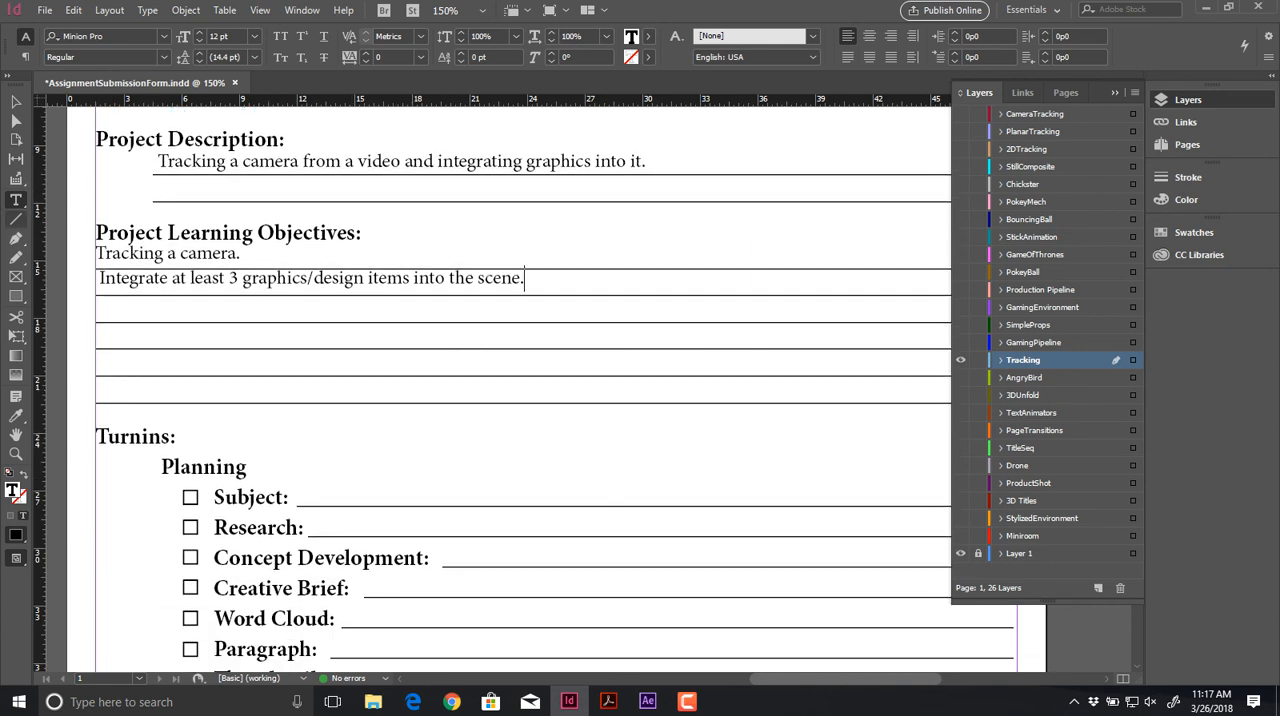
pyautogui.click(16, 219)
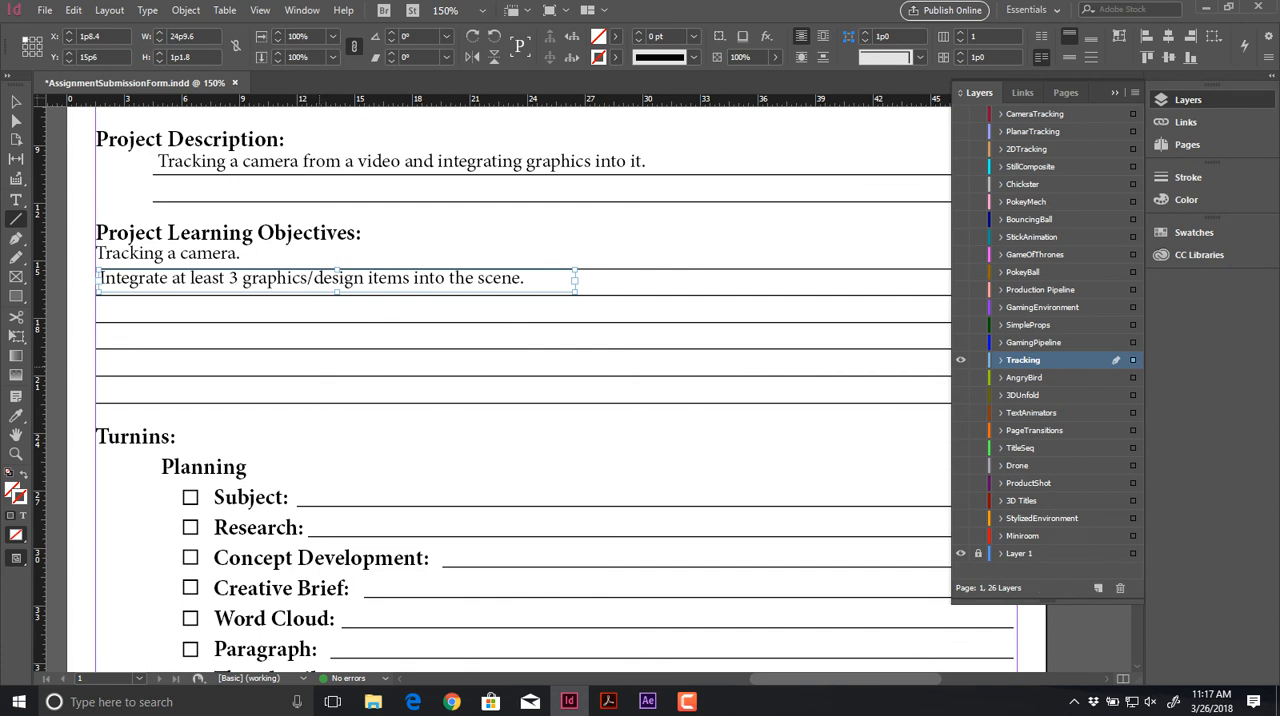
pyautogui.scroll(-10, 520, 390)
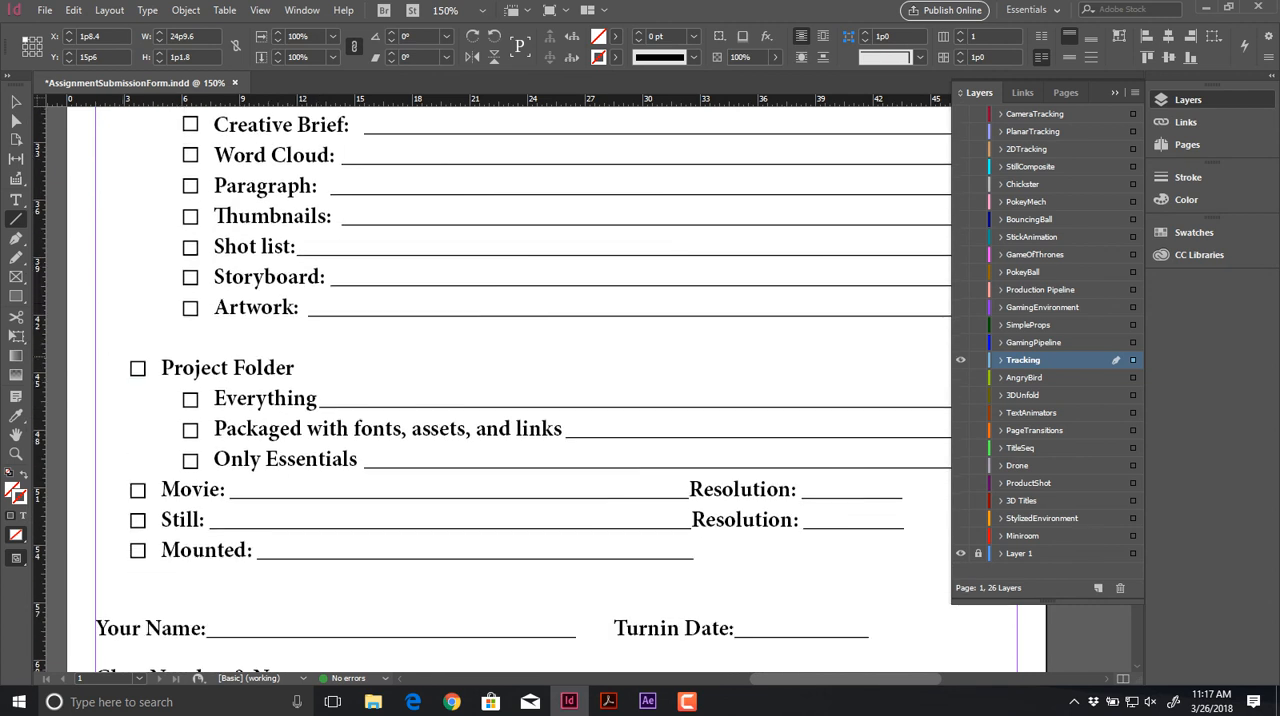
pyautogui.moveTo(124, 352)
pyautogui.mouseDown()
pyautogui.moveTo(154, 384)
pyautogui.moveTo(124, 384)
pyautogui.mouseUp()
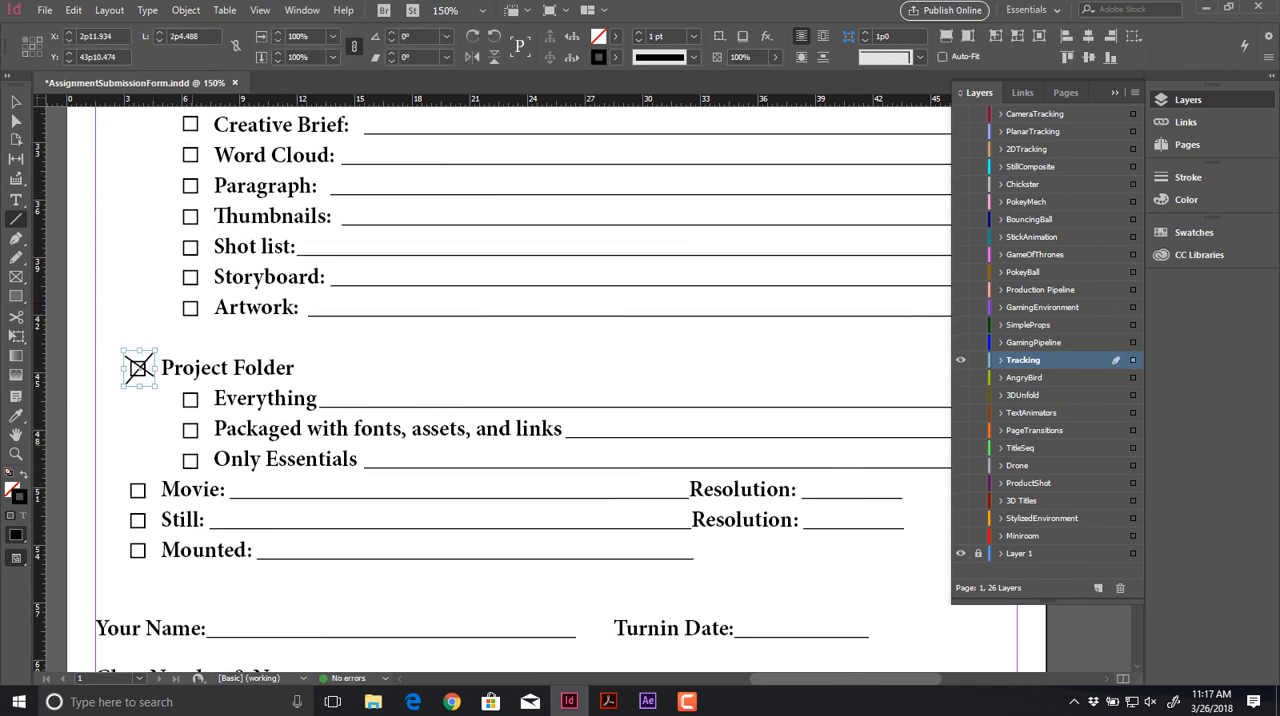
pyautogui.moveTo(183, 452); pyautogui.dragTo(205, 469)
pyautogui.moveTo(209, 448); pyautogui.dragTo(183, 469)
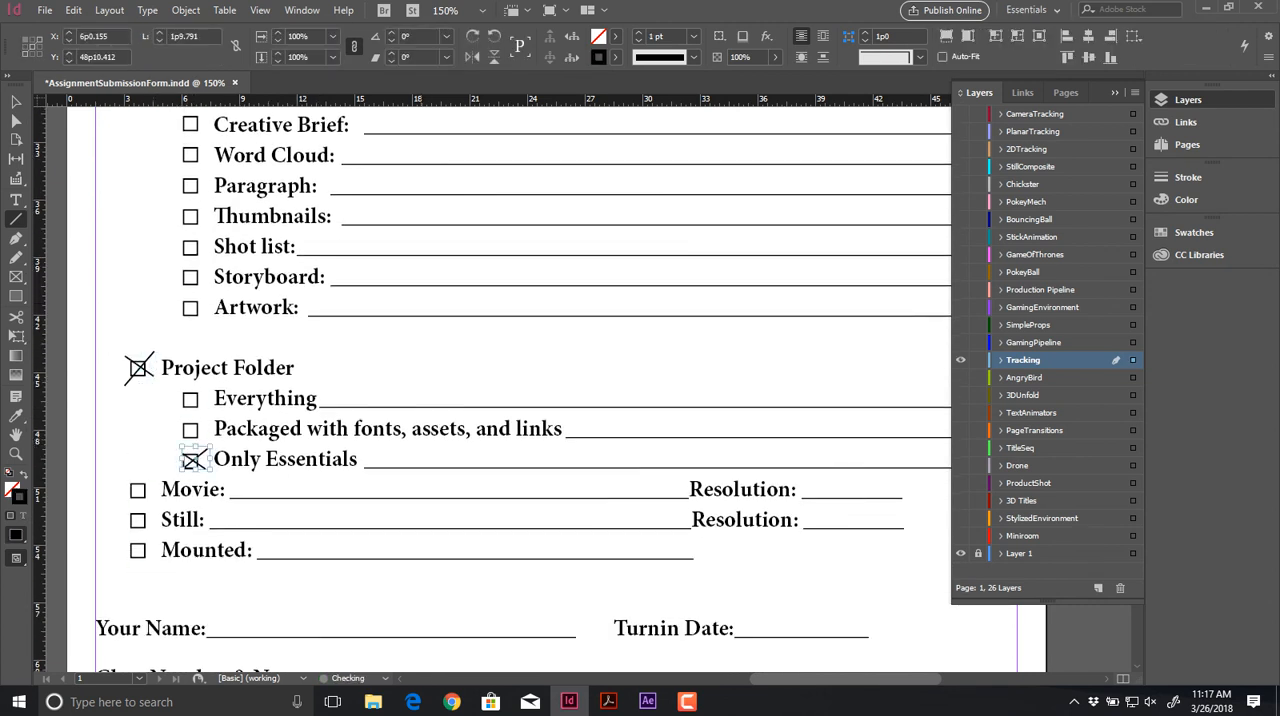
# Step: Add a text frame reading "File, Movie, Artwork" on the Only Essentials line
pyautogui.press('t')
pyautogui.moveTo(362, 447); pyautogui.dragTo(840, 468)
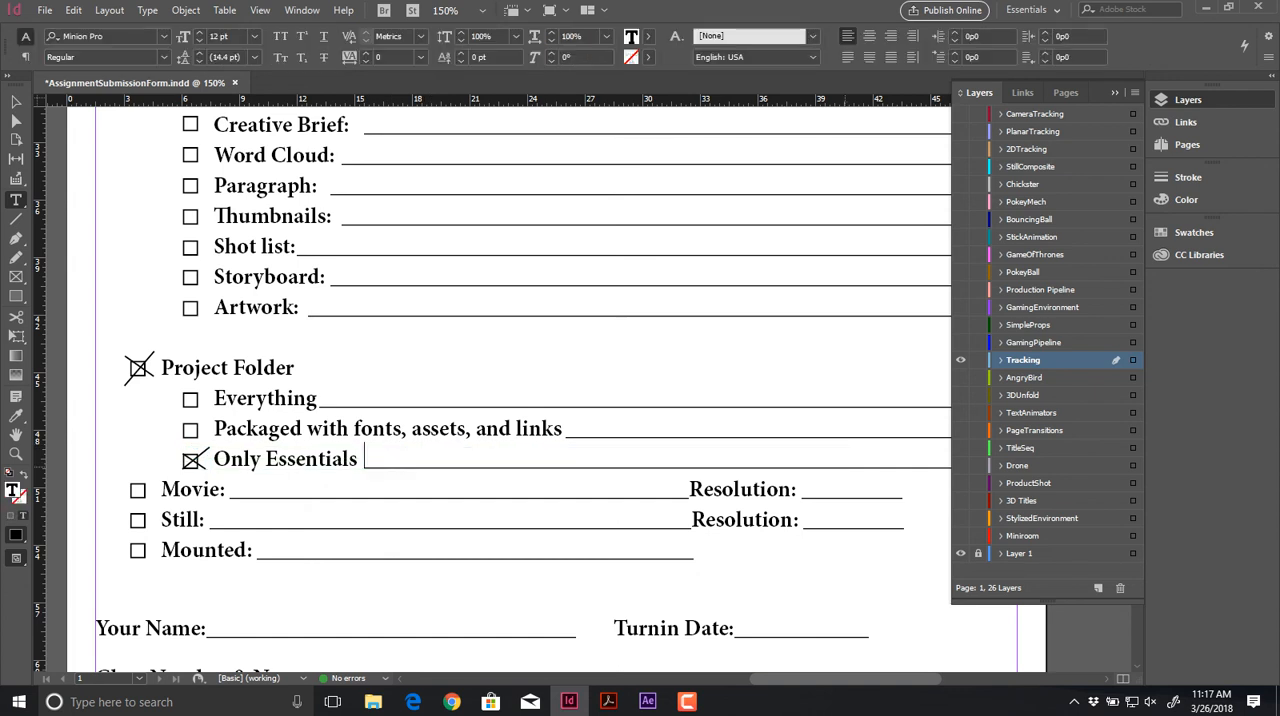
pyautogui.write('File, Movie, ')
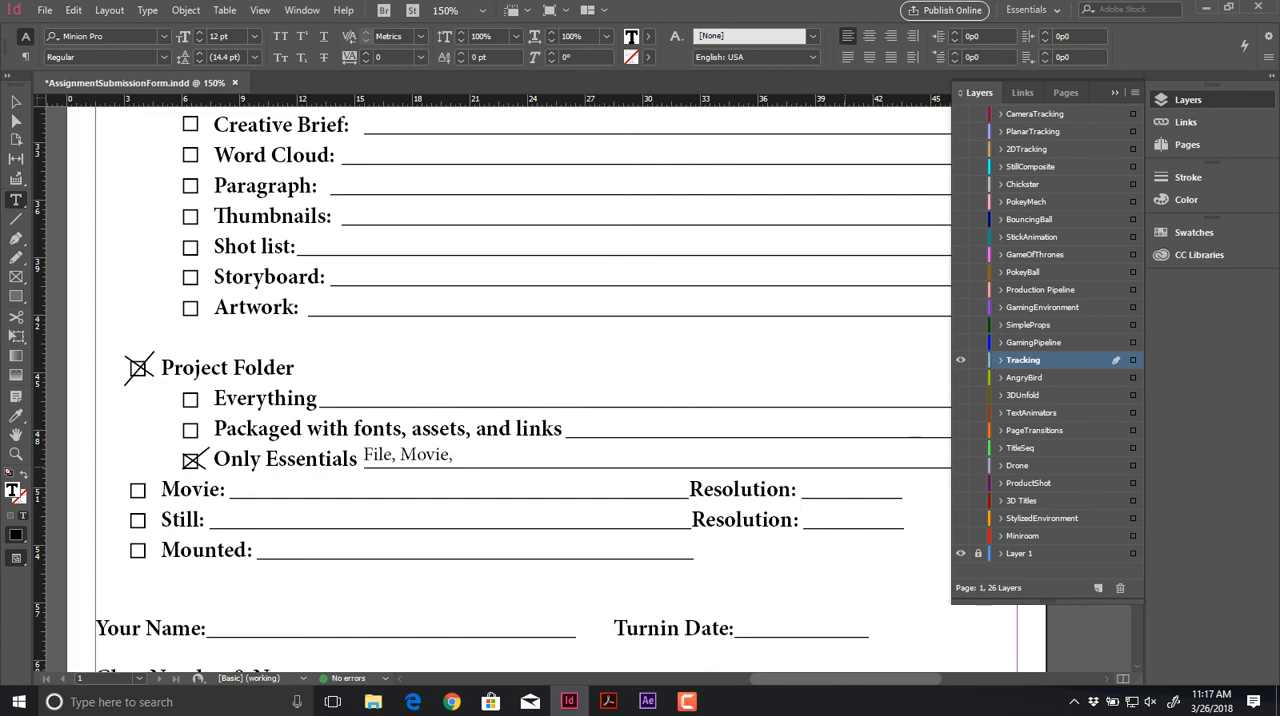
pyautogui.write('I')
pyautogui.press('BackSpace')
pyautogui.write('Artwork')
# Step: Mark the Movie checkbox with an X made of two crossing lines
pyautogui.click(16, 218)
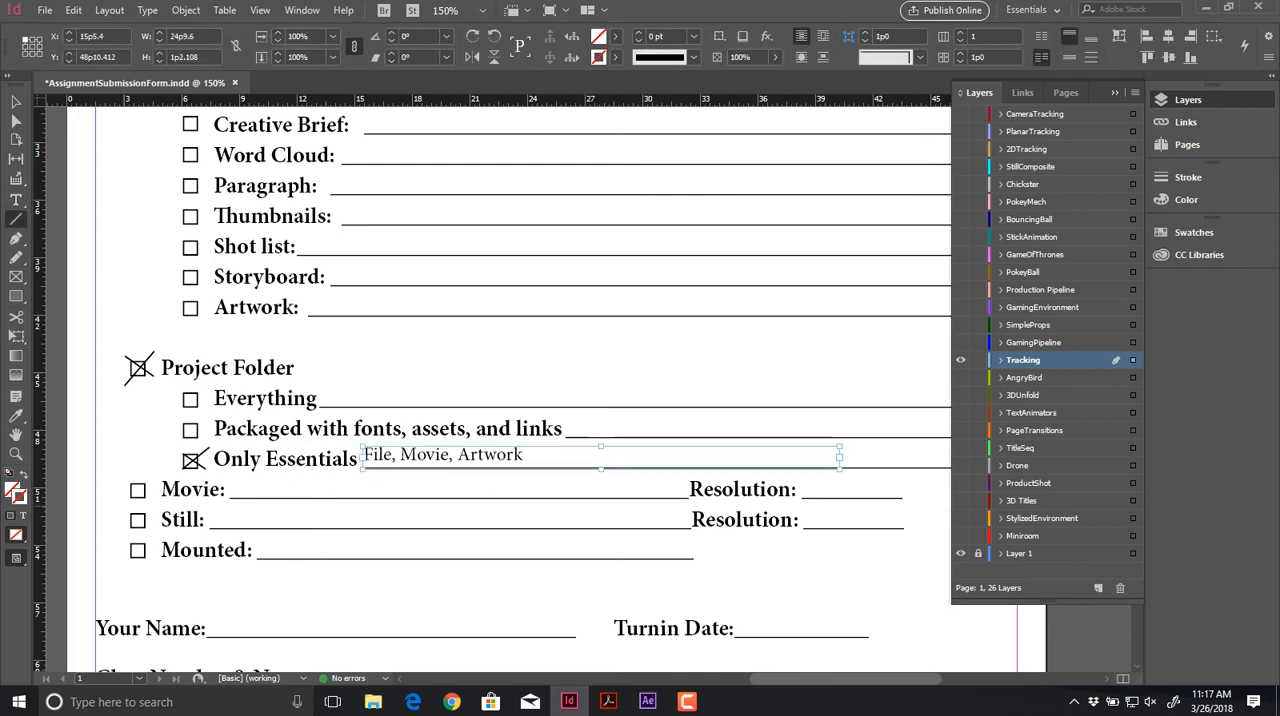
pyautogui.moveTo(153, 499); pyautogui.dragTo(153, 501)
pyautogui.moveTo(153, 476); pyautogui.dragTo(125, 504)
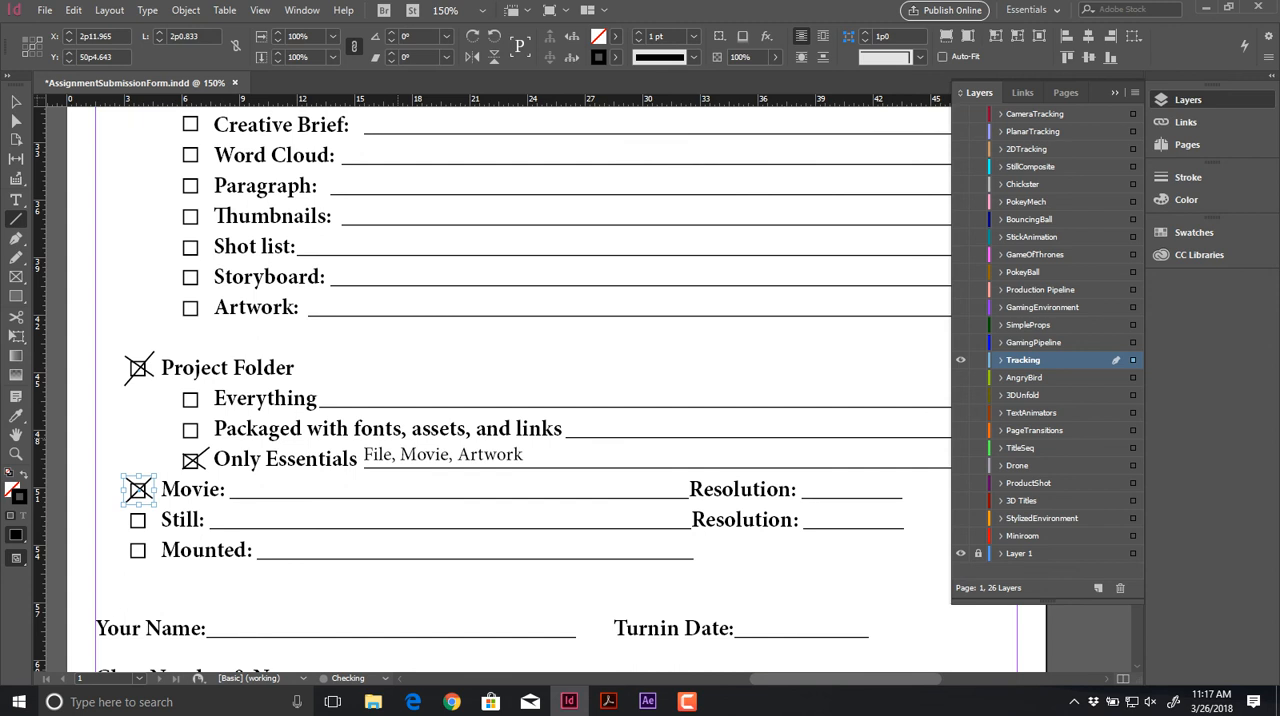
# Step: Add a text frame reading "960 x 540" and place it on the Resolution line beside Movie
pyautogui.press('t')
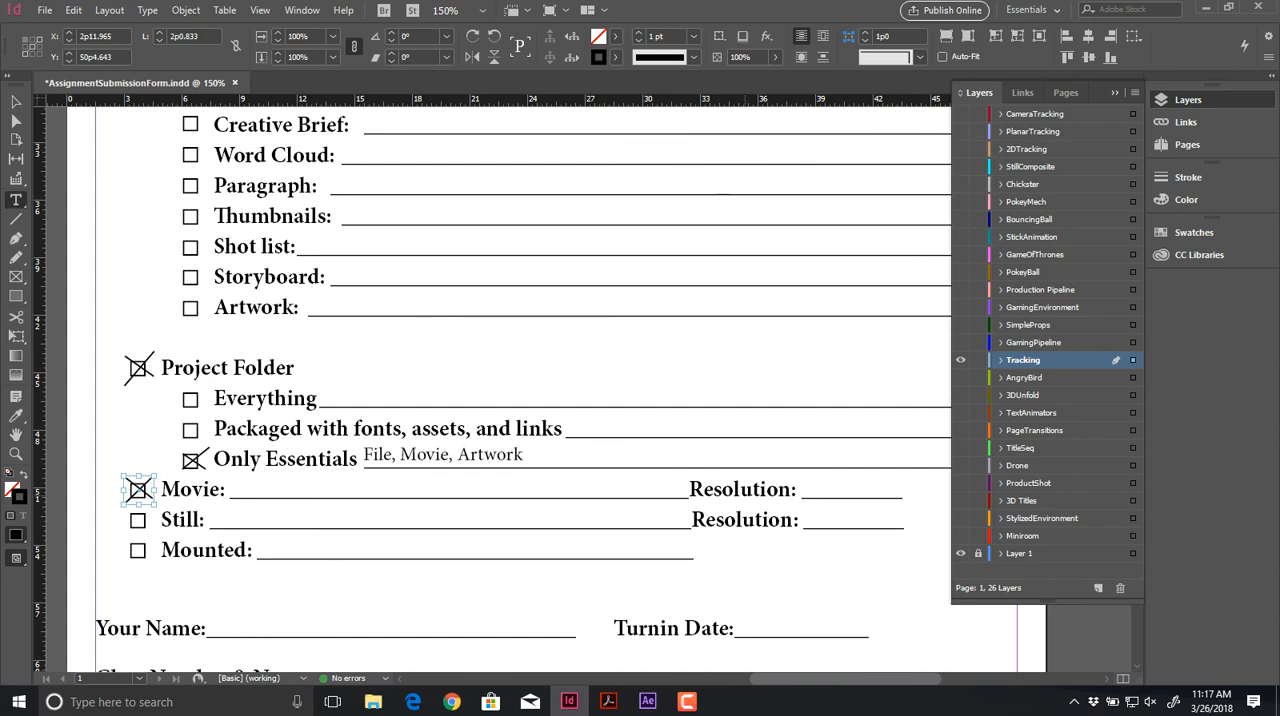
pyautogui.click(806, 466)
pyautogui.moveTo(810, 470); pyautogui.dragTo(930, 491)
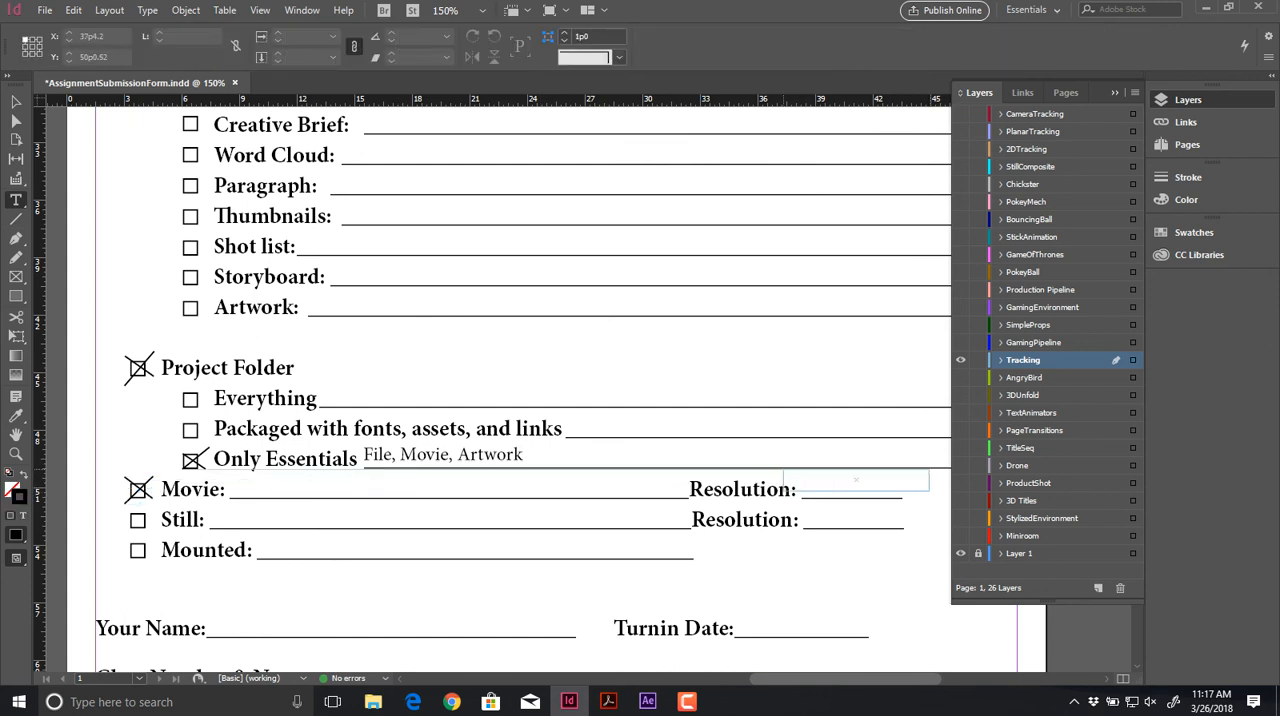
pyautogui.click(790, 480)
pyautogui.write('960 x 540')
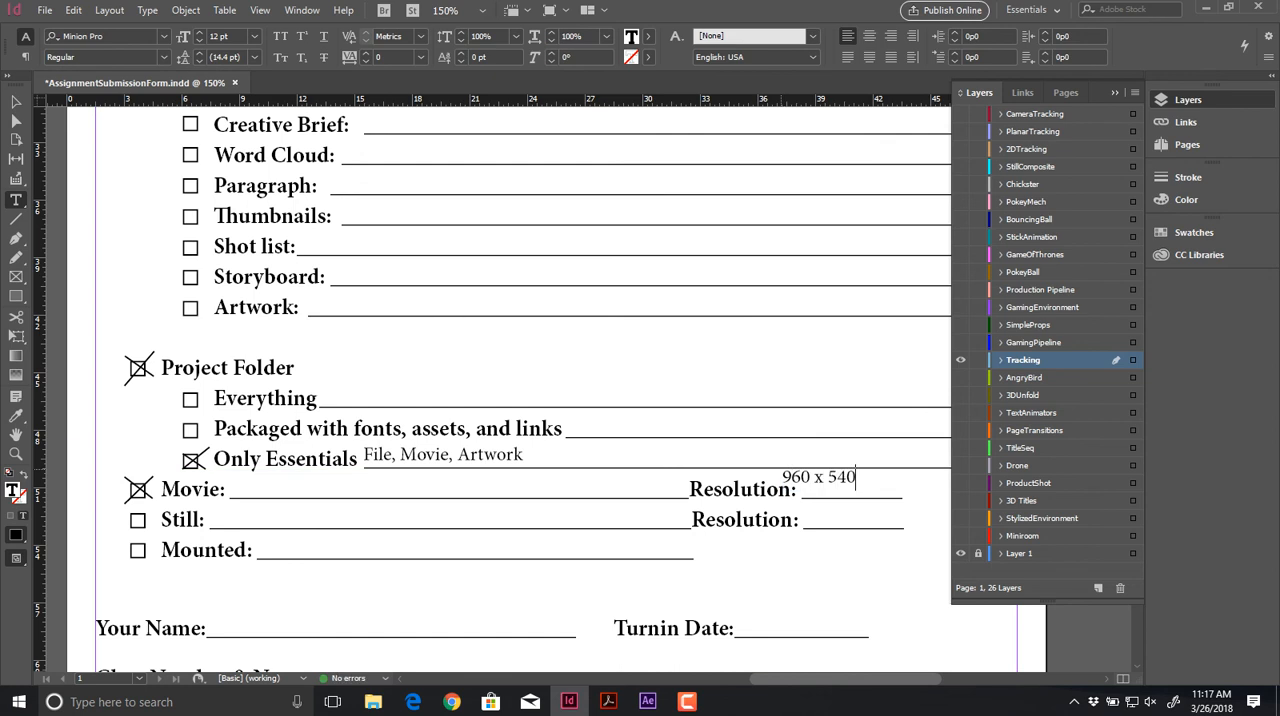
pyautogui.moveTo(797, 479); pyautogui.dragTo(828, 486)
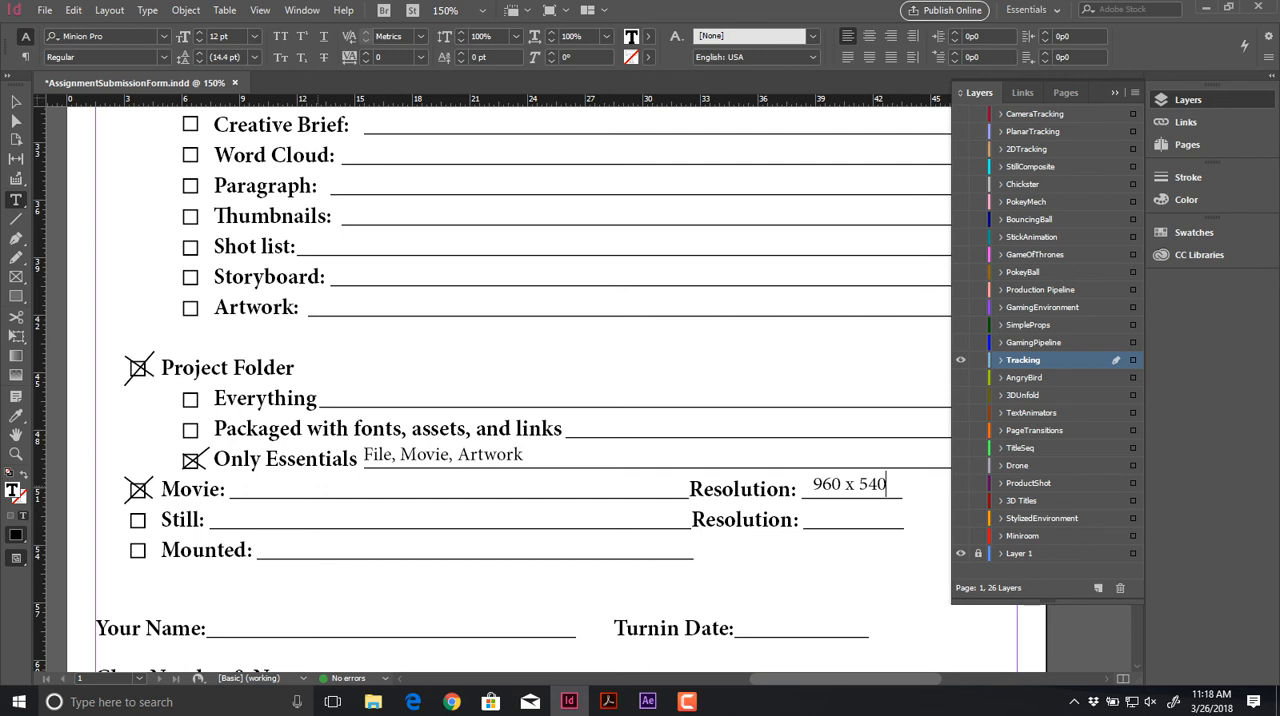
# Step: Add the text "Between 4 and 10 seconds" on the Movie line
pyautogui.click(250, 485)
pyautogui.write('Between 4 and')
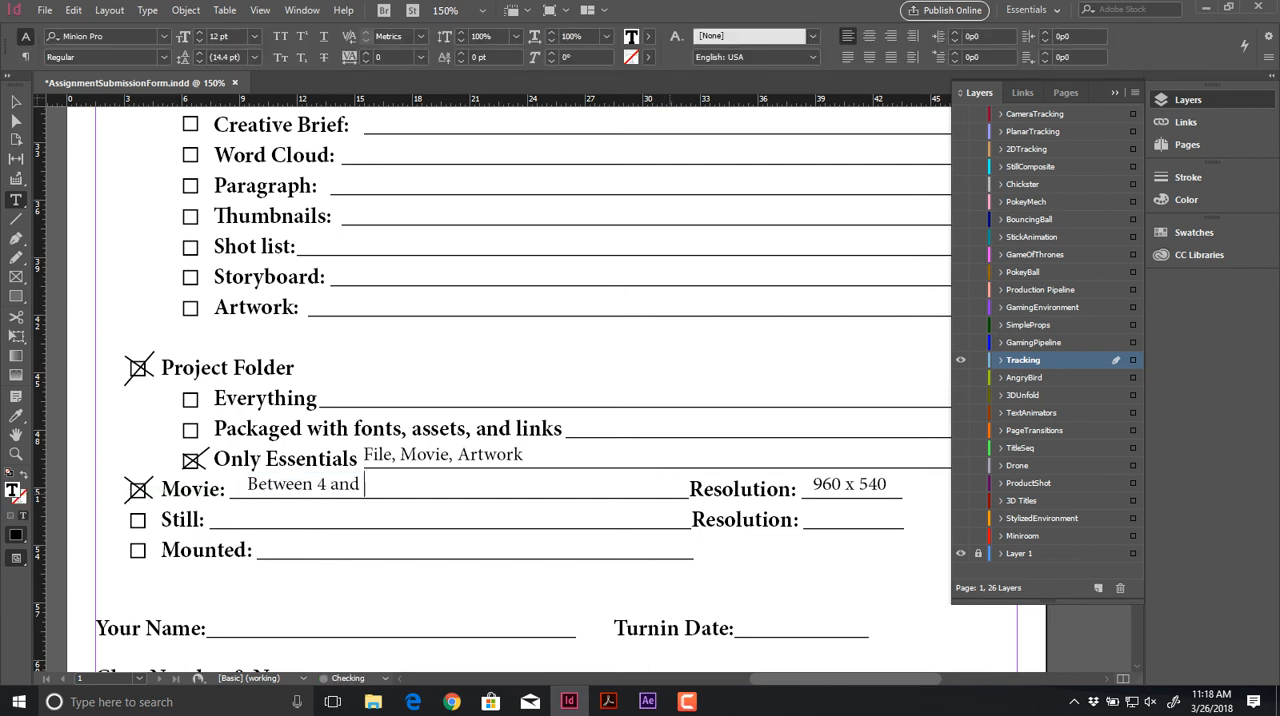
pyautogui.write(' 10 seconds')
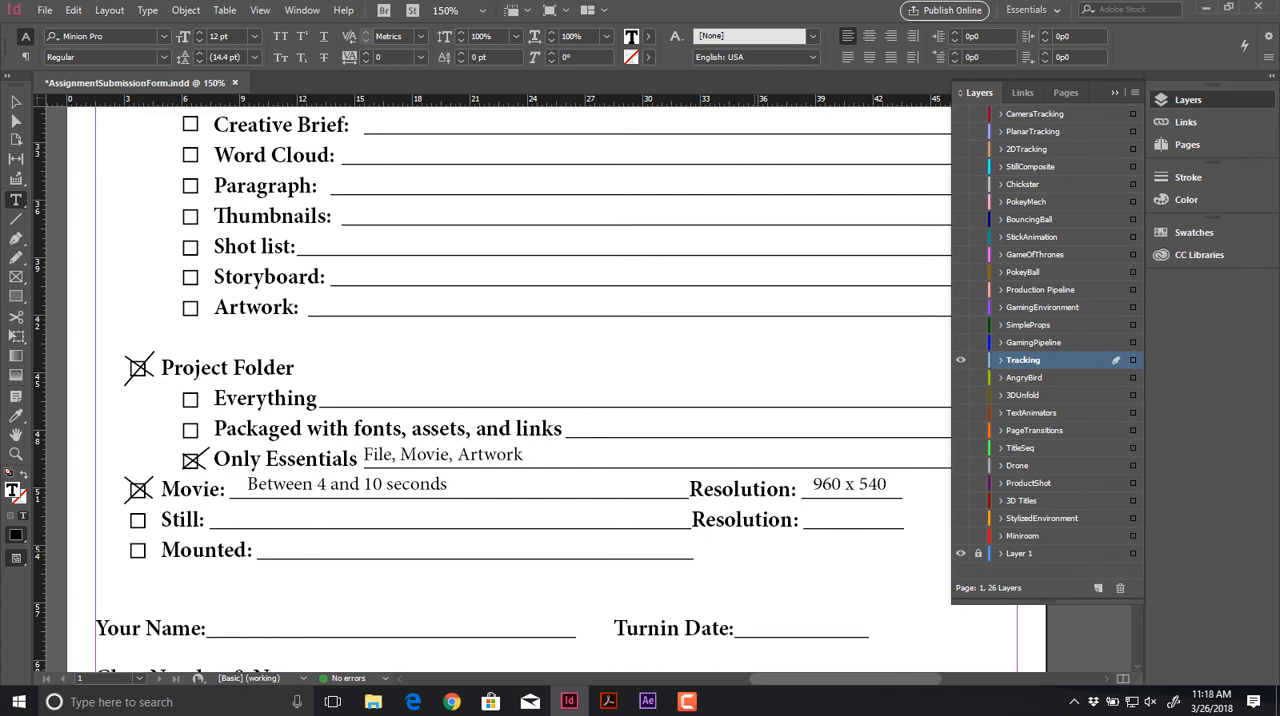
# Step: Review the form from Points Possible up to the project name and save the document
pyautogui.scroll(-5, 508, 390)
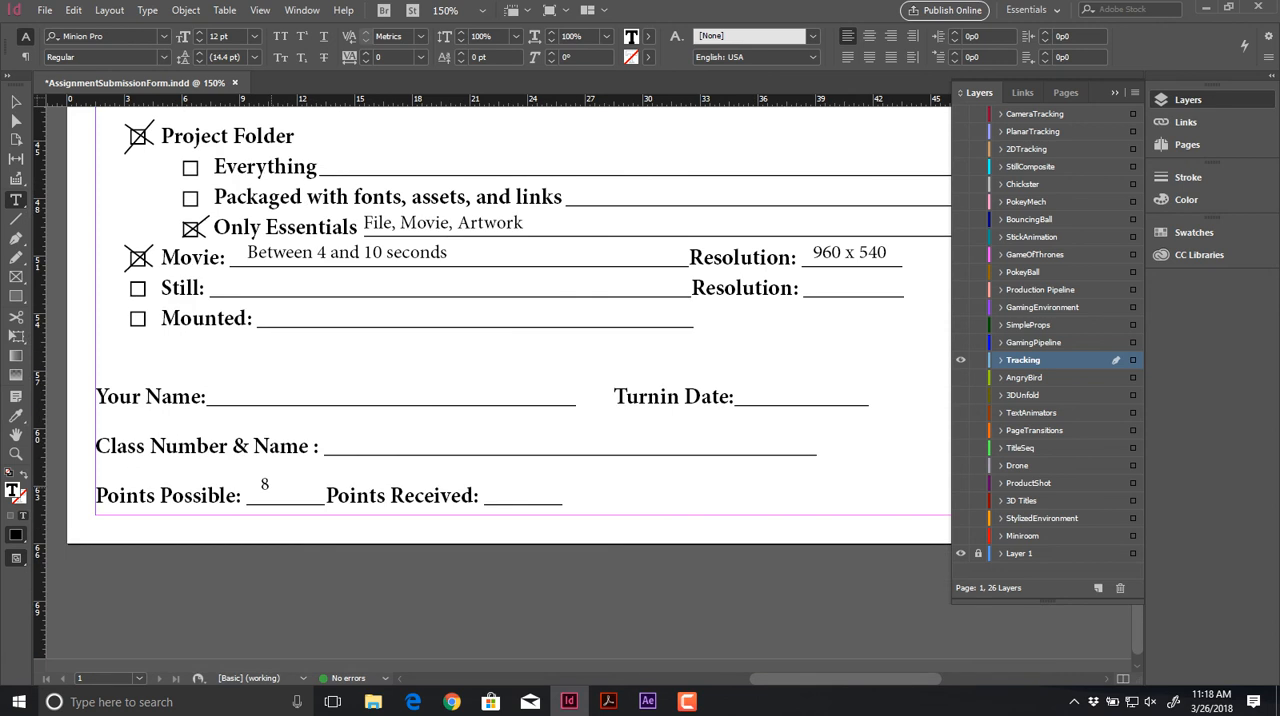
pyautogui.doubleClick(265, 485)
pyautogui.scroll(6, 265, 485)
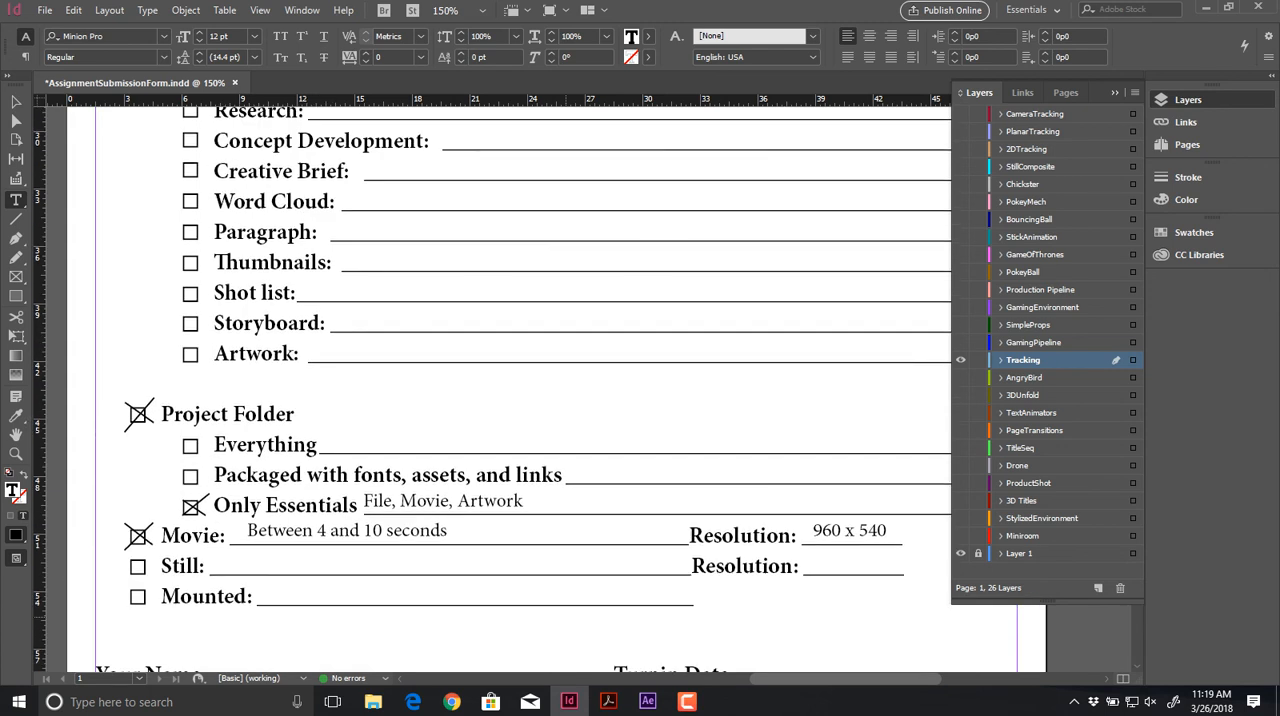
pyautogui.scroll(8, 492, 388)
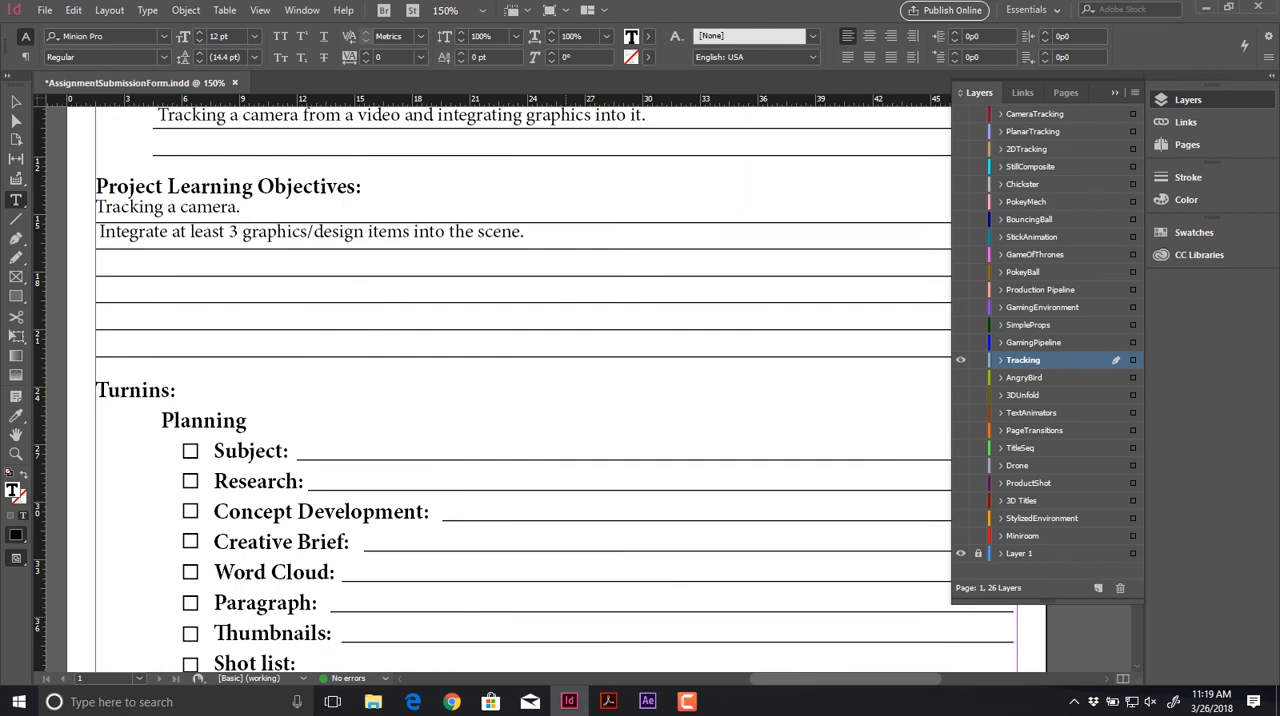
pyautogui.scroll(4, 523, 383)
pyautogui.hotkey('ctrl', 's')
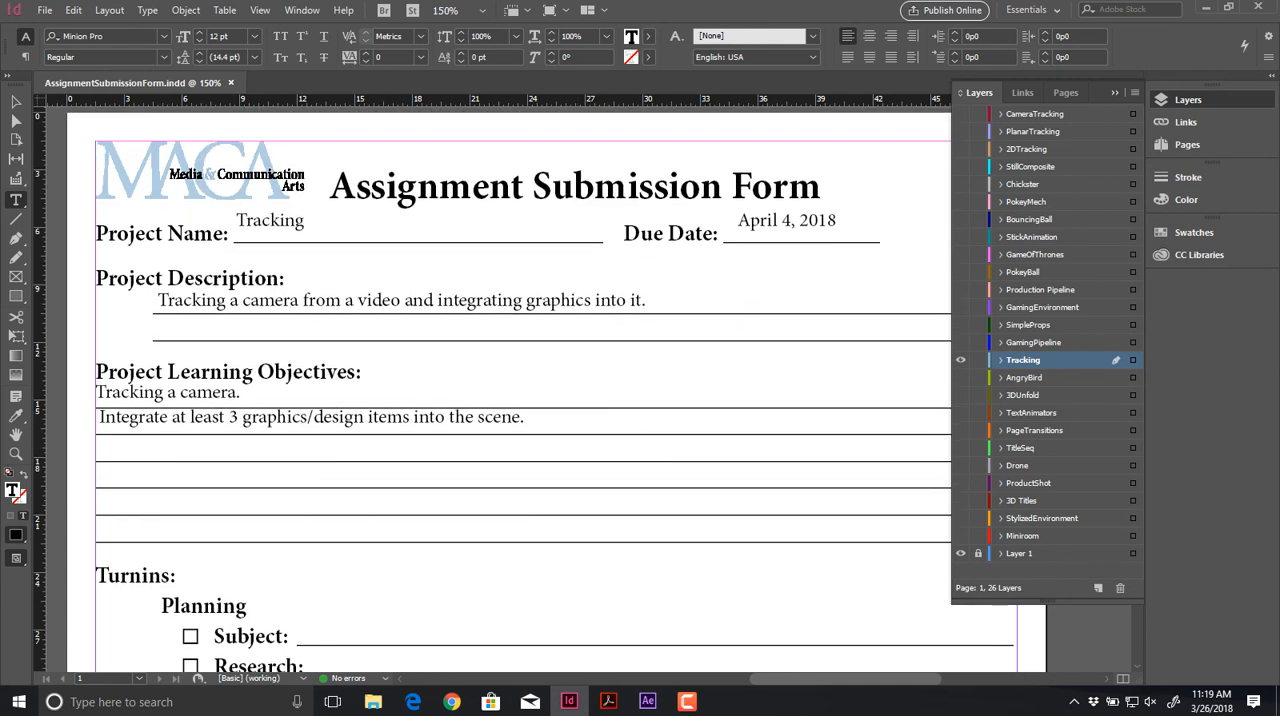
# Step: Leave the form and the PDF folder window, dismiss the After Effects start screen, and bring up the 1900 folder in File Explorer
pyautogui.click(1207, 7)
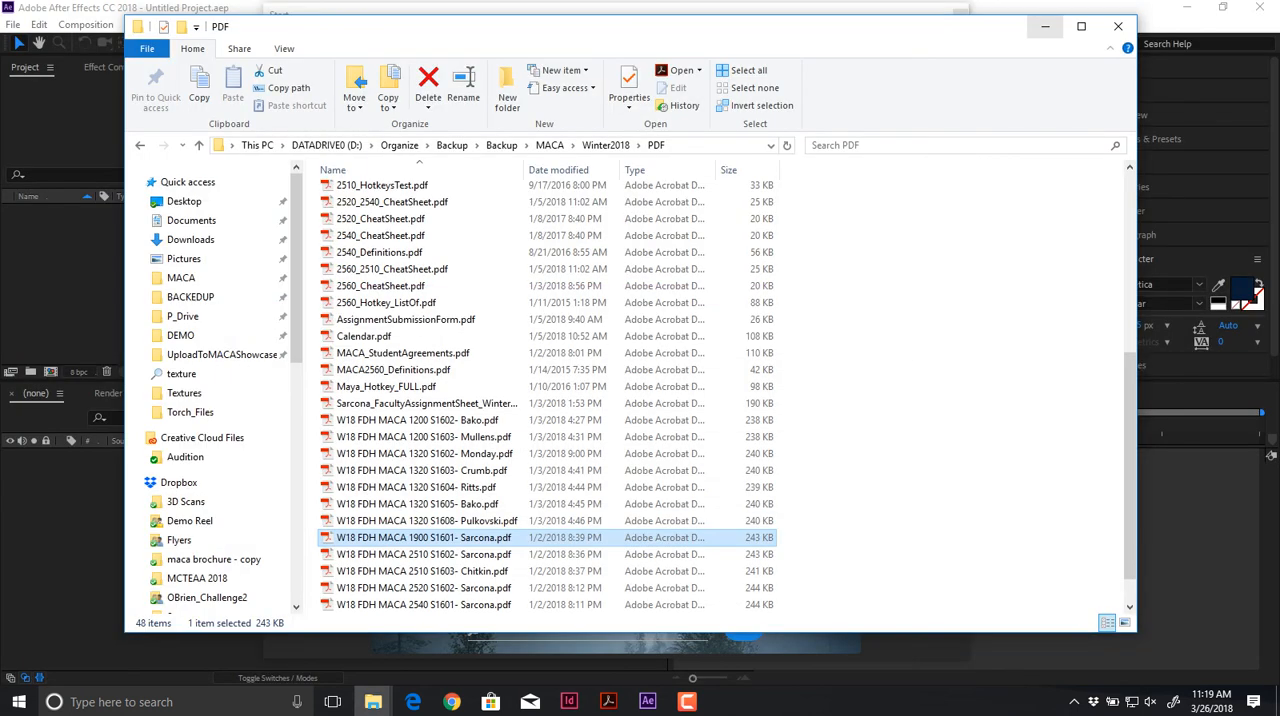
pyautogui.click(1045, 26)
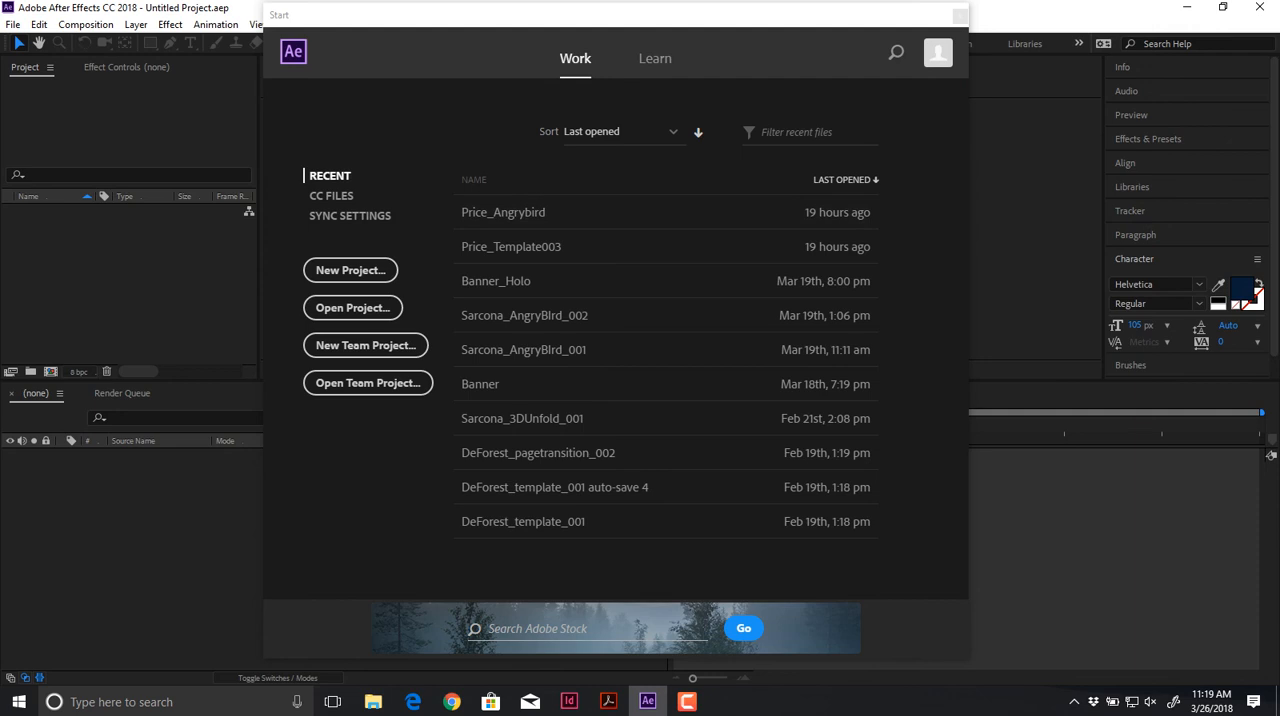
pyautogui.hotkey('alt', 'Tab')
pyautogui.click(610, 439)
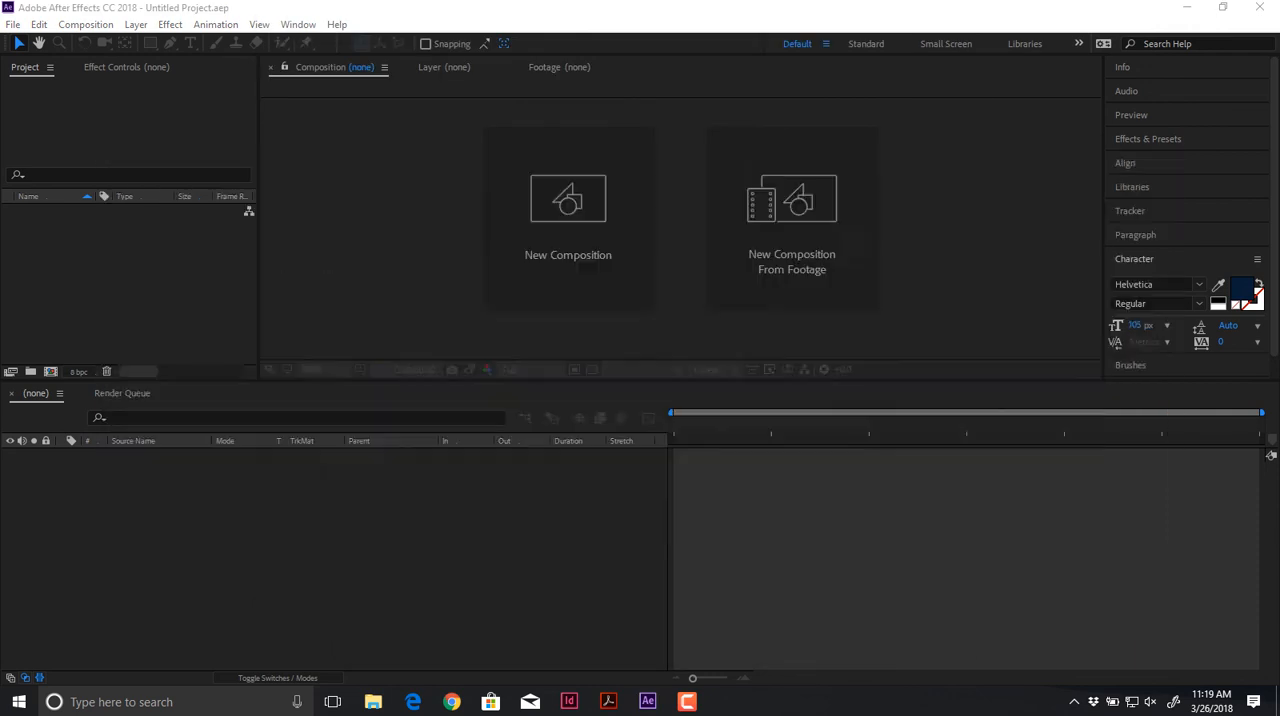
# Step: Duplicate the TemplateProject folder, rename the copy with the same surname prefix followed by "_Tracking", and open it
pyautogui.click(480, 228)
pyautogui.moveTo(452, 228); pyautogui.dragTo(450, 375)
pyautogui.press('F2')
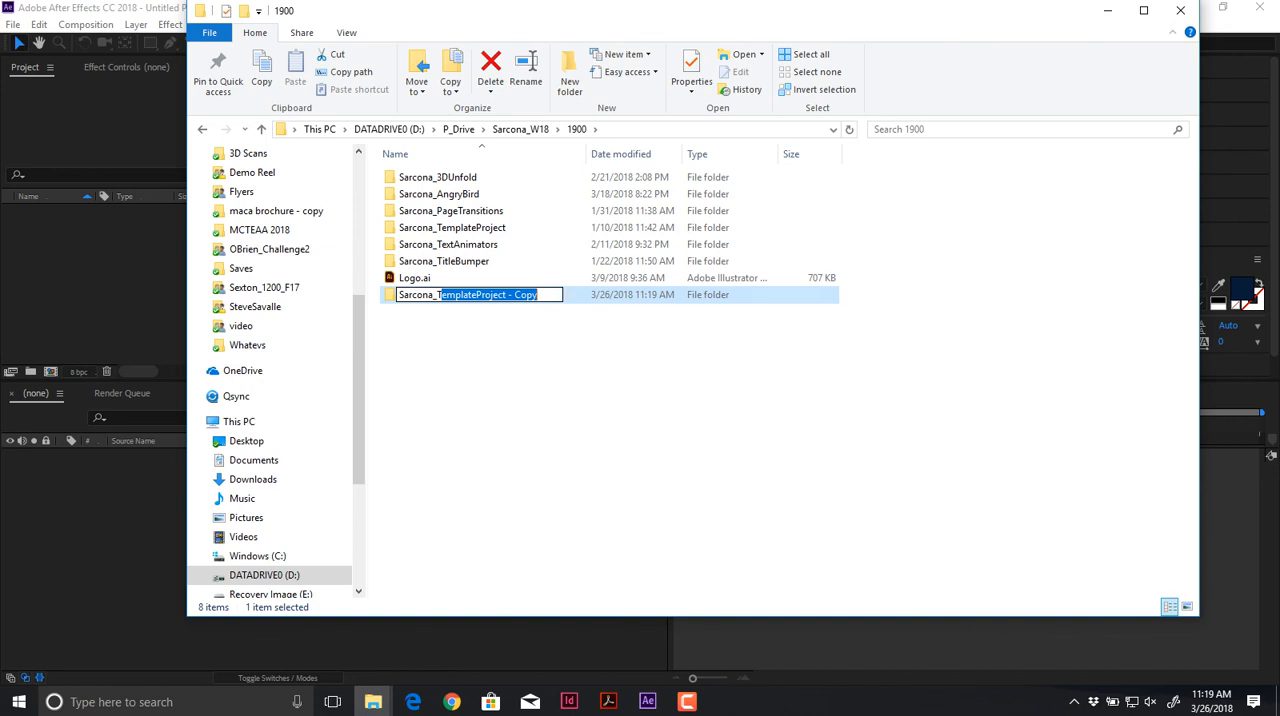
pyautogui.write('Sarcona_')
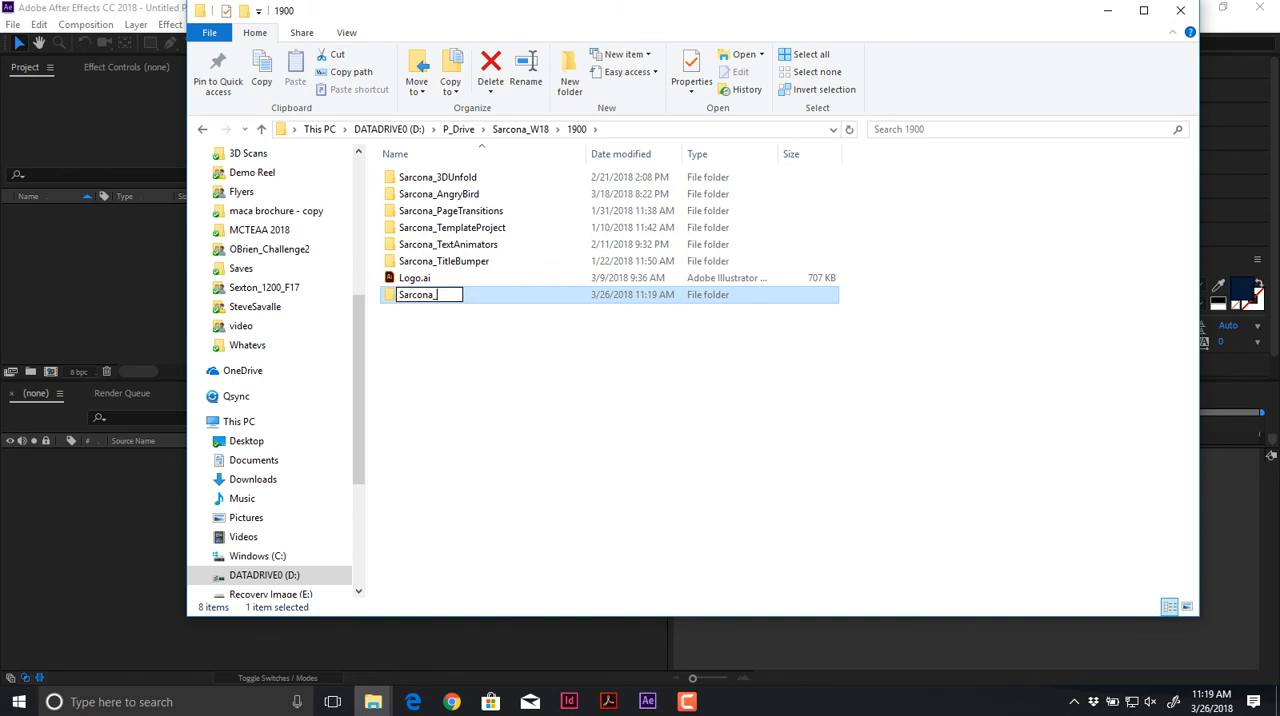
pyautogui.write('Tracking')
pyautogui.press('Return')
pyautogui.press('Return')
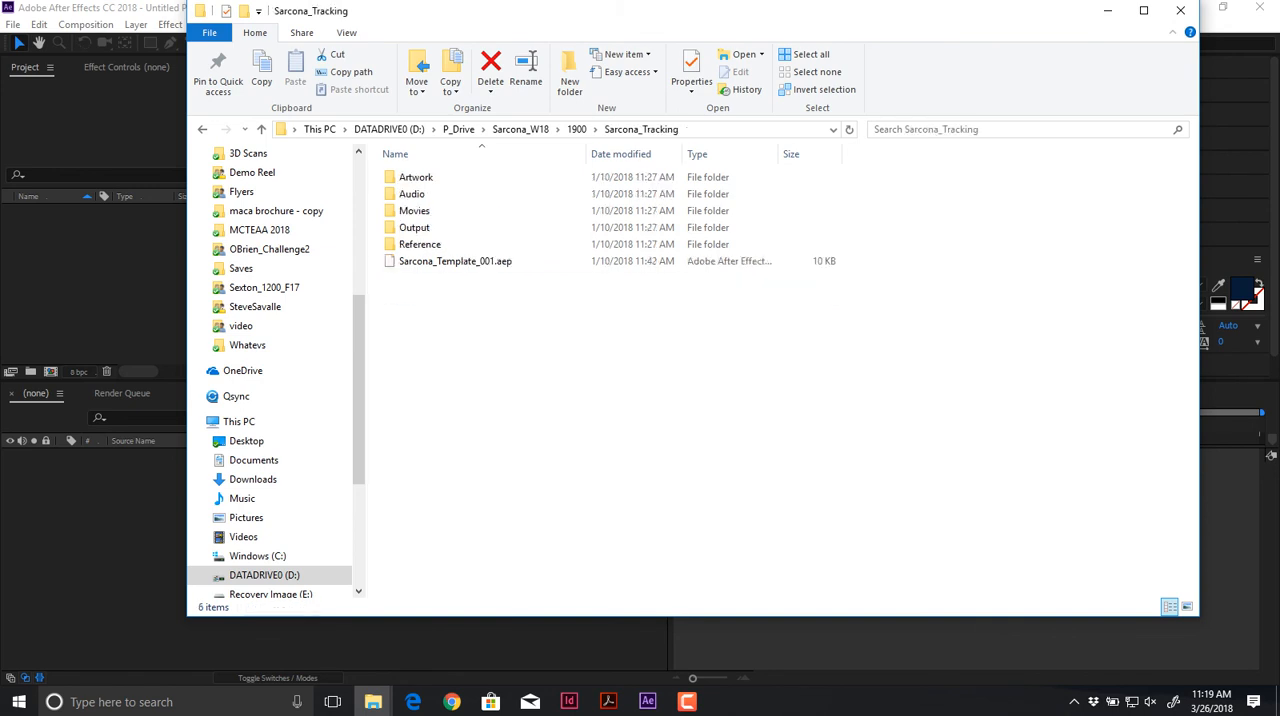
pyautogui.click(455, 261)
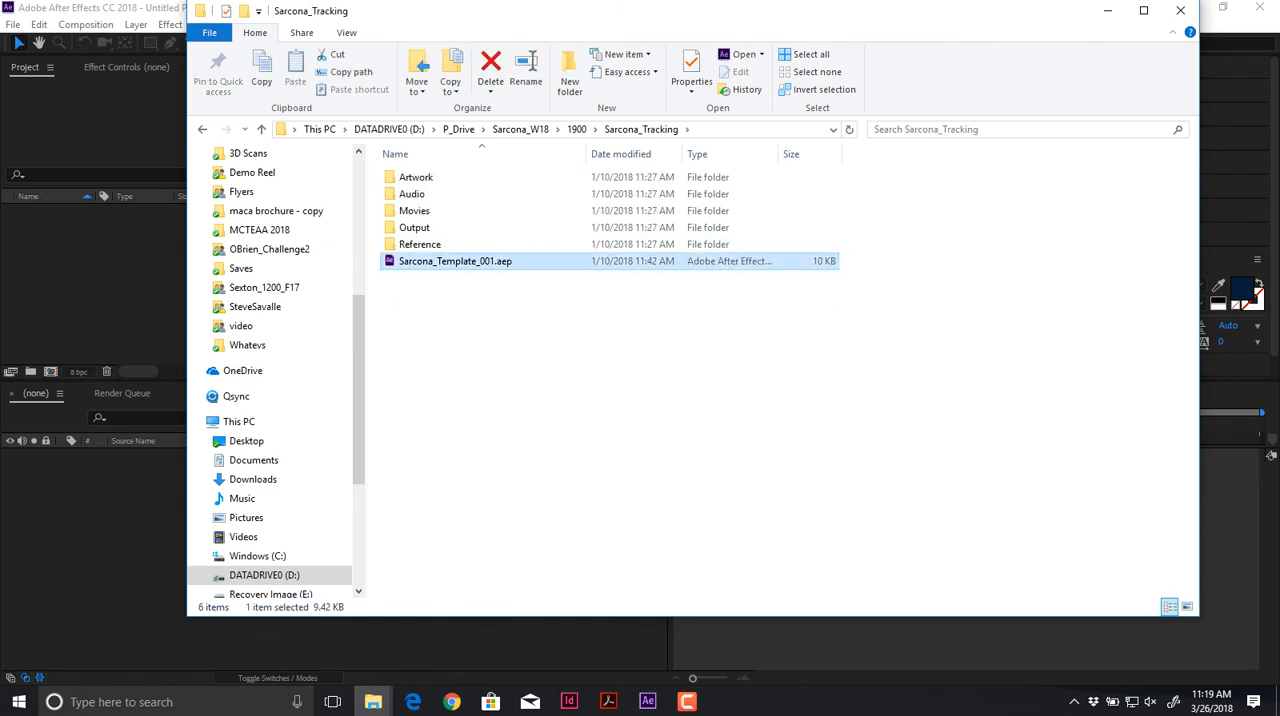
pyautogui.press('F2')
pyautogui.write('Tracking')
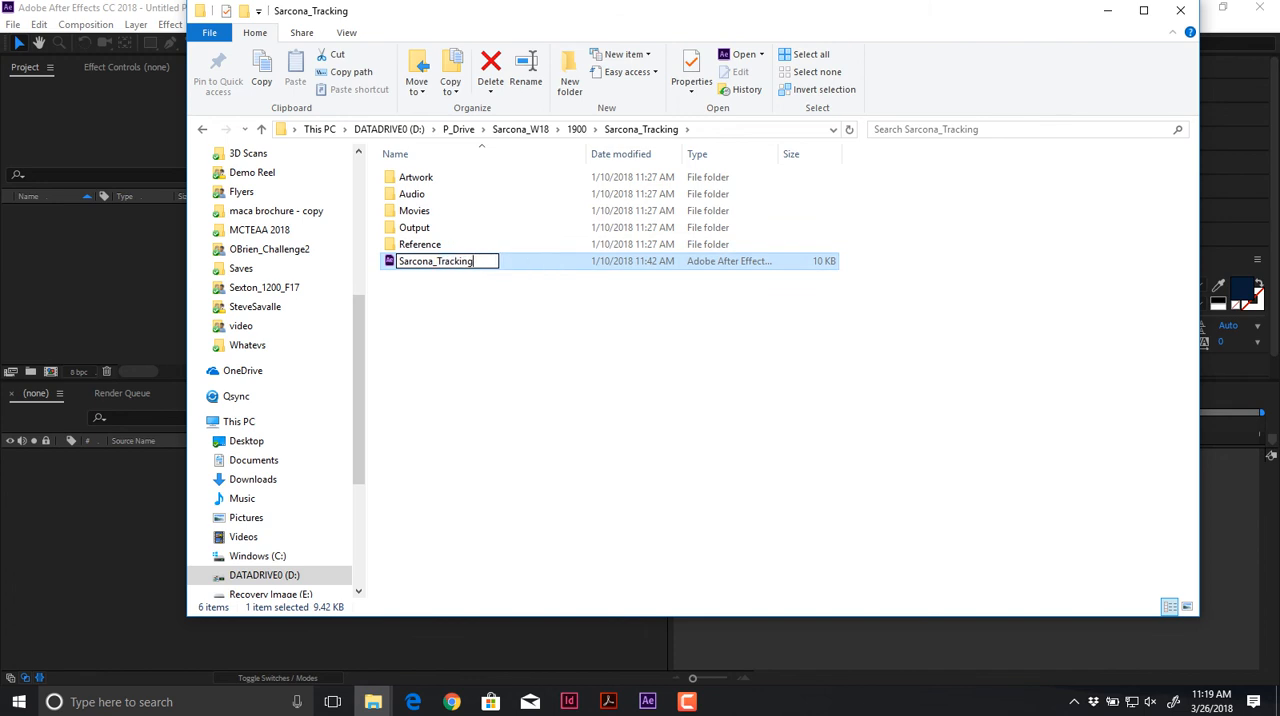
pyautogui.press('Return')
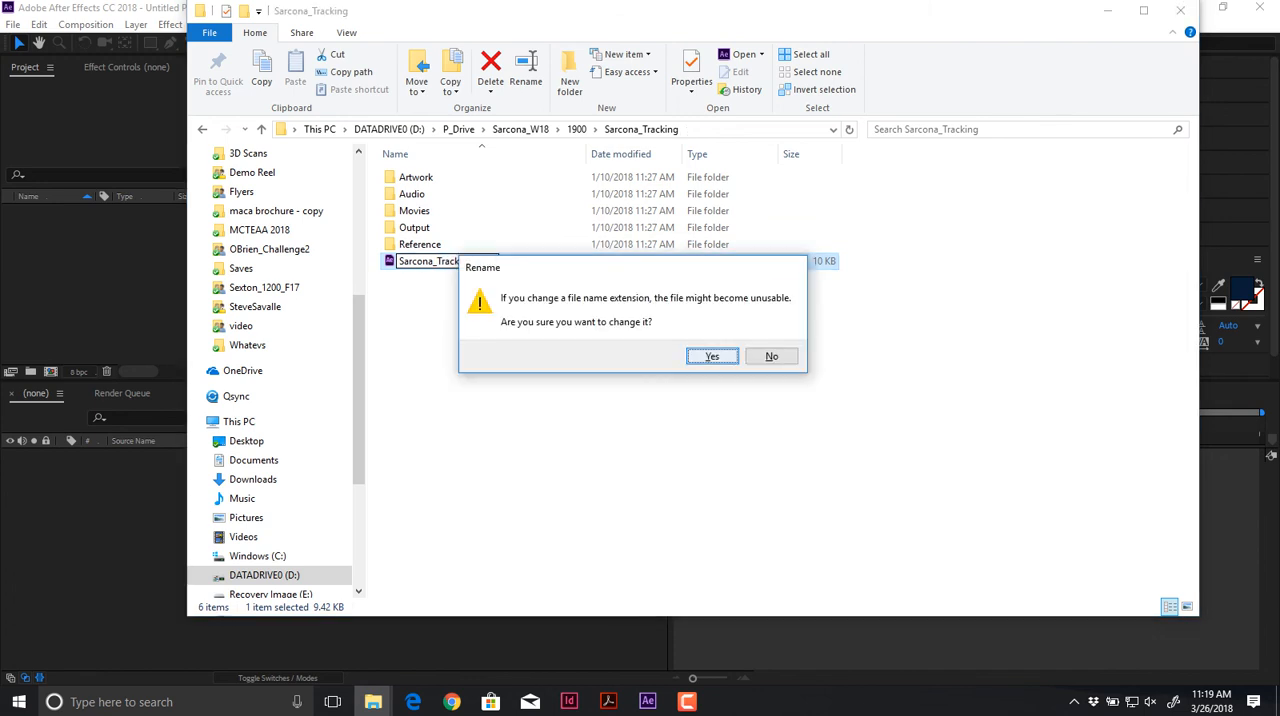
pyautogui.press('Escape')
# Step: Rename the After Effects project file by replacing "Template" with "Tracking", keeping the surname prefix and the "_001.aep" ending
pyautogui.press('F2')
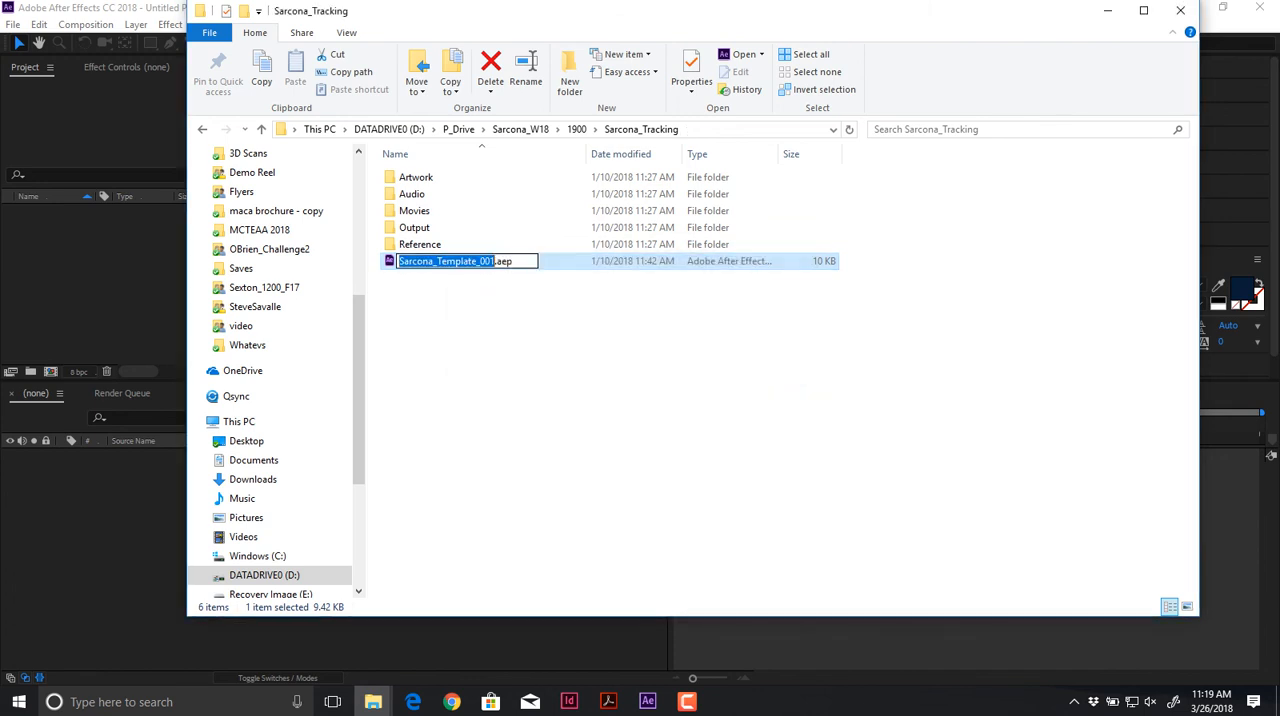
pyautogui.click(437, 261)
pyautogui.moveTo(440, 261); pyautogui.dragTo(480, 261)
pyautogui.write('racking')
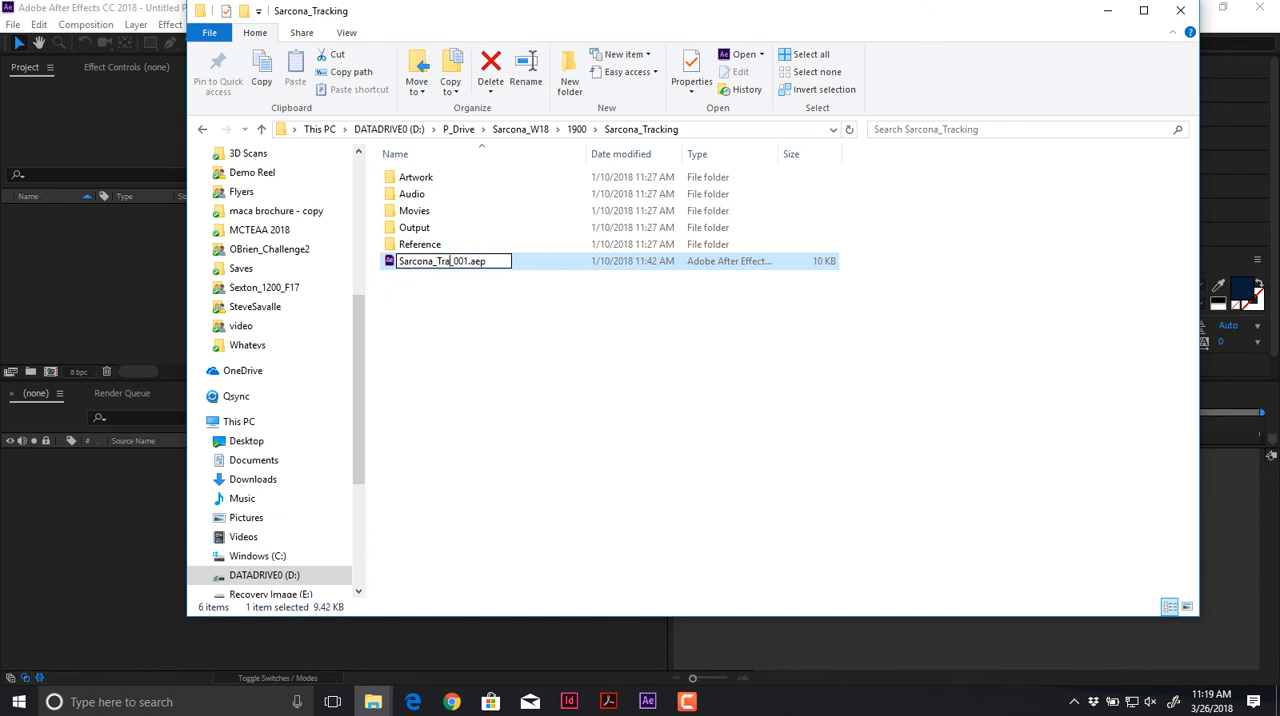
pyautogui.press('Return')
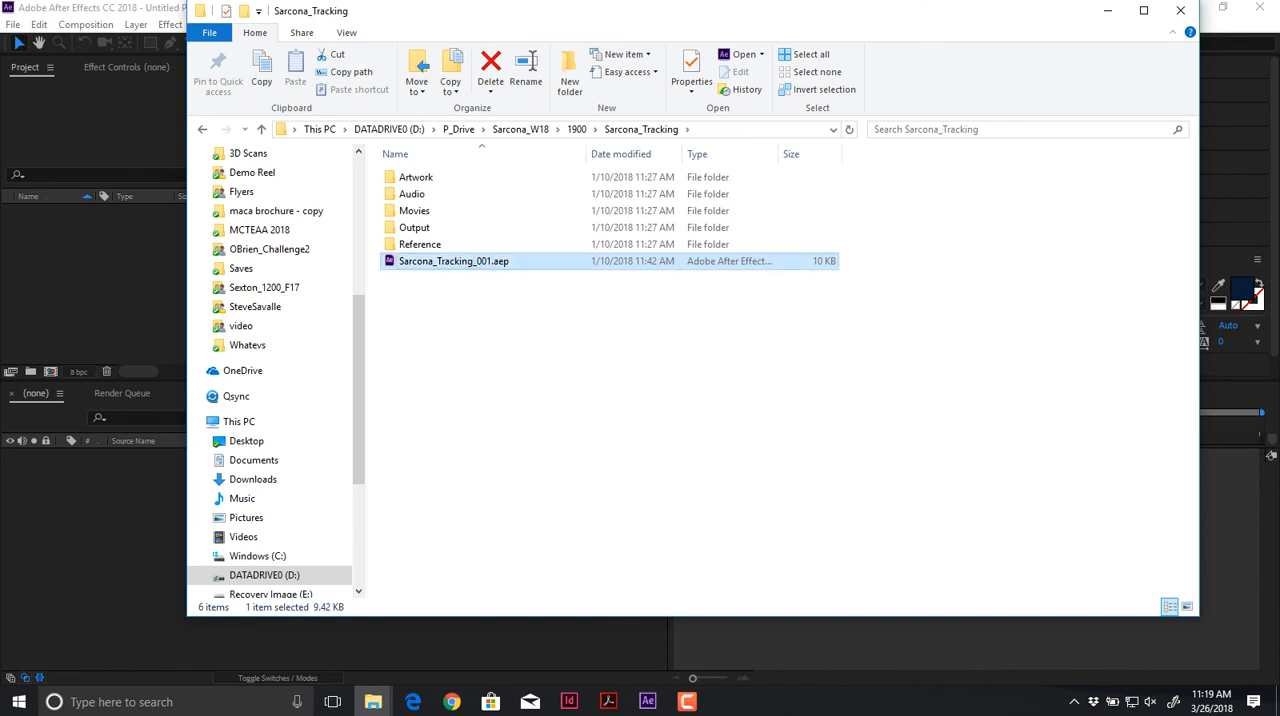
# Step: Open the 2560_Files folder inside Dropbox's Whatevs folder and look over the available footage folders
pyautogui.click(247, 345)
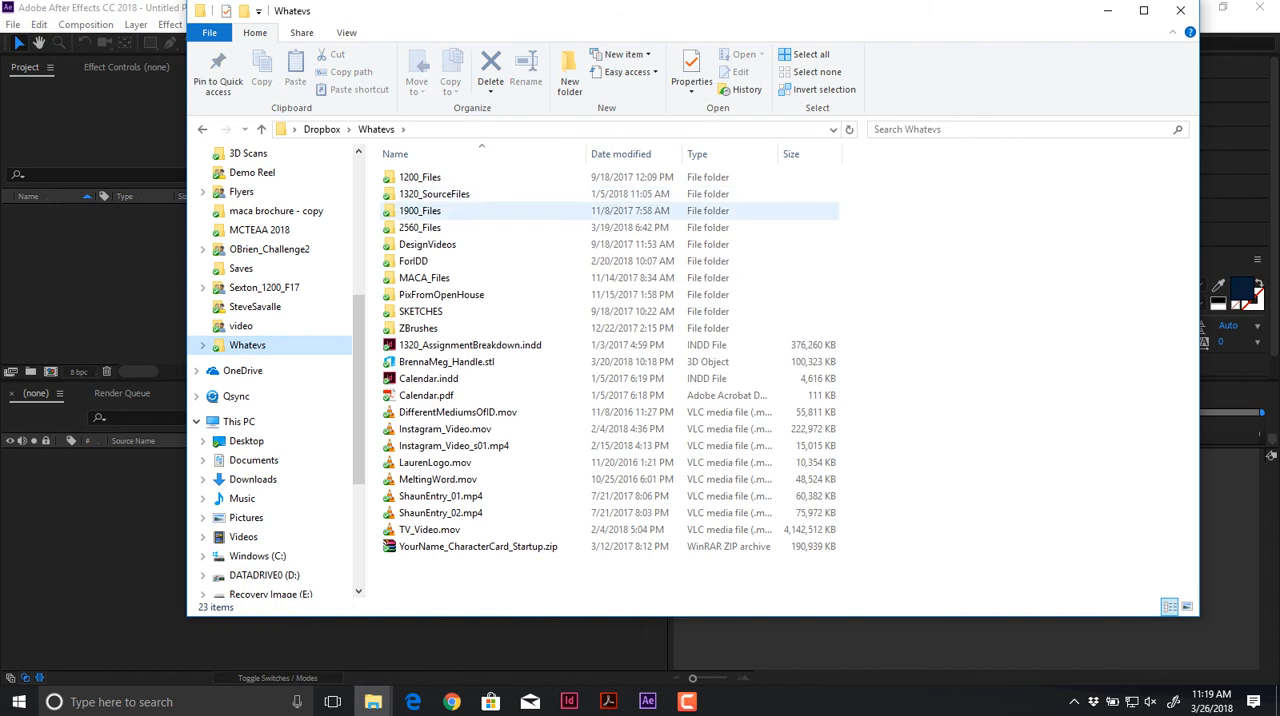
pyautogui.doubleClick(425, 227)
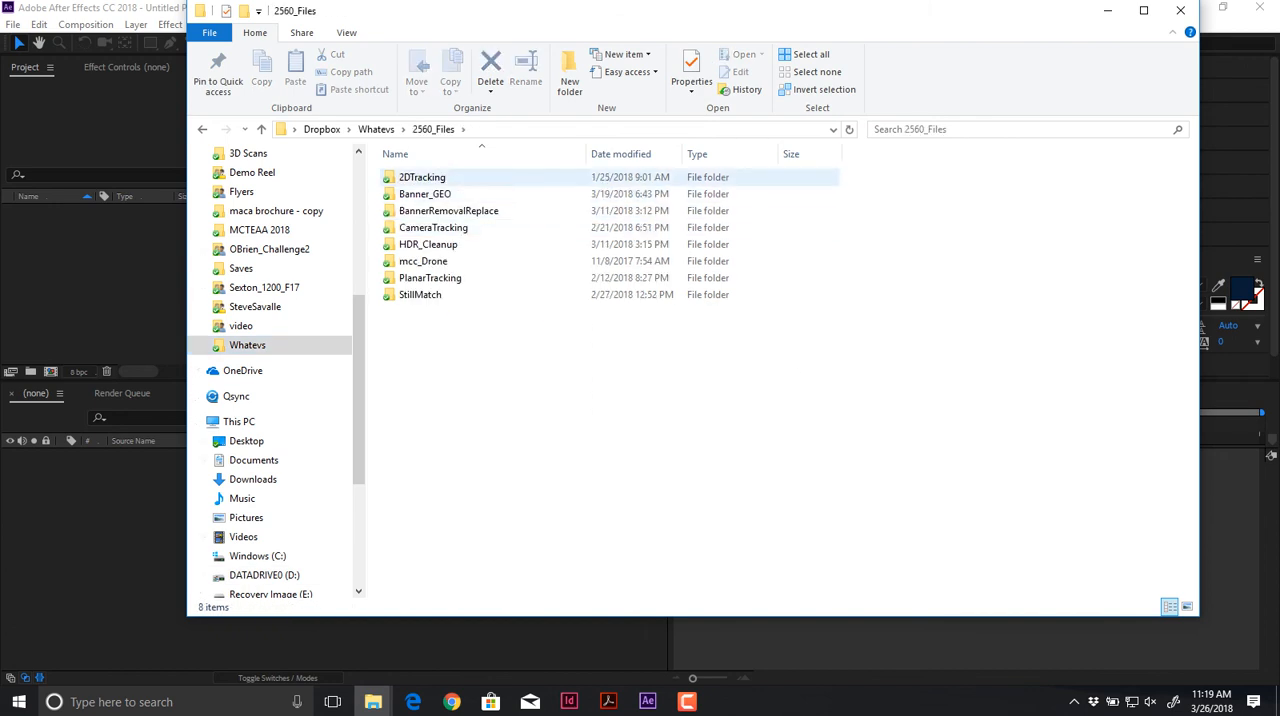
pyautogui.moveTo(476, 397); pyautogui.dragTo(415, 165)
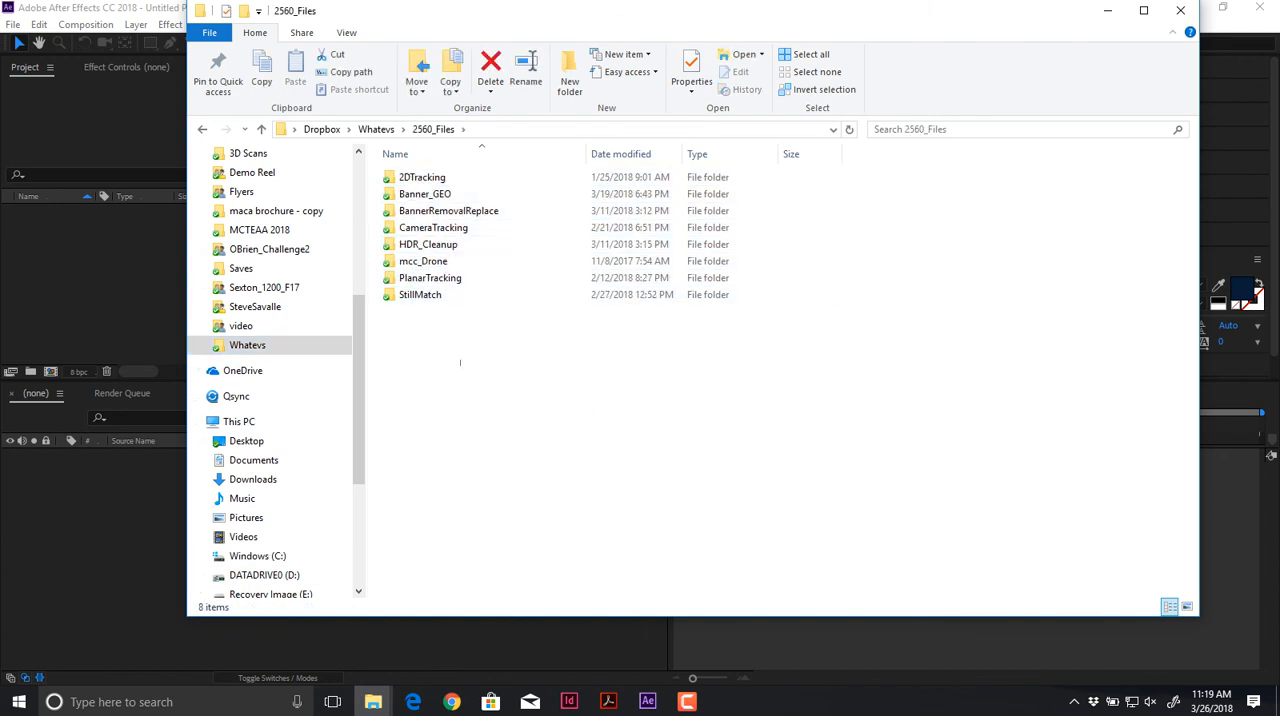
pyautogui.moveTo(460, 365); pyautogui.dragTo(402, 165)
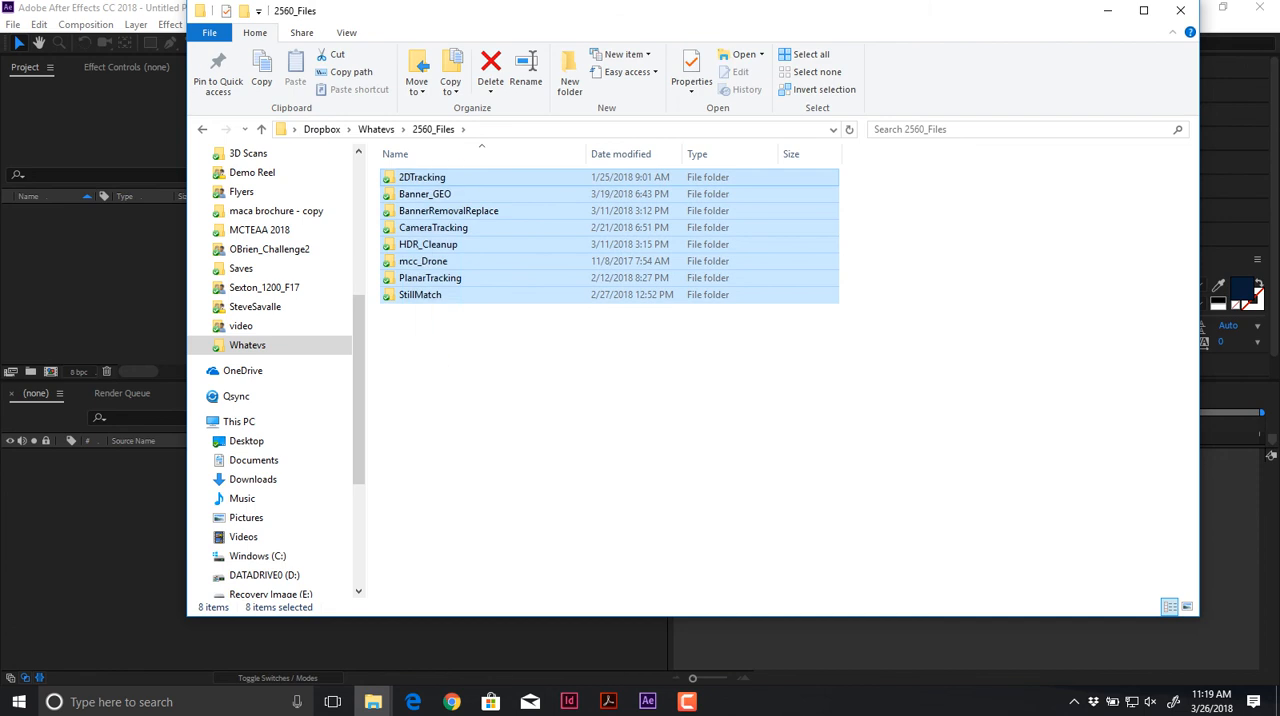
pyautogui.click(450, 357)
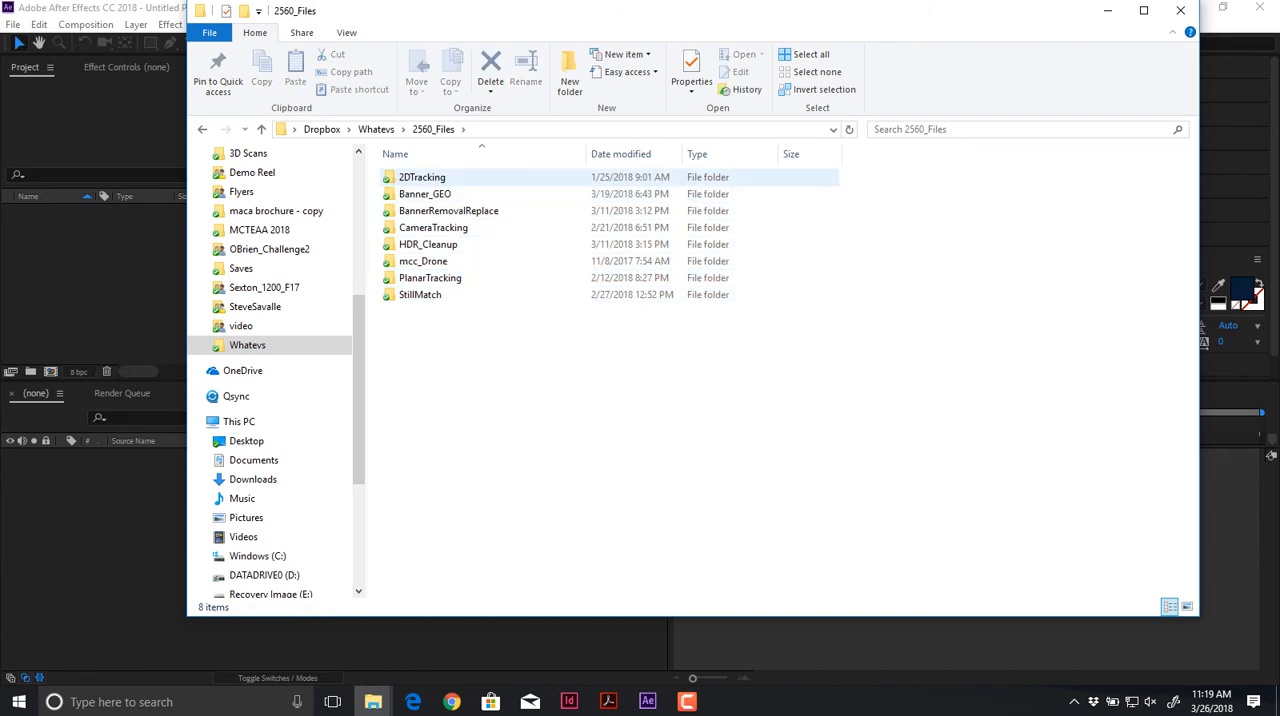
# Step: Examine the footage in the 2DTracking, BannerRemovalReplace, CameraTracking and HDR_Cleanup folders, returning to 2560_Files after each
pyautogui.doubleClick(422, 178)
pyautogui.hotkey('alt', 'Left')
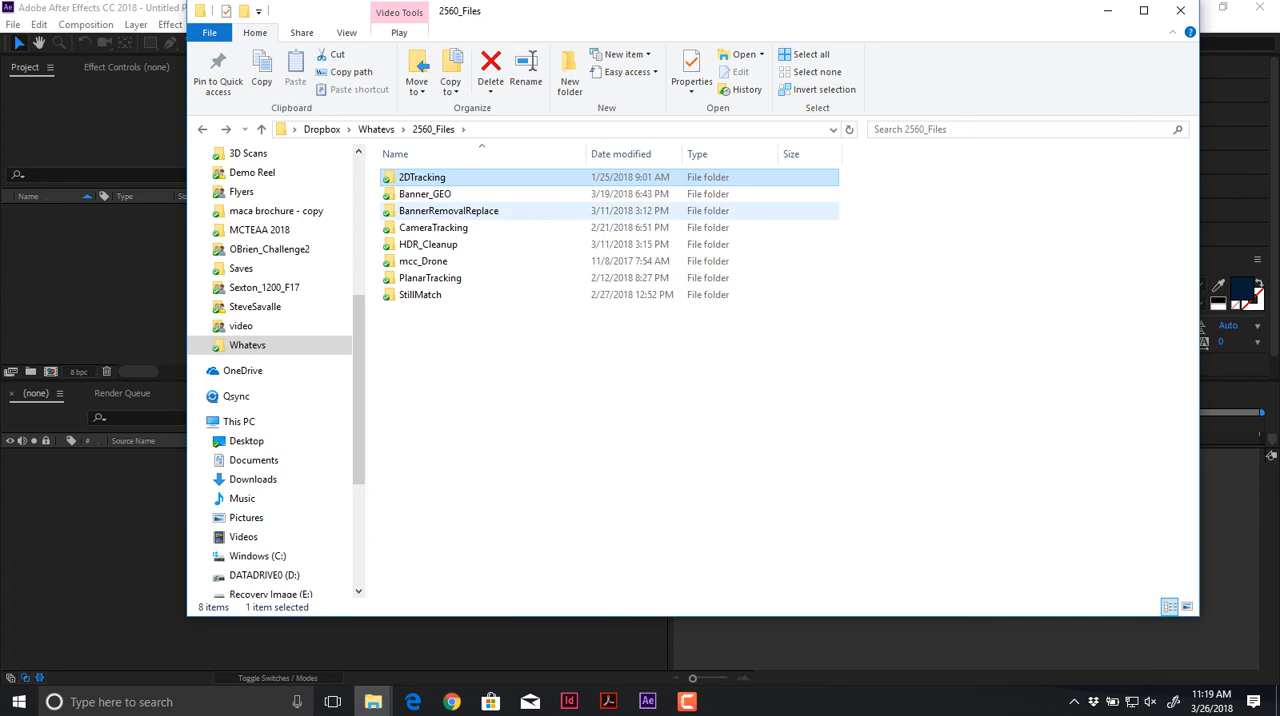
pyautogui.doubleClick(448, 211)
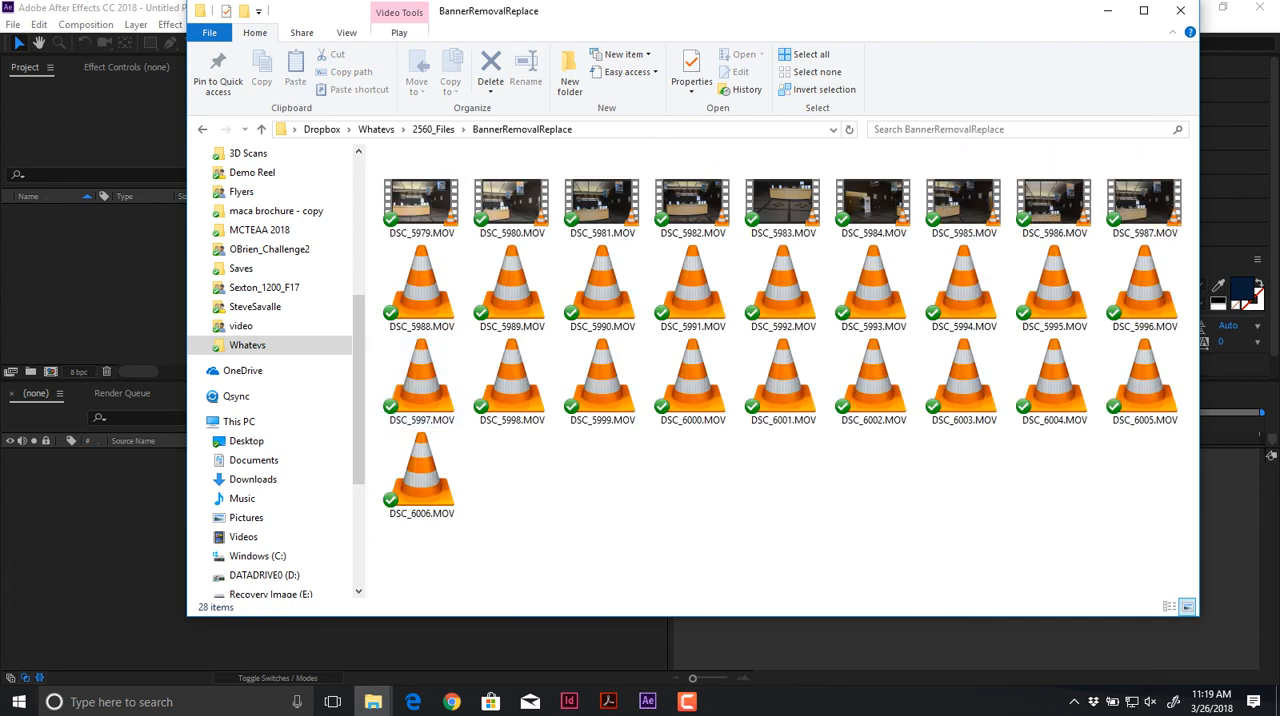
pyautogui.hotkey('alt', 'Left')
pyautogui.doubleClick(433, 227)
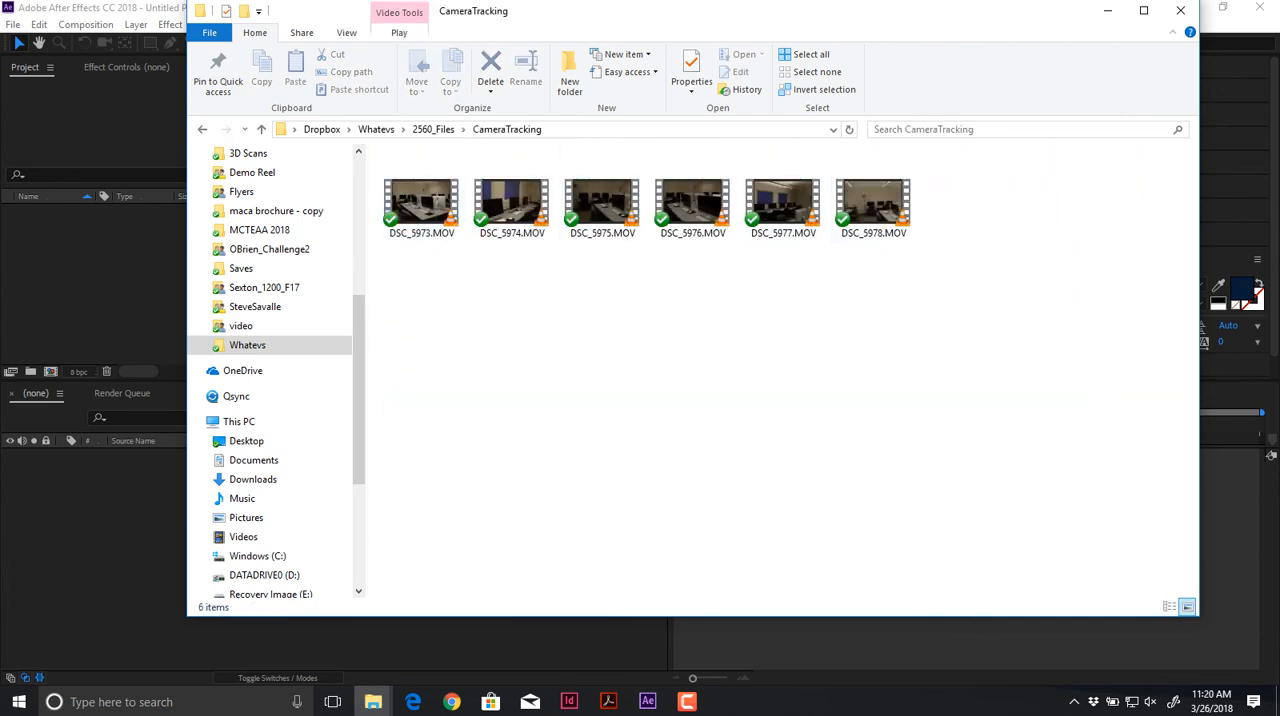
pyautogui.hotkey('alt', 'Left')
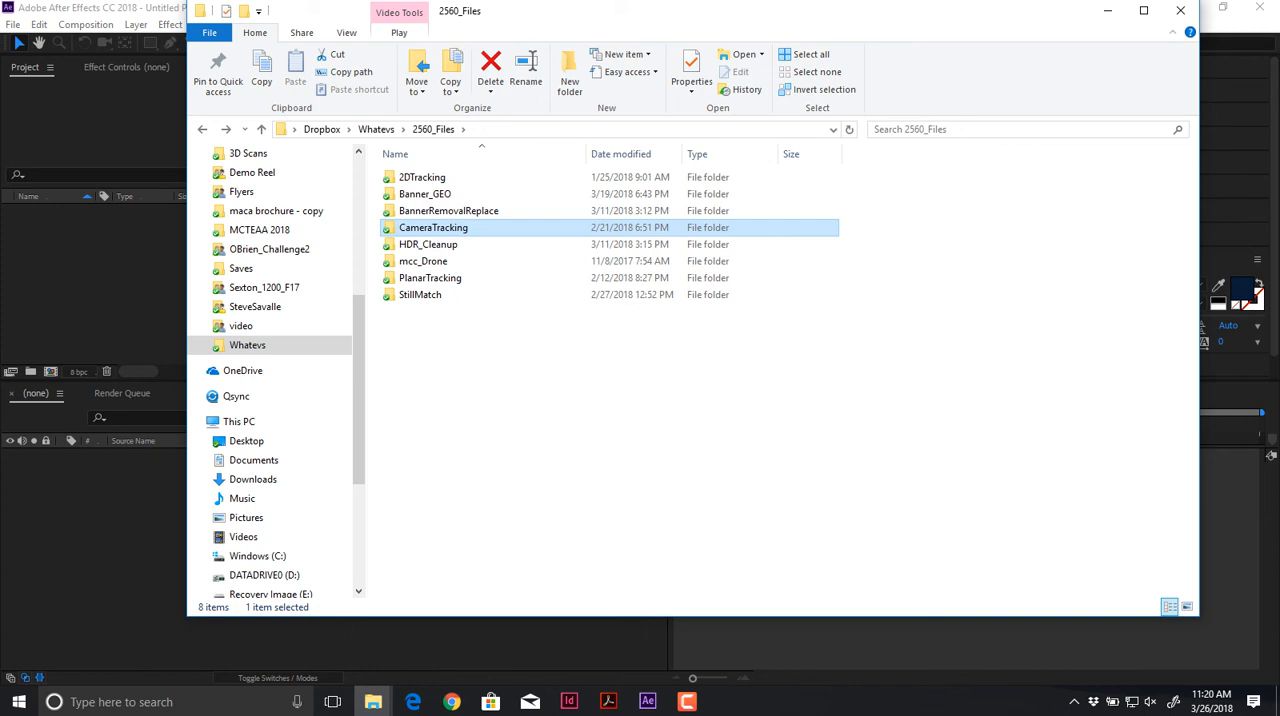
pyautogui.doubleClick(428, 245)
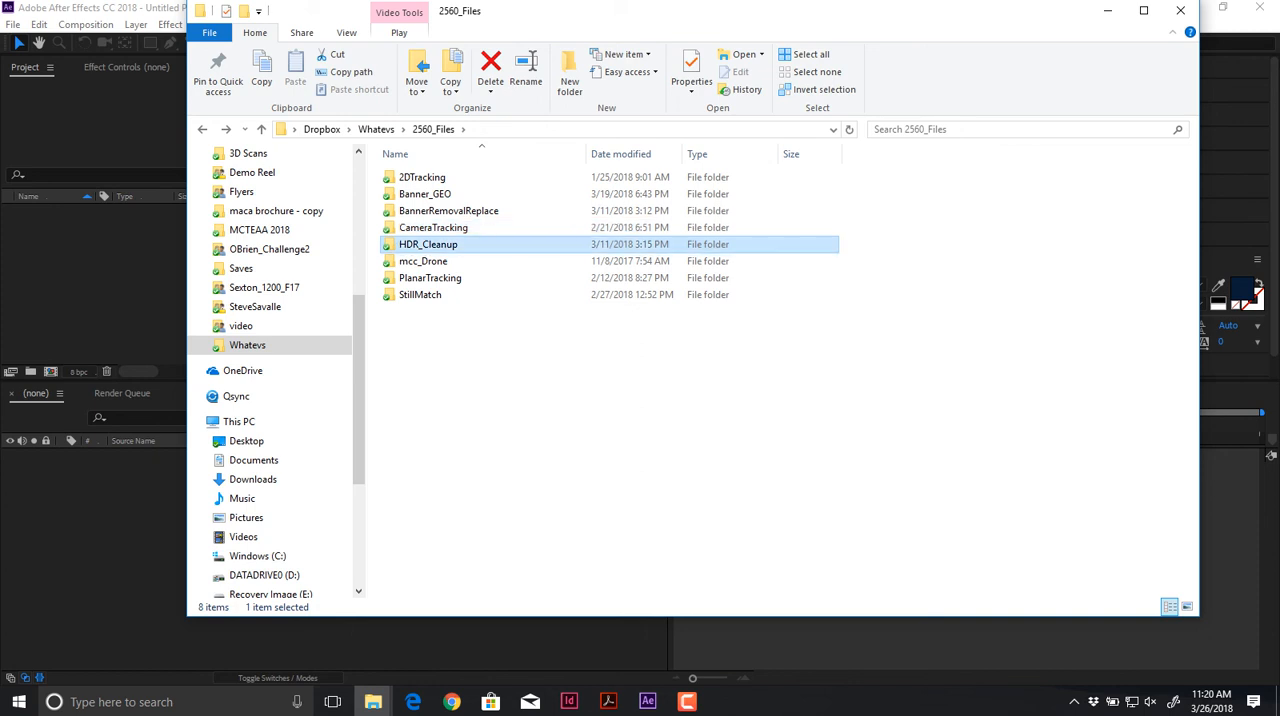
pyautogui.hotkey('alt', 'Left')
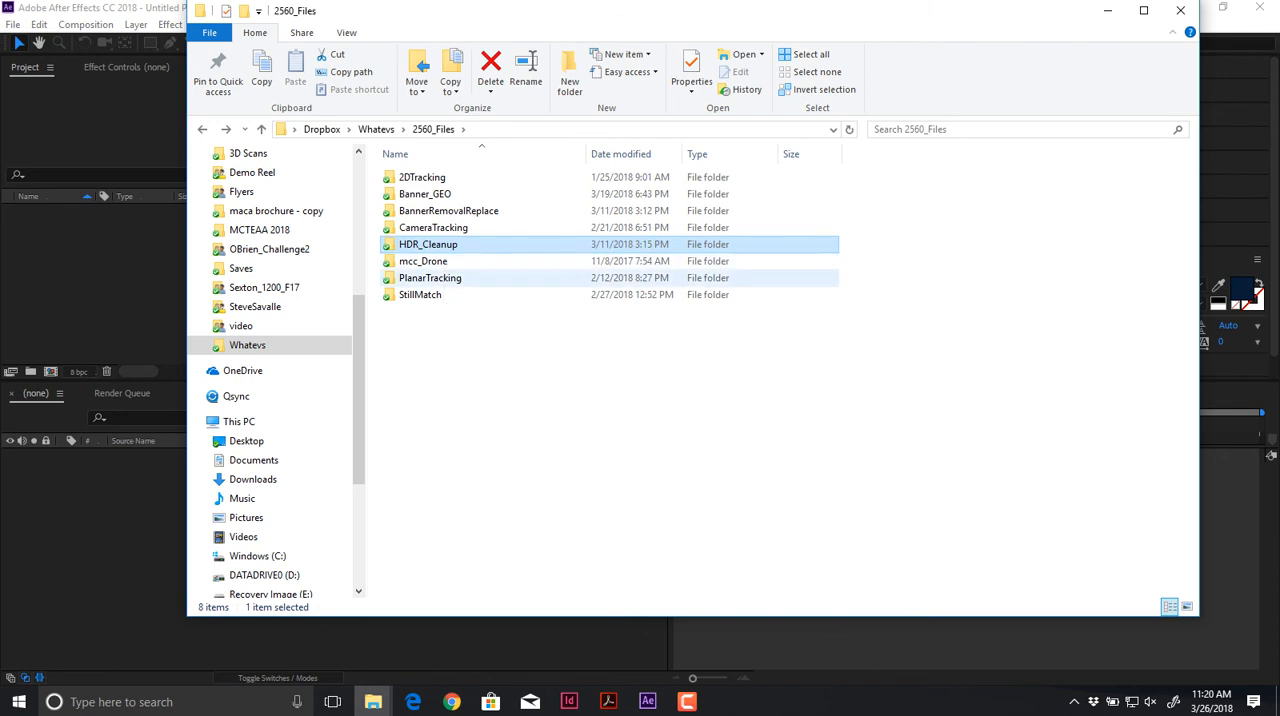
# Step: Play the drone clip DJI_0019.MOV from the mcc_Drone folder in VLC
pyautogui.doubleClick(428, 261)
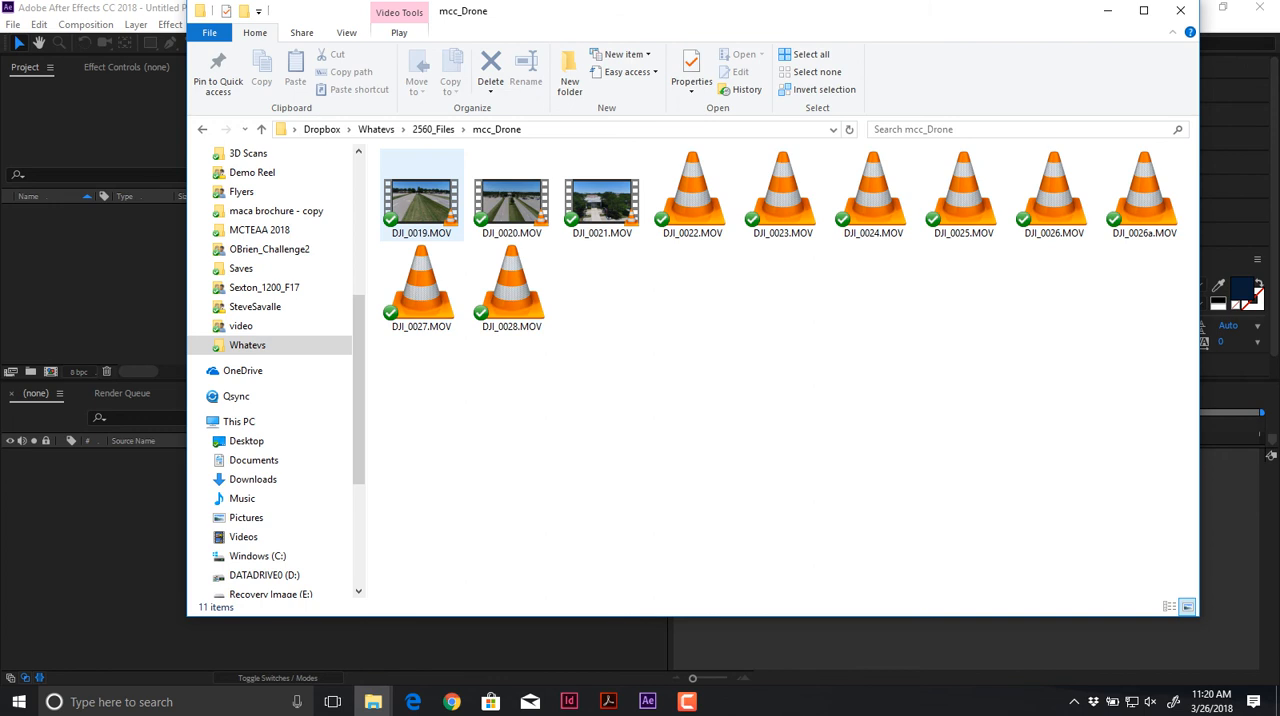
pyautogui.doubleClick(421, 200)
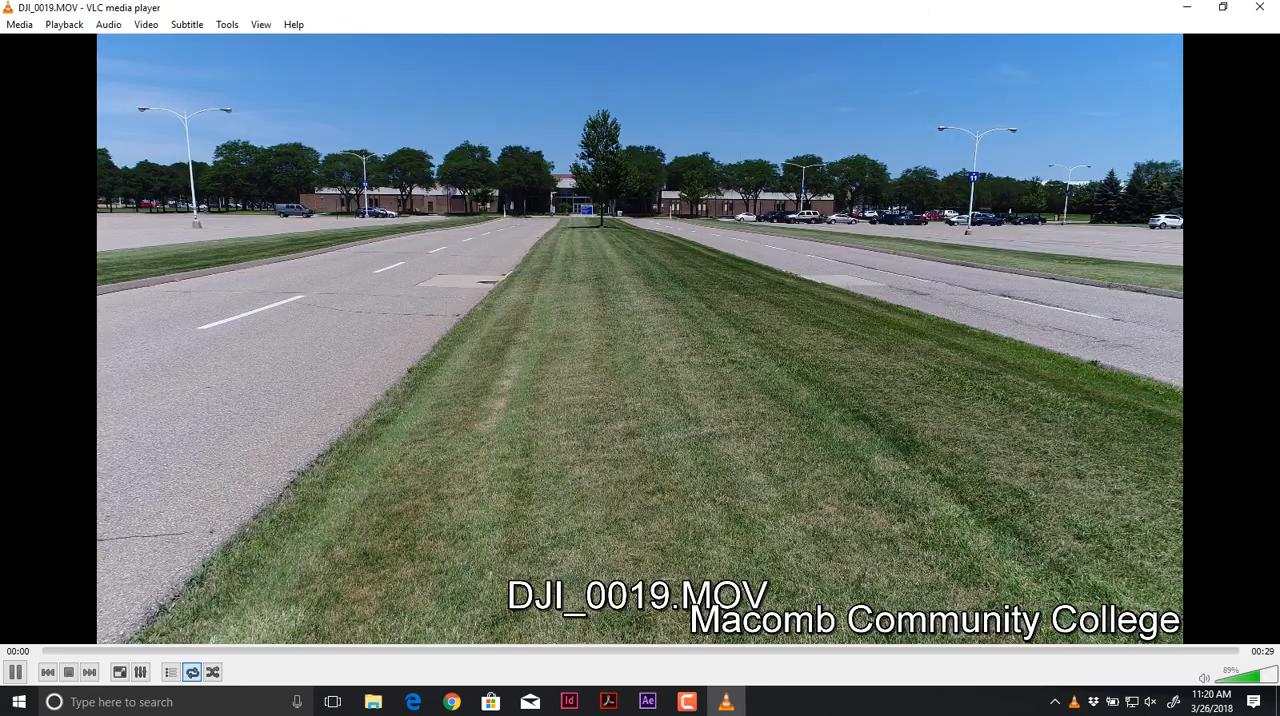
# Step: Scrub through the drone clip DJI_0019.MOV, close the player and return to the 2560_Files folder
pyautogui.moveTo(94, 651); pyautogui.dragTo(430, 651)
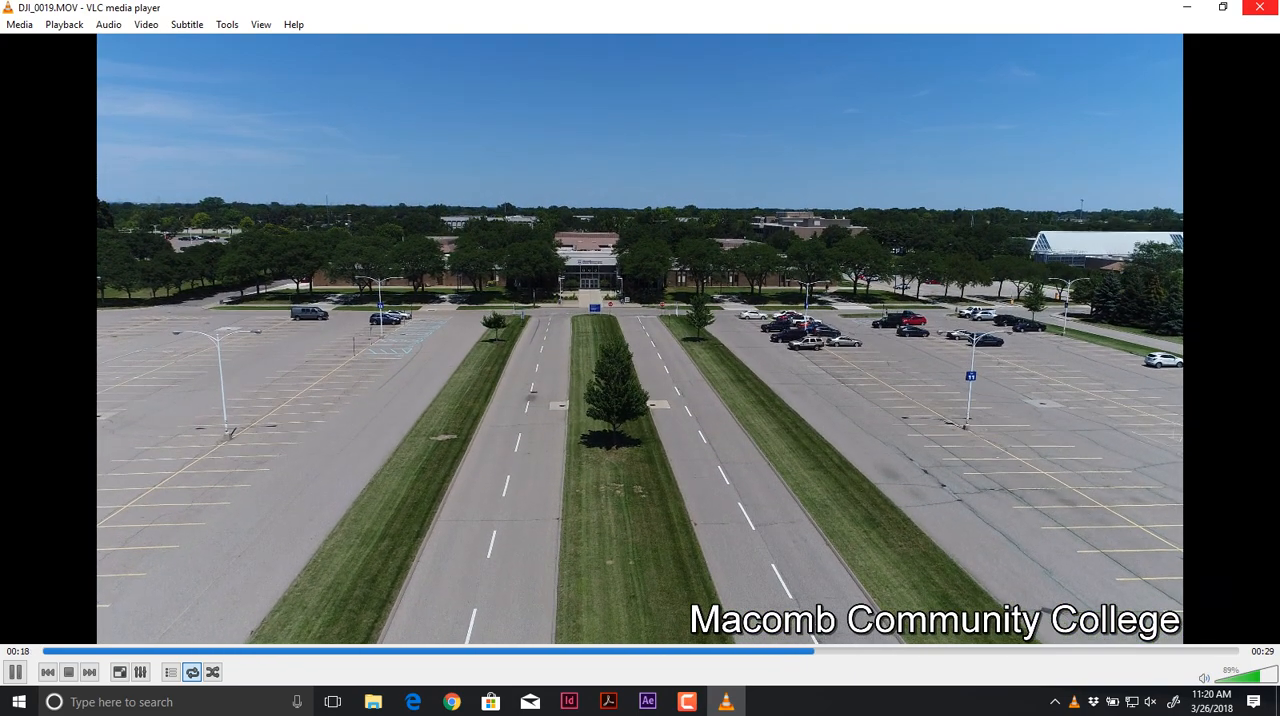
pyautogui.click(1259, 7)
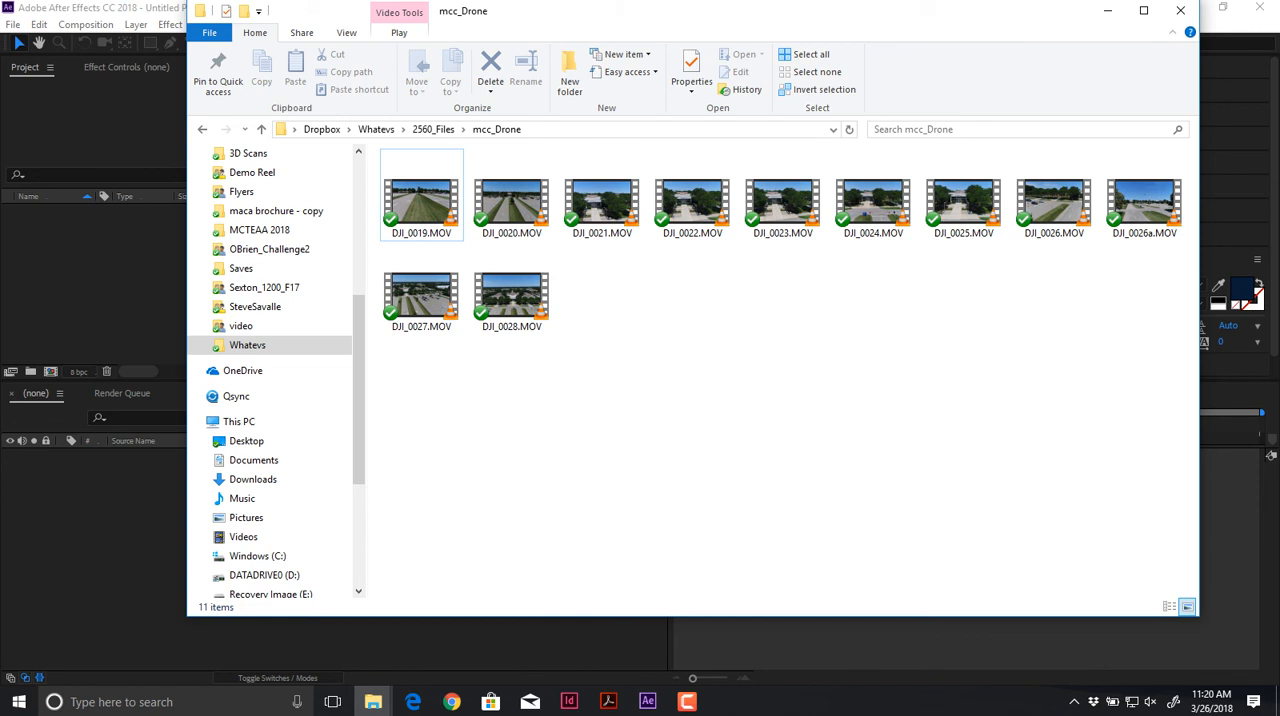
pyautogui.click(202, 129)
# Step: Preview the clip GOPR2904.MP4 from the PlanarTracking folder, pausing on the bulletin board before closing the player
pyautogui.click(430, 278)
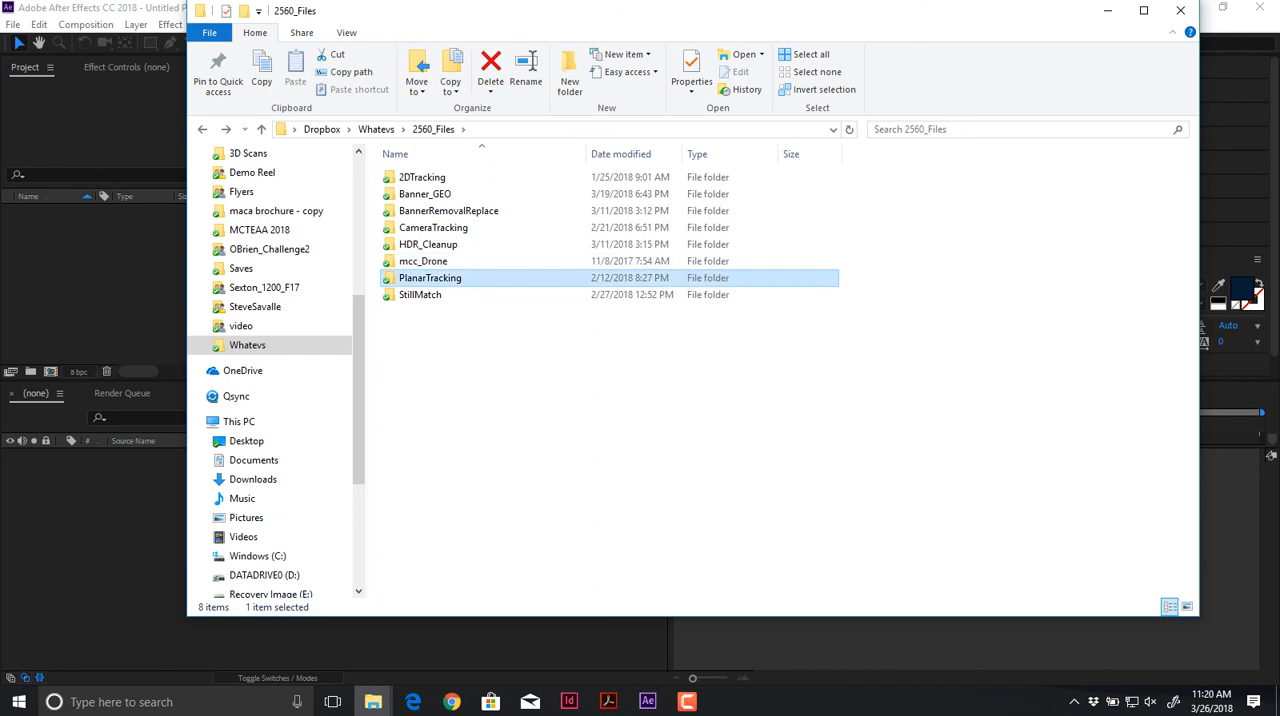
pyautogui.doubleClick(430, 278)
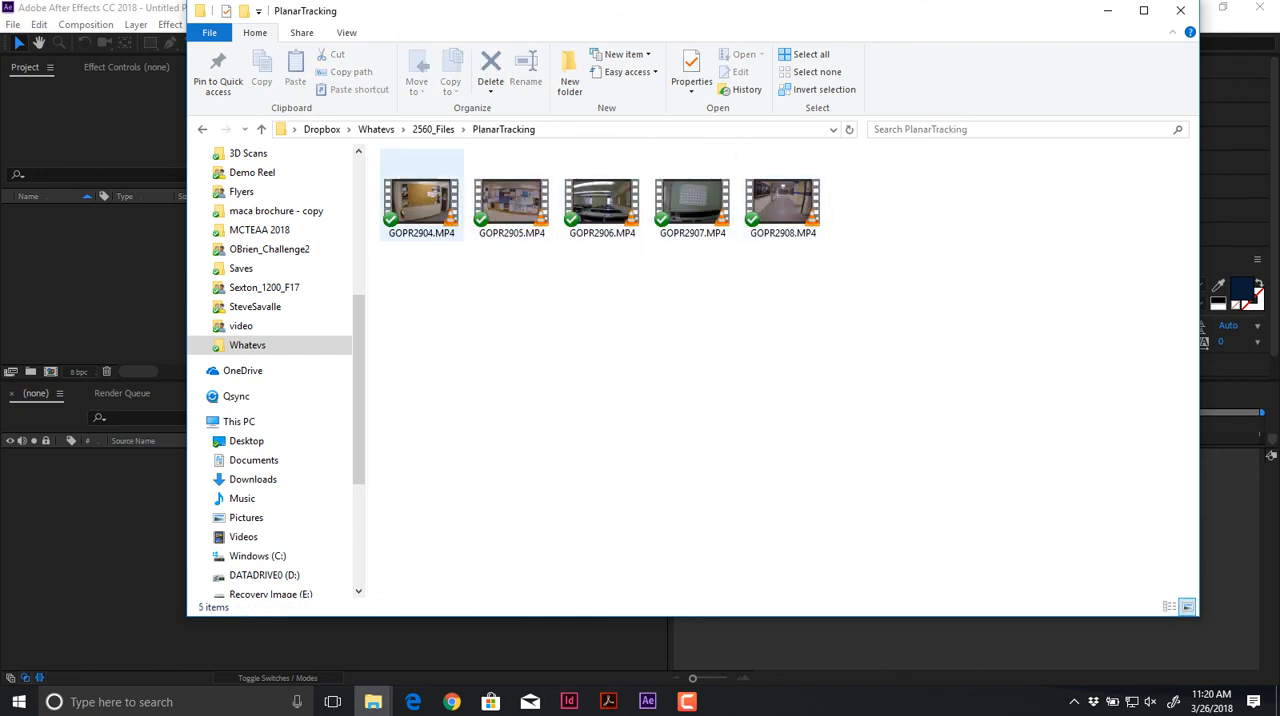
pyautogui.doubleClick(420, 205)
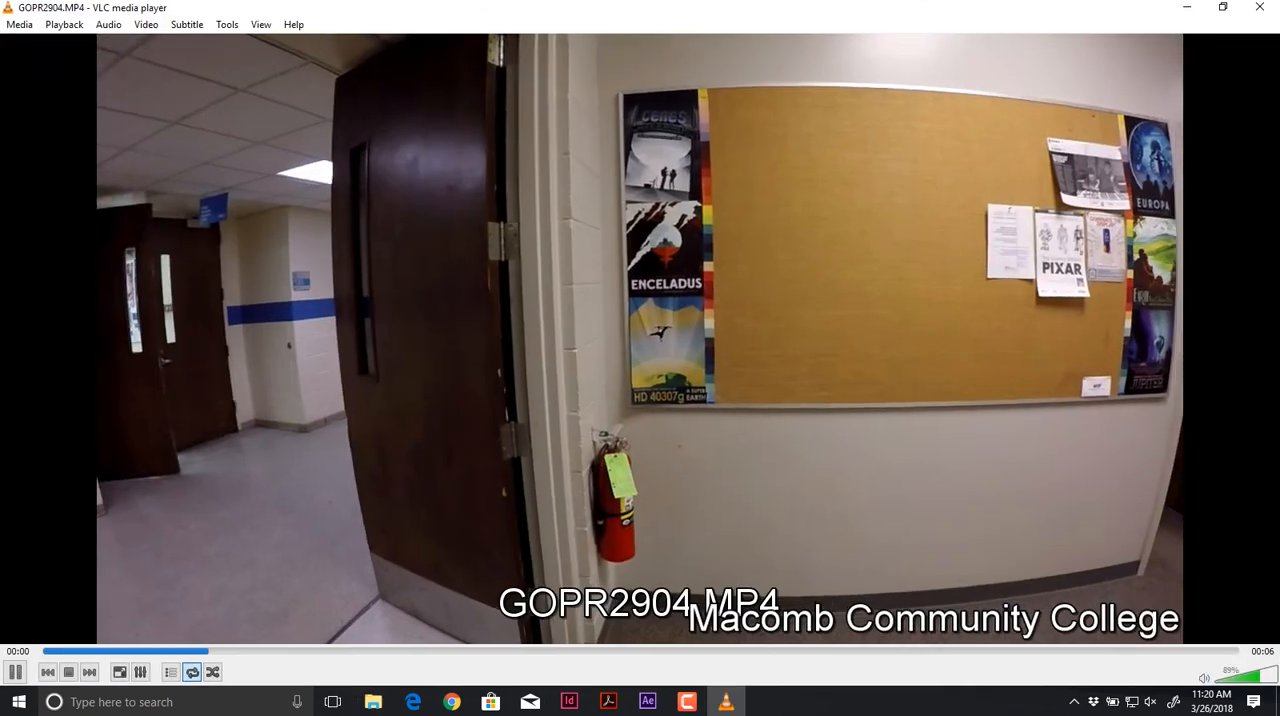
pyautogui.press('space')
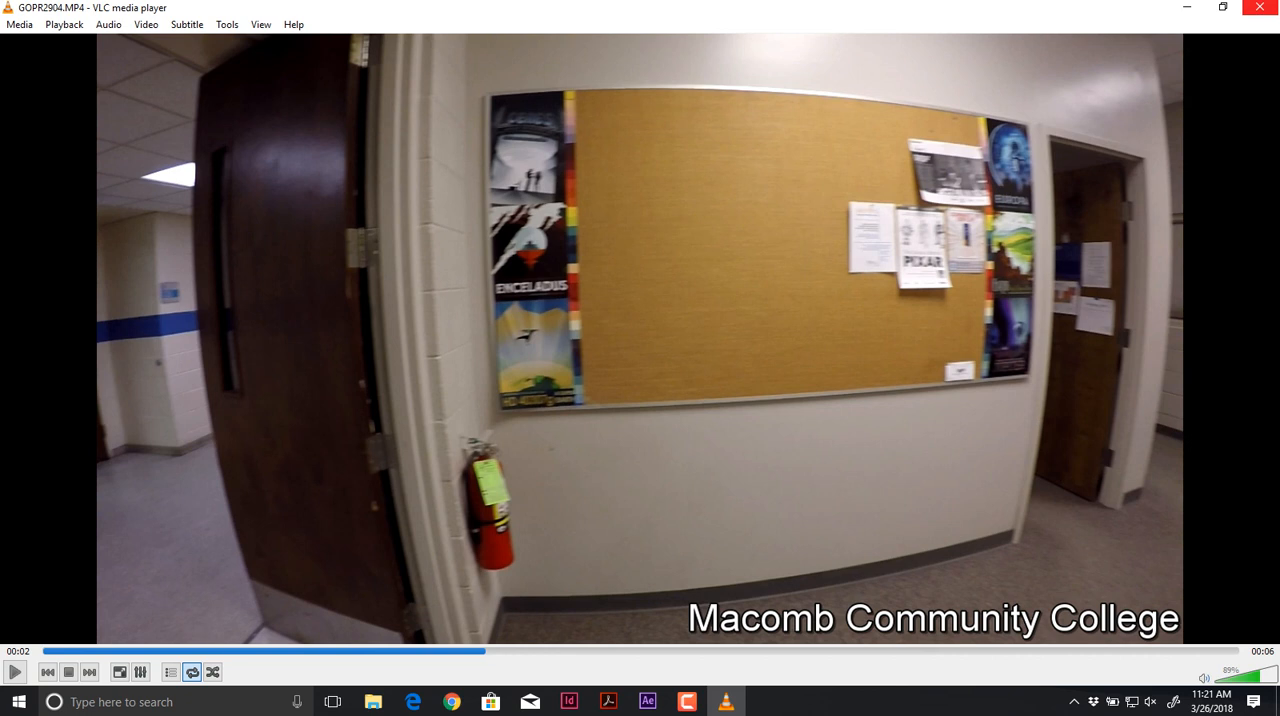
pyautogui.click(1260, 7)
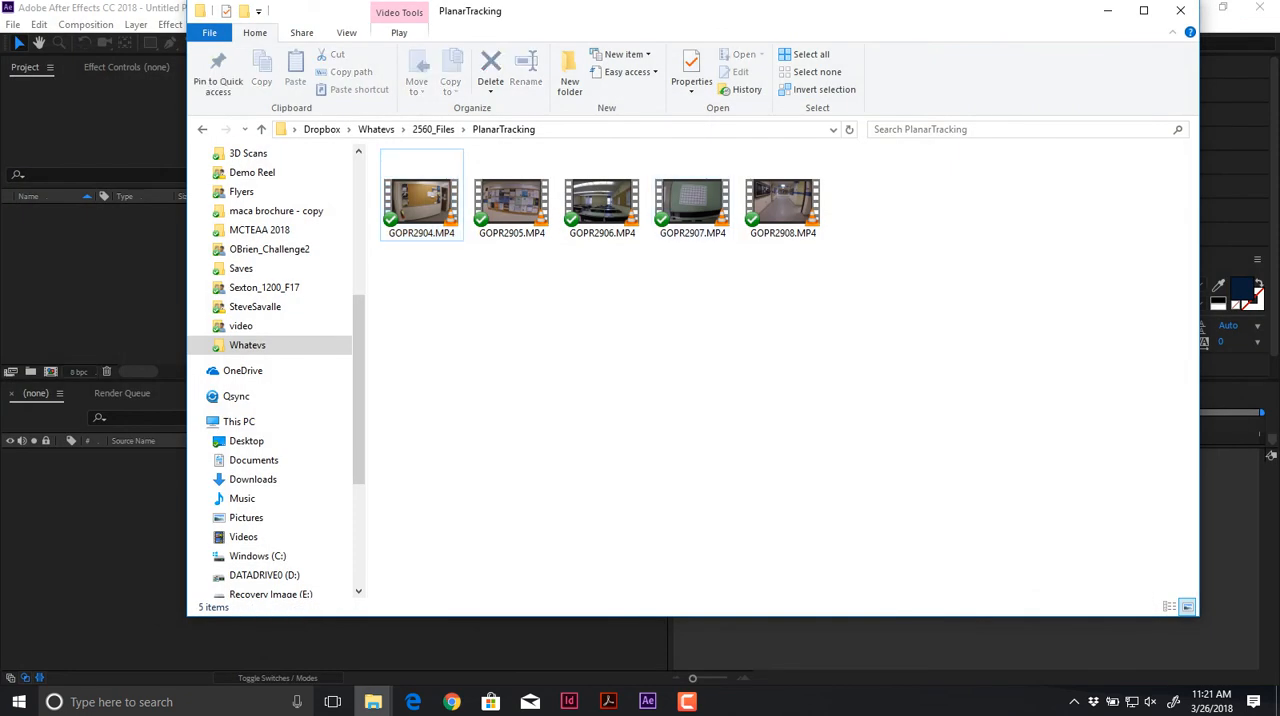
# Step: Look into the StillMatch and HDR_Cleanup folders, returning to 2560_Files after each
pyautogui.press('BackSpace')
pyautogui.press('Down')
pyautogui.press('Return')
pyautogui.press('BackSpace')
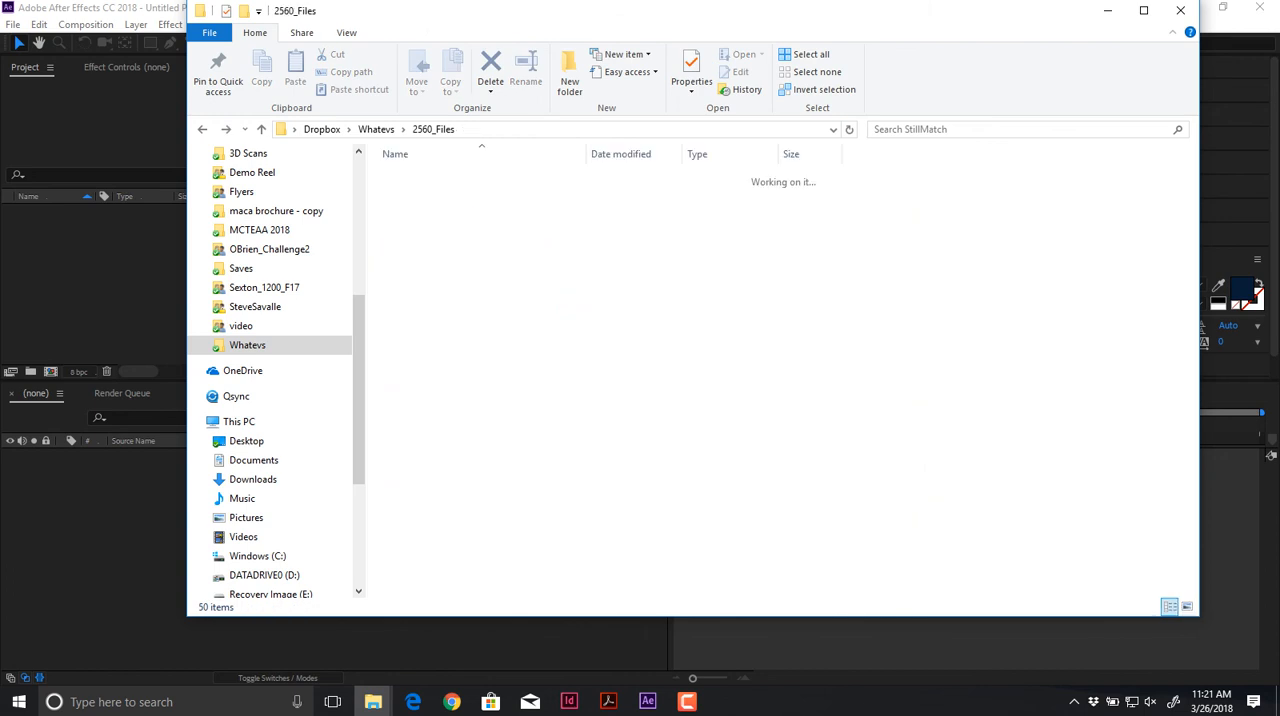
pyautogui.doubleClick(428, 244)
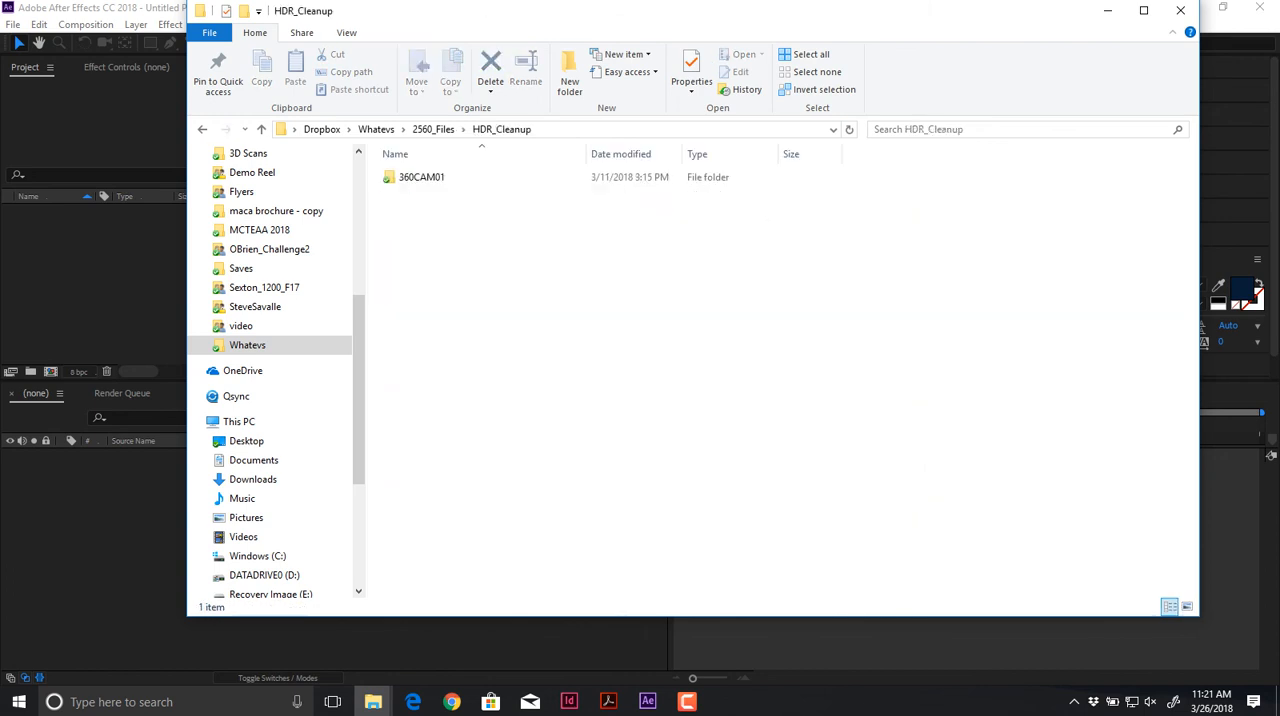
pyautogui.press('BackSpace')
# Step: Preview the clips DSC_5973.MOV, DSC_5978.MOV and DSC_5976.MOV from the CameraTracking folder
pyautogui.doubleClick(433, 227)
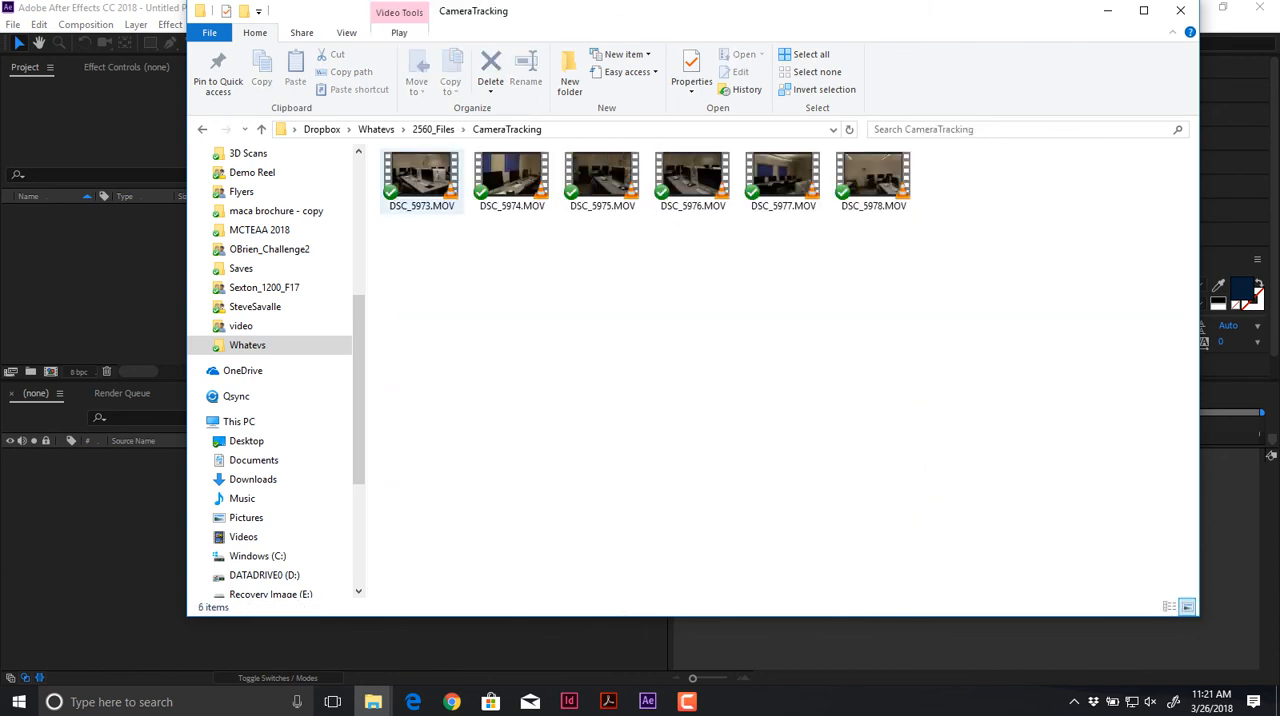
pyautogui.doubleClick(421, 180)
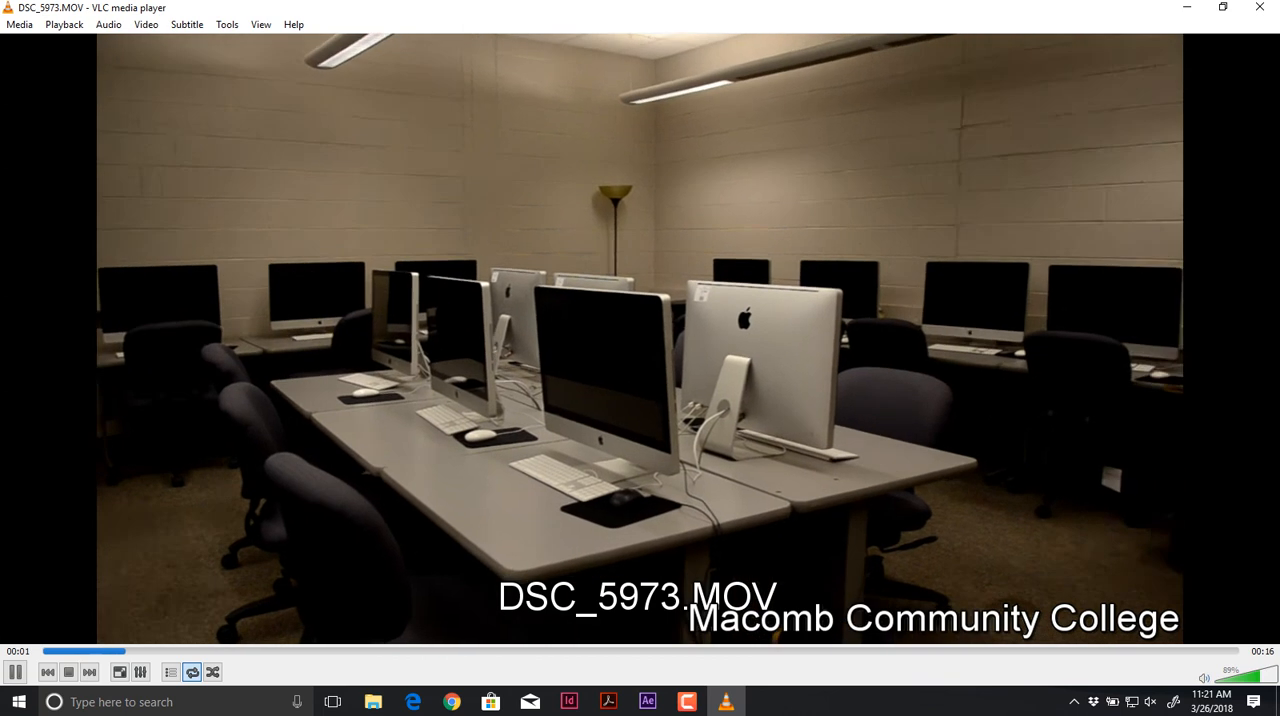
pyautogui.hotkey('alt', 'F4')
pyautogui.click(873, 180)
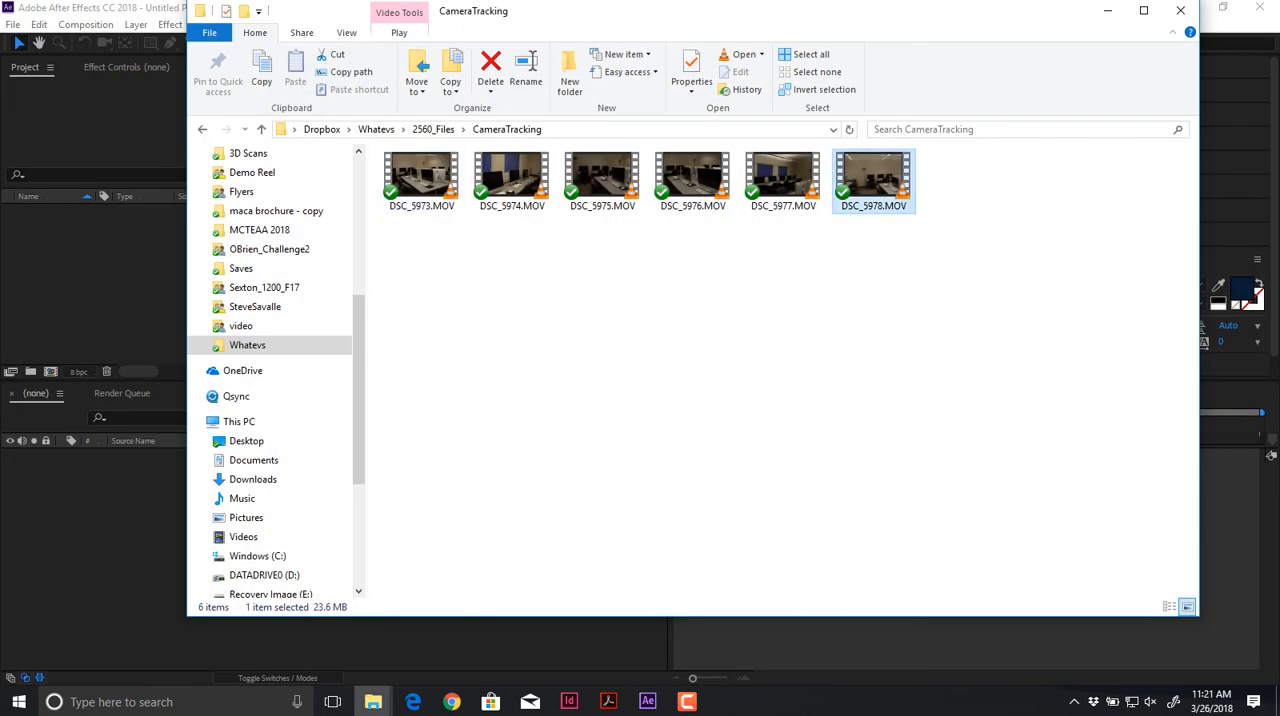
pyautogui.doubleClick(873, 180)
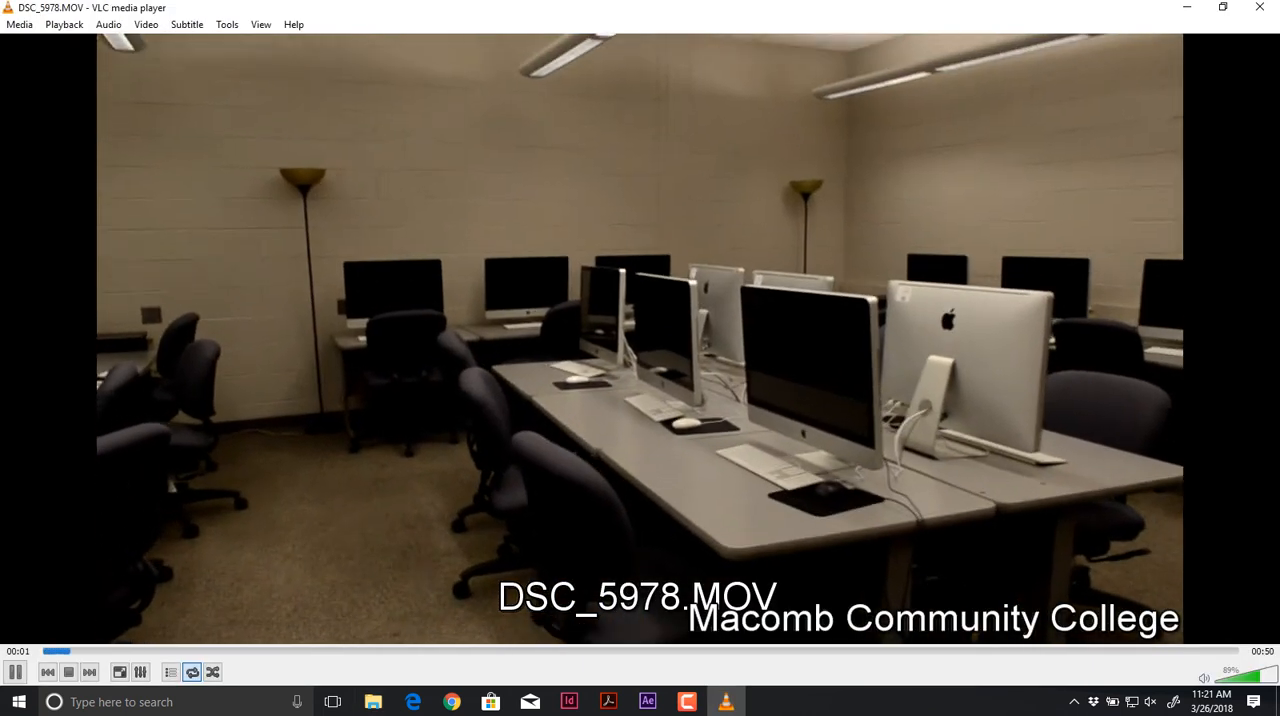
pyautogui.hotkey('alt', 'F4')
pyautogui.click(692, 180)
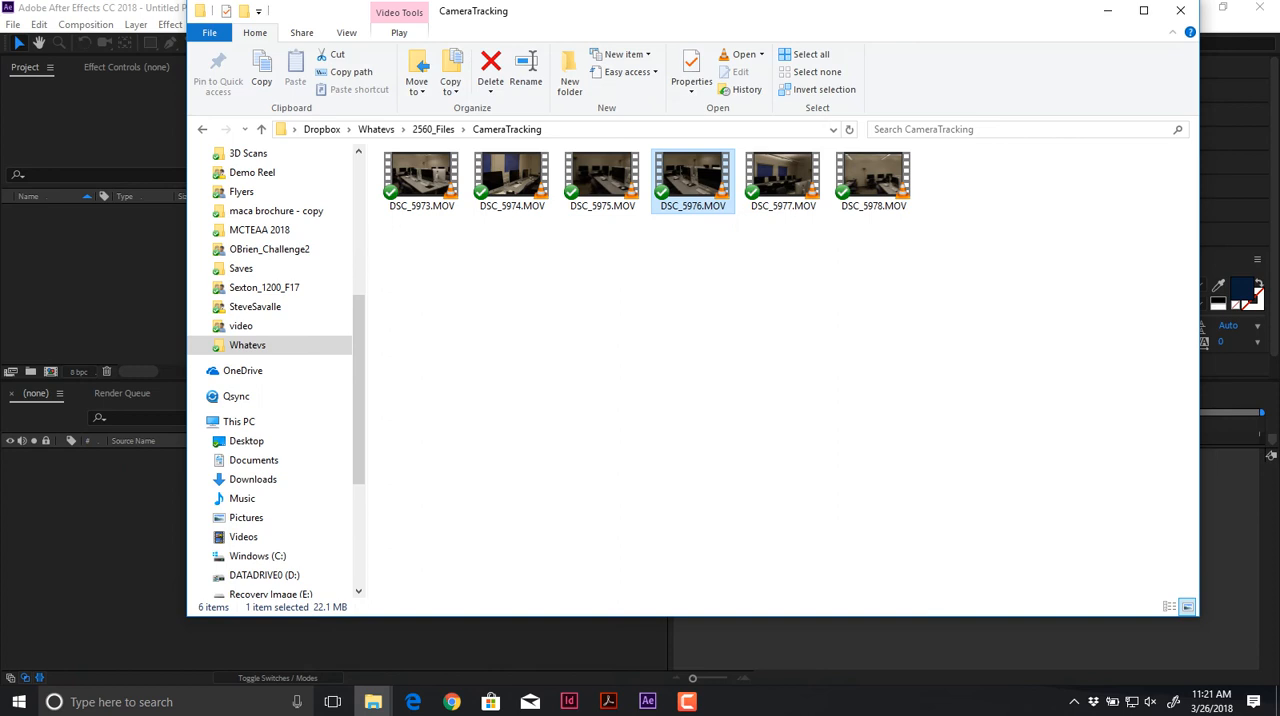
pyautogui.doubleClick(692, 180)
pyautogui.hotkey('alt', 'F4')
# Step: Look over the clips in the 2DTracking folder and return to 2560_Files
pyautogui.hotkey('alt', 'Up')
pyautogui.press('Up')
pyautogui.press('Up')
pyautogui.press('Up')
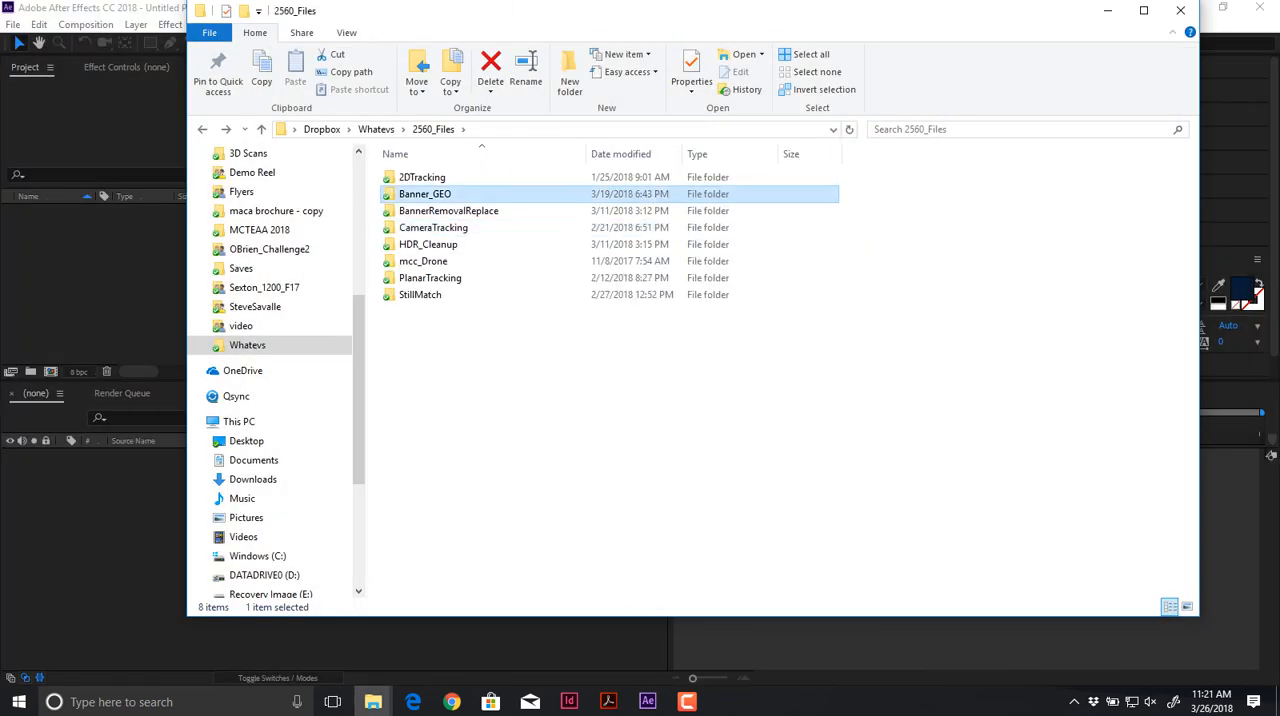
pyautogui.press('Return')
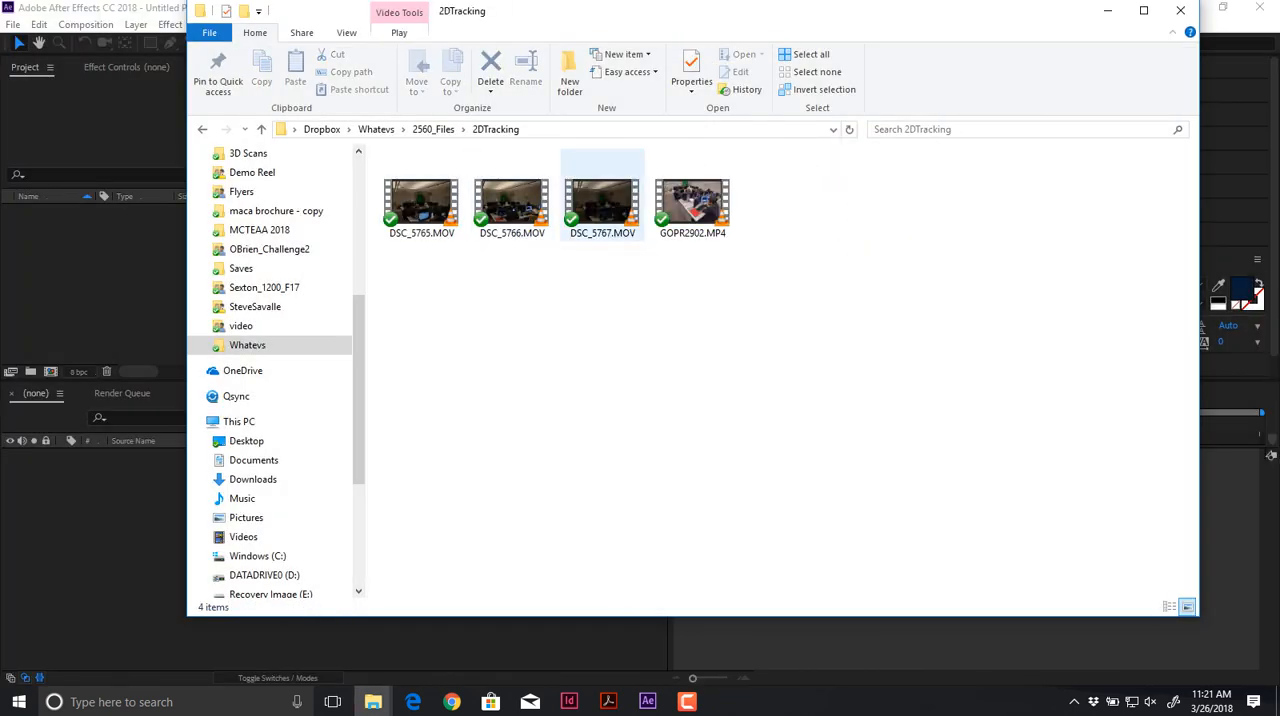
pyautogui.hotkey('alt', 'Up')
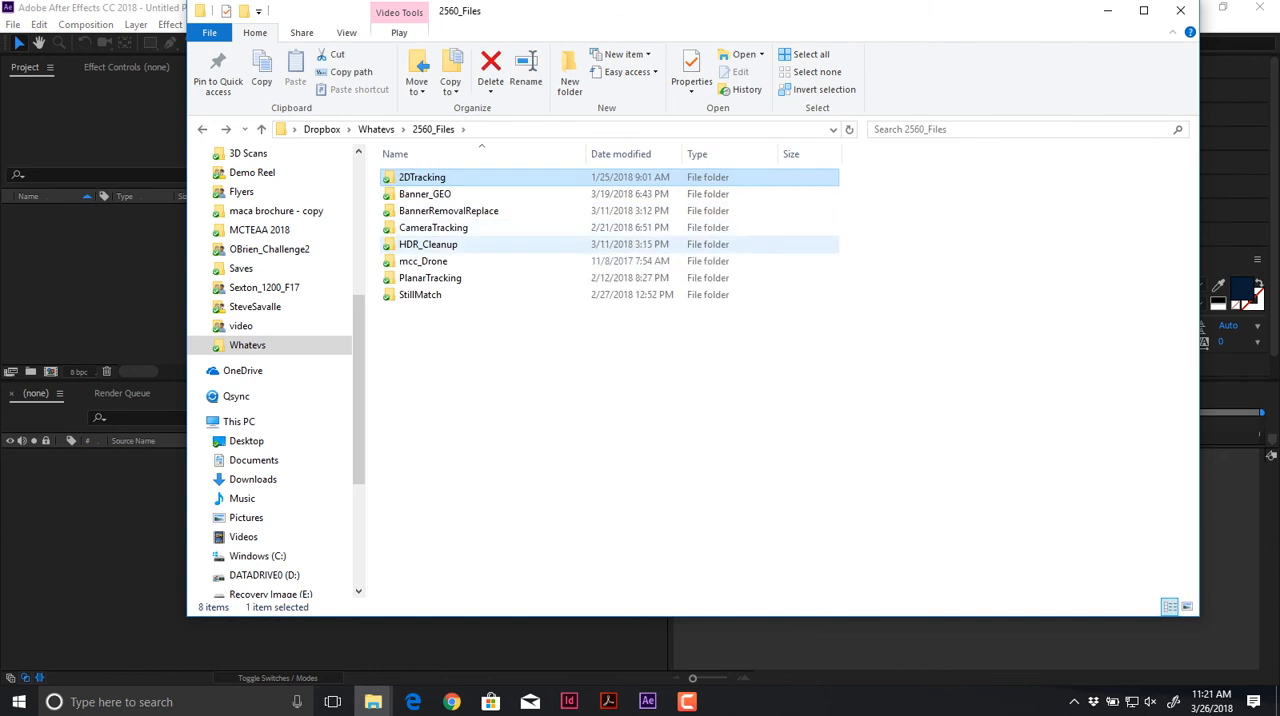
# Step: Preview the drone clips DJI_0024.MOV, DJI_0025.MOV and DJI_0026.MOV from the mcc_Drone folder
pyautogui.doubleClick(438, 262)
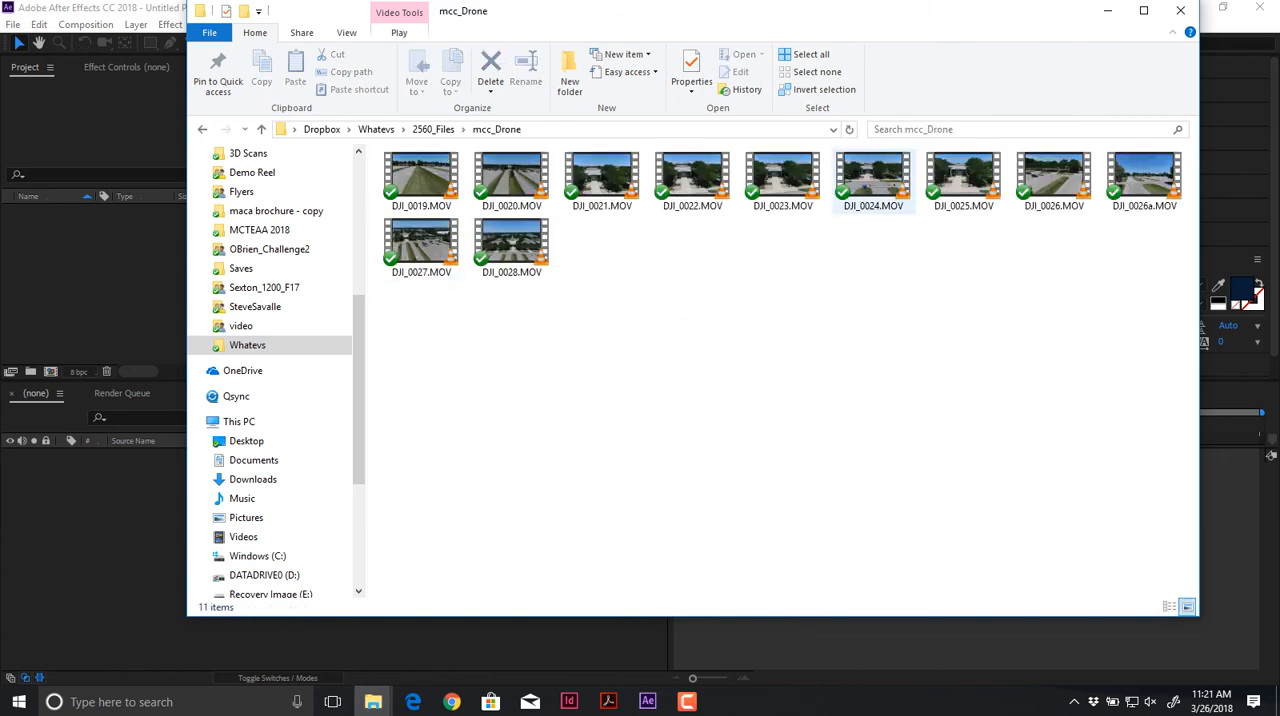
pyautogui.doubleClick(872, 180)
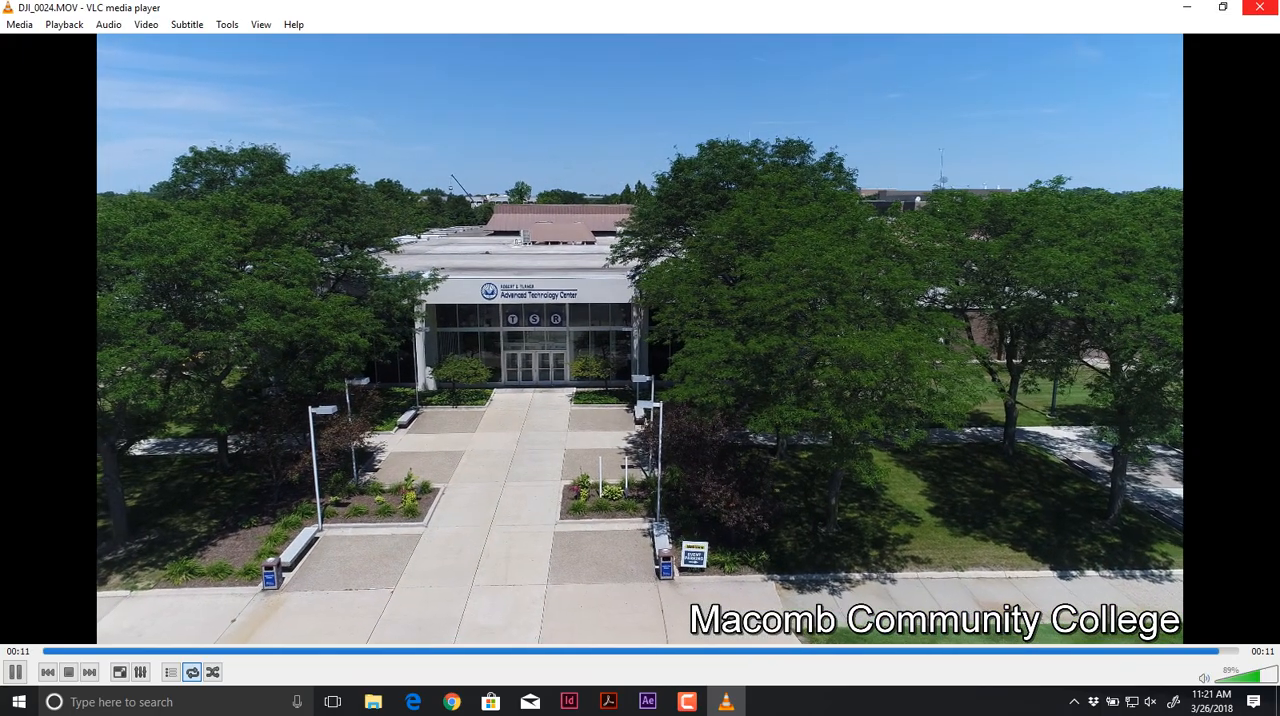
pyautogui.click(1259, 7)
pyautogui.press('Right')
pyautogui.press('Return')
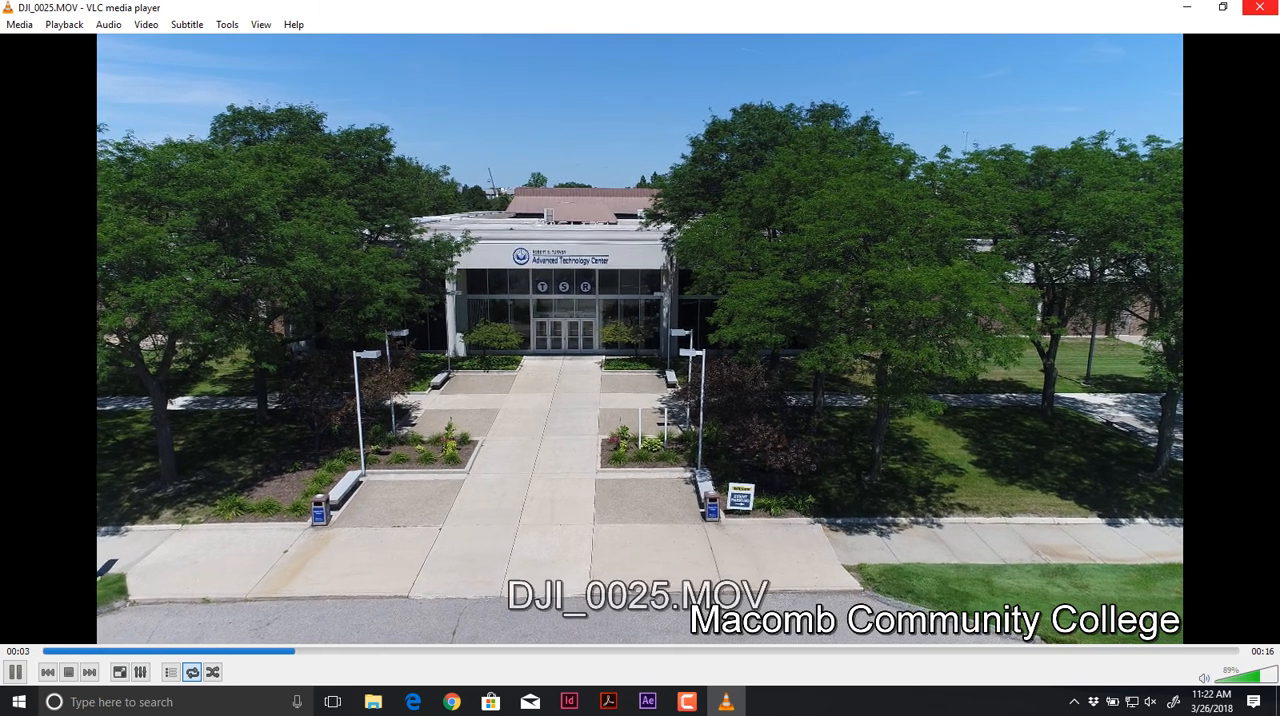
pyautogui.click(1259, 7)
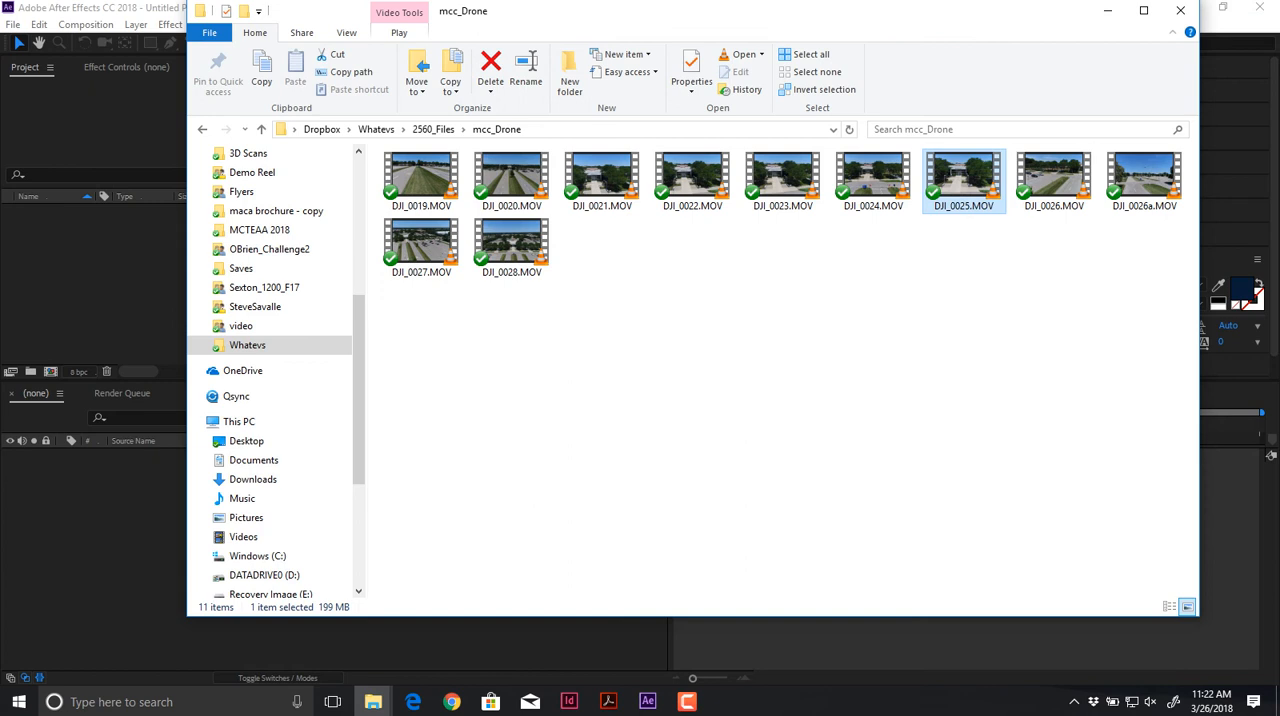
pyautogui.press('Return')
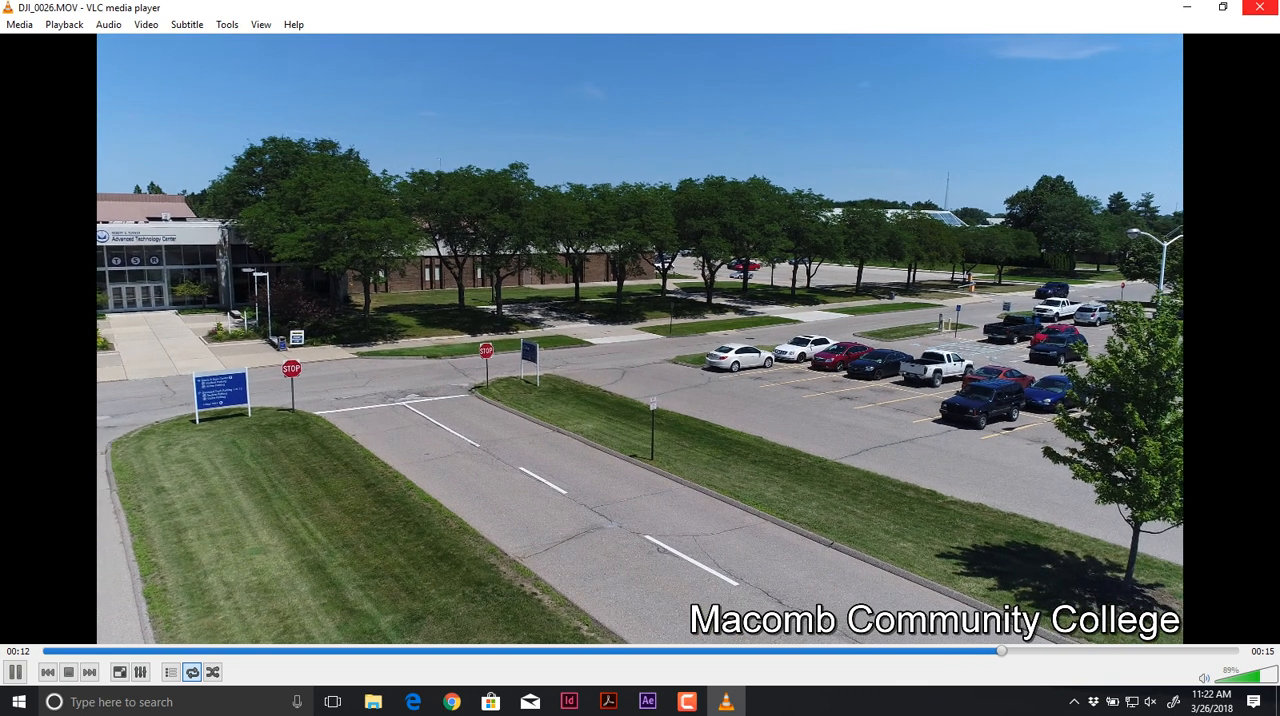
pyautogui.click(1260, 7)
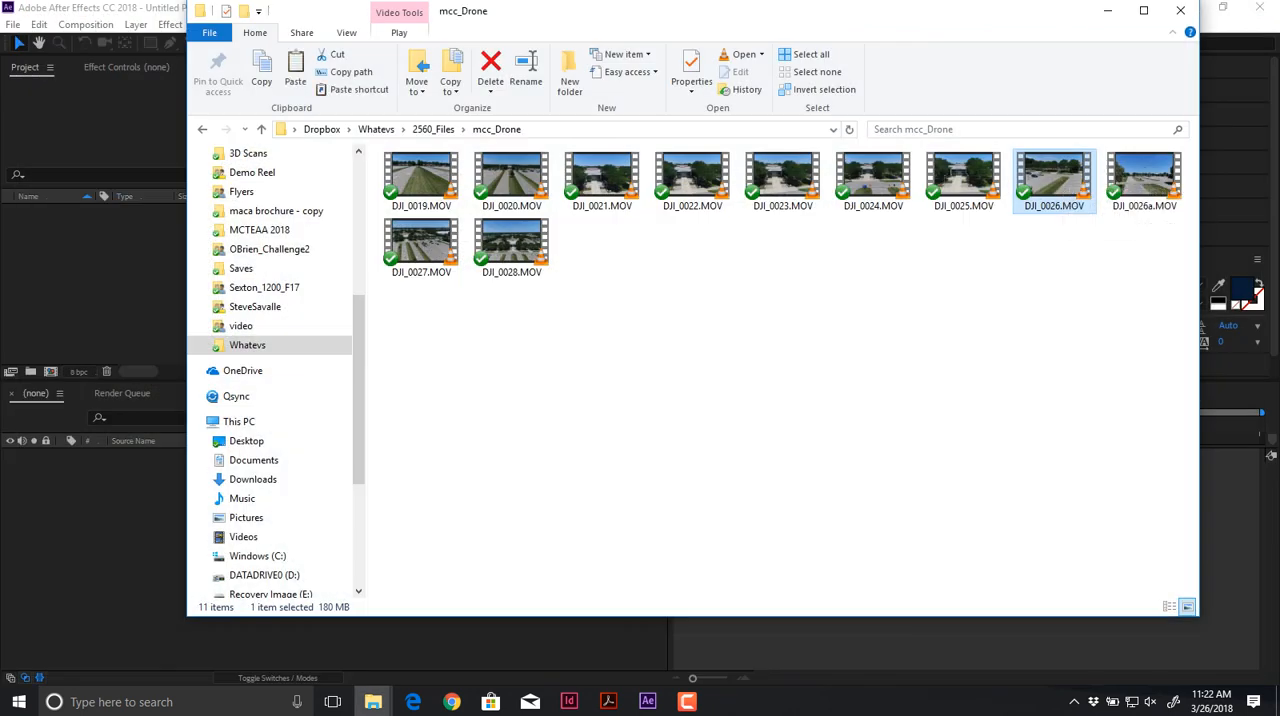
# Step: Copy DJI_0026.MOV into the Movies folder of the Tracking project, inside the 1900 class folder on P_Drive
pyautogui.hotkey('alt', 'Tab')
pyautogui.press('Tab')
pyautogui.hotkey('alt', 'Tab')
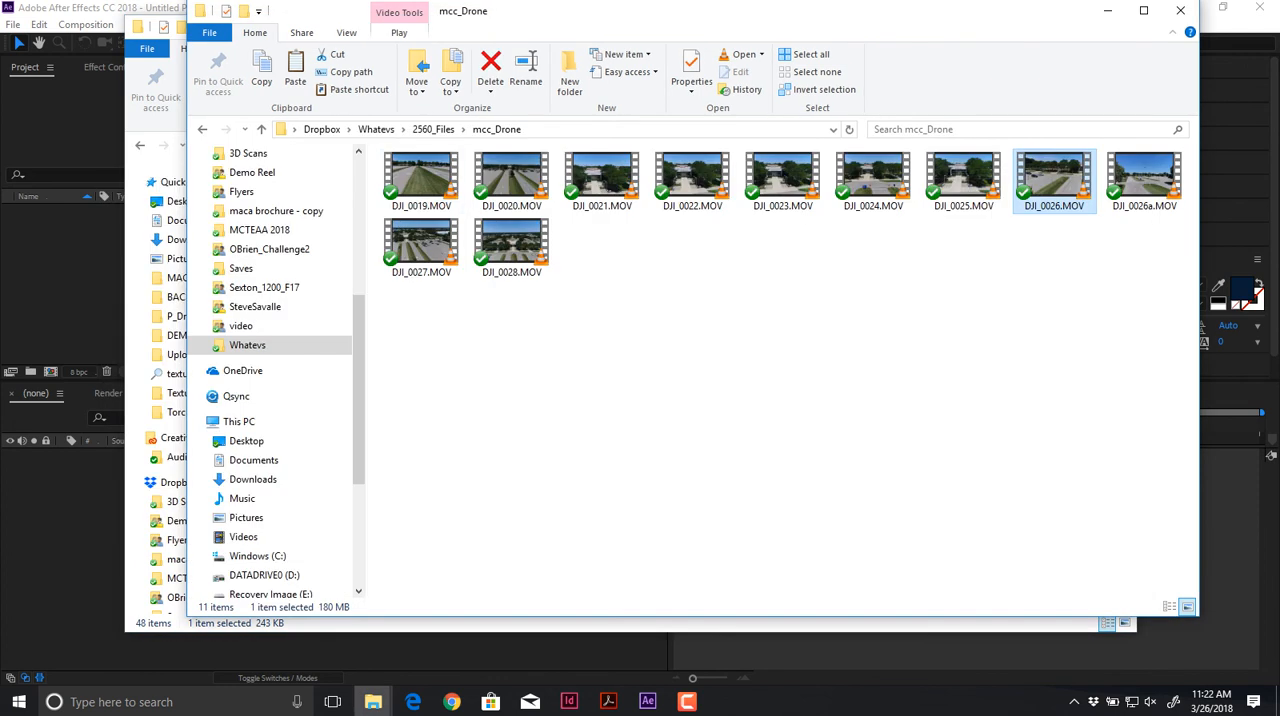
pyautogui.scroll(6, 265, 285)
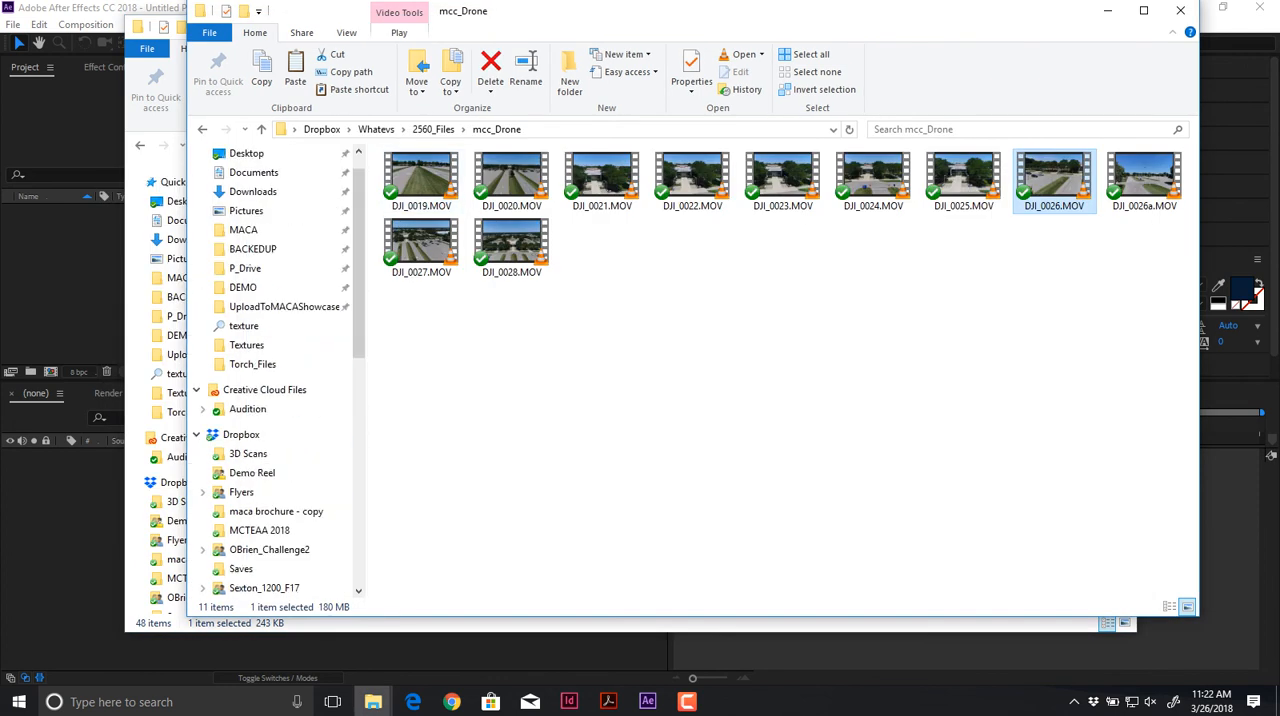
pyautogui.click(246, 300)
pyautogui.doubleClick(445, 220)
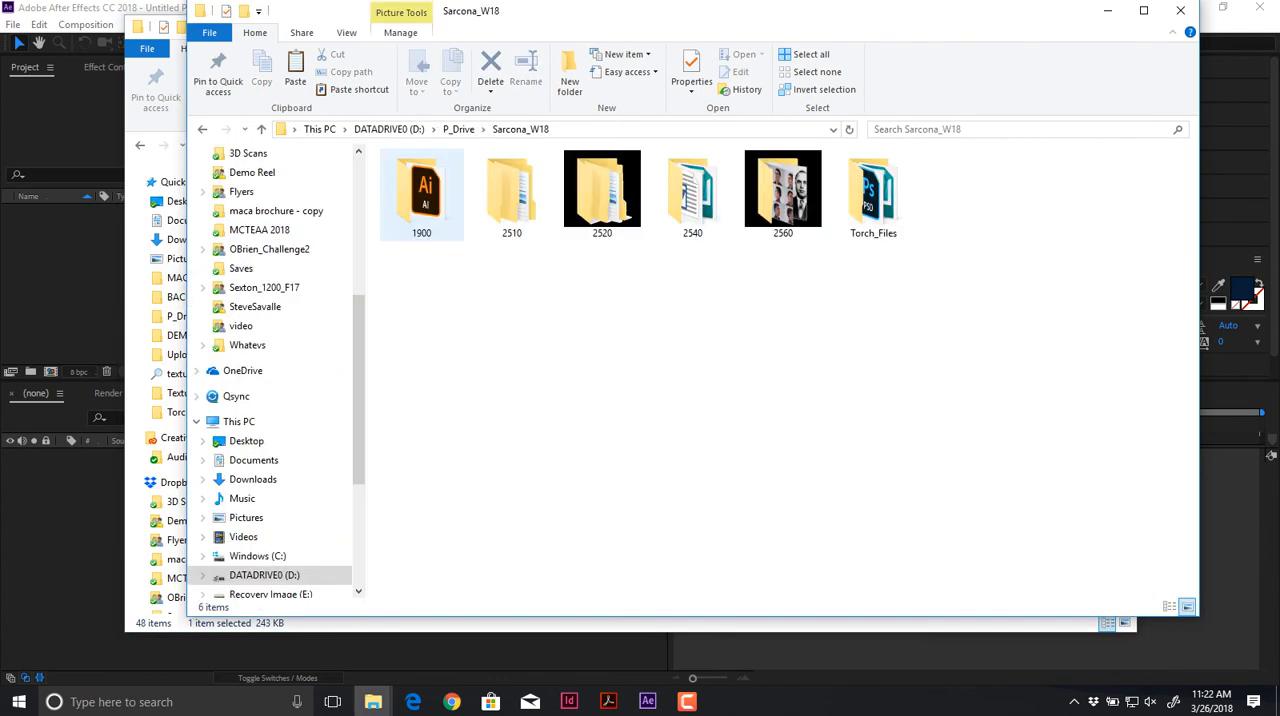
pyautogui.doubleClick(421, 190)
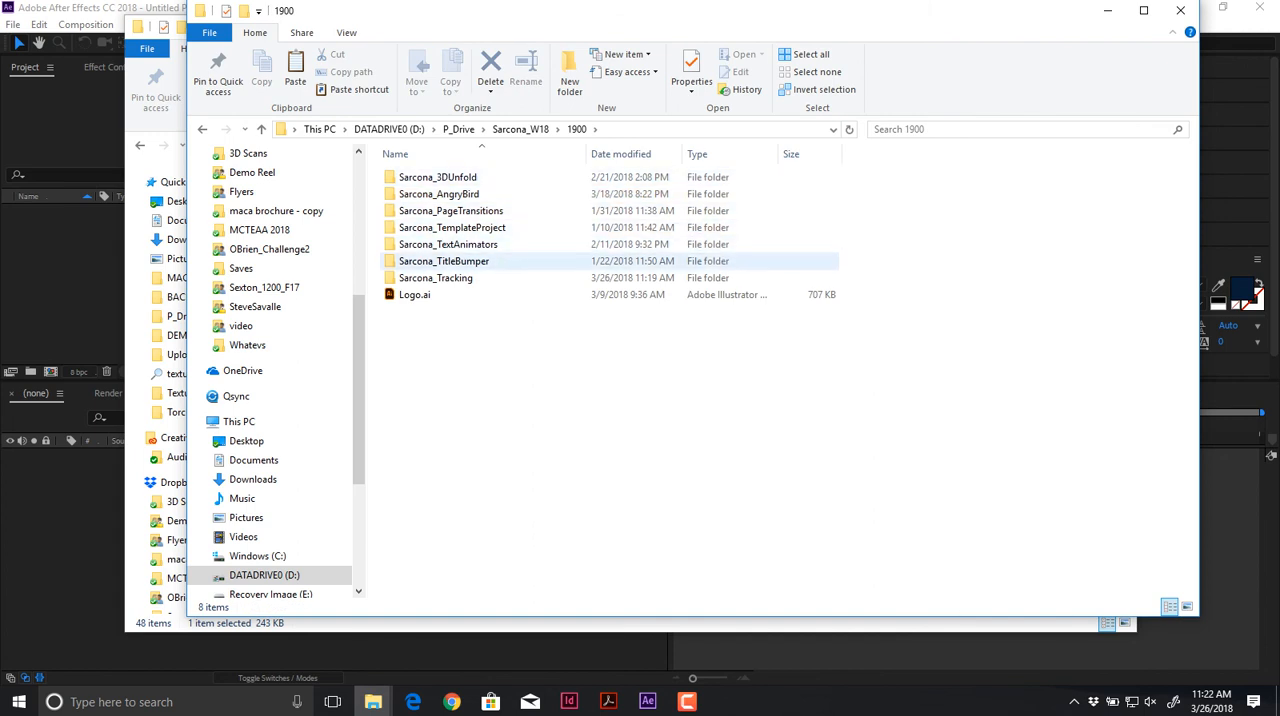
pyautogui.doubleClick(443, 261)
pyautogui.doubleClick(415, 210)
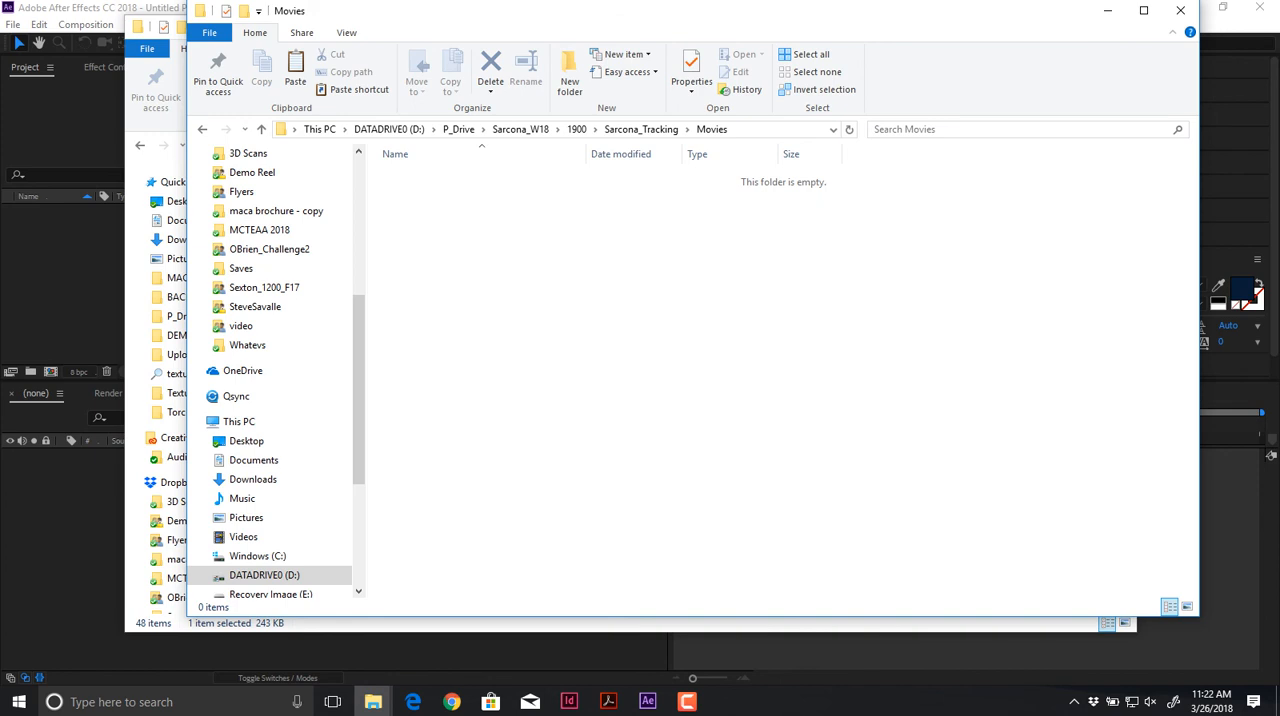
pyautogui.hotkey('ctrl', 'v')
# Step: Switch to After Effects and open the project file ending in Tracking_001.aep from the Tracking folder under P_Drive's 1900 folder
pyautogui.click(20, 300)
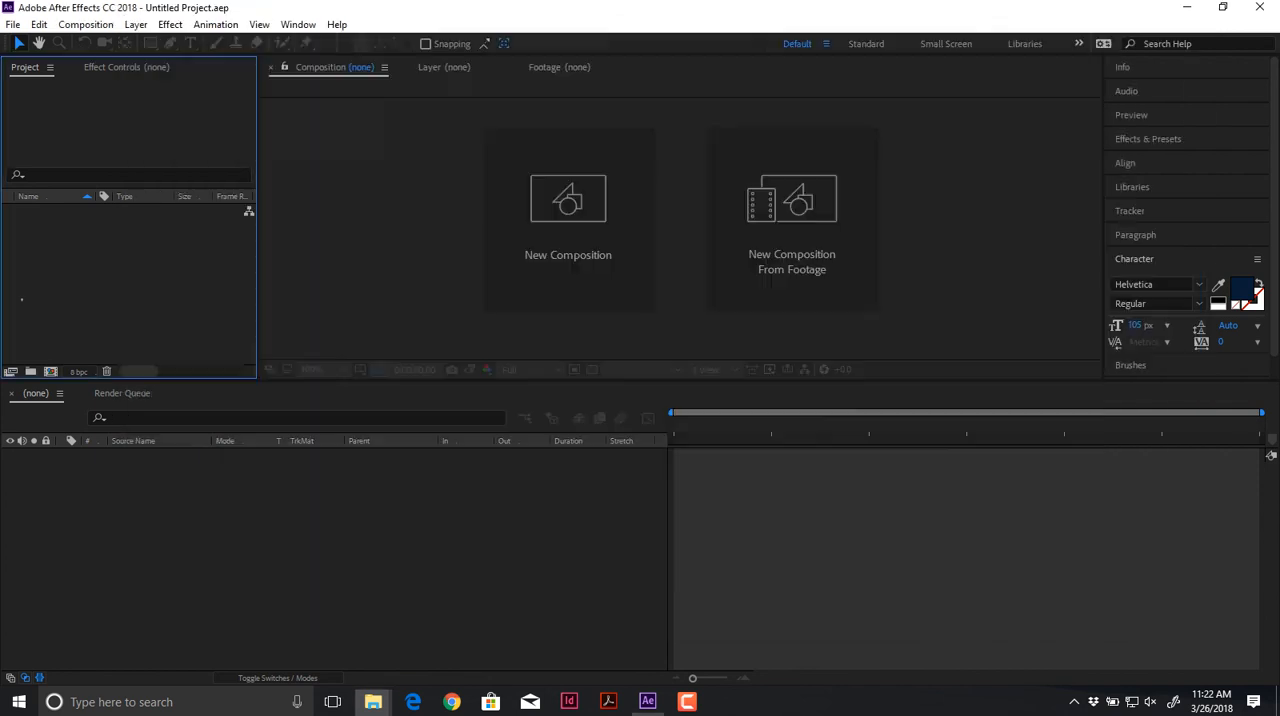
pyautogui.click(12, 25)
pyautogui.click(59, 60)
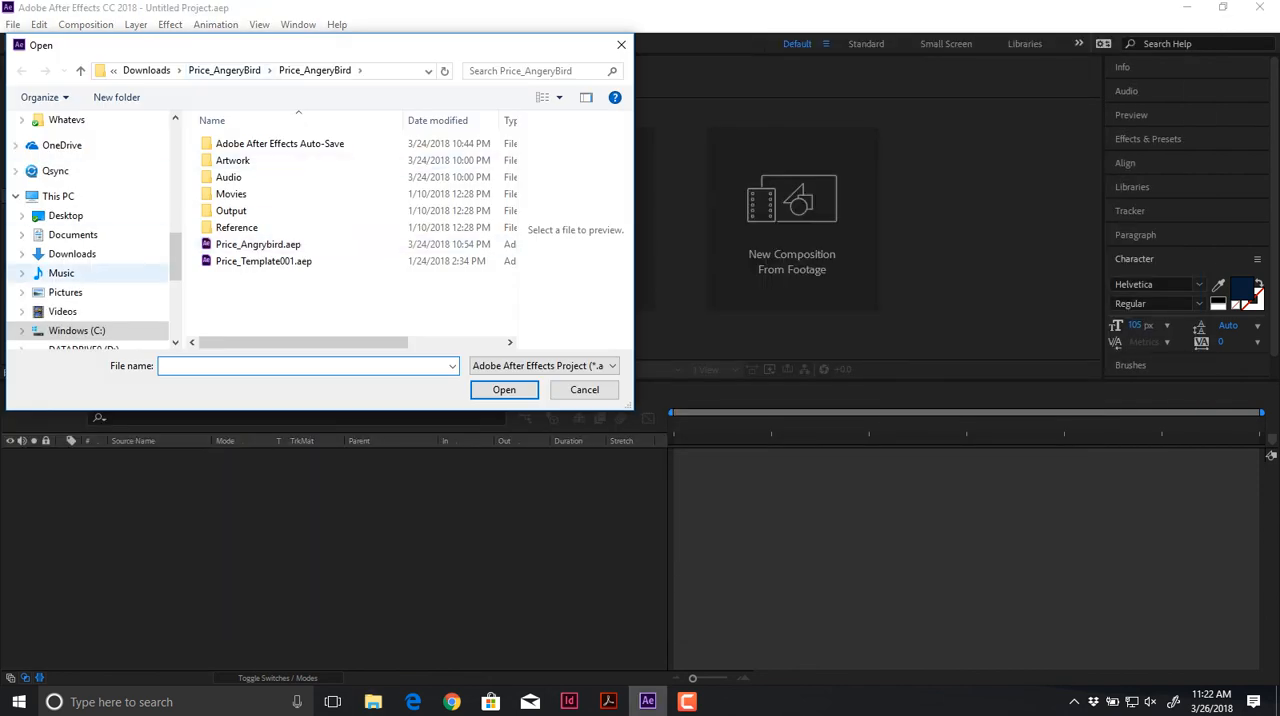
pyautogui.scroll(5, 88, 260)
pyautogui.scroll(5, 88, 263)
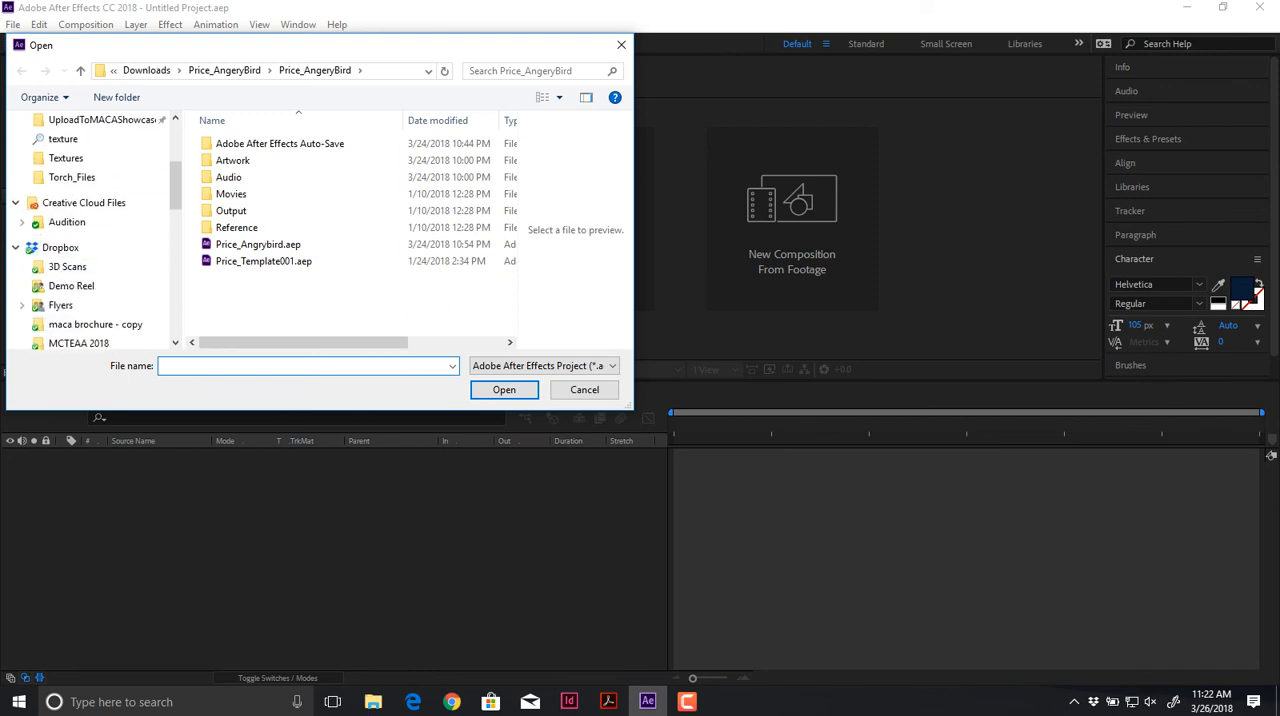
pyautogui.click(64, 266)
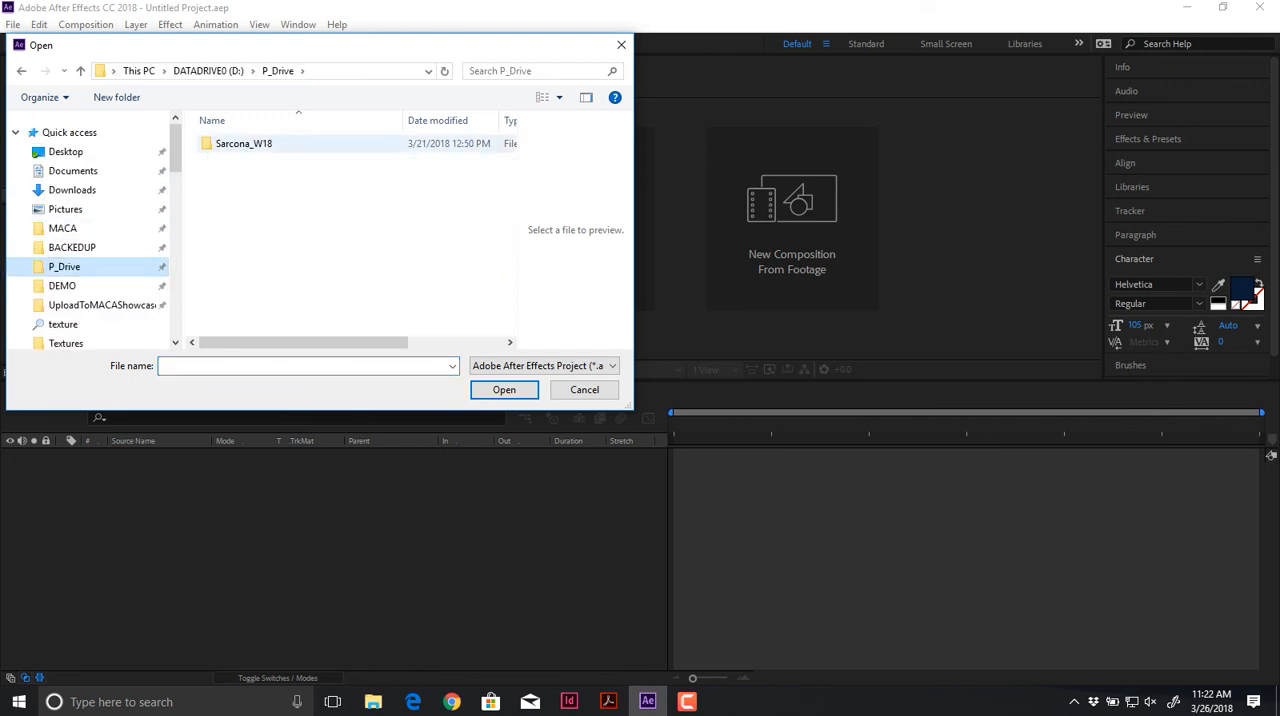
pyautogui.doubleClick(245, 143)
pyautogui.doubleClick(238, 160)
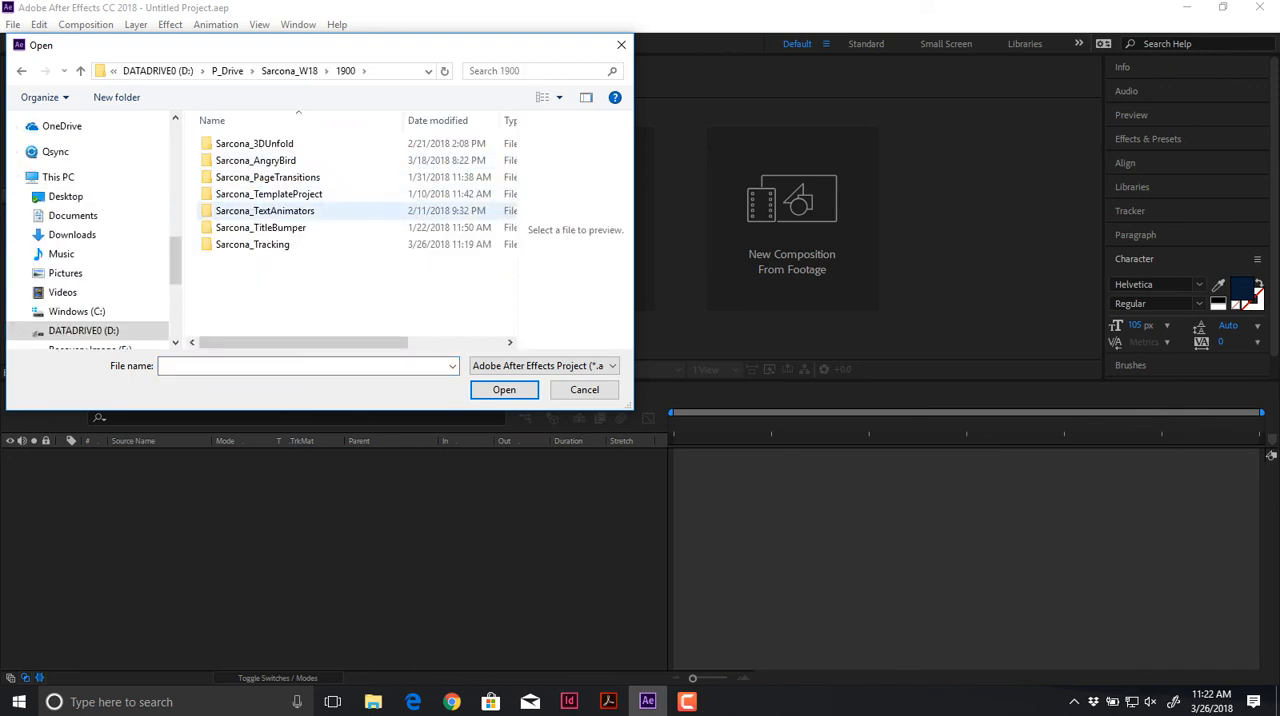
pyautogui.doubleClick(255, 240)
pyautogui.doubleClick(270, 228)
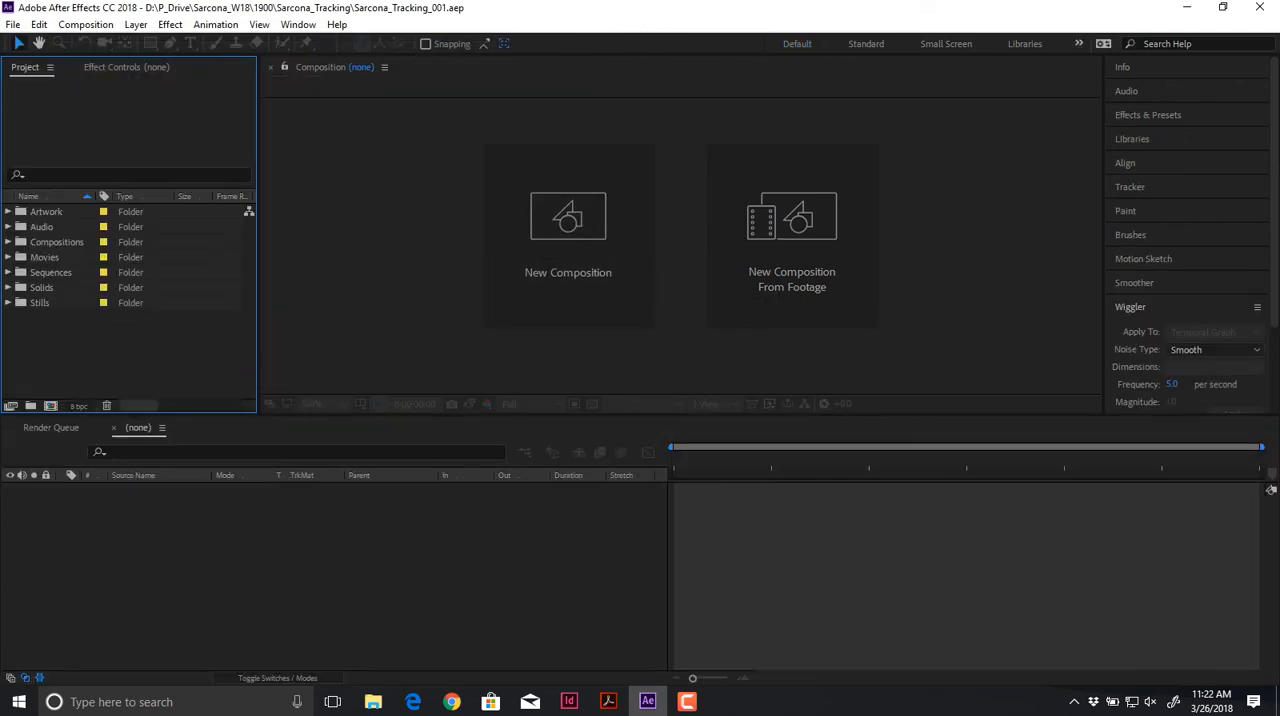
# Step: Import DJI_0026.MOV from the Movies folder of the Tracking project, inside the 1900 class folder on P_Drive
pyautogui.hotkey('ctrl', 'i')
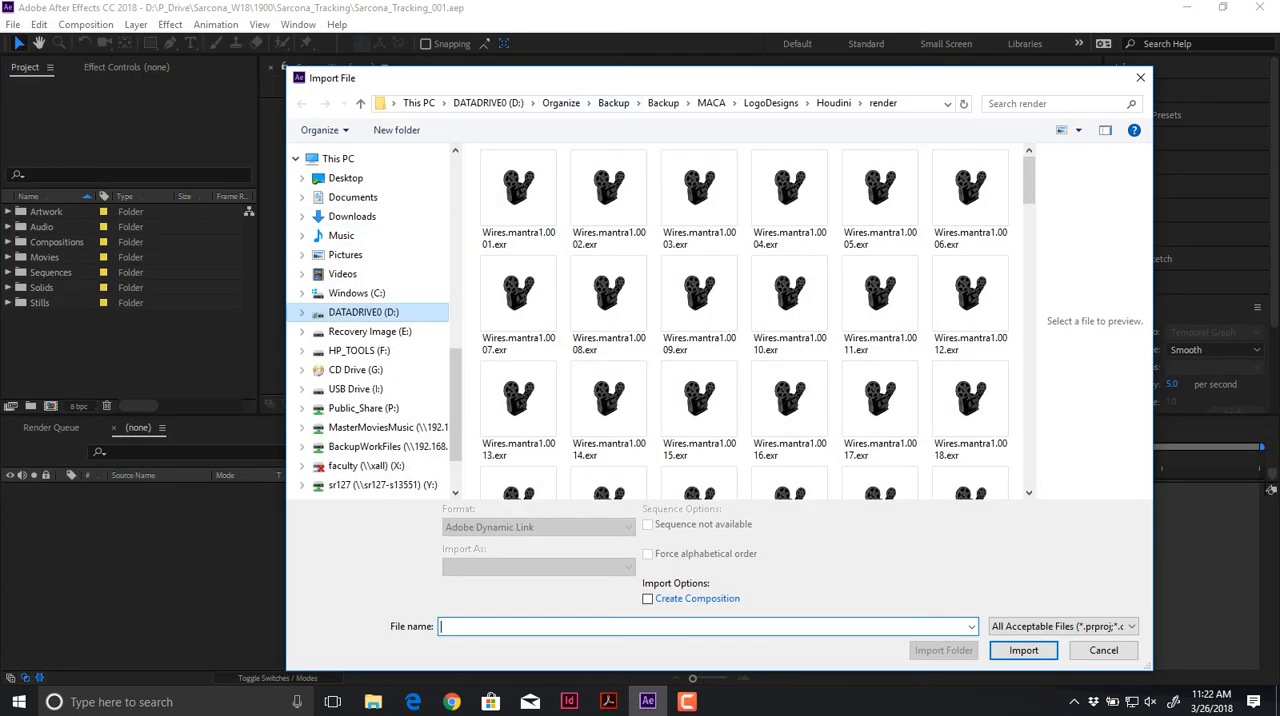
pyautogui.scroll(10, 370, 320)
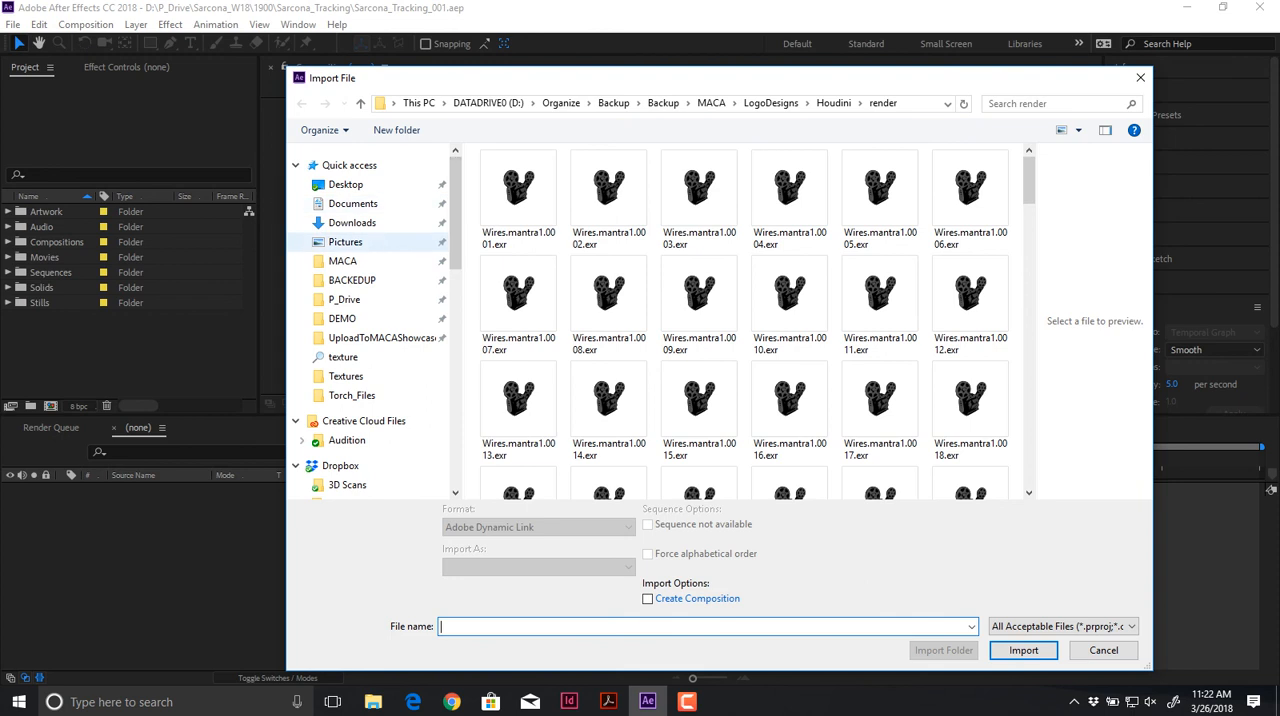
pyautogui.click(344, 299)
pyautogui.doubleClick(524, 177)
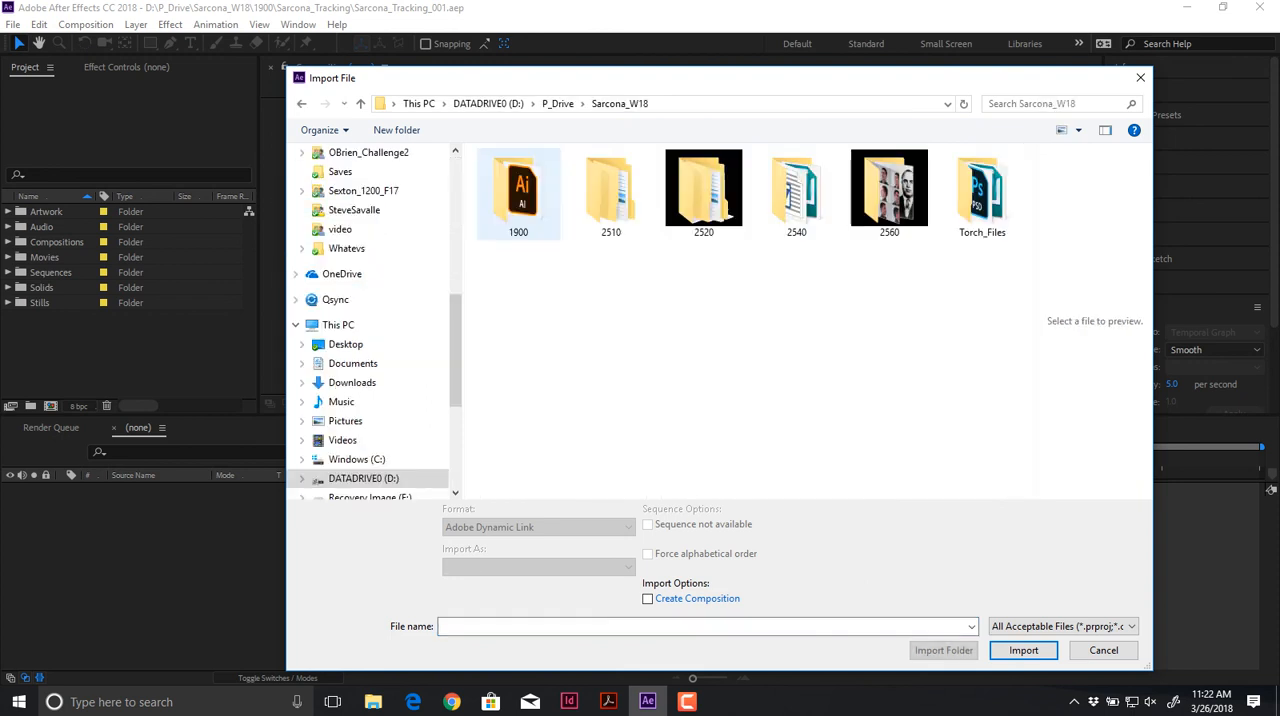
pyautogui.doubleClick(518, 190)
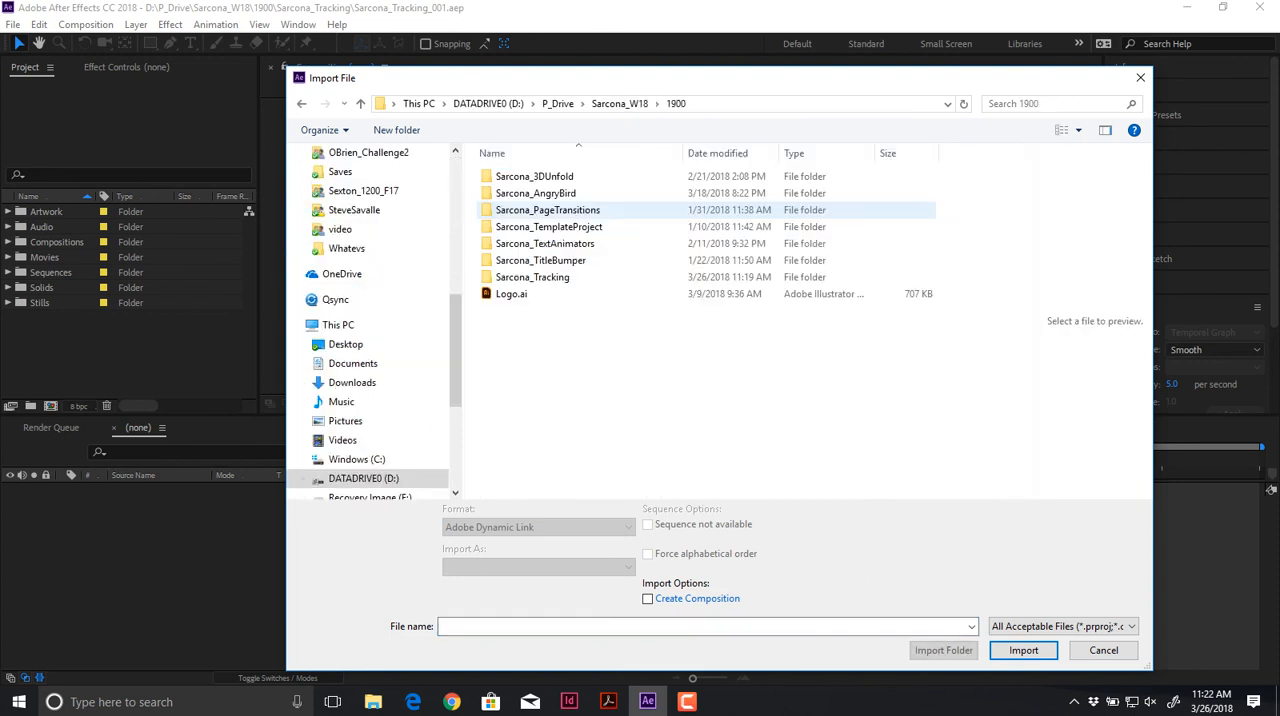
pyautogui.doubleClick(532, 277)
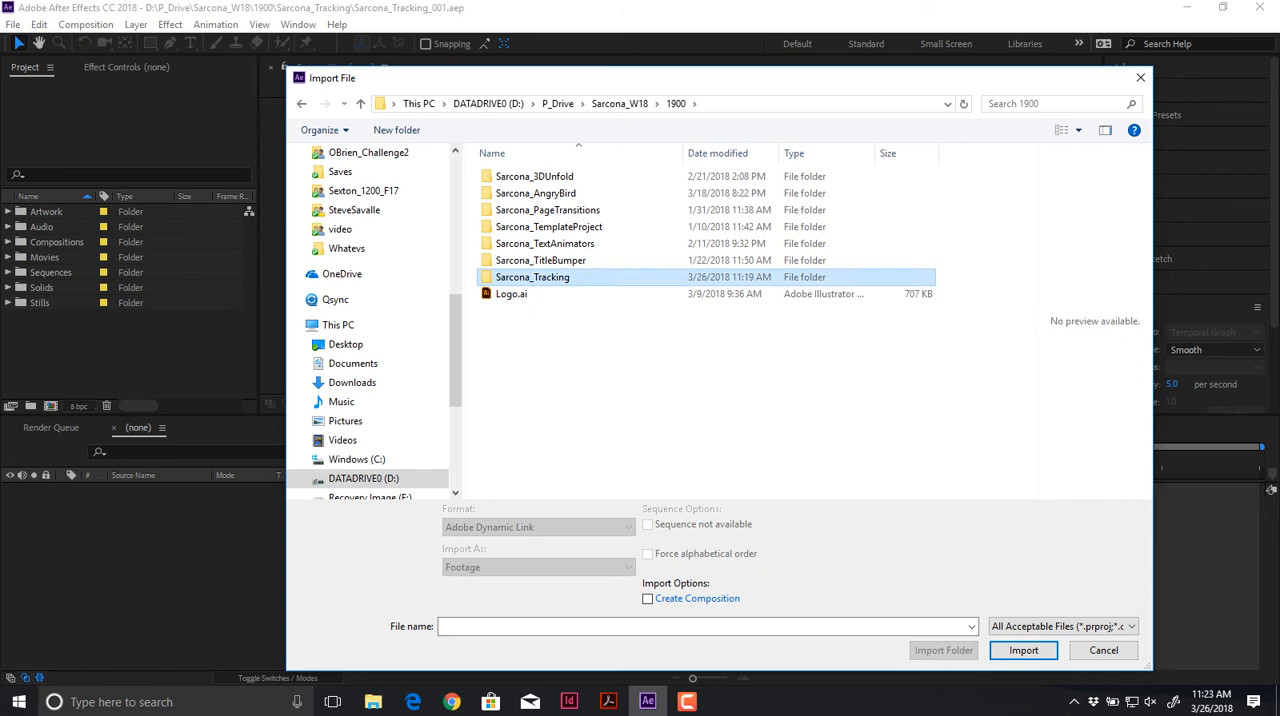
pyautogui.click(511, 210)
pyautogui.doubleClick(511, 210)
pyautogui.doubleClick(521, 196)
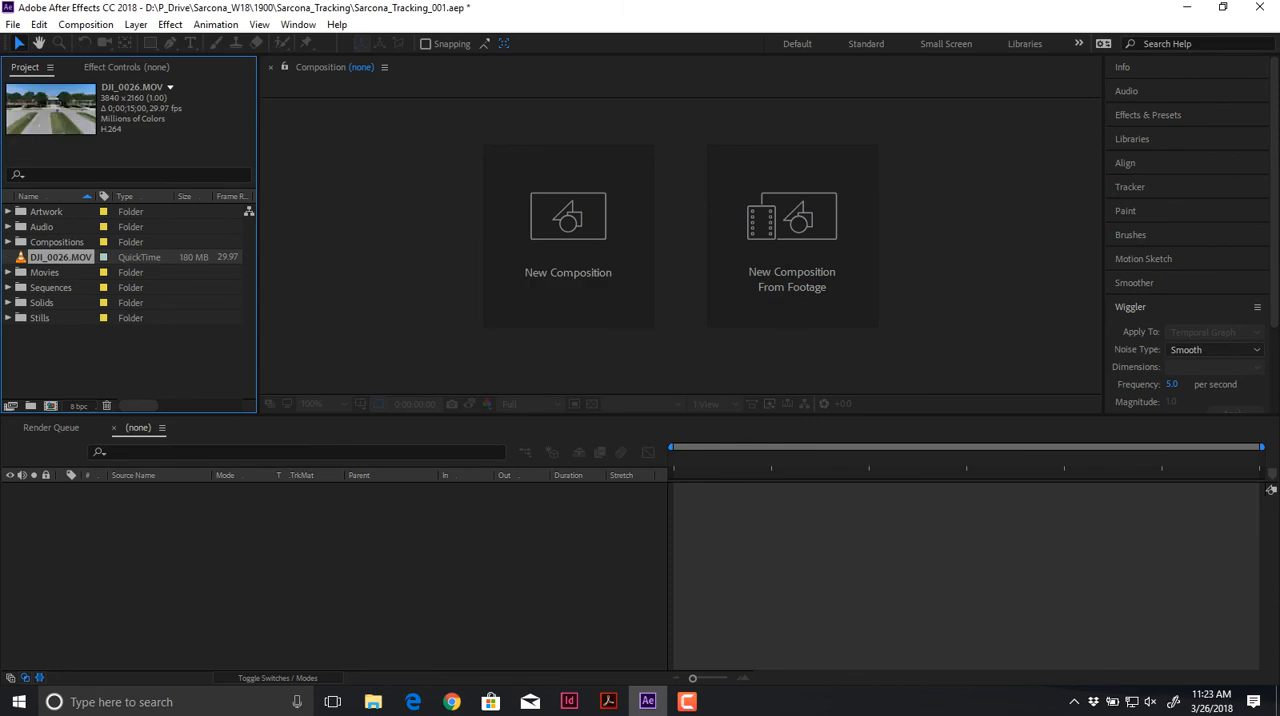
# Step: Preview the imported DJI_0026.MOV footage with the whole frame in view
pyautogui.doubleClick(60, 257)
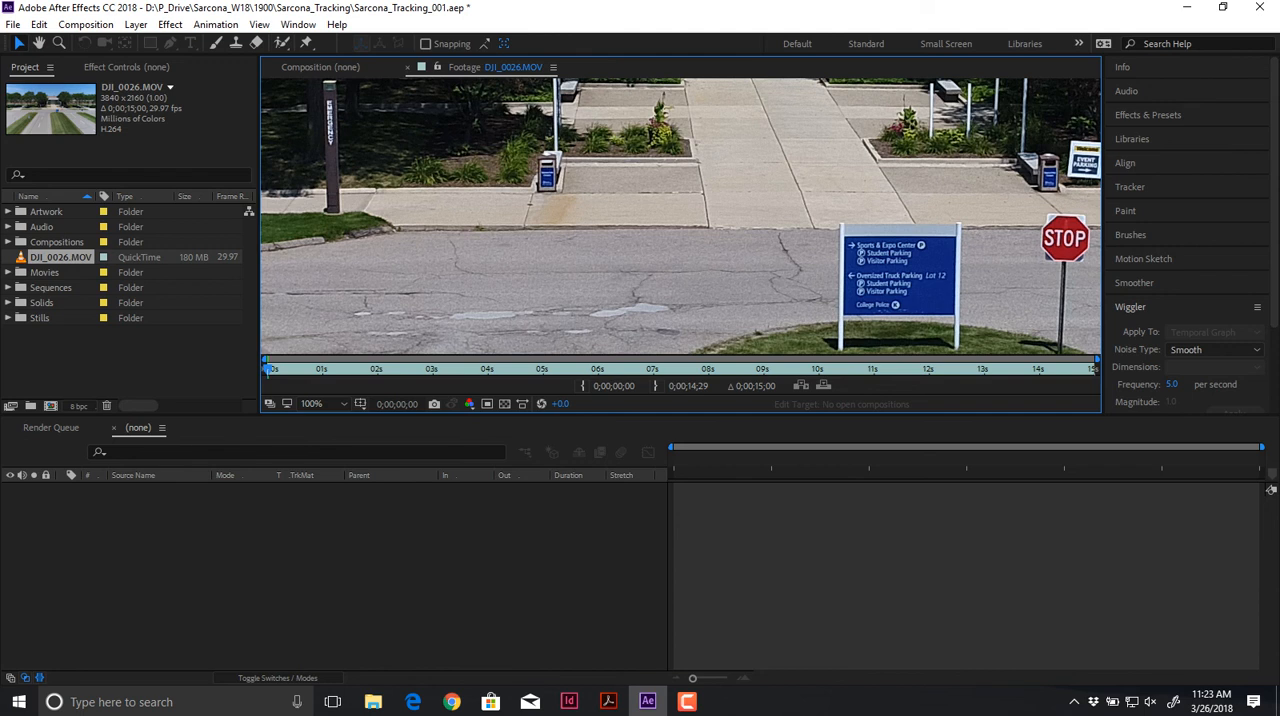
pyautogui.press(',')
pyautogui.press(',')
pyautogui.press(',')
pyautogui.press(',')
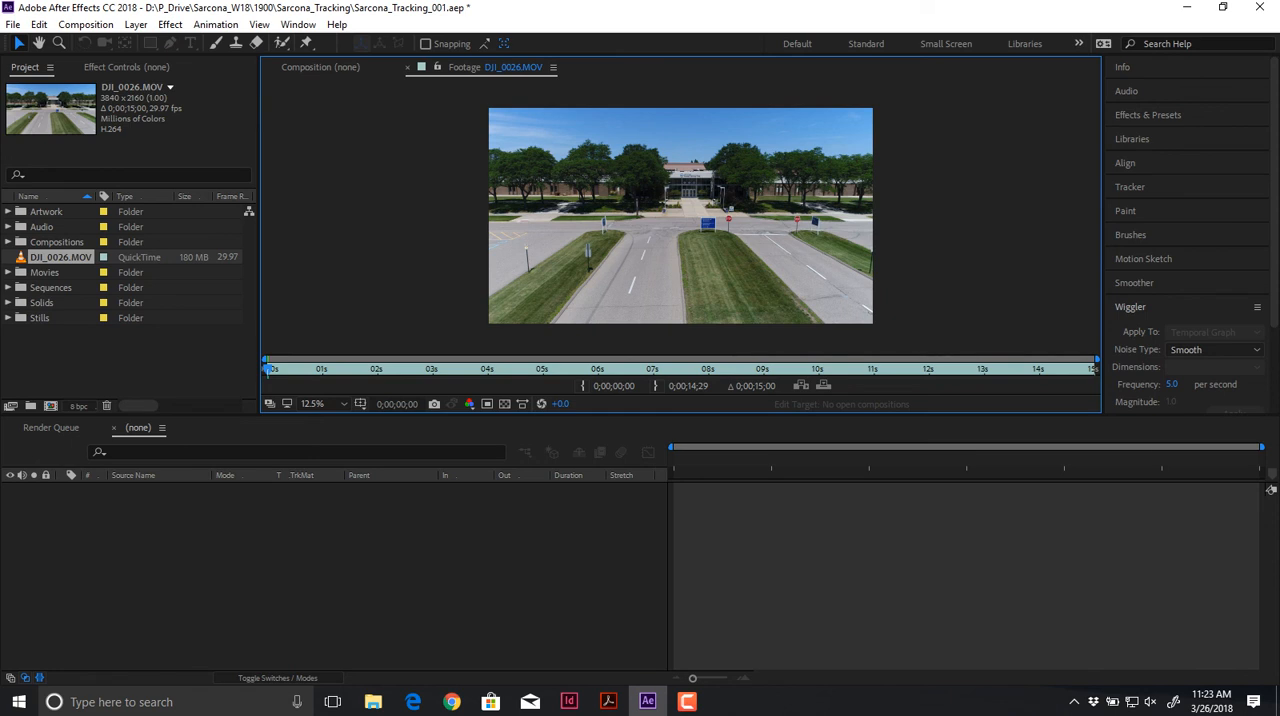
# Step: Create a new composition from the DJI_0026.MOV footage
pyautogui.moveTo(58, 257); pyautogui.dragTo(51, 406)
pyautogui.press(',')
pyautogui.press(',')
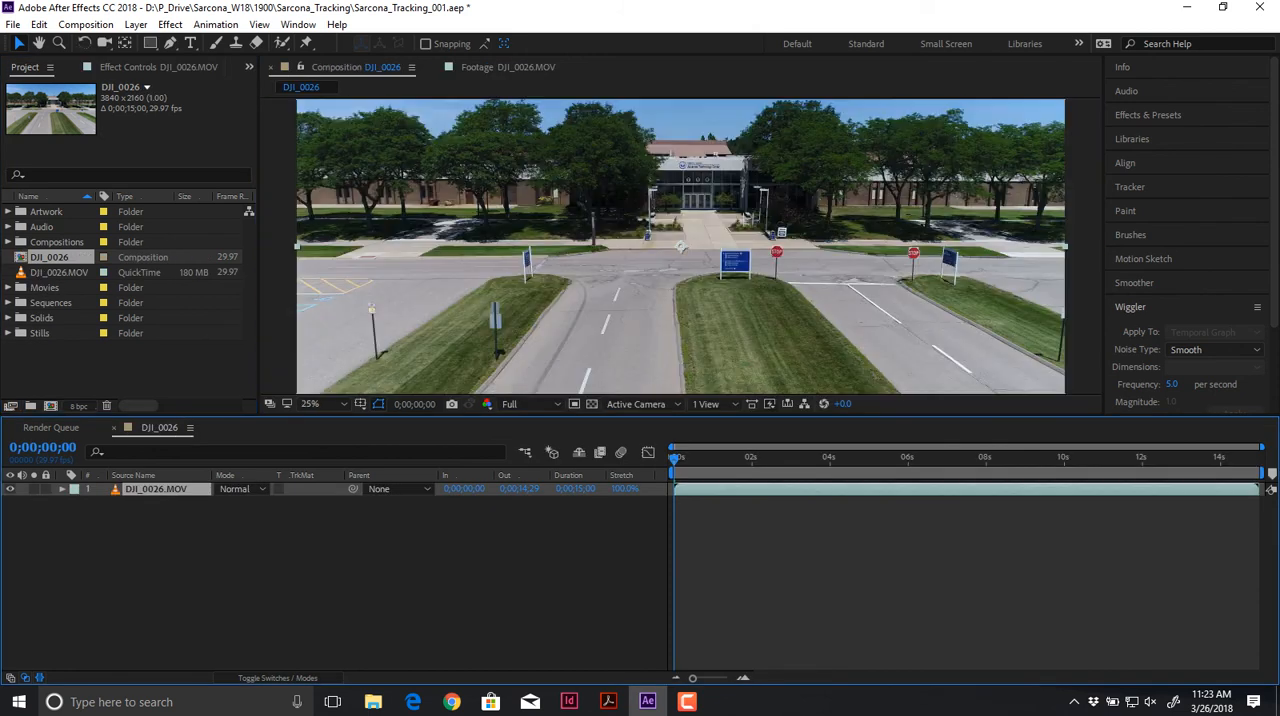
# Step: Set the DJI_0026 composition's size to 960 px wide by 540 px high
pyautogui.click(85, 24)
pyautogui.click(60, 66)
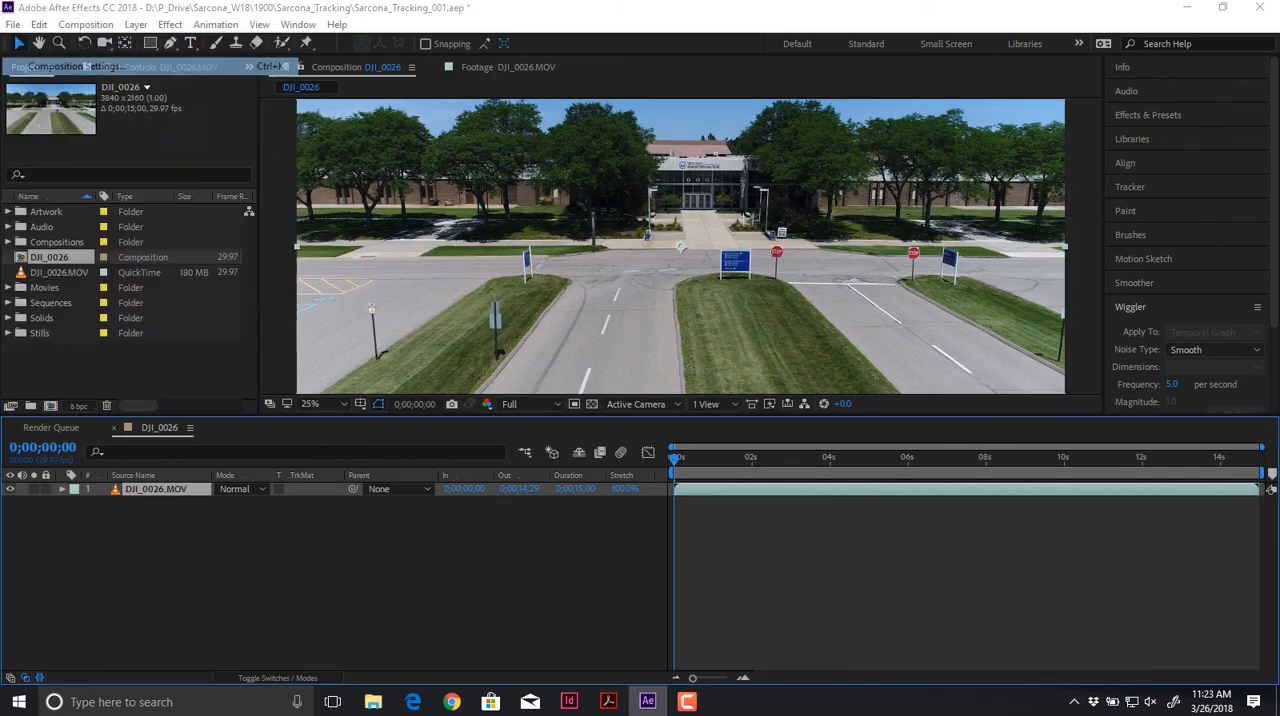
pyautogui.click(118, 123)
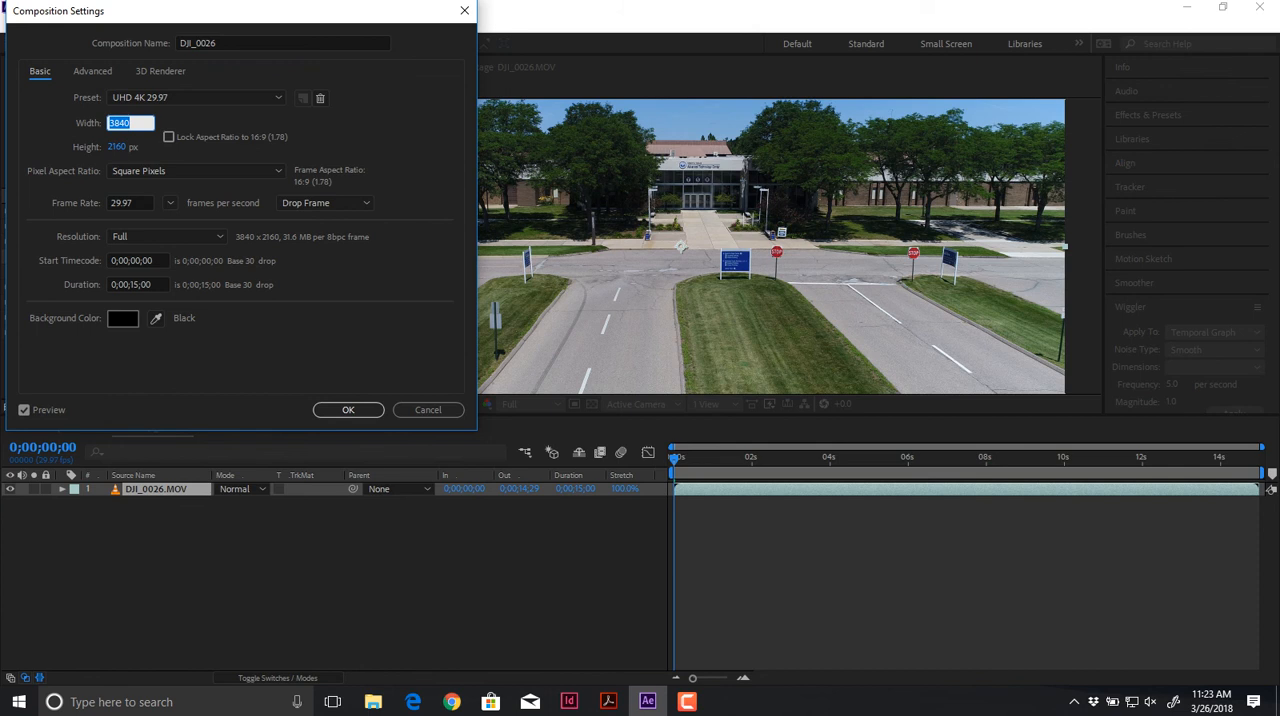
pyautogui.write('960')
pyautogui.press('Tab')
pyautogui.write('540')
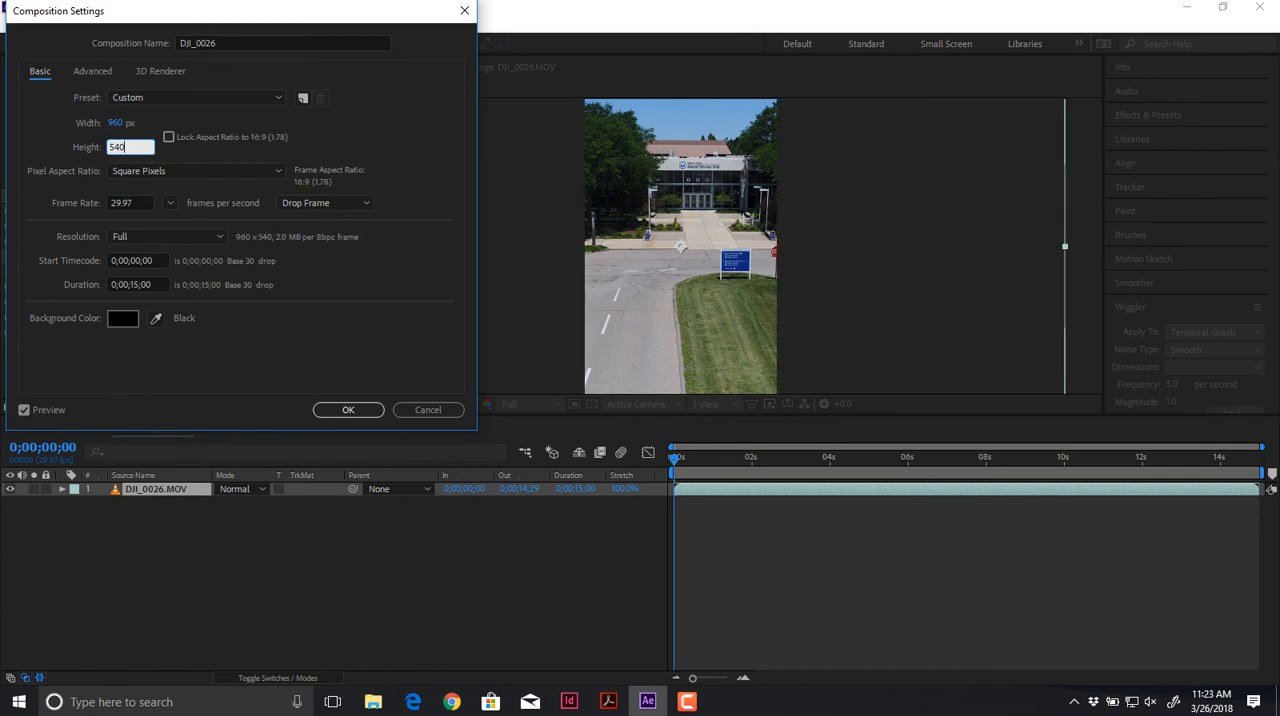
pyautogui.press('Tab')
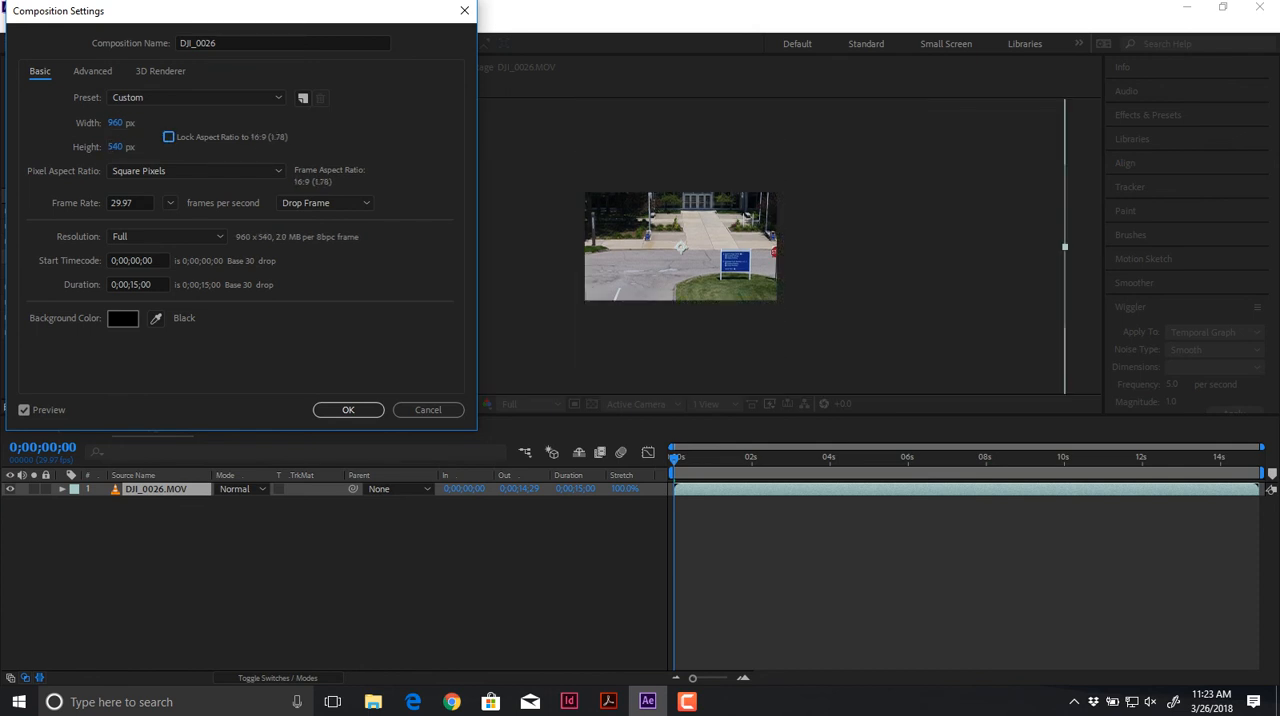
pyautogui.click(348, 409)
# Step: Scale the DJI_0026.MOV layer to 25% so the clip fits the smaller composition frame
pyautogui.press('s')
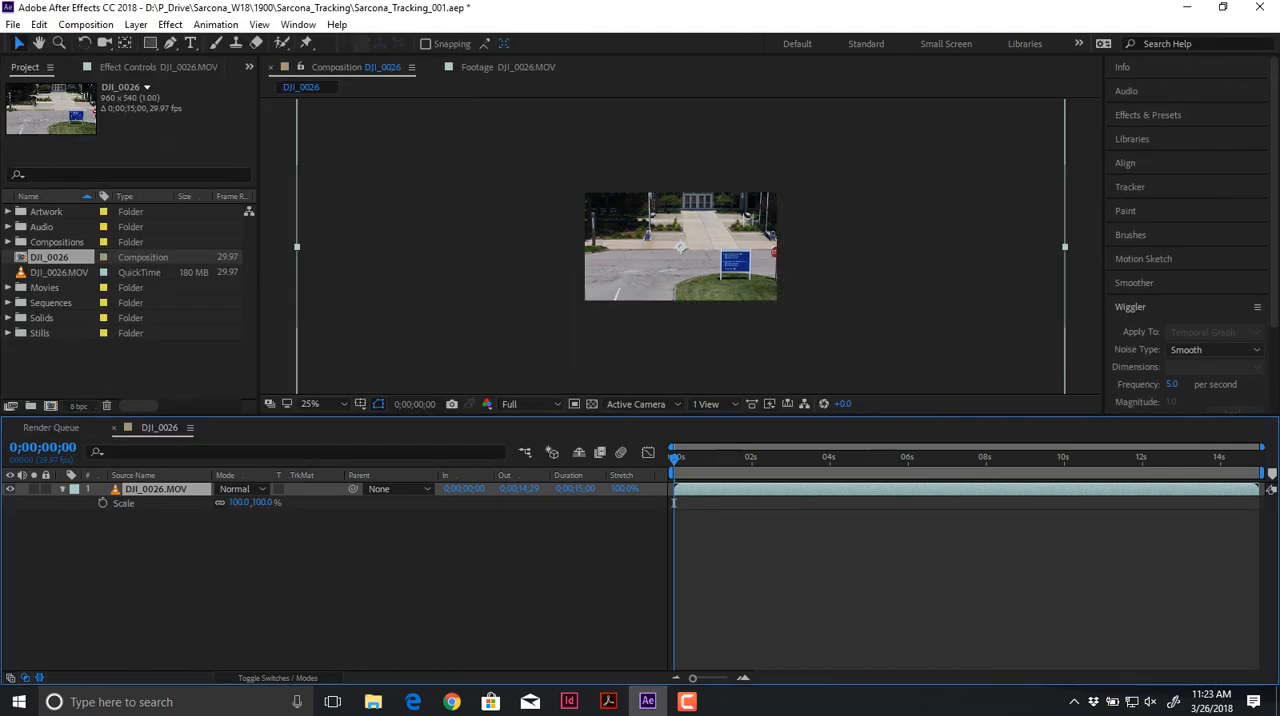
pyautogui.moveTo(262, 503); pyautogui.dragTo(212, 503)
pyautogui.press('.')
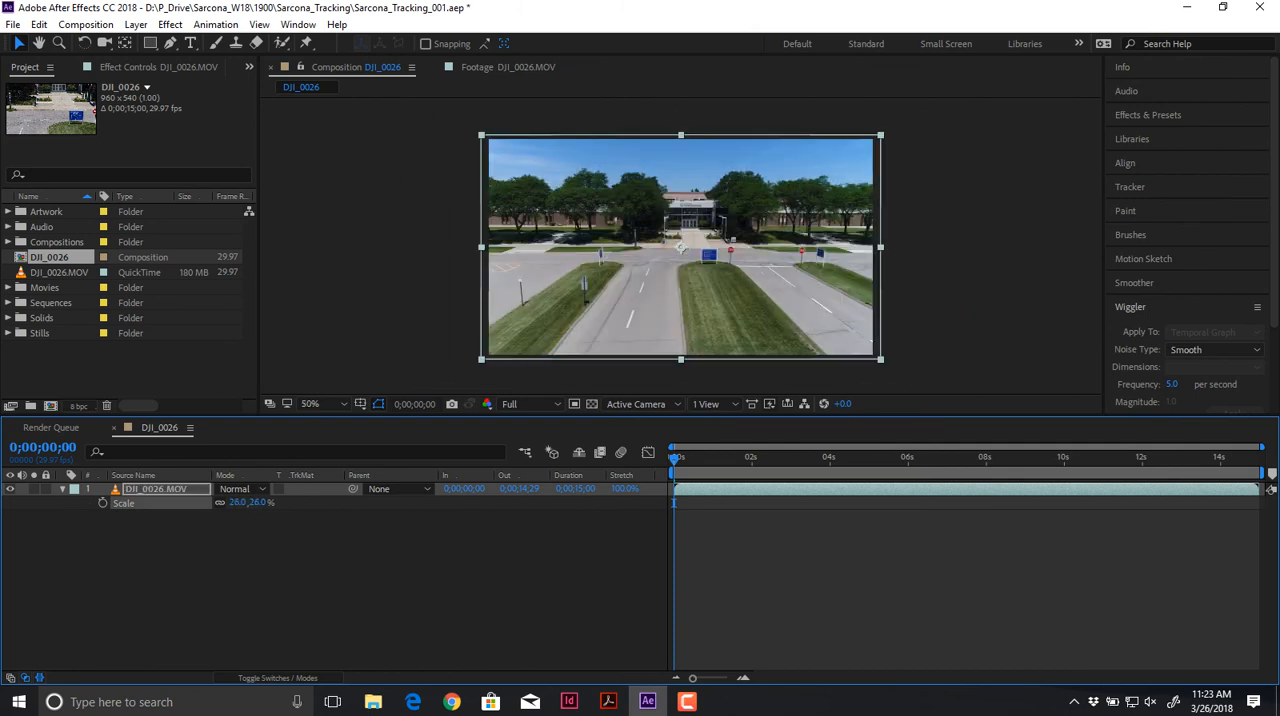
pyautogui.press('.')
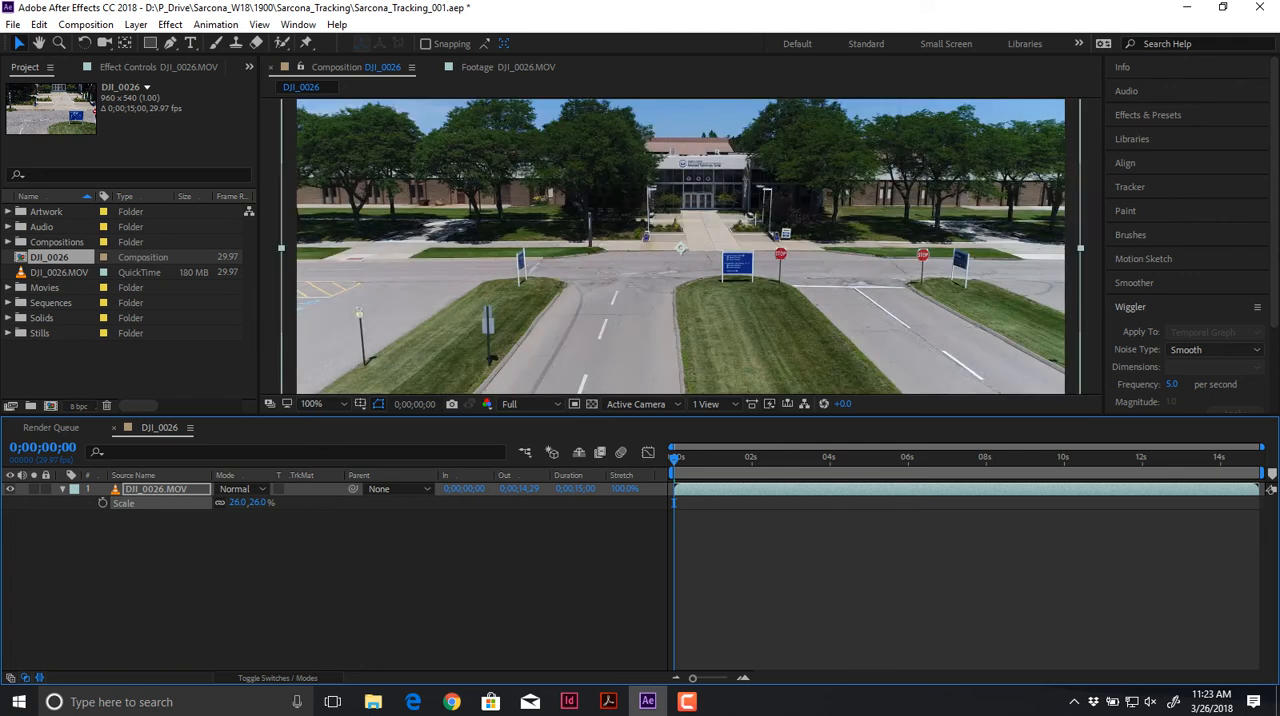
pyautogui.press(',')
pyautogui.moveTo(258, 503); pyautogui.dragTo(252, 503)
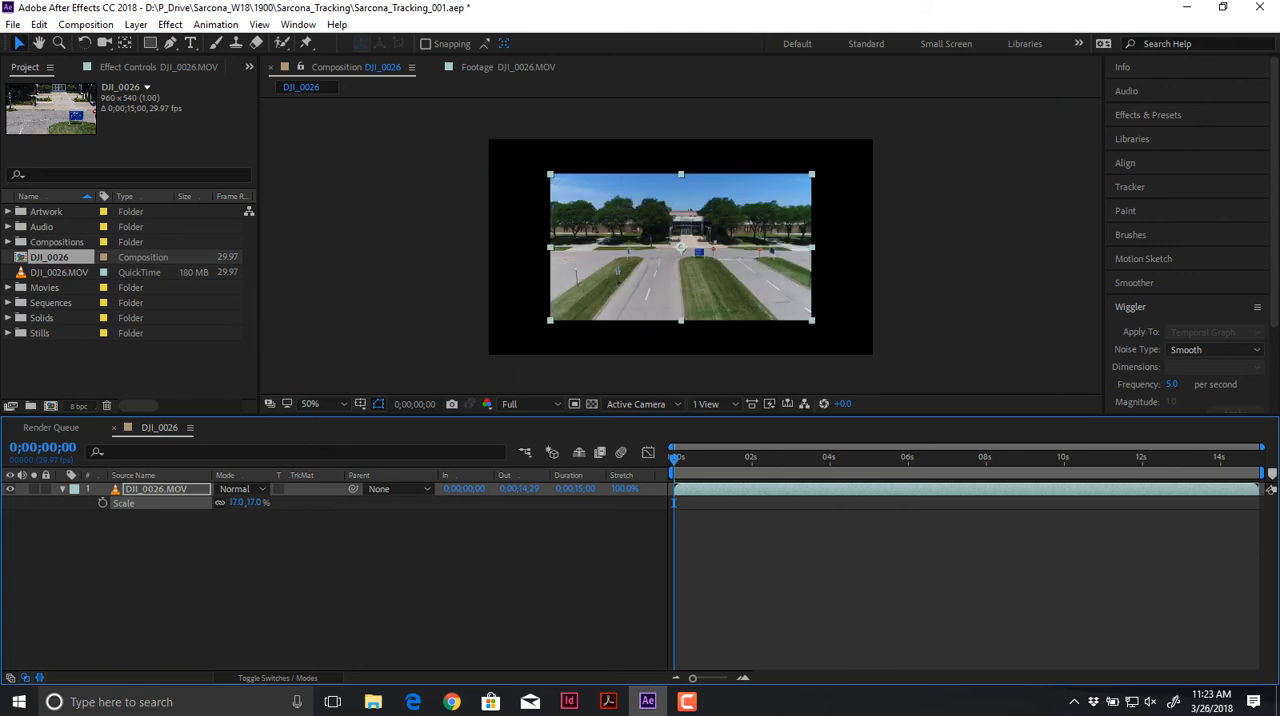
pyautogui.hotkey('ctrl', 'z')
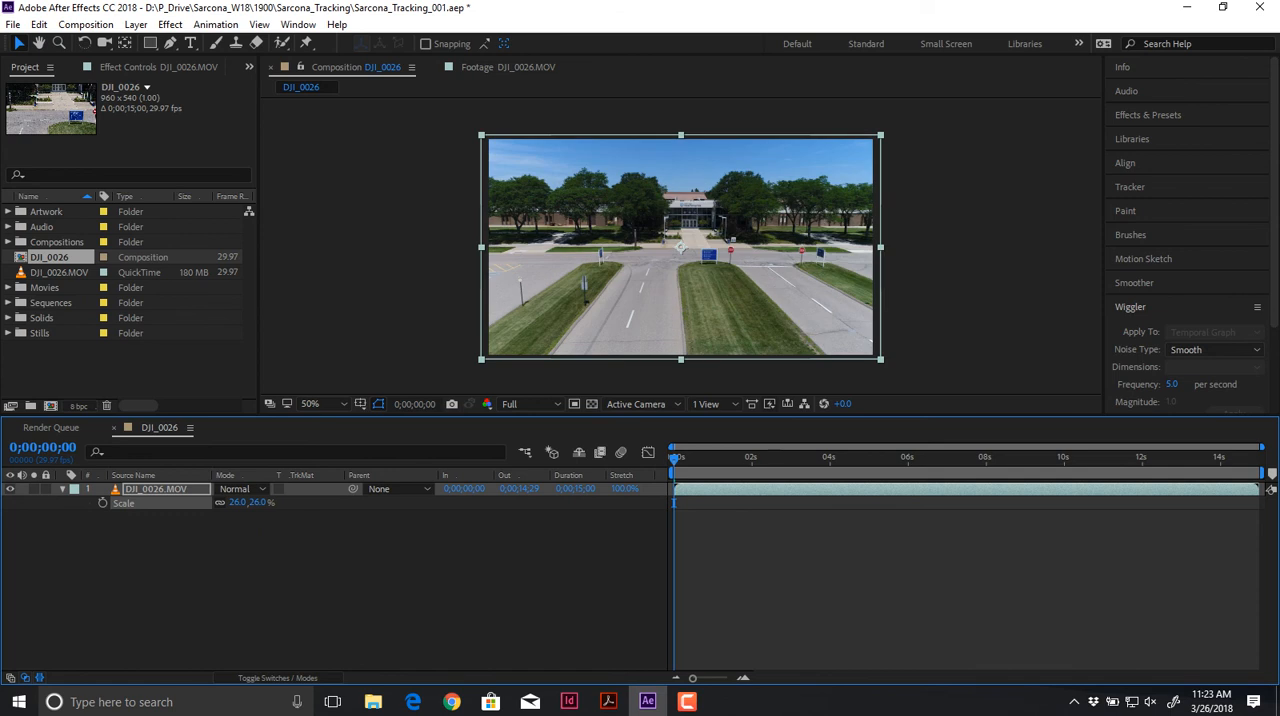
pyautogui.click(258, 502)
pyautogui.press('Return')
pyautogui.scroll(6, 850, 129)
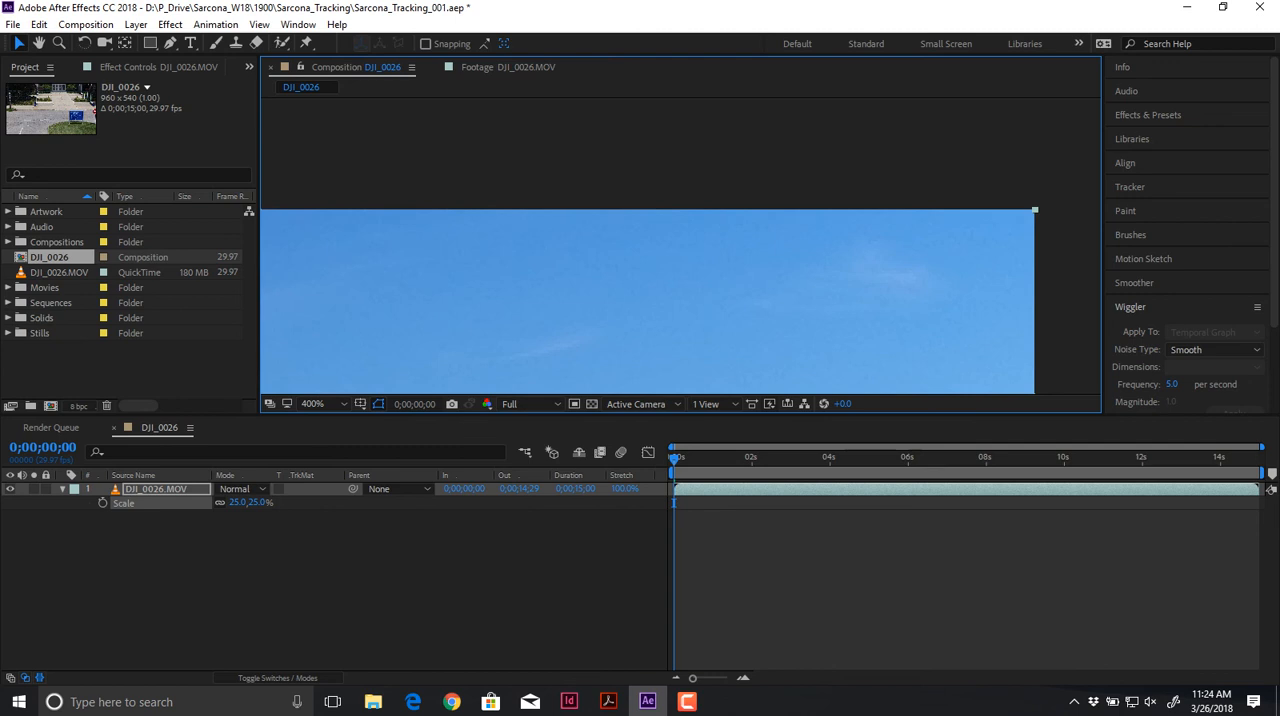
pyautogui.scroll(-6, 806, 128)
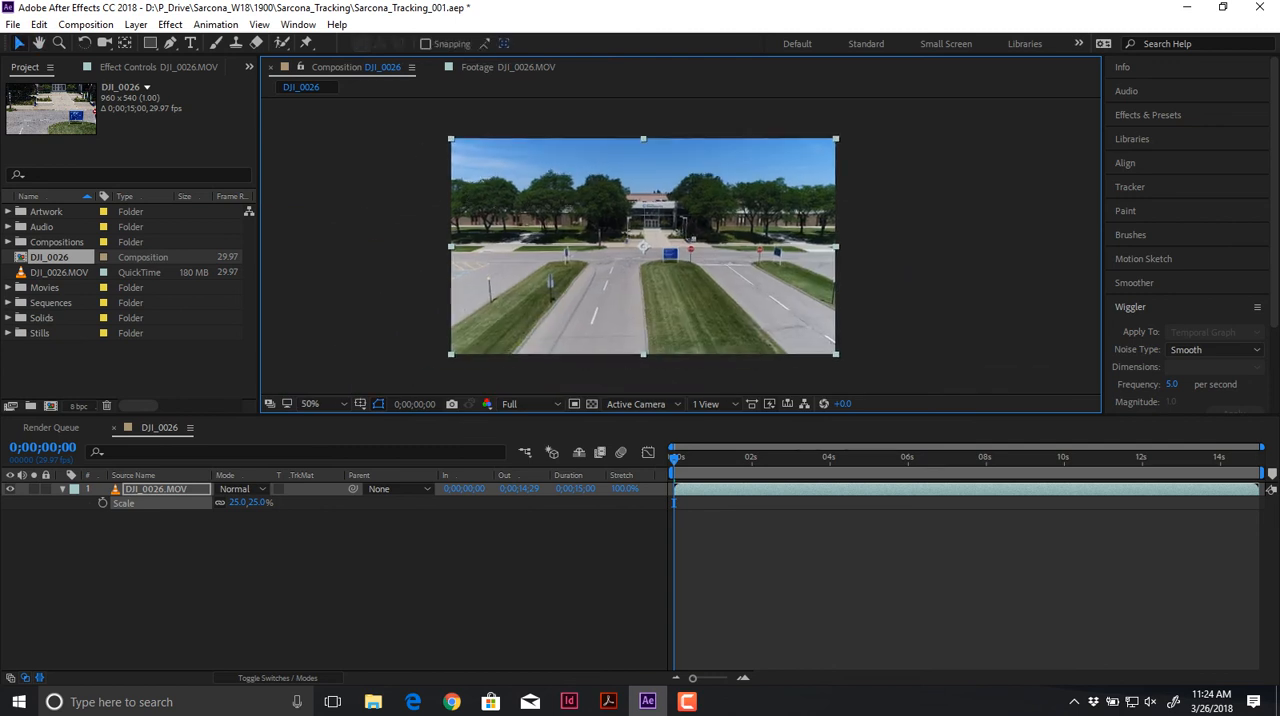
pyautogui.press('s')
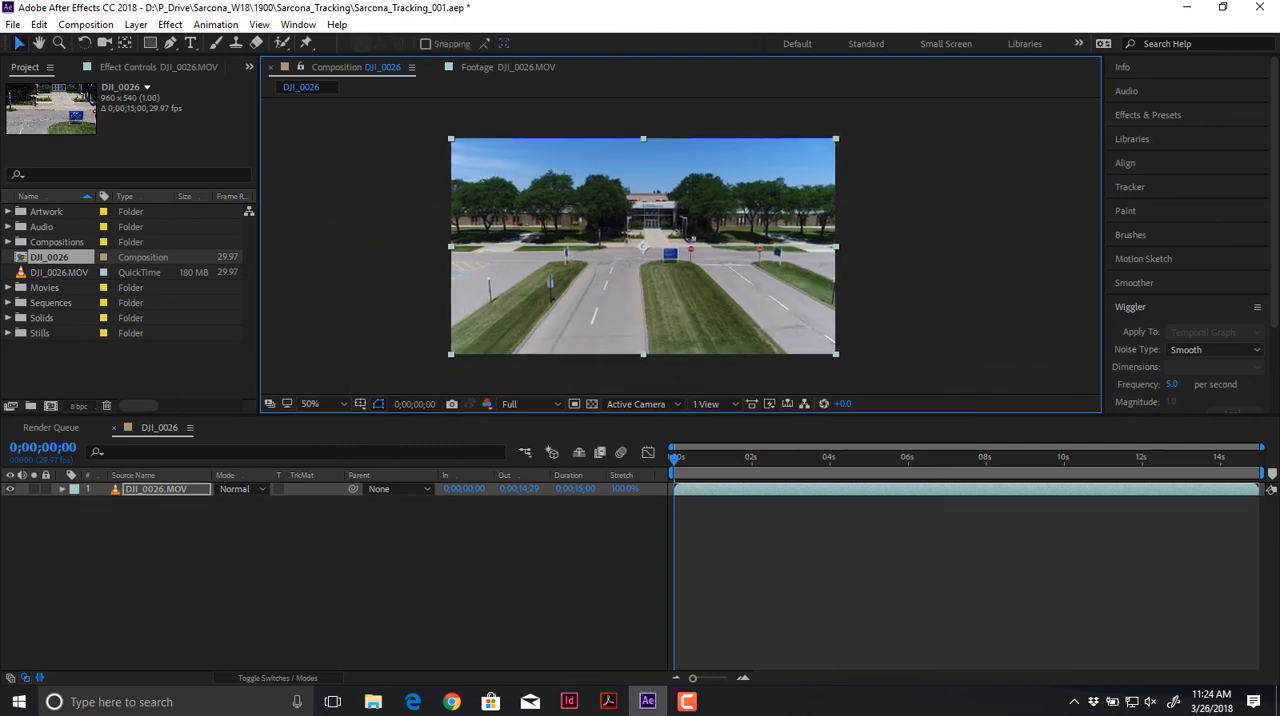
# Step: Pre-compose the DJI_0026.MOV layer as Footage, moving all attributes into the new composition
pyautogui.click(156, 489)
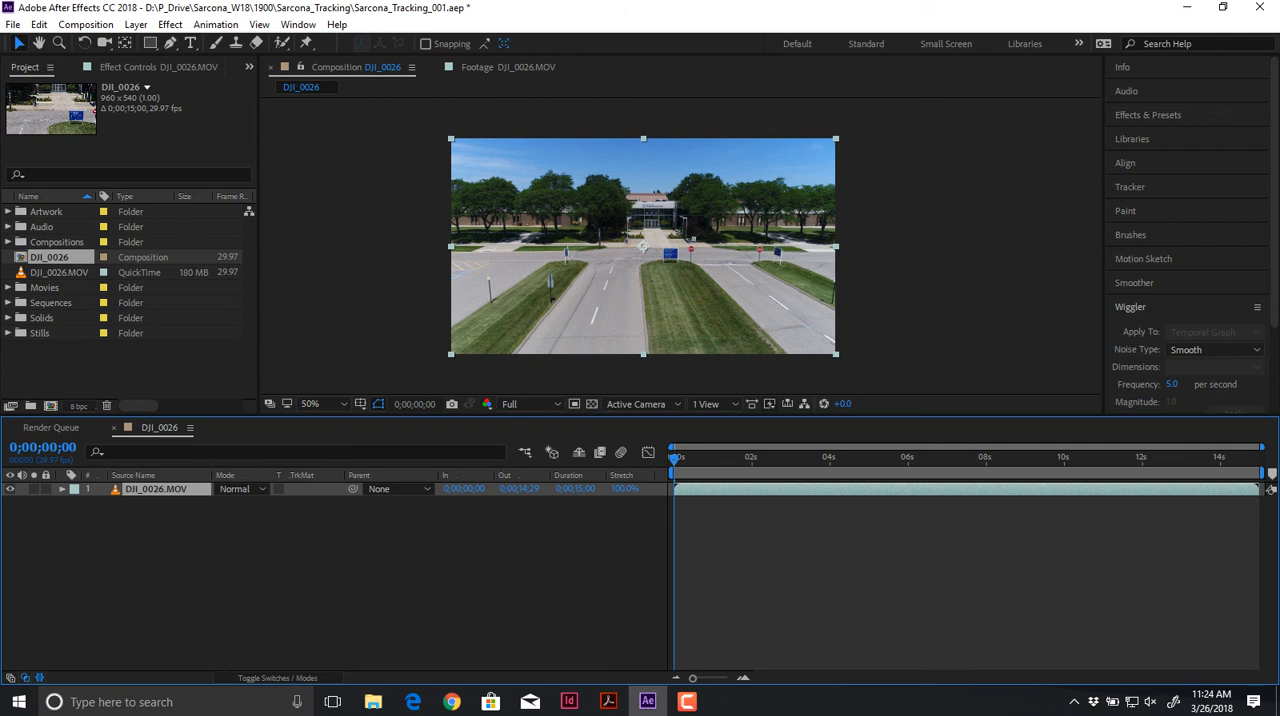
pyautogui.hotkey('ctrl', 'shift', 'c')
pyautogui.click(40, 154)
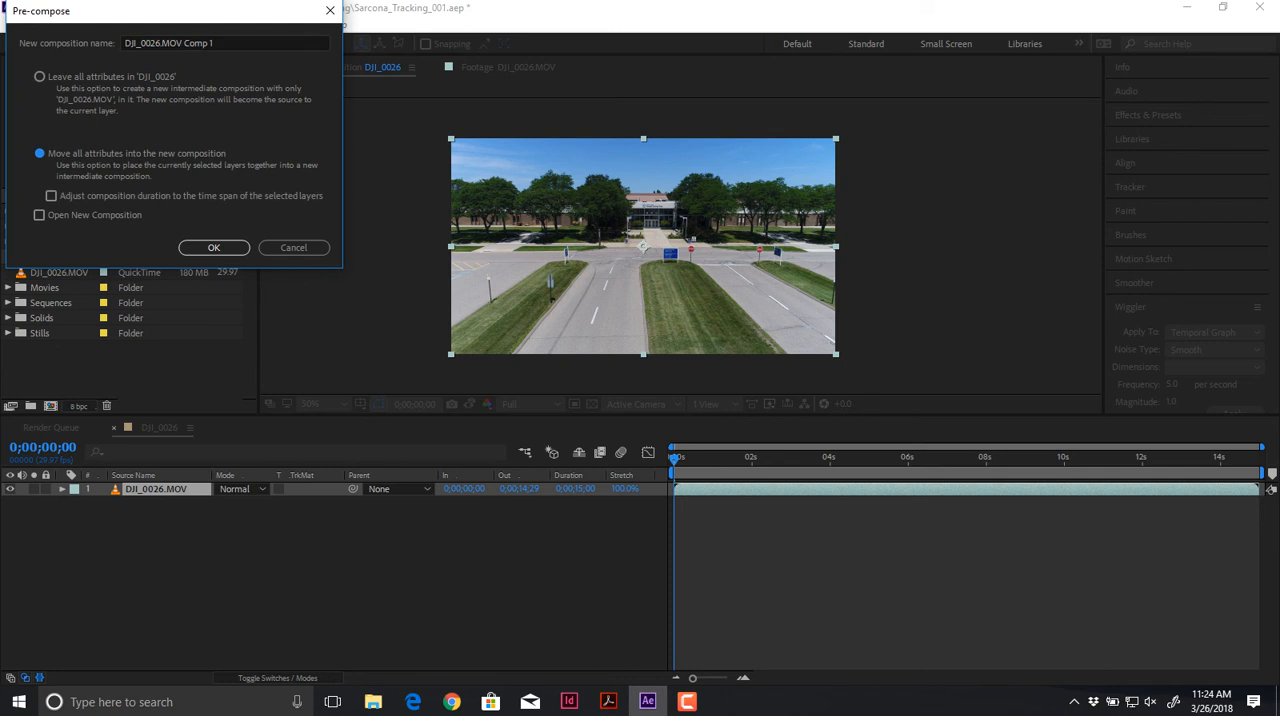
pyautogui.moveTo(217, 43); pyautogui.dragTo(123, 43)
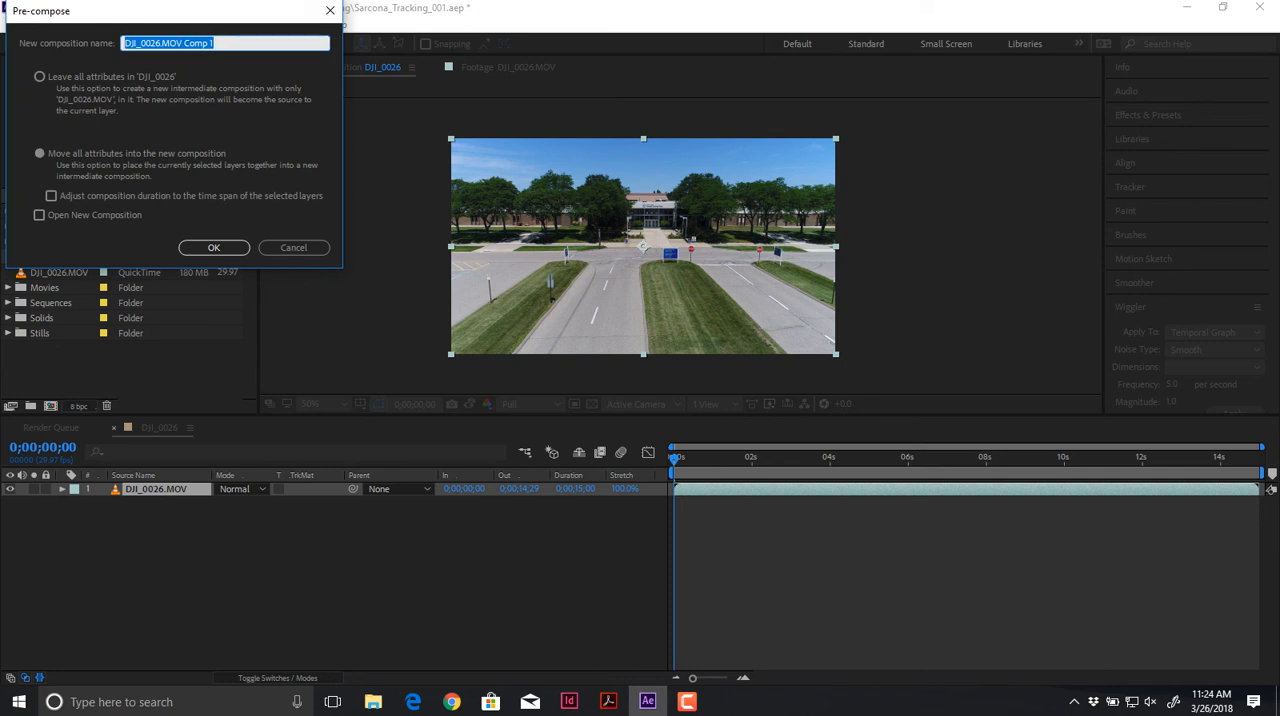
pyautogui.write('Foot')
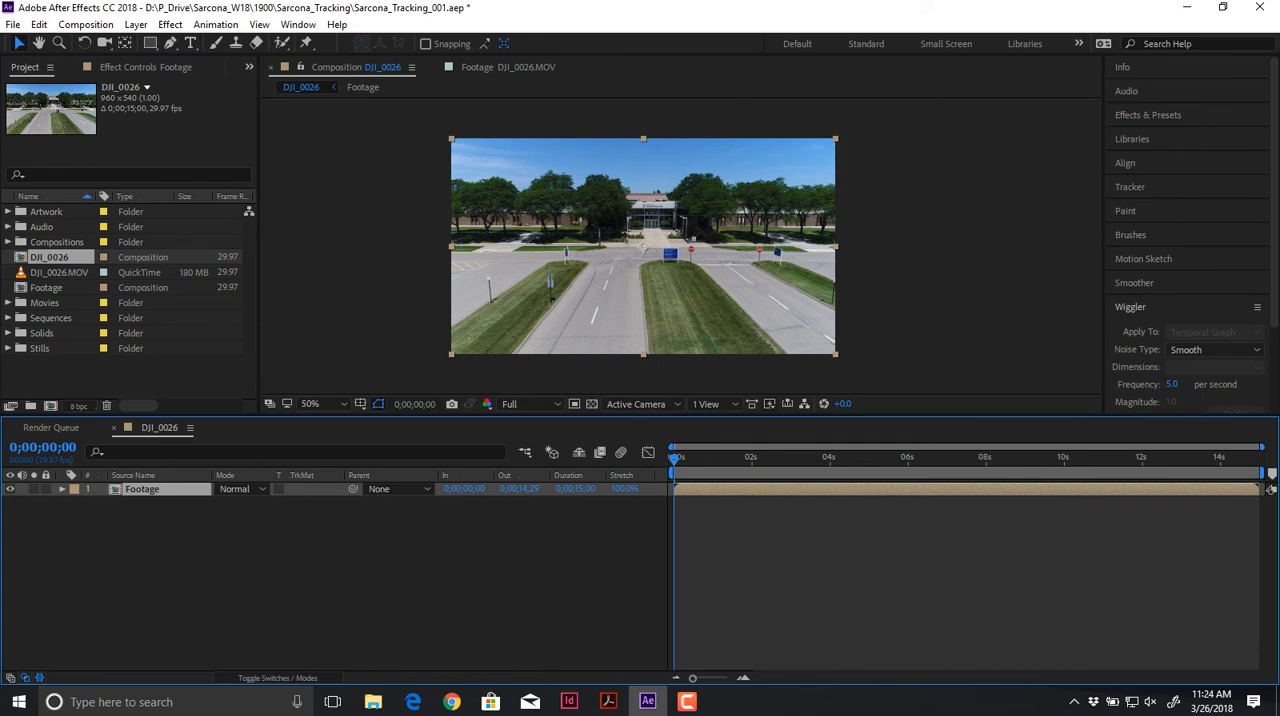
# Step: Try a position motion track on the Footage layer, placing Track Point 1 over the stop sign and analyzing forward
pyautogui.click(170, 24)
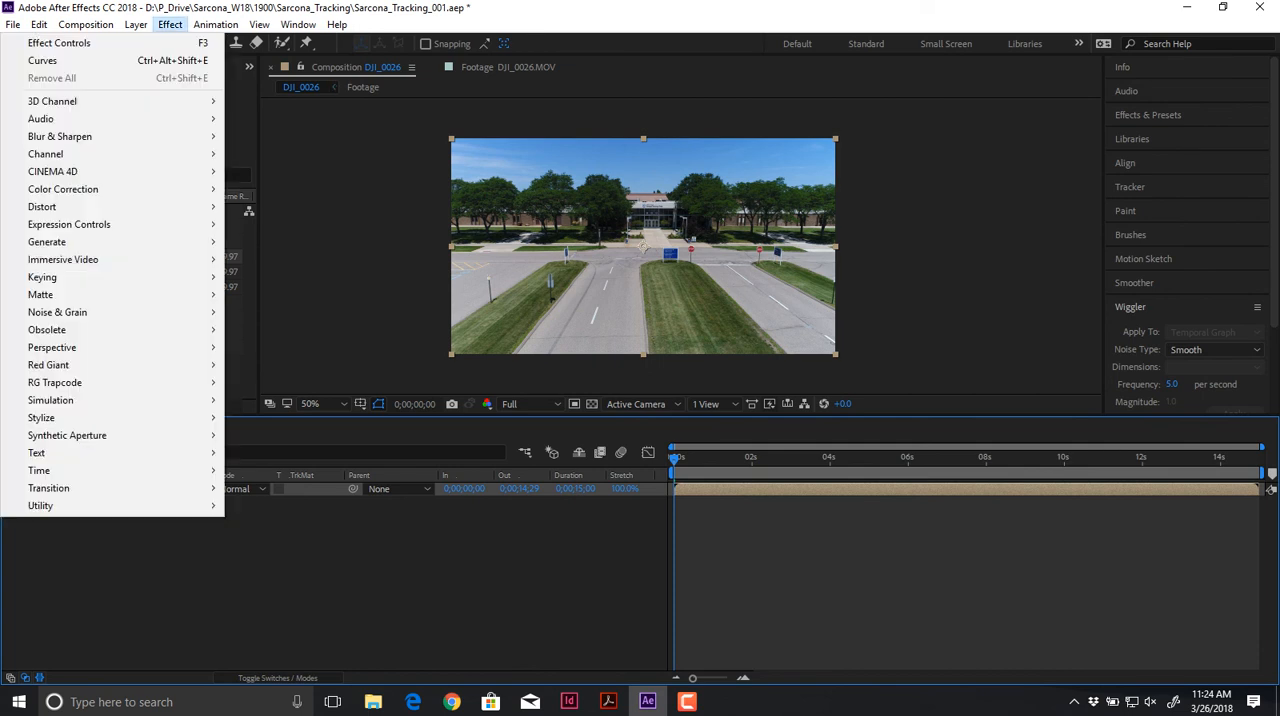
pyautogui.click(170, 24)
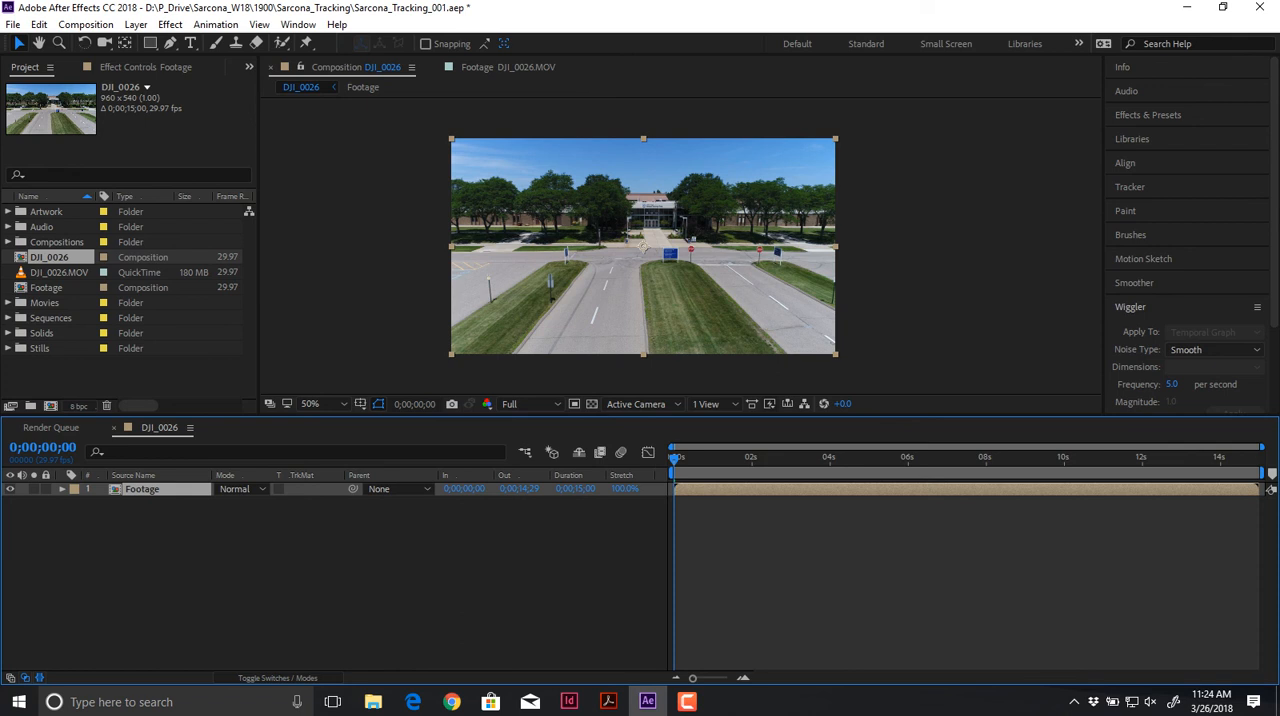
pyautogui.click(1130, 187)
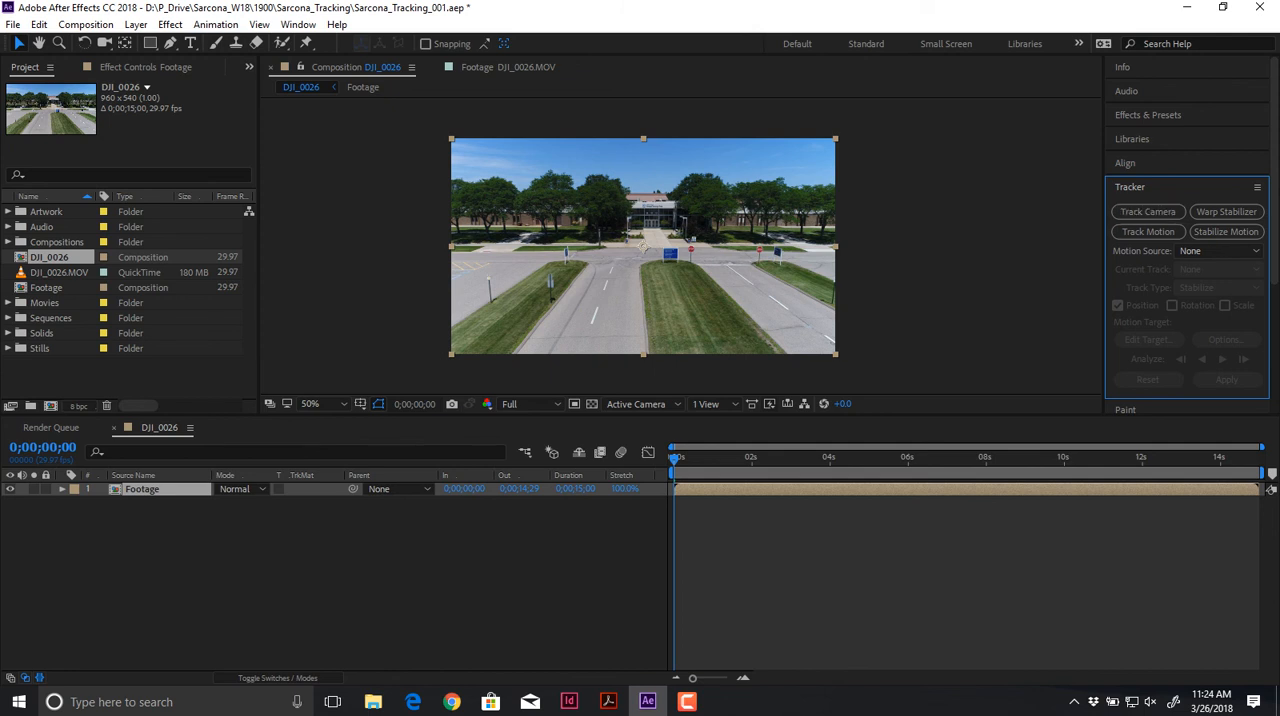
pyautogui.click(1148, 231)
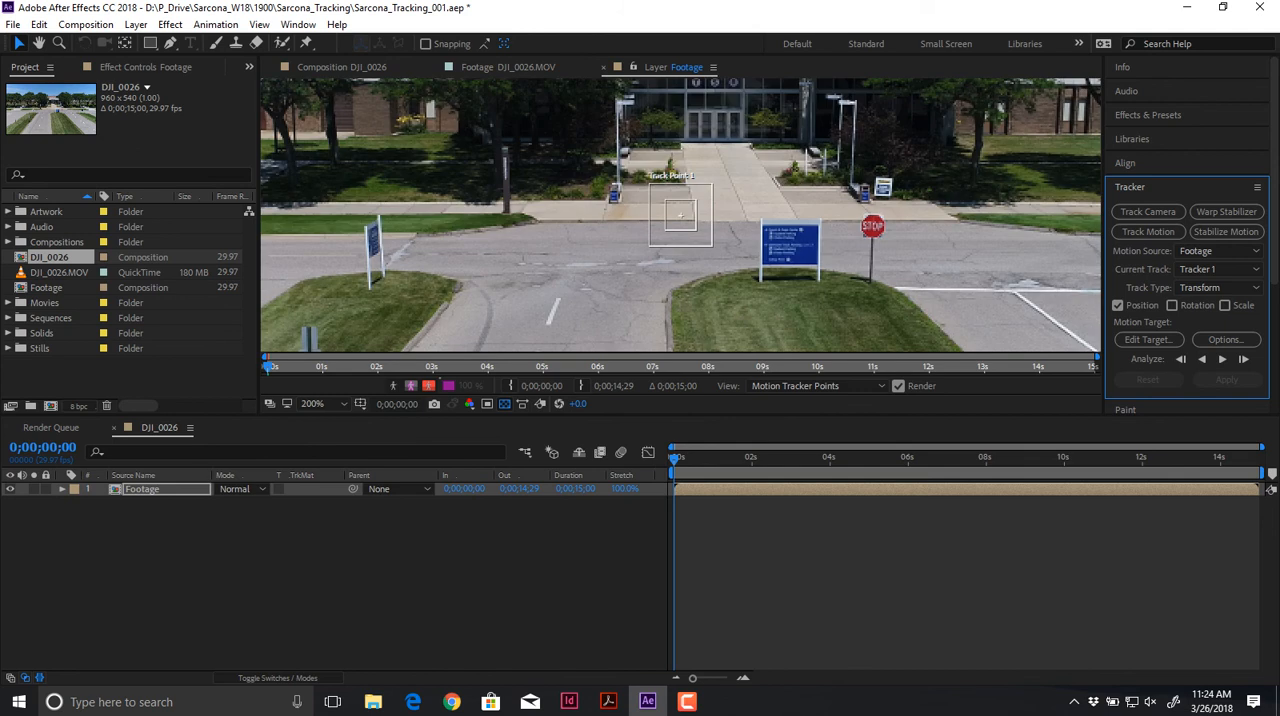
pyautogui.moveTo(680, 213); pyautogui.dragTo(873, 227)
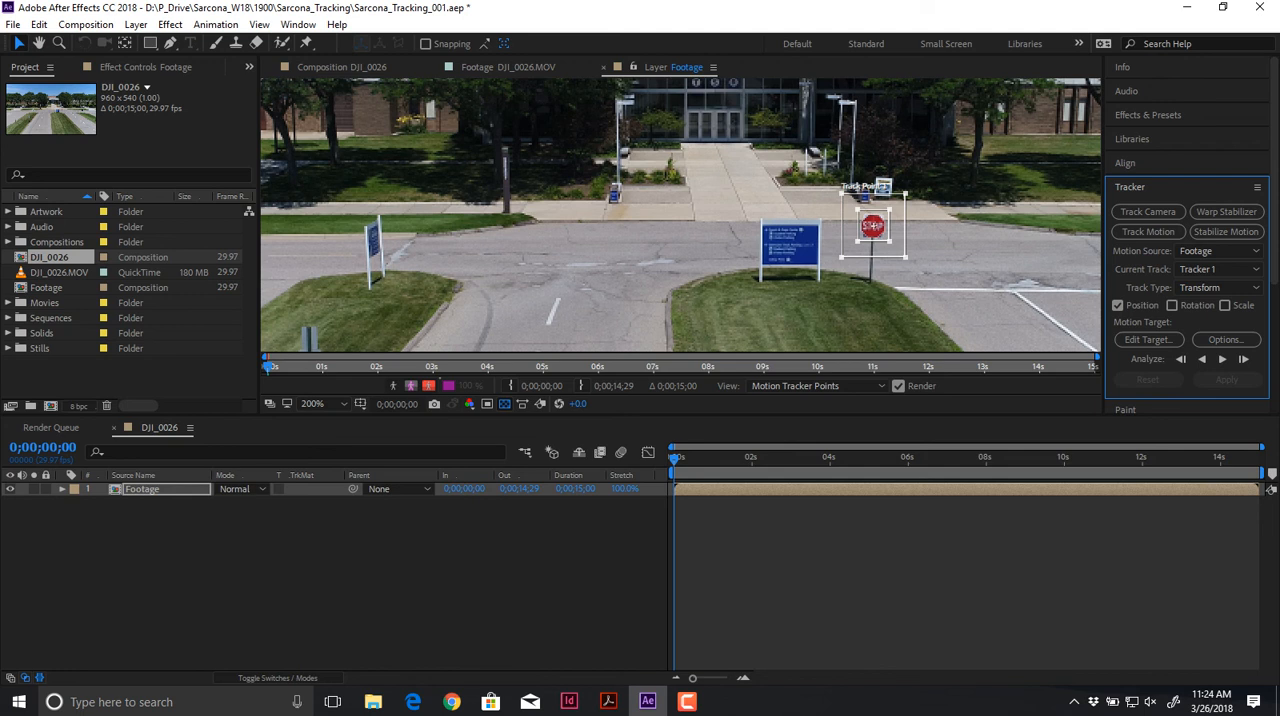
pyautogui.click(1222, 359)
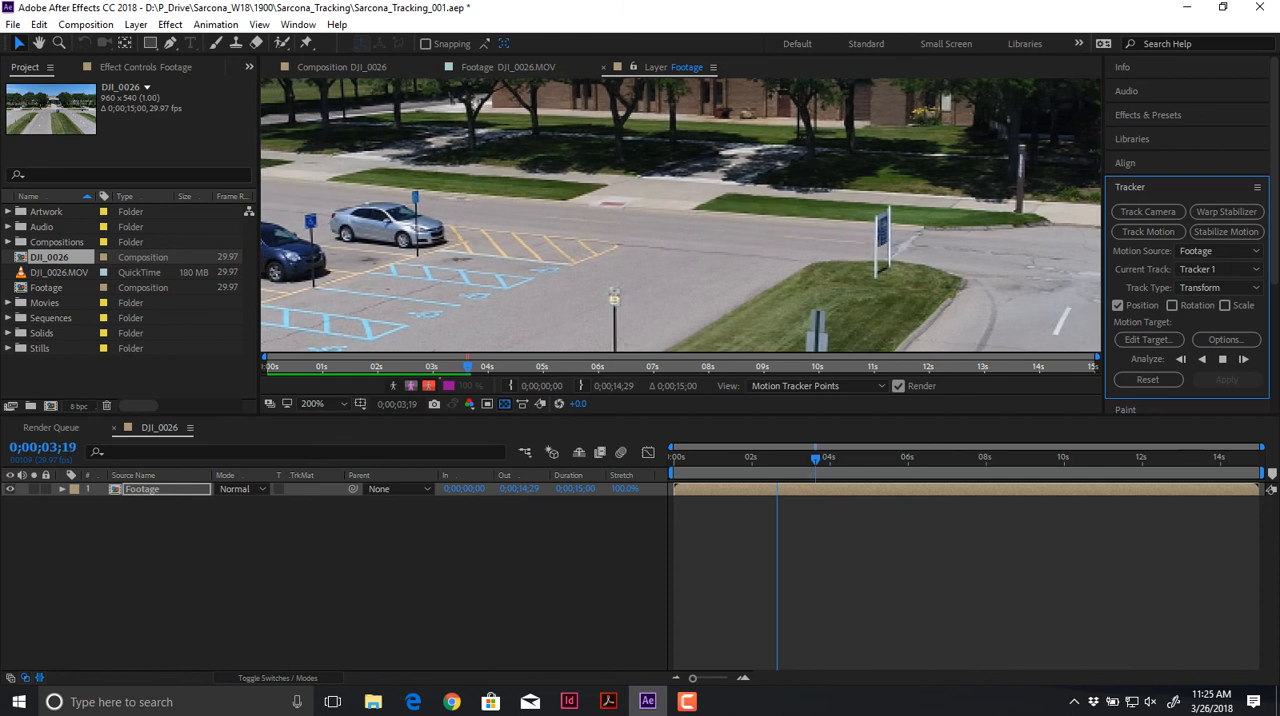
# Step: Stop the motion analysis, check the track path near the 3-second mark, and reset Tracker 1
pyautogui.click(1222, 359)
pyautogui.scroll(-2, 854, 238)
pyautogui.moveTo(854, 238); pyautogui.dragTo(778, 252)
pyautogui.scroll(1, 778, 252)
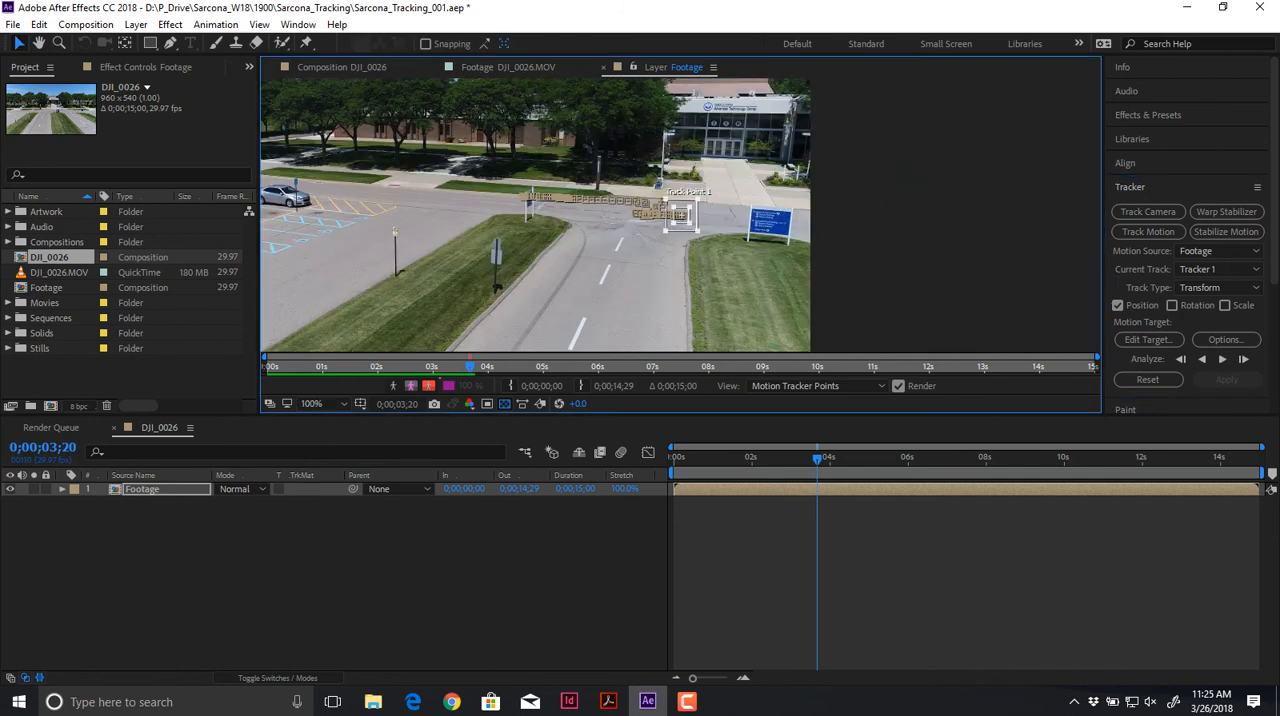
pyautogui.scroll(1, 680, 215)
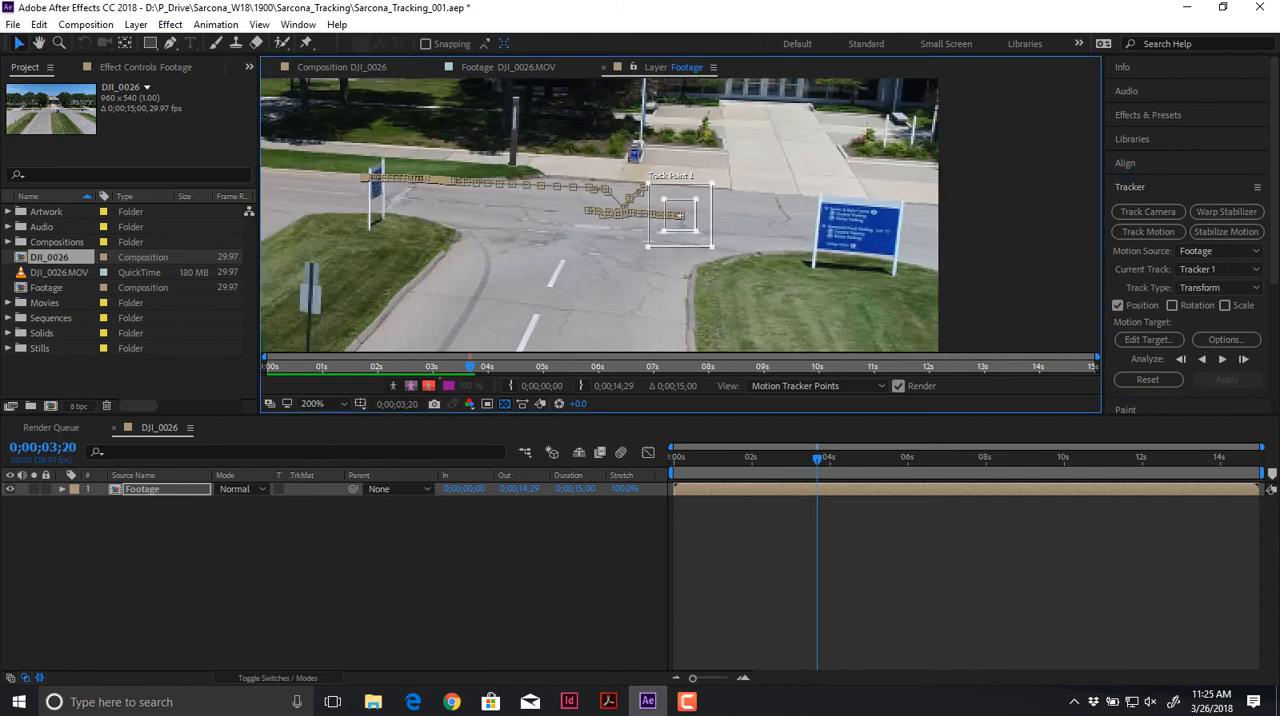
pyautogui.moveTo(817, 458)
pyautogui.mouseDown()
pyautogui.moveTo(757, 458)
pyautogui.moveTo(792, 458)
pyautogui.mouseUp()
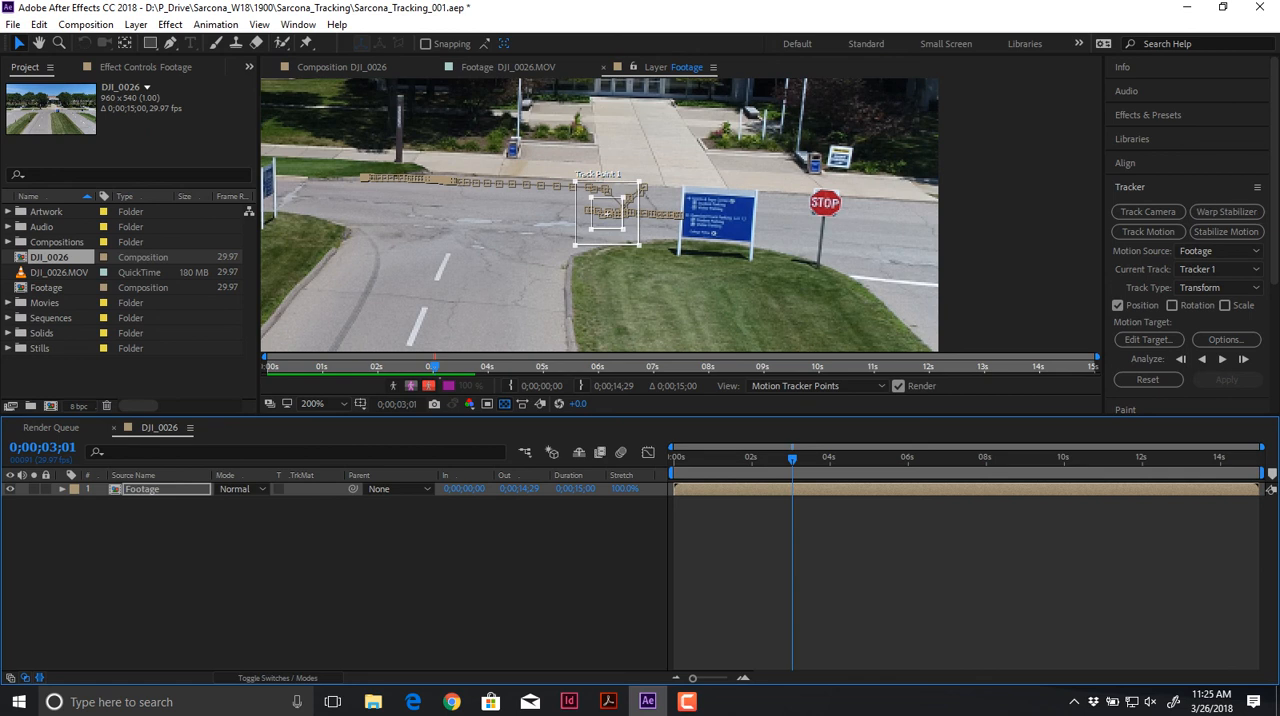
pyautogui.click(1148, 379)
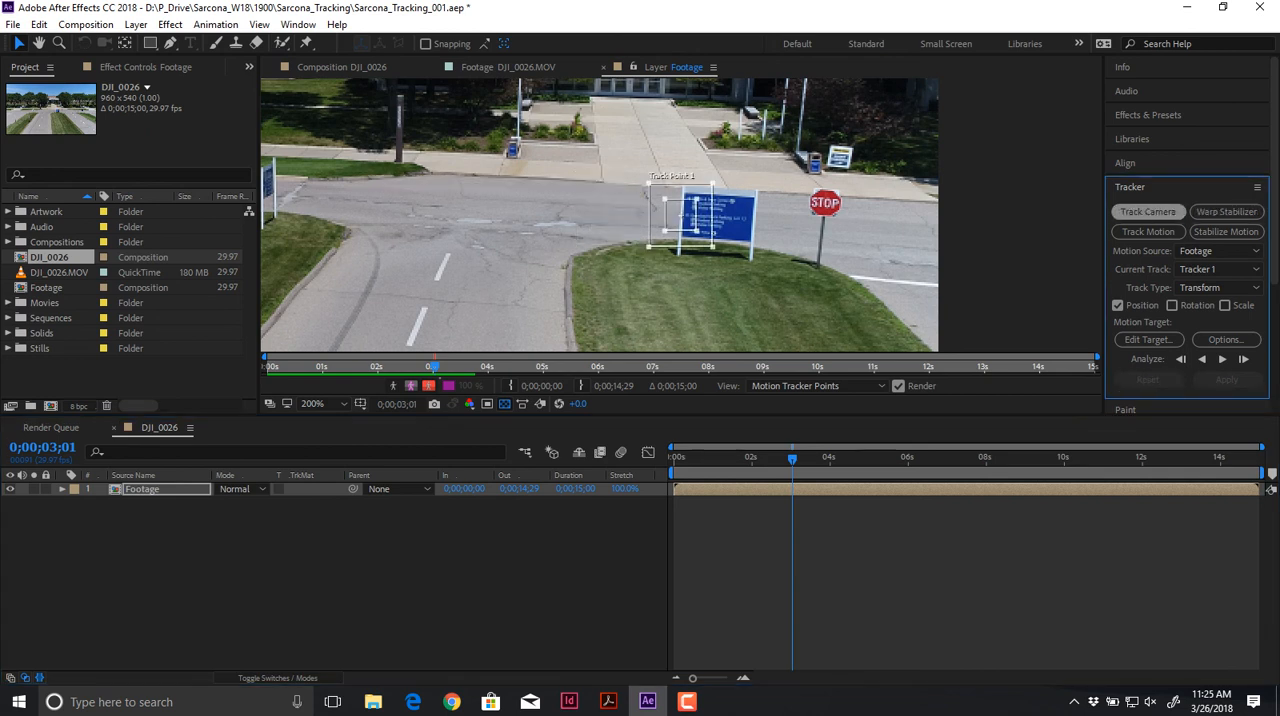
# Step: Return to the first frame and delete Tracker 1 from the Footage layer's motion trackers
pyautogui.moveTo(792, 458); pyautogui.dragTo(674, 458)
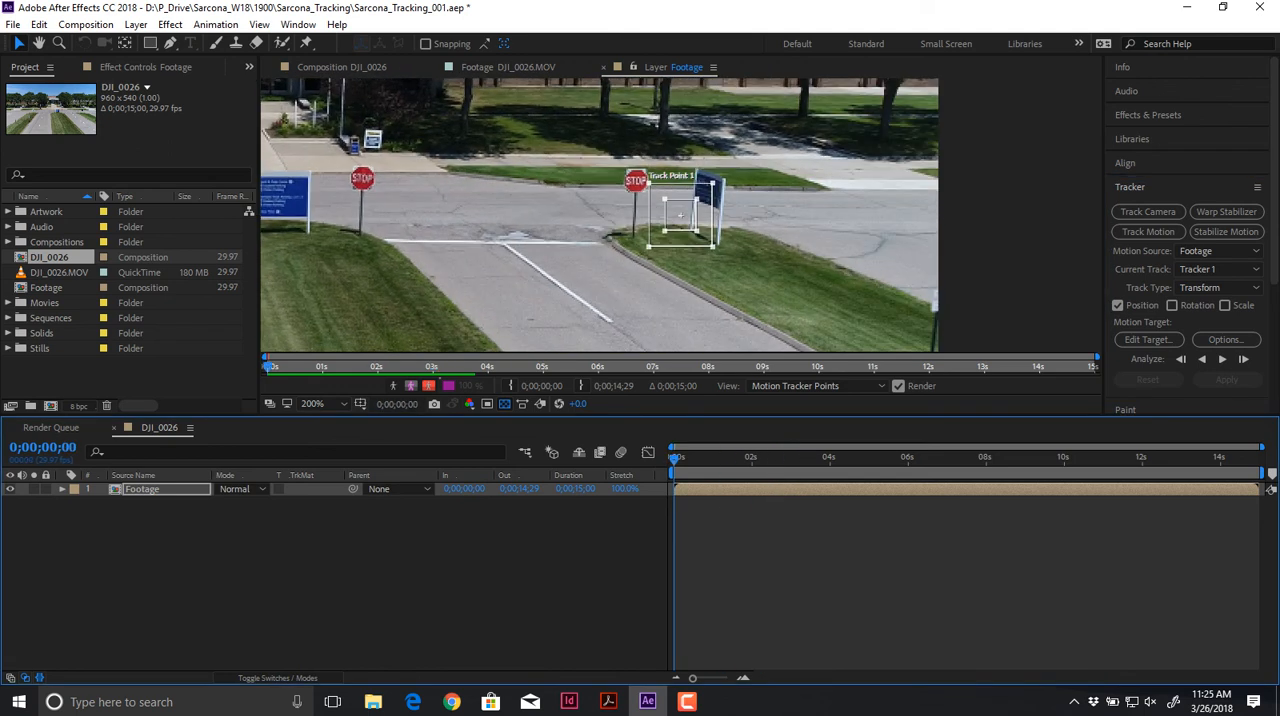
pyautogui.click(62, 489)
pyautogui.click(119, 503)
pyautogui.click(142, 489)
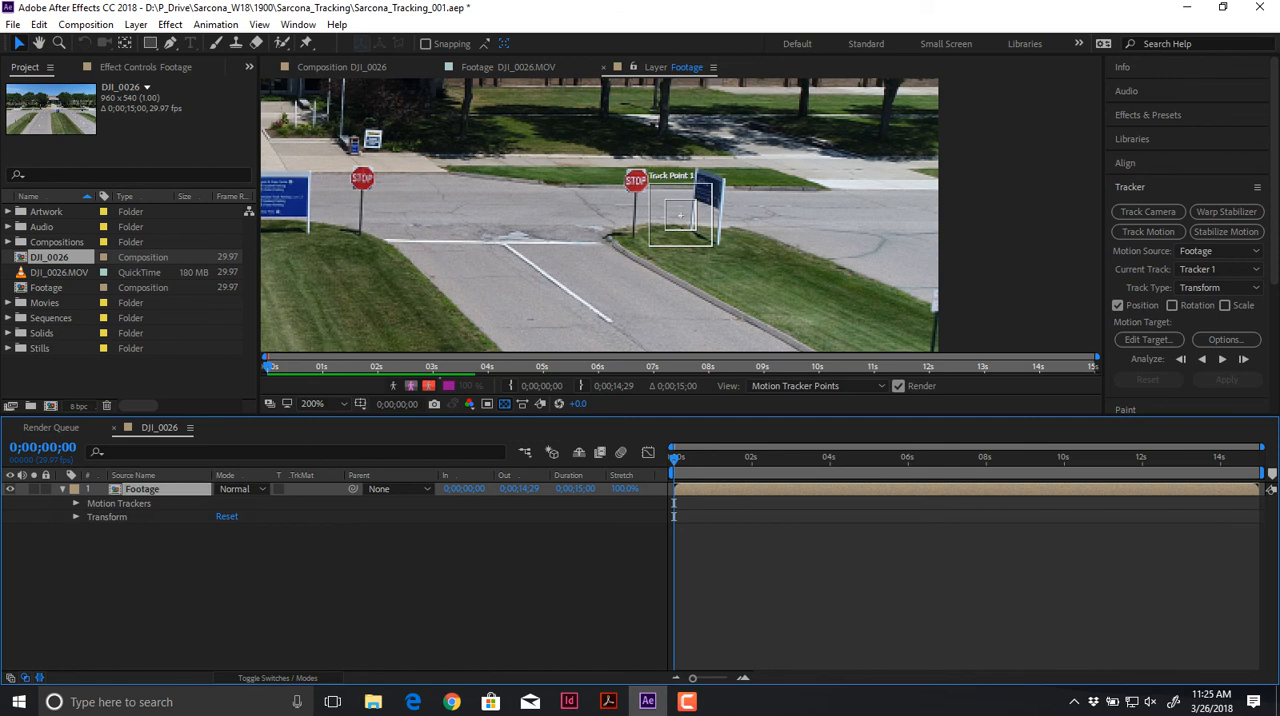
pyautogui.click(76, 503)
pyautogui.click(118, 517)
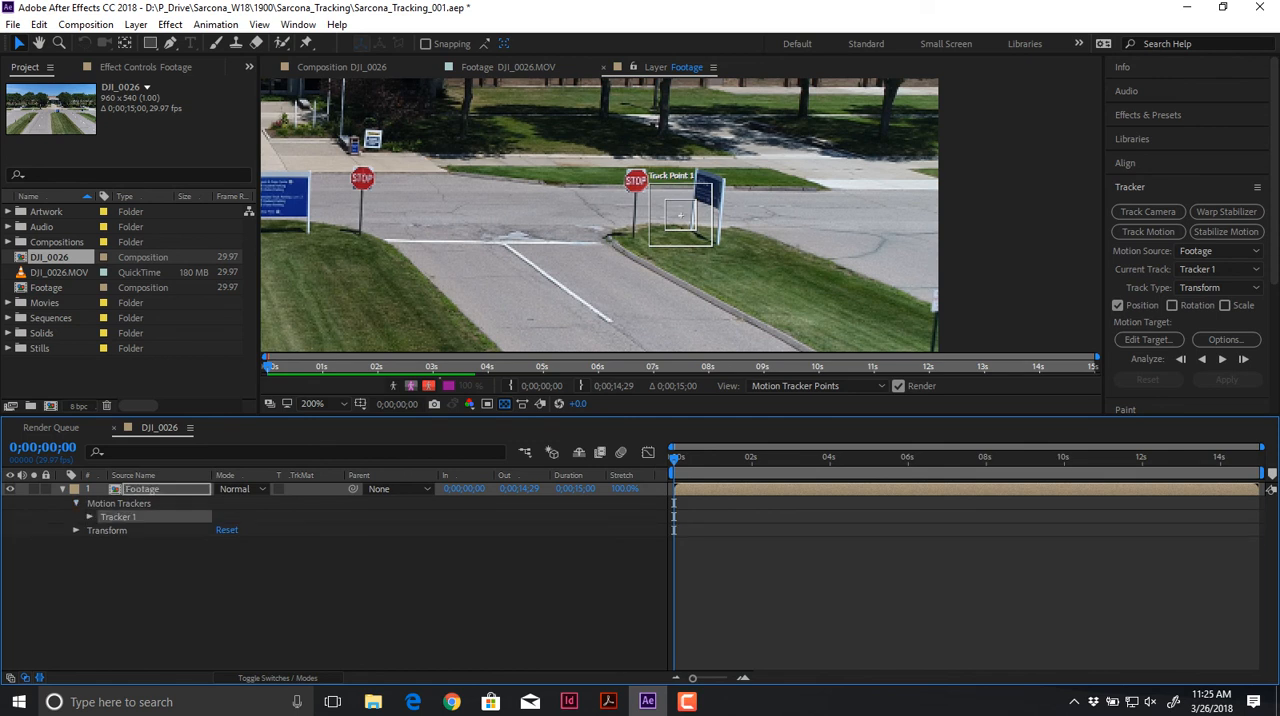
pyautogui.press('Delete')
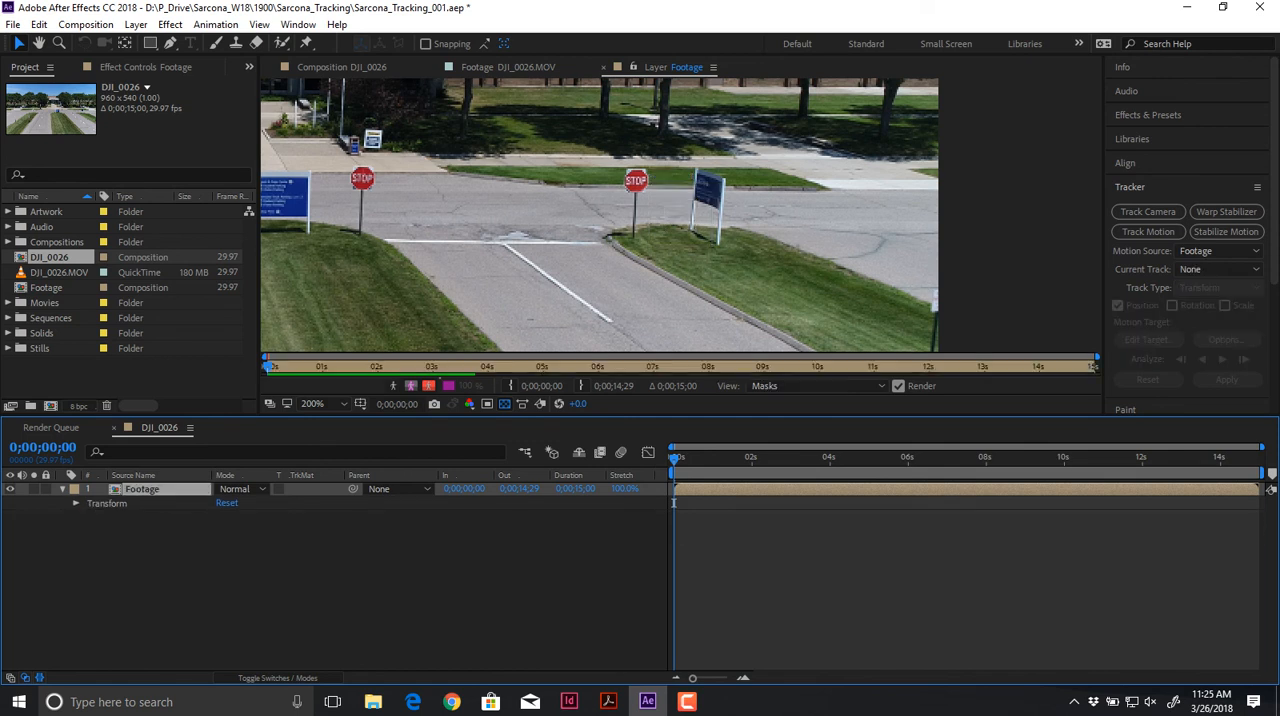
# Step: Show the DJI_0026 composition and scrub through the whole clip to review its camera movement
pyautogui.click(342, 67)
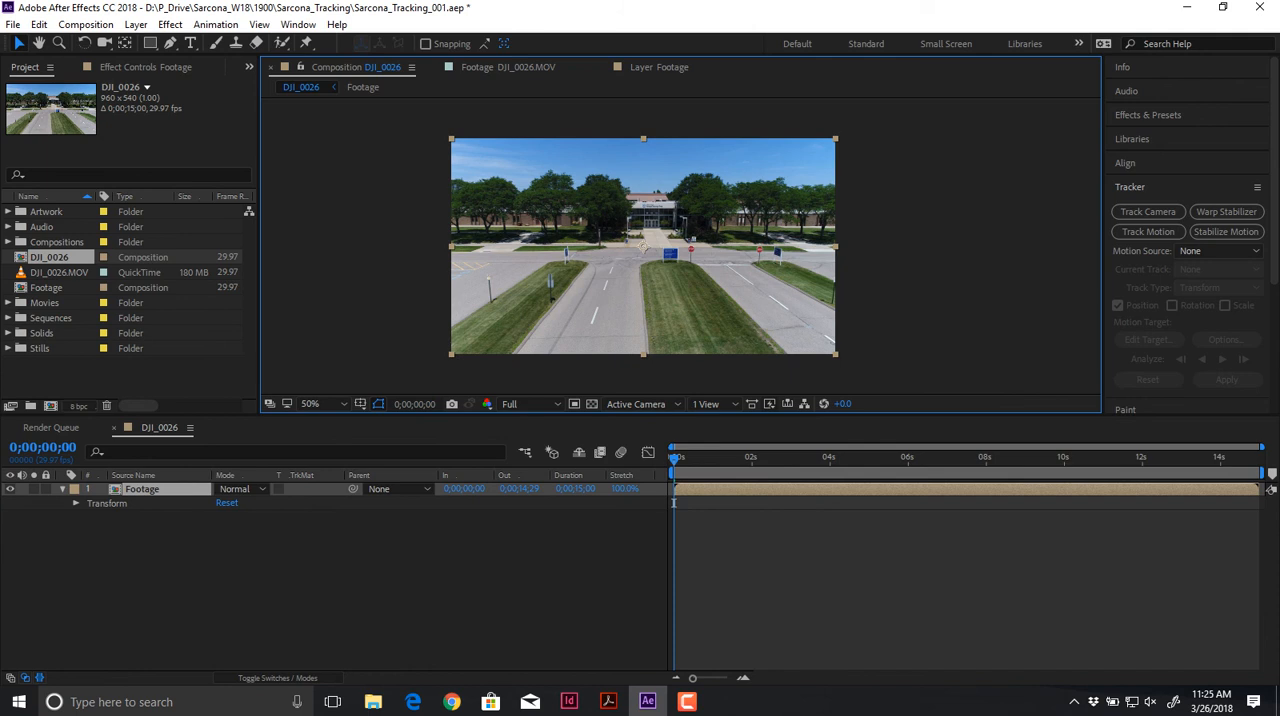
pyautogui.moveTo(674, 459); pyautogui.dragTo(1258, 459)
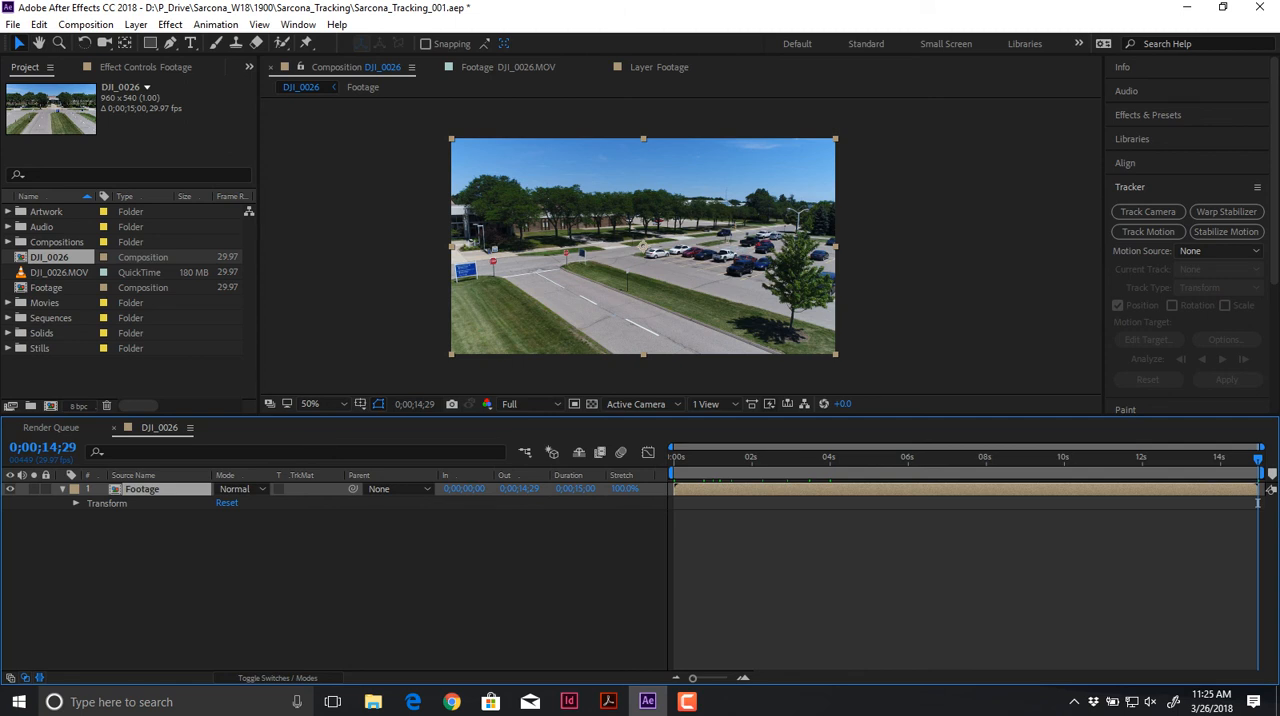
pyautogui.moveTo(805, 457); pyautogui.dragTo(965, 457)
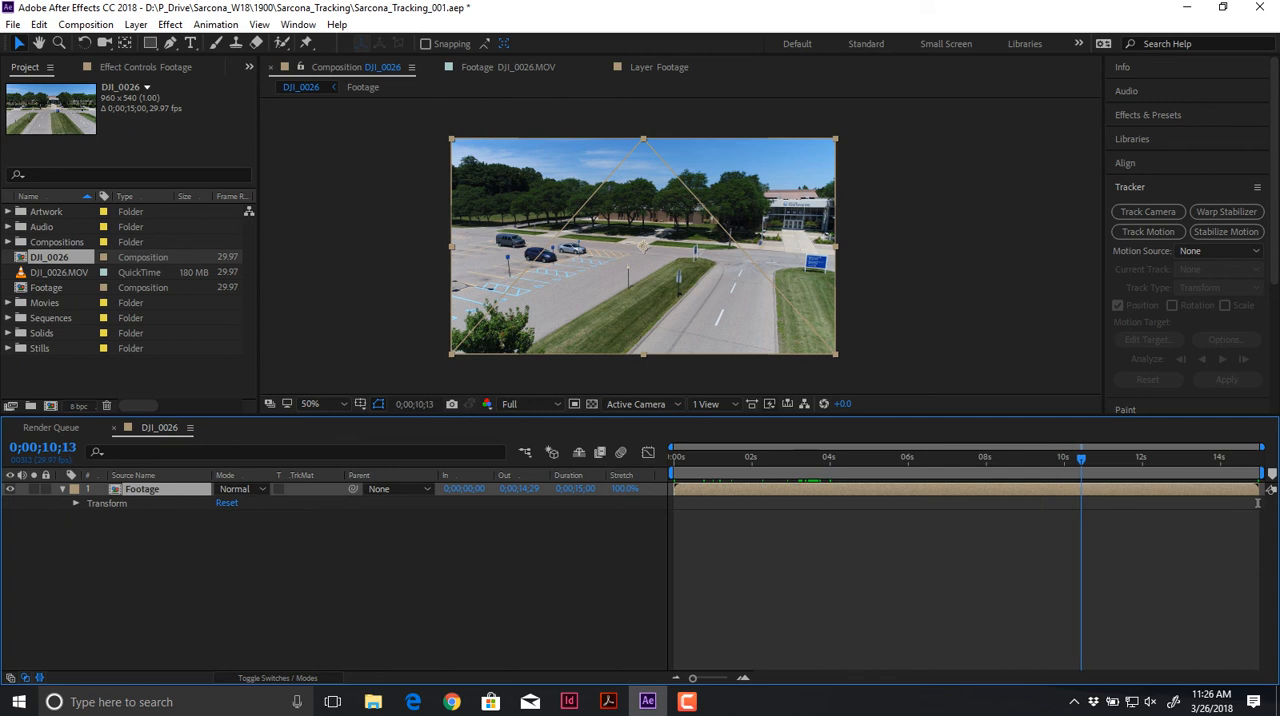
pyautogui.moveTo(1104, 503); pyautogui.dragTo(1051, 503)
pyautogui.press('space')
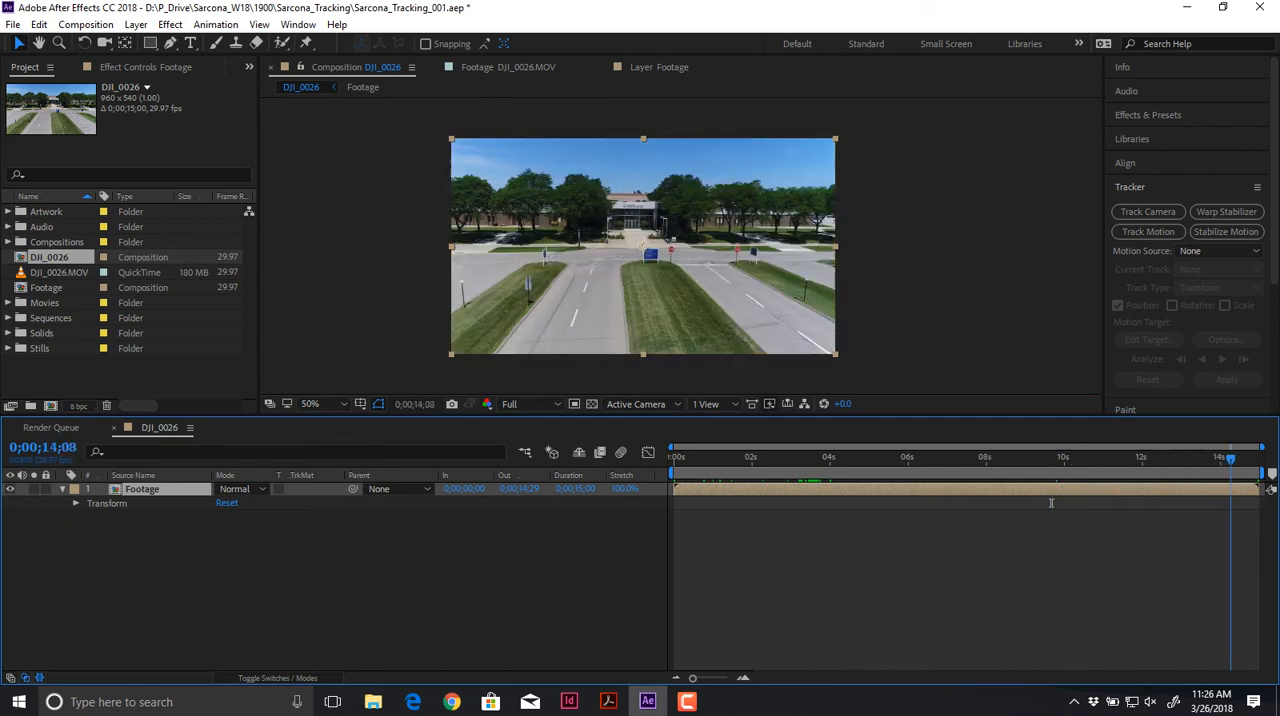
pyautogui.moveTo(1181, 459)
pyautogui.mouseDown()
pyautogui.moveTo(689, 470)
pyautogui.moveTo(694, 502)
pyautogui.mouseUp()
# Step: Set the composition's preview resolution to Half and play the clip
pyautogui.click(769, 403)
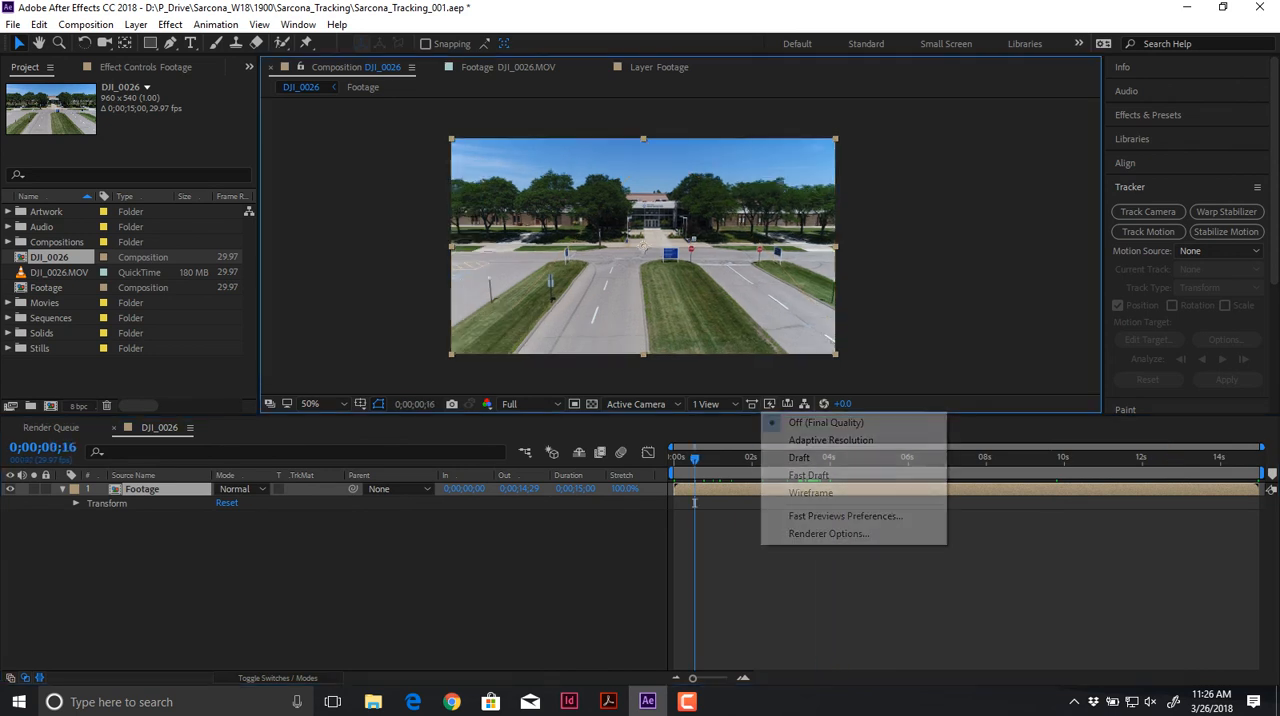
pyautogui.click(520, 403)
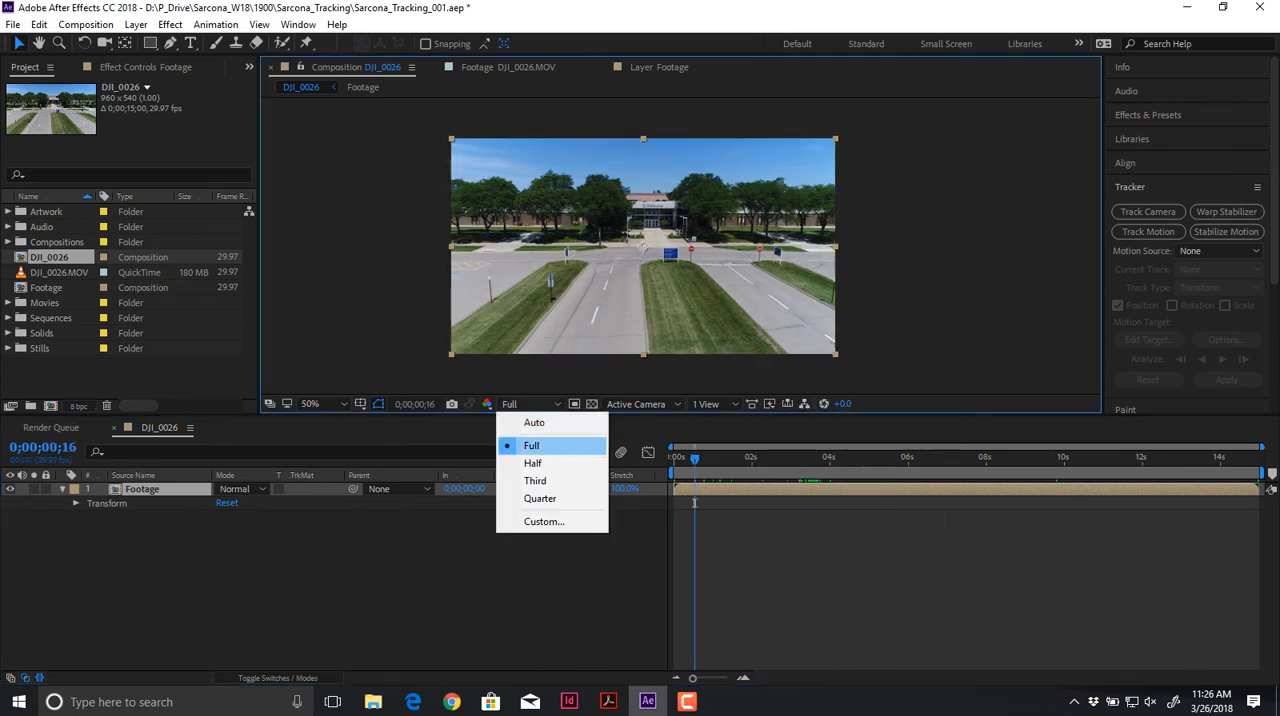
pyautogui.click(529, 462)
pyautogui.press('space')
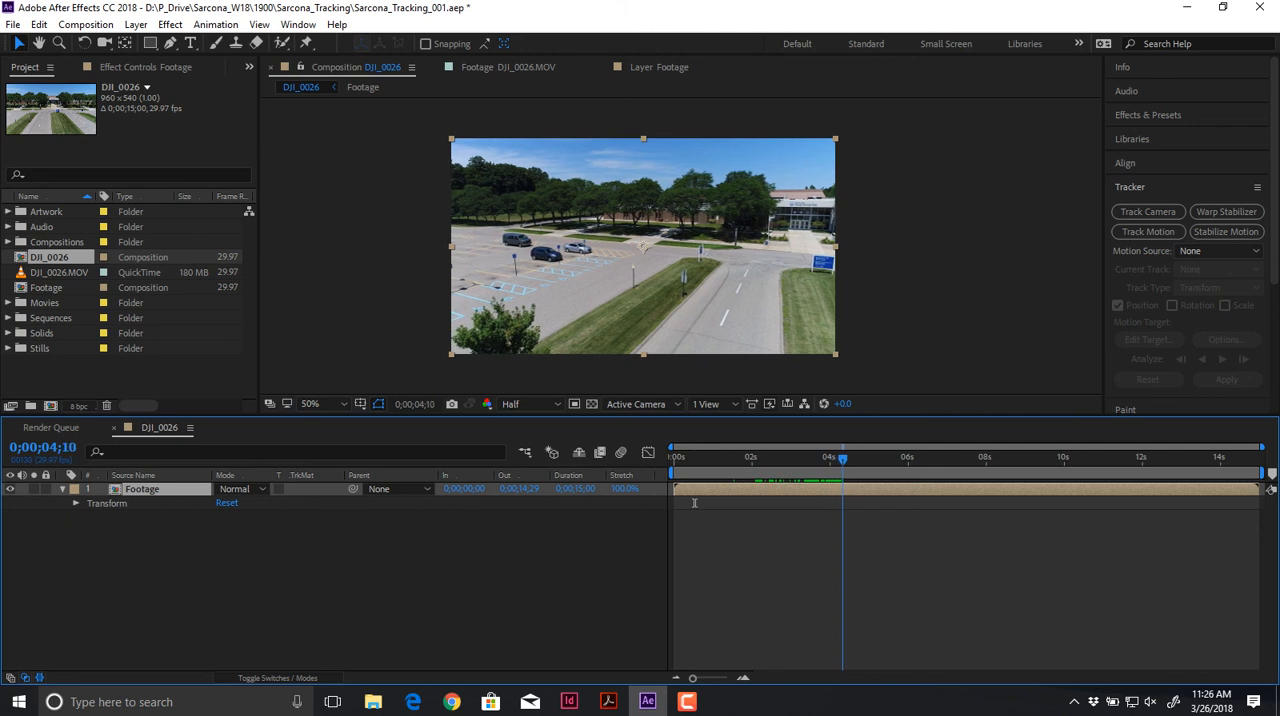
# Step: End the work area at 0;00;04;18 and trim the composition to it
pyautogui.press('pagedown')
pyautogui.press('pagedown')
pyautogui.press('pagedown')
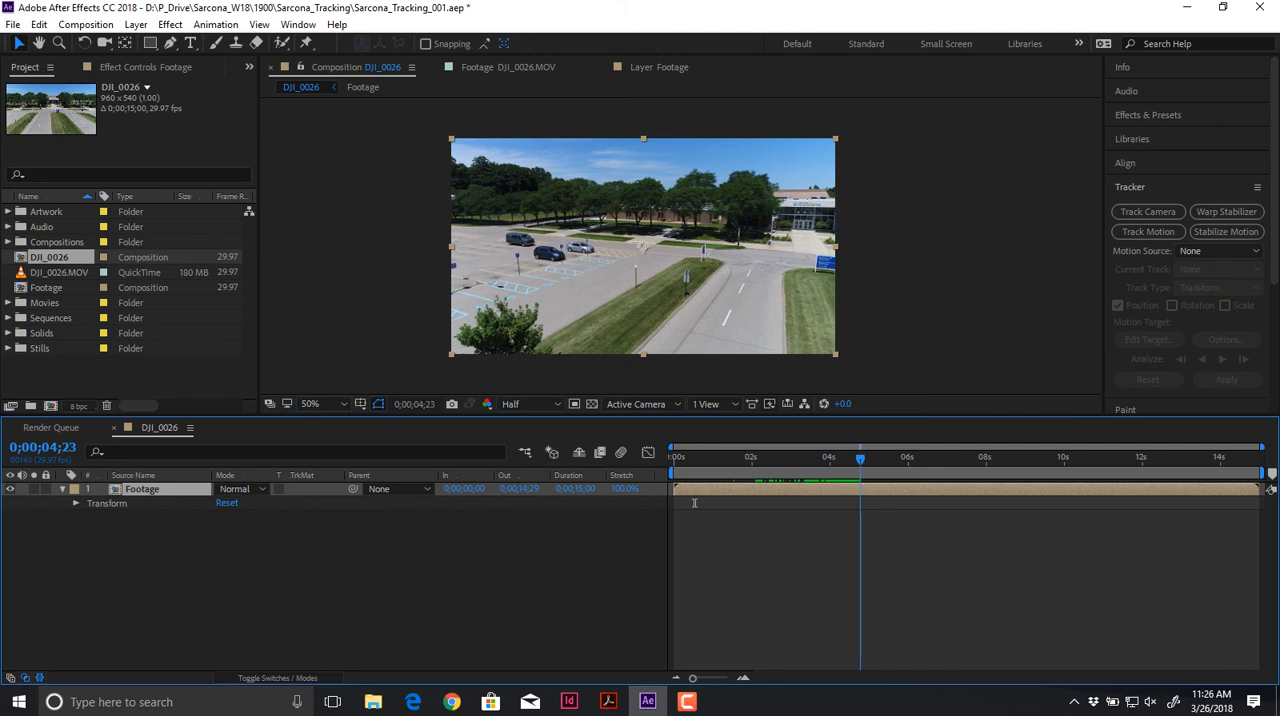
pyautogui.press('pageup')
pyautogui.press('pageup')
pyautogui.press('pageup')
pyautogui.press('pageup')
pyautogui.press('pageup')
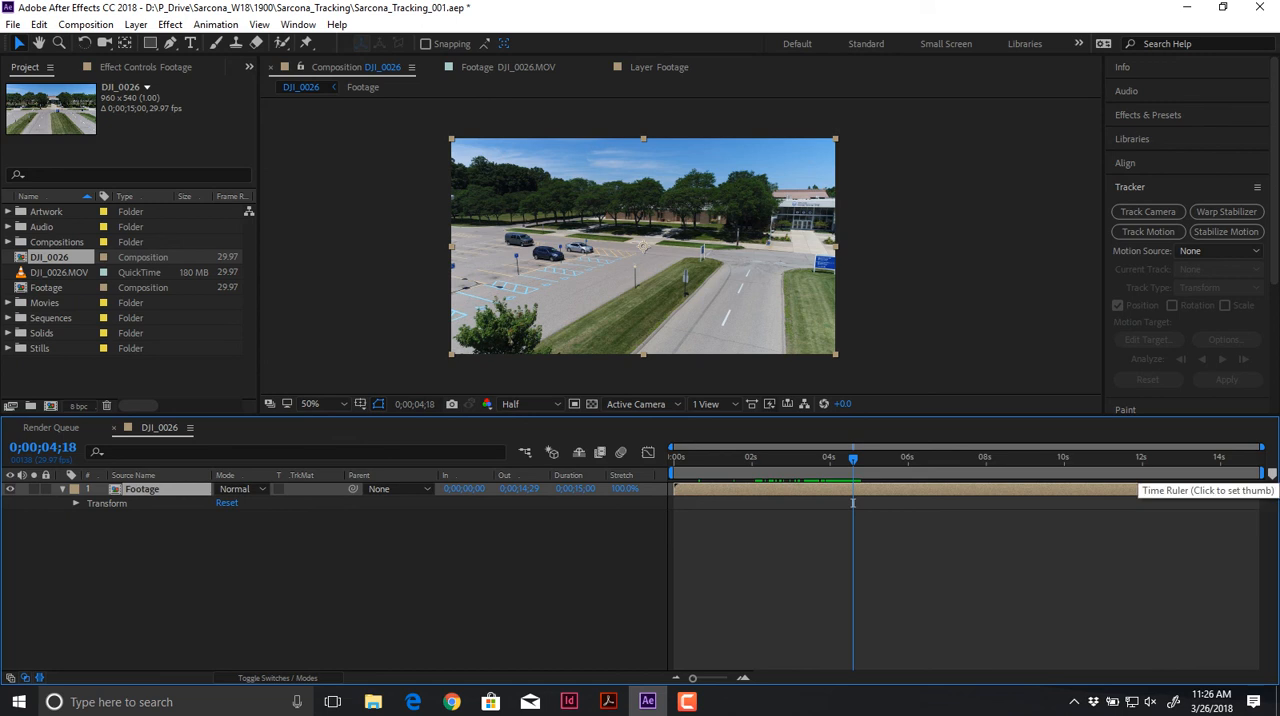
pyautogui.press('n')
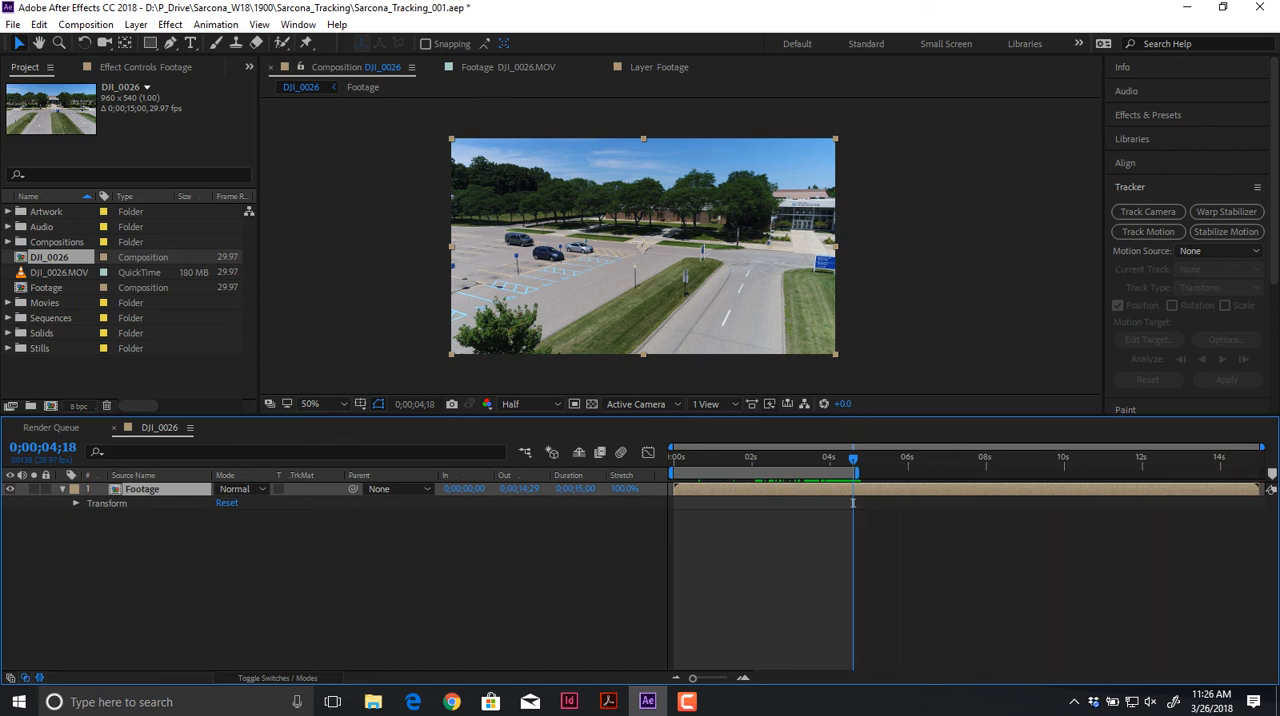
pyautogui.hotkey('alt', 'c')
pyautogui.press('Down')
pyautogui.press('Down')
pyautogui.press('Down')
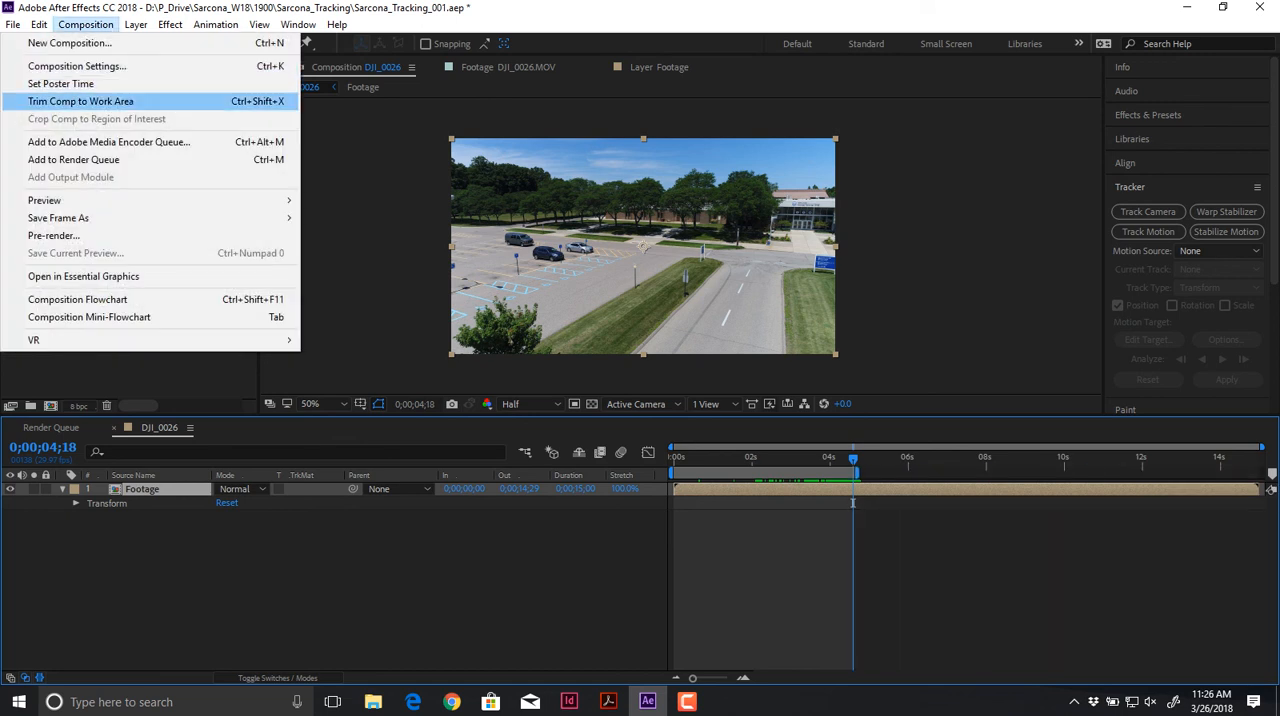
pyautogui.press('Return')
# Step: Preview the trimmed composition from its first frame
pyautogui.moveTo(1255, 502); pyautogui.dragTo(673, 502)
pyautogui.press('space')
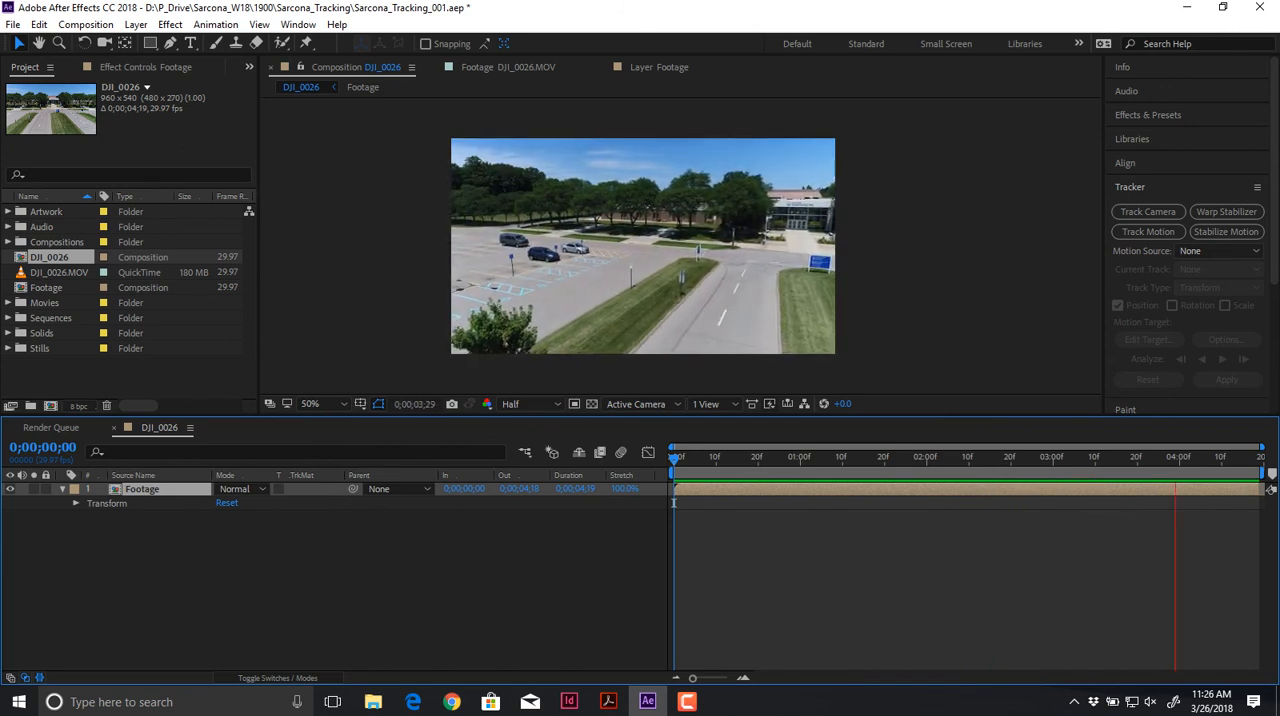
pyautogui.press('space')
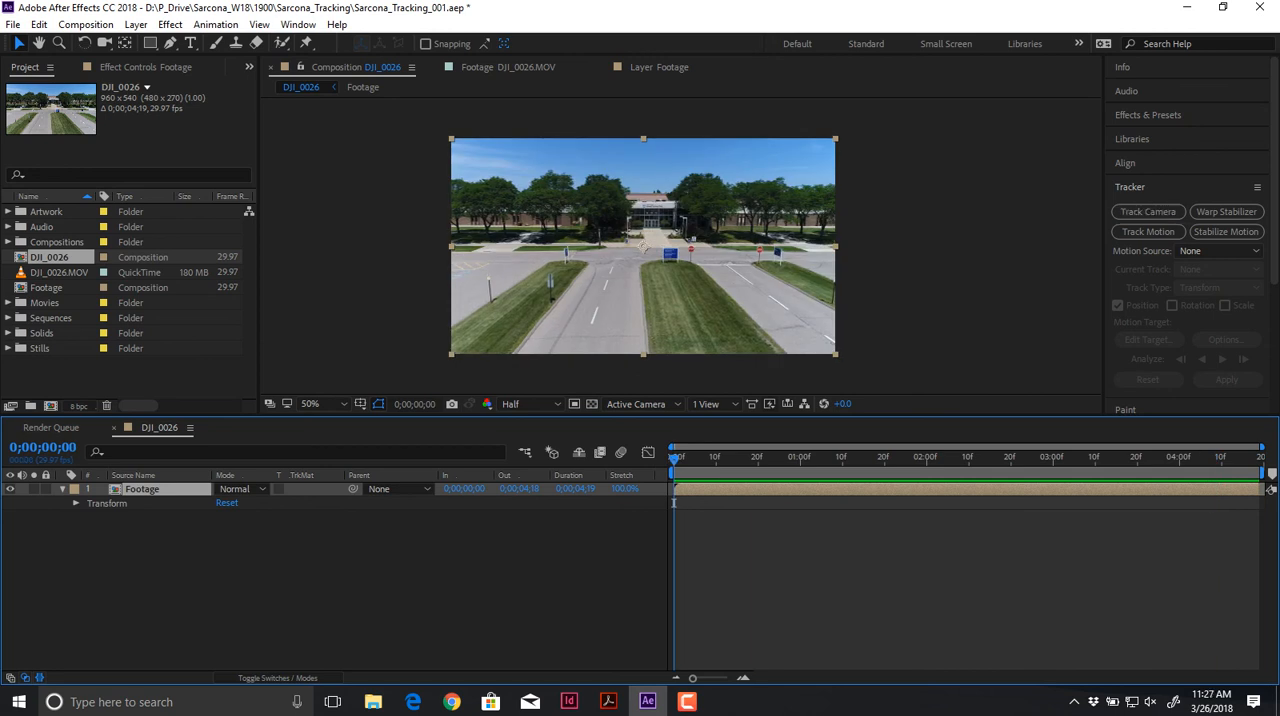
# Step: Run Track Camera on the Footage layer and expand the 3D Camera Tracker's Advanced settings
pyautogui.click(170, 24)
pyautogui.moveTo(135, 24)
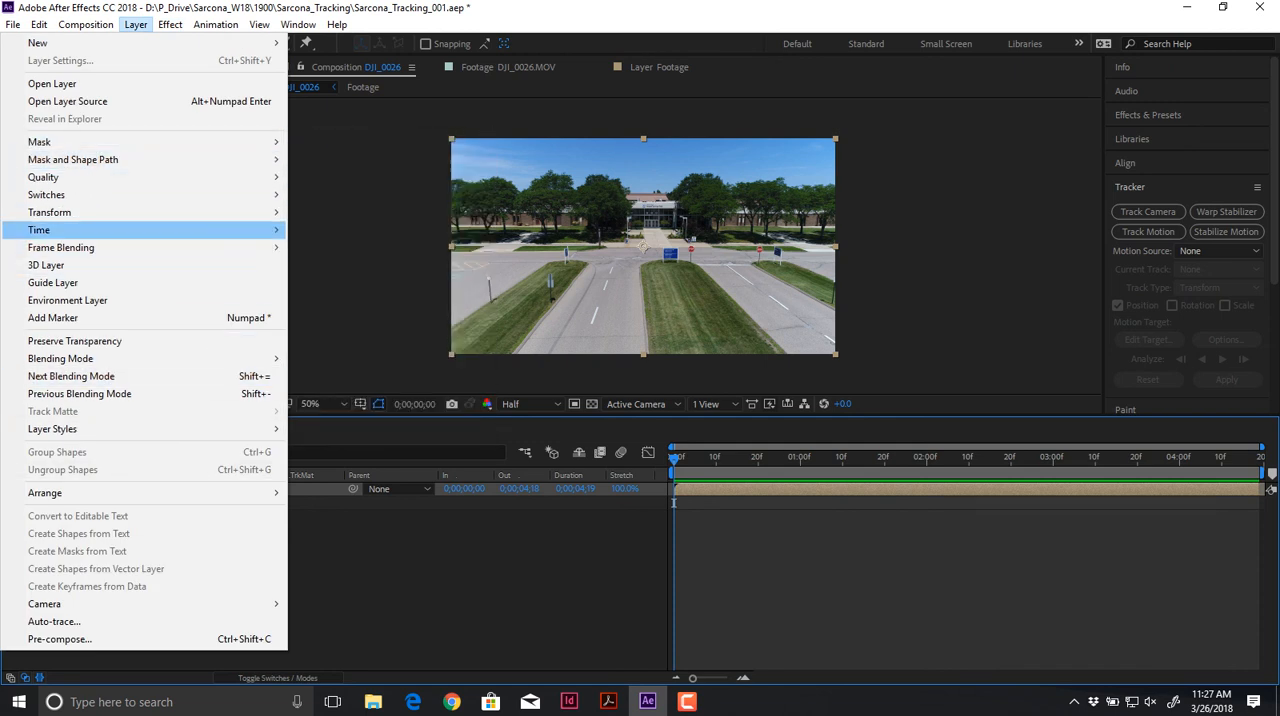
pyautogui.moveTo(60, 230)
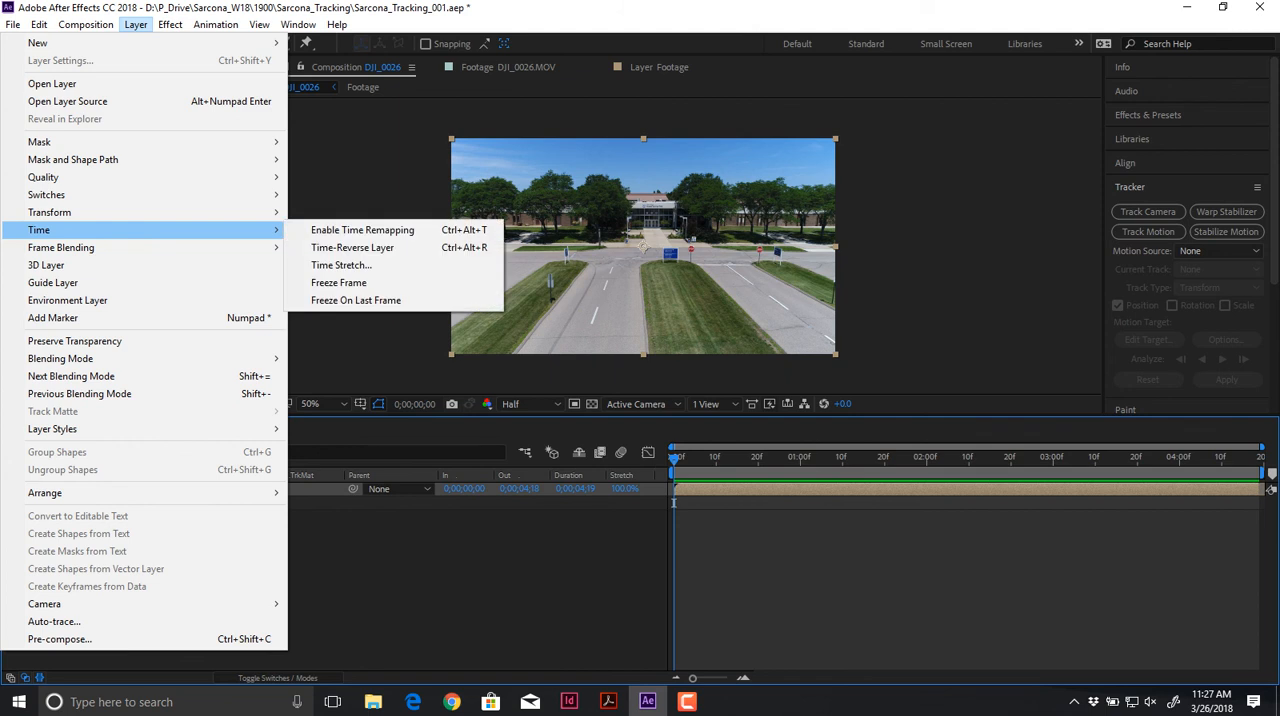
pyautogui.moveTo(216, 25)
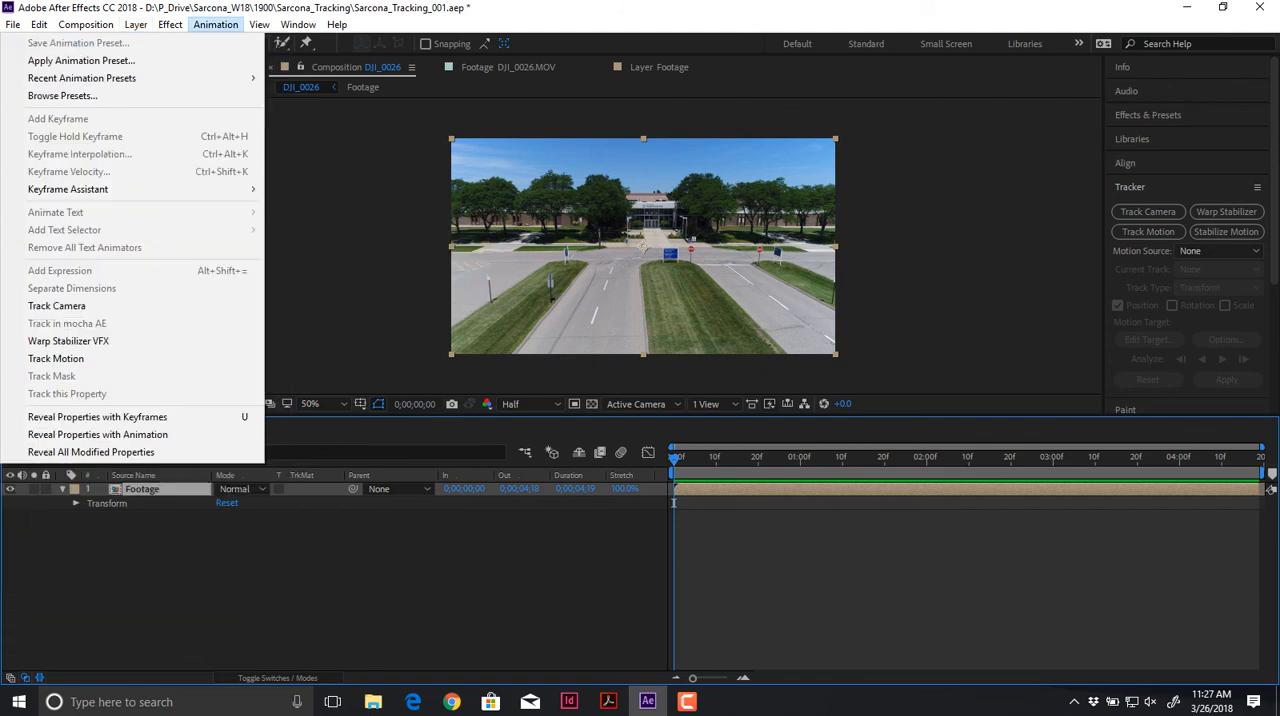
pyautogui.click(57, 306)
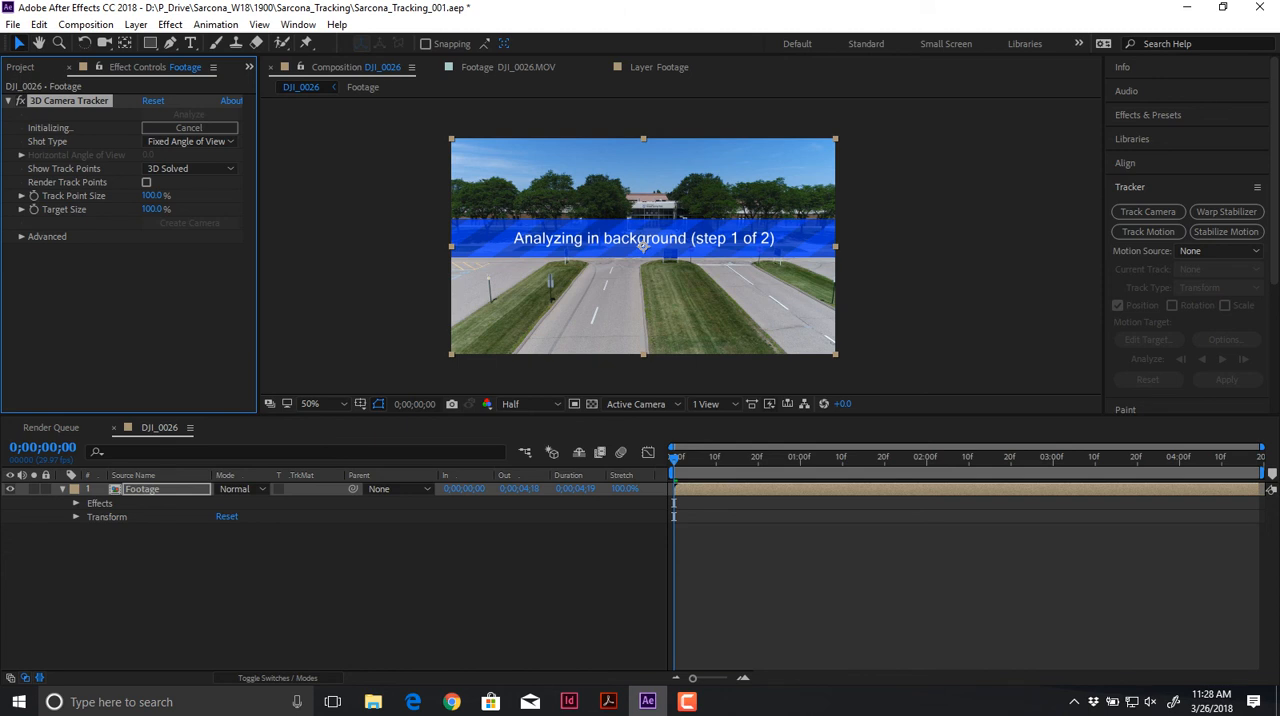
pyautogui.click(22, 237)
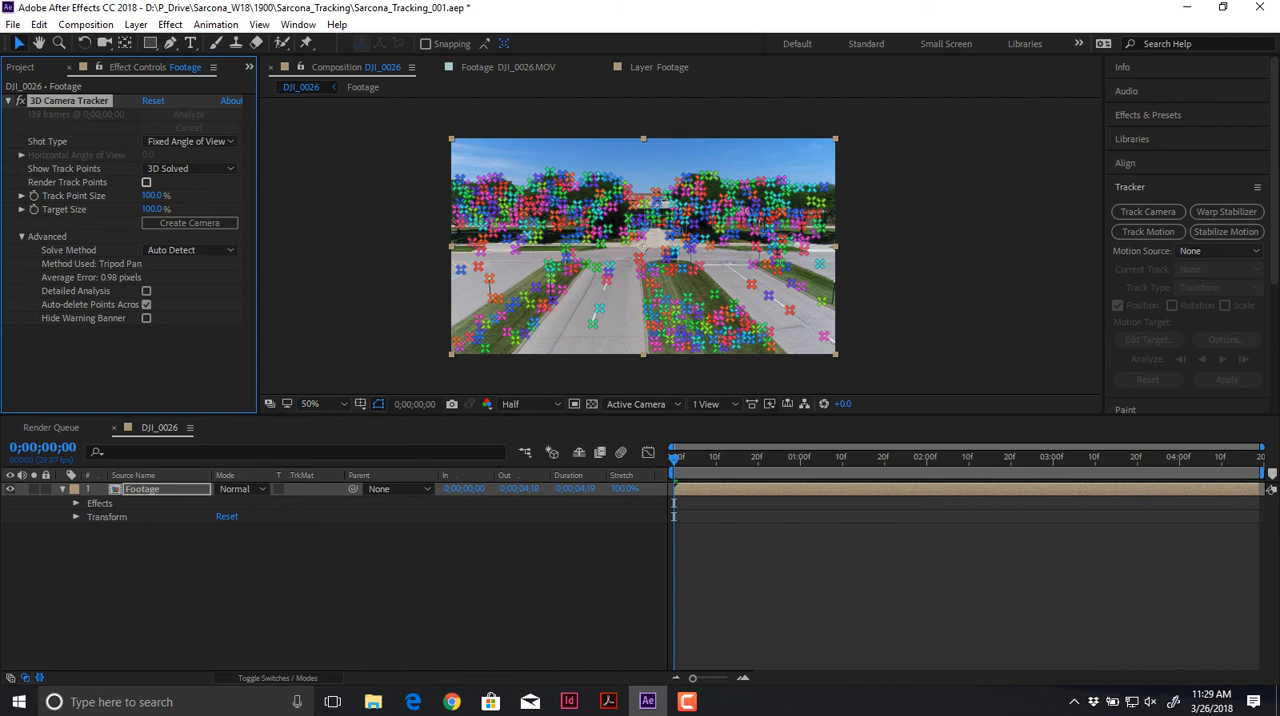
# Step: Play and scrub the Footage layer to check how the solved track points follow the scene
pyautogui.press('space')
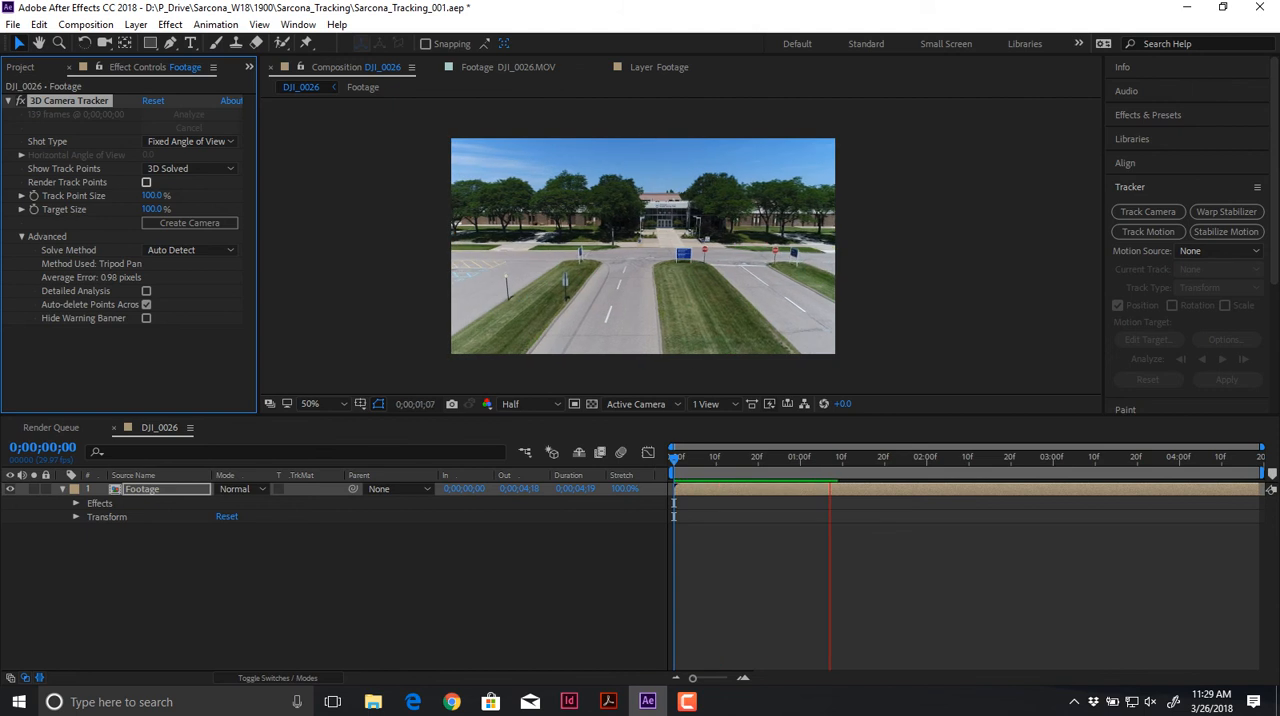
pyautogui.press('space')
pyautogui.moveTo(830, 459); pyautogui.dragTo(779, 459)
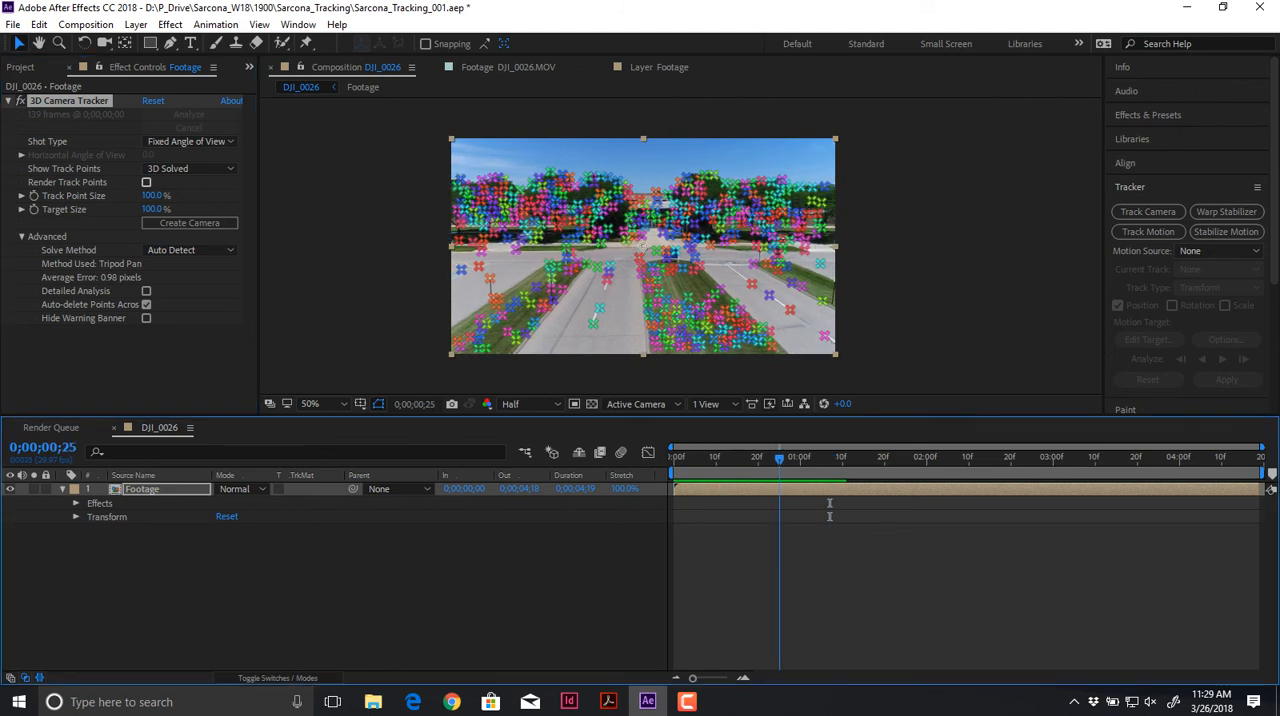
pyautogui.press('space')
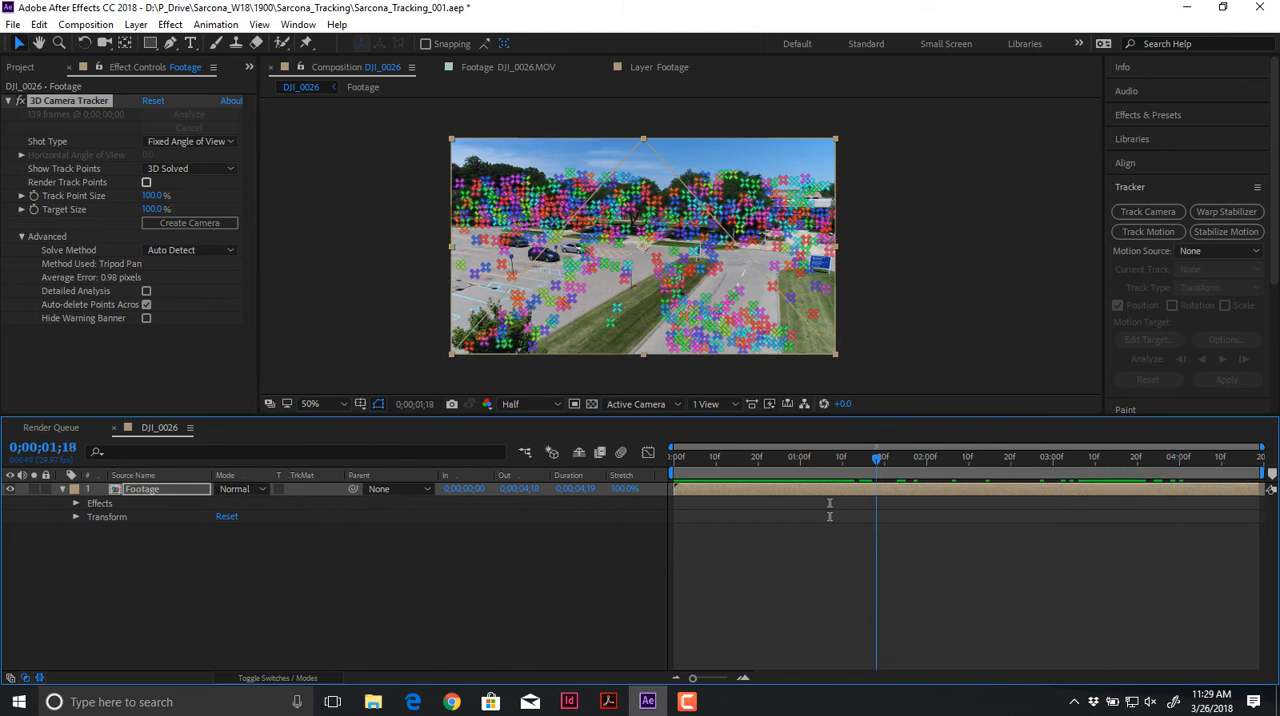
pyautogui.moveTo(876, 459); pyautogui.dragTo(770, 459)
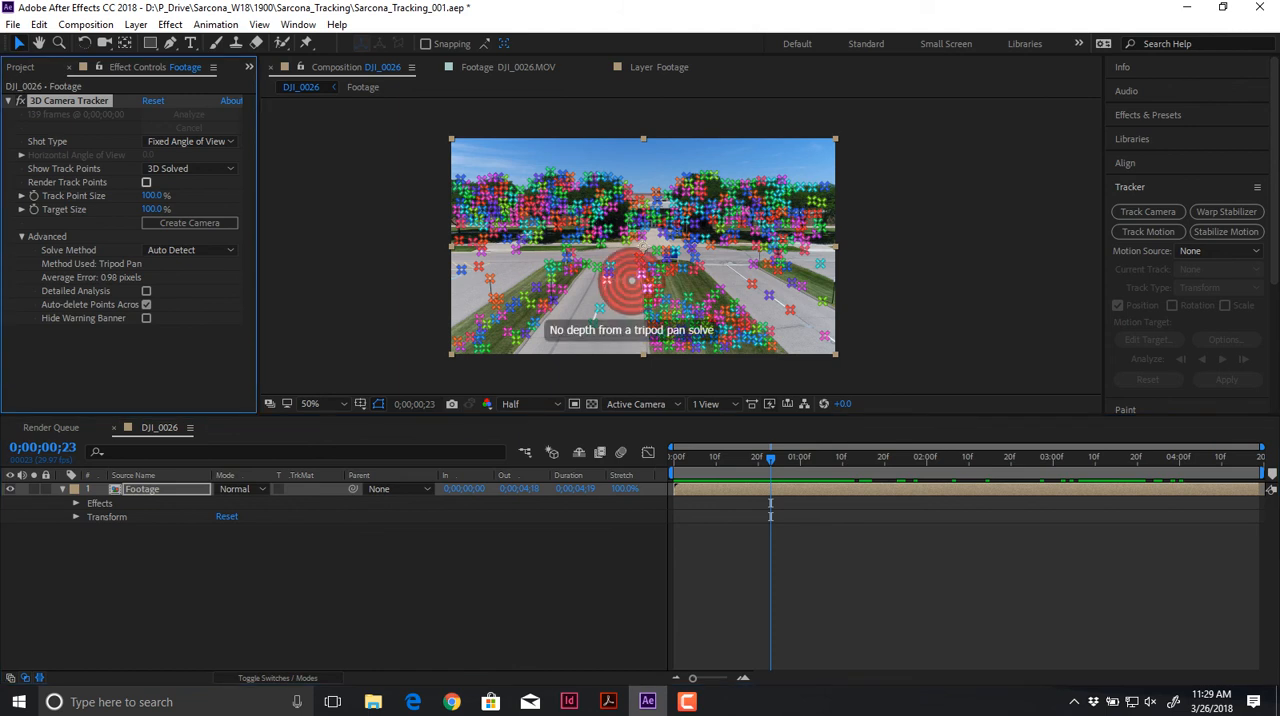
# Step: Select three track points on the road between the grass strips and create a text layer and camera from them
pyautogui.scroll(1, 632, 301)
pyautogui.moveTo(579, 302); pyautogui.dragTo(691, 207)
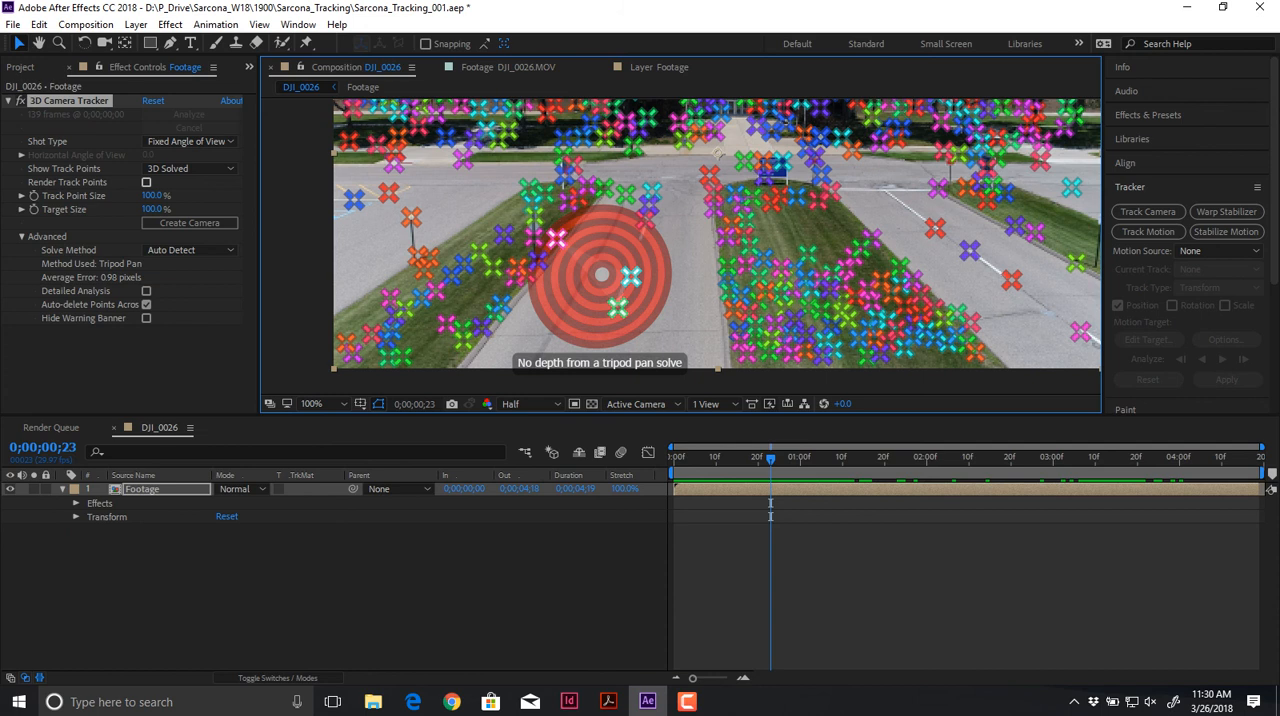
pyautogui.scroll(4, 602, 275)
pyautogui.rightClick(605, 272)
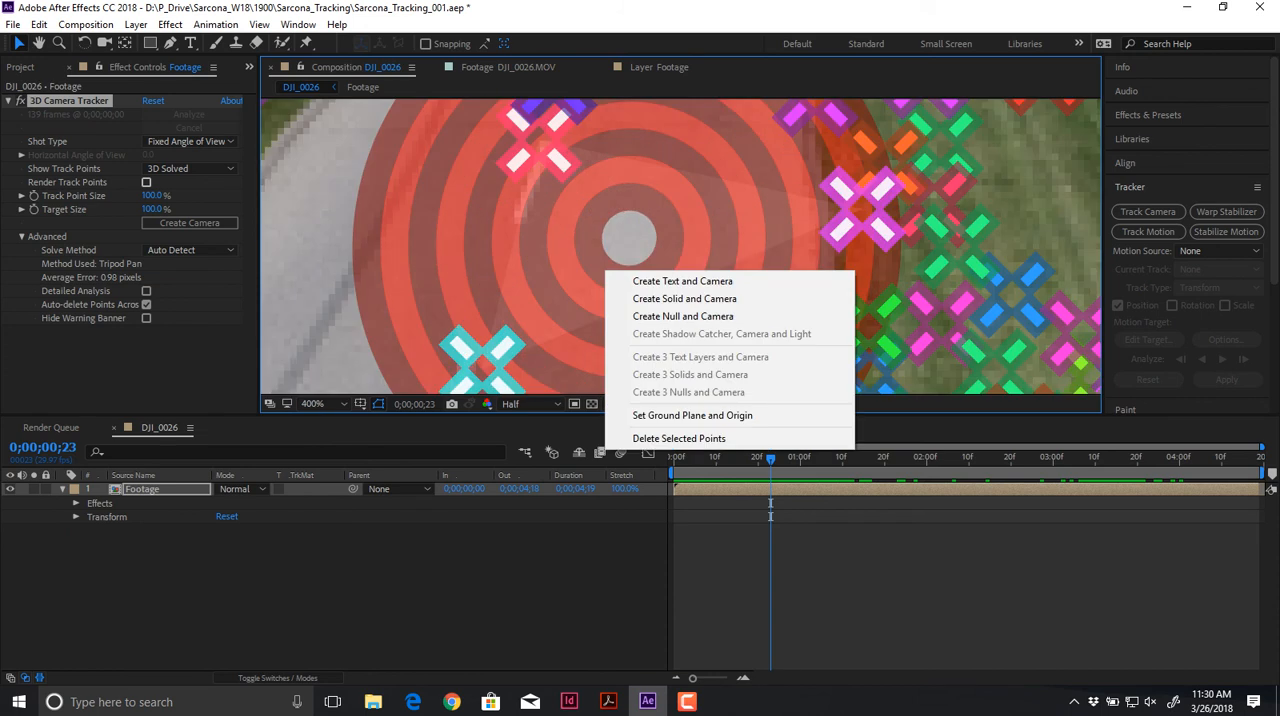
pyautogui.click(502, 258)
pyautogui.scroll(-1, 502, 258)
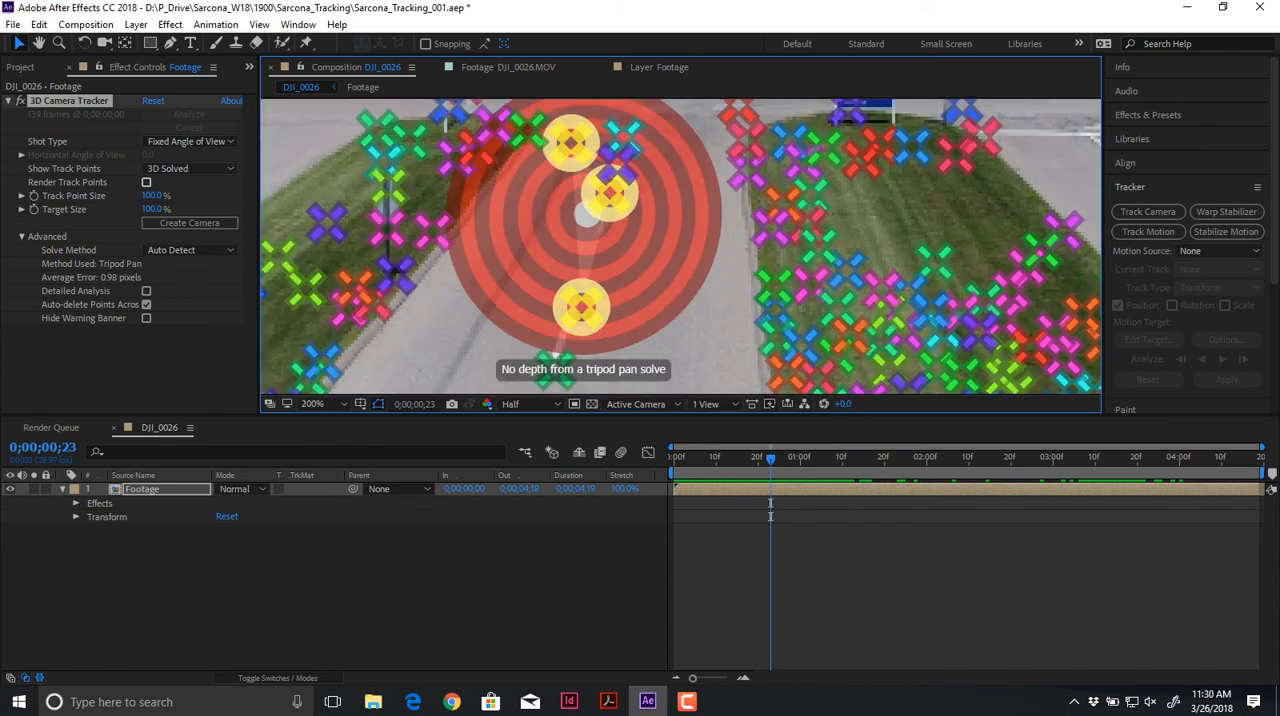
pyautogui.rightClick(563, 227)
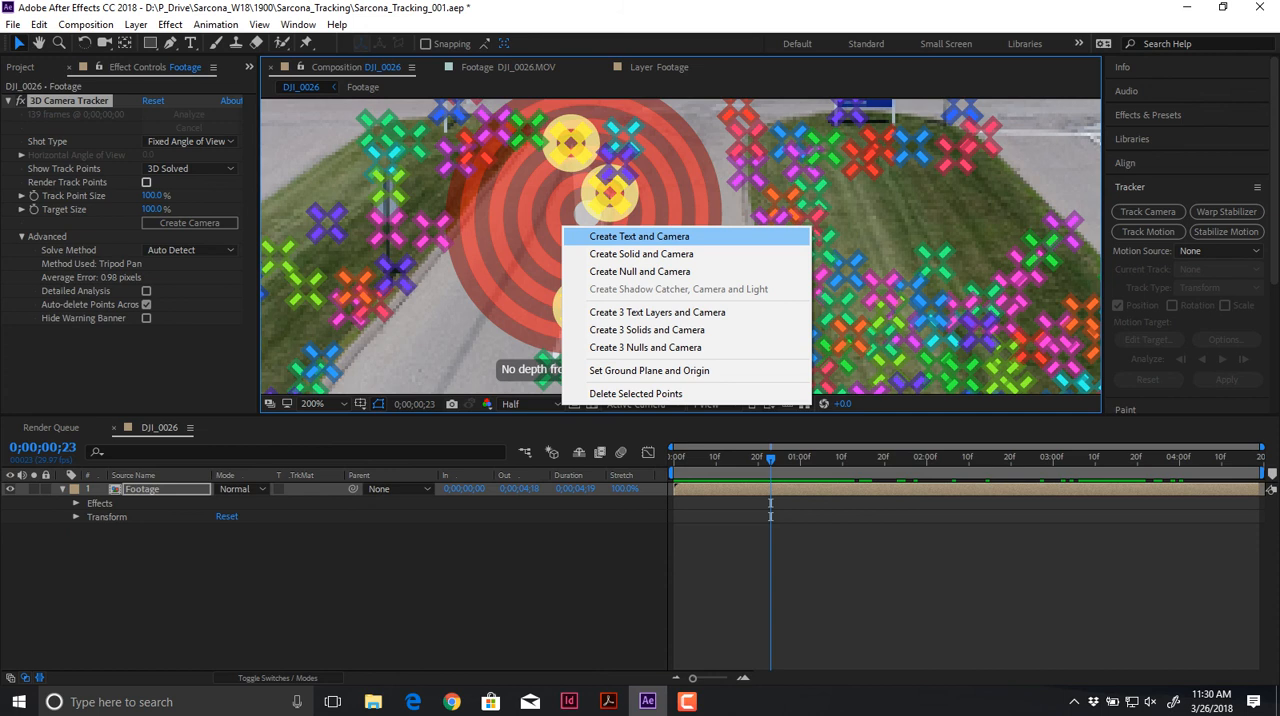
pyautogui.click(639, 236)
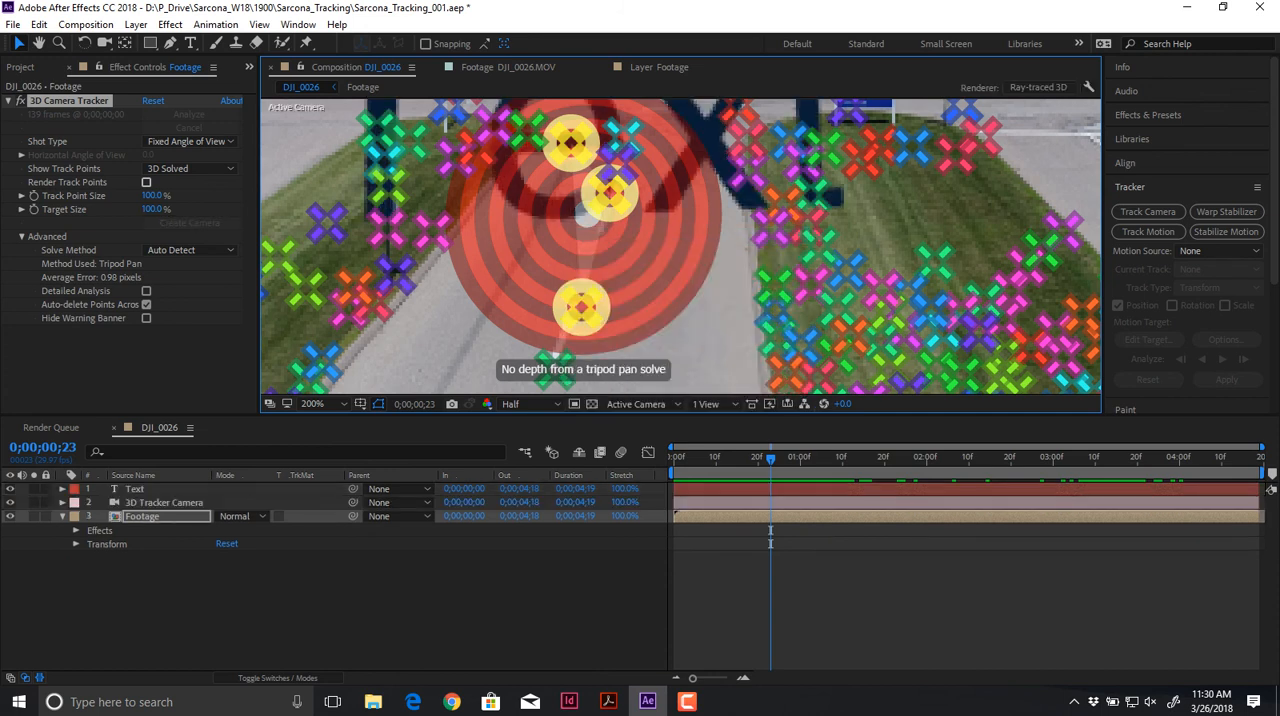
# Step: Change the Text layer's fill color to a light blue by raising its brightness
pyautogui.click(440, 598)
pyautogui.scroll(-1, 640, 300)
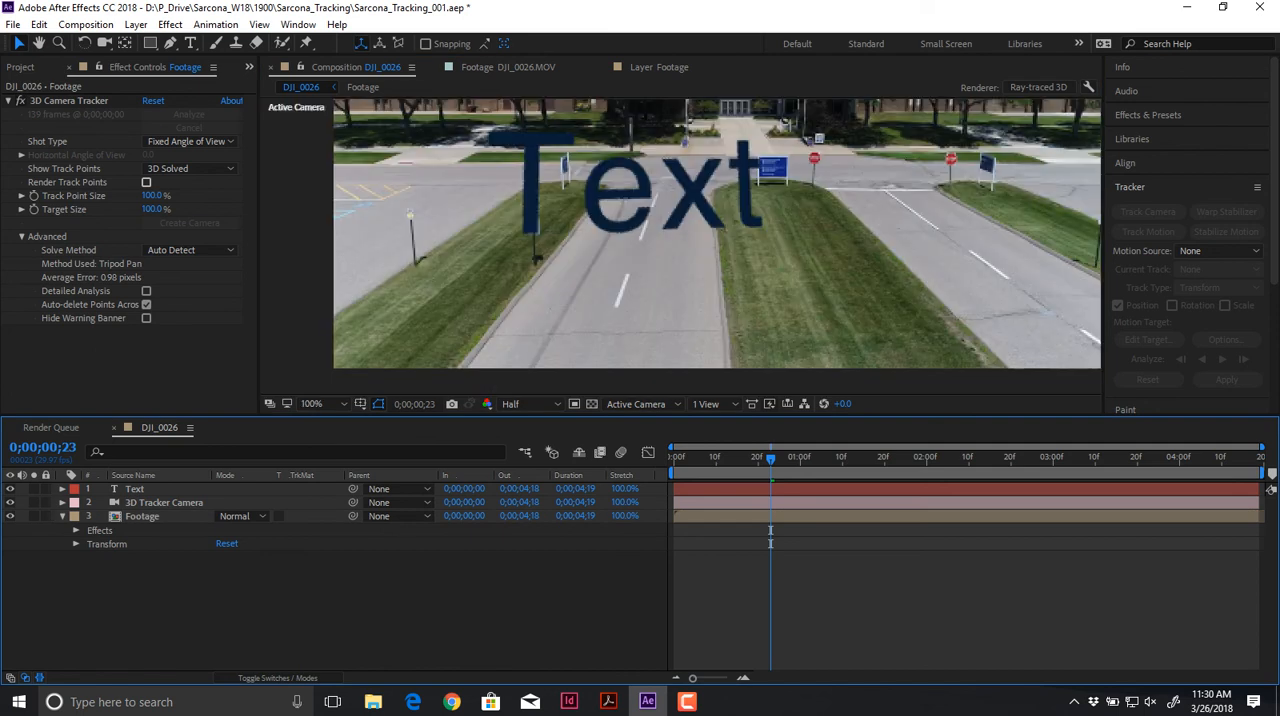
pyautogui.press(',')
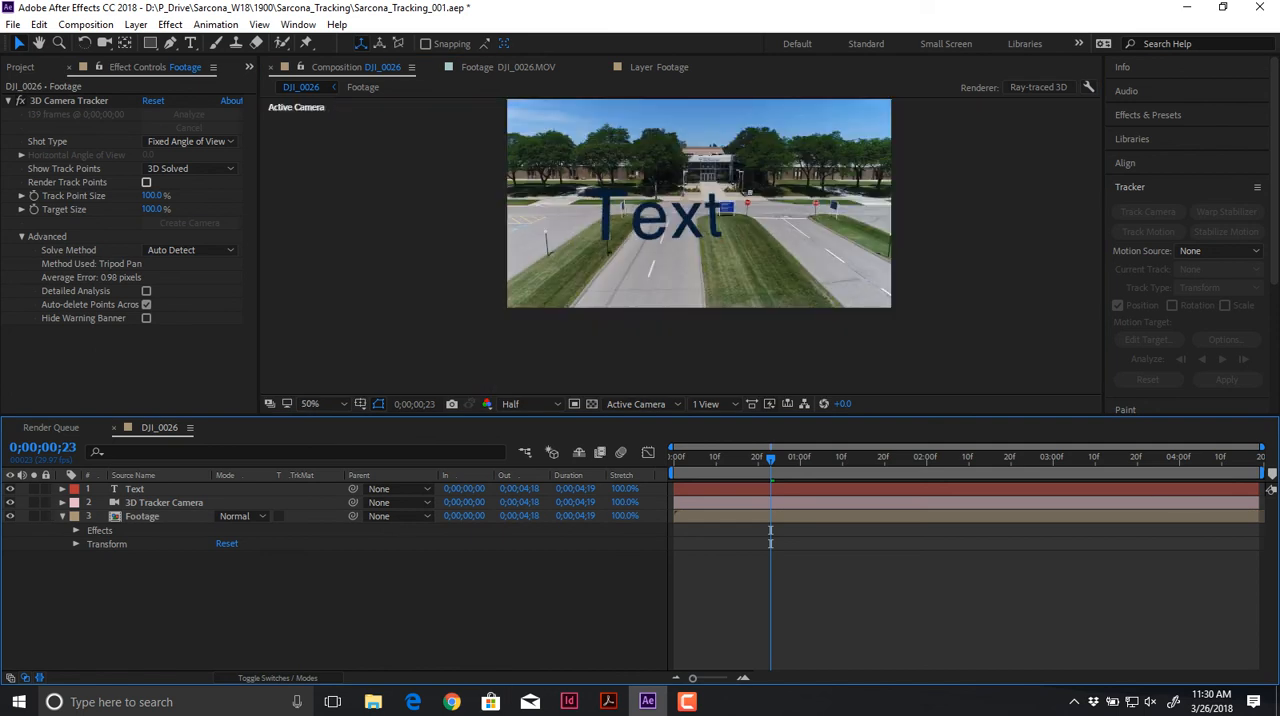
pyautogui.click(136, 489)
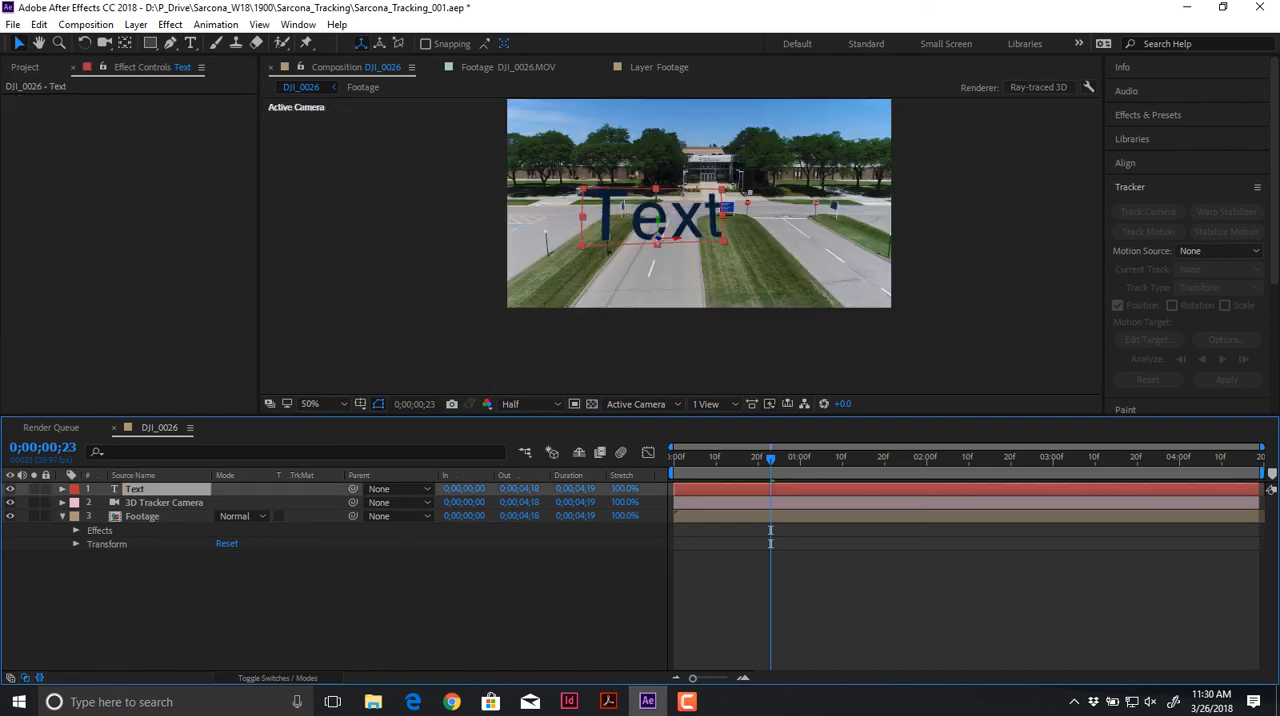
pyautogui.scroll(-5, 1190, 240)
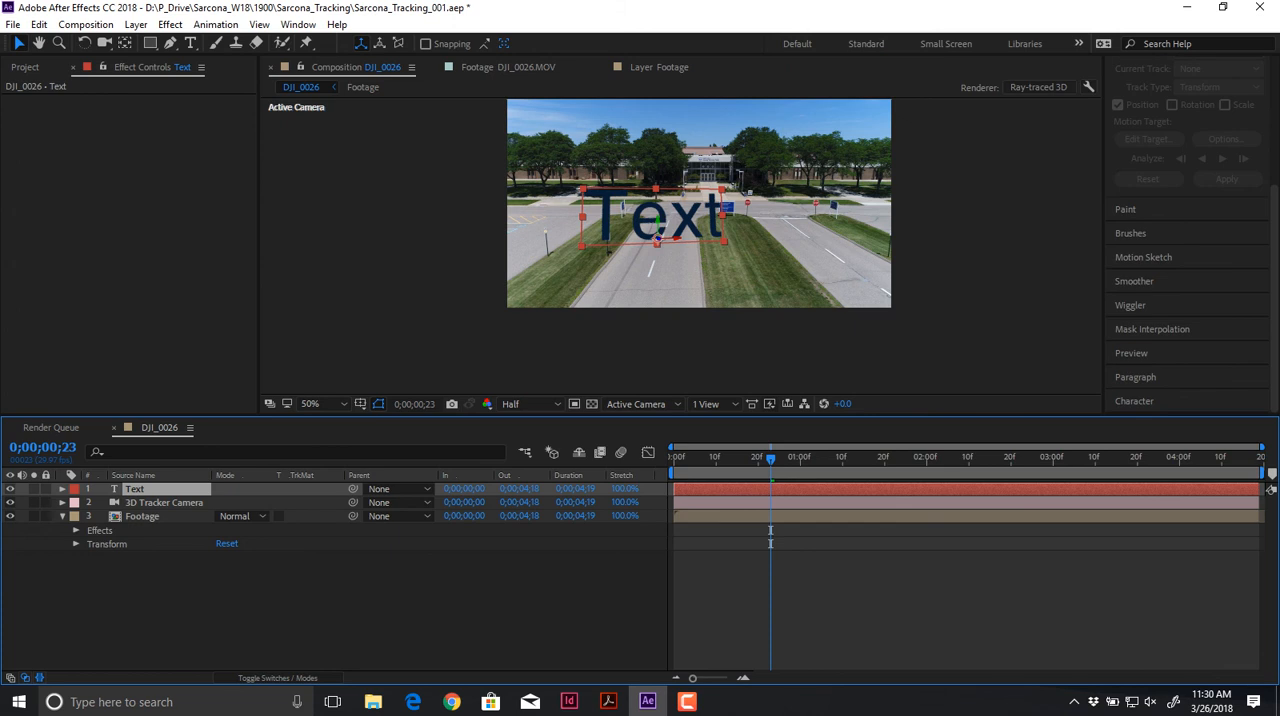
pyautogui.click(1134, 401)
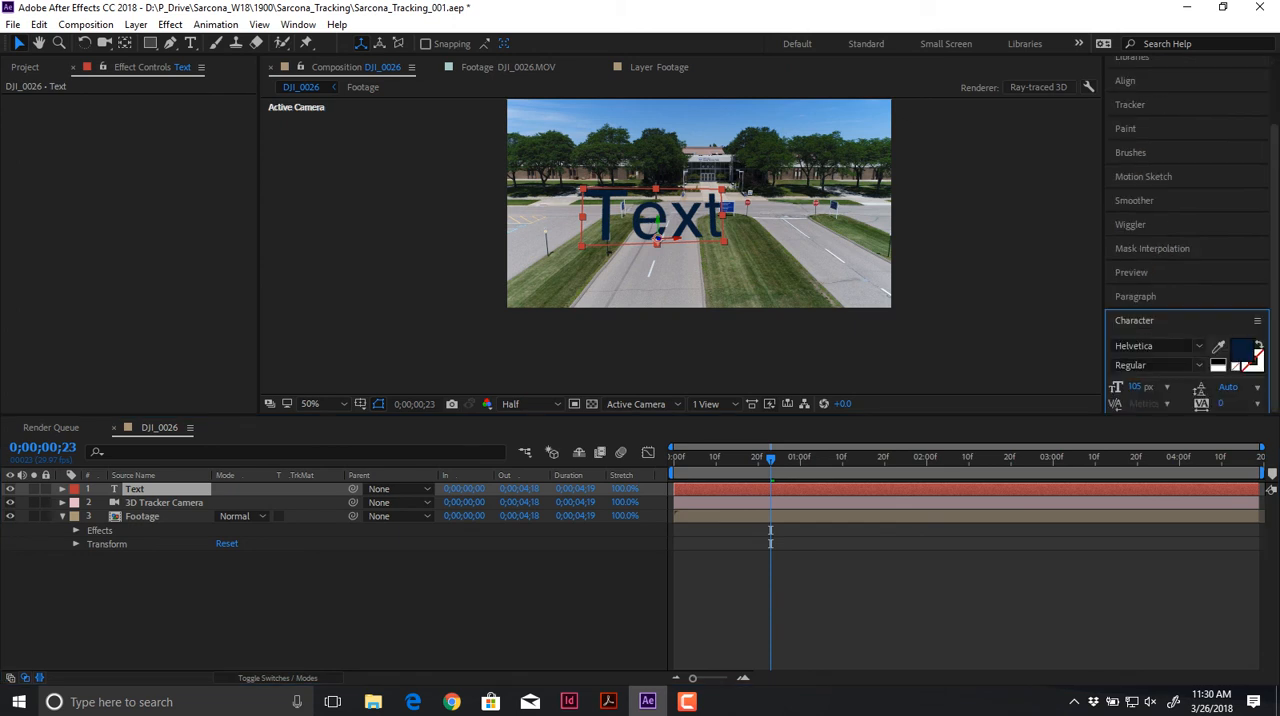
pyautogui.click(1243, 350)
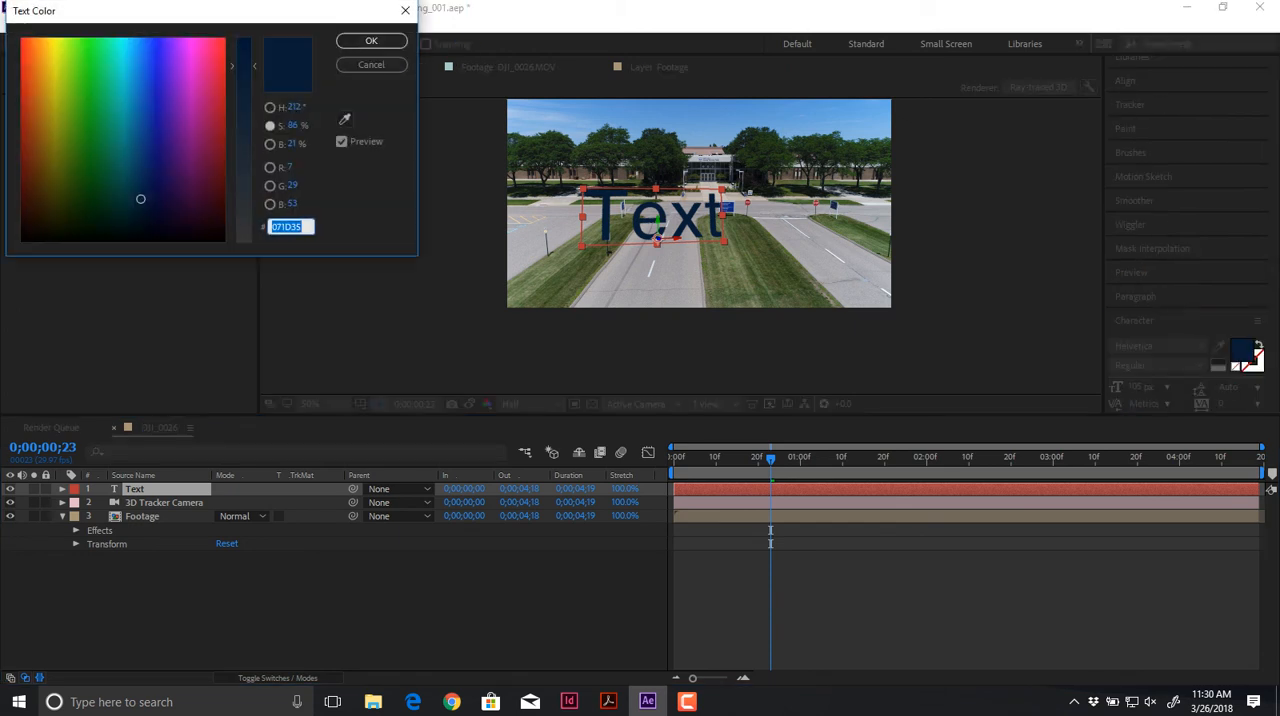
pyautogui.click(269, 125)
pyautogui.click(270, 144)
pyautogui.moveTo(244, 197); pyautogui.dragTo(244, 56)
pyautogui.click(371, 40)
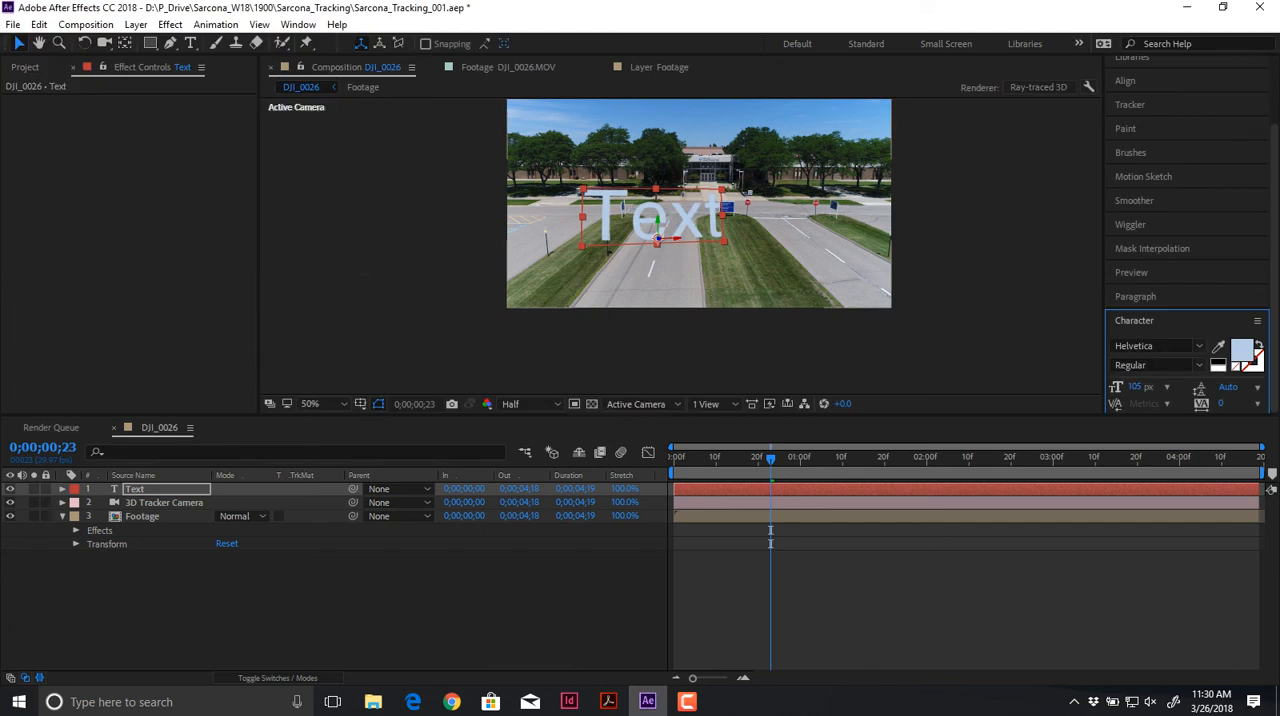
# Step: Preview the composition from its first frame to check how the recolored text follows the road
pyautogui.click(770, 530)
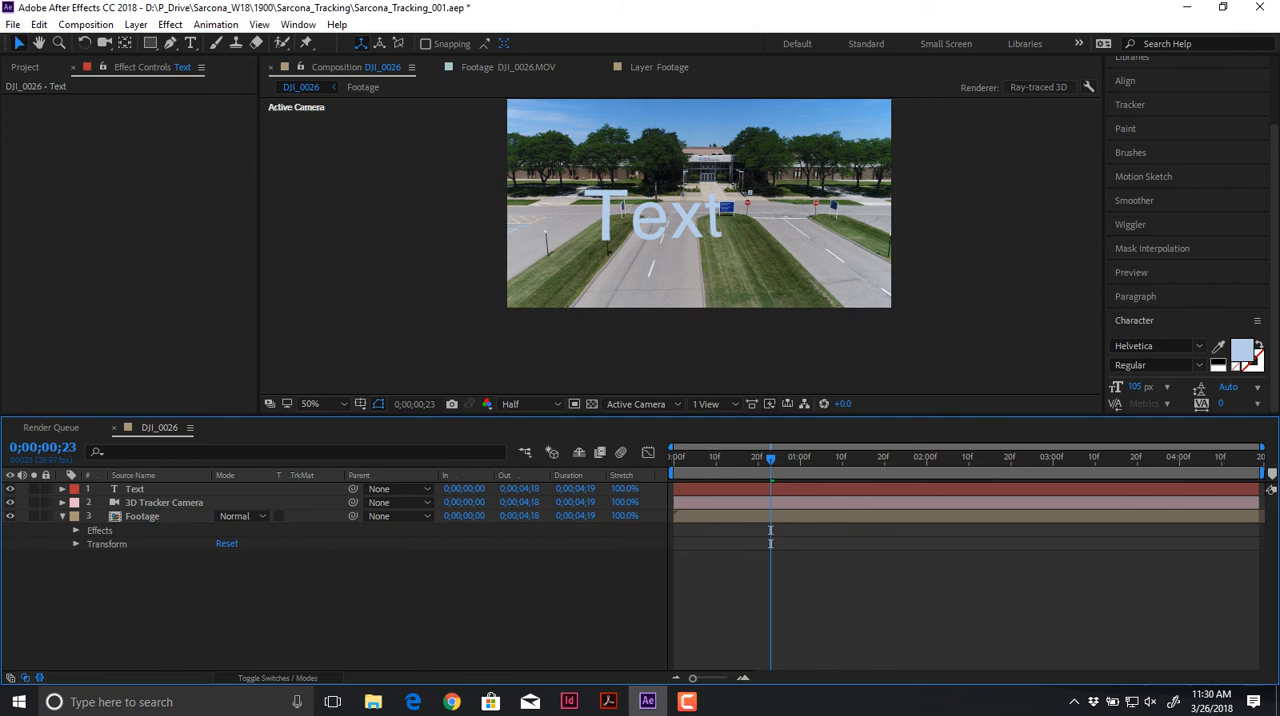
pyautogui.press('Home')
pyautogui.press('space')
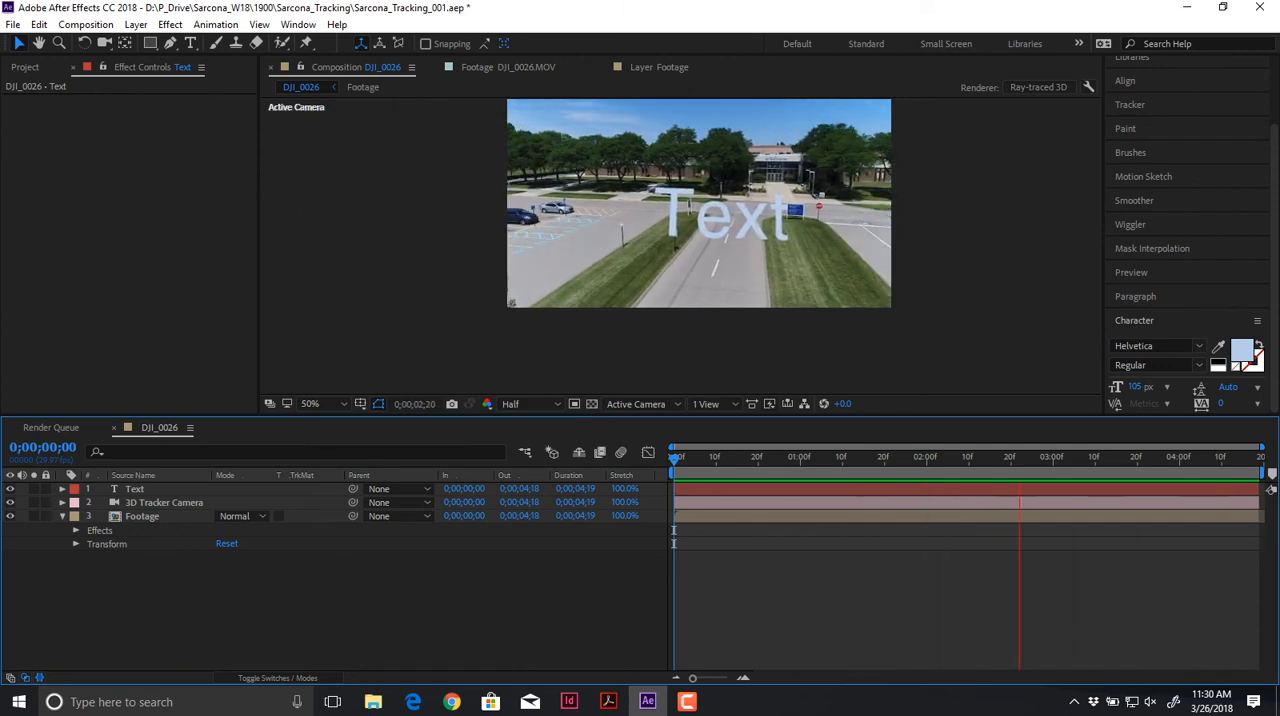
pyautogui.press('space')
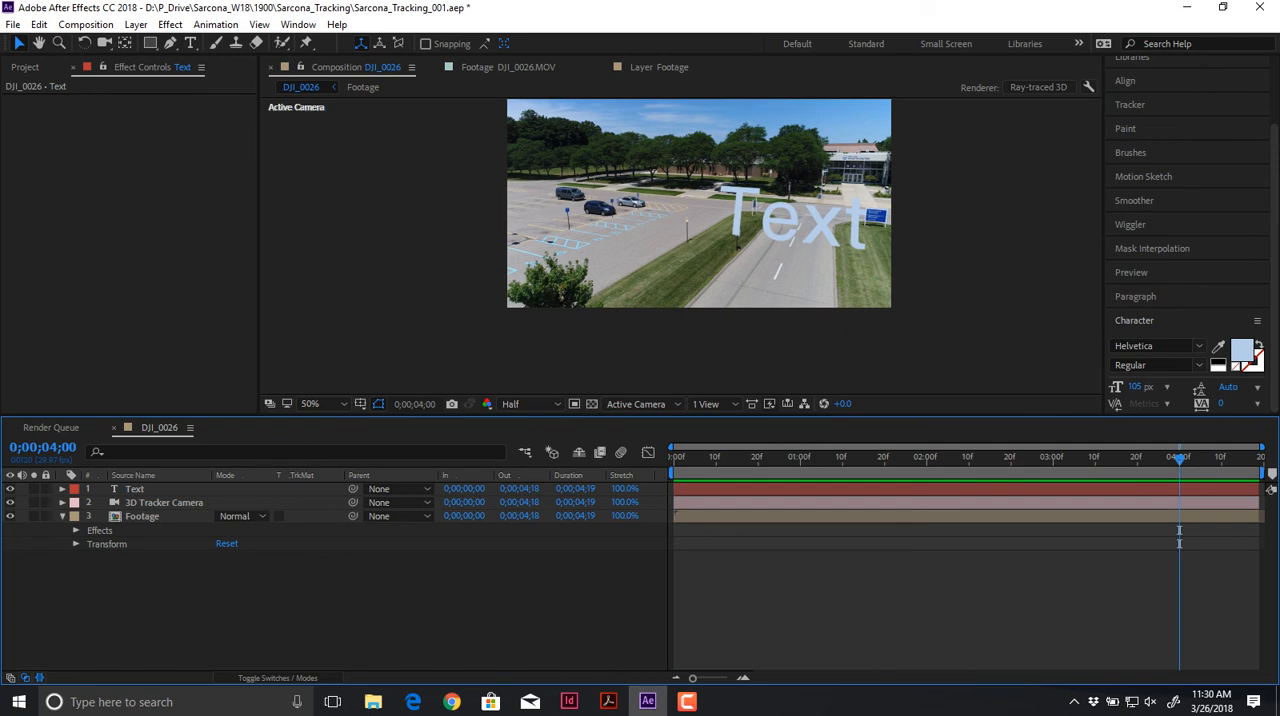
# Step: Show the Footage layer's track points at 0;00;04;00 and check what can be created from a target in the parking lot
pyautogui.click(135, 489)
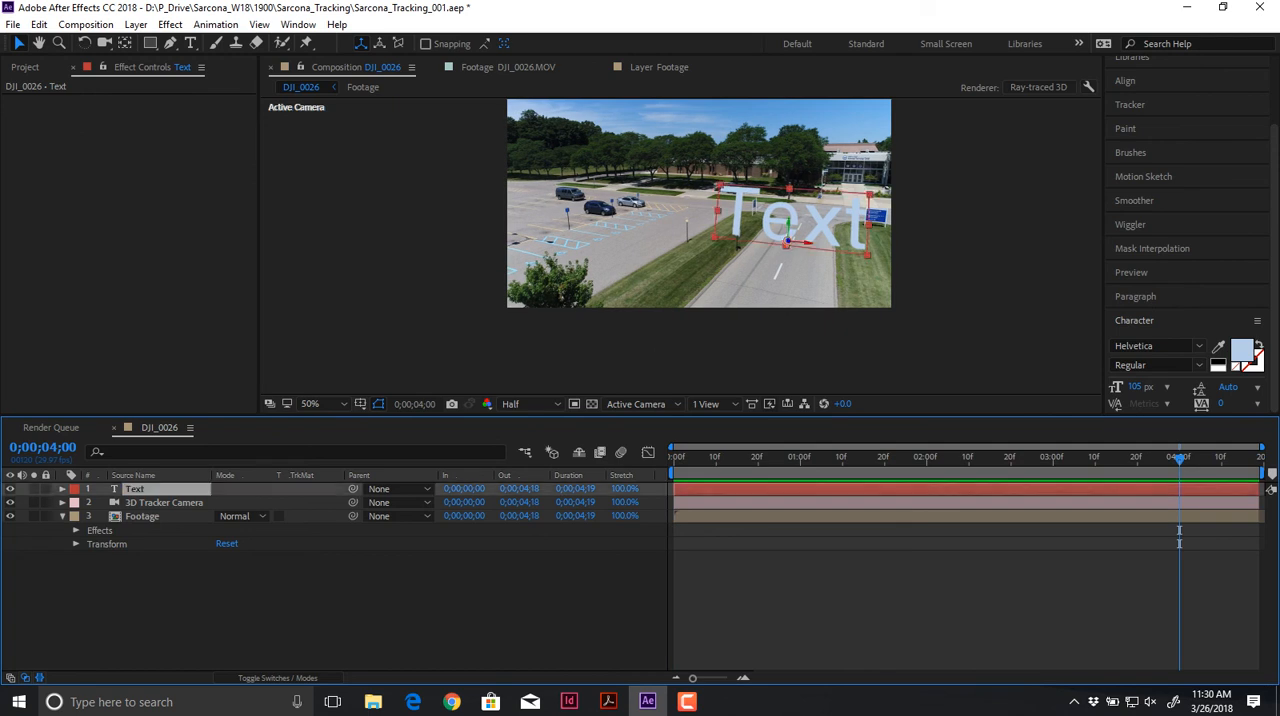
pyautogui.click(142, 516)
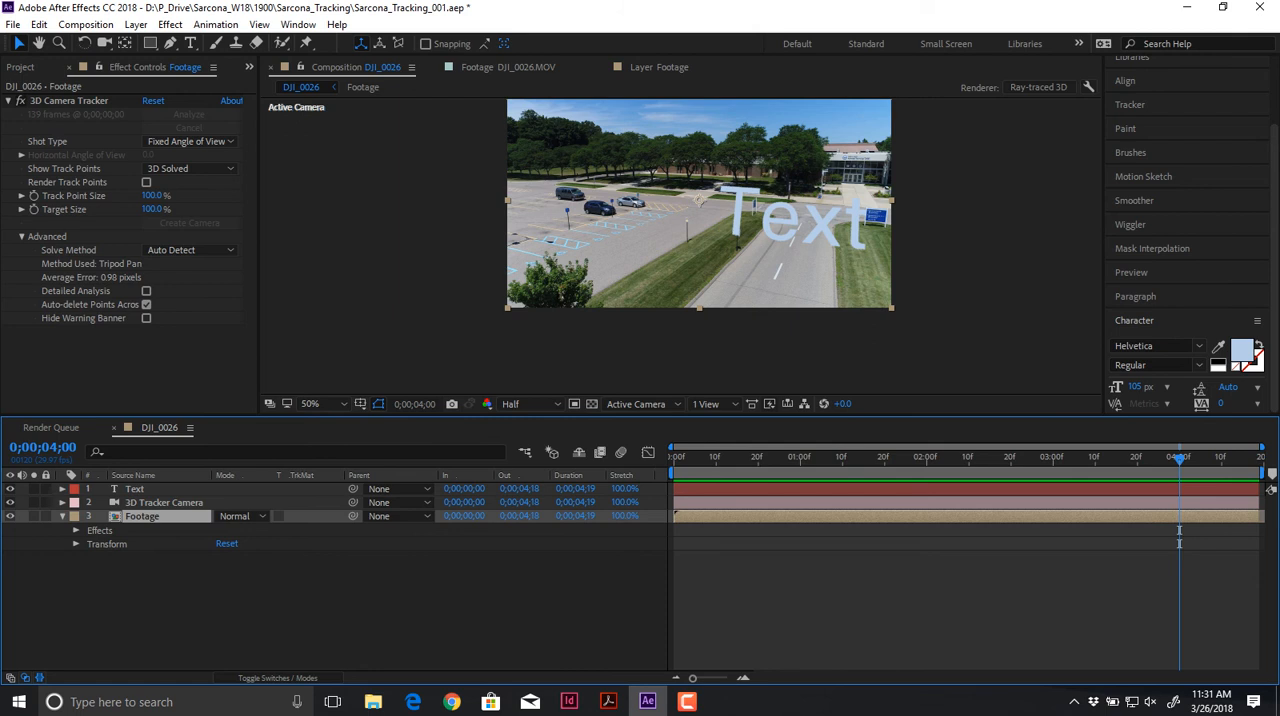
pyautogui.click(68, 101)
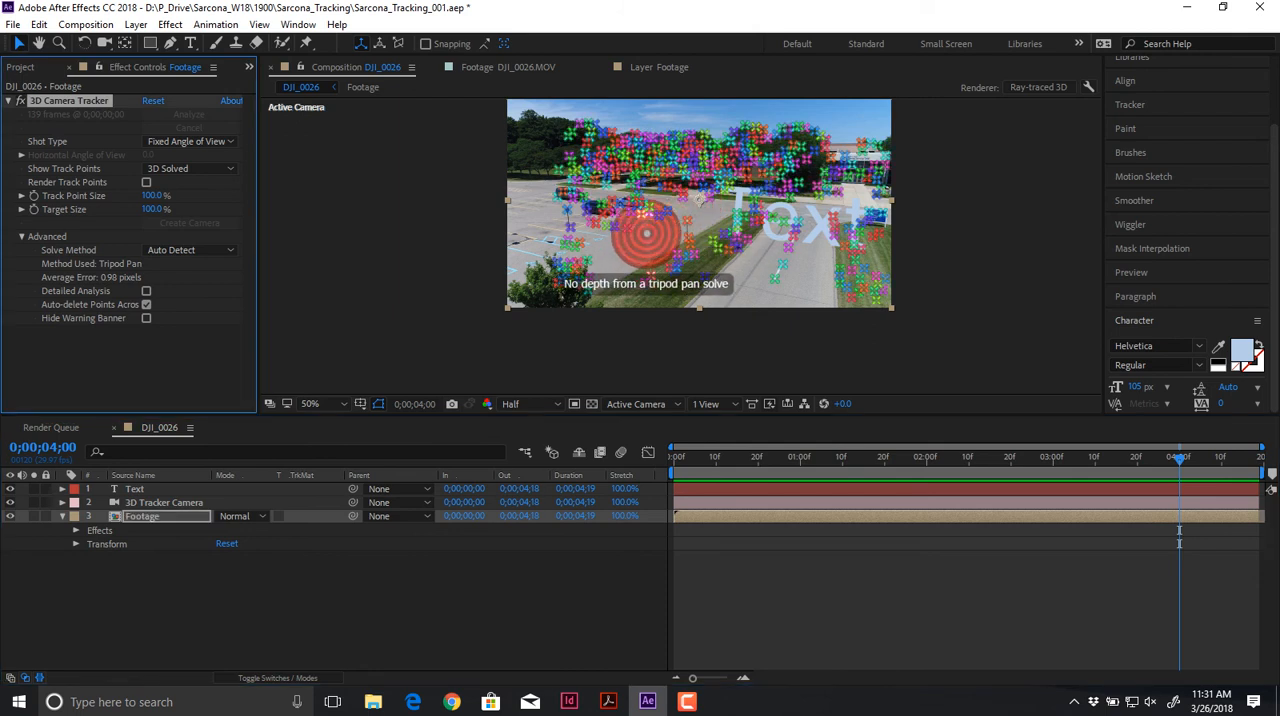
pyautogui.rightClick(646, 233)
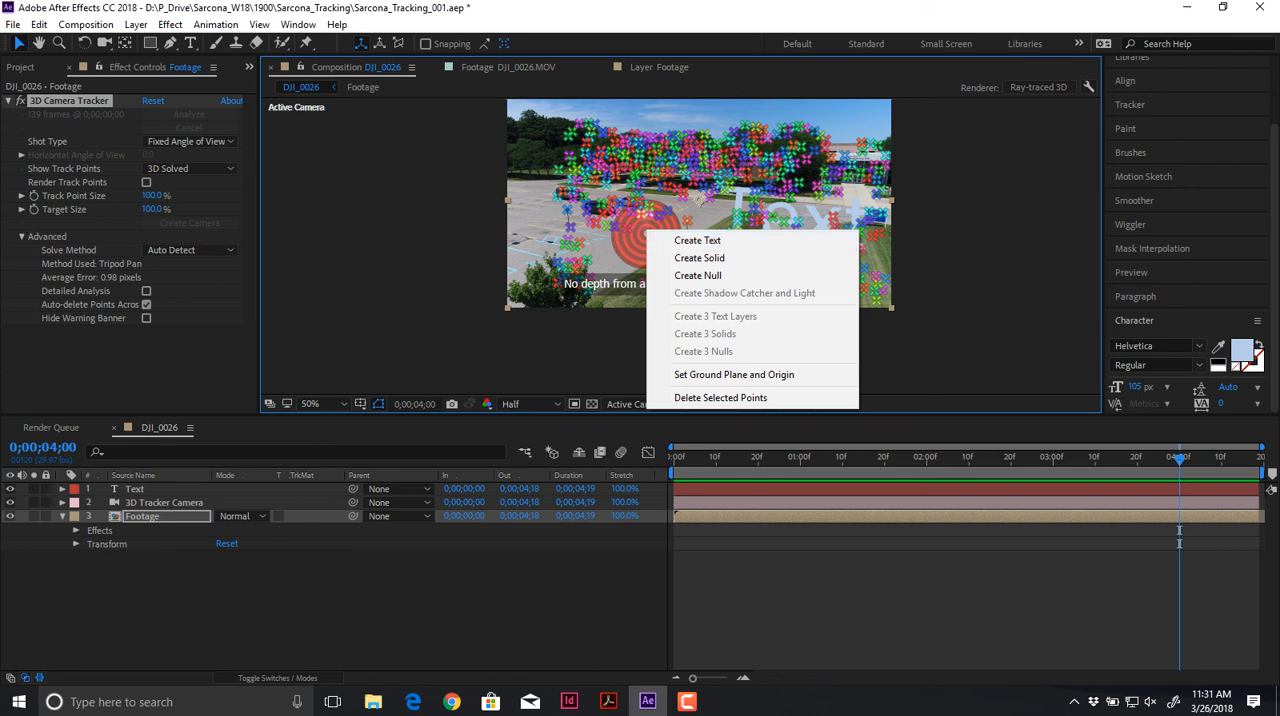
pyautogui.click(590, 600)
# Step: Play the composition in the Front view to inspect the tracked camera's motion, and return to the Active Camera view
pyautogui.click(715, 404)
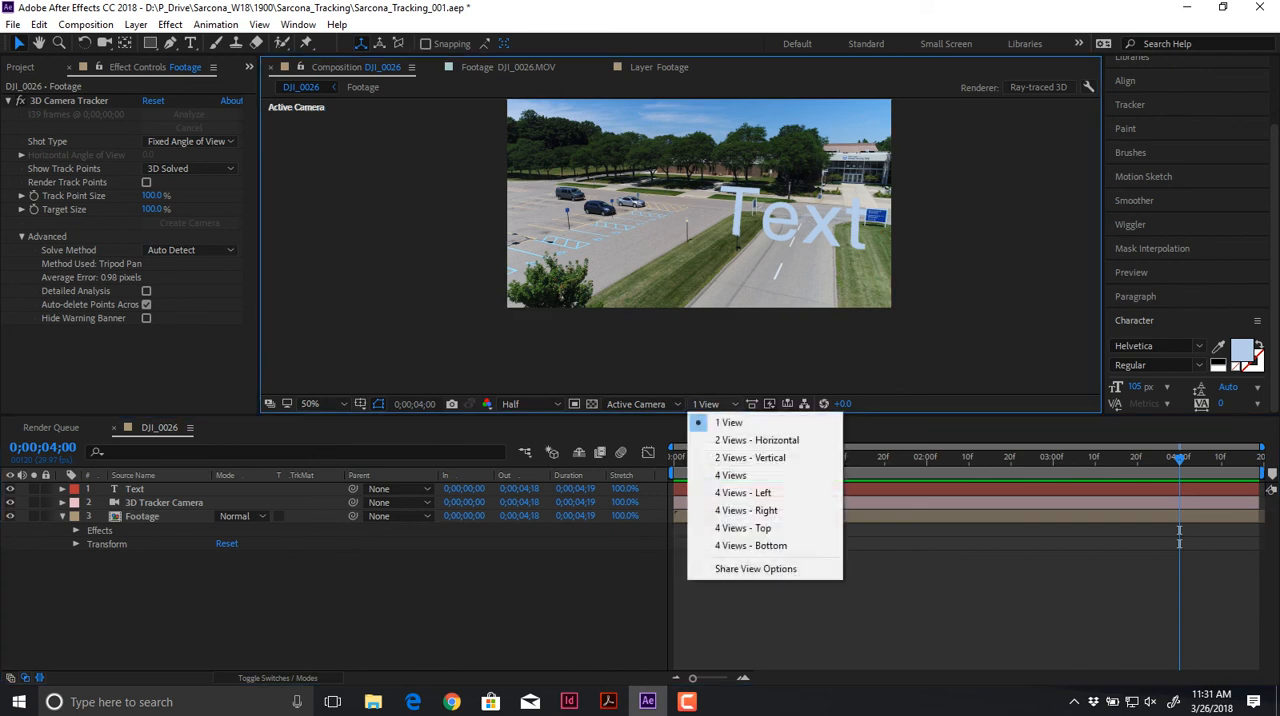
pyautogui.click(636, 404)
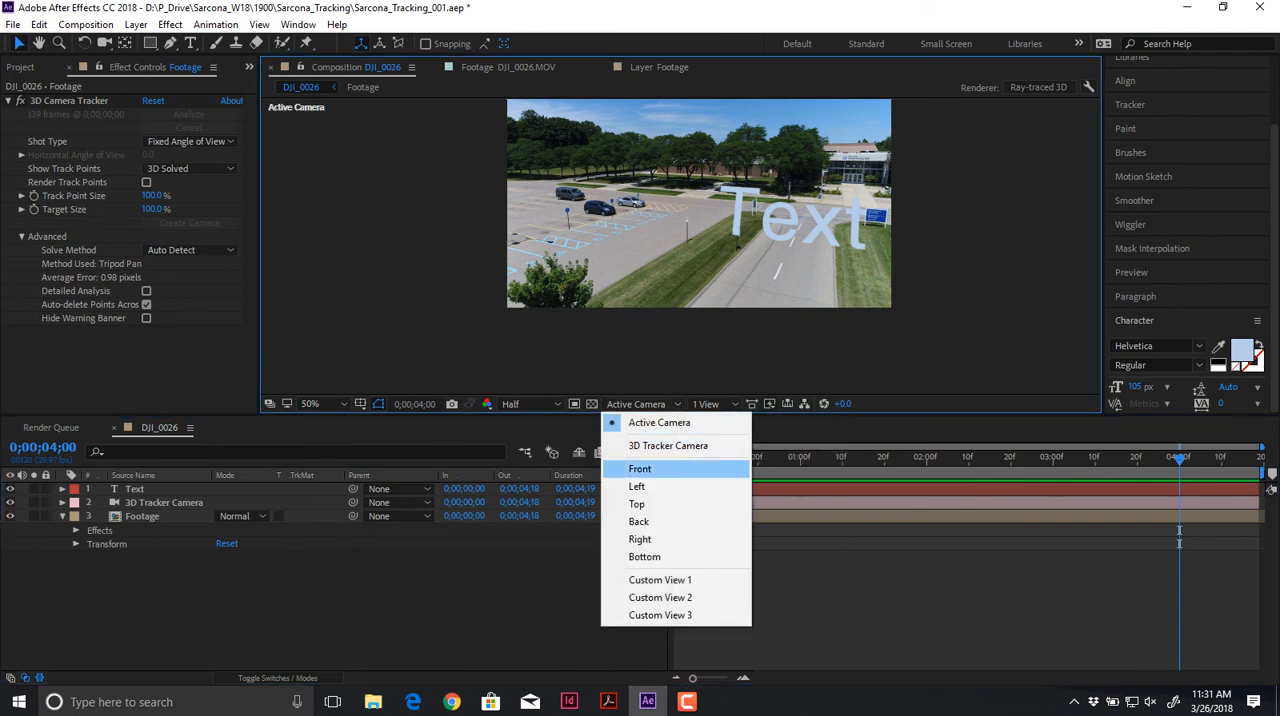
pyautogui.click(640, 468)
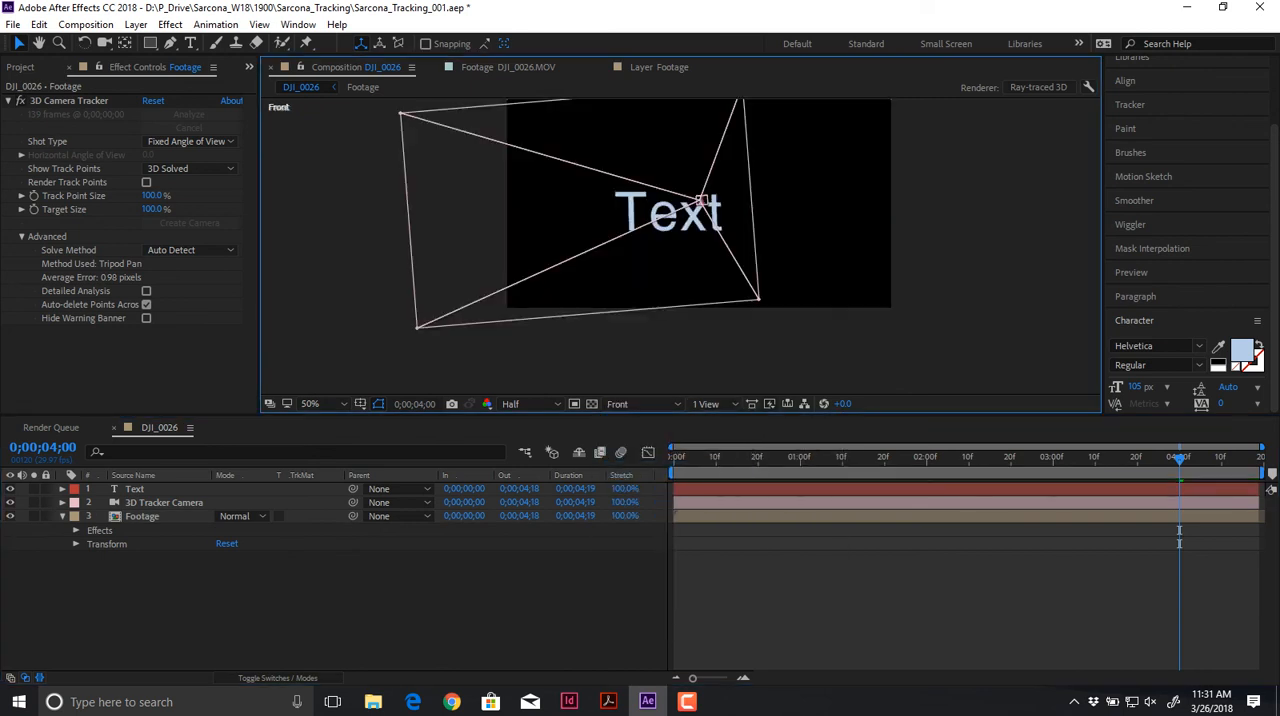
pyautogui.press('space')
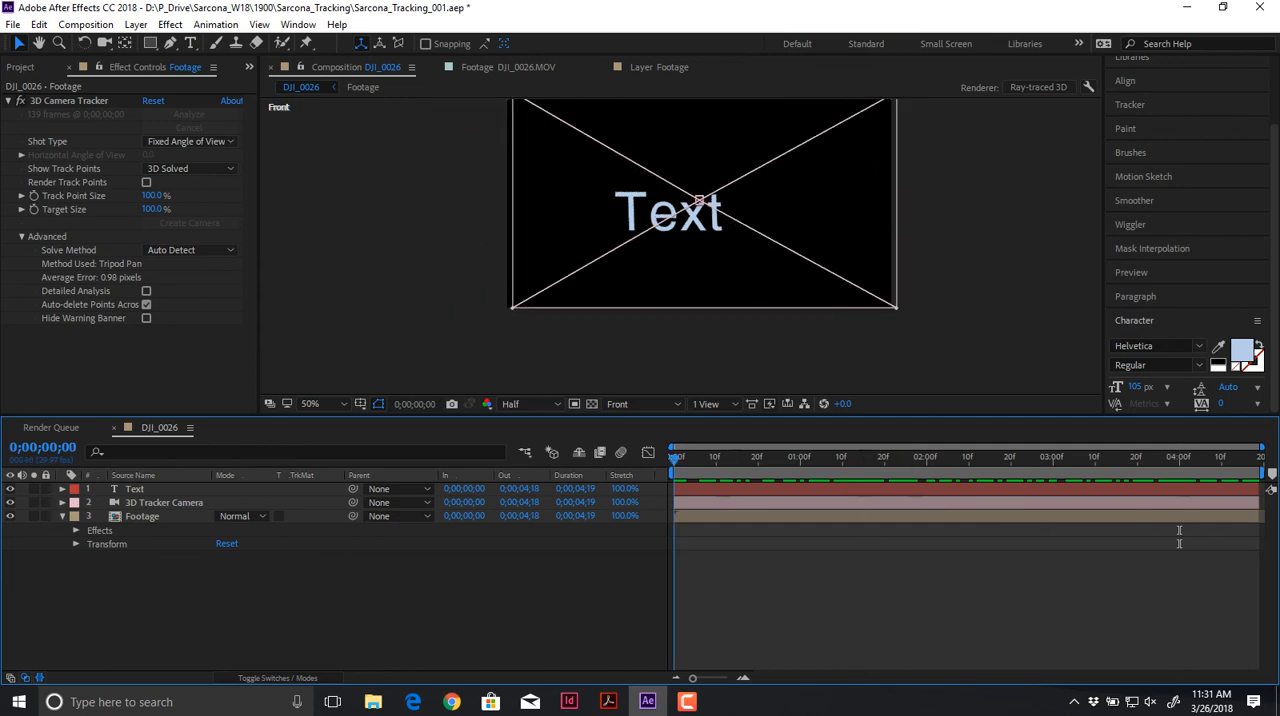
pyautogui.click(635, 404)
pyautogui.click(665, 423)
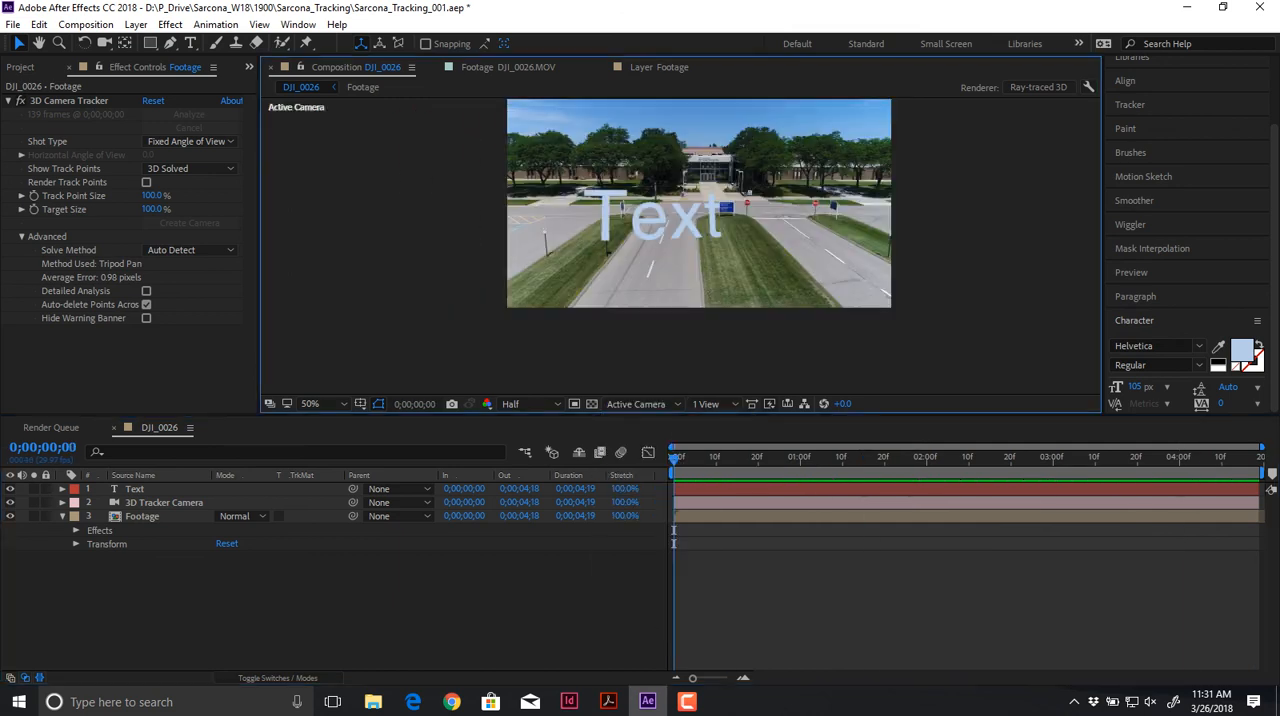
# Step: Show the 3D Camera Tracker's points at the first frame and examine them closely on the grass, trees and road
pyautogui.click(143, 516)
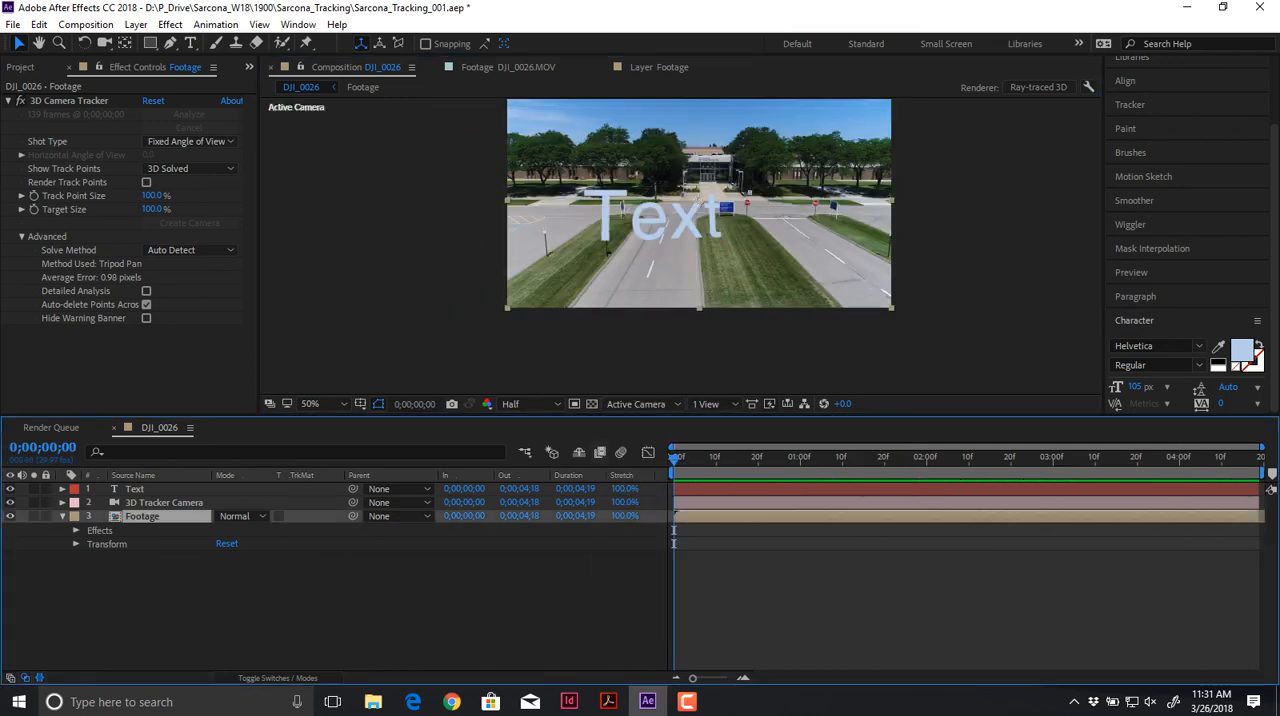
pyautogui.click(69, 101)
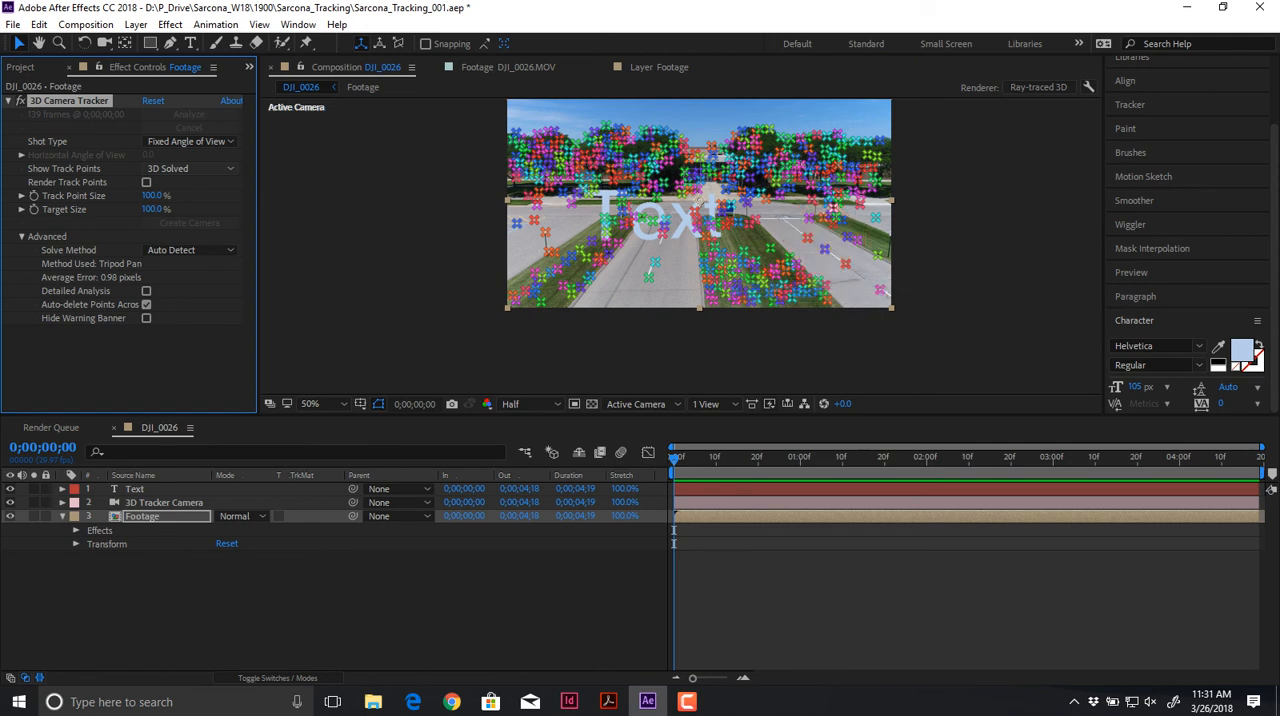
pyautogui.press('.')
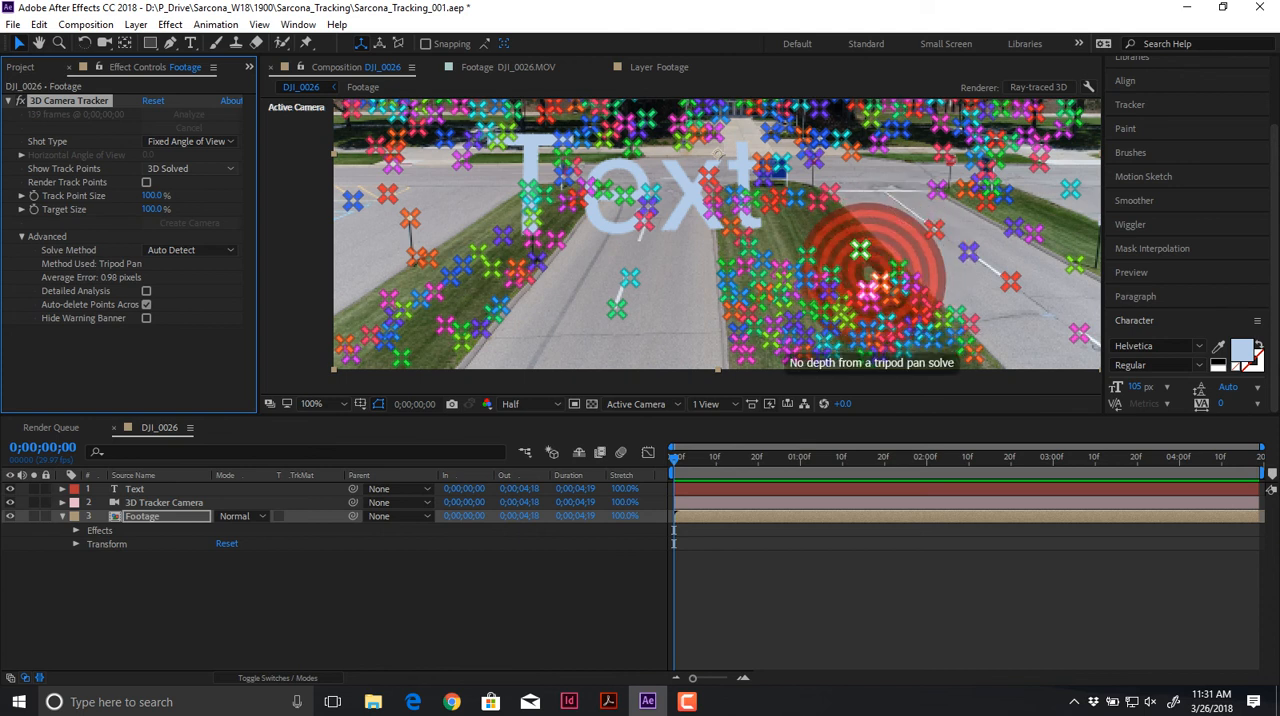
pyautogui.scroll(1, 678, 248)
pyautogui.moveTo(1024, 297); pyautogui.dragTo(737, 211)
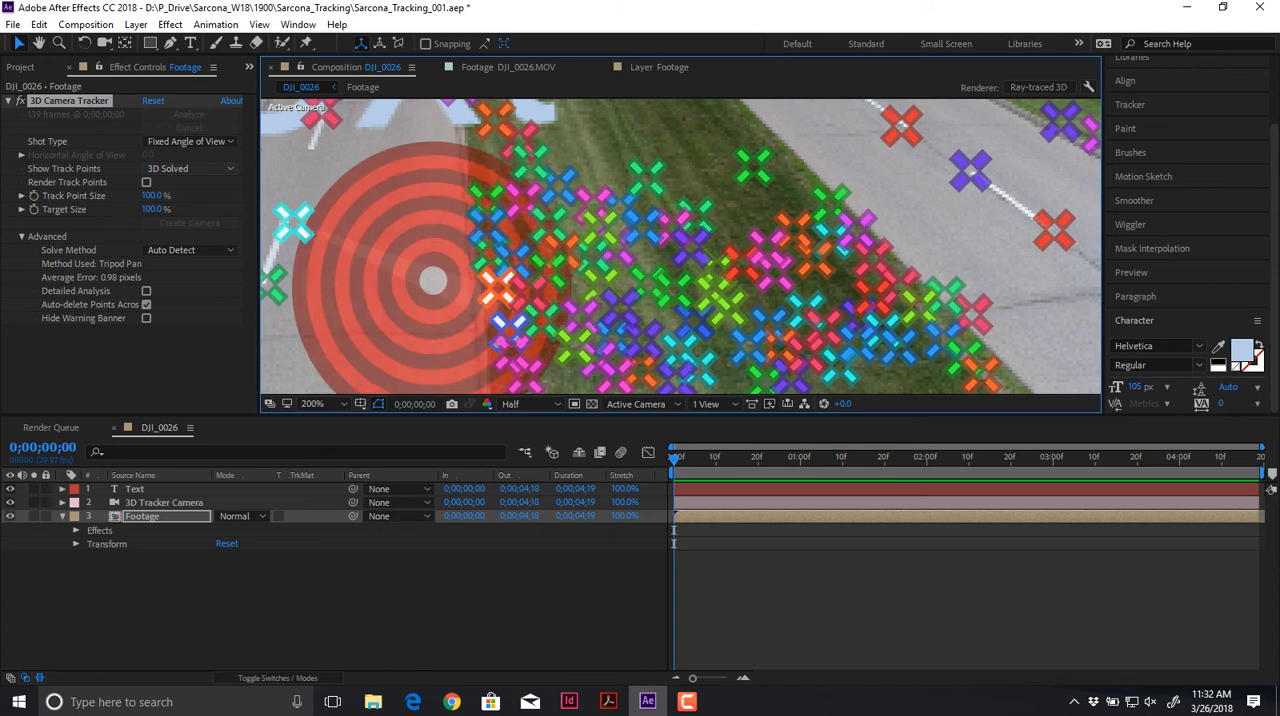
pyautogui.scroll(-2, 490, 286)
pyautogui.moveTo(490, 286); pyautogui.dragTo(504, 338)
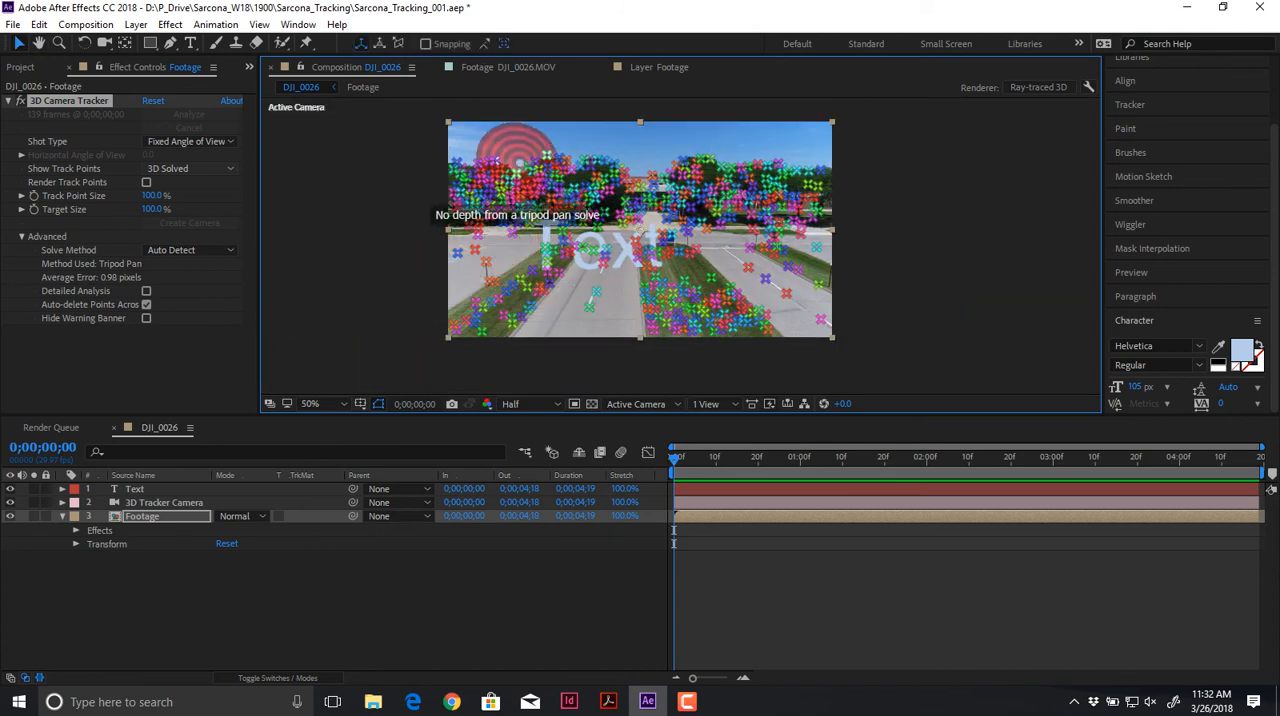
pyautogui.scroll(2, 520, 225)
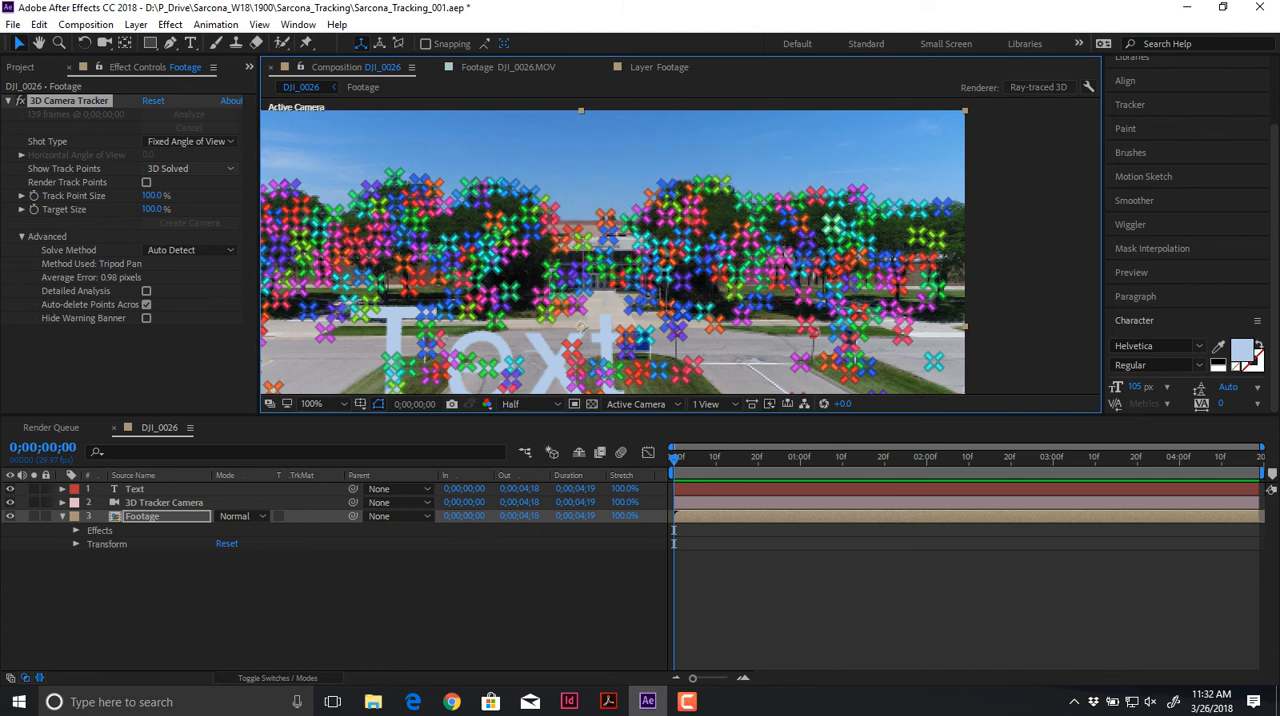
pyautogui.moveTo(906, 234); pyautogui.dragTo(683, 232)
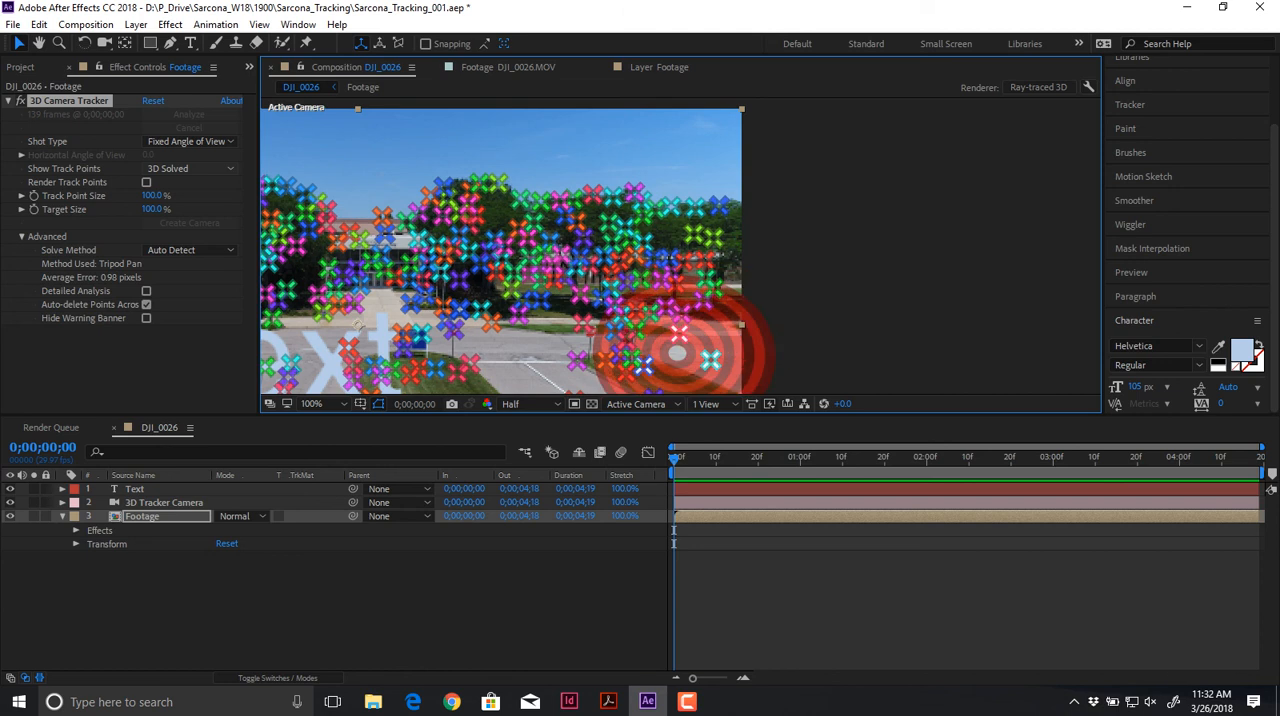
pyautogui.scroll(-2, 677, 352)
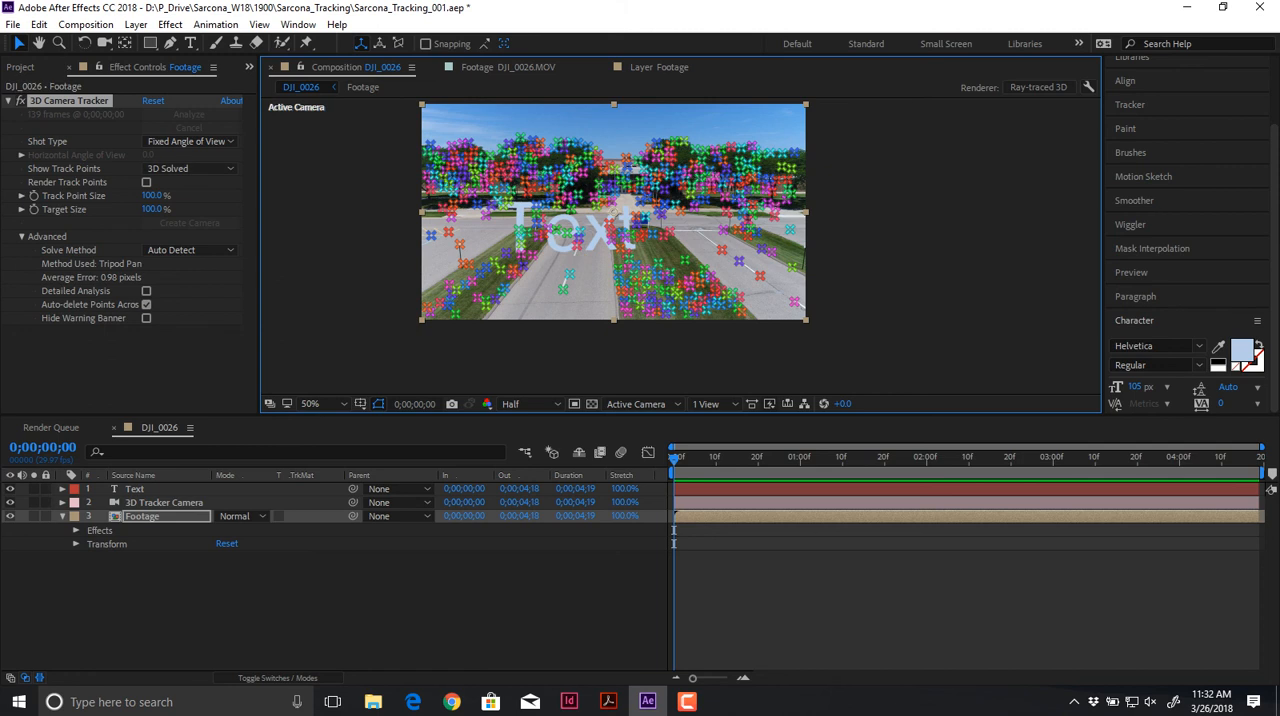
# Step: Play back the composition with the track points hidden to check the text against the moving scene
pyautogui.click(440, 606)
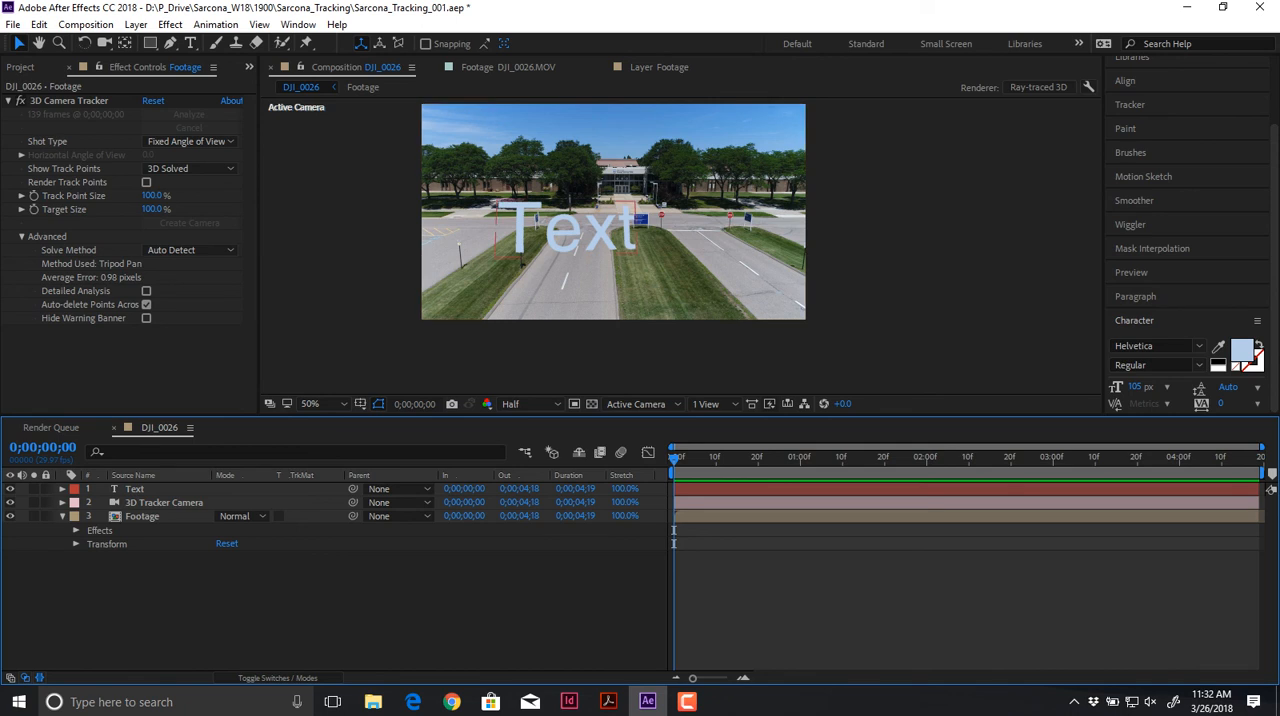
pyautogui.press('space')
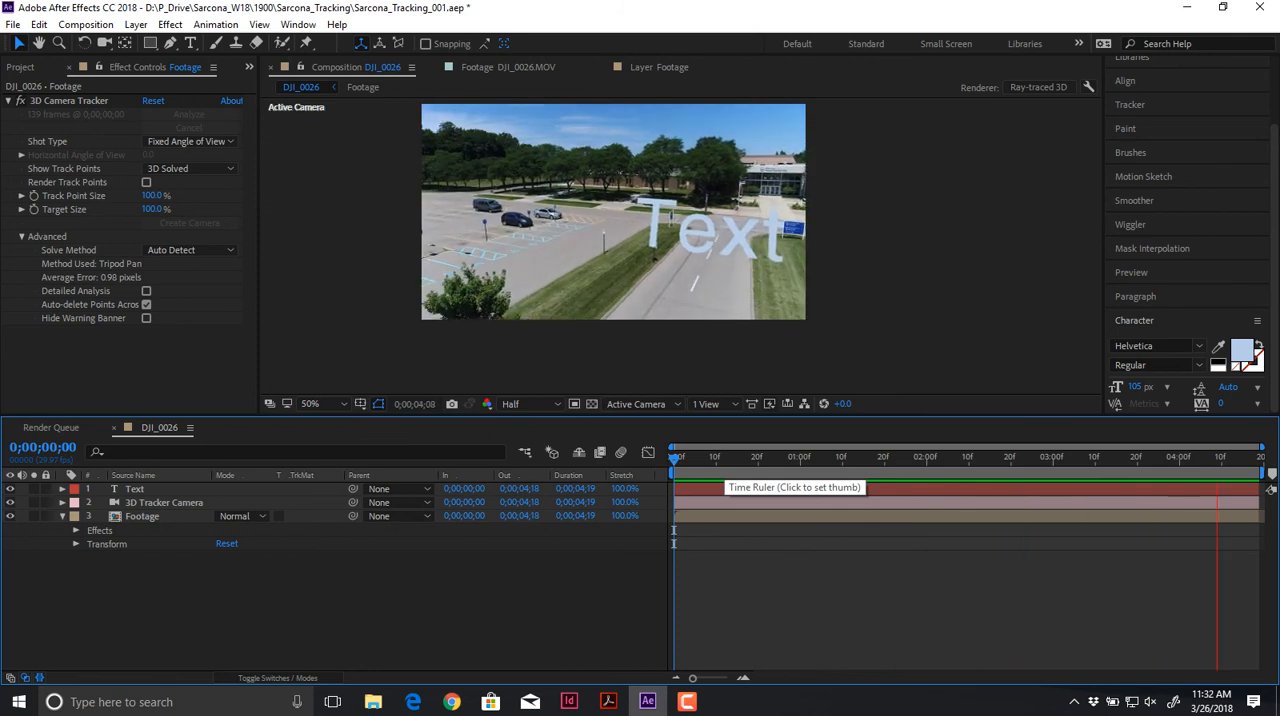
pyautogui.press('space')
# Step: Review the Solve Method options of the Footage layer's 3D Camera Tracker without changing the method
pyautogui.click(68, 101)
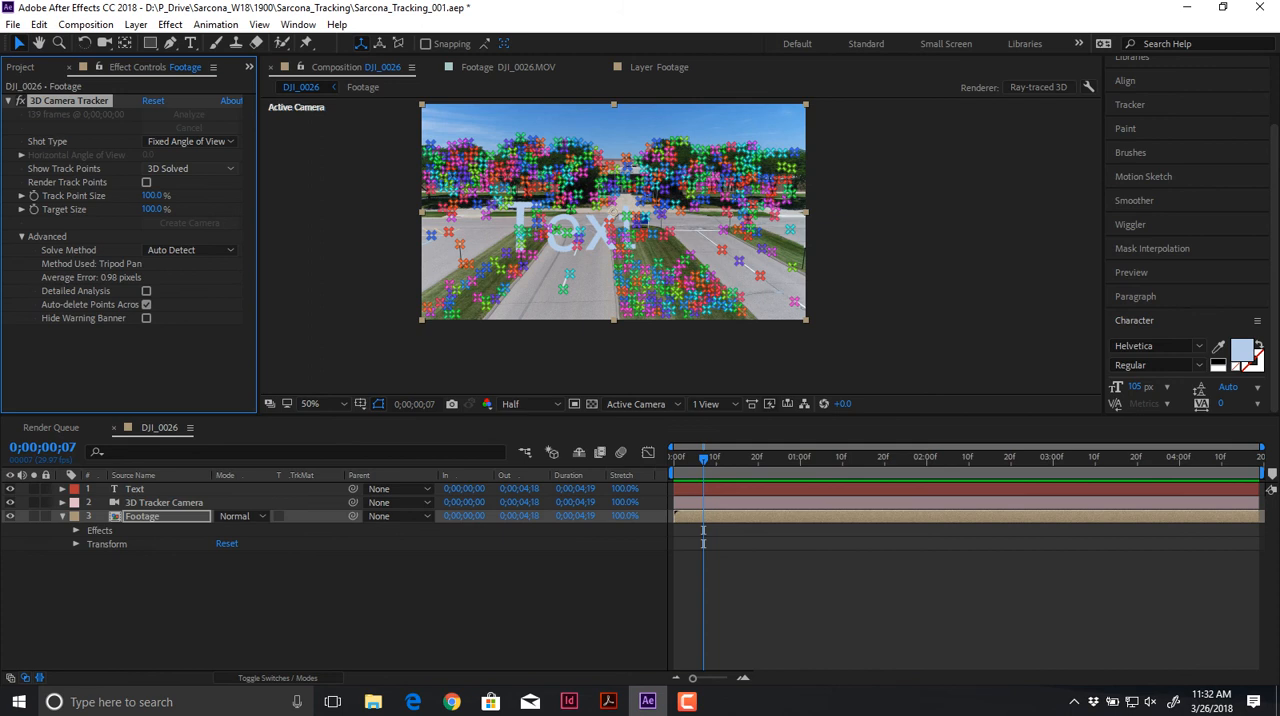
pyautogui.click(190, 250)
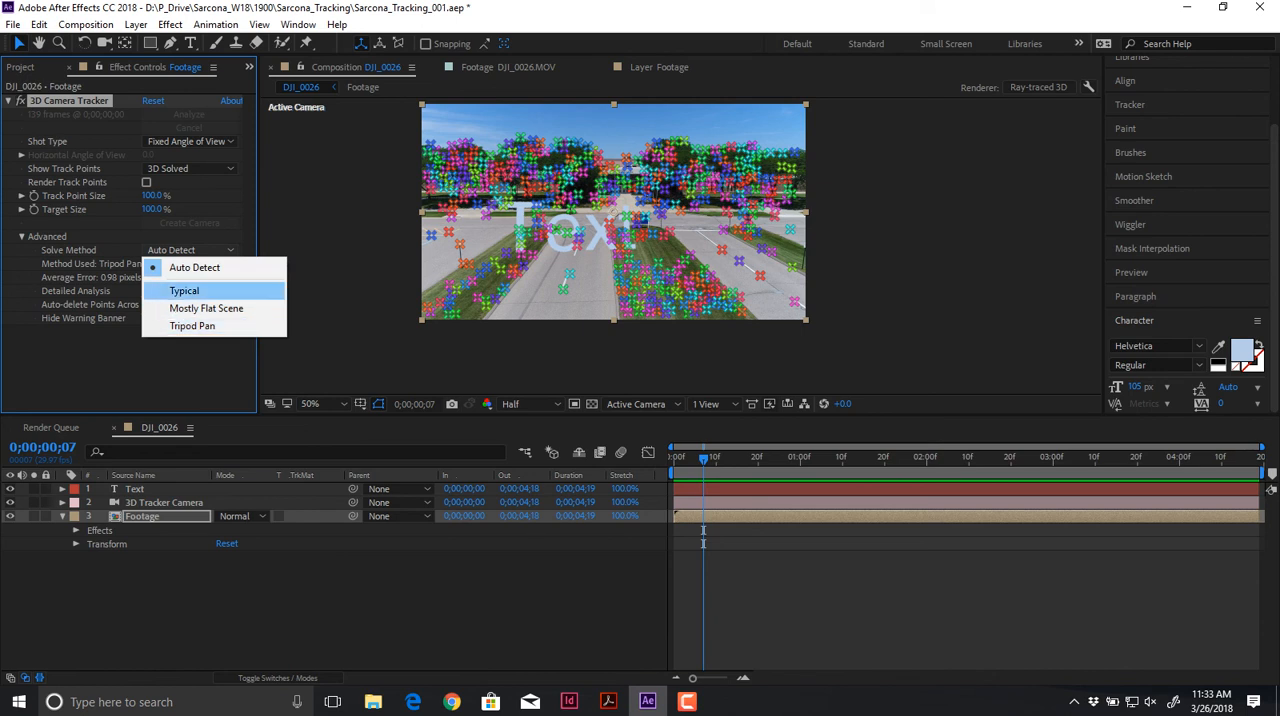
pyautogui.click(132, 350)
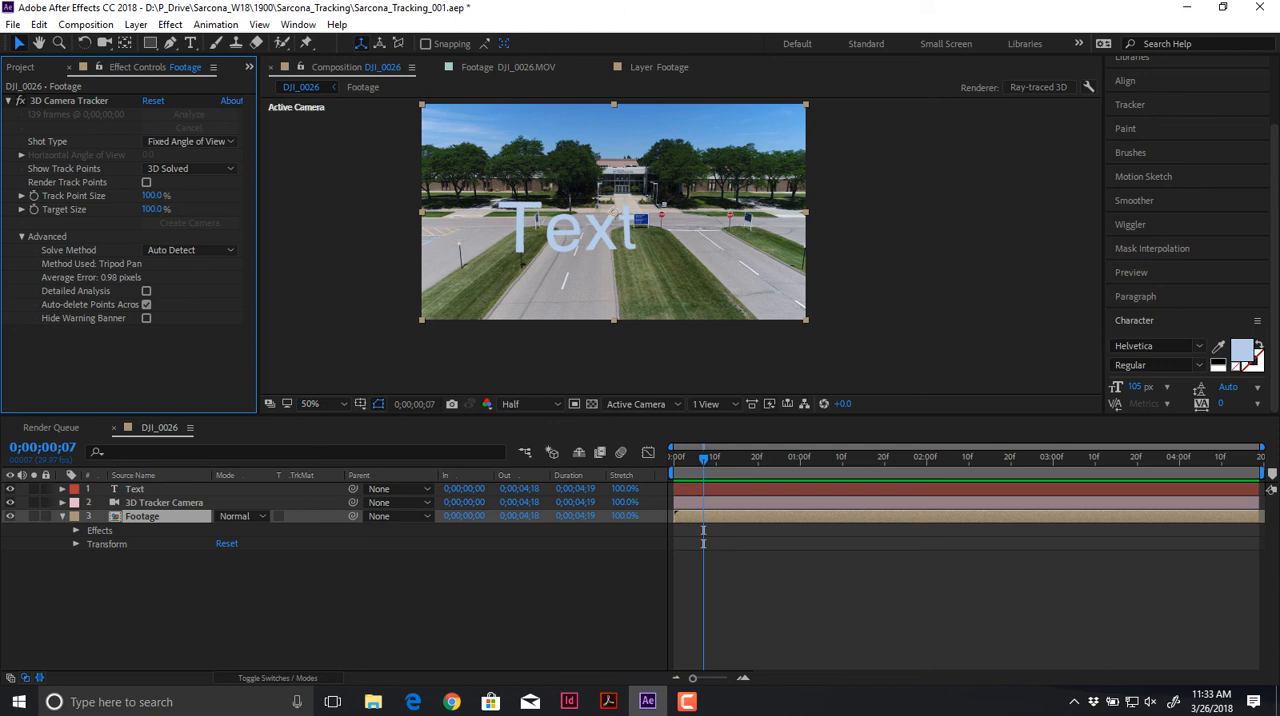
# Step: Switch to File Explorer and browse to the 2560_Files folder inside Dropbox's Whatevs folder
pyautogui.hotkey('alt', 'Tab')
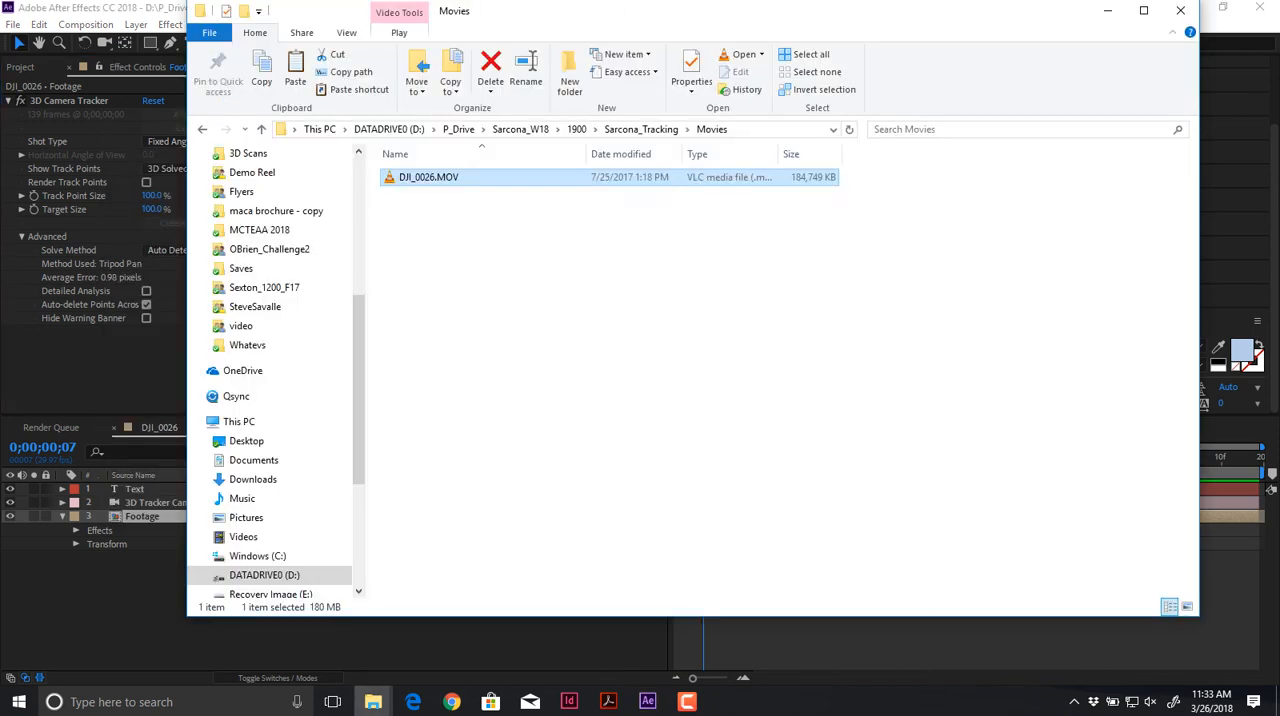
pyautogui.hotkey('alt', 'Up')
pyautogui.hotkey('alt', 'Up')
pyautogui.hotkey('alt', 'Up')
pyautogui.hotkey('alt', 'Up')
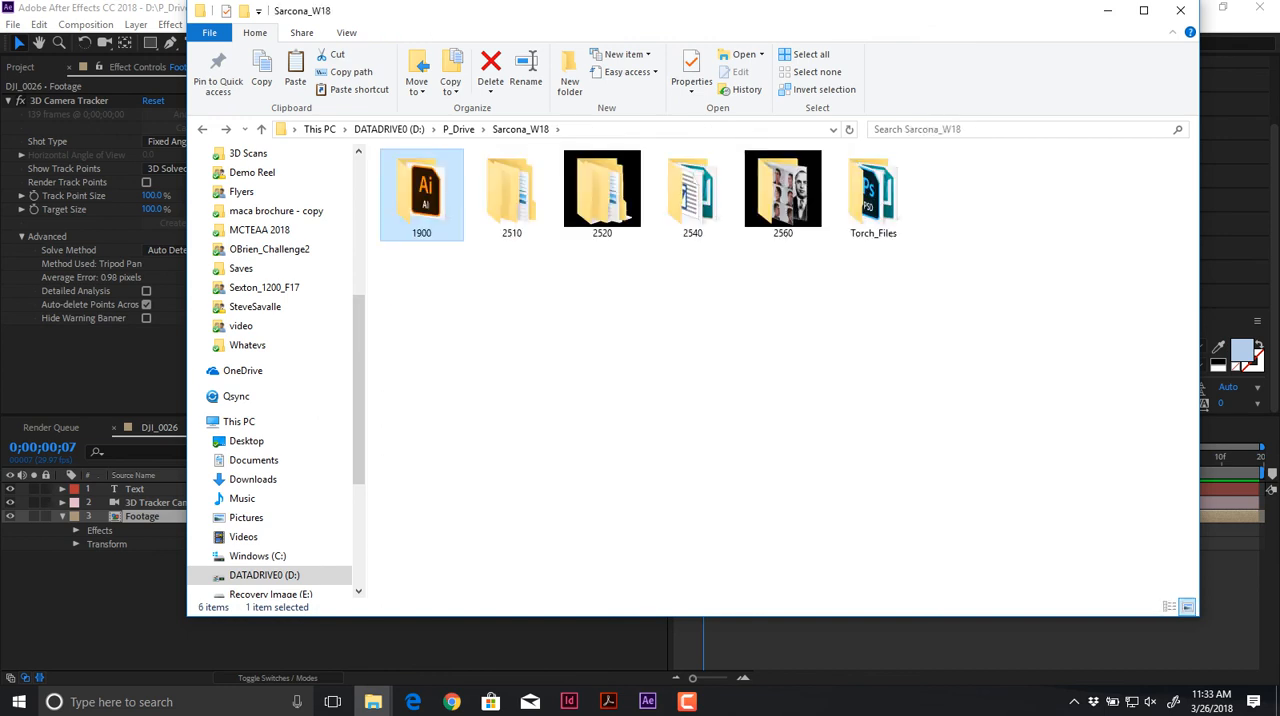
pyautogui.hotkey('alt', 'Left')
pyautogui.hotkey('alt', 'Left')
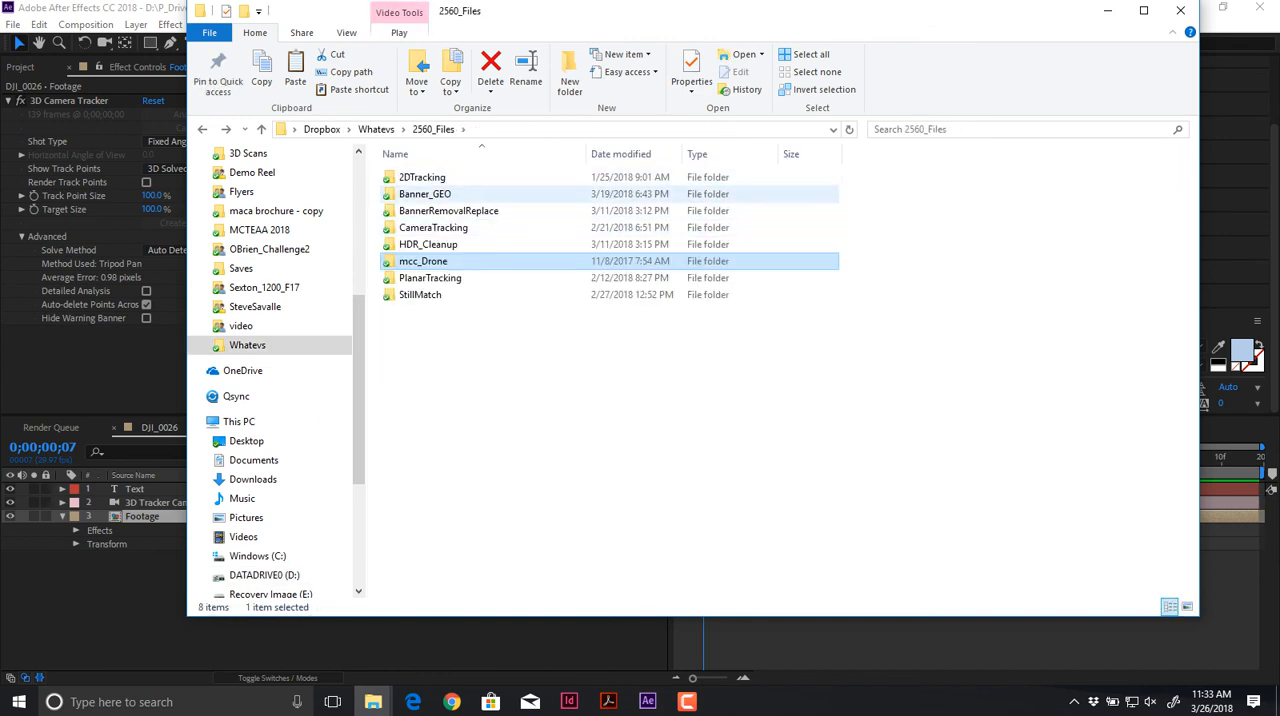
# Step: Open the CameraTracking folder and preview the DSC_5974.MOV clip in VLC, closing the player when done
pyautogui.doubleClick(480, 227)
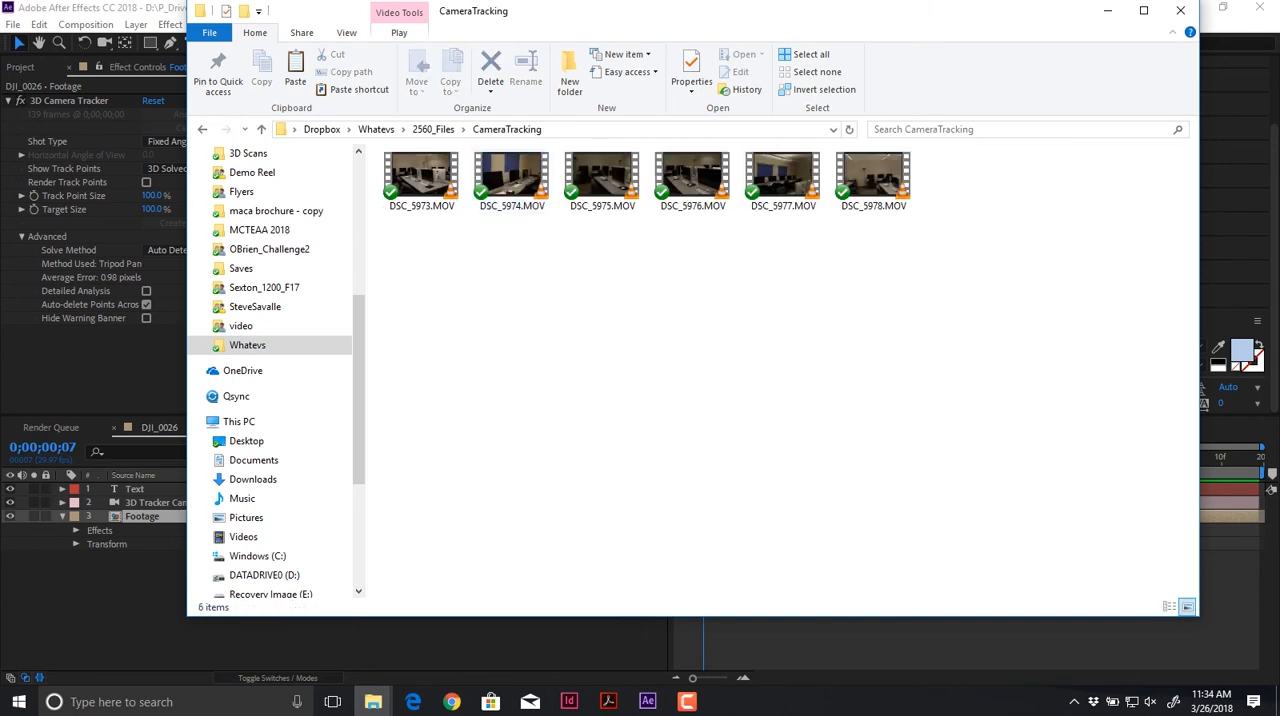
pyautogui.doubleClick(511, 180)
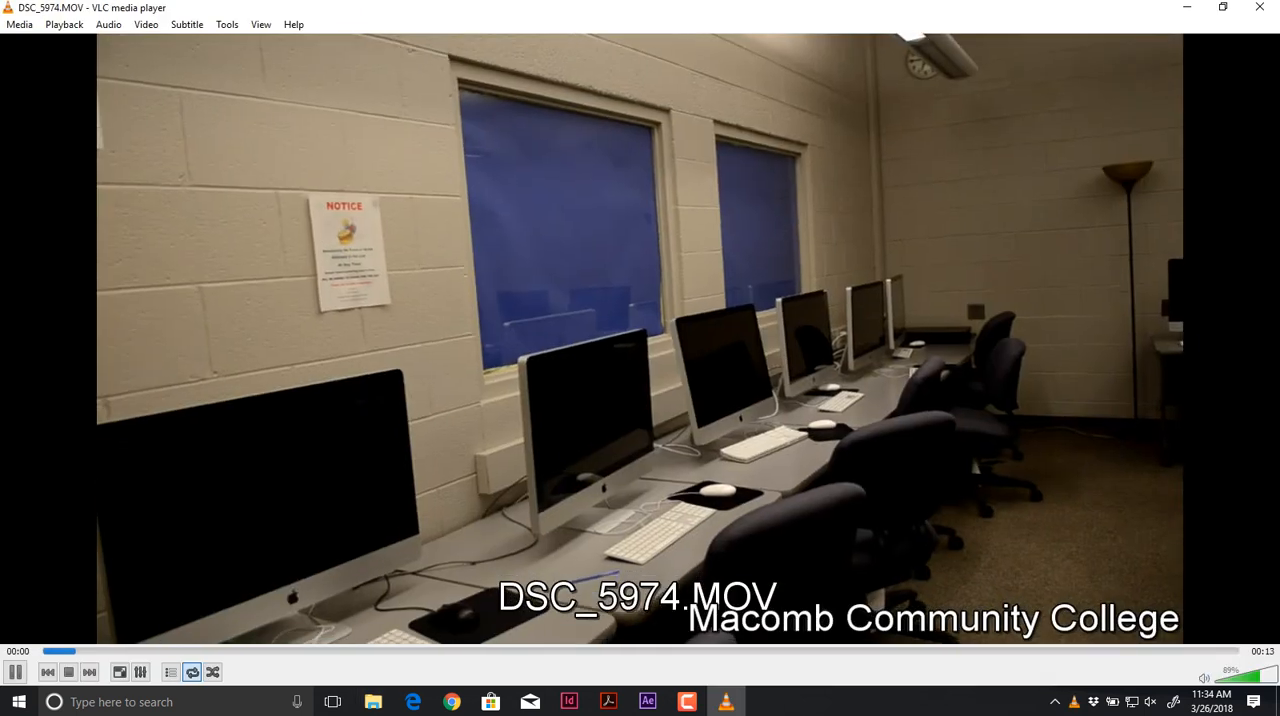
pyautogui.press('space')
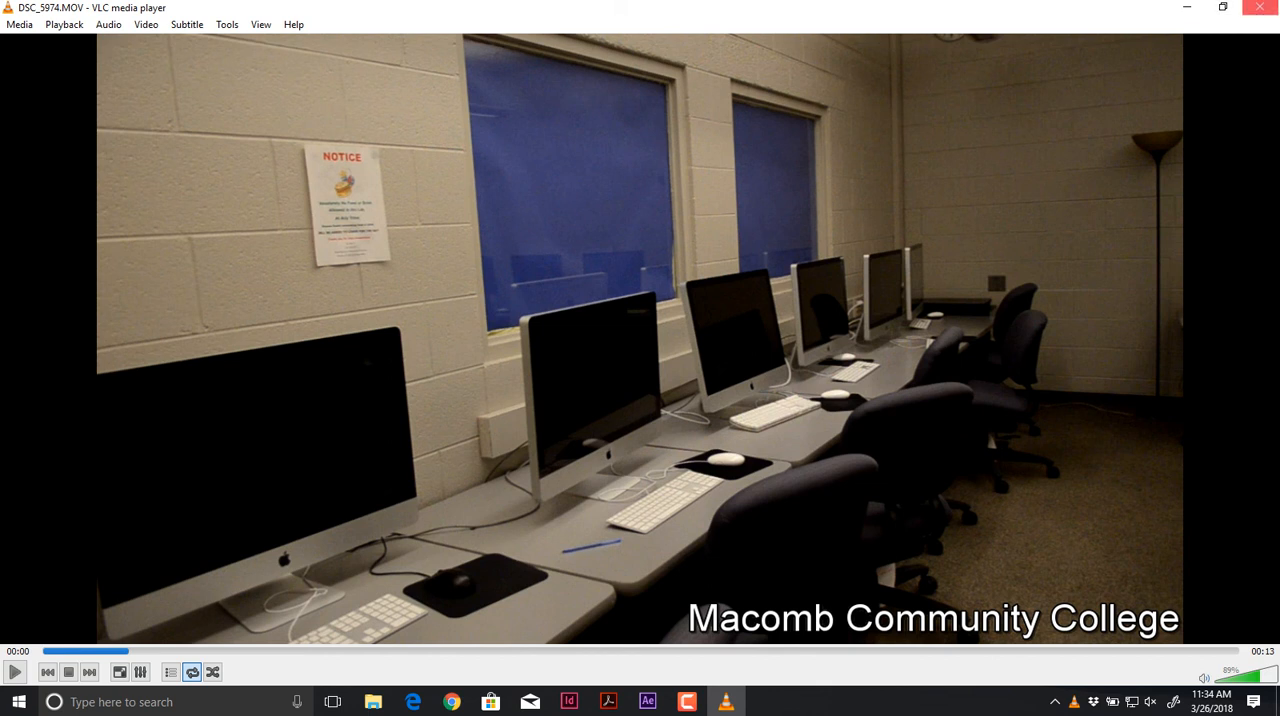
pyautogui.click(1259, 7)
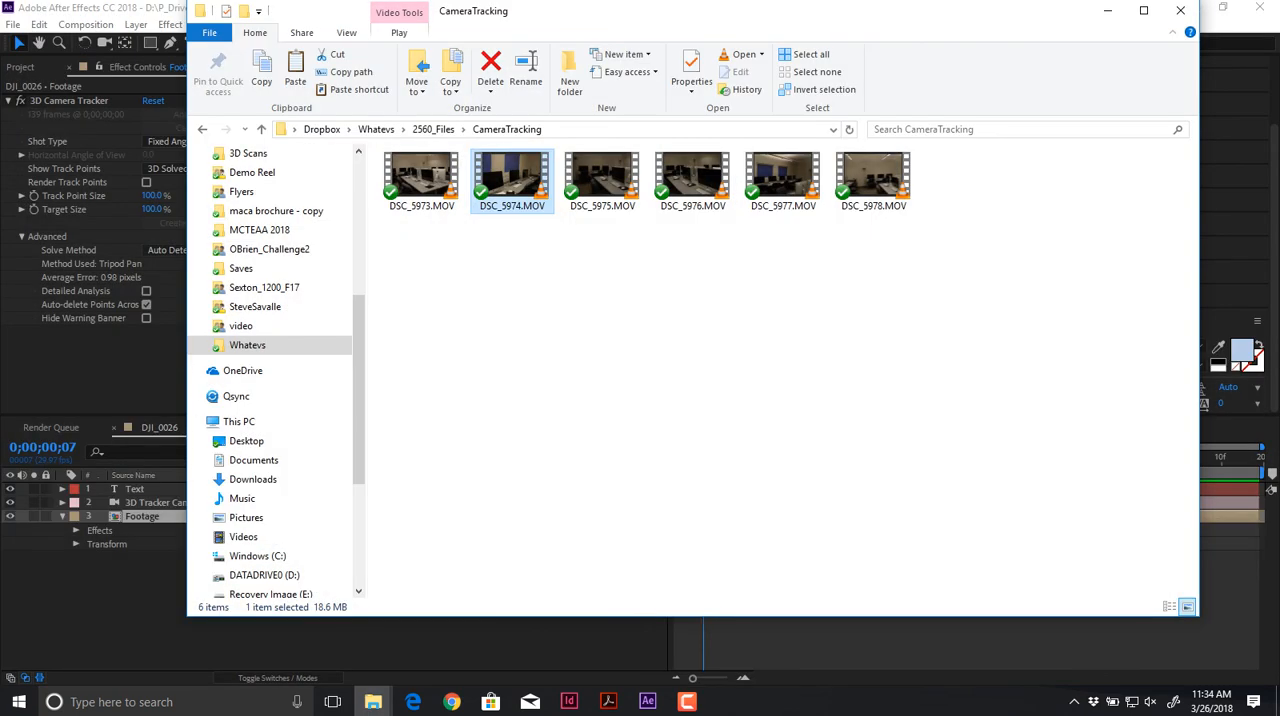
# Step: Import DSC_5974.MOV from the CameraTracking folder into the After Effects project and return to After Effects
pyautogui.click(69, 101)
pyautogui.click(20, 67)
pyautogui.hotkey('alt', 'Tab')
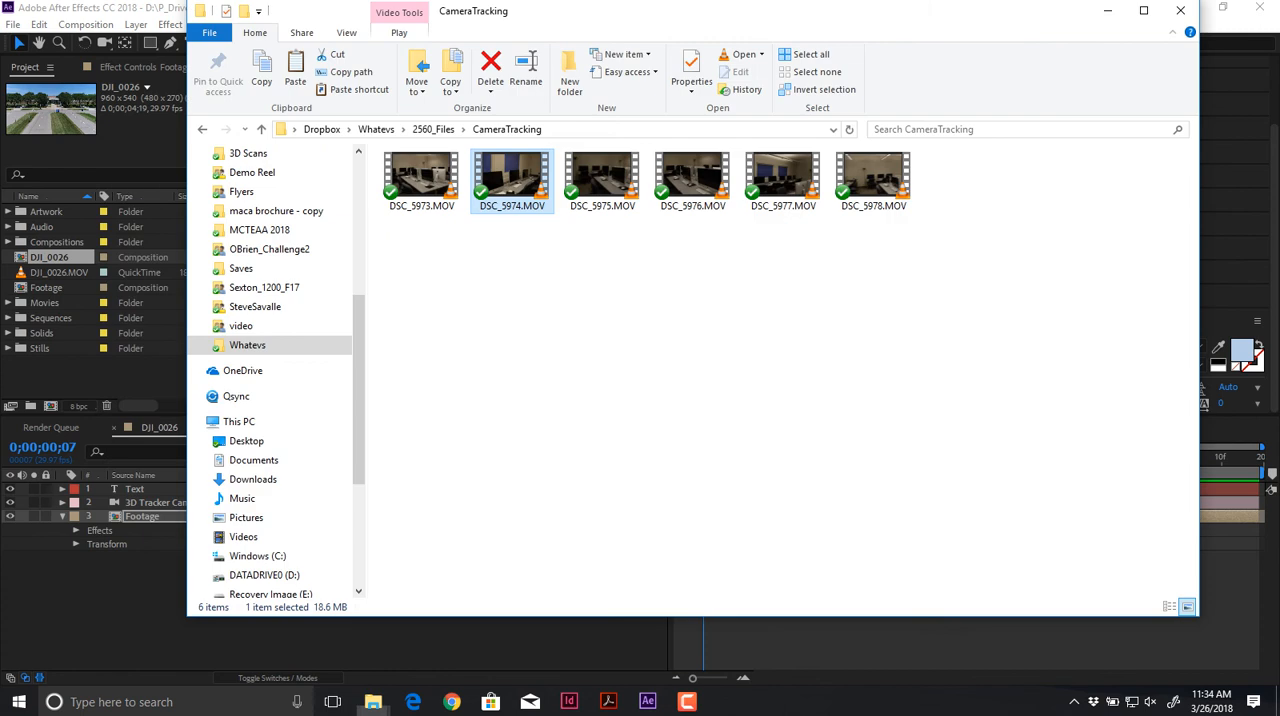
pyautogui.moveTo(512, 180); pyautogui.dragTo(57, 388)
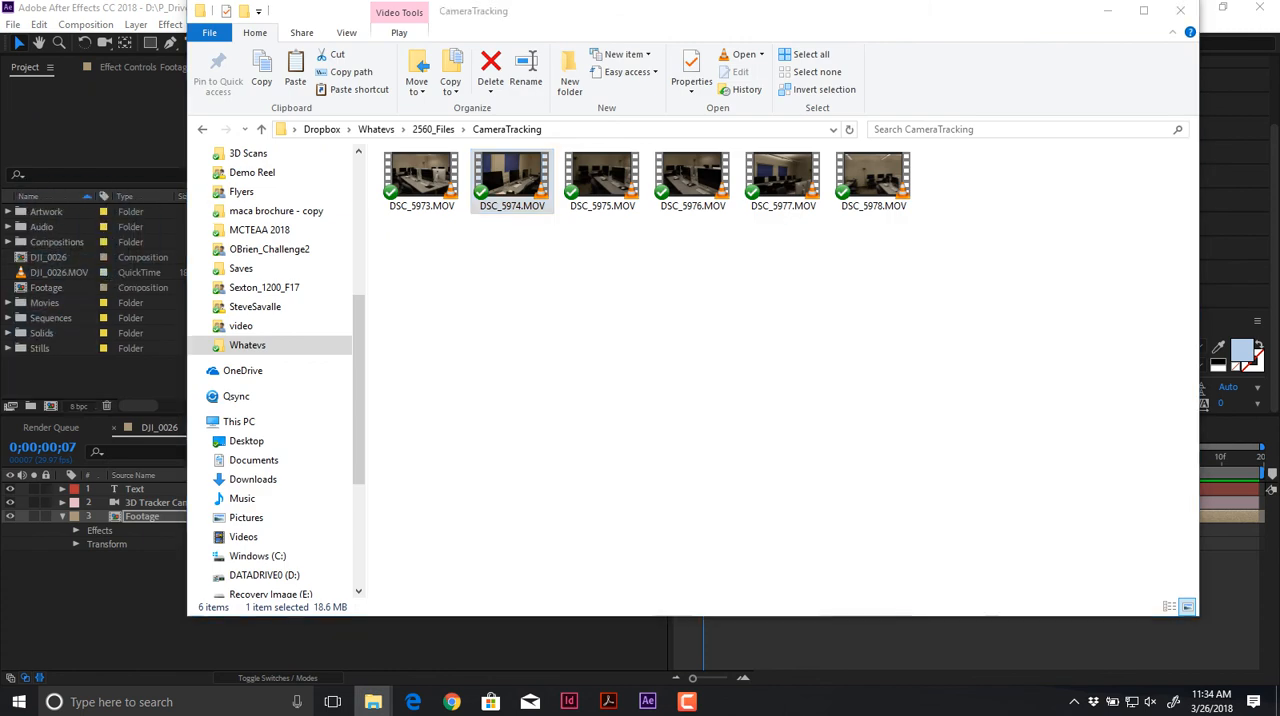
pyautogui.hotkey('alt', 'Tab')
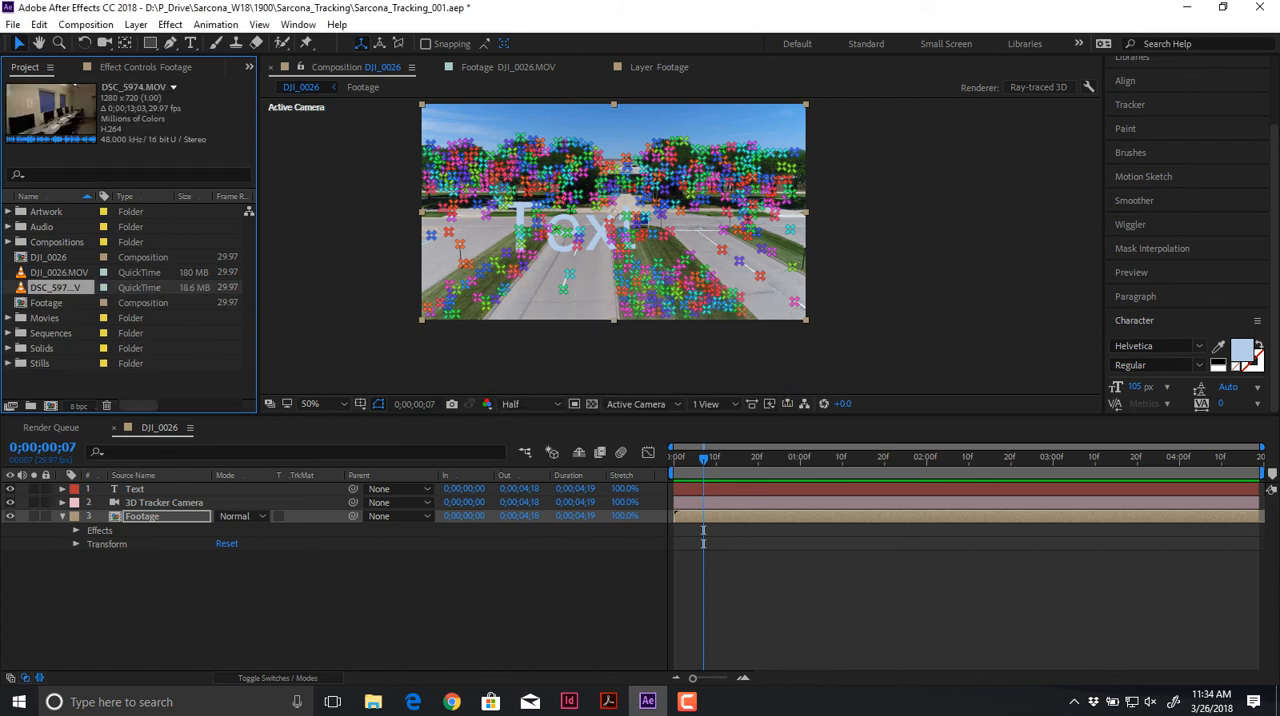
# Step: File both MOV clips in the Movies folder and the DJI_0026 and Footage compositions in the Compositions folder
pyautogui.keyDown('ctrl'); pyautogui.click(59, 272); pyautogui.keyUp('ctrl')
pyautogui.moveTo(59, 272); pyautogui.dragTo(50, 317)
pyautogui.click(48, 257)
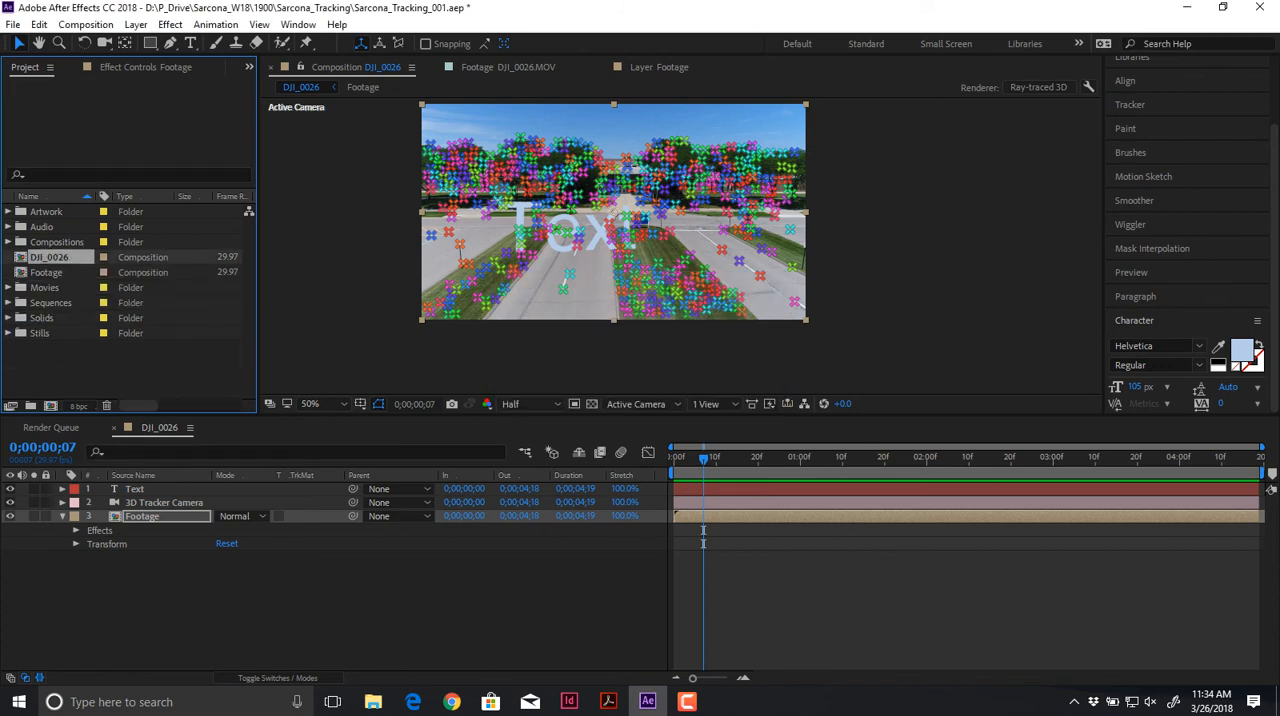
pyautogui.keyDown('shift'); pyautogui.click(46, 272); pyautogui.keyUp('shift')
pyautogui.moveTo(46, 272); pyautogui.dragTo(56, 242)
# Step: Create a new composition from the DSC_5974.MOV clip in the Movies folder
pyautogui.click(8, 257)
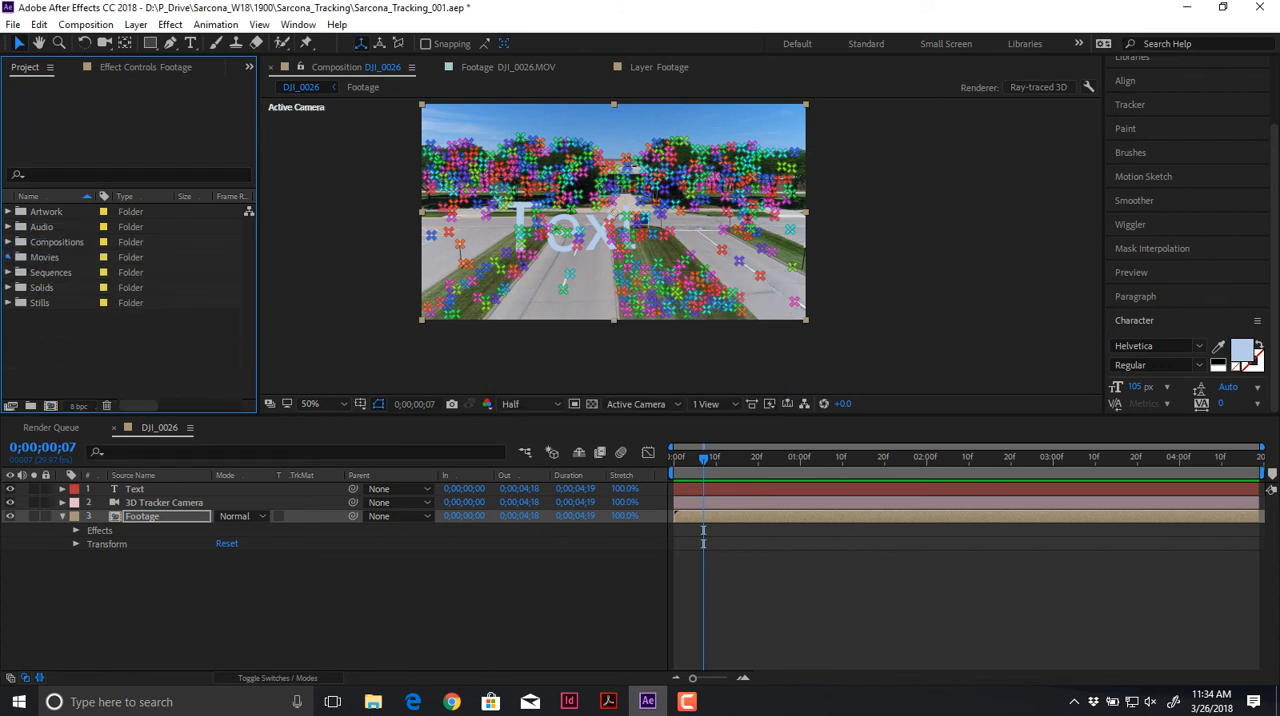
pyautogui.click(70, 288)
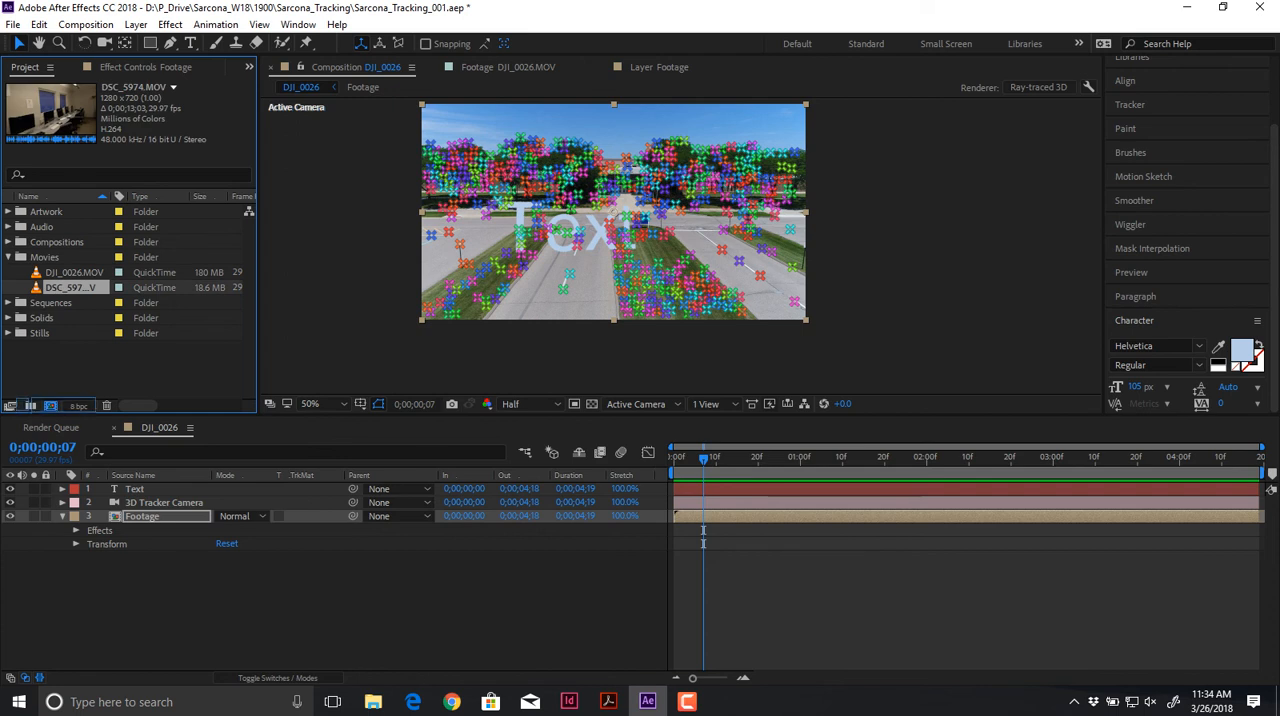
pyautogui.click(50, 405)
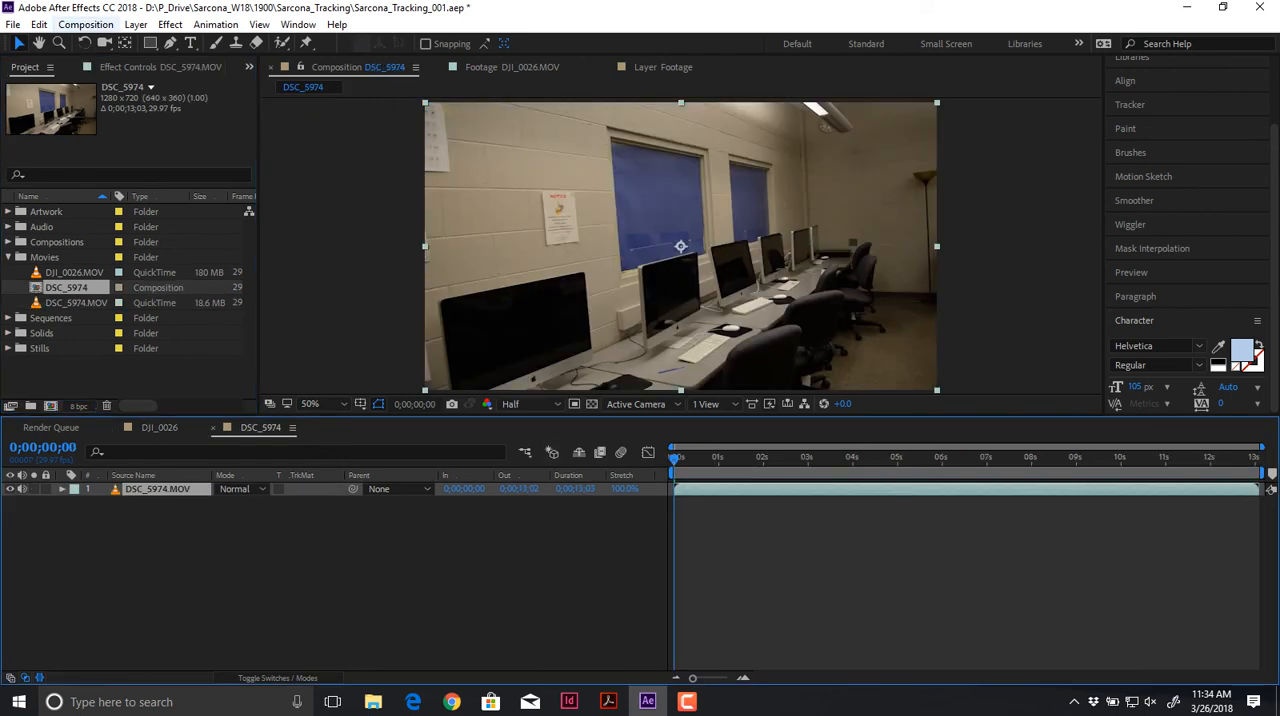
# Step: Resize the DSC_5974 composition to 960 px wide by 540 px high
pyautogui.click(85, 24)
pyautogui.click(86, 101)
pyautogui.click(116, 123)
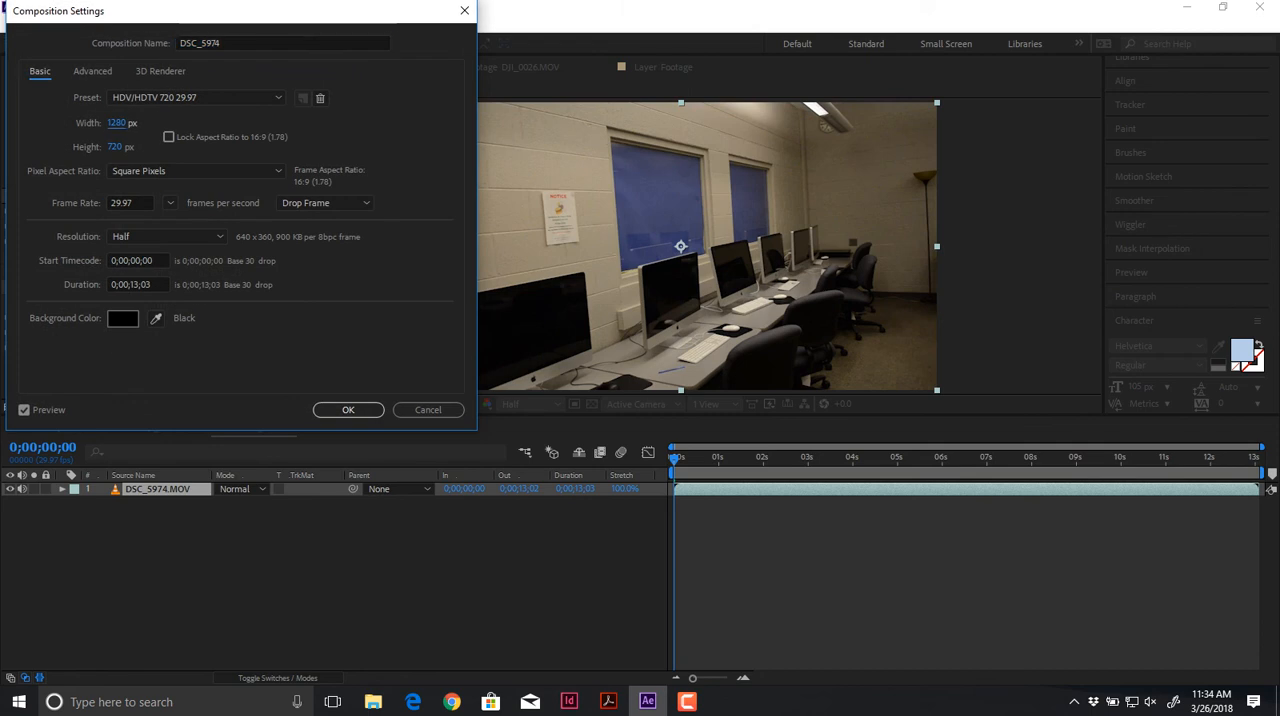
pyautogui.write('960')
pyautogui.press('Tab')
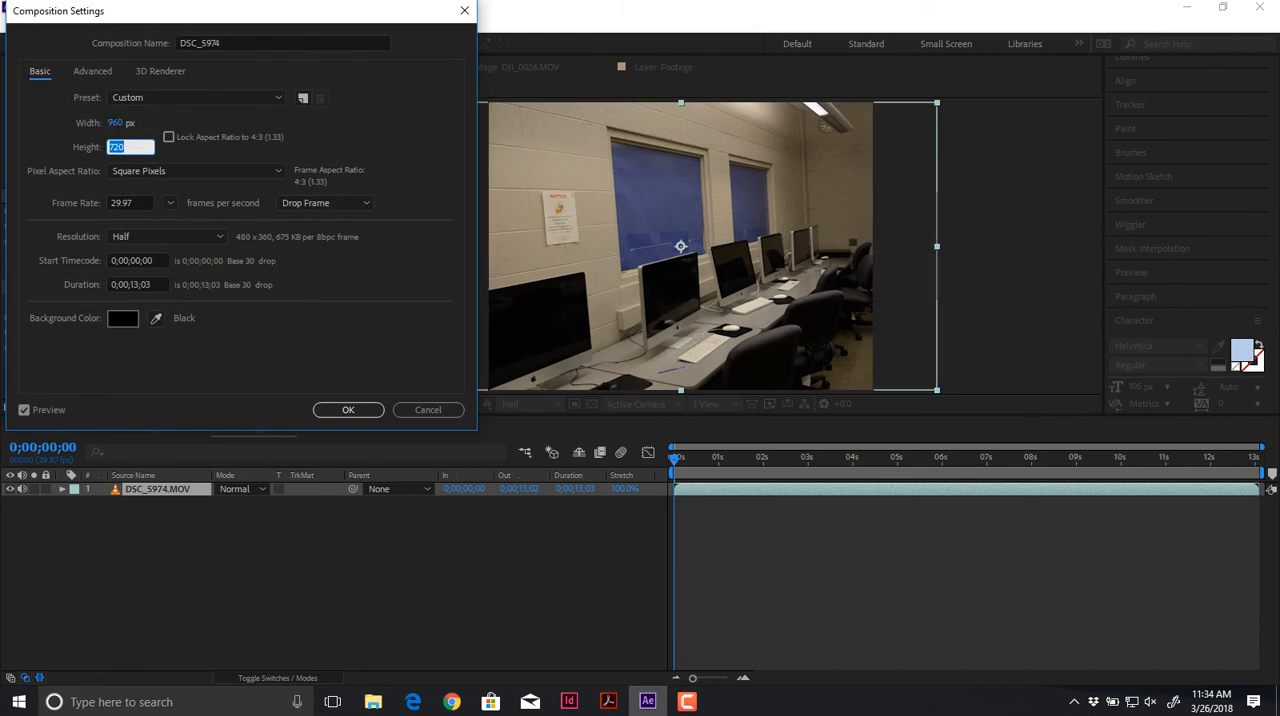
pyautogui.write('540')
pyautogui.press('Tab')
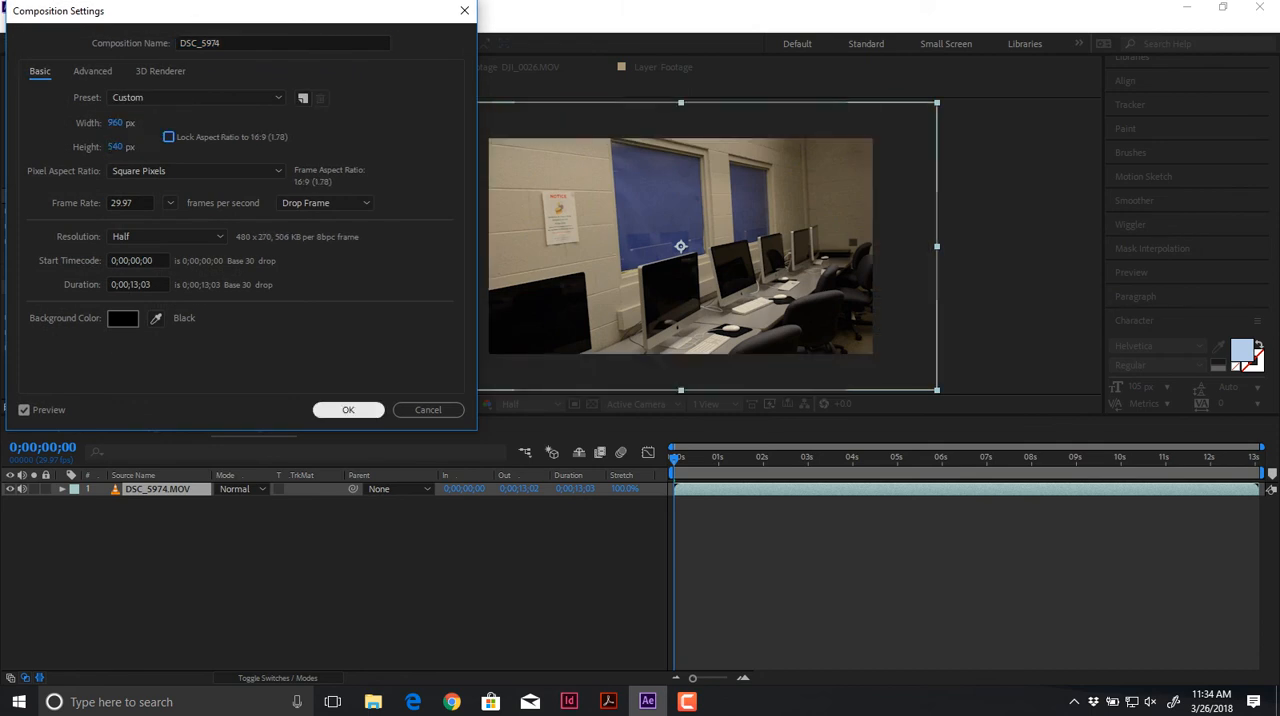
pyautogui.press('Return')
# Step: Scale the DSC_5974.MOV layer to 75% in the composition
pyautogui.press('s')
pyautogui.click(241, 503)
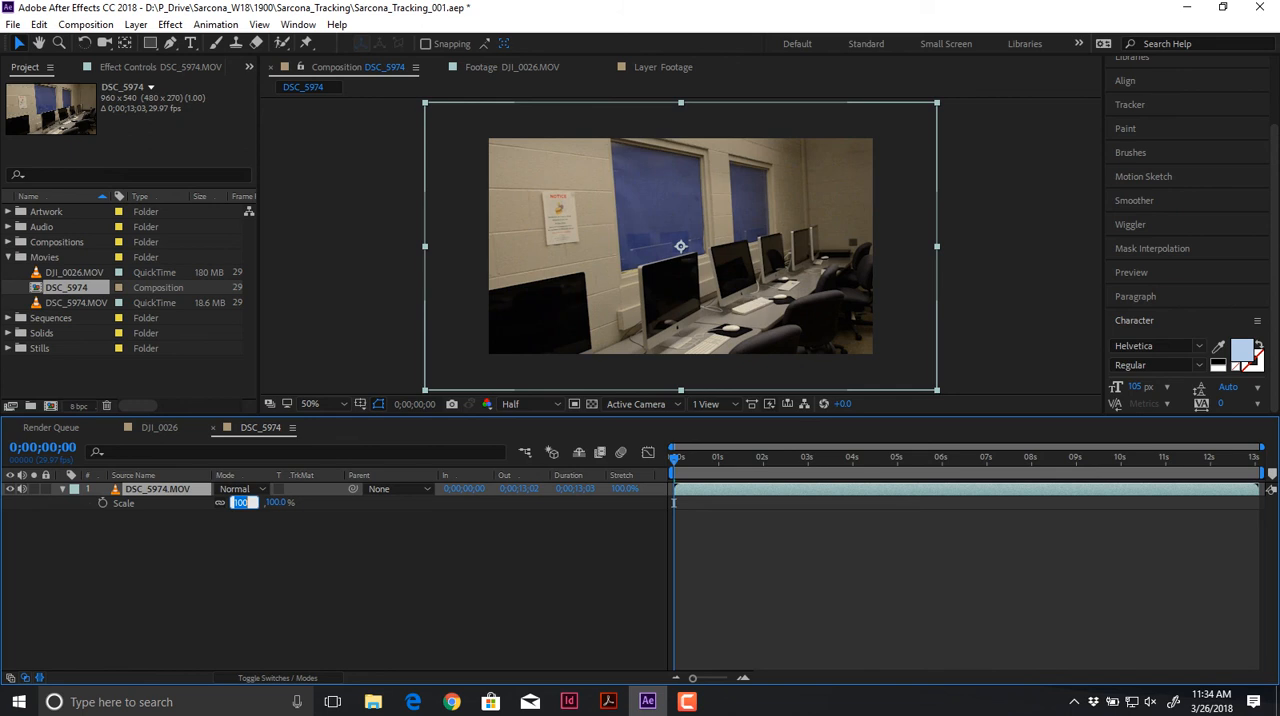
pyautogui.write('75')
pyautogui.press('Return')
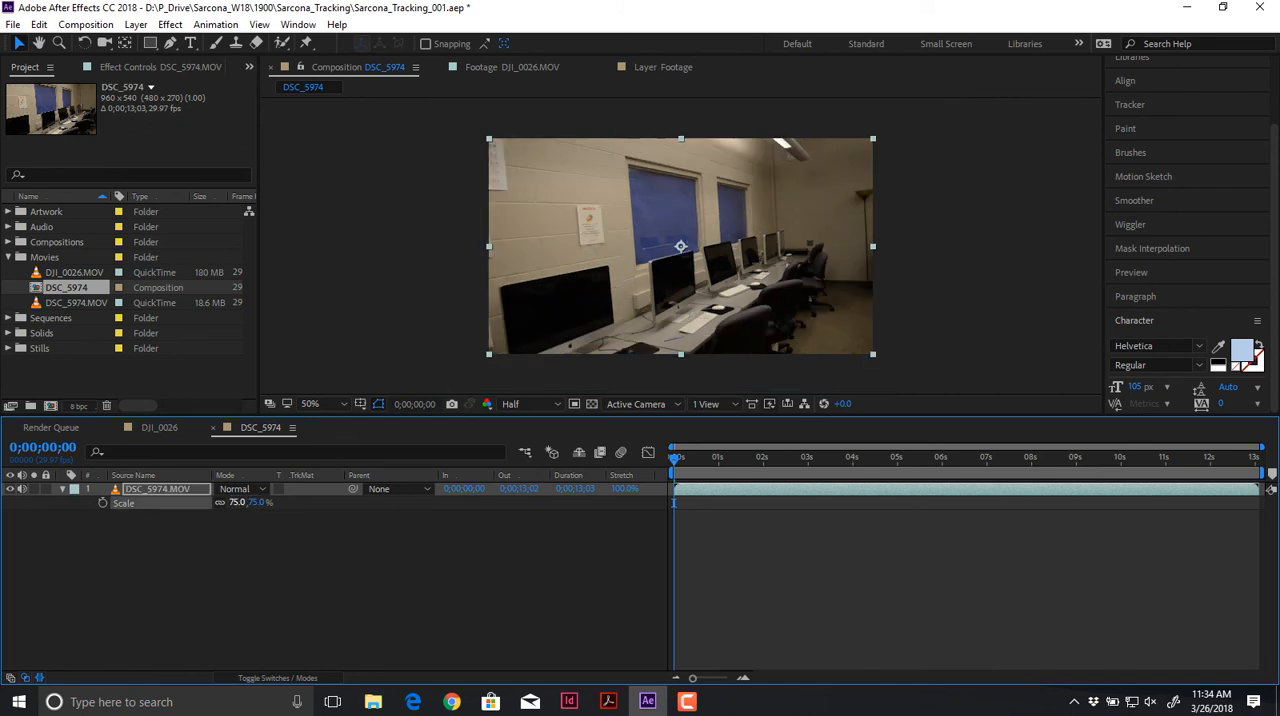
# Step: Play through the classroom footage and set the work area from 0;00;03;01 to 0;00;07;29
pyautogui.click(243, 572)
pyautogui.press('space')
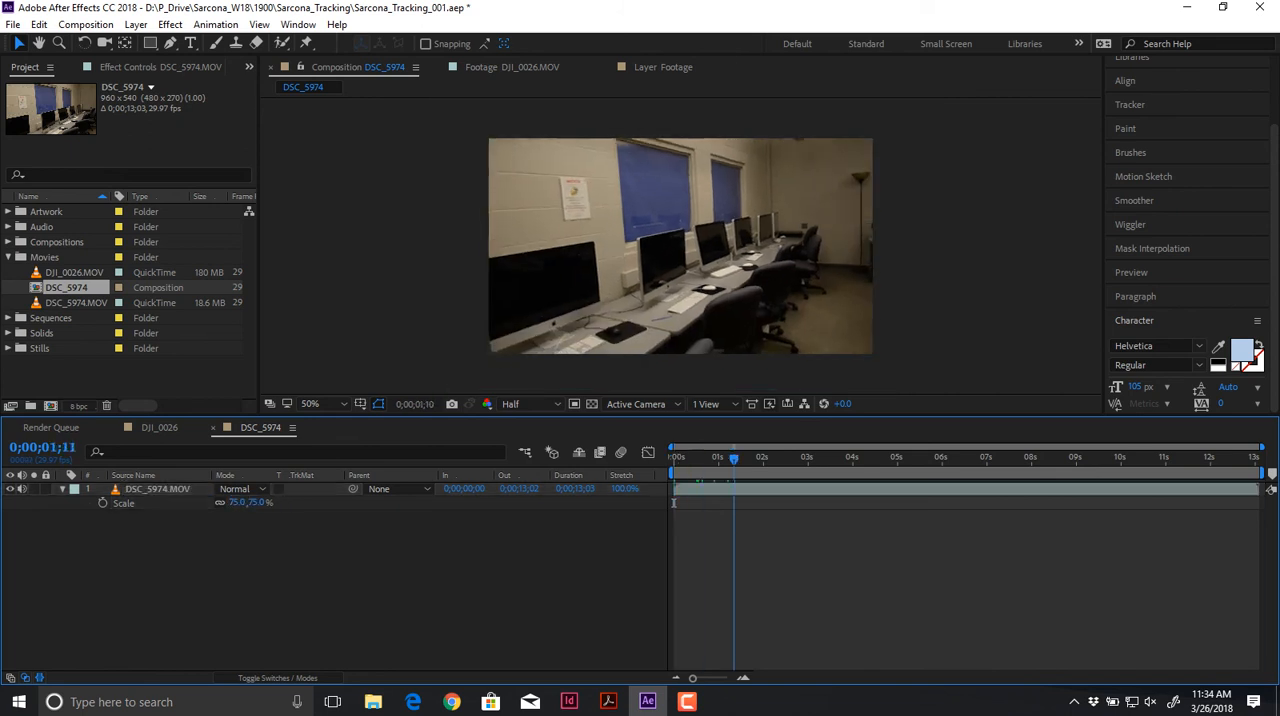
pyautogui.moveTo(907, 458); pyautogui.dragTo(809, 458)
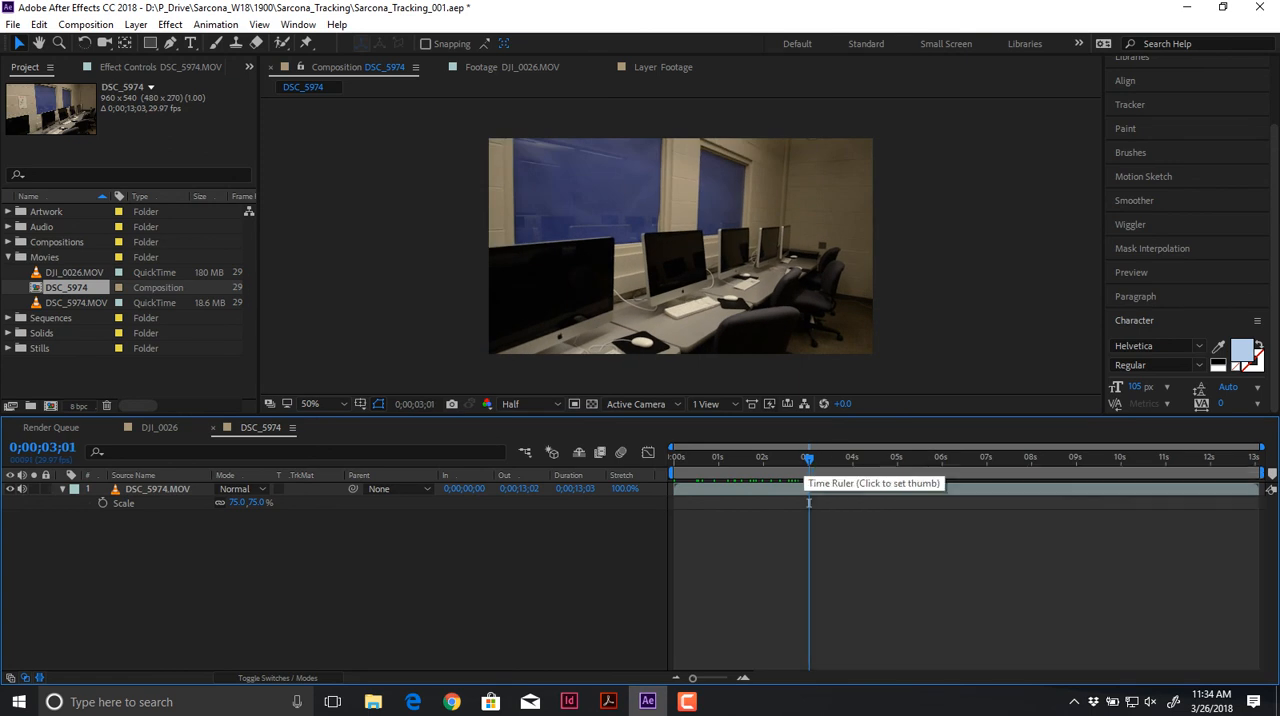
pyautogui.press('space')
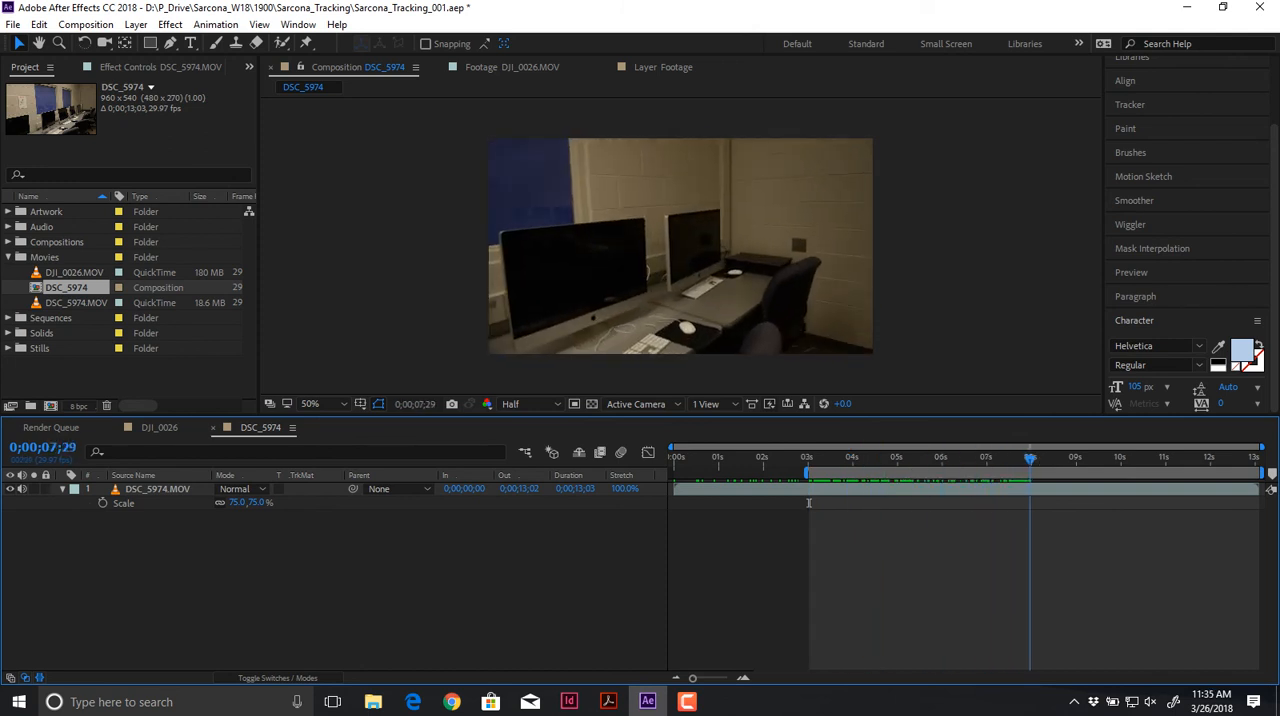
pyautogui.press('n')
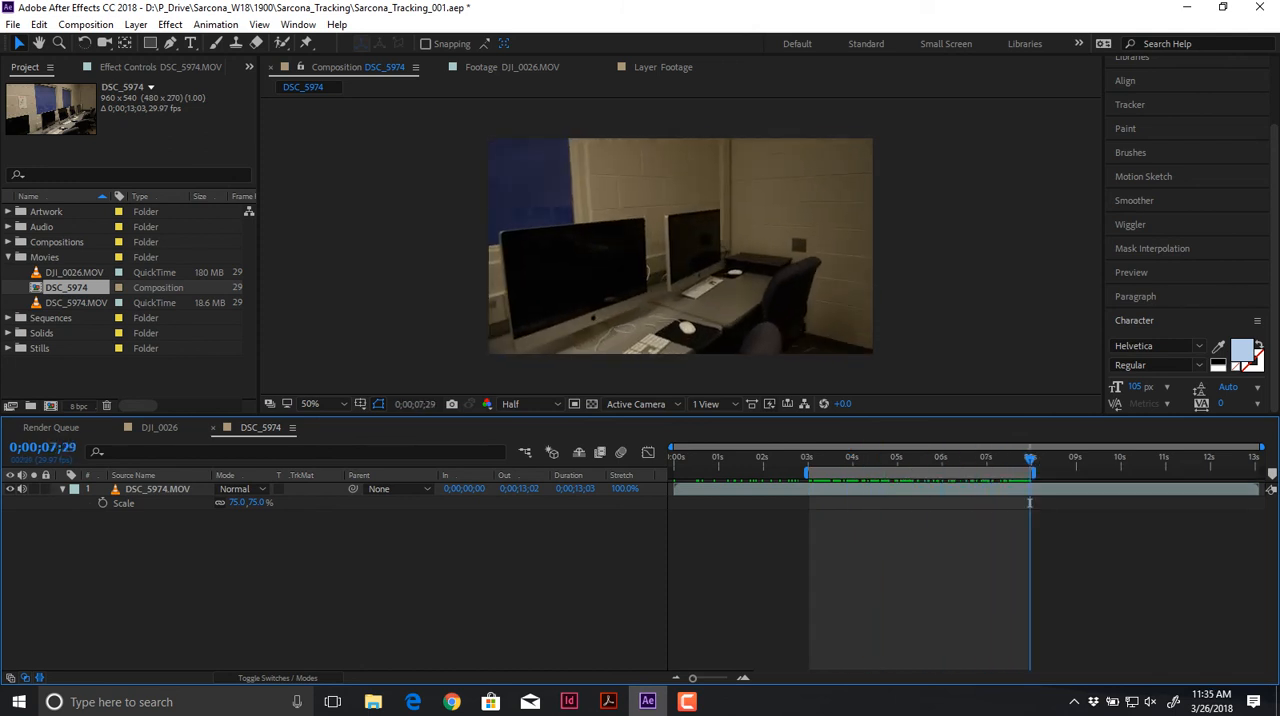
# Step: Trim the DSC_5974 composition to its work area
pyautogui.hotkey('alt', 'c')
pyautogui.press('Down')
pyautogui.press('Down')
pyautogui.press('Down')
pyautogui.press('Return')
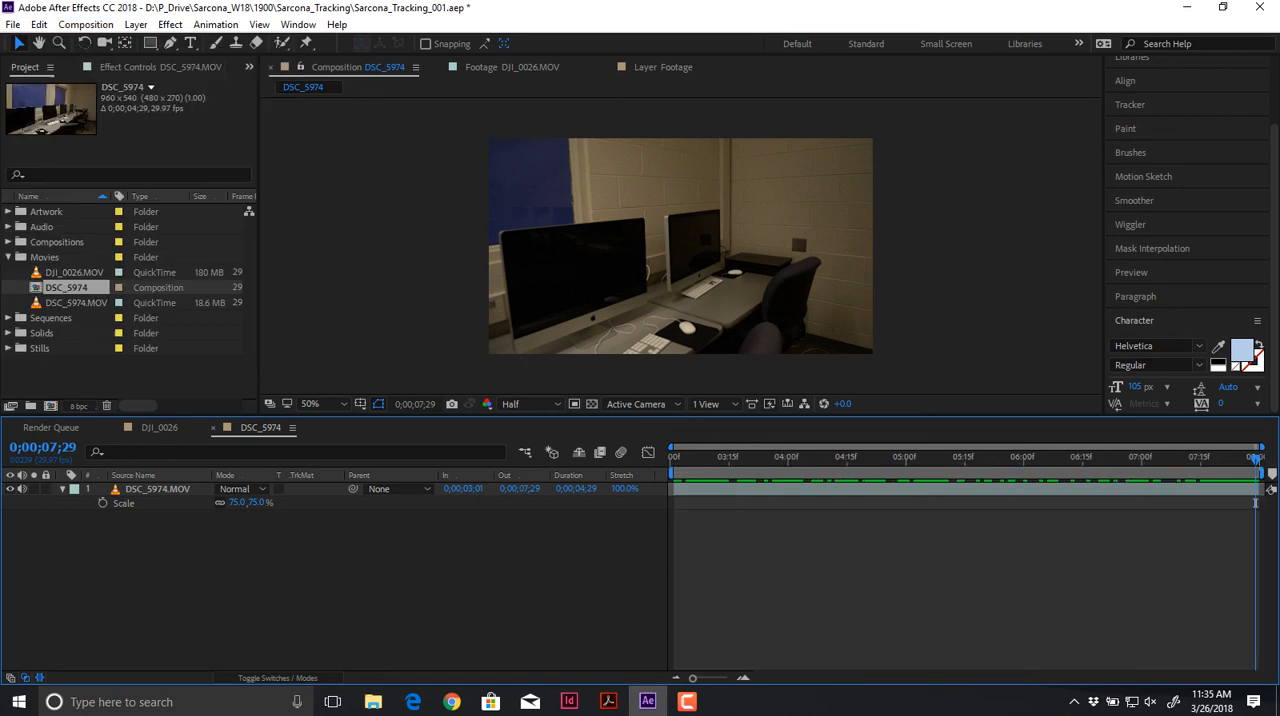
# Step: Pre-compose the DSC_5974.MOV layer as Classroom, moving all attributes into the new composition
pyautogui.hotkey('ctrl', 'shift', 'c')
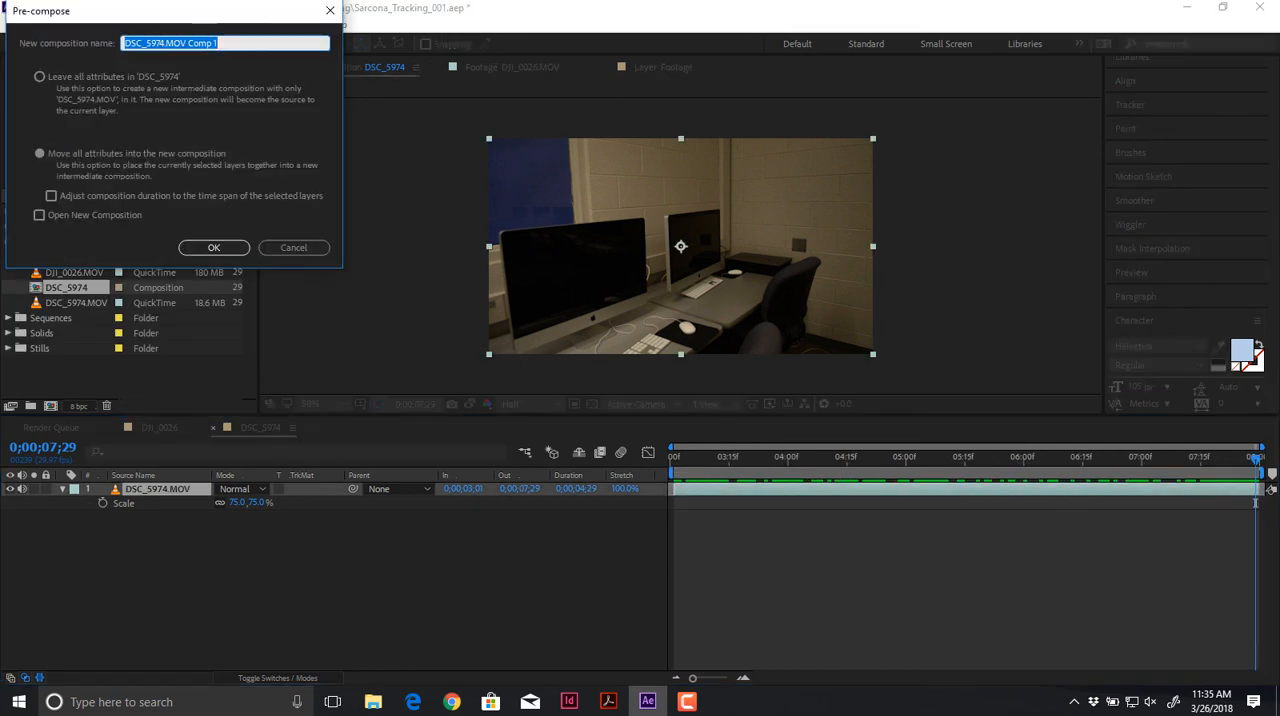
pyautogui.write('Classroom')
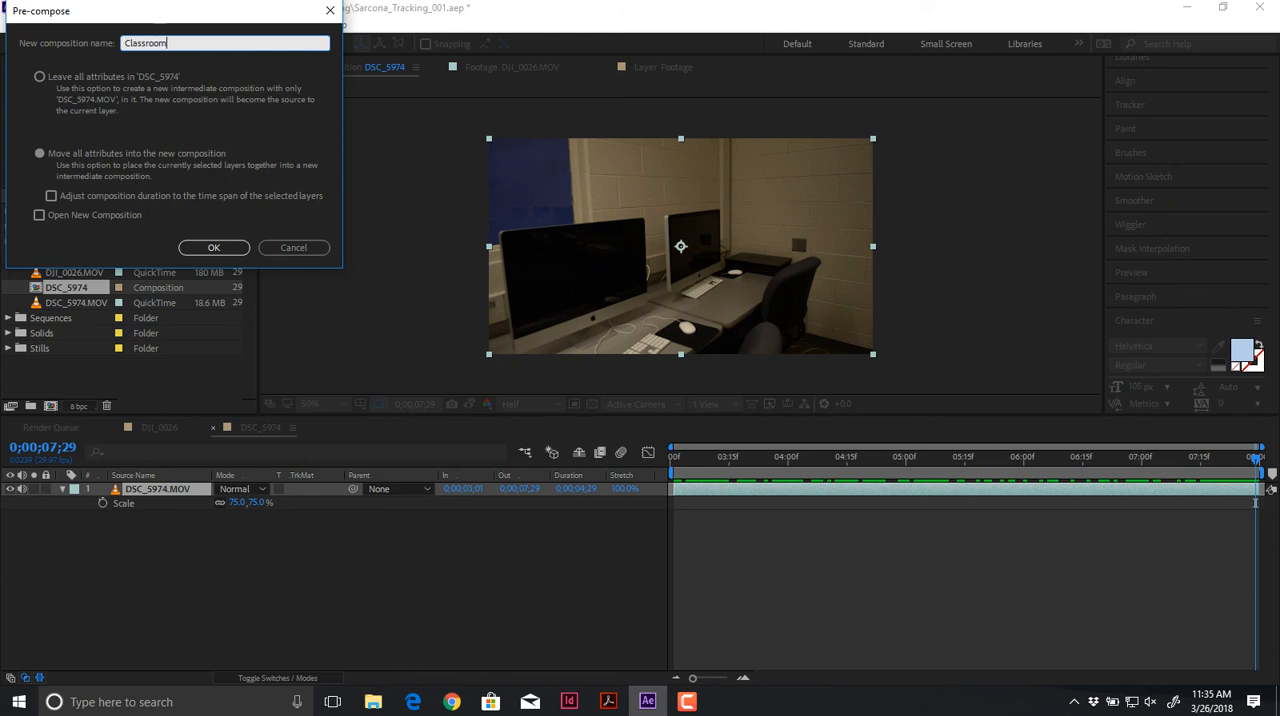
pyautogui.press('Return')
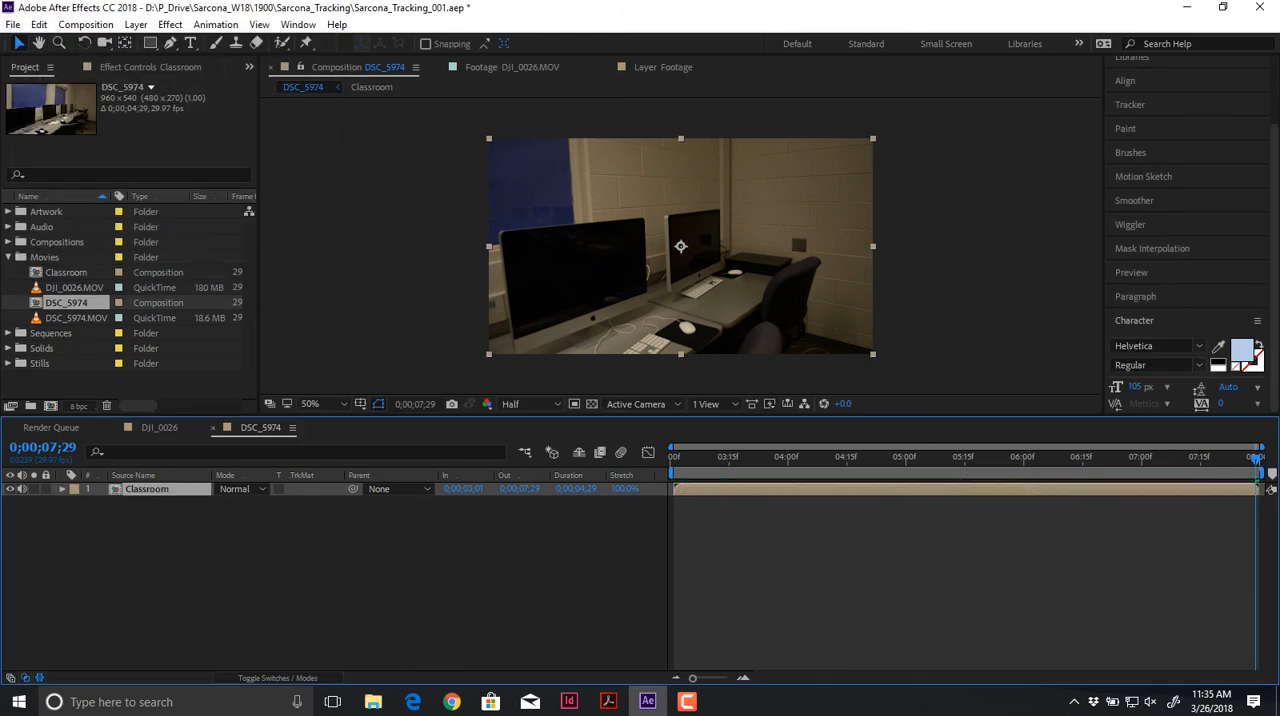
# Step: Return to the composition's first frame and start Track Camera on the Classroom layer
pyautogui.press('Home')
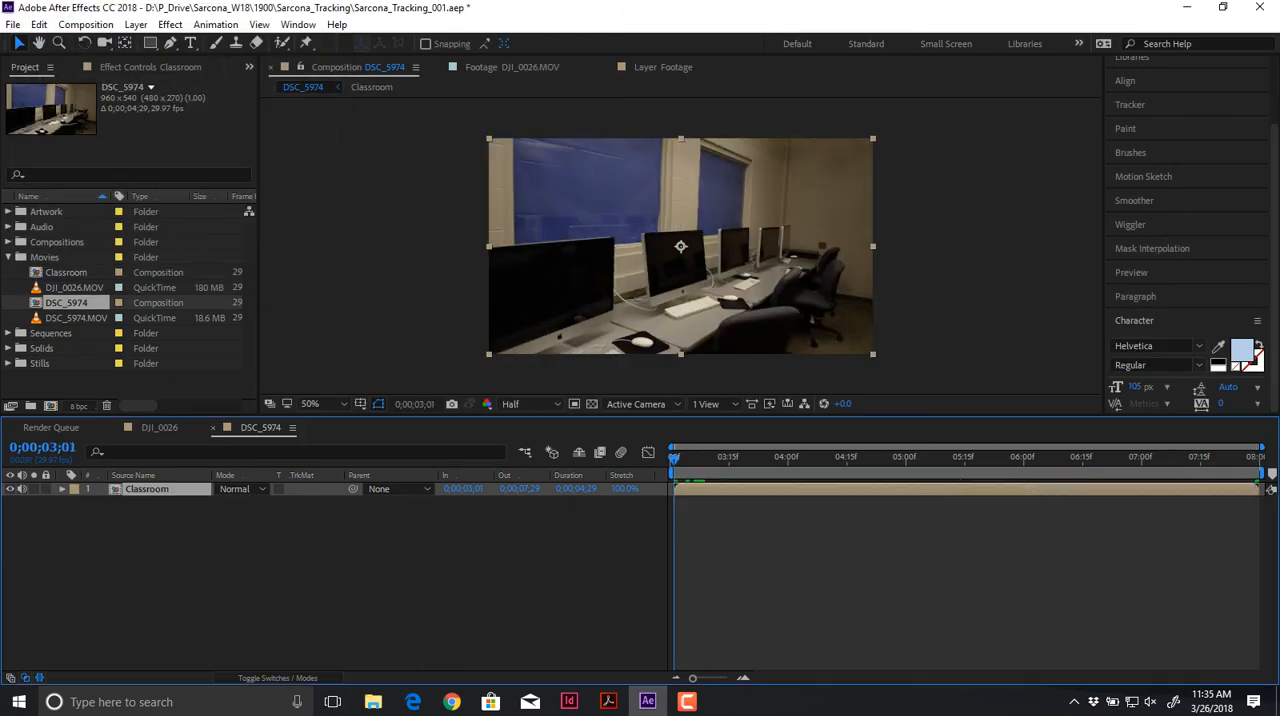
pyautogui.click(215, 24)
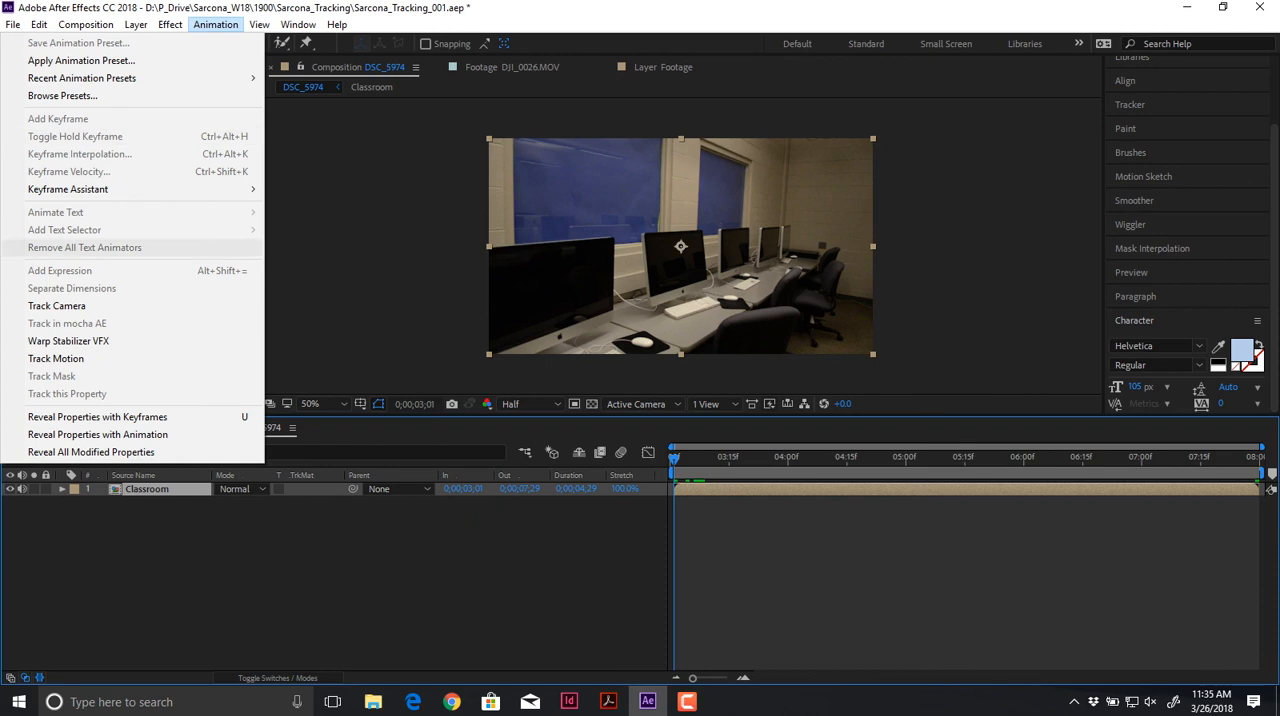
pyautogui.click(56, 305)
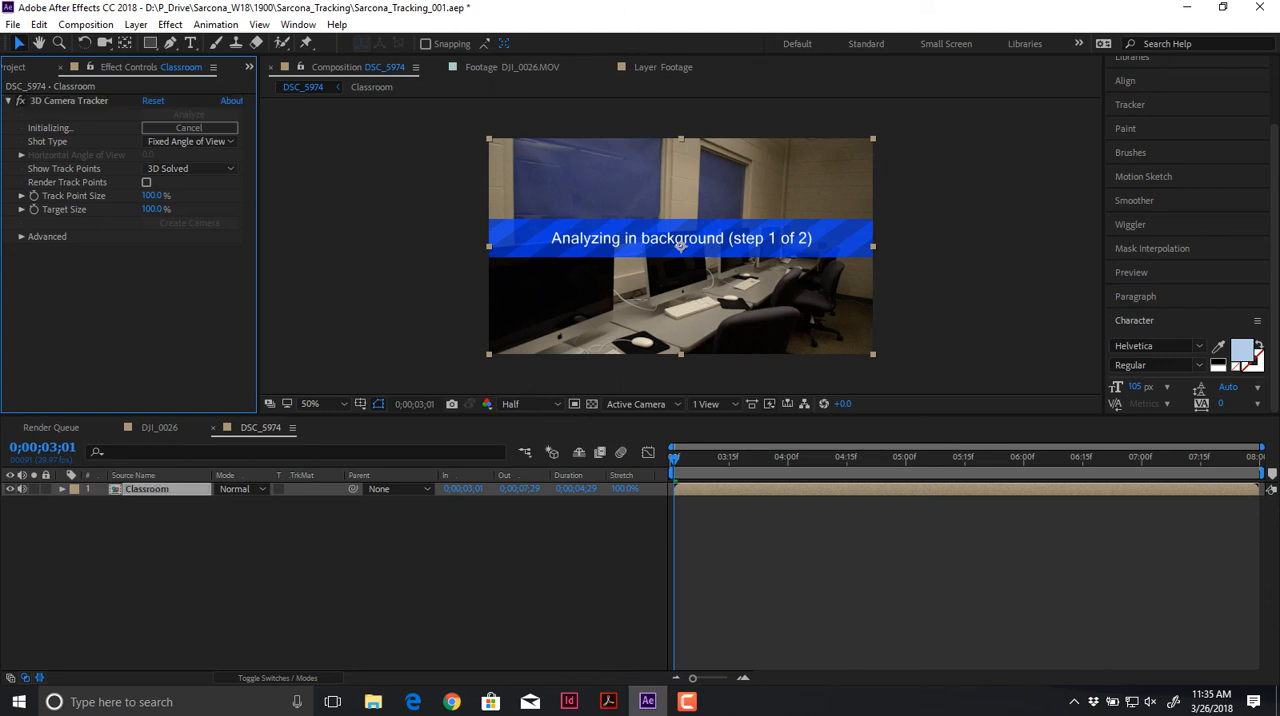
# Step: Review the 3D Camera Tracker's advanced Solve Method options for the Classroom layer, keeping Auto Detect
pyautogui.click(22, 237)
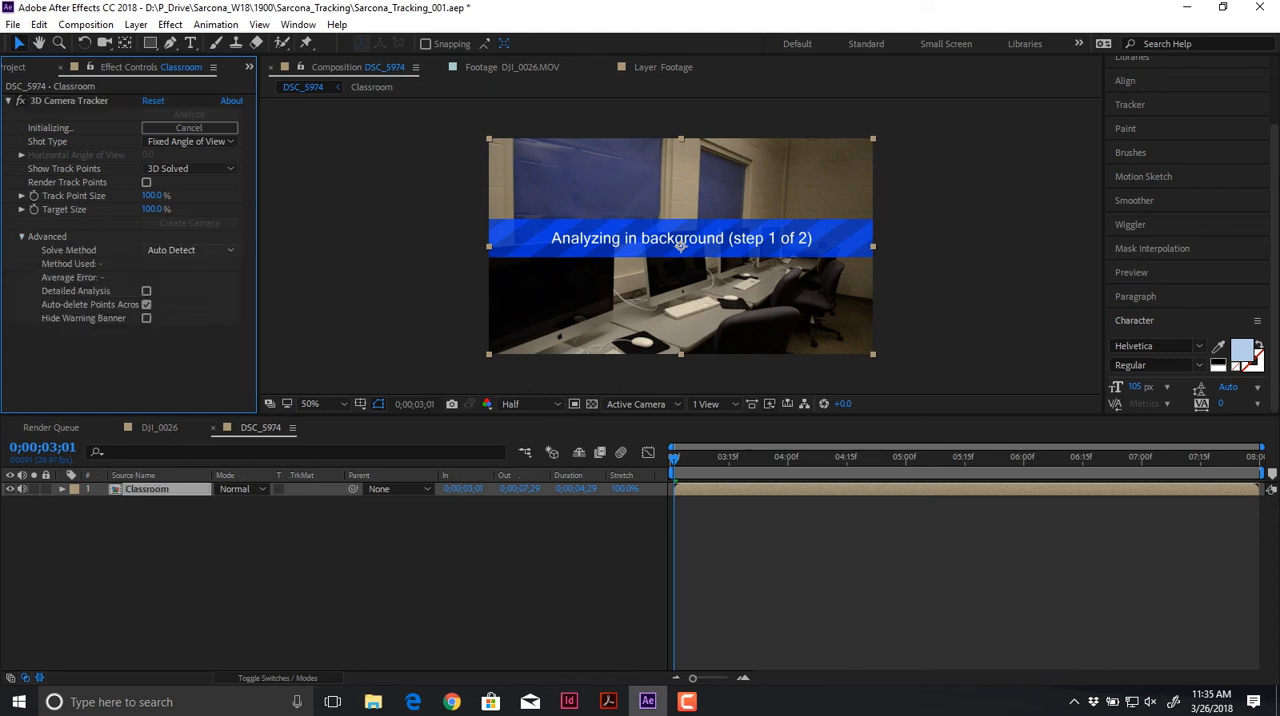
pyautogui.click(190, 250)
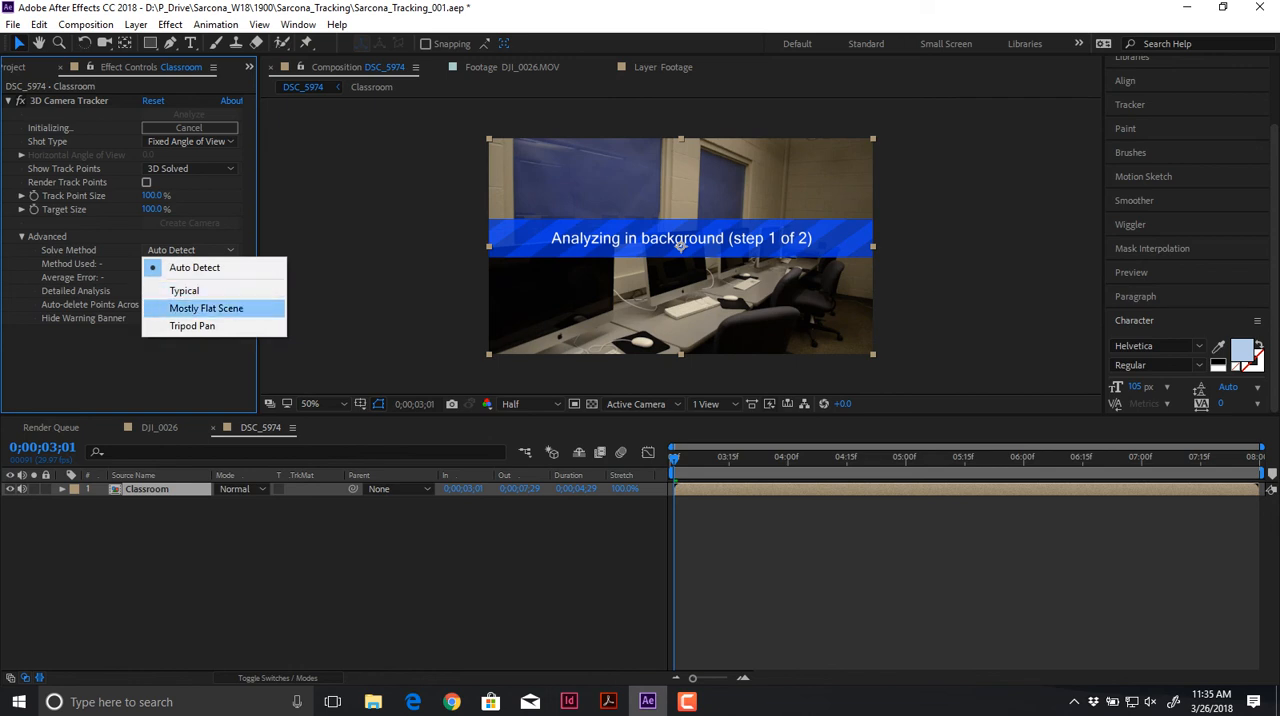
pyautogui.press('Escape')
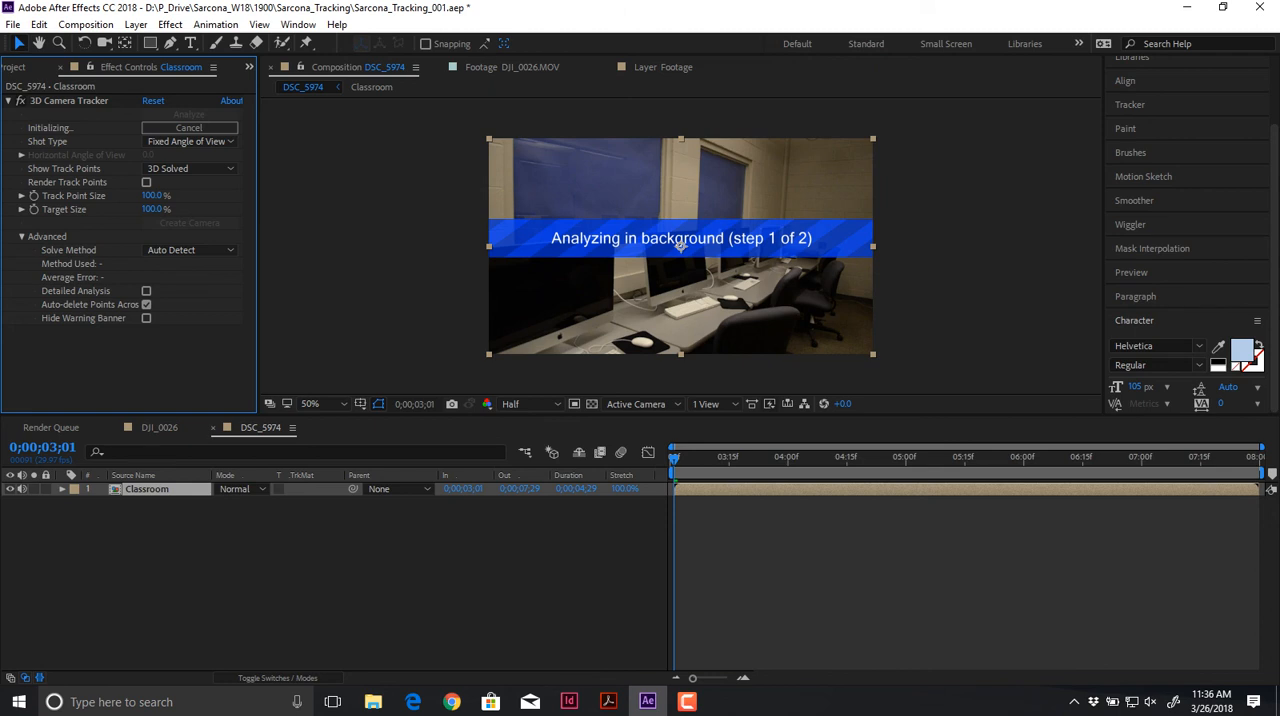
# Step: Show the 3D Camera Tracker points on the Classroom layer, preview them through the clip, and stop at 0;00;05;03
pyautogui.click(569, 701)
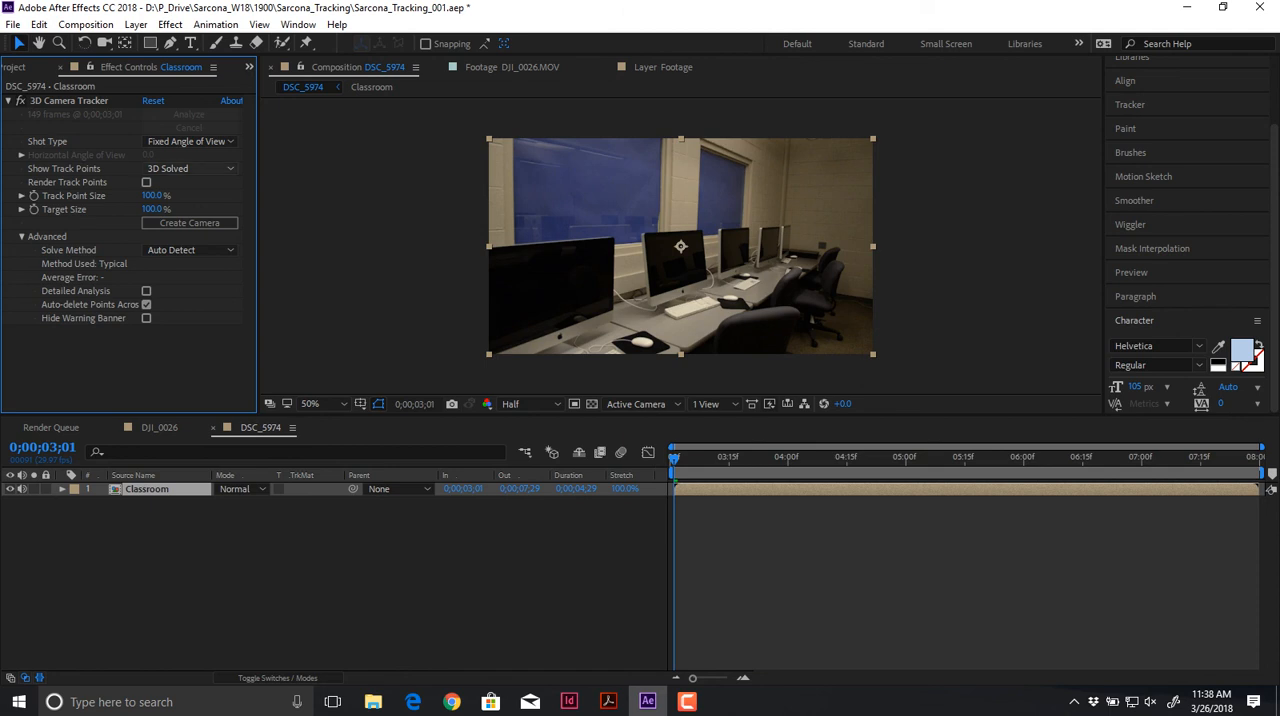
pyautogui.click(69, 101)
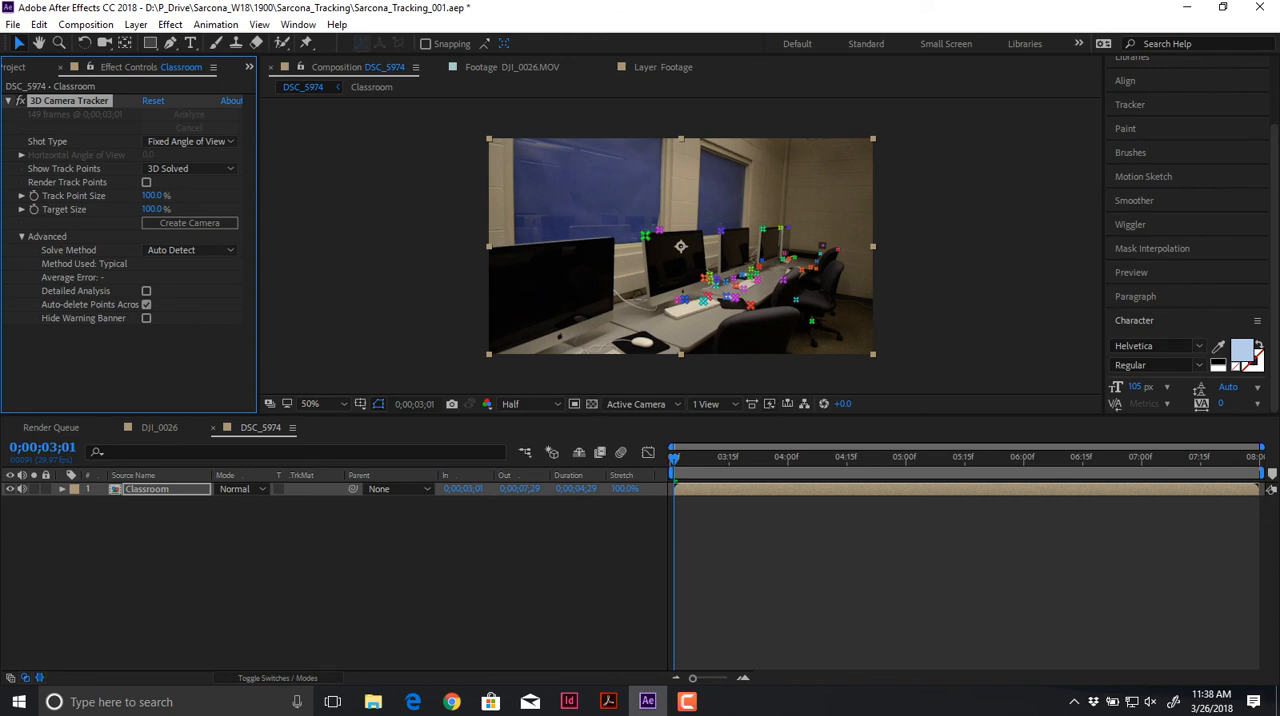
pyautogui.press('space')
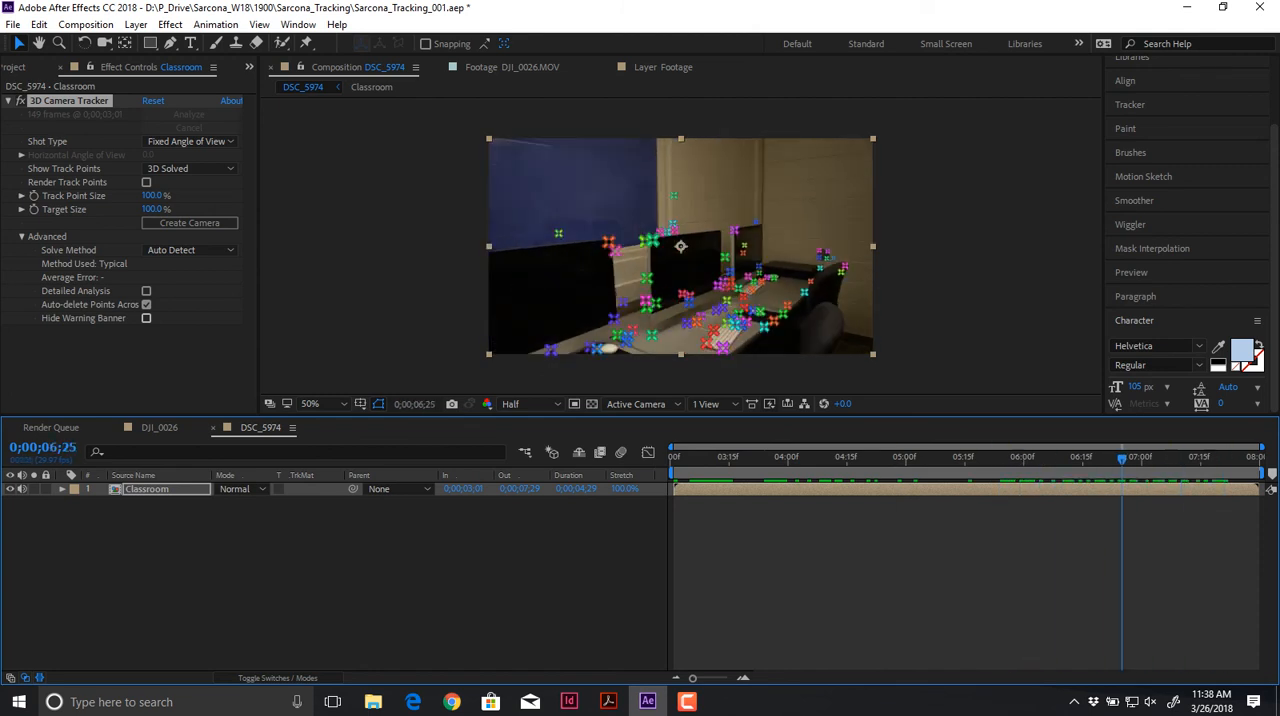
pyautogui.moveTo(855, 458); pyautogui.dragTo(917, 458)
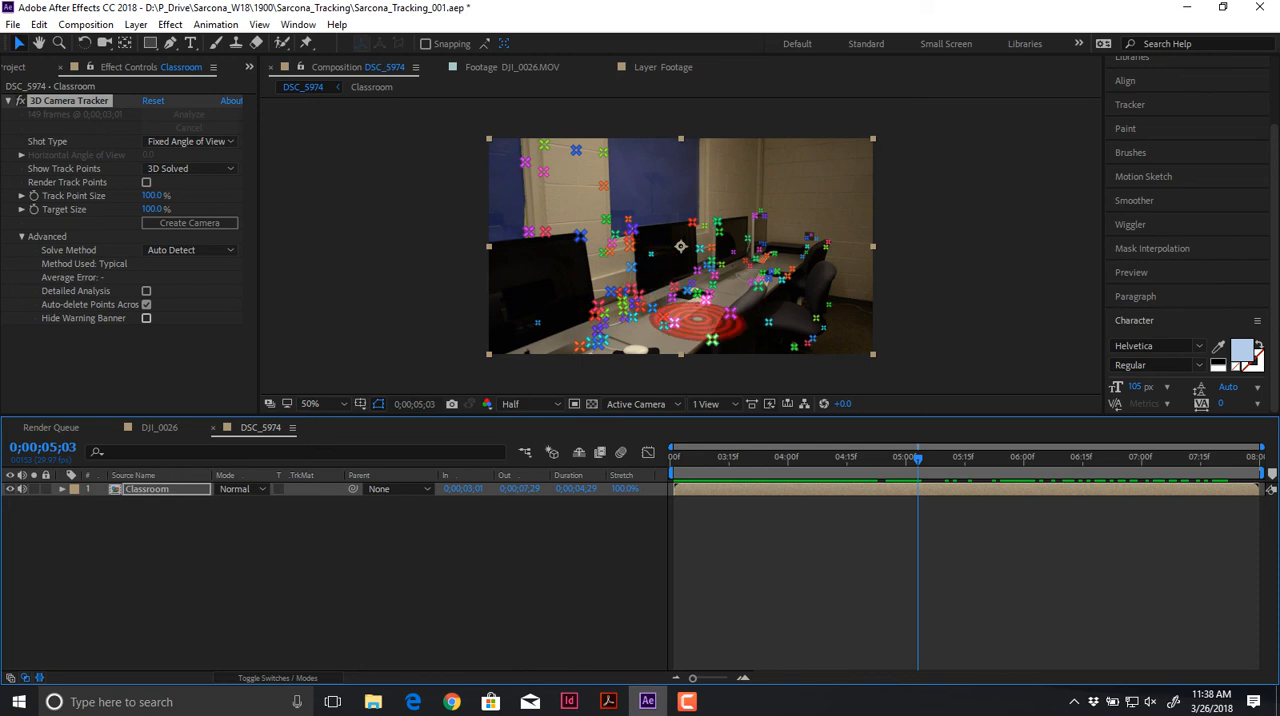
# Step: Try to create a text layer and camera from the track points on the desk beside the keyboard
pyautogui.rightClick(697, 317)
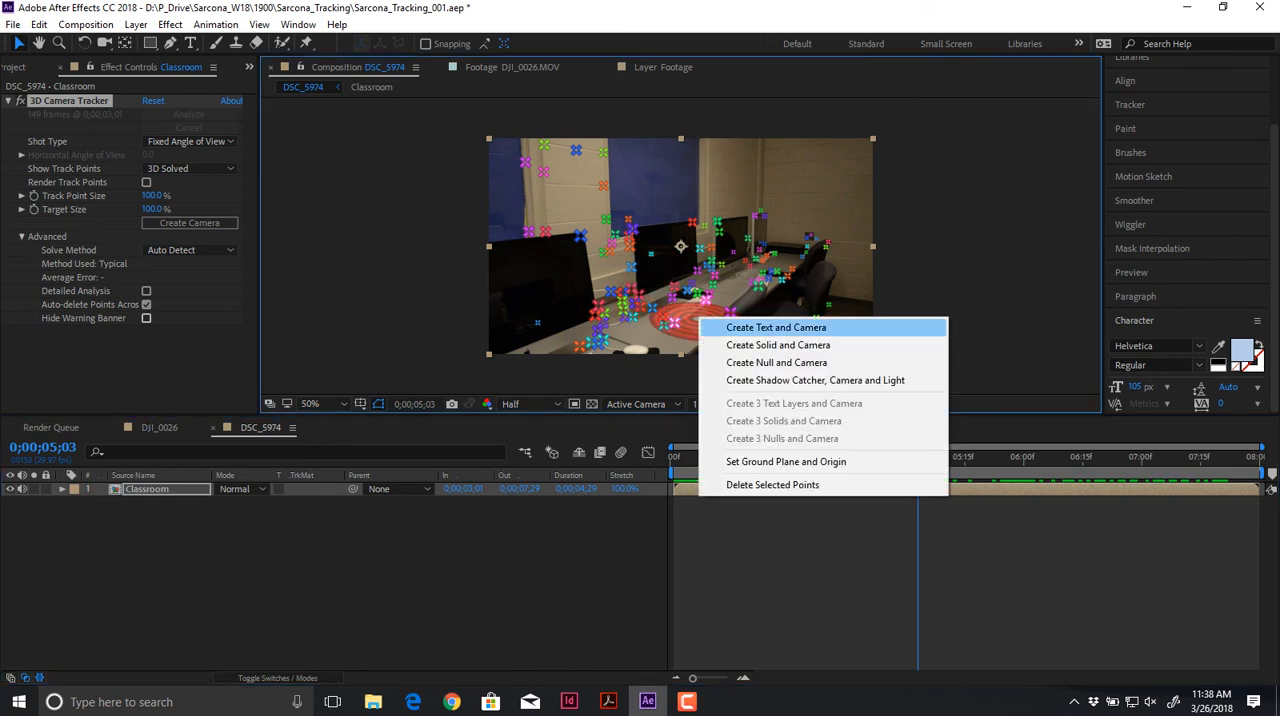
pyautogui.click(776, 328)
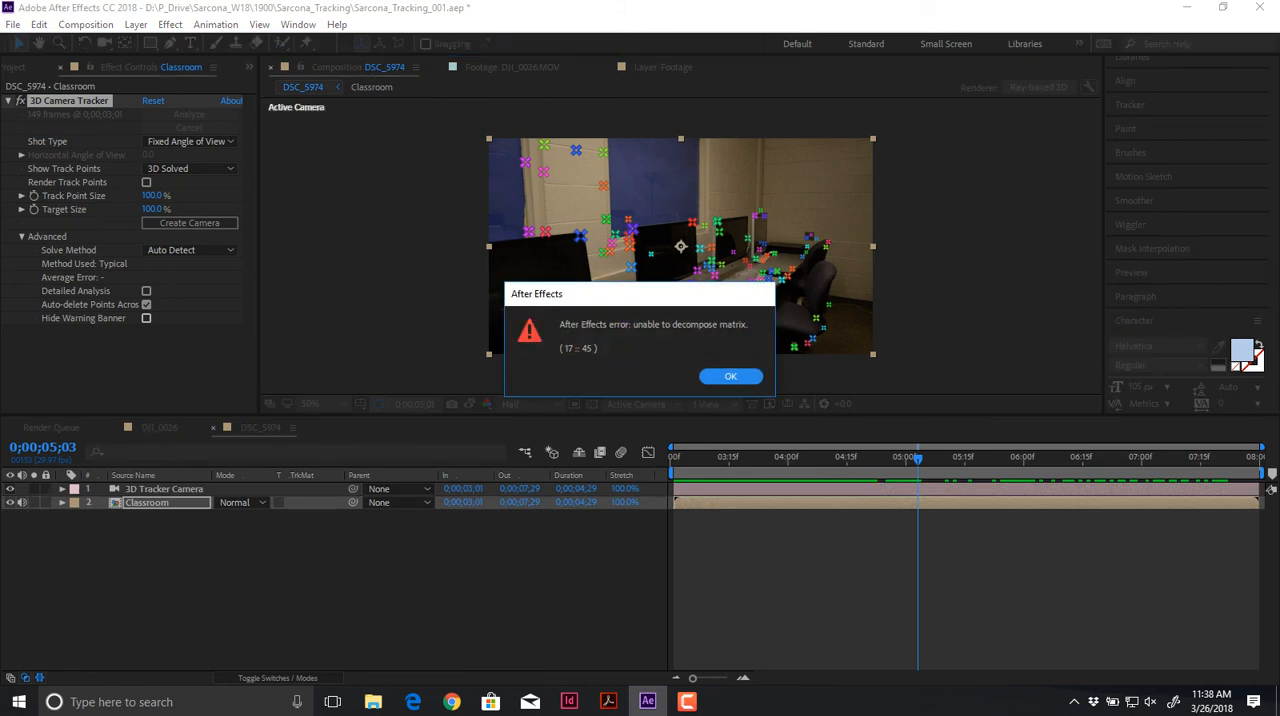
pyautogui.press('Return')
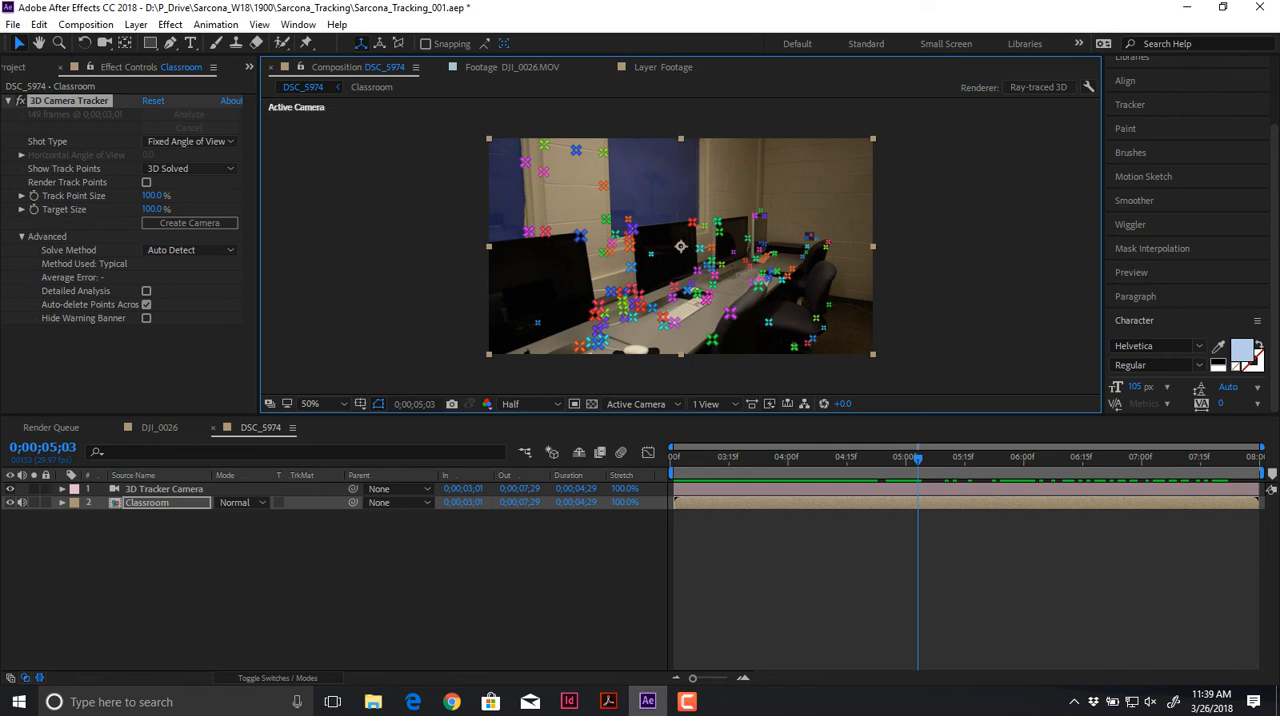
# Step: Enable Detailed Analysis for the Classroom layer's 3D Camera Tracker and delete the 3D Tracker Camera layer
pyautogui.click(146, 290)
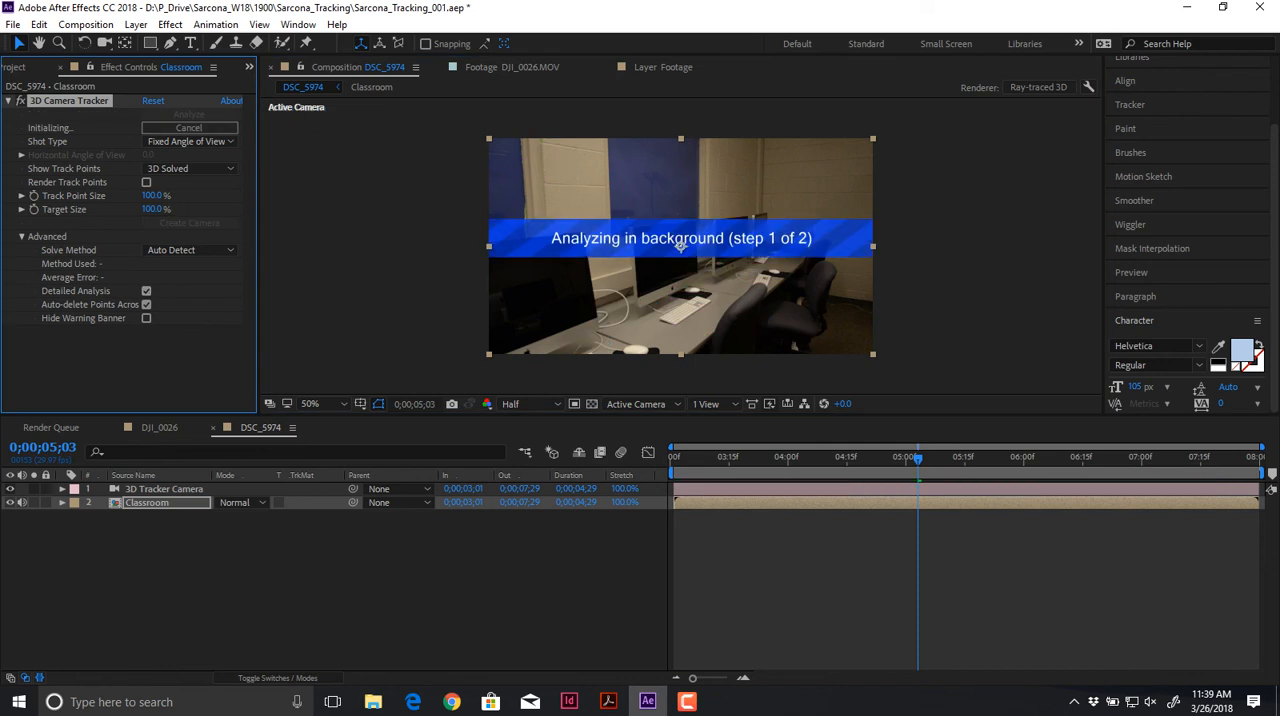
pyautogui.click(164, 489)
pyautogui.press('Delete')
pyautogui.click(147, 489)
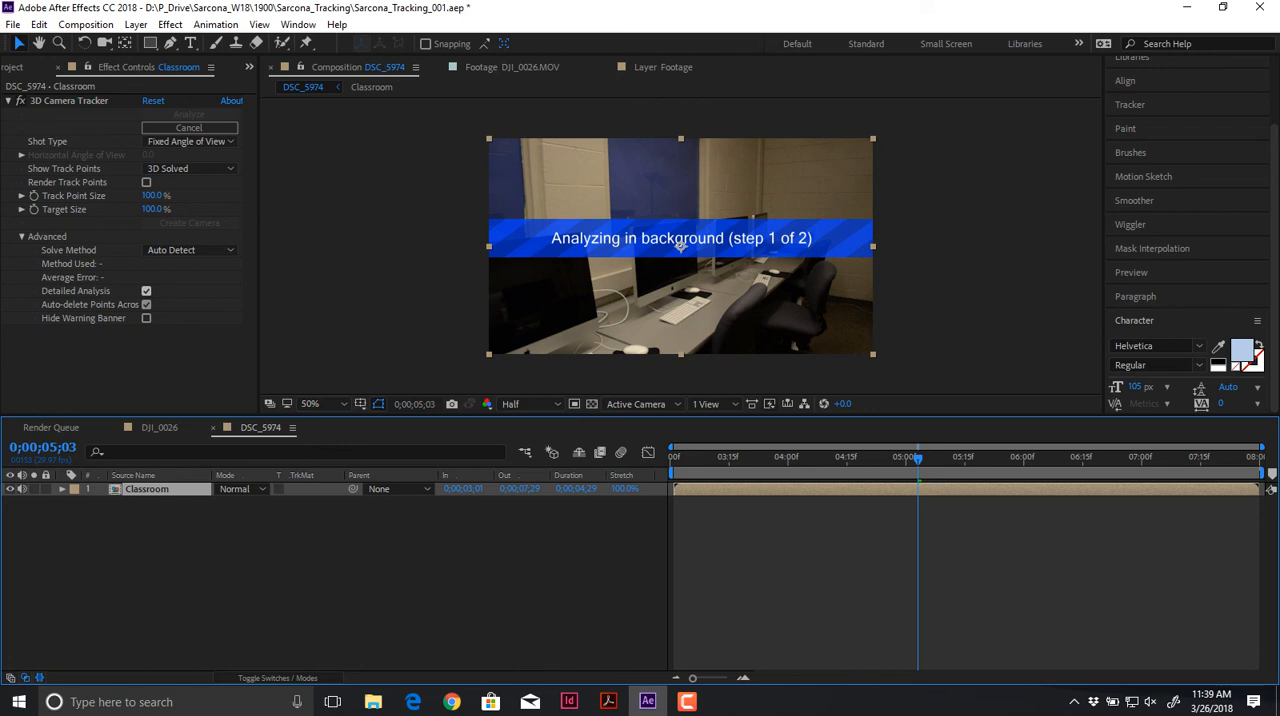
# Step: Inspect the Classroom composition's contents and the 3D Camera Tracker settings in the DSC_5974 composition
pyautogui.click(216, 24)
pyautogui.hotkey('ctrl', '0')
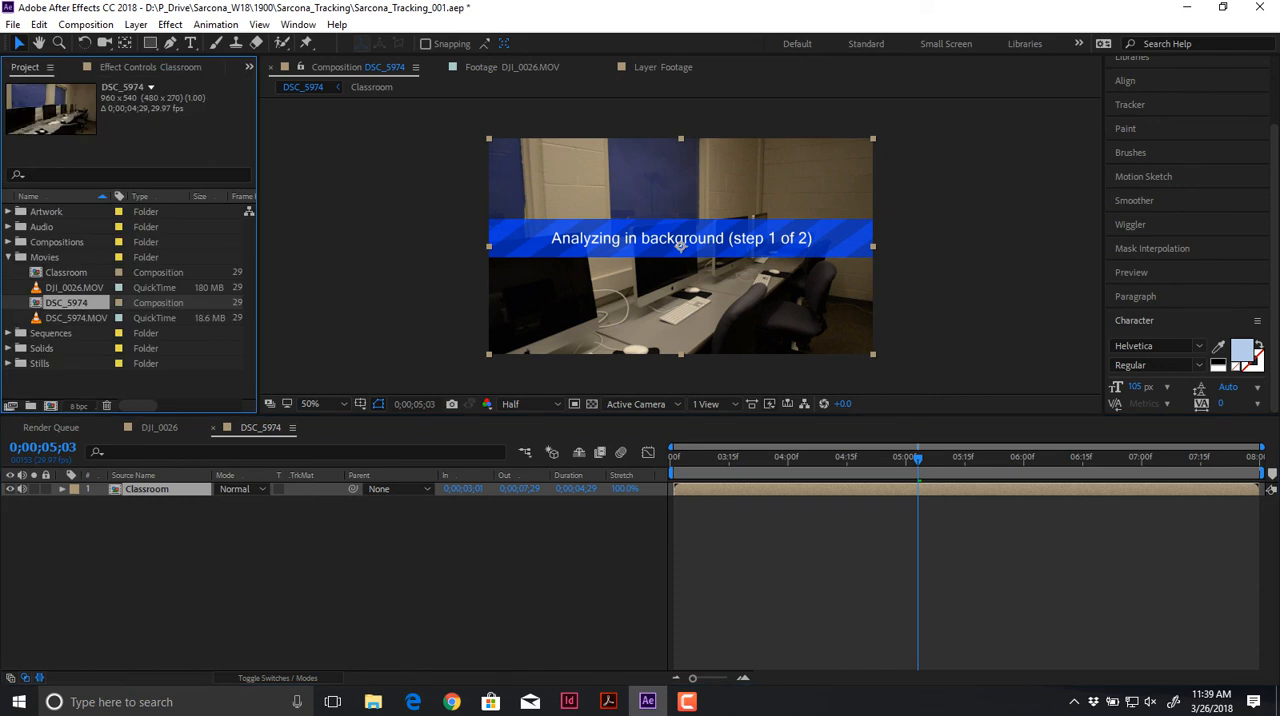
pyautogui.doubleClick(66, 272)
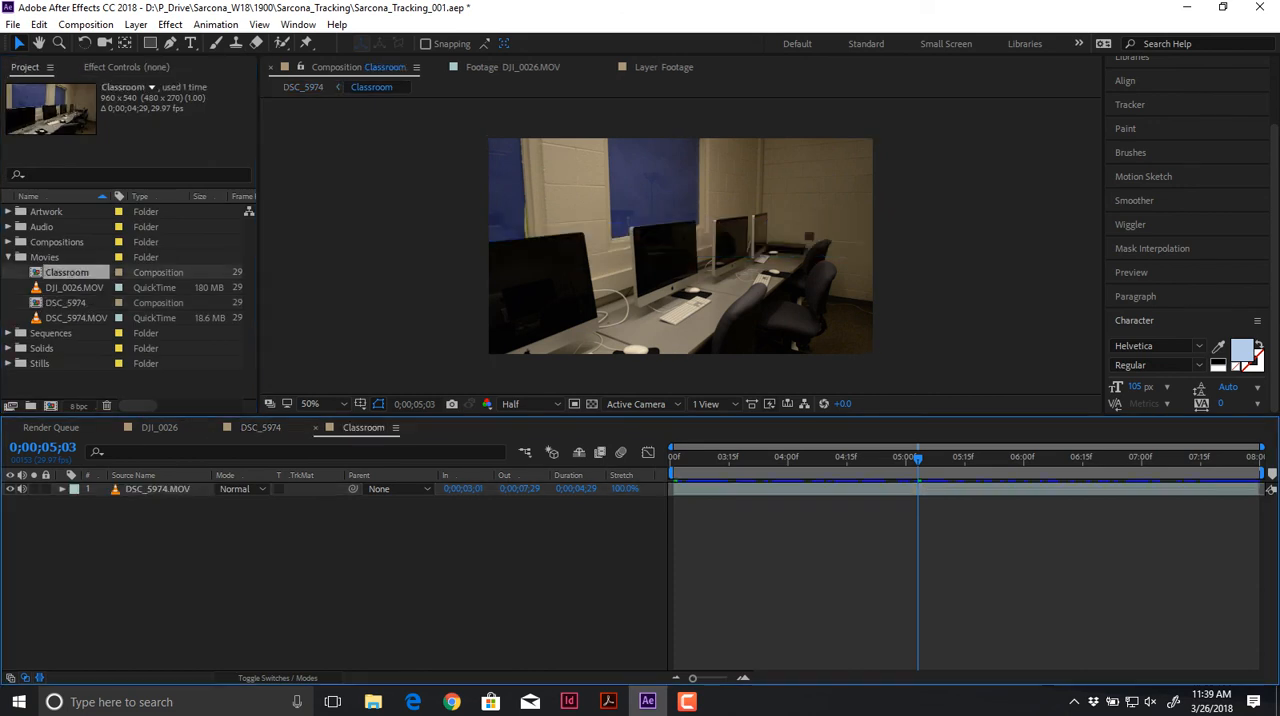
pyautogui.doubleClick(66, 302)
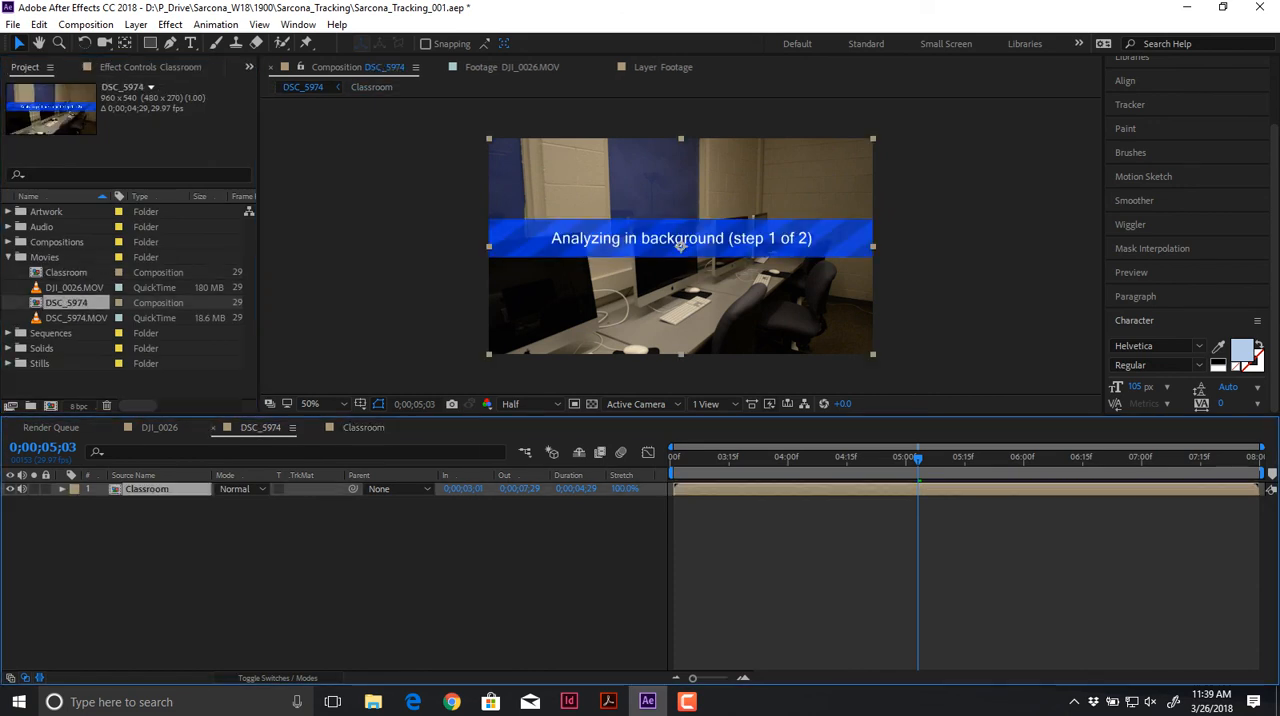
pyautogui.click(150, 67)
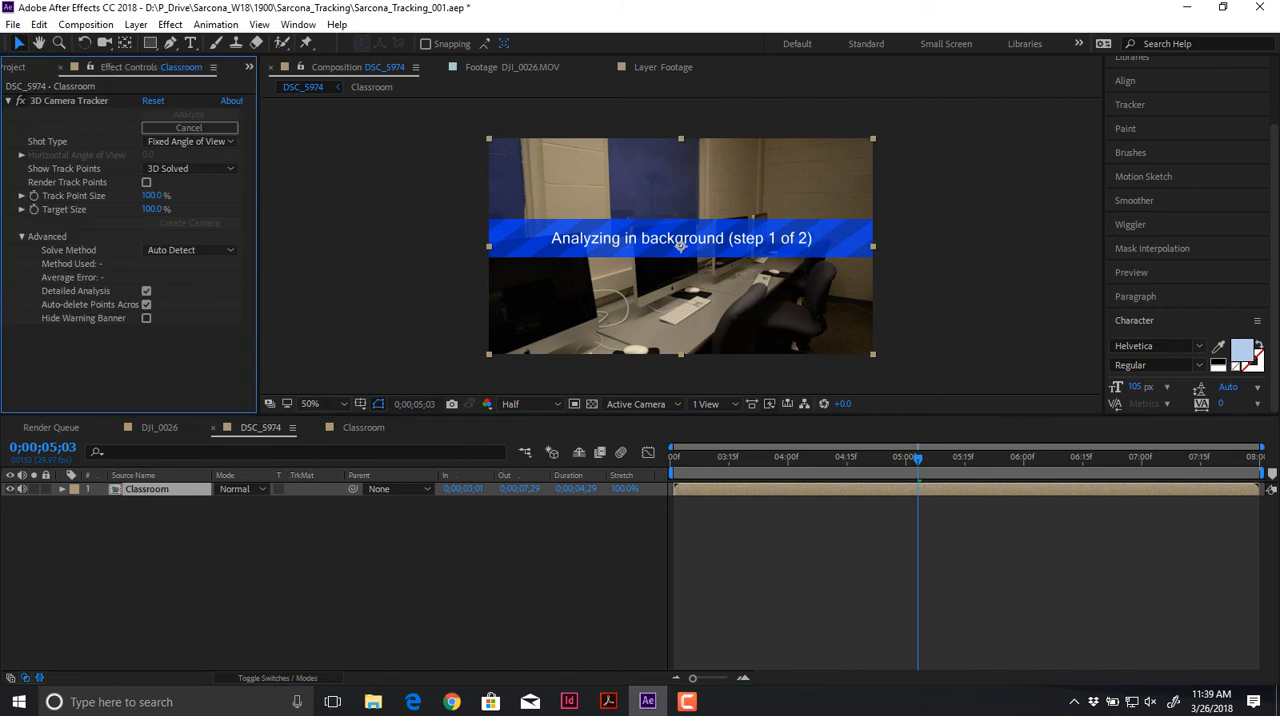
pyautogui.click(21, 101)
pyautogui.click(14, 67)
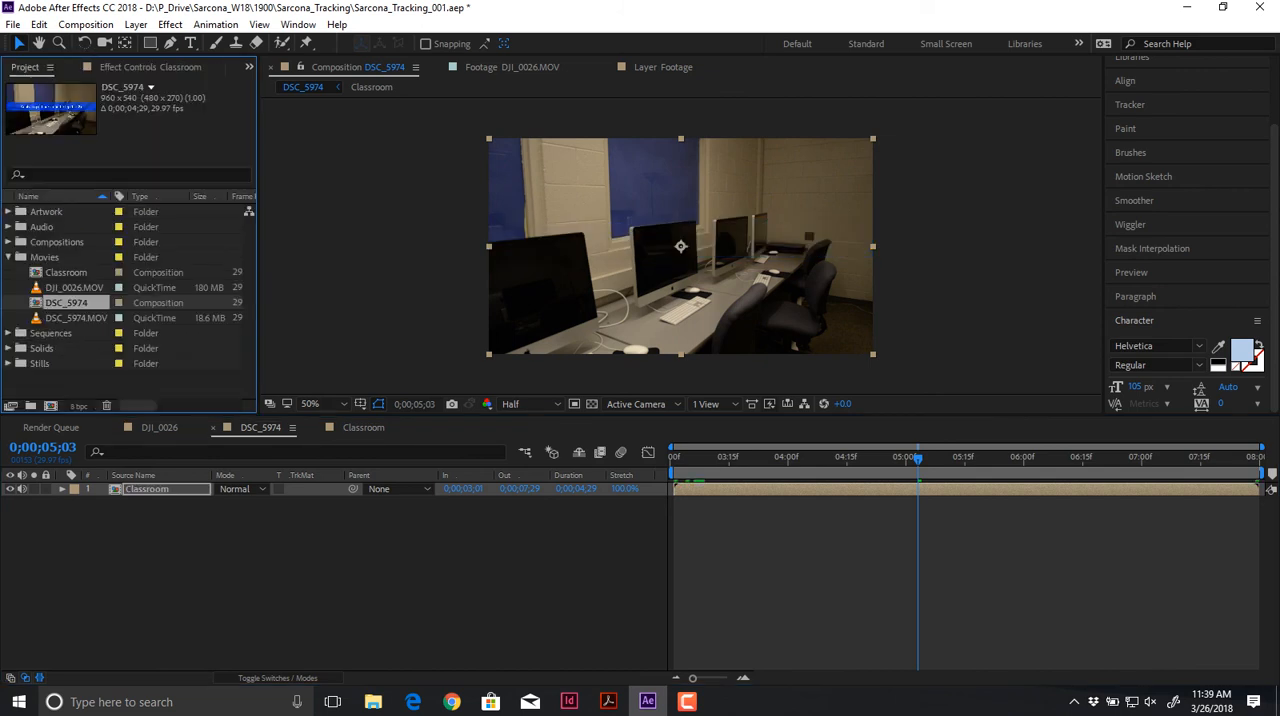
# Step: Scale the Text layer in the DJI_0026 composition to 58.6% at 0;00;00;16
pyautogui.click(159, 427)
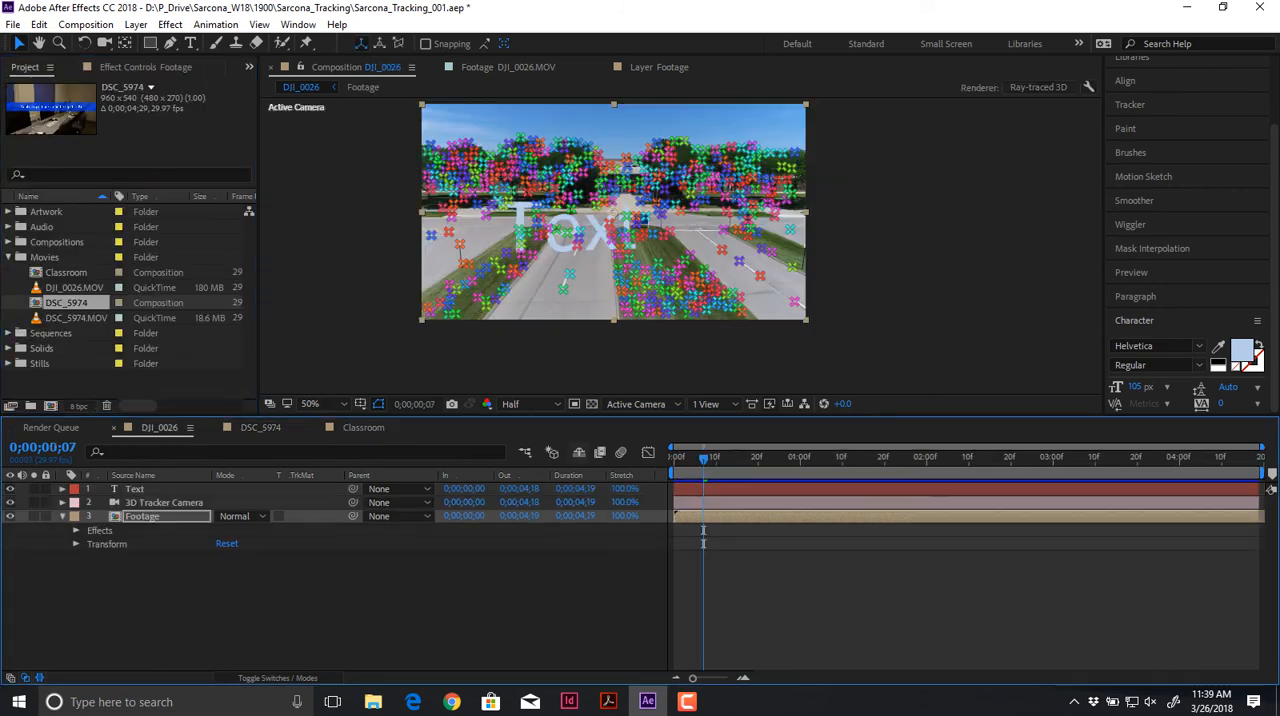
pyautogui.press('space')
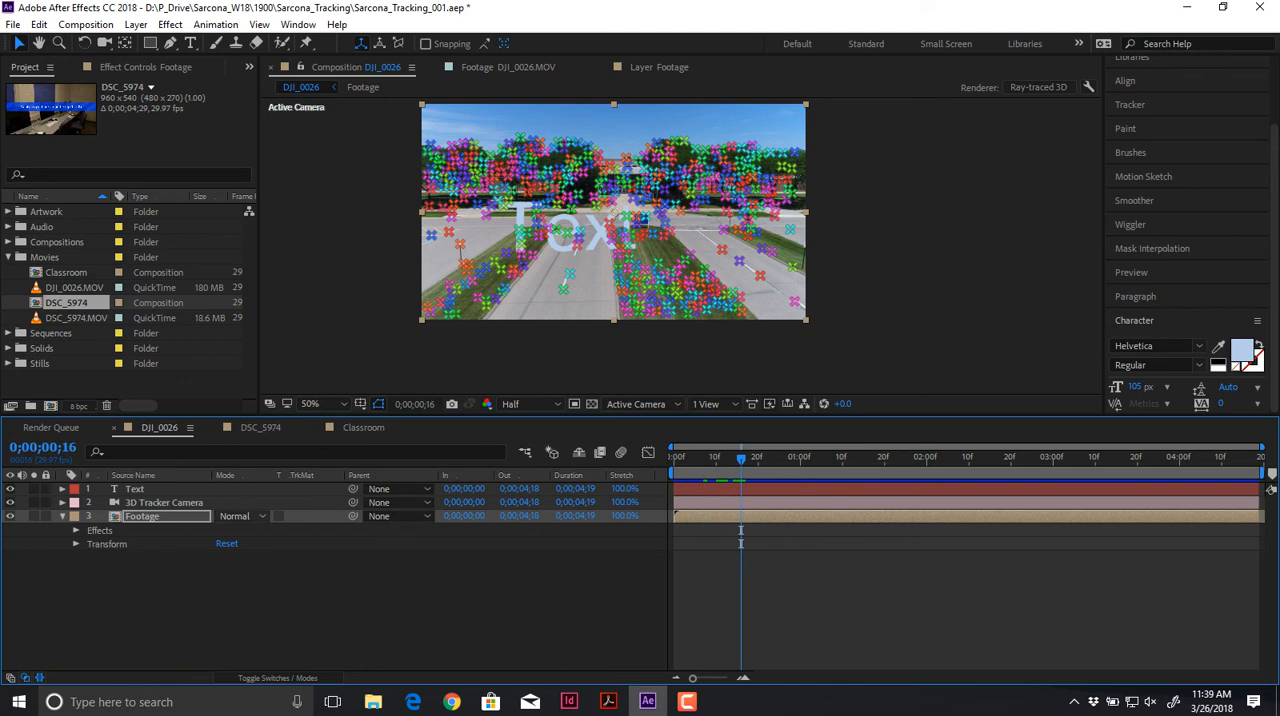
pyautogui.click(135, 489)
pyautogui.press('s')
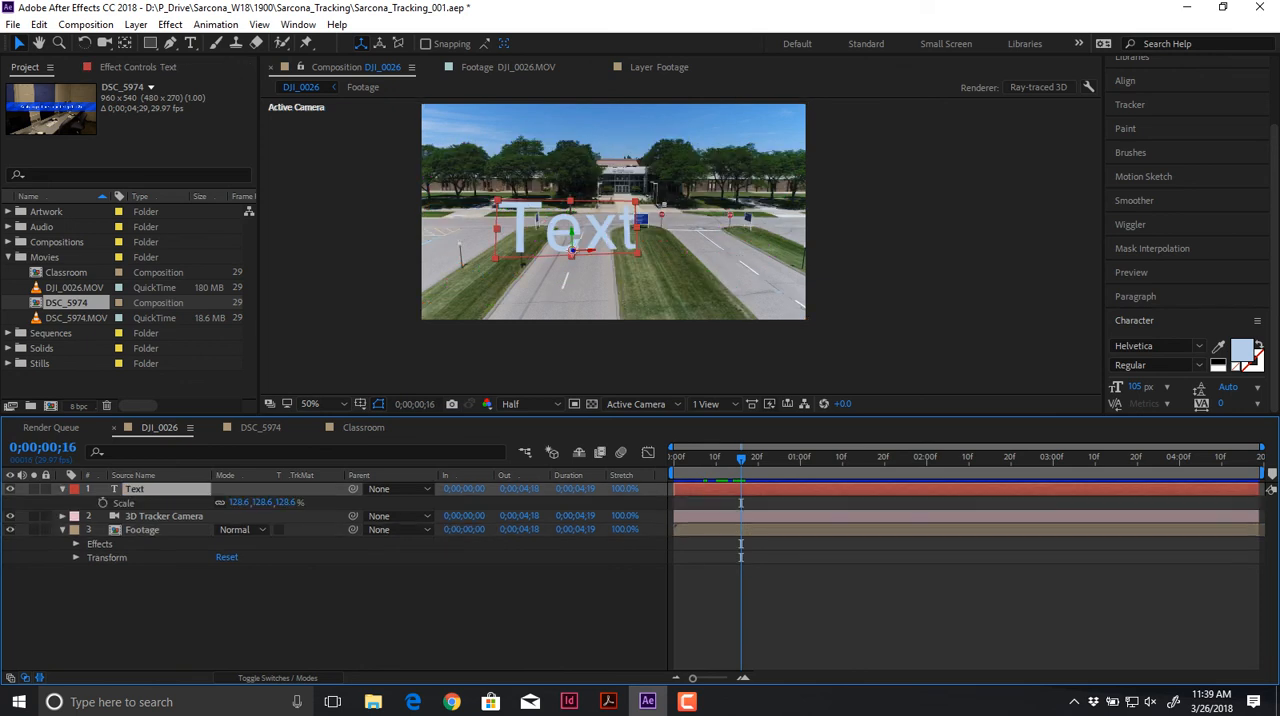
pyautogui.moveTo(262, 503); pyautogui.dragTo(244, 503)
pyautogui.moveTo(250, 503); pyautogui.dragTo(222, 503)
pyautogui.scroll(1, 455, 288)
pyautogui.moveTo(457, 288); pyautogui.dragTo(481, 288)
pyautogui.scroll(2, 523, 212)
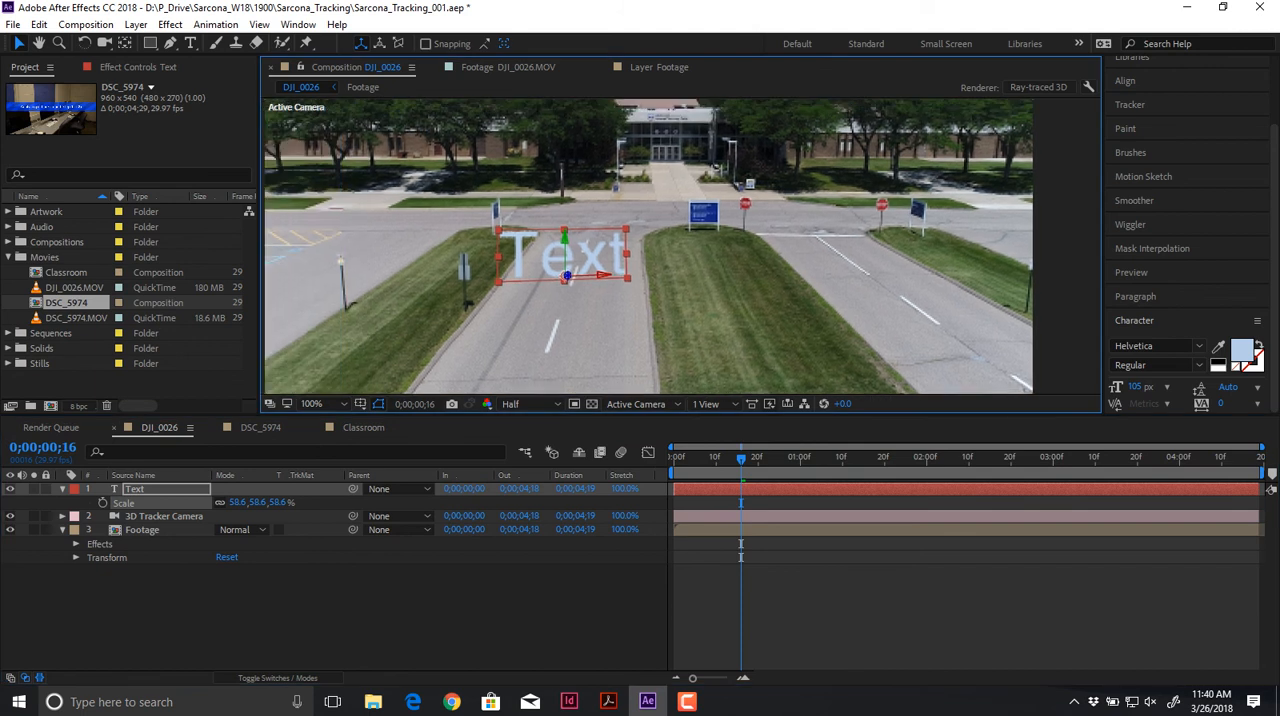
# Step: Set the Text layer's X Rotation to 15° and Y Rotation to 13°, and shift it along the road to X position 411.8
pyautogui.press('r')
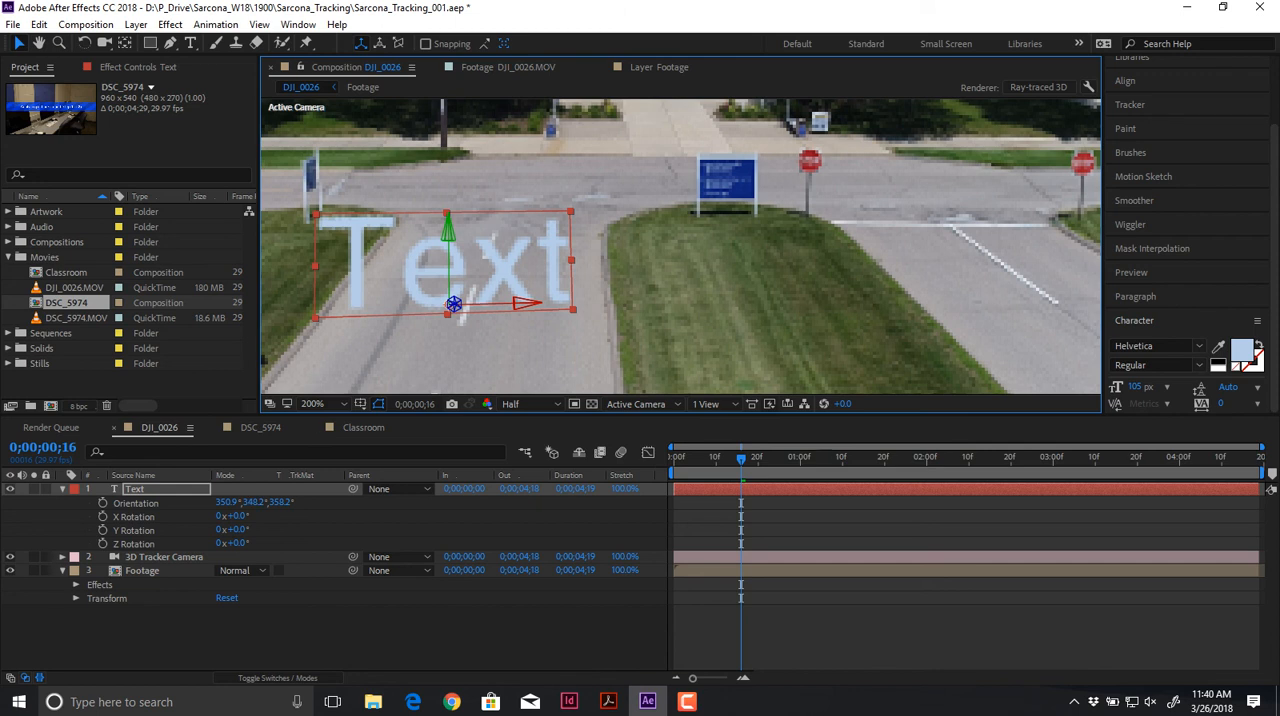
pyautogui.moveTo(228, 501); pyautogui.dragTo(237, 530)
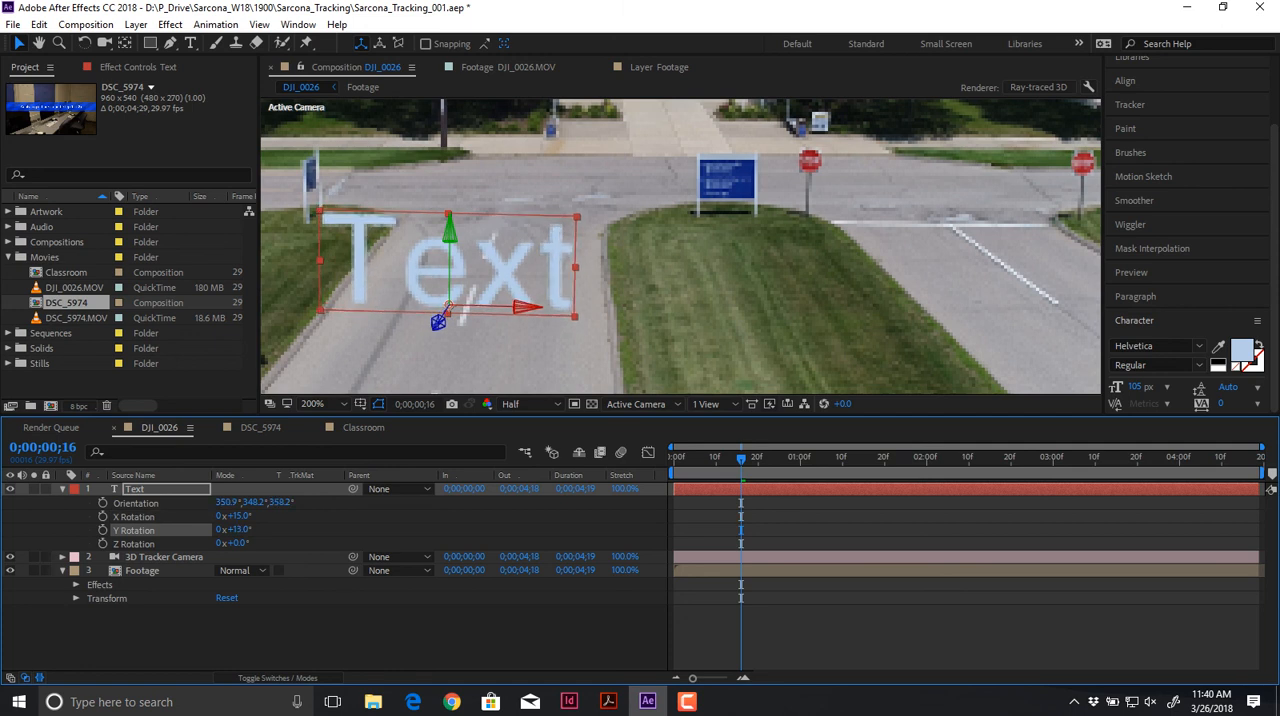
pyautogui.press('p')
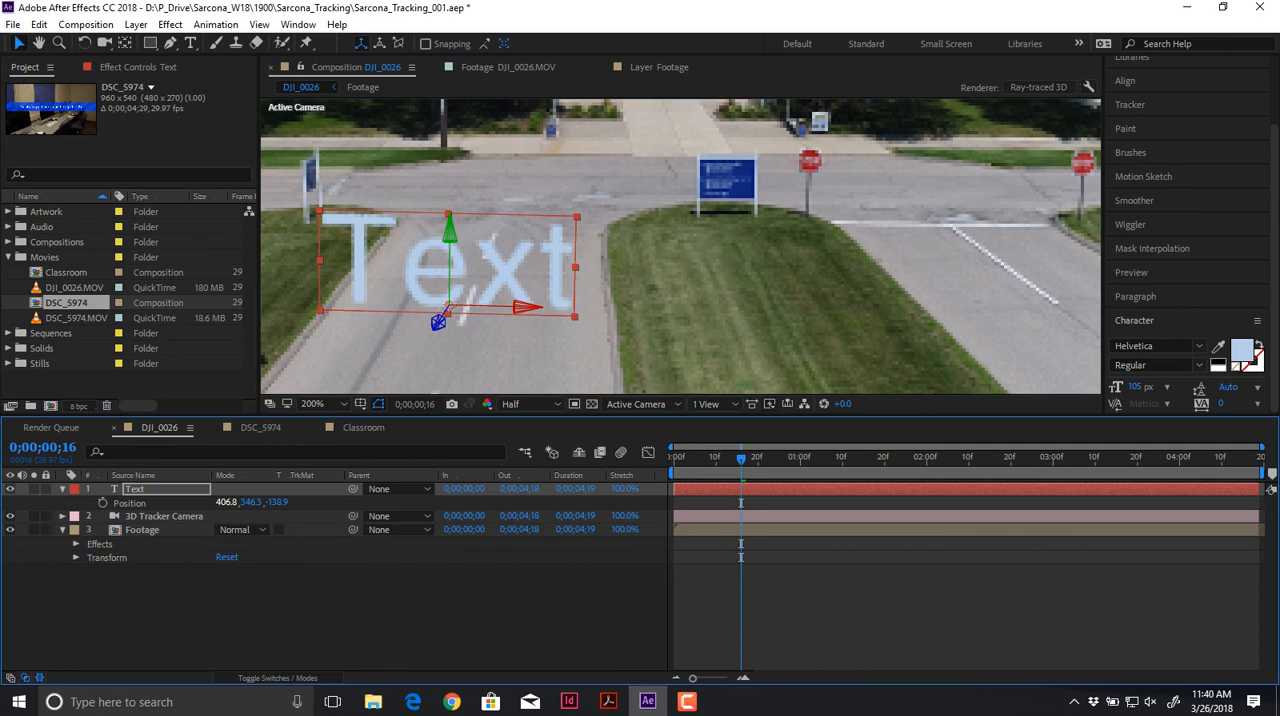
pyautogui.moveTo(449, 307)
pyautogui.mouseDown()
pyautogui.moveTo(474, 307)
pyautogui.moveTo(459, 307)
pyautogui.mouseUp()
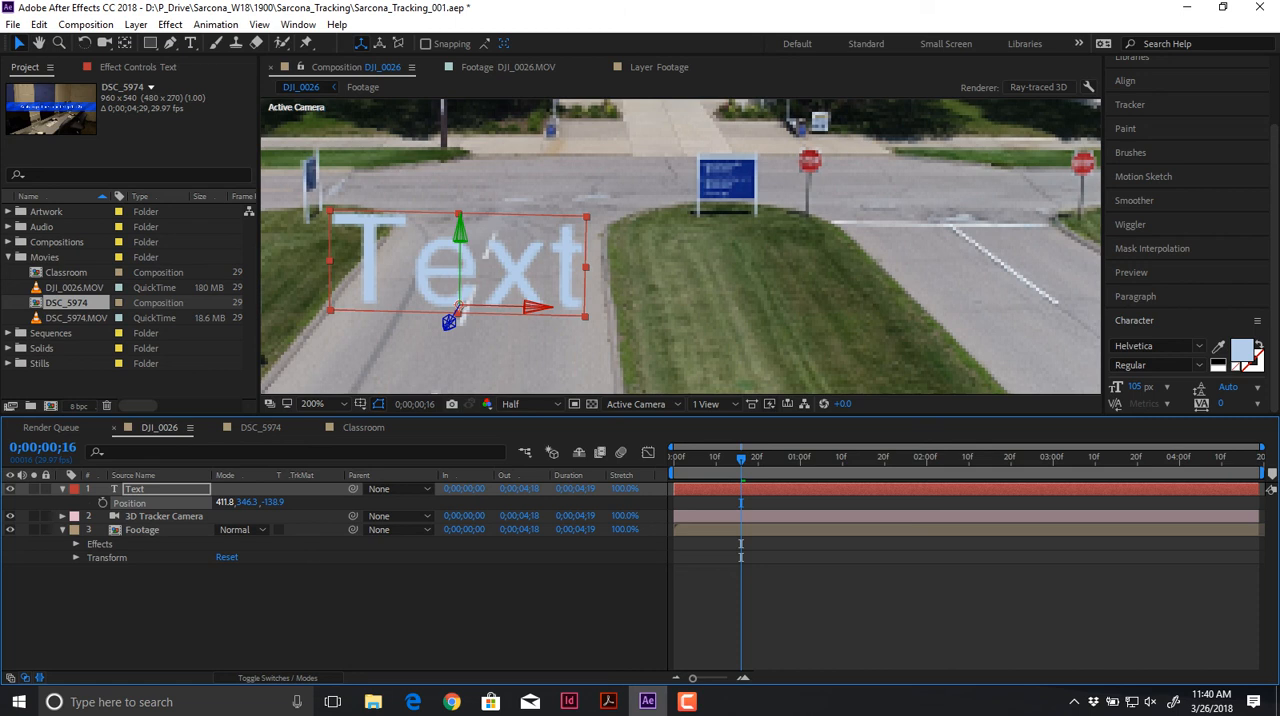
pyautogui.hotkey('ctrl', 'shift', 'a')
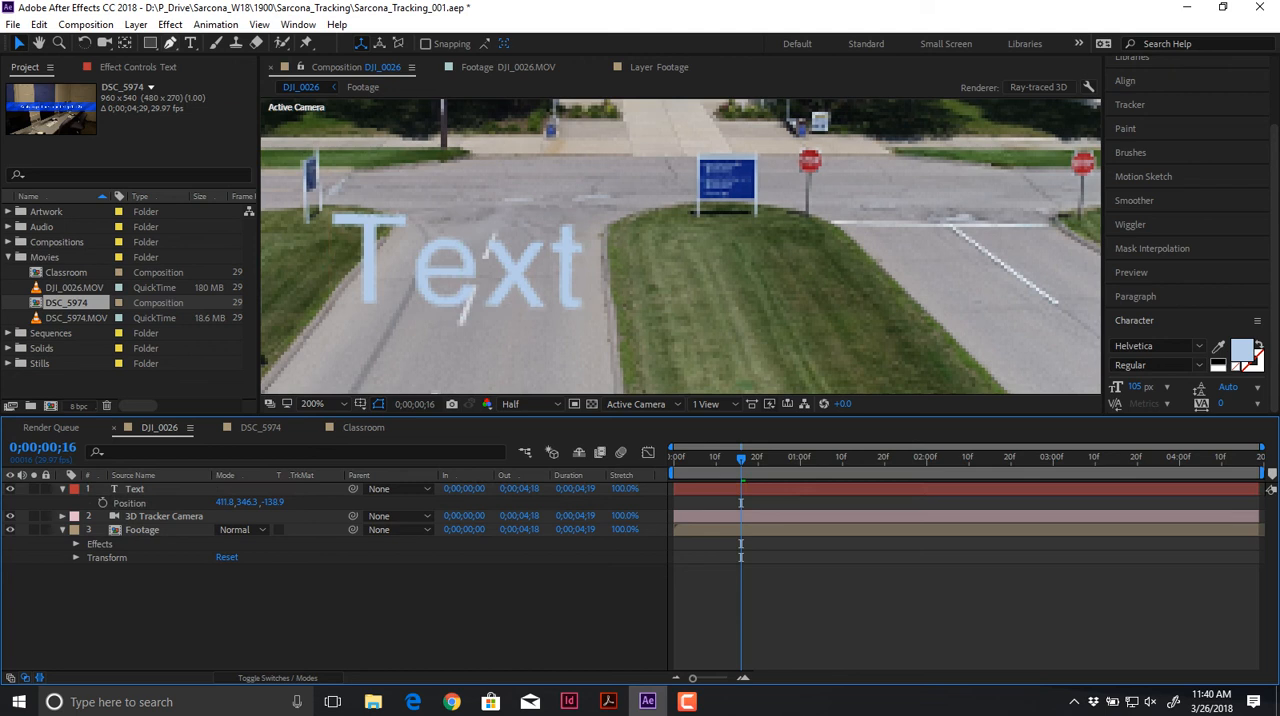
# Step: Add a text layer reading HELLO to the DJI_0026 composition and make it a 3D layer
pyautogui.click(190, 43)
pyautogui.click(791, 225)
pyautogui.write('HELLO')
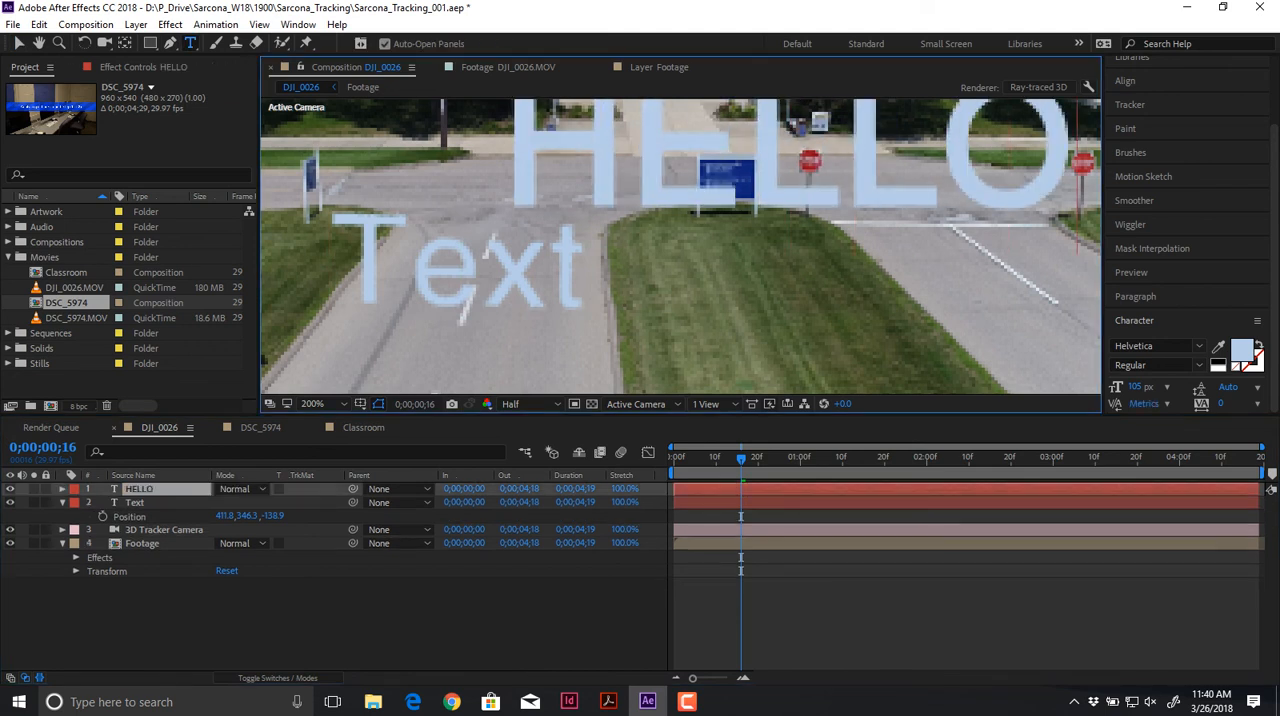
pyautogui.click(19, 43)
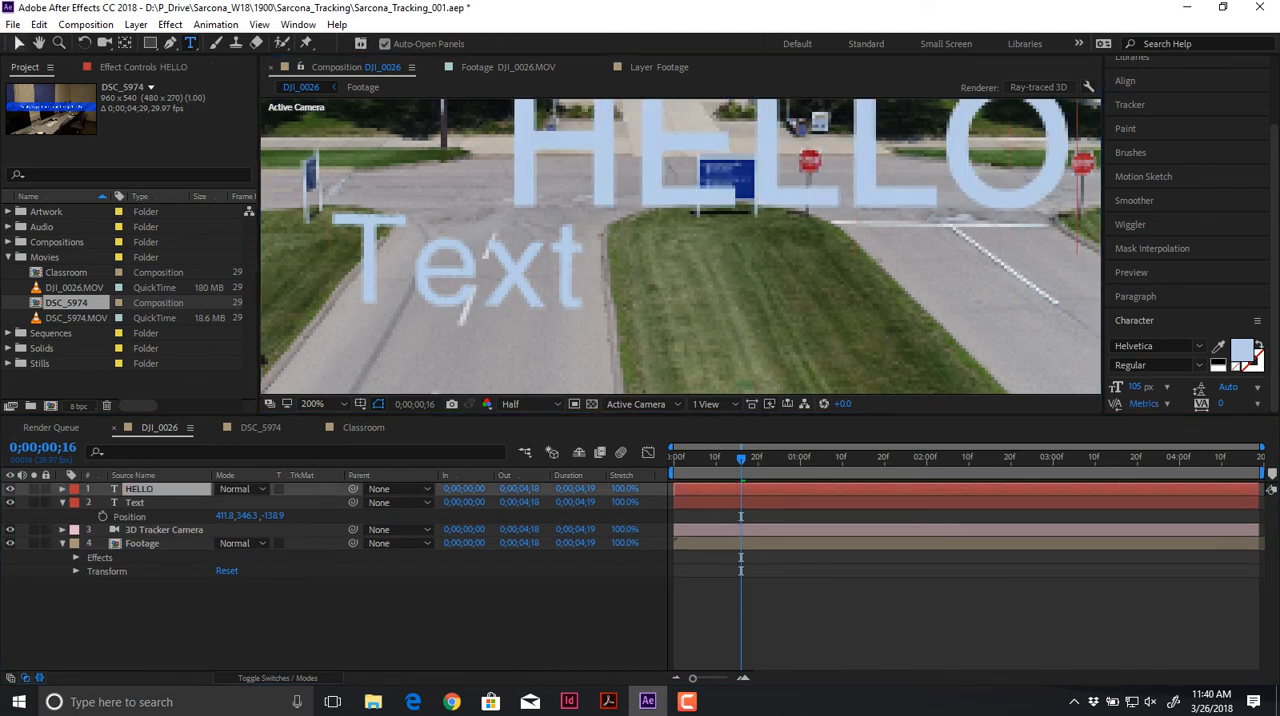
pyautogui.click(278, 678)
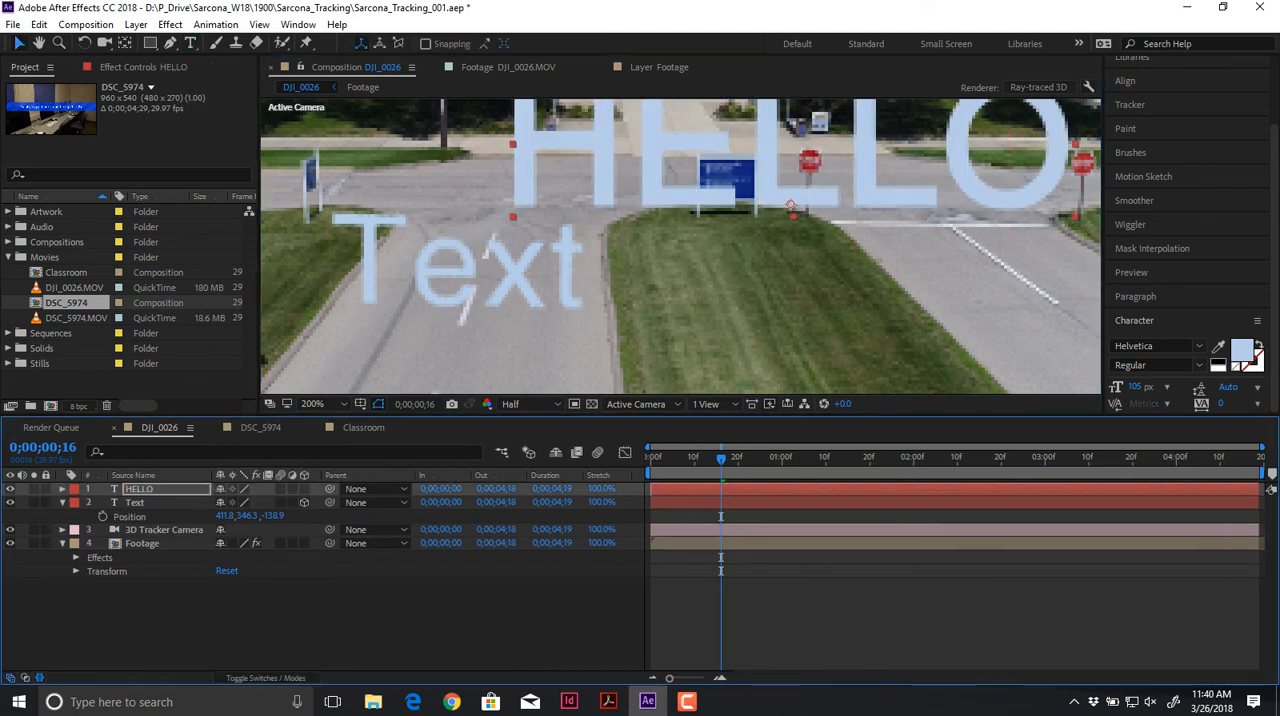
pyautogui.click(304, 489)
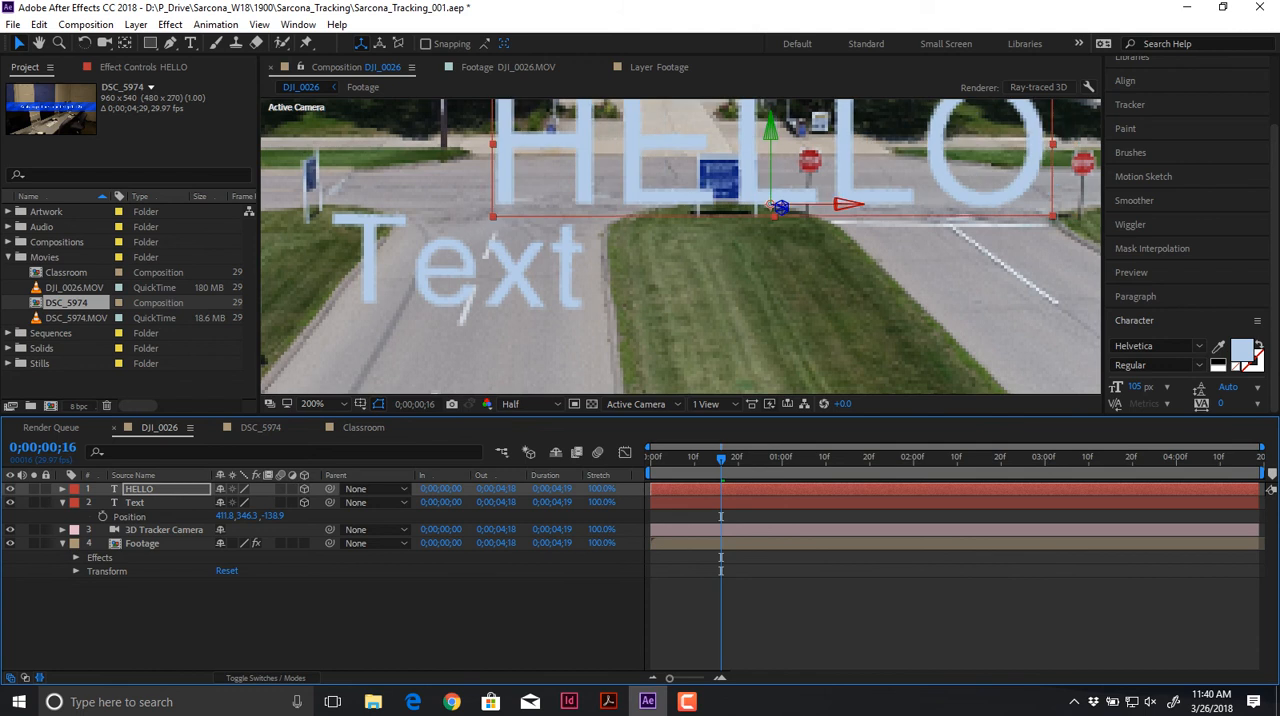
# Step: Scale the HELLO layer to 56% and place it on the road just below the Text layer
pyautogui.moveTo(780, 207); pyautogui.dragTo(485, 320)
pyautogui.press('s')
pyautogui.moveTo(286, 503); pyautogui.dragTo(259, 503)
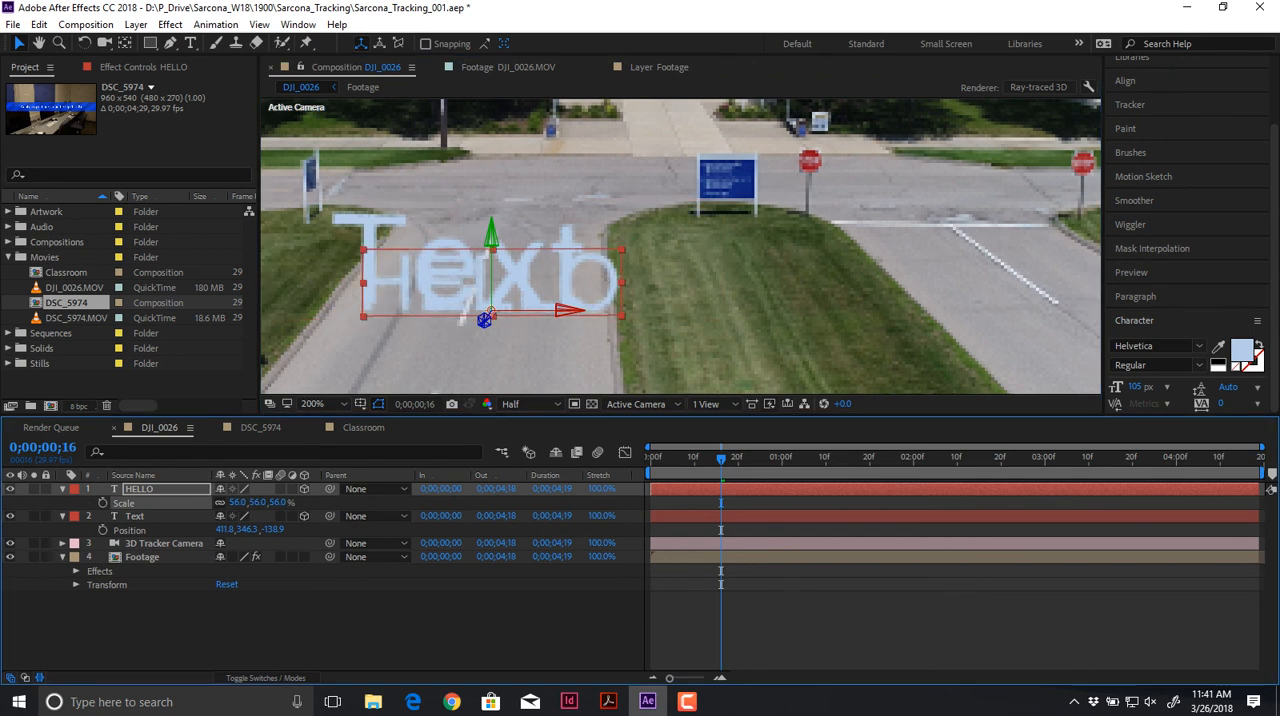
pyautogui.moveTo(491, 313); pyautogui.dragTo(437, 388)
pyautogui.scroll(-1, 437, 387)
pyautogui.click(722, 358)
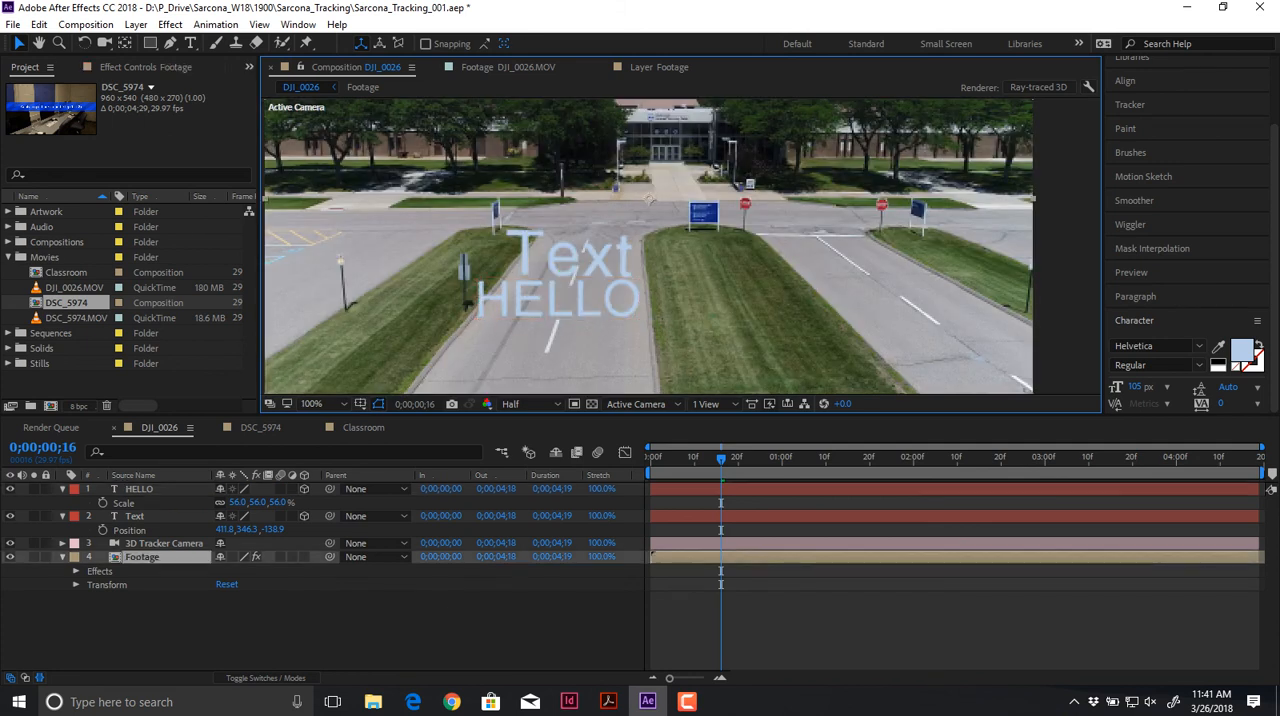
# Step: Preview the DJI_0026 composition to check how the two text layers follow the drone footage
pyautogui.press('space')
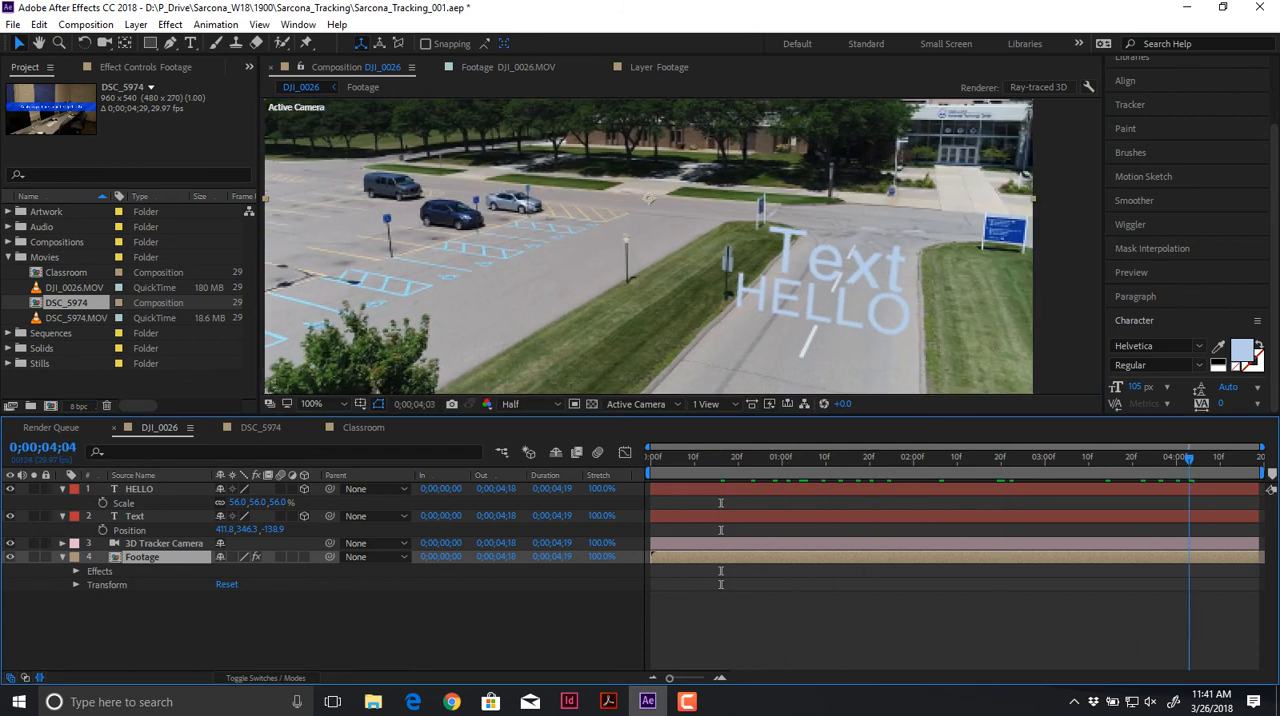
pyautogui.press('space')
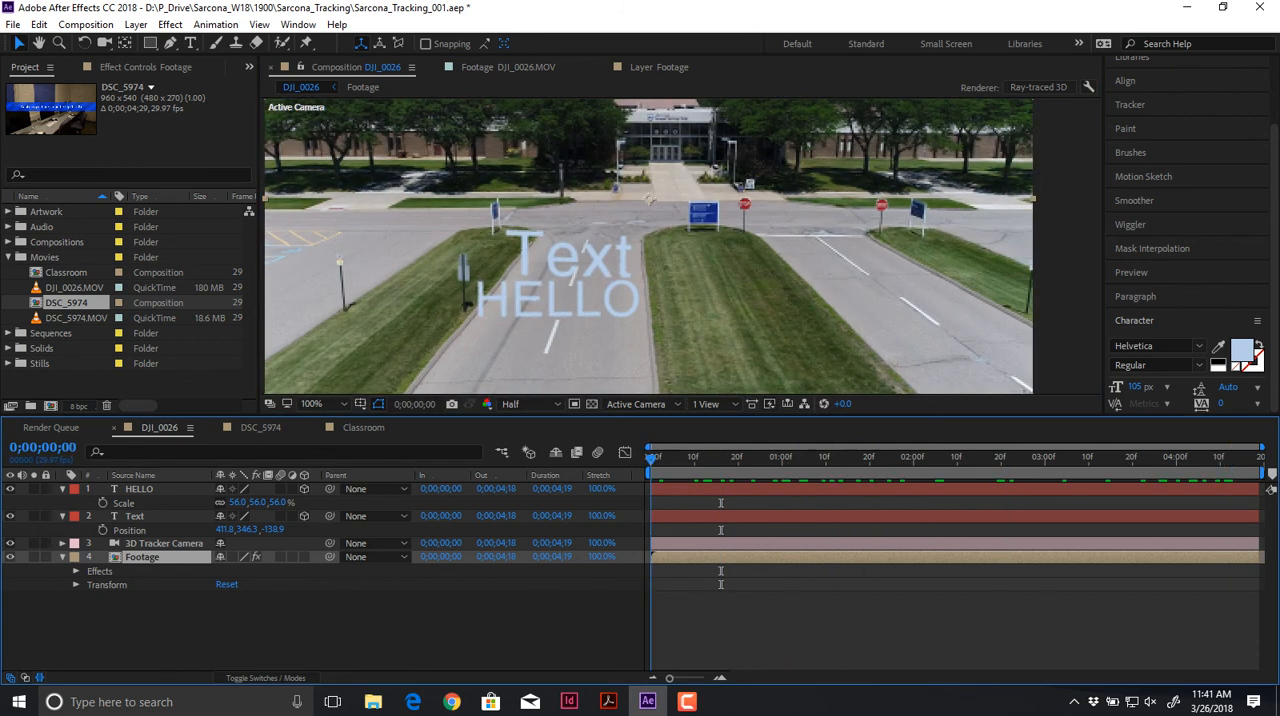
pyautogui.click(680, 246)
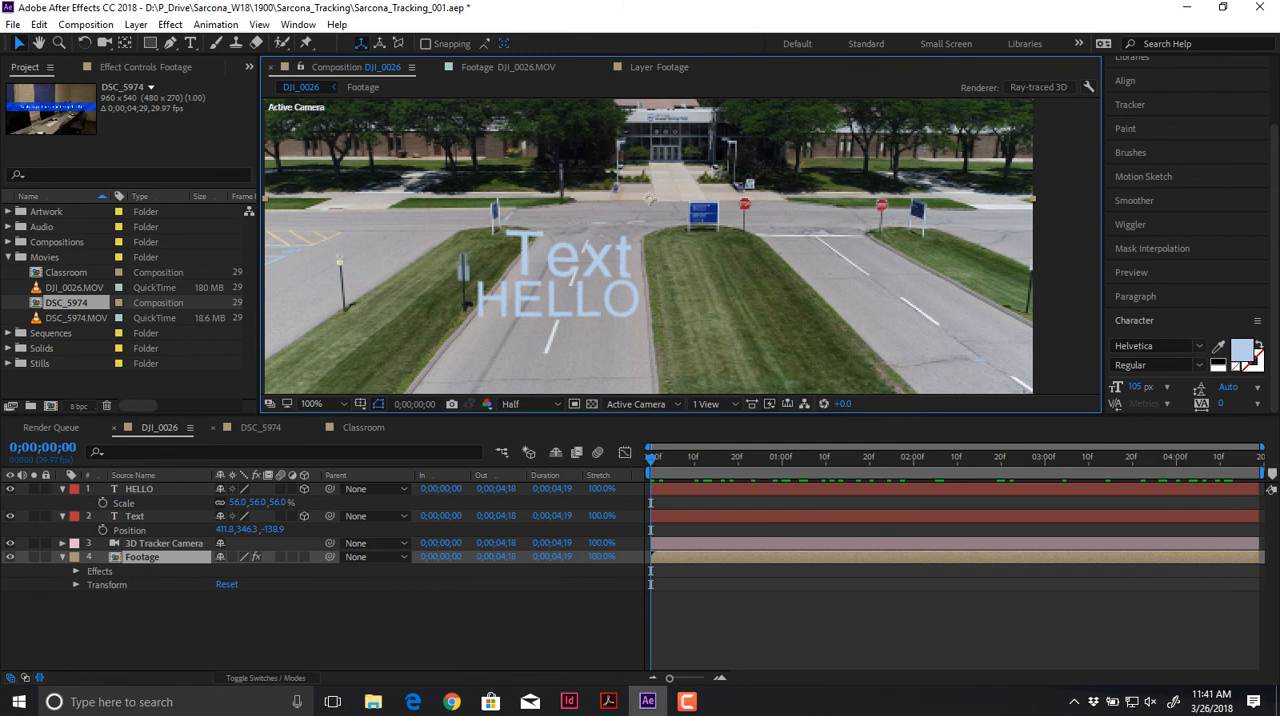
# Step: Scale the HELLO layer to 179% and move it over the far lanes in front of the building
pyautogui.click(557, 318)
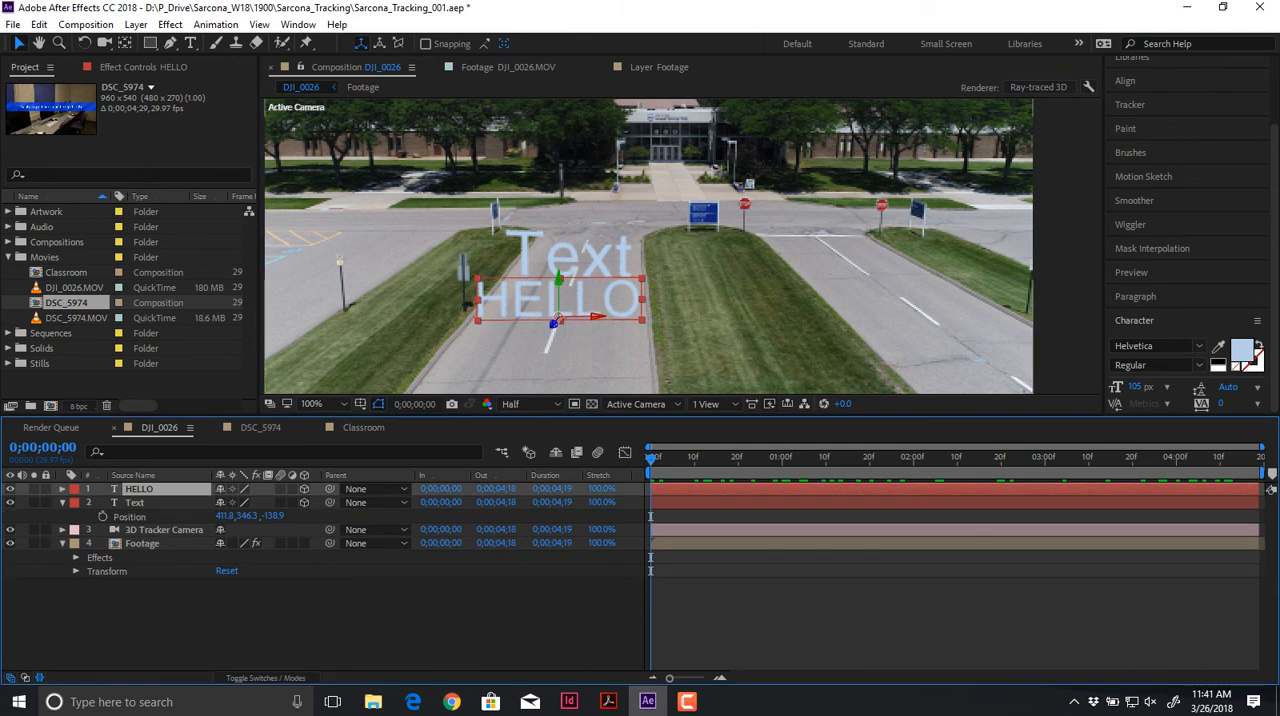
pyautogui.press('s')
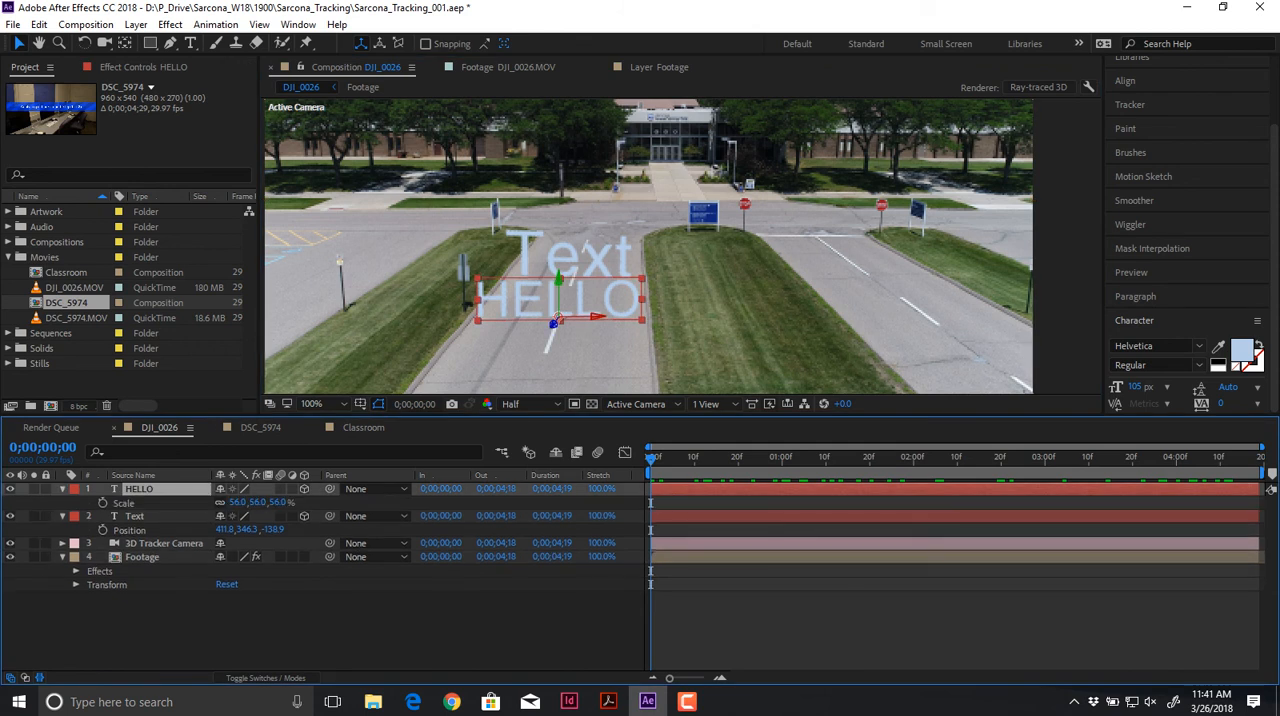
pyautogui.moveTo(238, 503); pyautogui.dragTo(325, 503)
pyautogui.moveTo(557, 316); pyautogui.dragTo(942, 222)
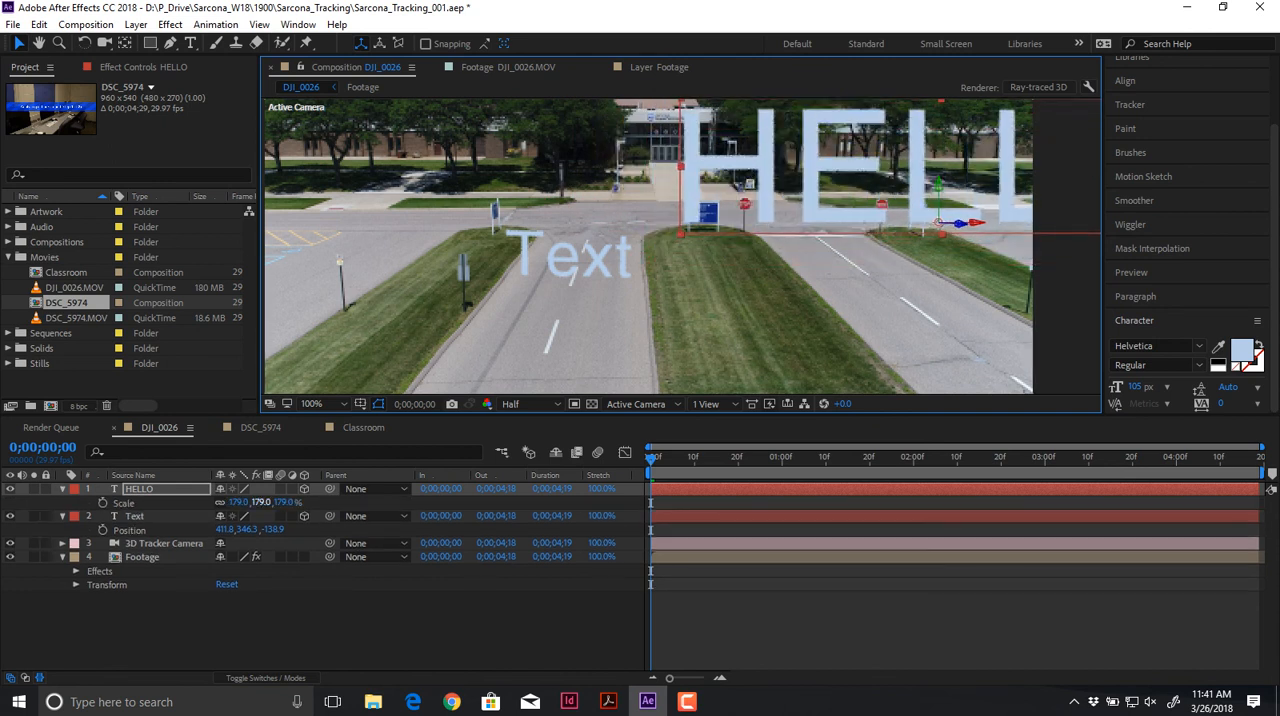
# Step: Scale the HELLO layer to 53% and preview how it follows the drone footage
pyautogui.moveTo(262, 503); pyautogui.dragTo(172, 503)
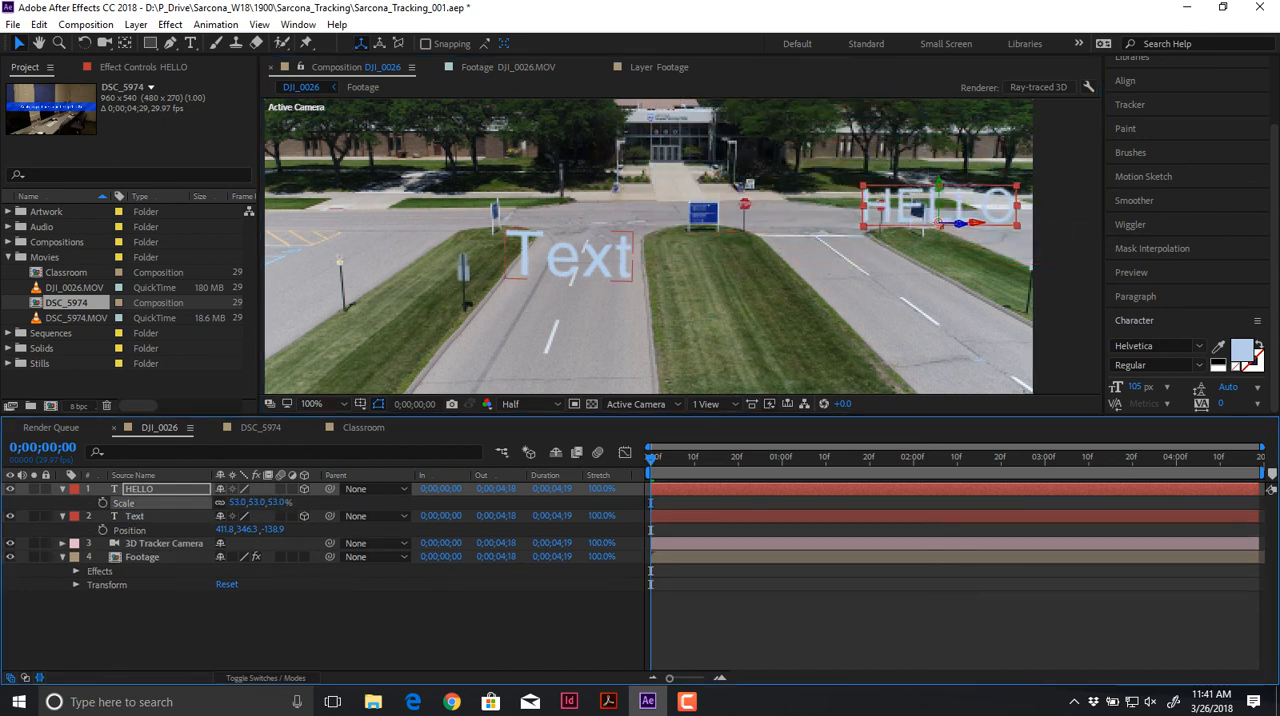
pyautogui.press('space')
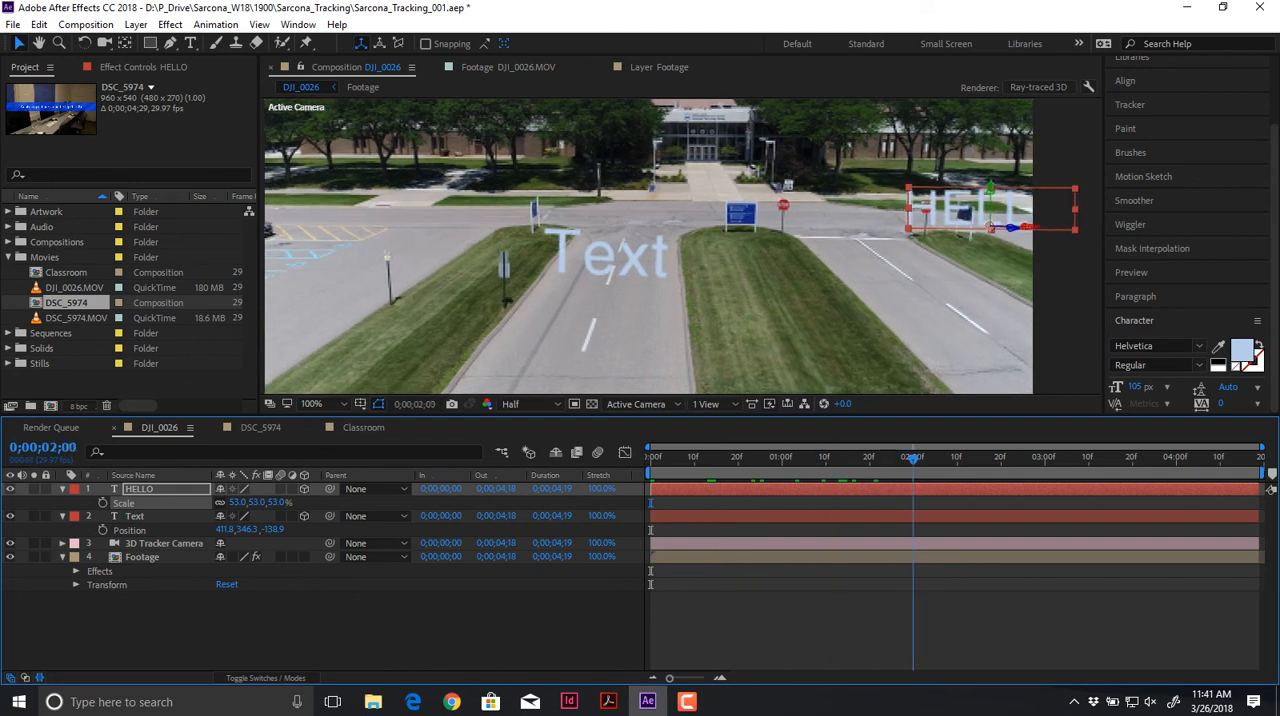
pyautogui.press('space')
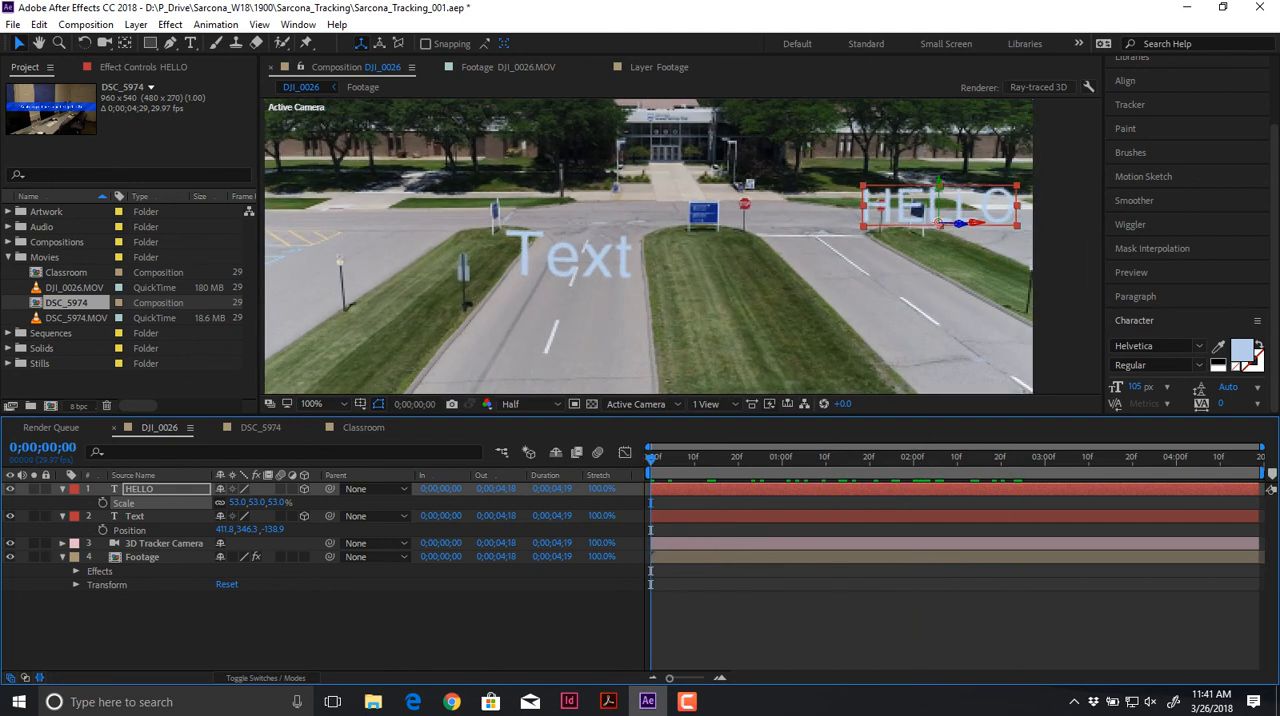
# Step: Move the HELLO layer above the roof of the building entrance and preview its tracking
pyautogui.click(140, 489)
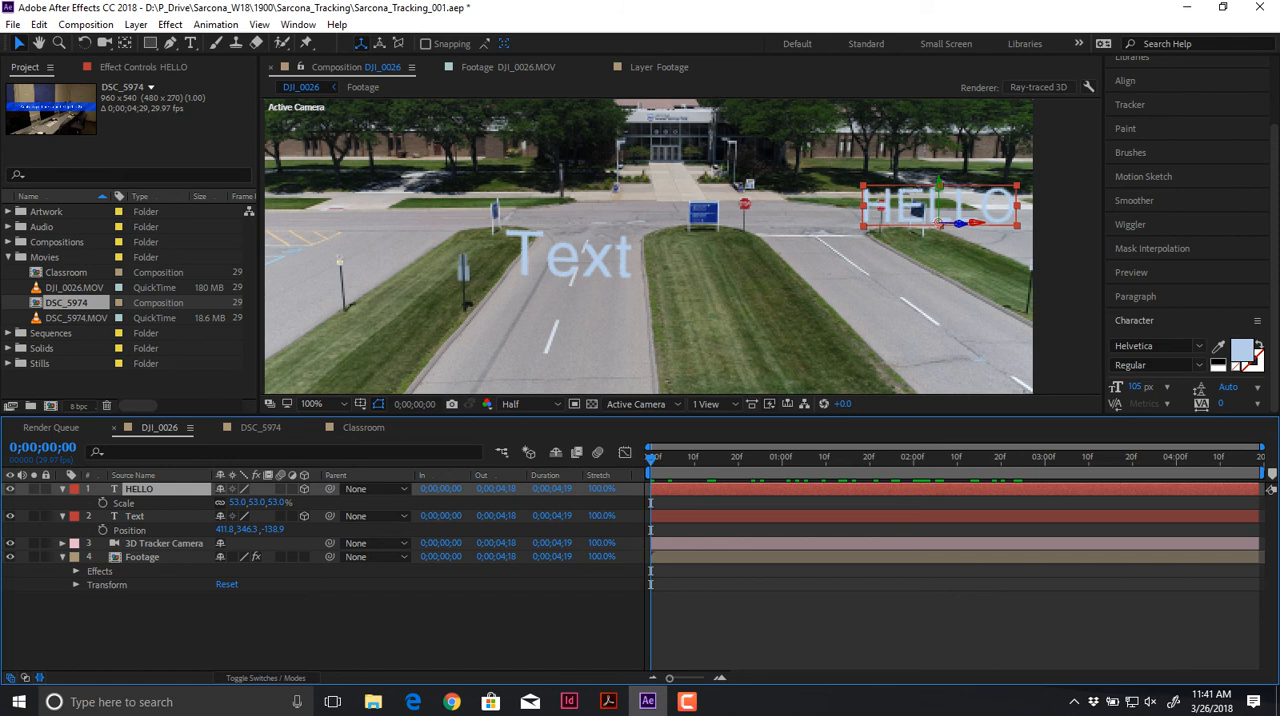
pyautogui.moveTo(938, 222); pyautogui.dragTo(678, 181)
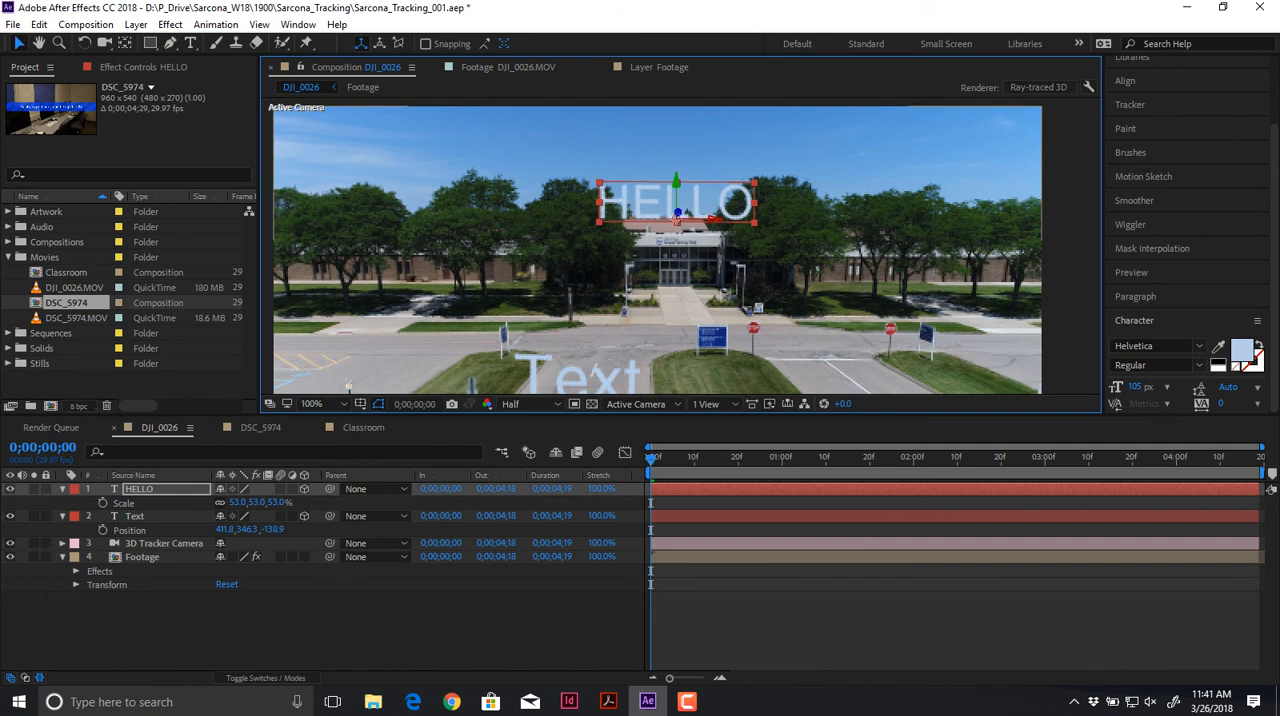
pyautogui.press('space')
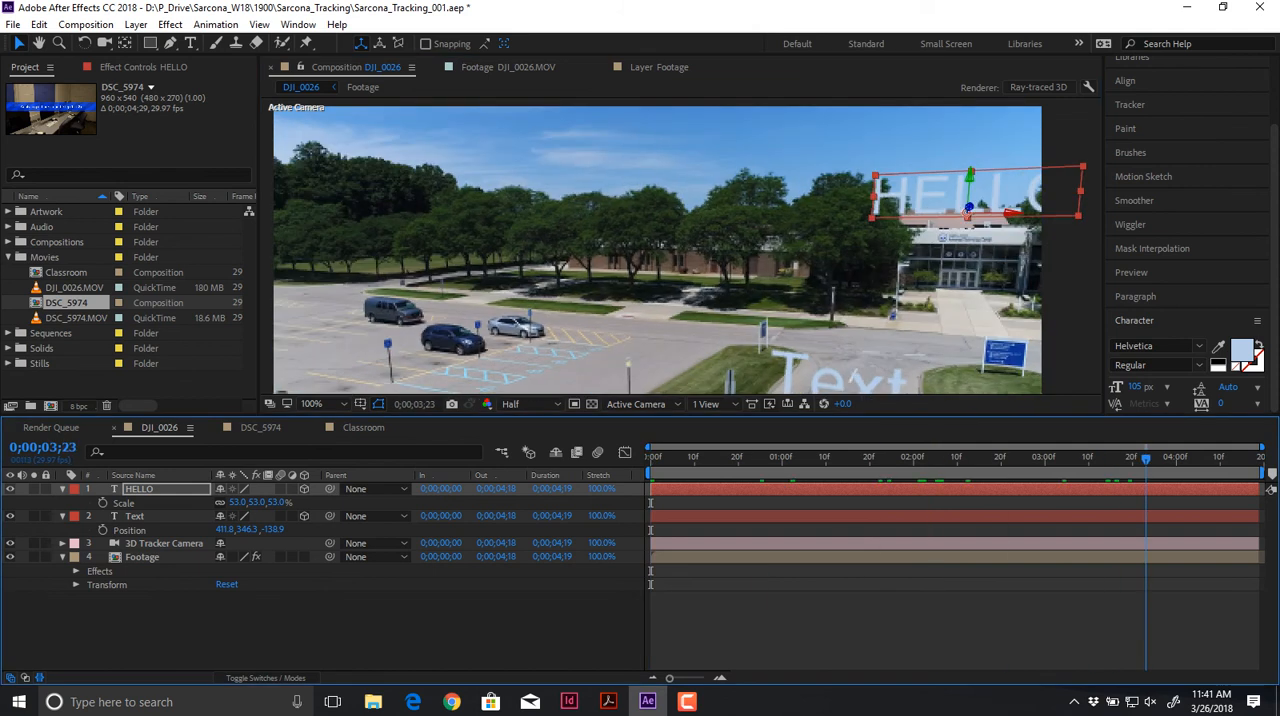
pyautogui.press('space')
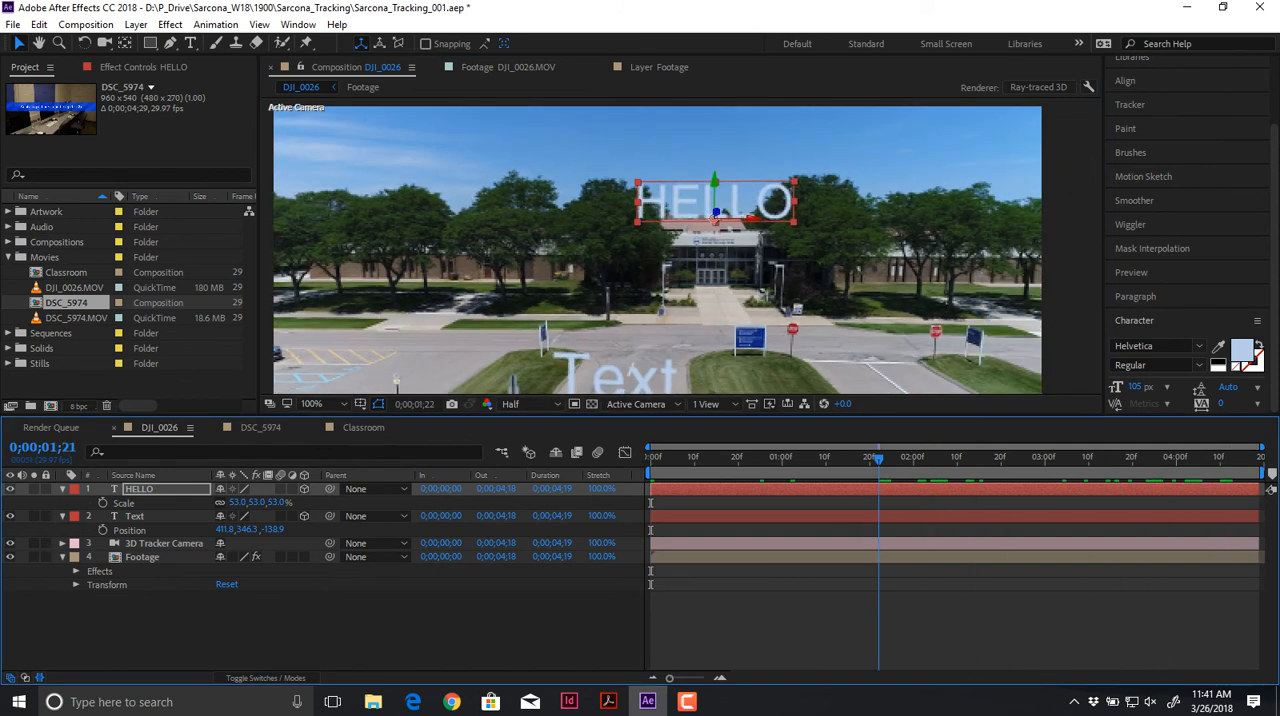
# Step: Delete the HELLO layer from the DJI_0026 composition
pyautogui.press('s')
pyautogui.press('Delete')
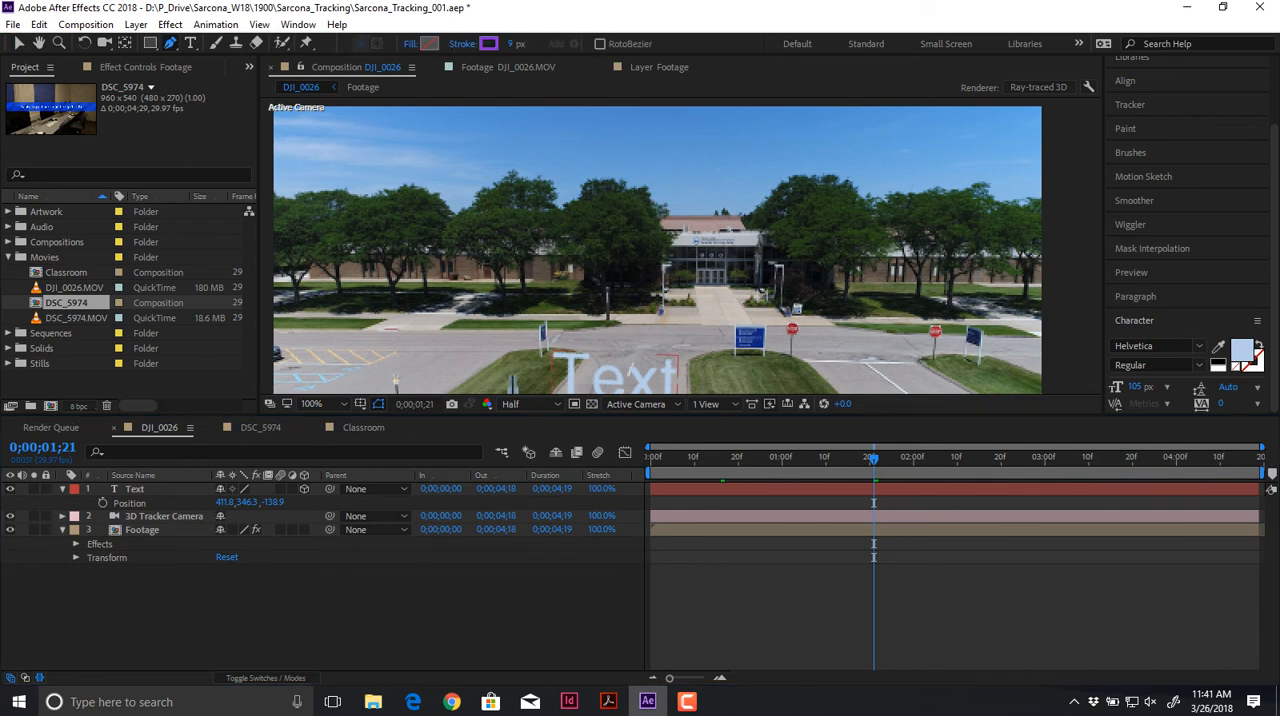
# Step: Draw a closed four-point Pen shape around the building's entrance doors on a new shape layer
pyautogui.scroll(1, 622, 252)
pyautogui.press('space')
pyautogui.moveTo(684, 266); pyautogui.dragTo(622, 246)
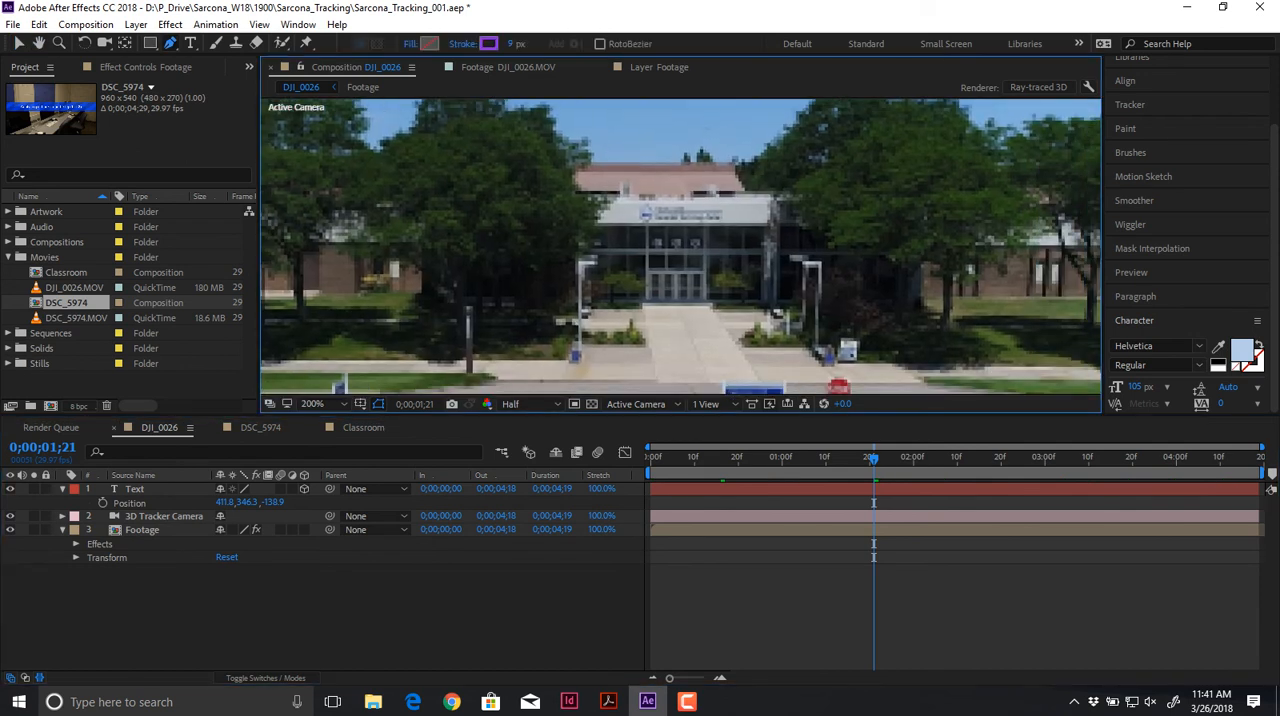
pyautogui.click(598, 222)
pyautogui.click(644, 302)
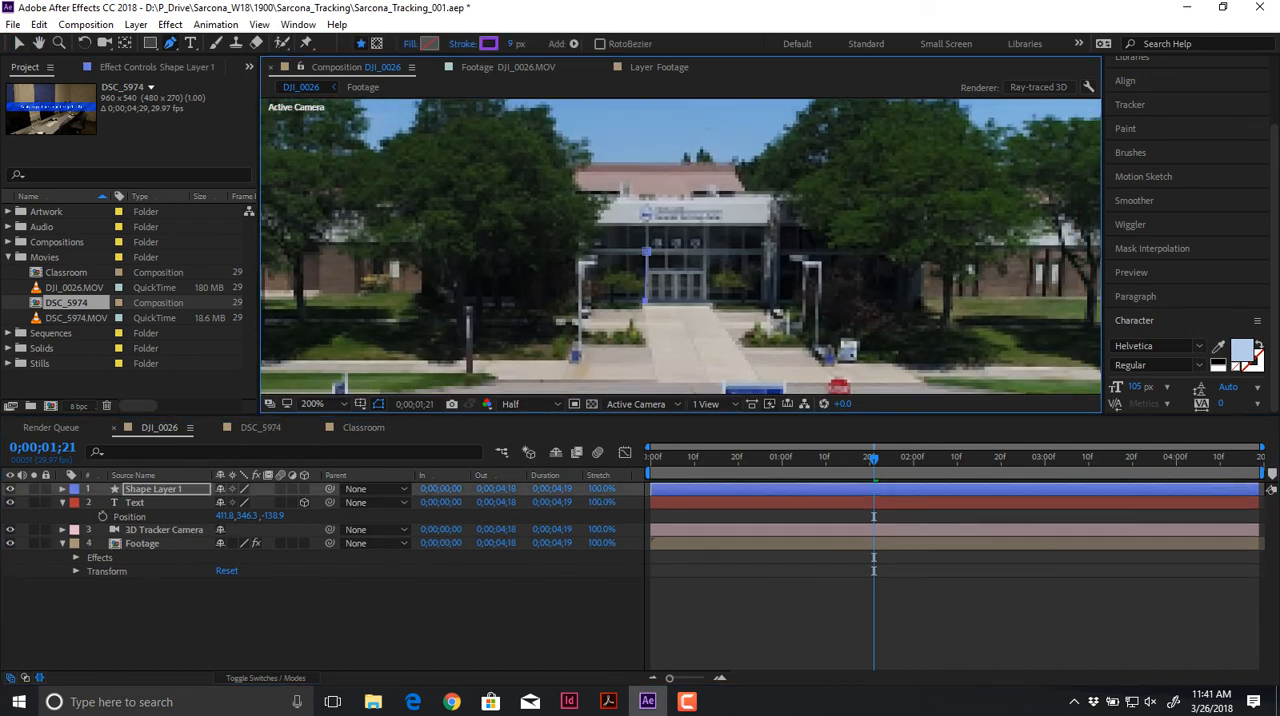
pyautogui.click(706, 301)
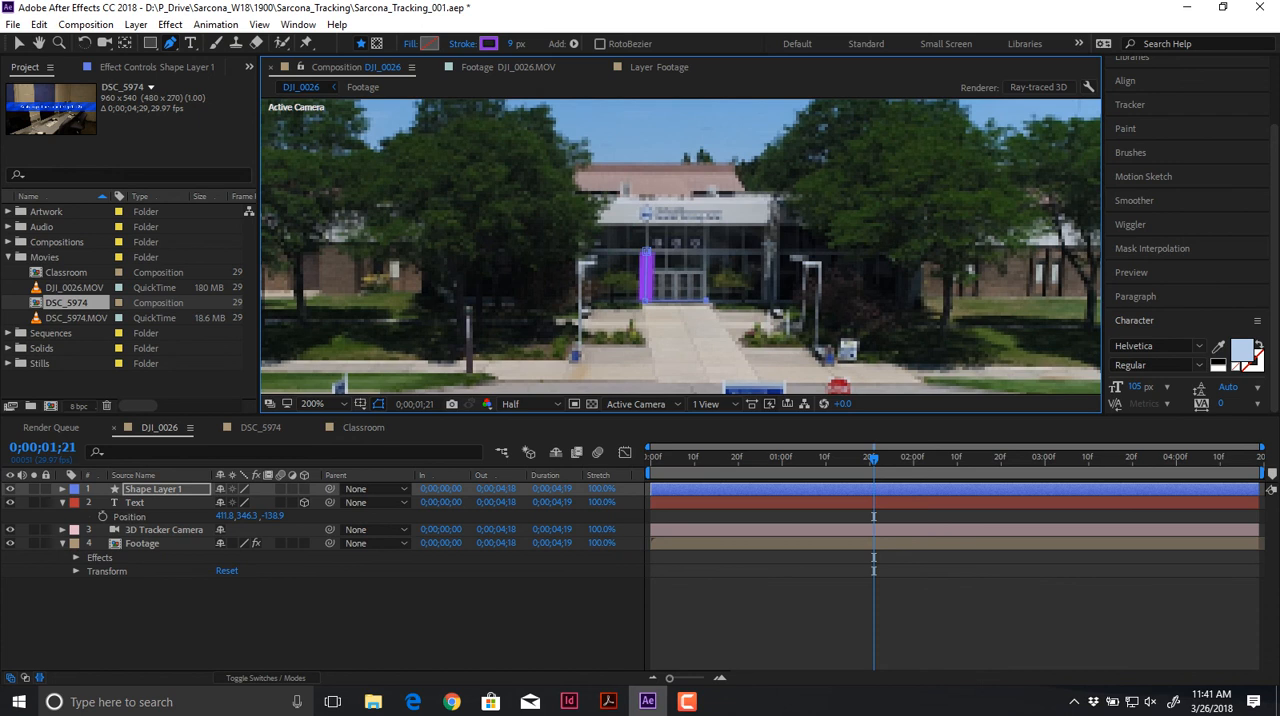
pyautogui.click(708, 250)
pyautogui.click(647, 252)
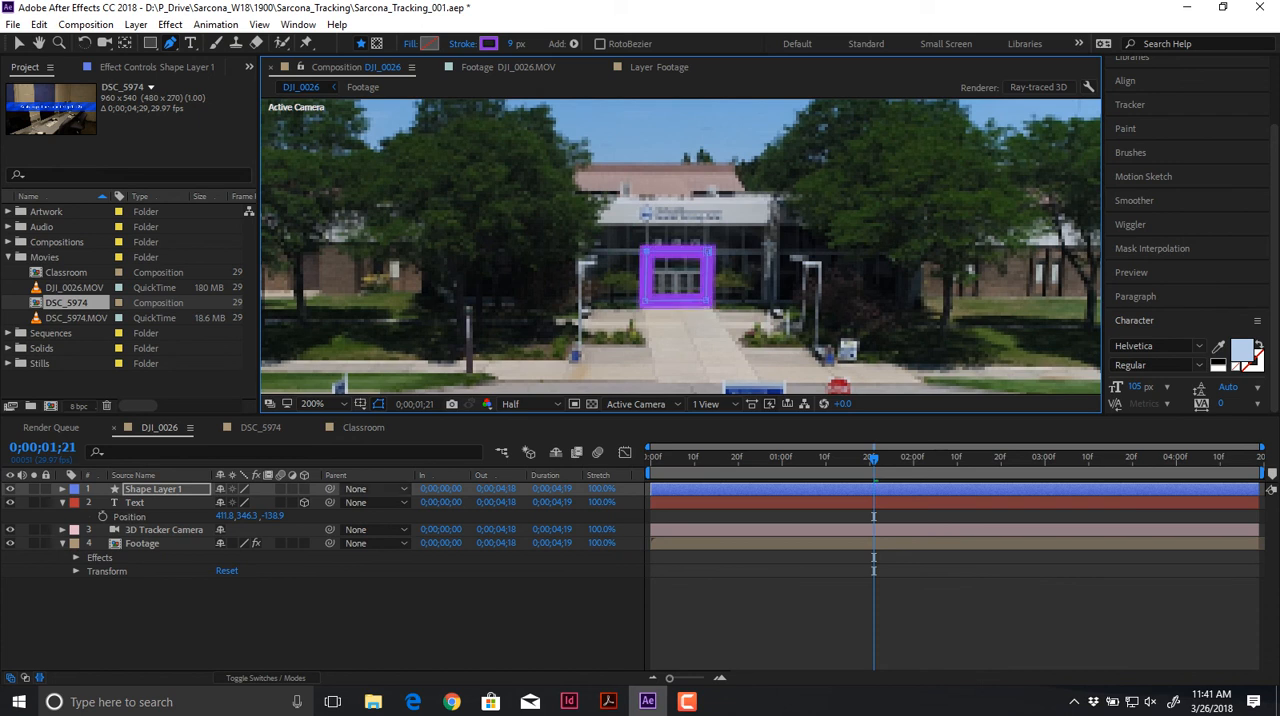
# Step: Change the shape's fill from none to a solid color
pyautogui.click(411, 44)
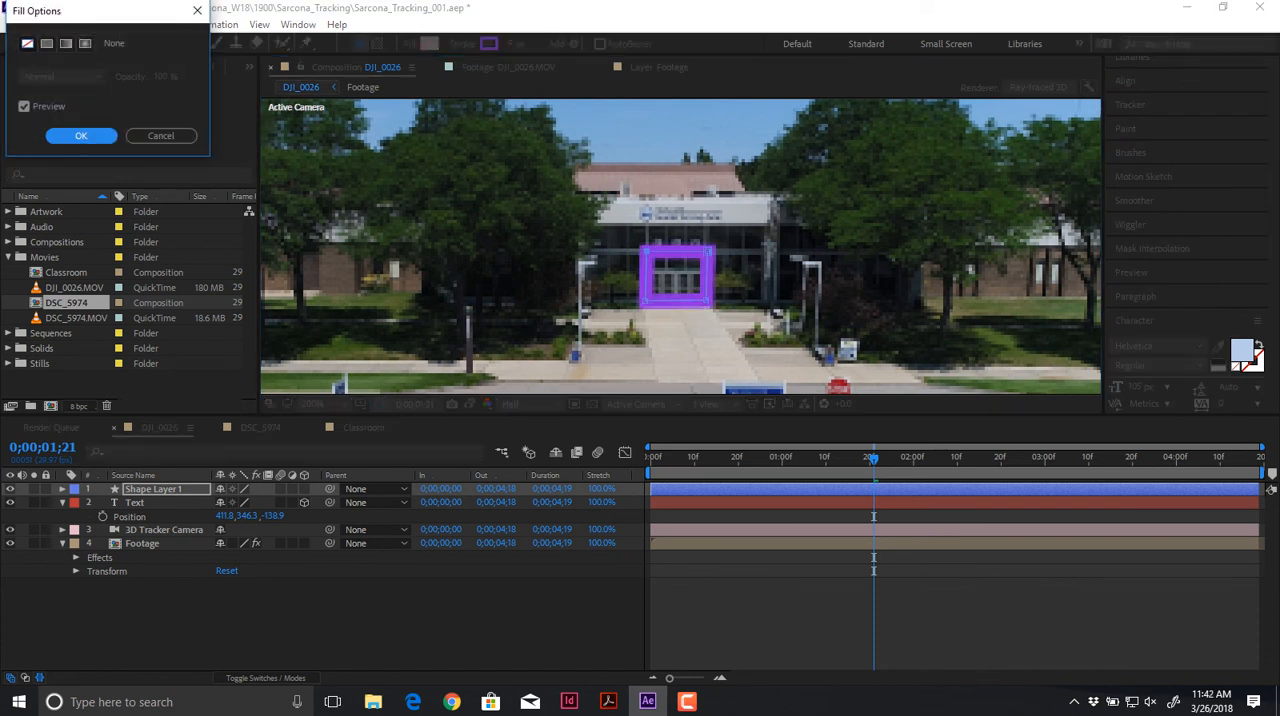
pyautogui.click(48, 43)
pyautogui.click(82, 133)
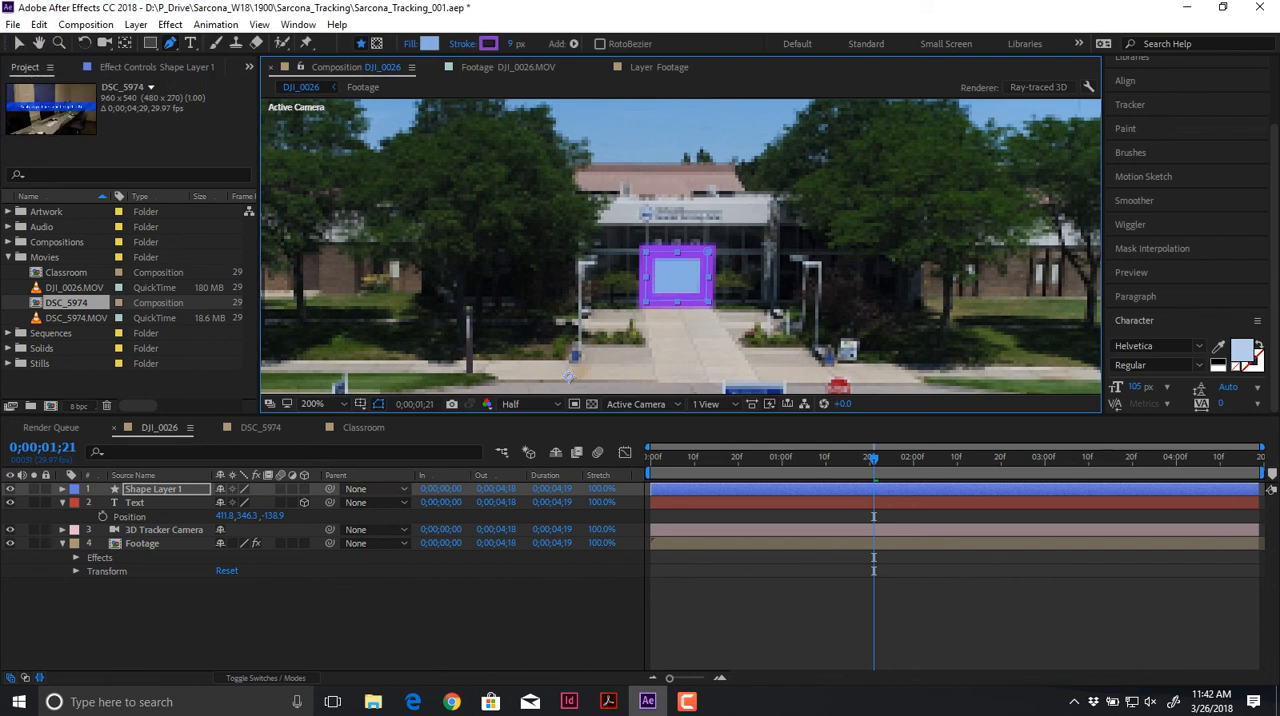
# Step: Make the door shape a 3D layer and reposition it over the entrance doors
pyautogui.press('v')
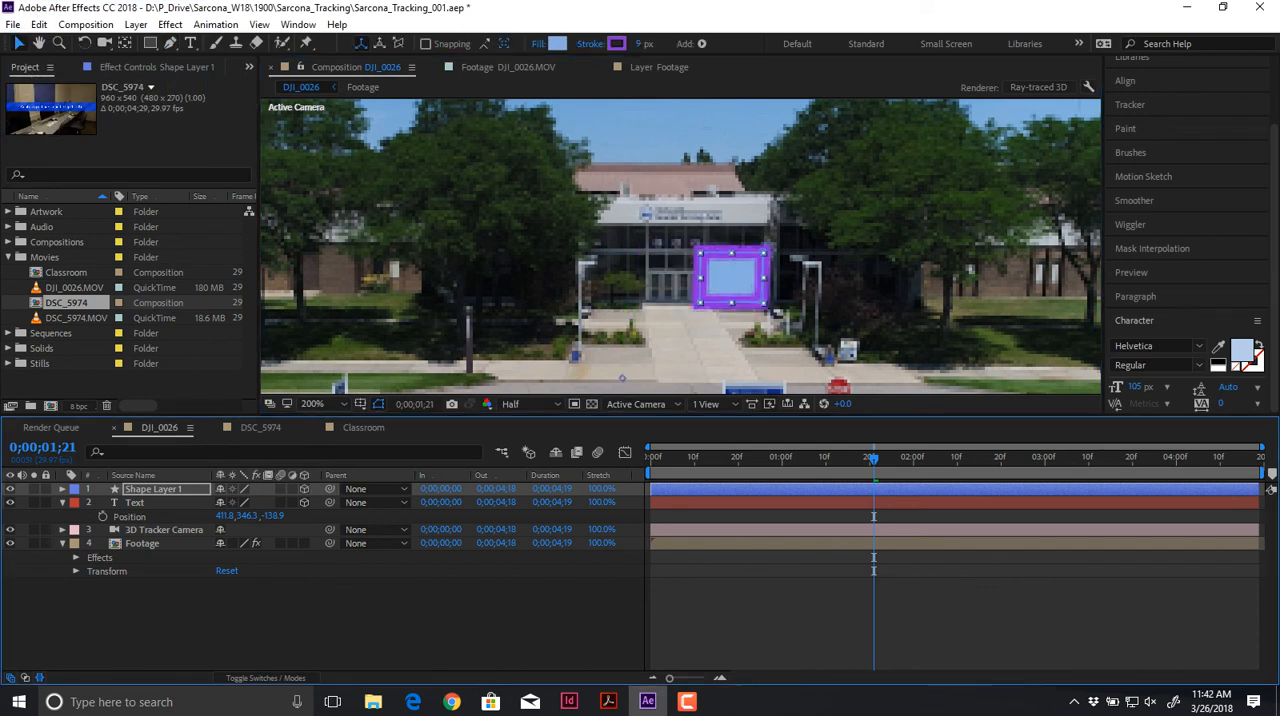
pyautogui.moveTo(733, 278); pyautogui.dragTo(680, 278)
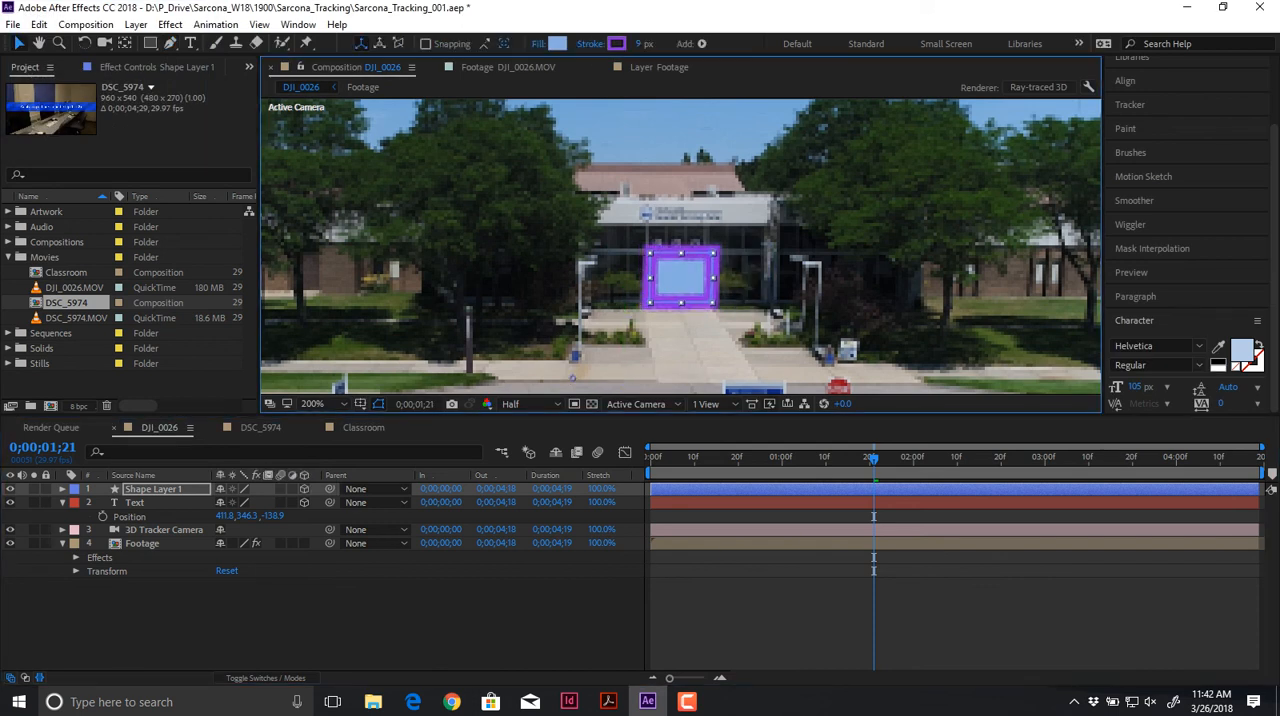
pyautogui.click(500, 622)
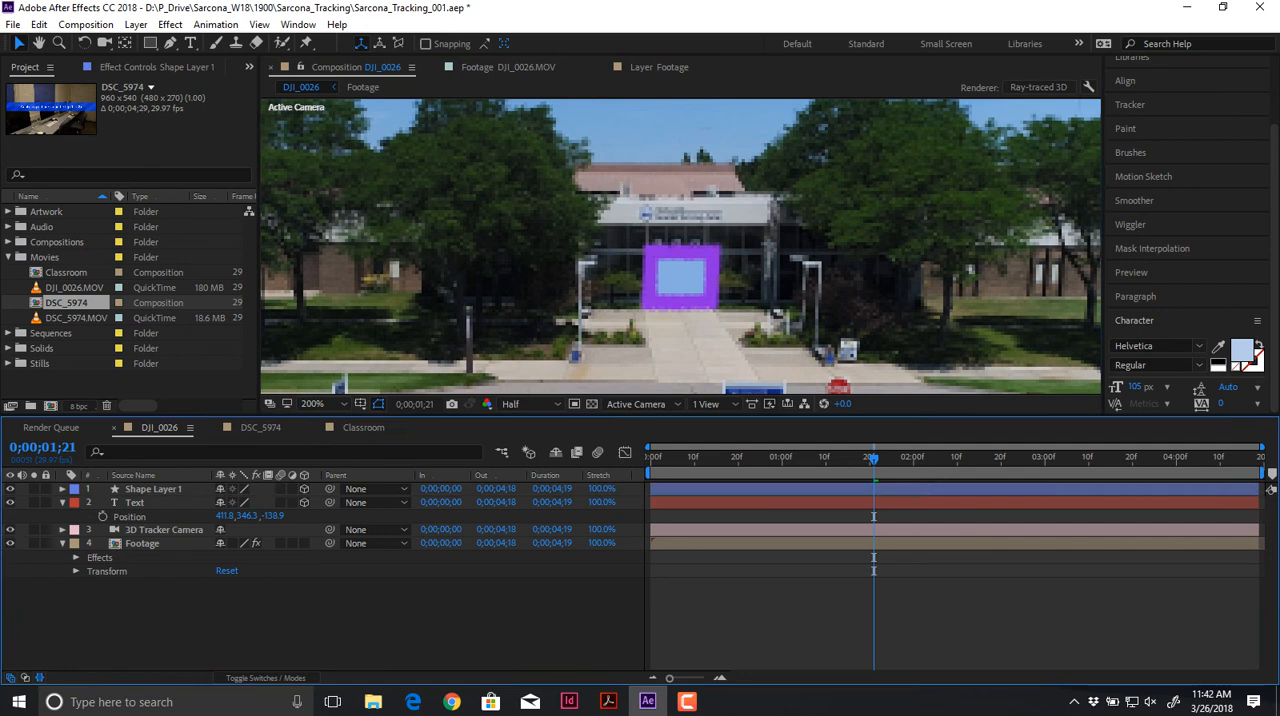
# Step: Preview the composition close up and at 100% to check how the shape follows the entrance doors
pyautogui.press('space')
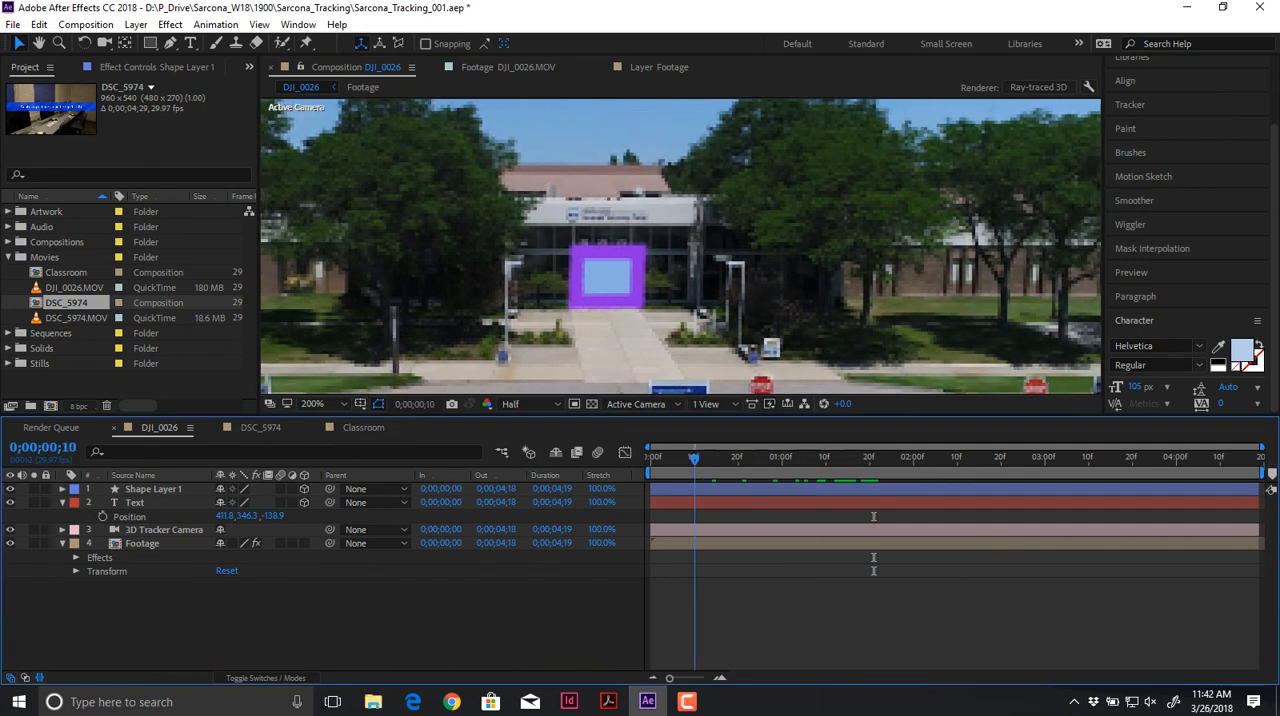
pyautogui.moveTo(1062, 459); pyautogui.dragTo(940, 459)
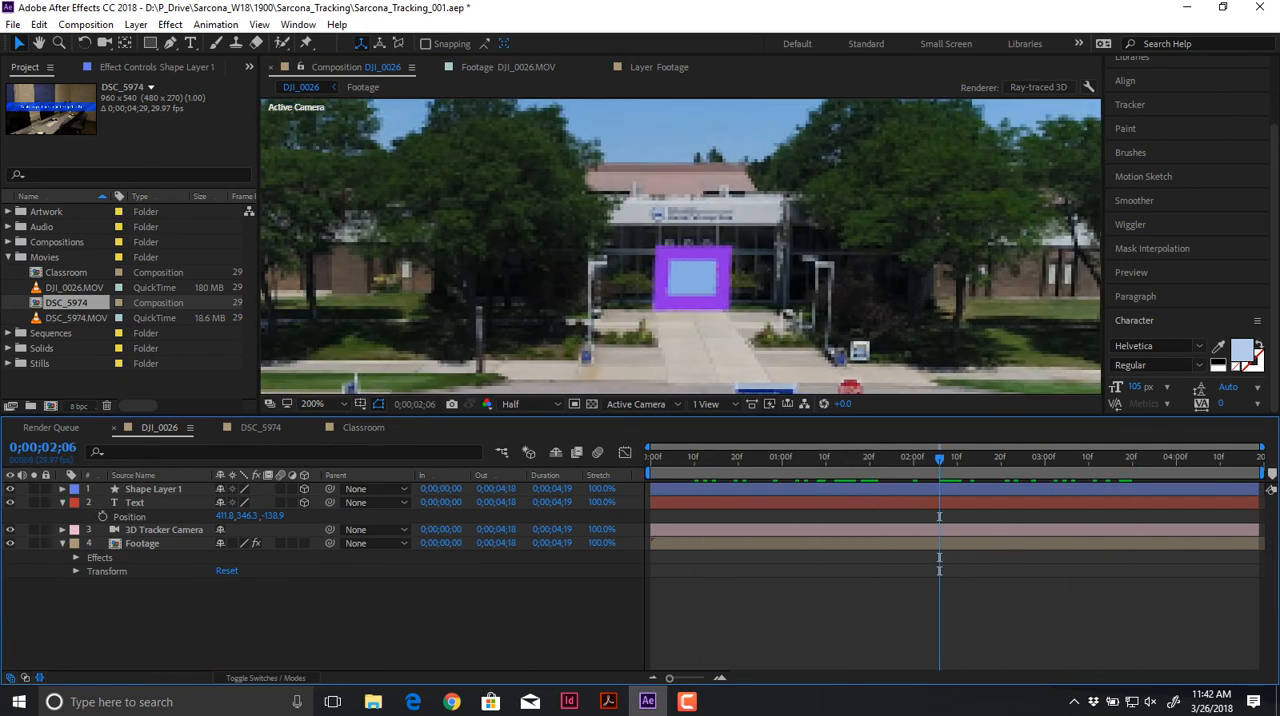
pyautogui.scroll(-1, 604, 356)
pyautogui.press('space')
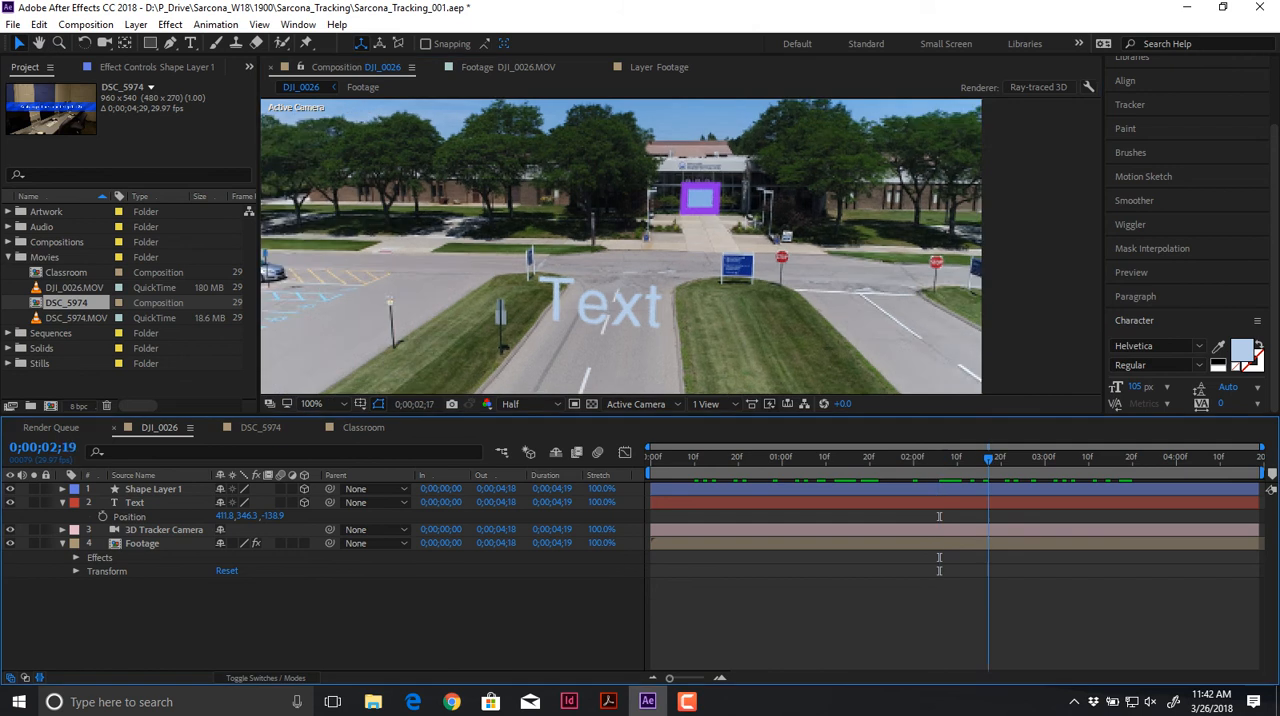
pyautogui.moveTo(1116, 459); pyautogui.dragTo(1010, 459)
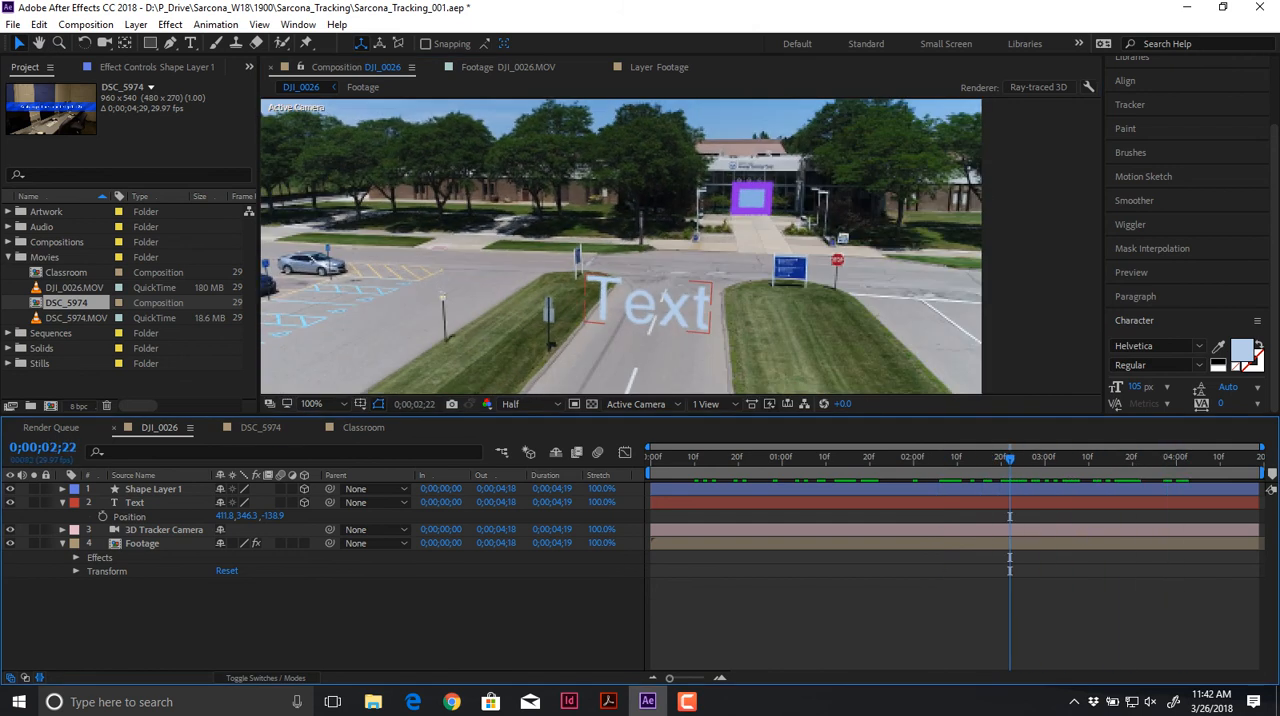
# Step: Delete the shape layer covering the entrance doors
pyautogui.click(153, 489)
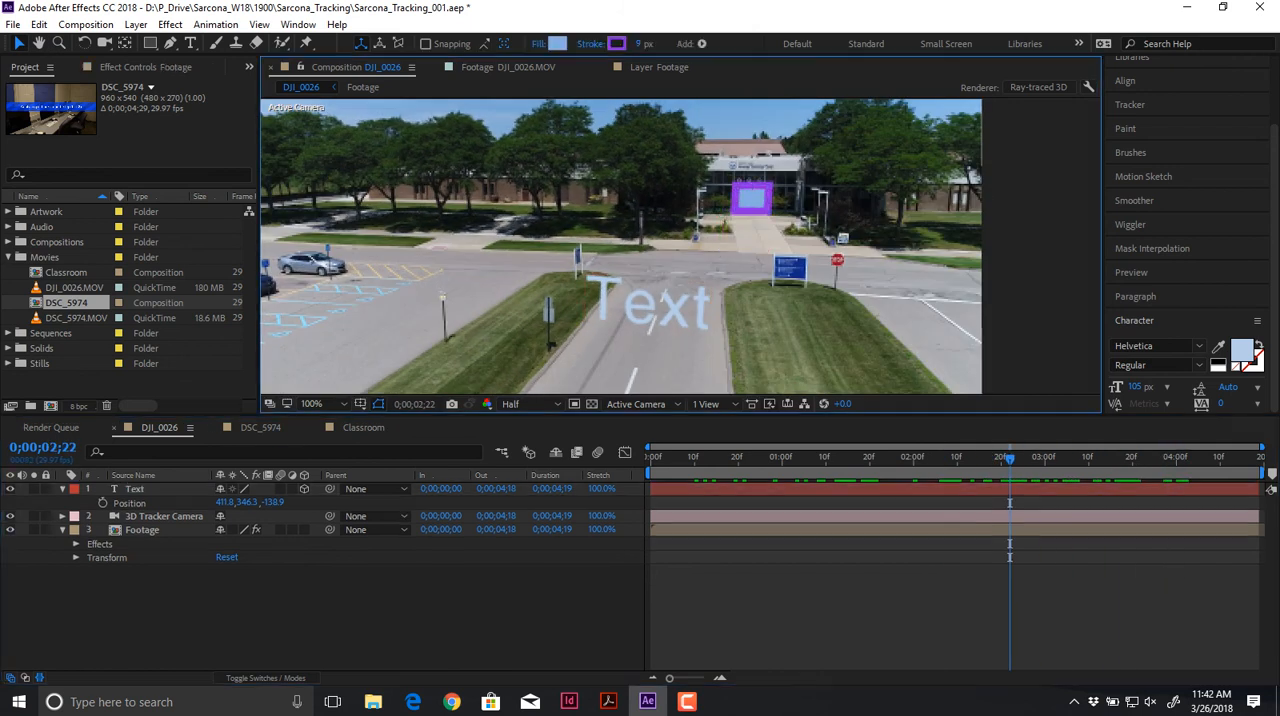
pyautogui.press('Delete')
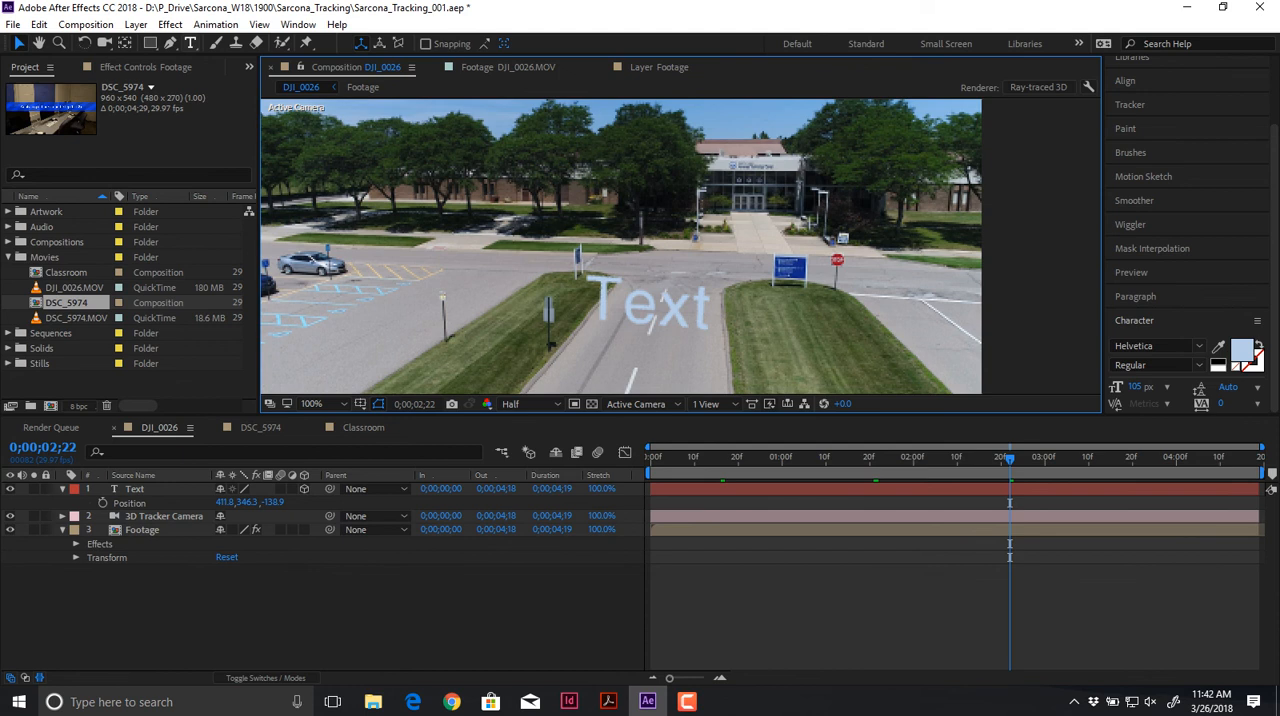
# Step: Draw a closed four-point Pen shape over the blue sign on the grass median at frame 0;00;02;22
pyautogui.click(170, 43)
pyautogui.scroll(2, 840, 280)
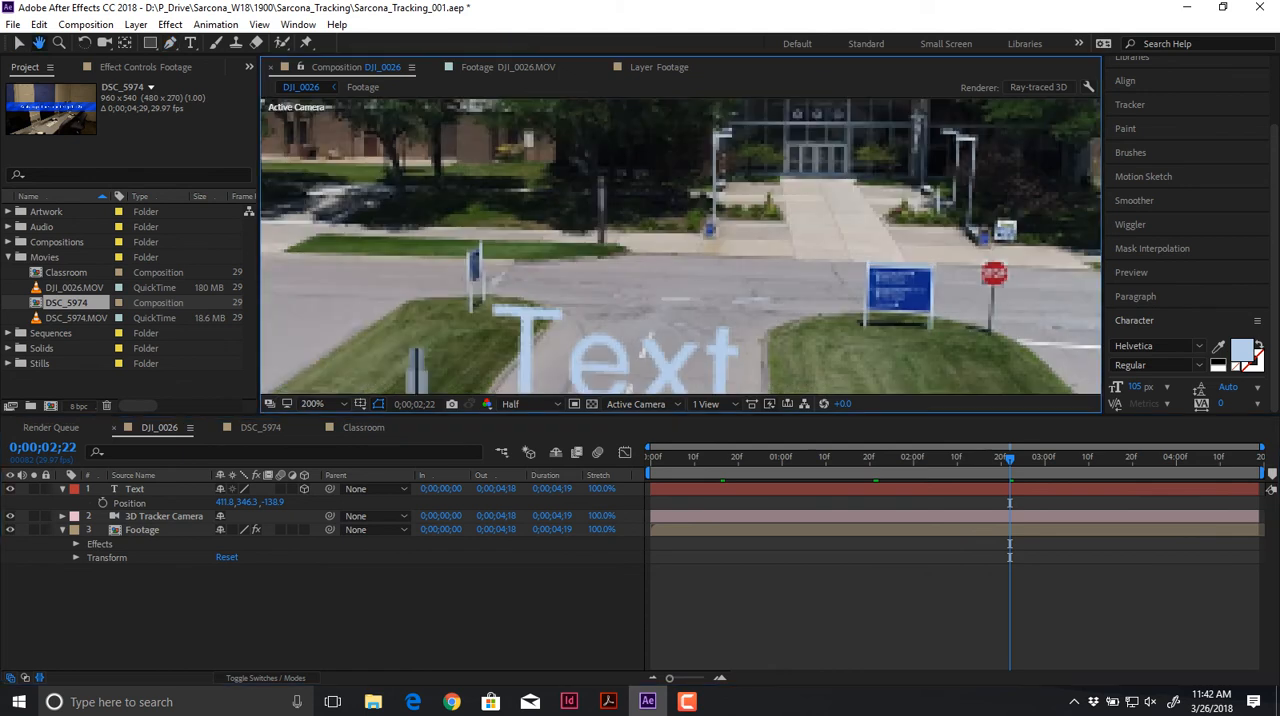
pyautogui.click(704, 229)
pyautogui.click(702, 292)
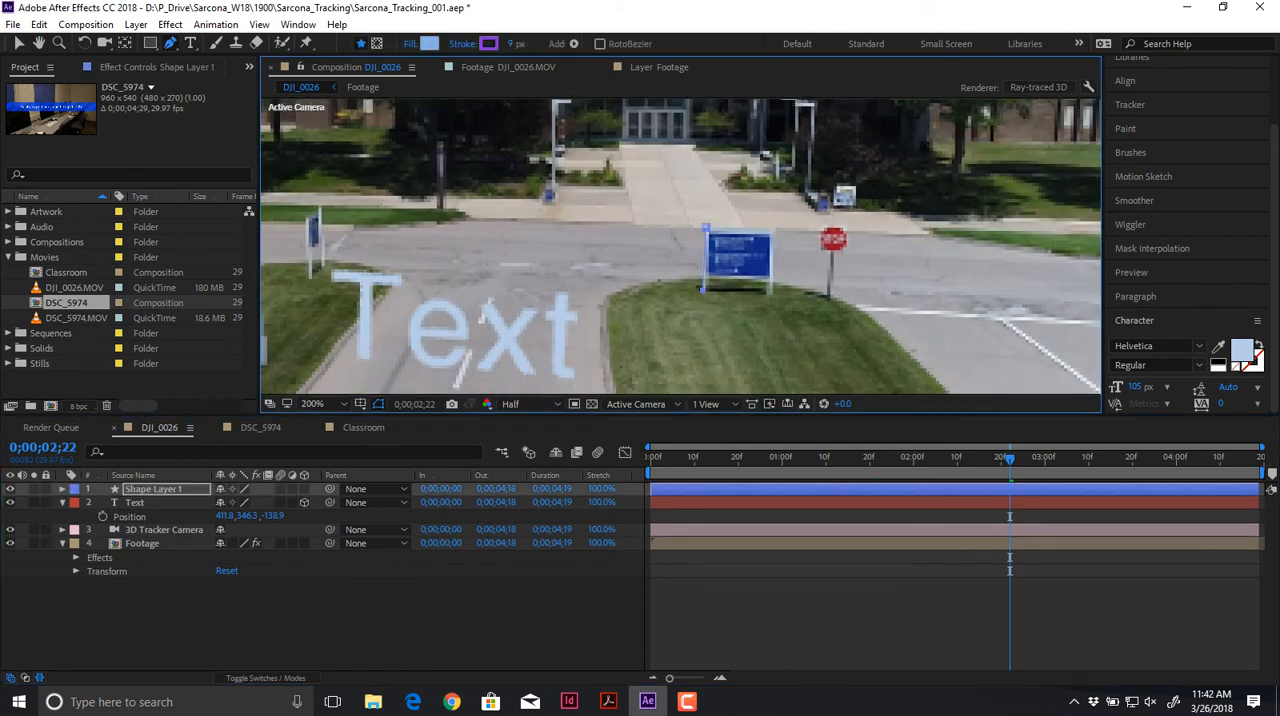
pyautogui.click(772, 295)
pyautogui.moveTo(774, 233); pyautogui.dragTo(781, 233)
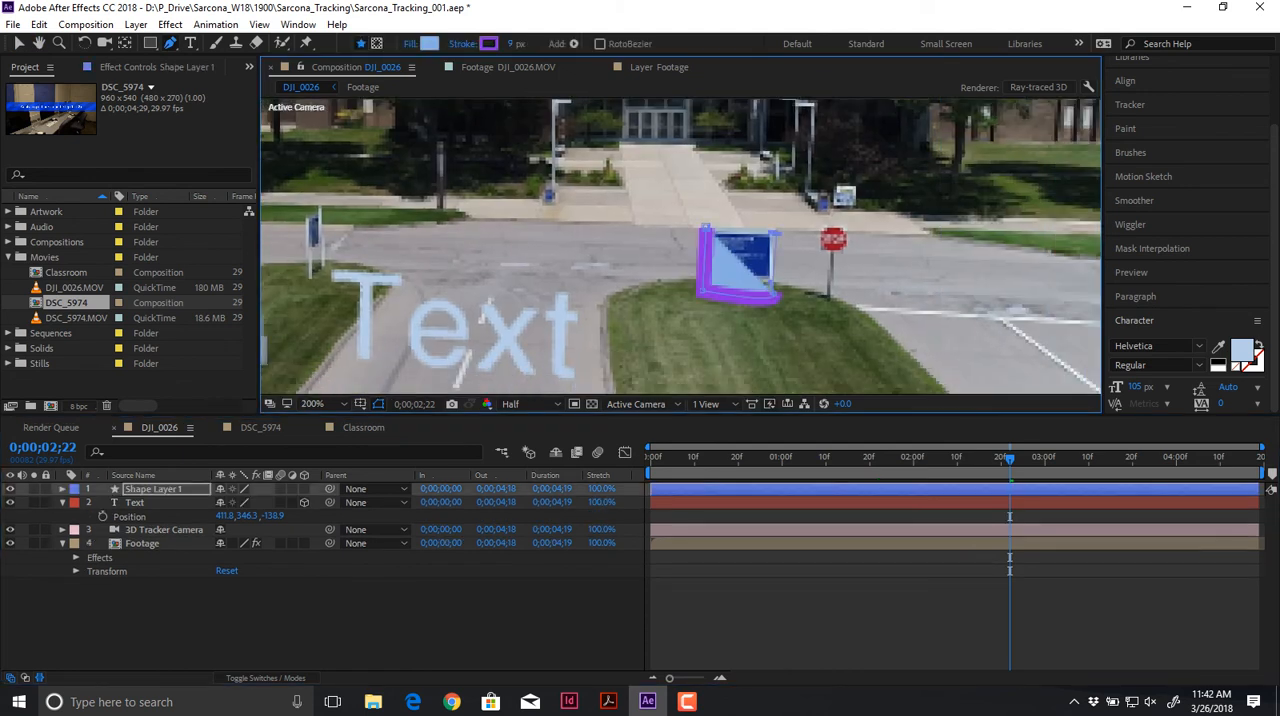
pyautogui.click(704, 229)
pyautogui.press('v')
pyautogui.click(520, 622)
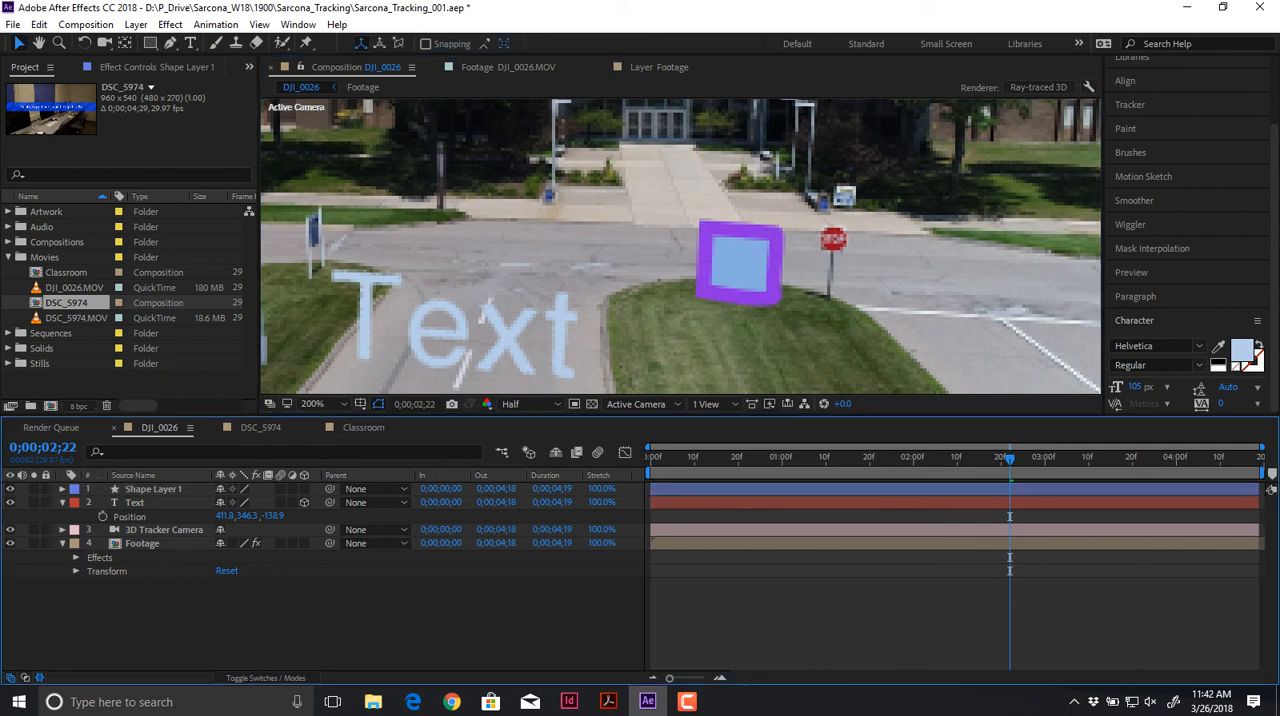
# Step: Make the sign shape a 3D layer and preview how it follows the footage
pyautogui.click(304, 489)
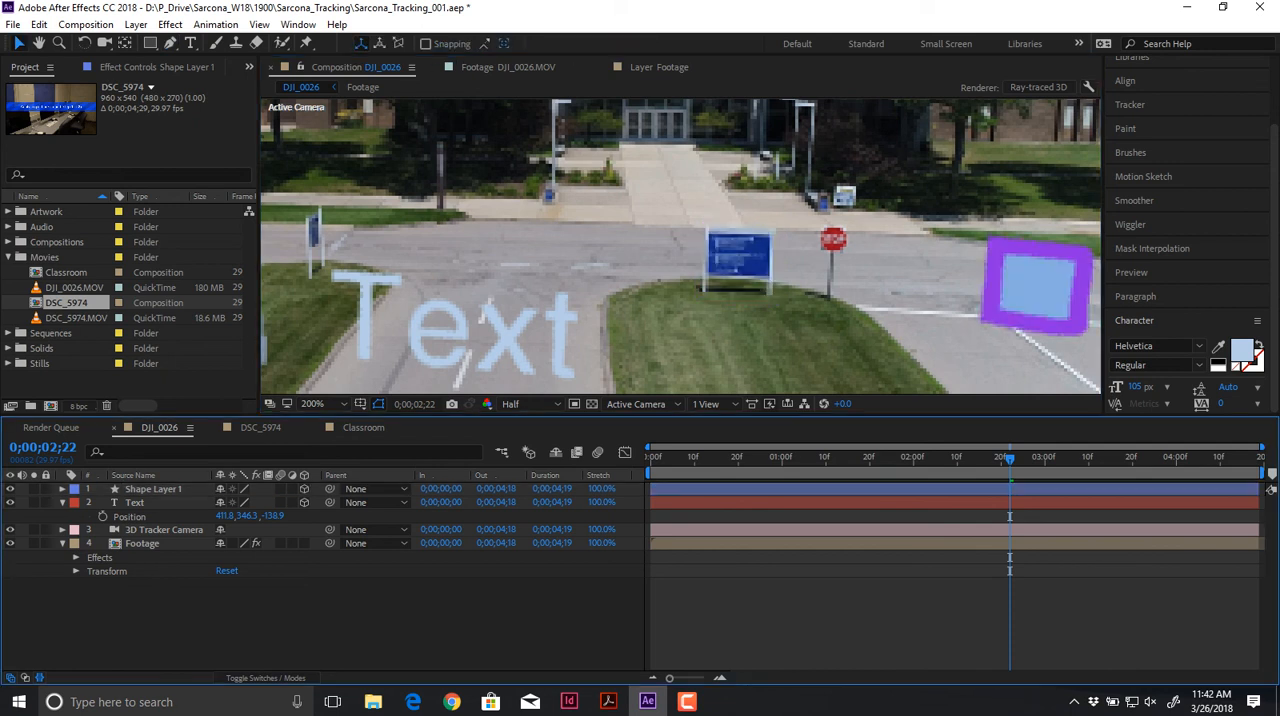
pyautogui.press('space')
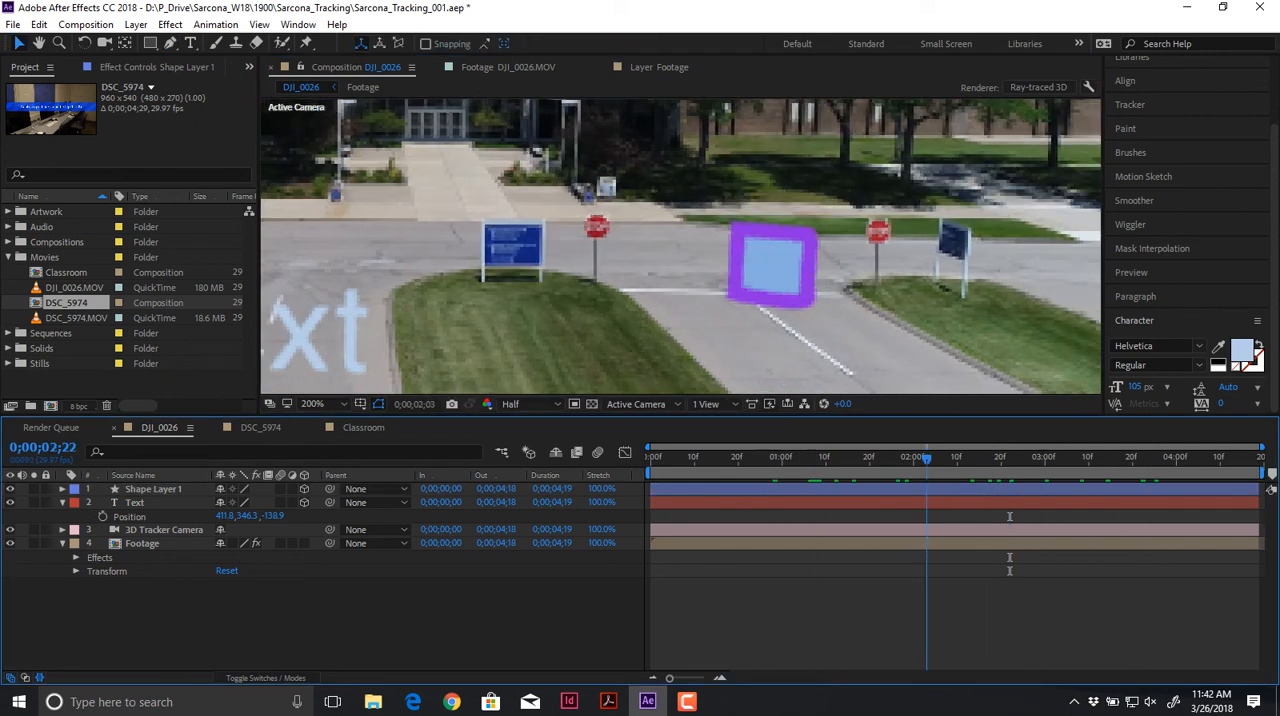
# Step: Try to scale the sign shape layer to 210% and reposition it, and undo the scaling
pyautogui.click(153, 489)
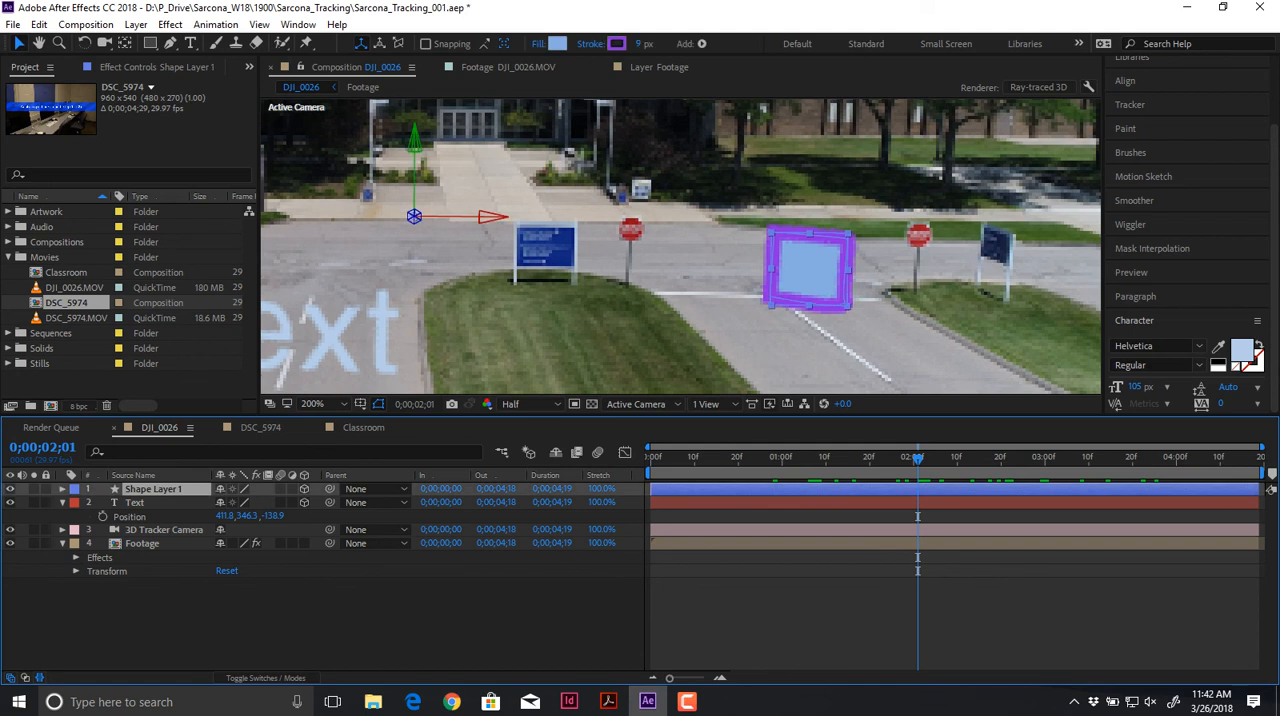
pyautogui.press('s')
pyautogui.moveTo(239, 503); pyautogui.dragTo(349, 503)
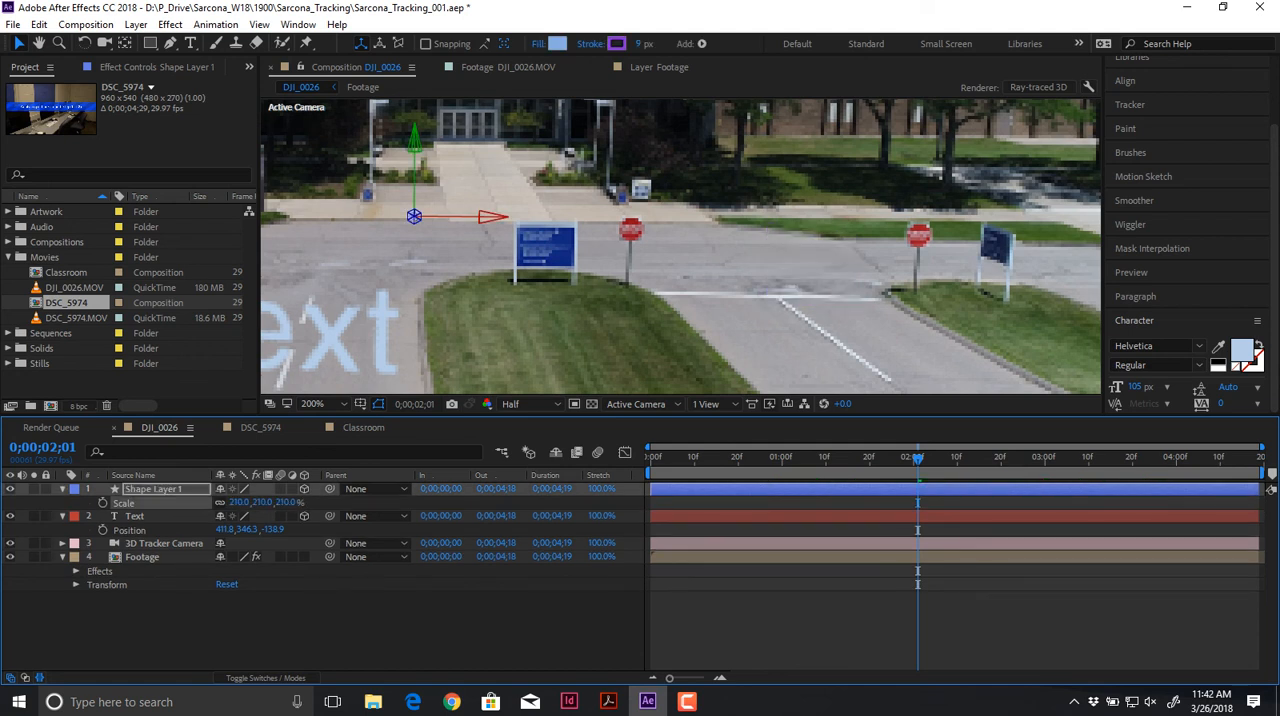
pyautogui.moveTo(860, 260); pyautogui.dragTo(487, 262)
pyautogui.hotkey('ctrl', 'z')
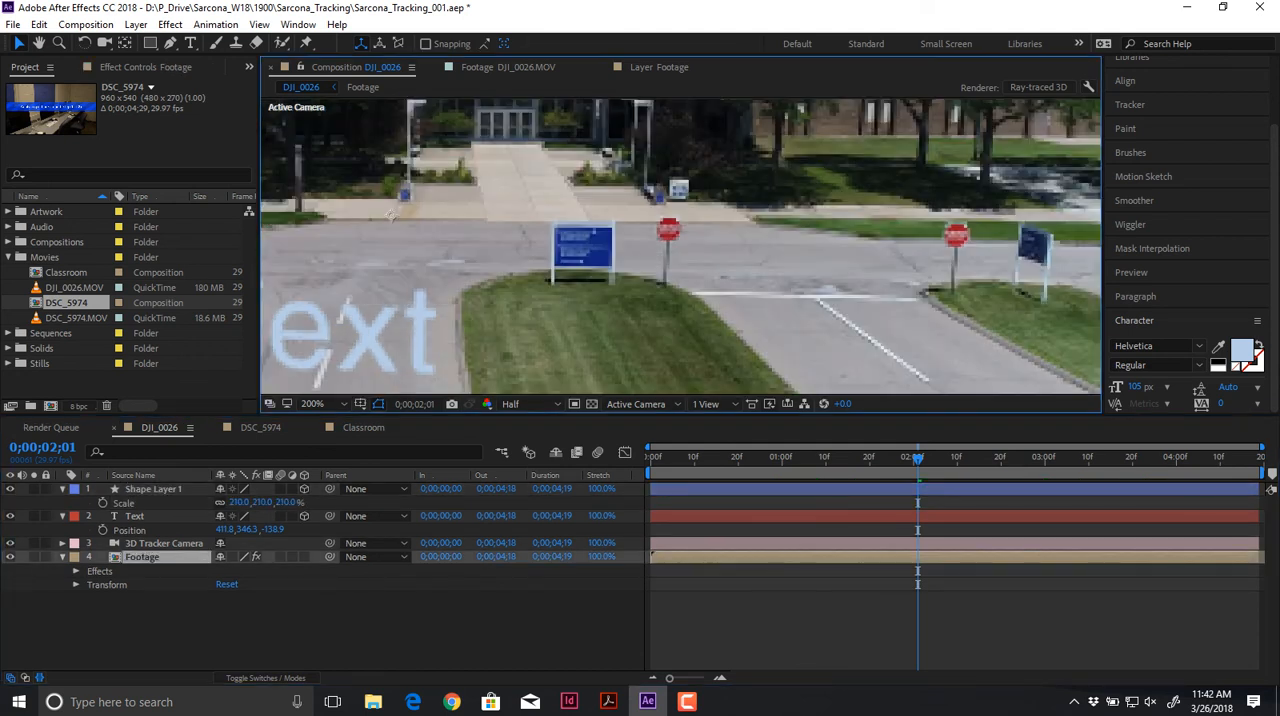
pyautogui.hotkey('ctrl', 'z')
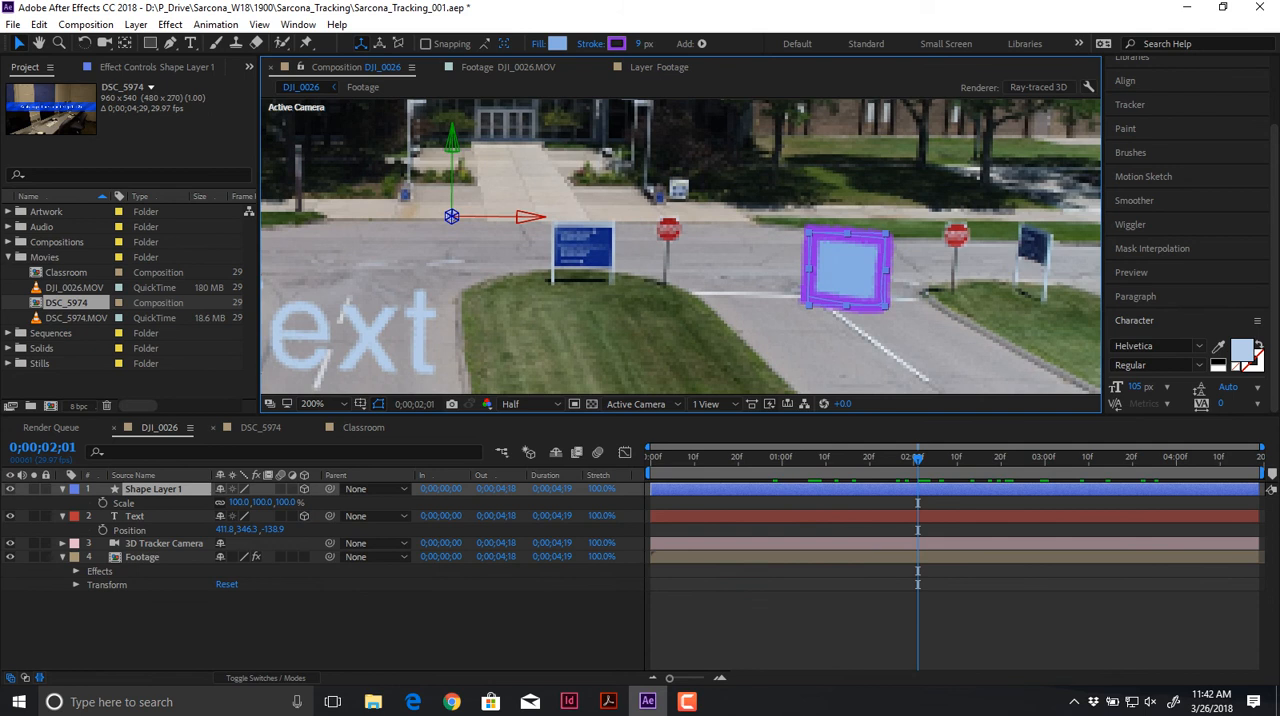
# Step: Switch to the DSC_5974 composition and show the Classroom layer's 3D Camera Tracker settings
pyautogui.click(258, 428)
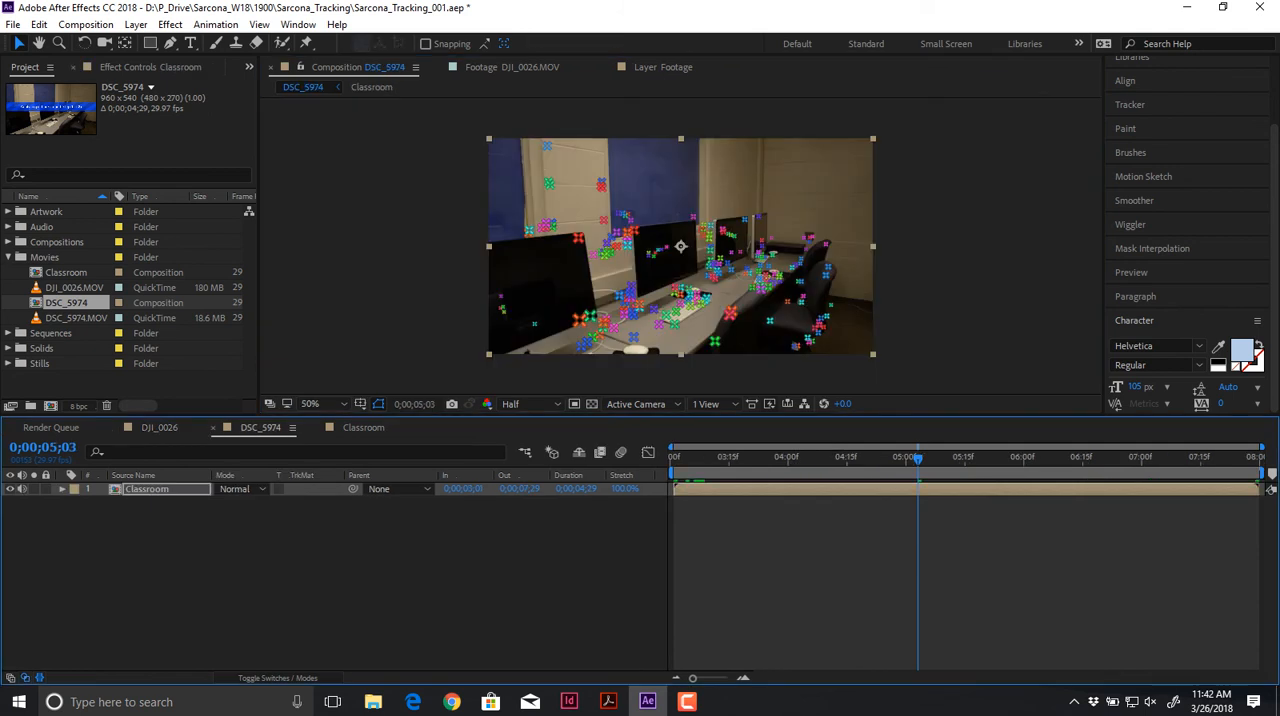
pyautogui.press('F3')
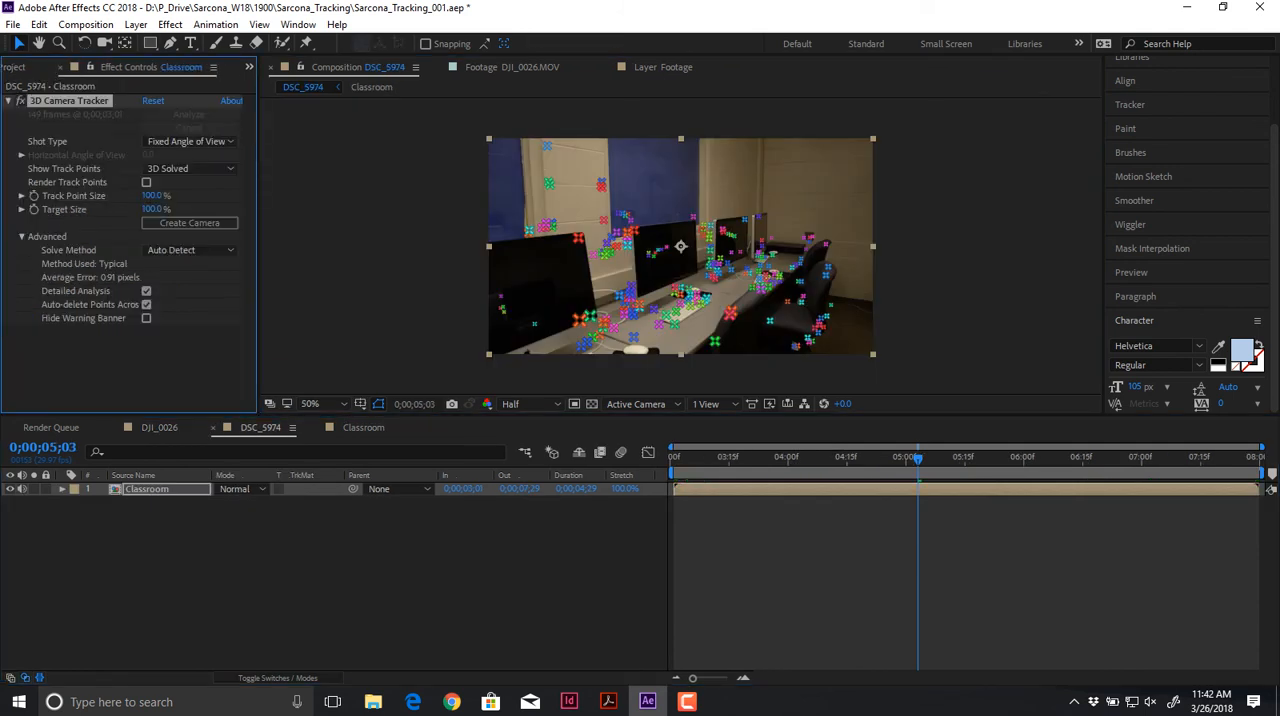
# Step: Preview the tracked classroom clip and create a text layer with a tracker camera on the desk target at 0;00;05;08
pyautogui.press('space')
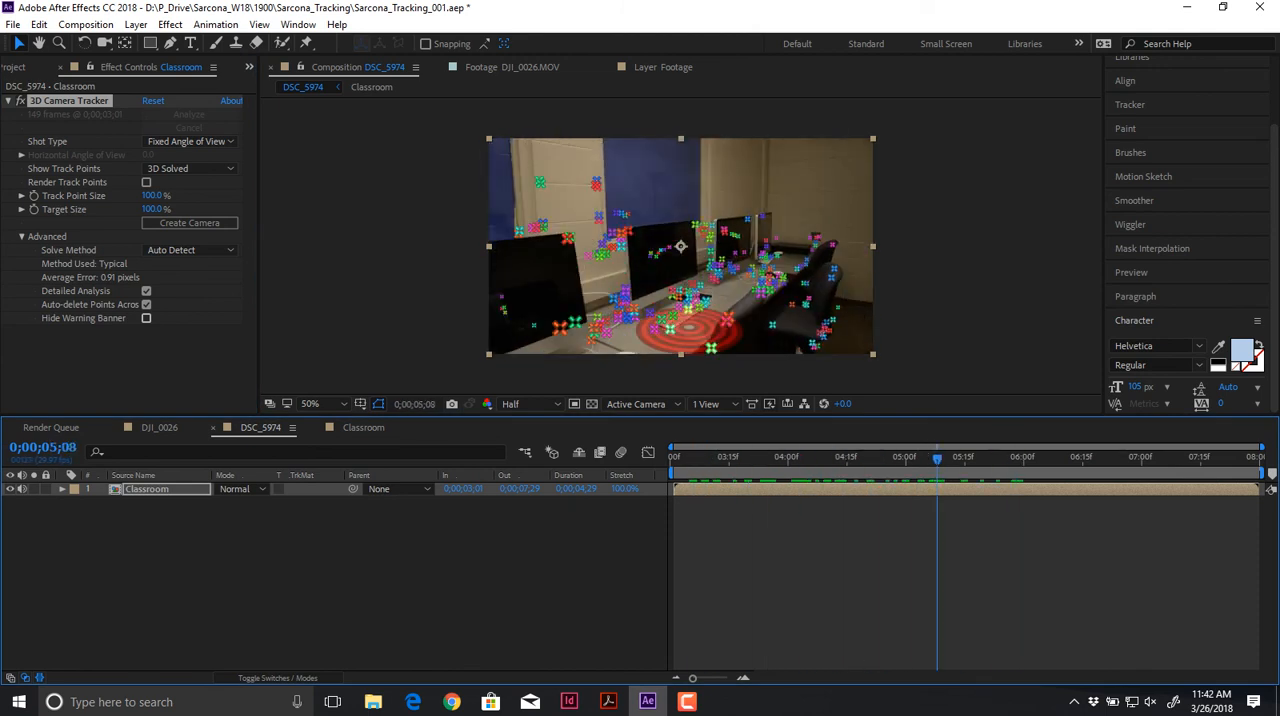
pyautogui.rightClick(690, 331)
pyautogui.click(725, 342)
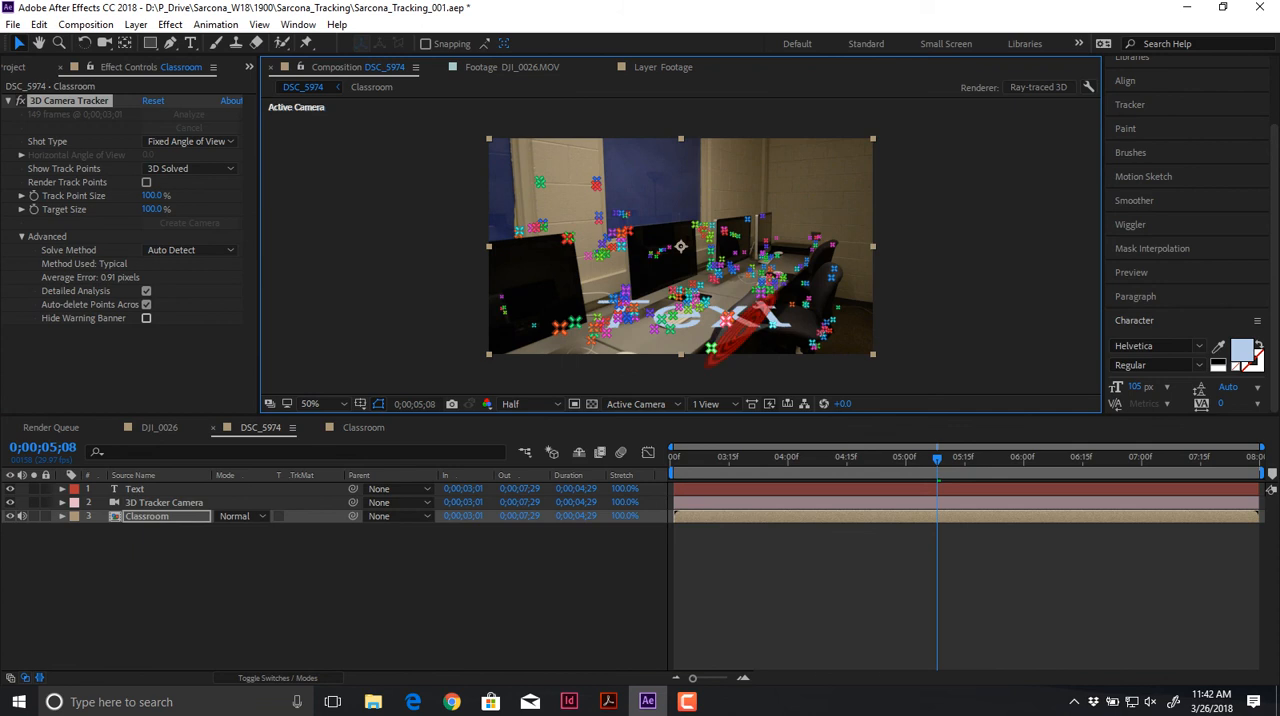
# Step: Stand the Text layer upright on the desk with X Rotation 88° and Y Rotation -55°, and check it at 0;00;04;21
pyautogui.click(936, 491)
pyautogui.press('s')
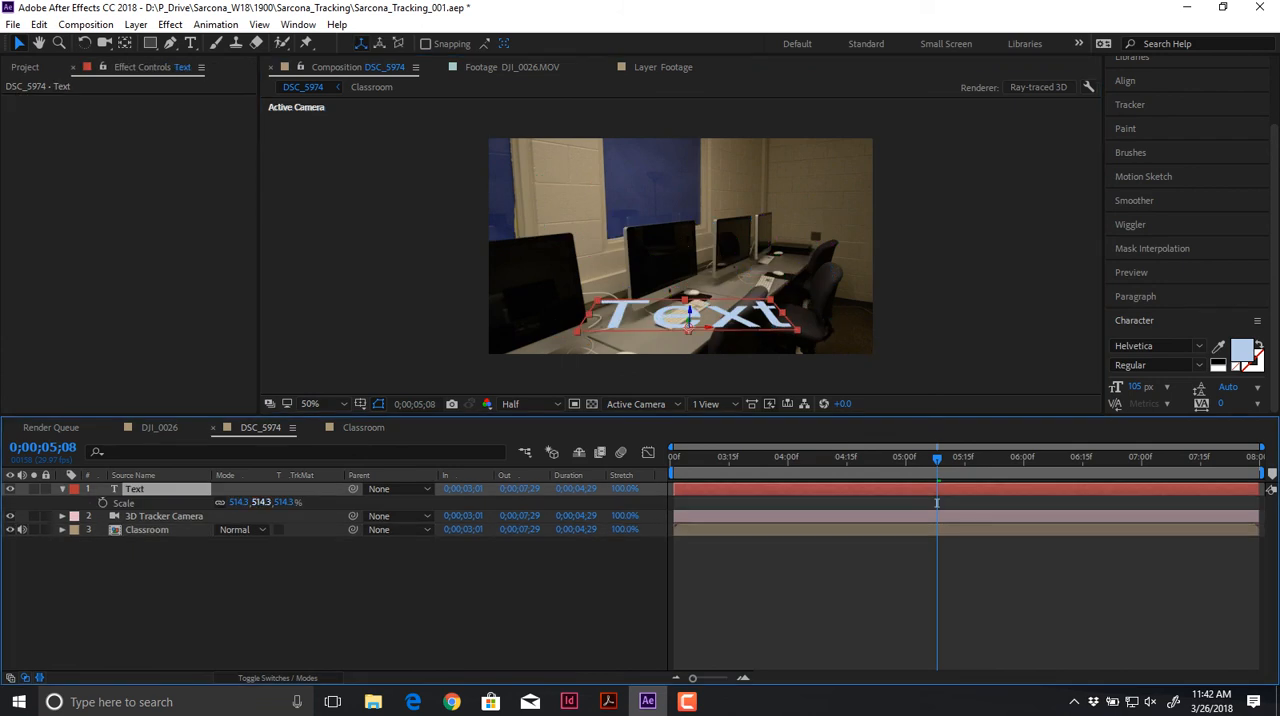
pyautogui.press('r')
pyautogui.moveTo(248, 503); pyautogui.dragTo(199, 530)
pyautogui.hotkey('ctrl', 'z')
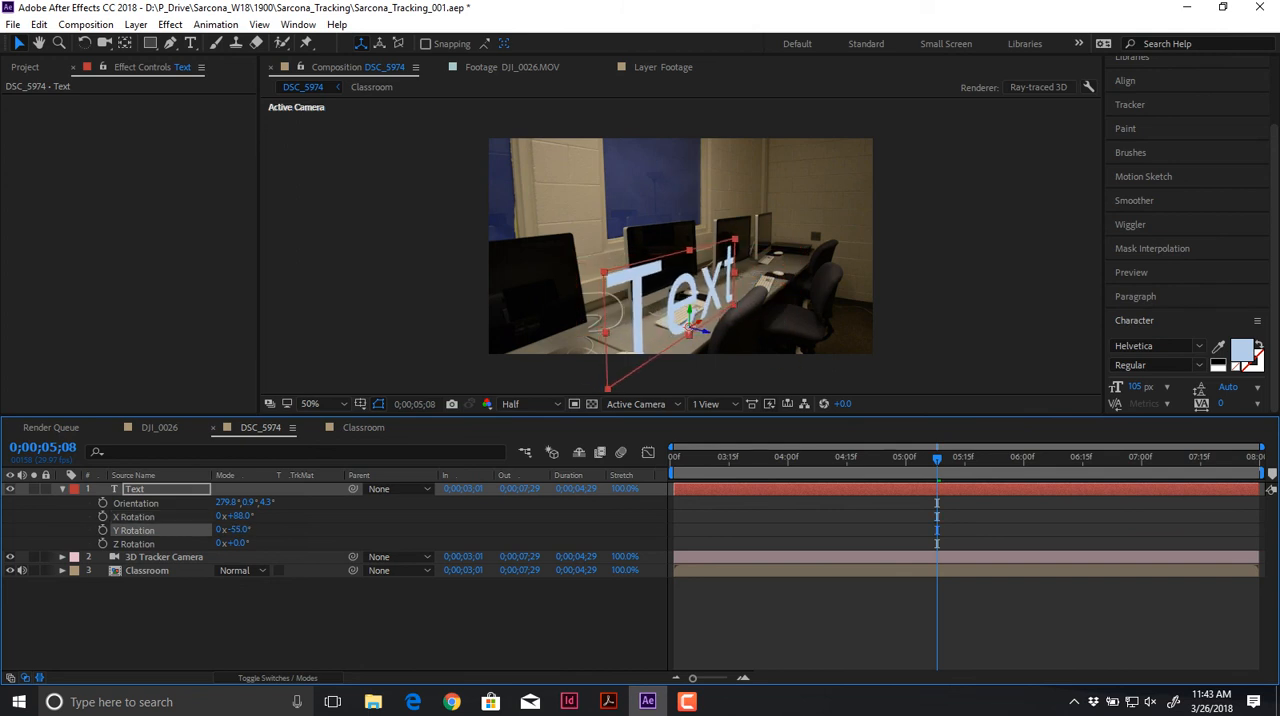
pyautogui.moveTo(853, 458)
pyautogui.mouseDown()
pyautogui.moveTo(674, 458)
pyautogui.moveTo(1031, 458)
pyautogui.moveTo(871, 458)
pyautogui.mouseUp()
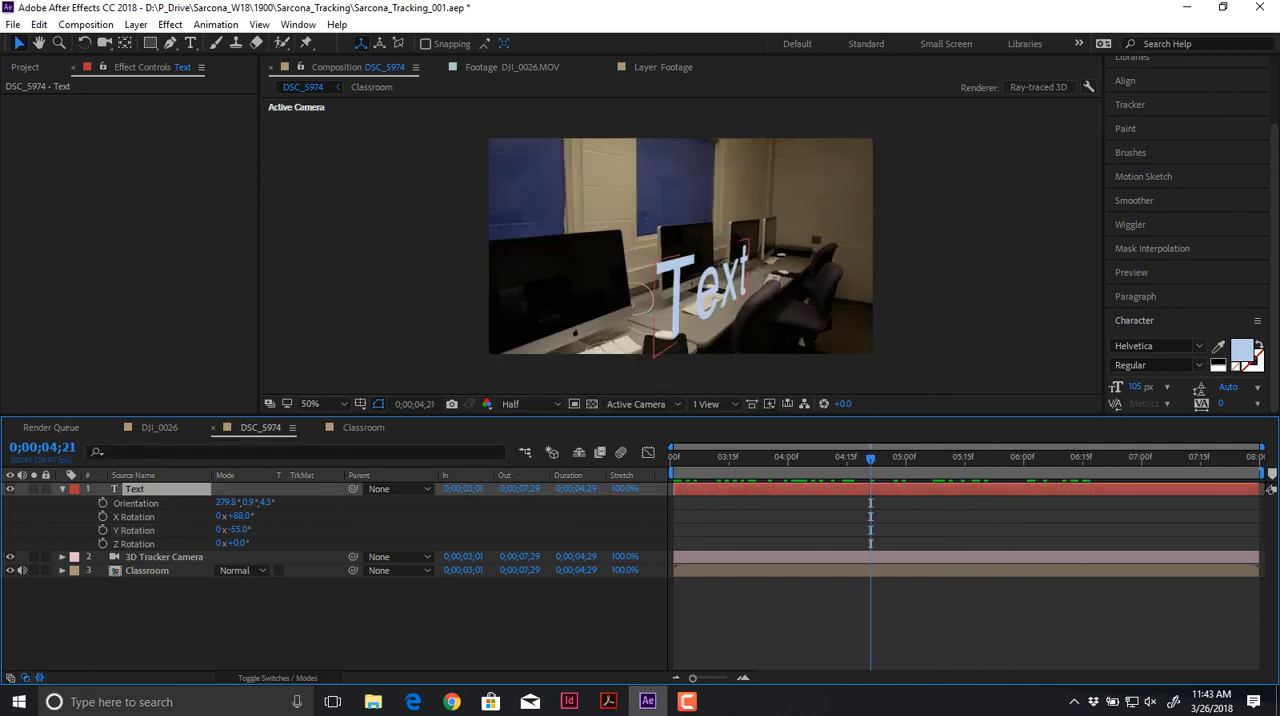
# Step: Add a new text layer reading HELLO to the classroom composition
pyautogui.press('p')
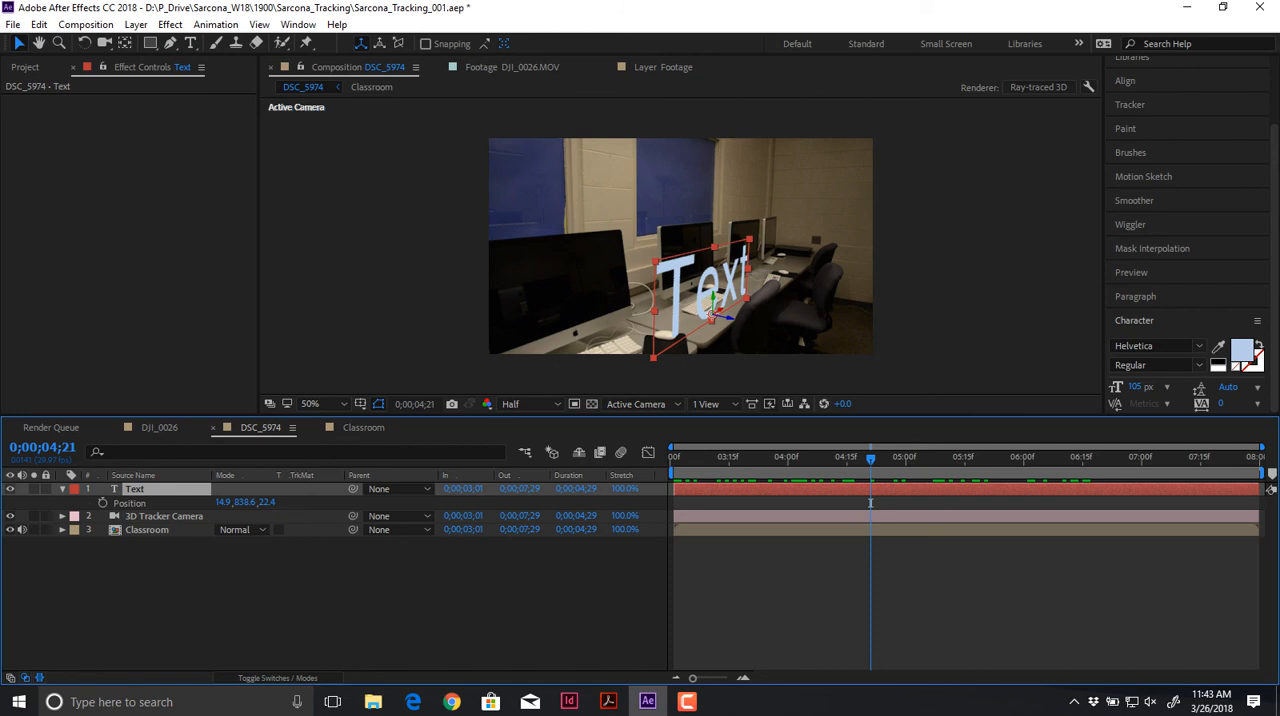
pyautogui.press('F2')
pyautogui.hotkey('ctrl', 't')
pyautogui.press('t')
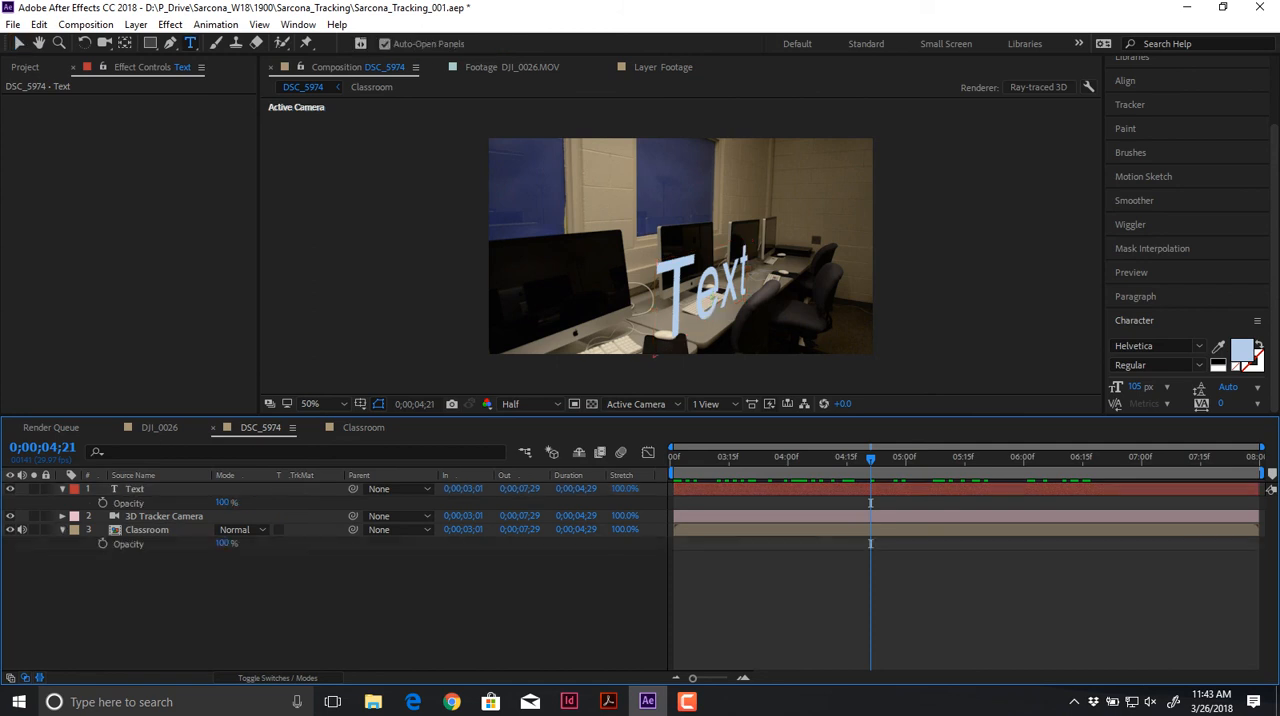
pyautogui.hotkey('ctrl', 'alt', 'shift', 't')
pyautogui.write('HELLO')
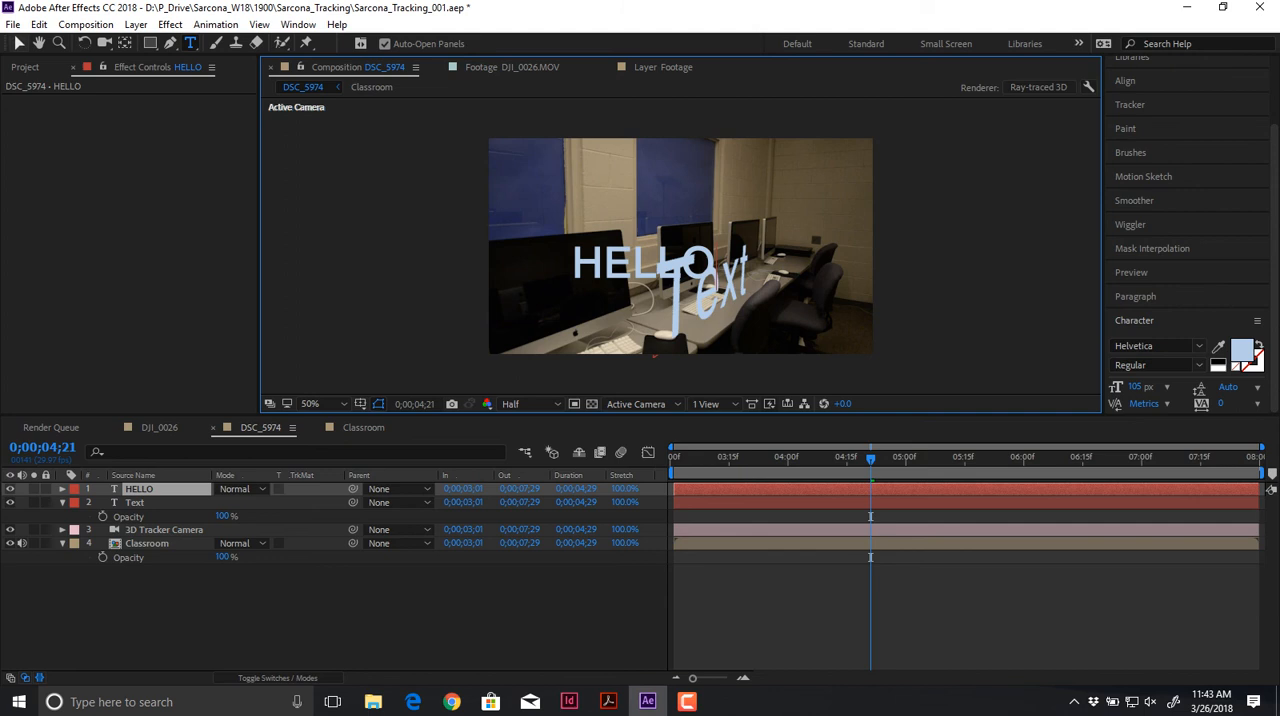
pyautogui.press('v')
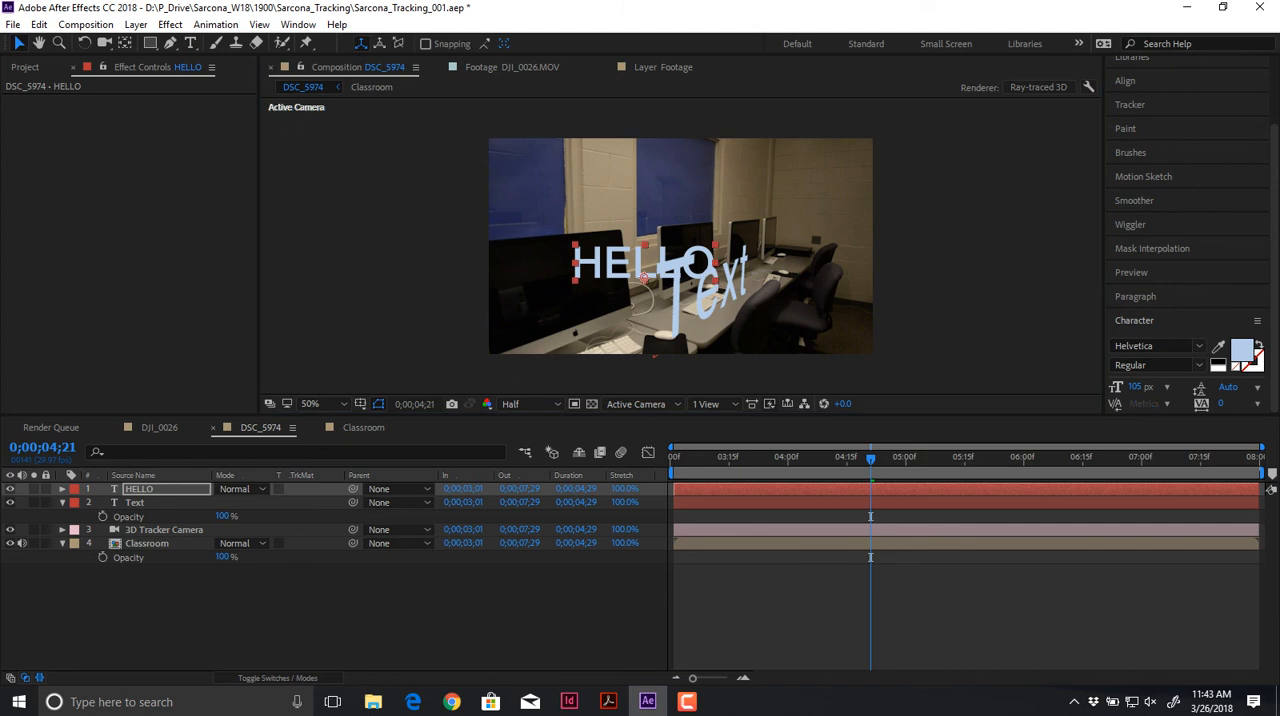
# Step: Undo a trial vertical move of HELLO, make it a 3D layer and change its depth position
pyautogui.press('p')
pyautogui.moveTo(251, 502); pyautogui.dragTo(531, 502)
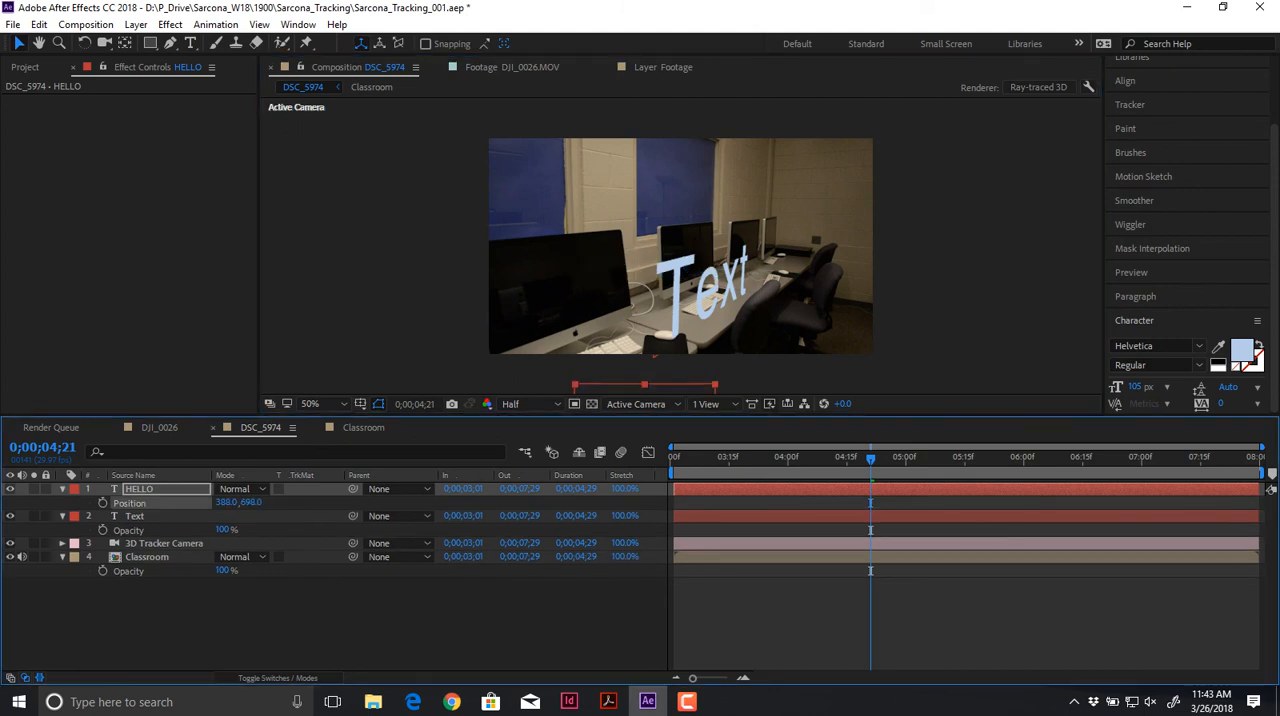
pyautogui.hotkey('ctrl', 'z')
pyautogui.click(278, 678)
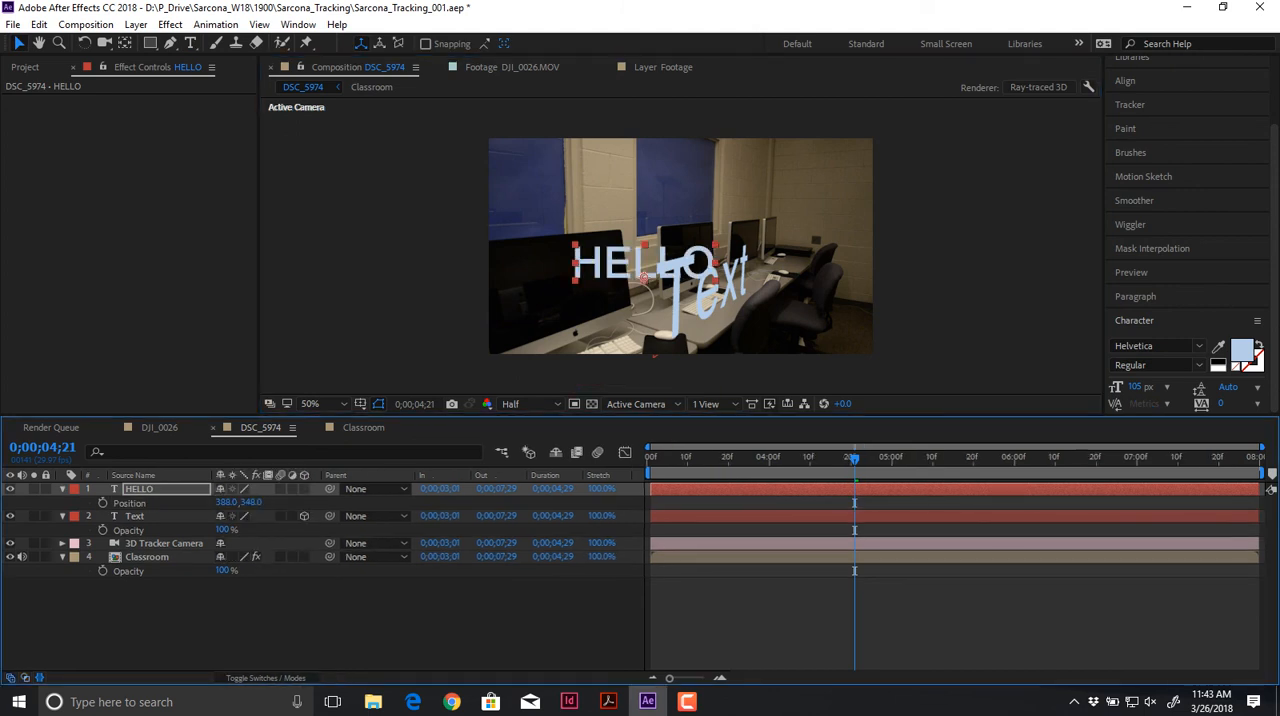
pyautogui.click(304, 489)
pyautogui.moveTo(271, 502); pyautogui.dragTo(600, 502)
# Step: Scale the HELLO layer to 762% and move it onto the nearest monitor's screen
pyautogui.press('s')
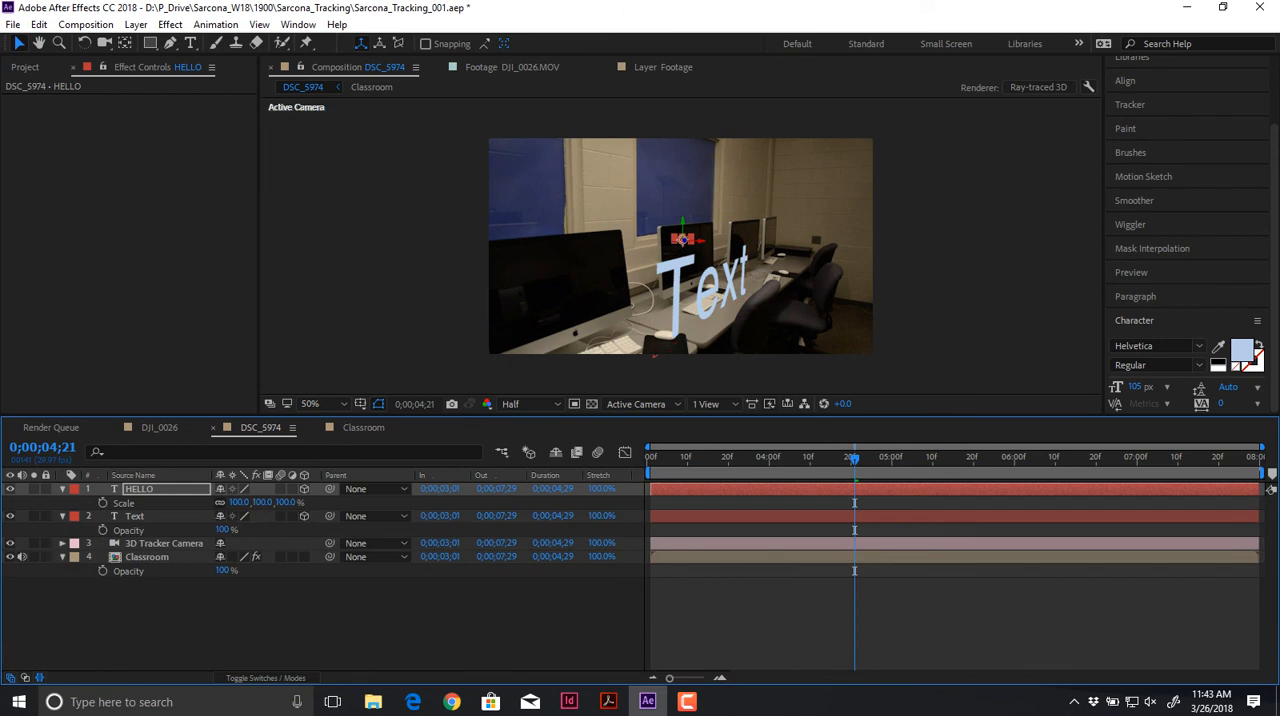
pyautogui.moveTo(240, 502); pyautogui.dragTo(320, 502)
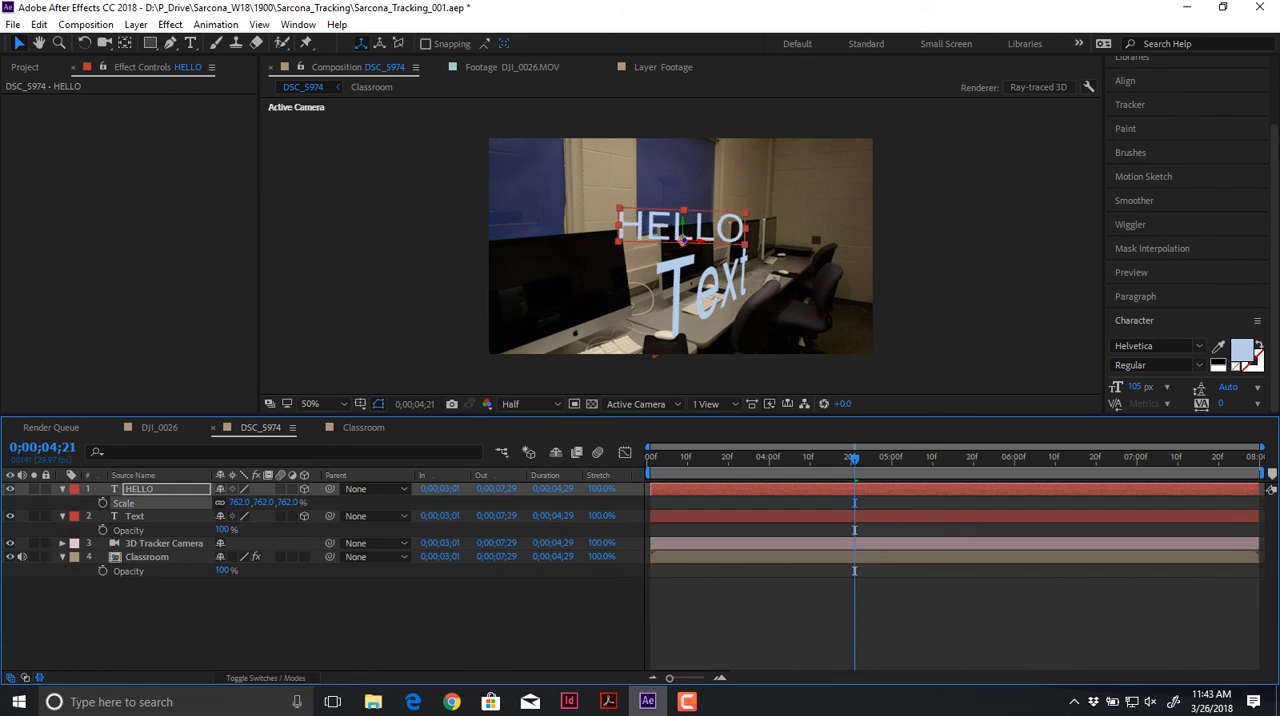
pyautogui.moveTo(681, 240); pyautogui.dragTo(565, 313)
# Step: Angle HELLO to the monitor with Y orientation 326° and Z Rotation -9°, and preview the clip from its start
pyautogui.press('r')
pyautogui.moveTo(240, 503); pyautogui.dragTo(230, 543)
pyautogui.hotkey('ctrl', 'z')
pyautogui.hotkey('ctrl', 'z')
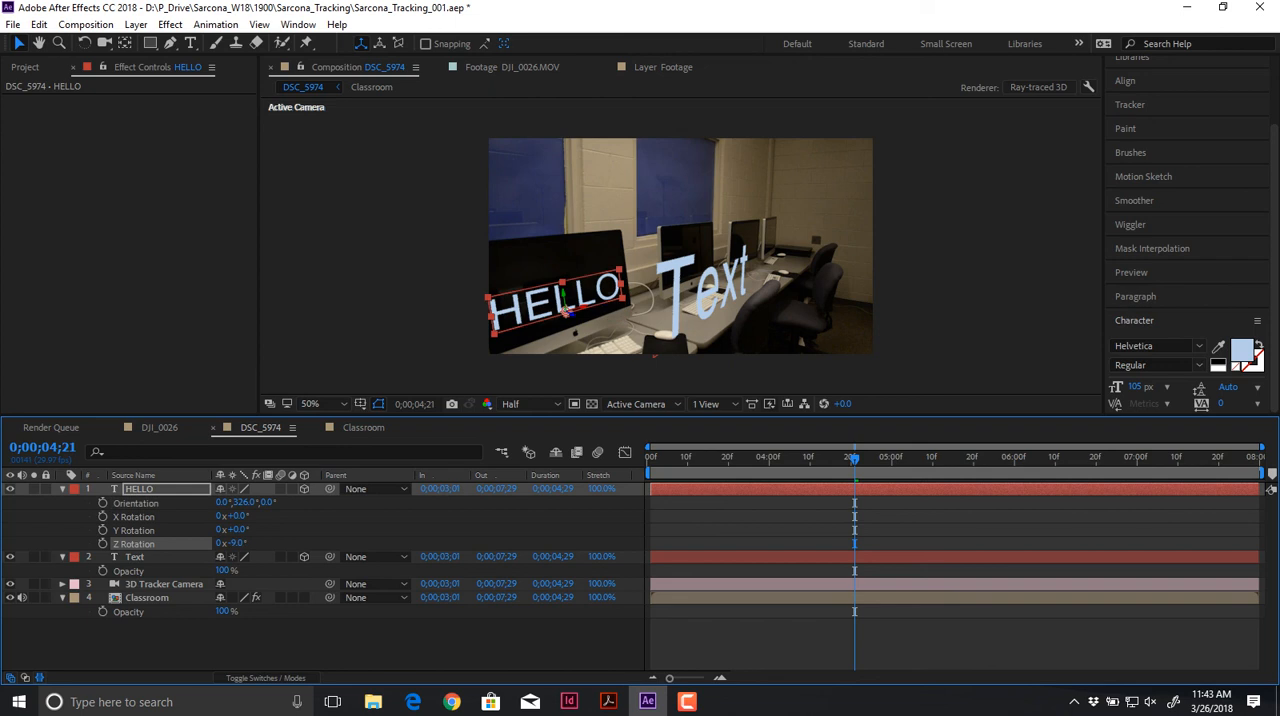
pyautogui.press('space')
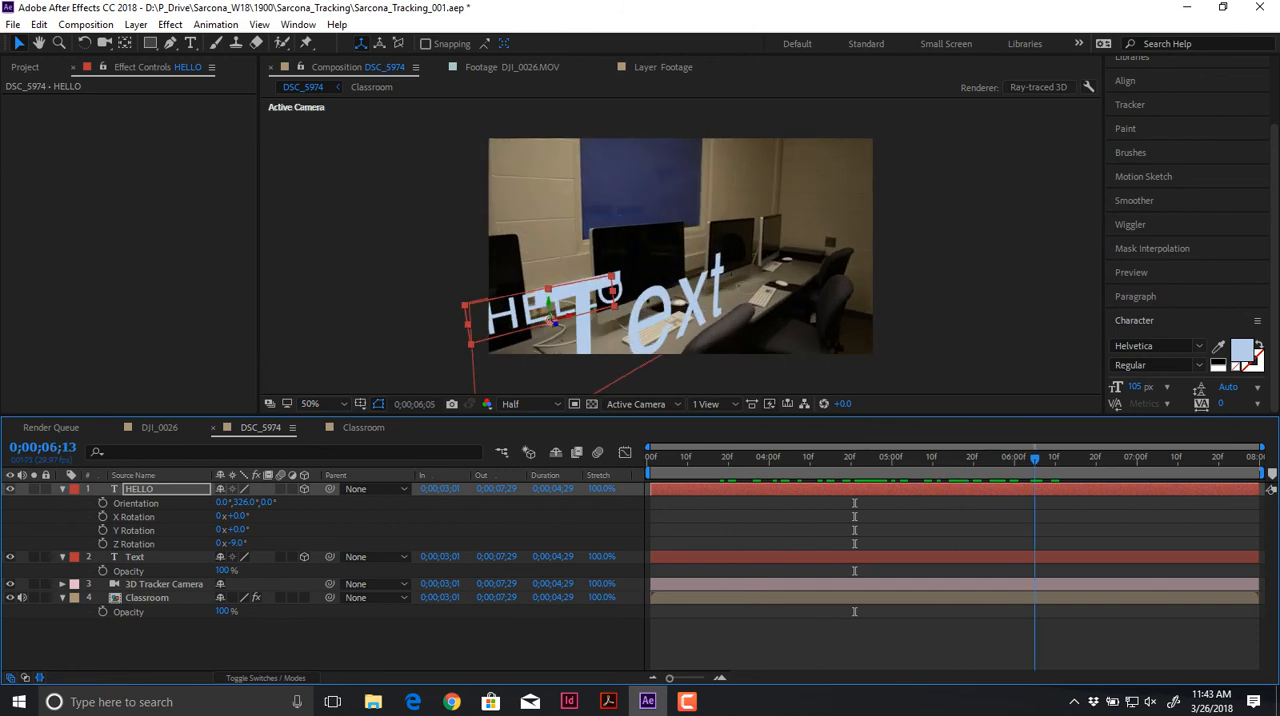
pyautogui.moveTo(1174, 458); pyautogui.dragTo(651, 458)
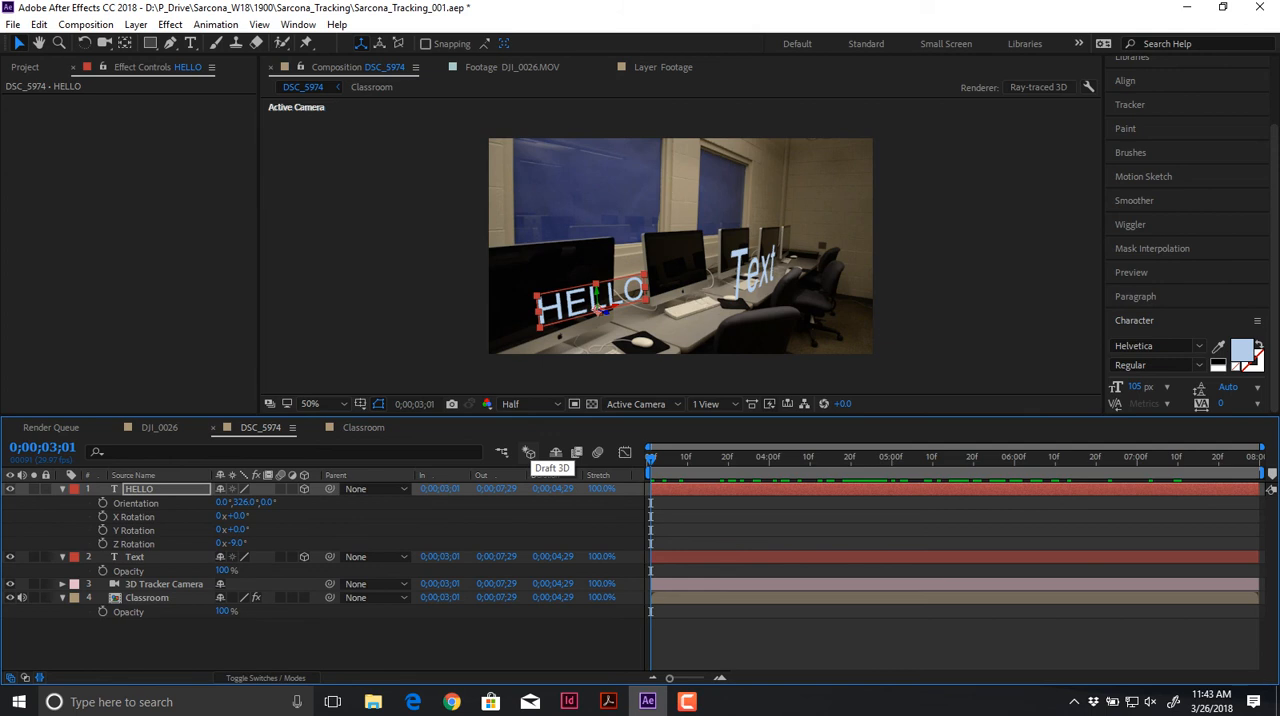
# Step: Switch to the DJI_0026 composition, delete Shape Layer 1 and bring the whole Text layer into view
pyautogui.press('Delete')
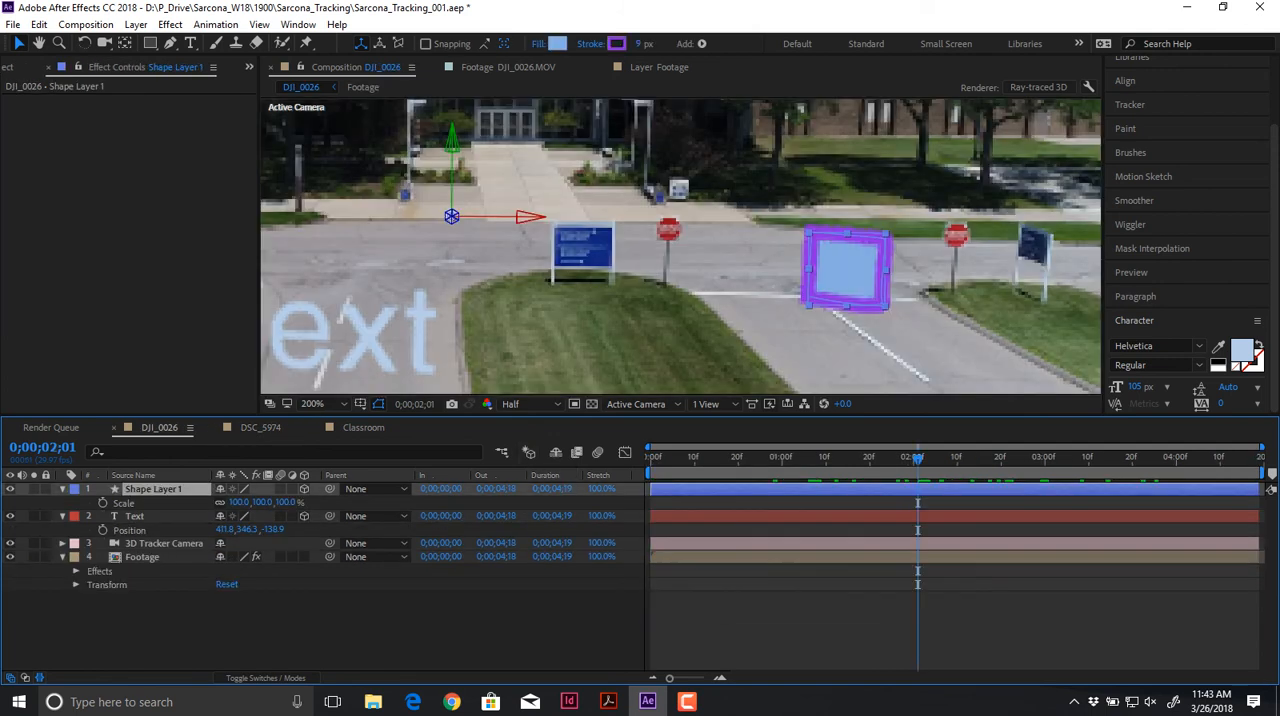
pyautogui.press('space')
pyautogui.press('Delete')
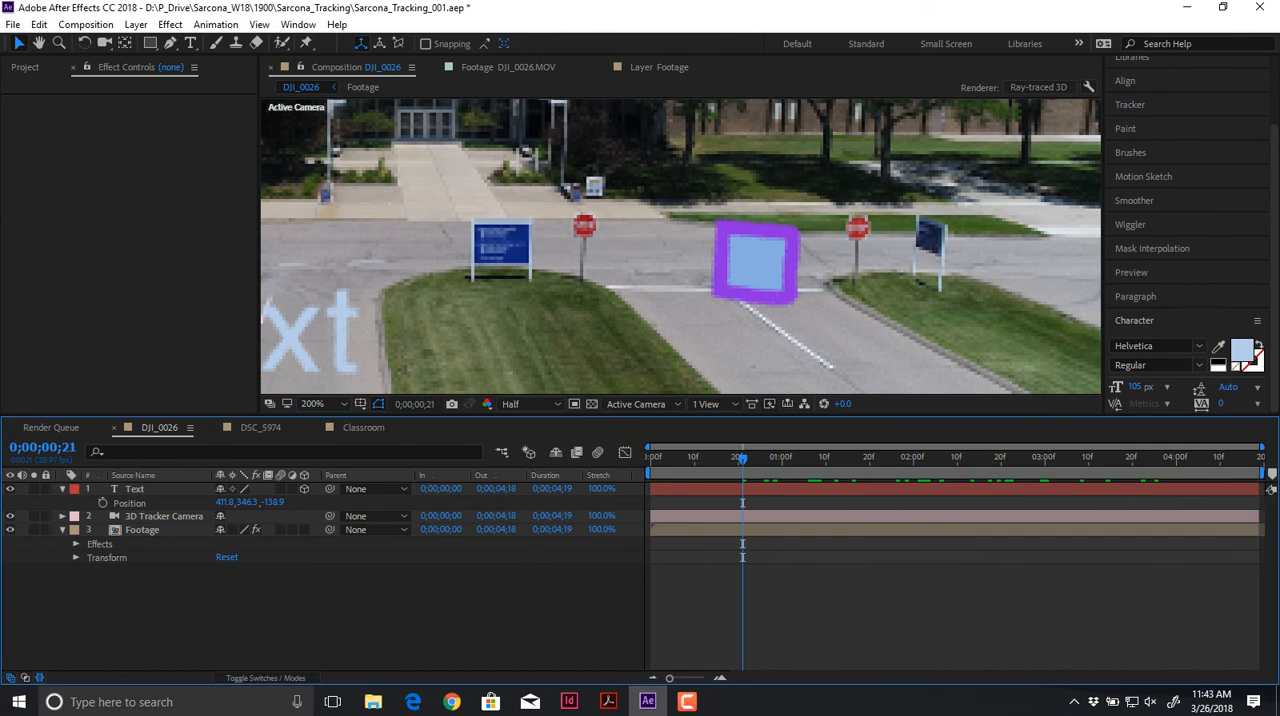
pyautogui.press('/')
pyautogui.moveTo(500, 290); pyautogui.dragTo(589, 287)
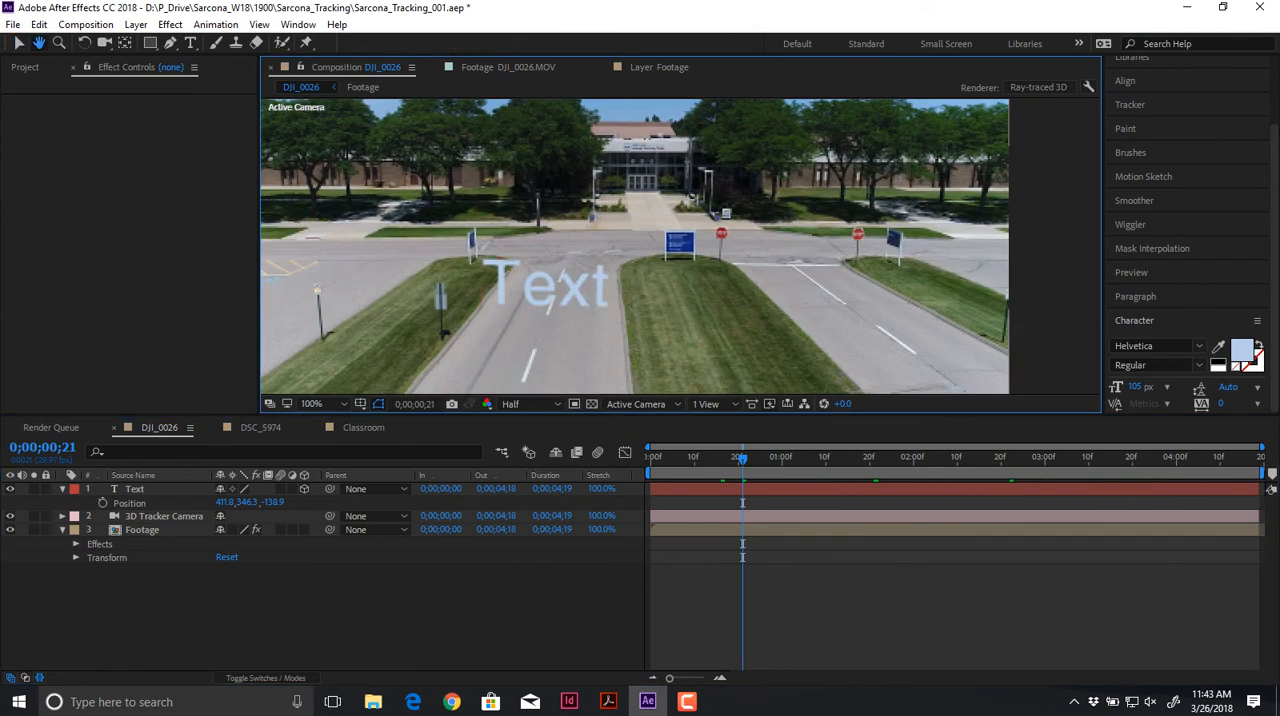
# Step: Change the DJI_0026 composition's 3D renderer to Classic 3D
pyautogui.click(135, 489)
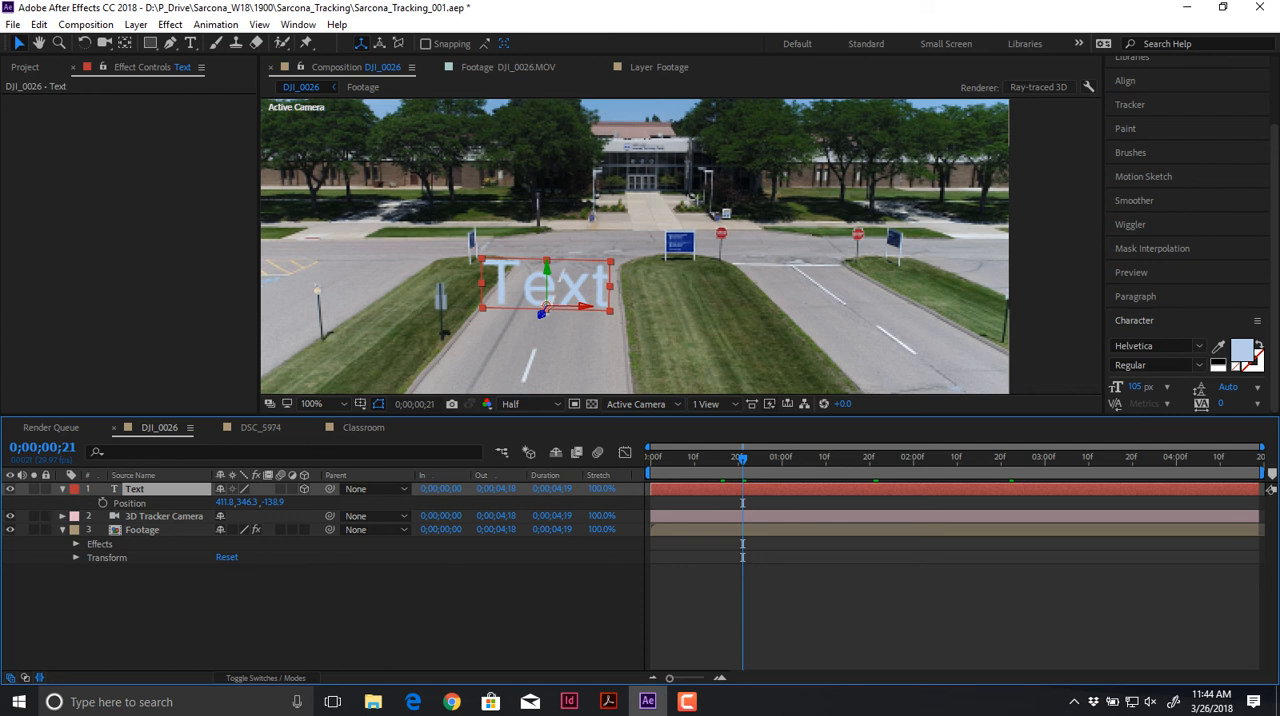
pyautogui.click(1038, 87)
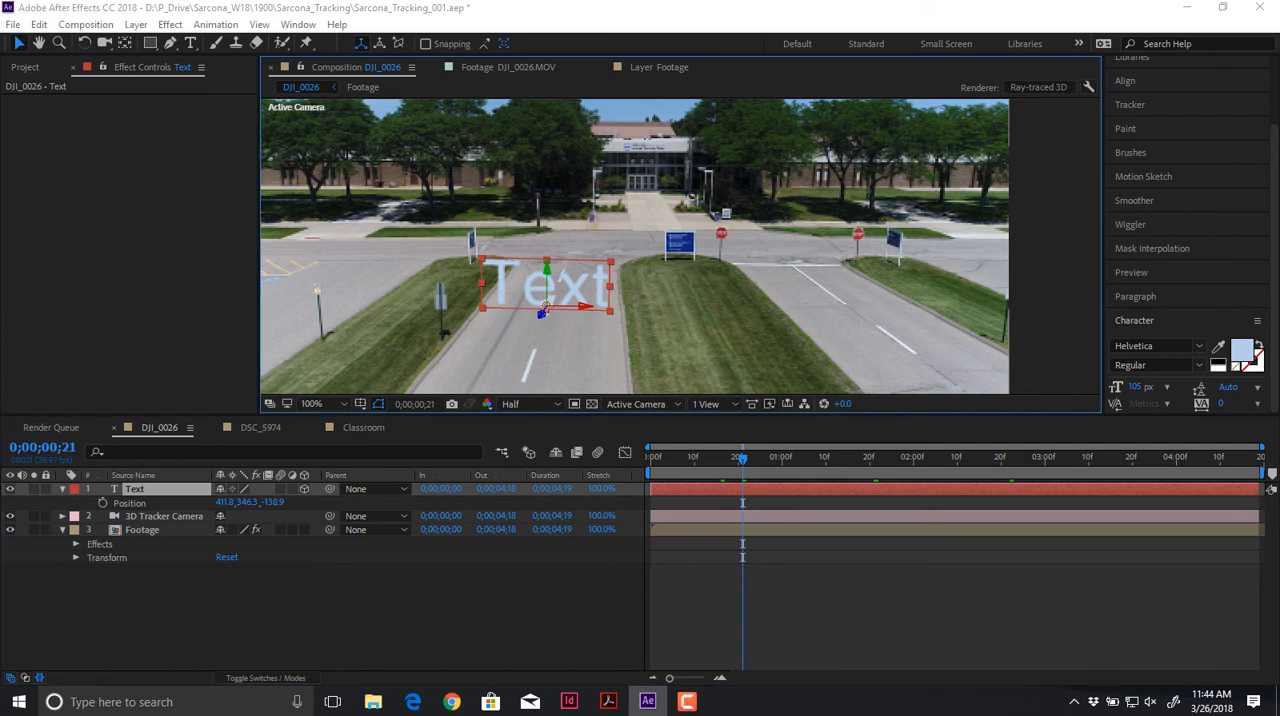
pyautogui.click(155, 143)
pyautogui.click(112, 159)
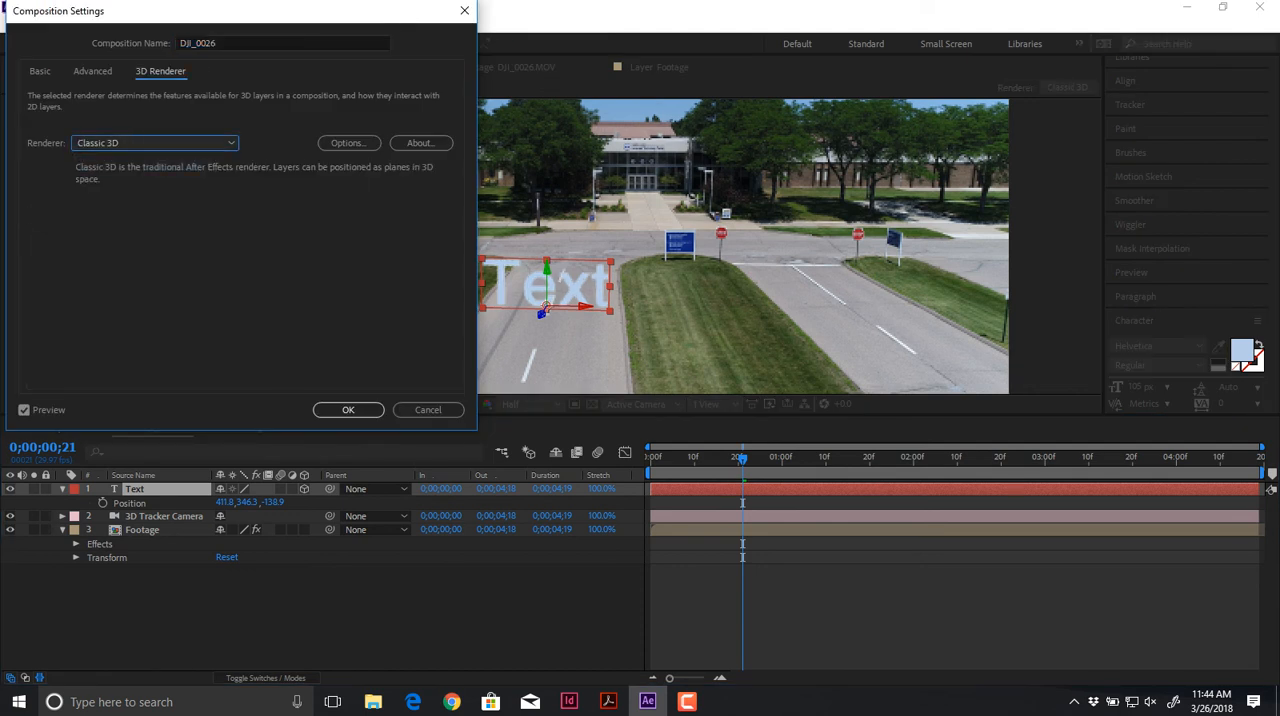
pyautogui.press('Return')
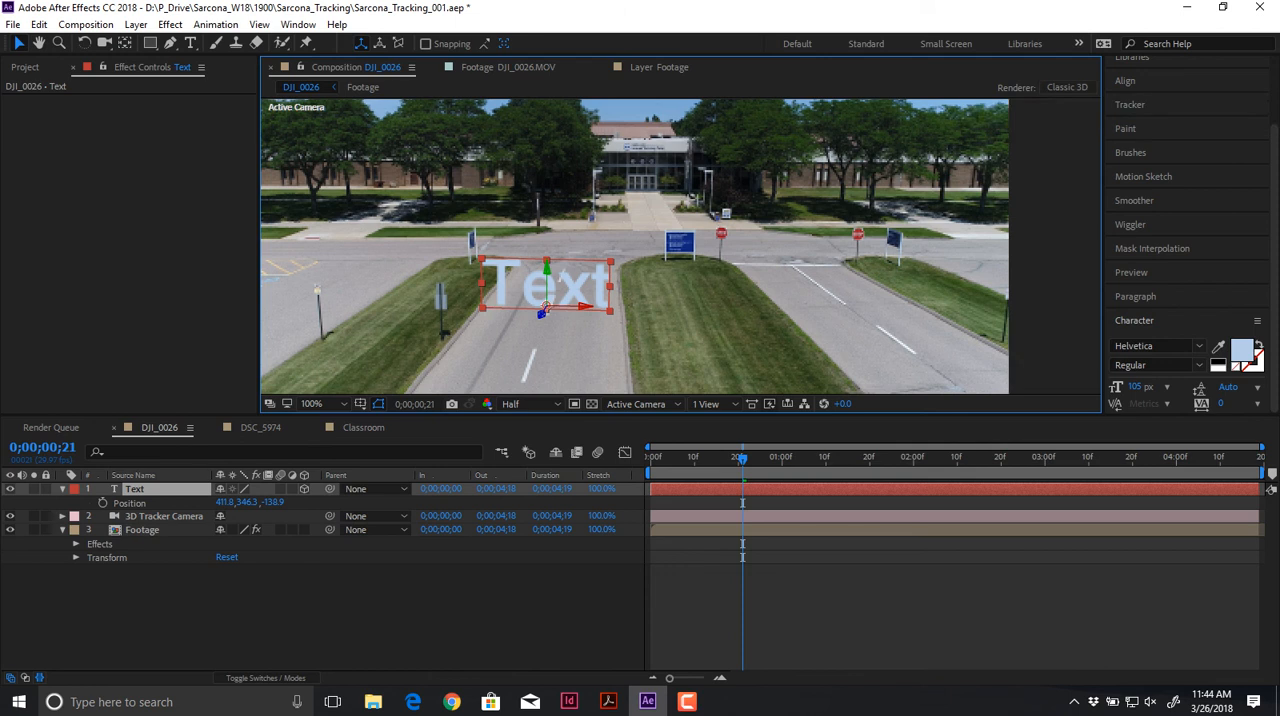
# Step: Examine the Text layer's Transform, Geometry Options and Material Options under the Classic 3D renderer
pyautogui.click(62, 489)
pyautogui.click(62, 489)
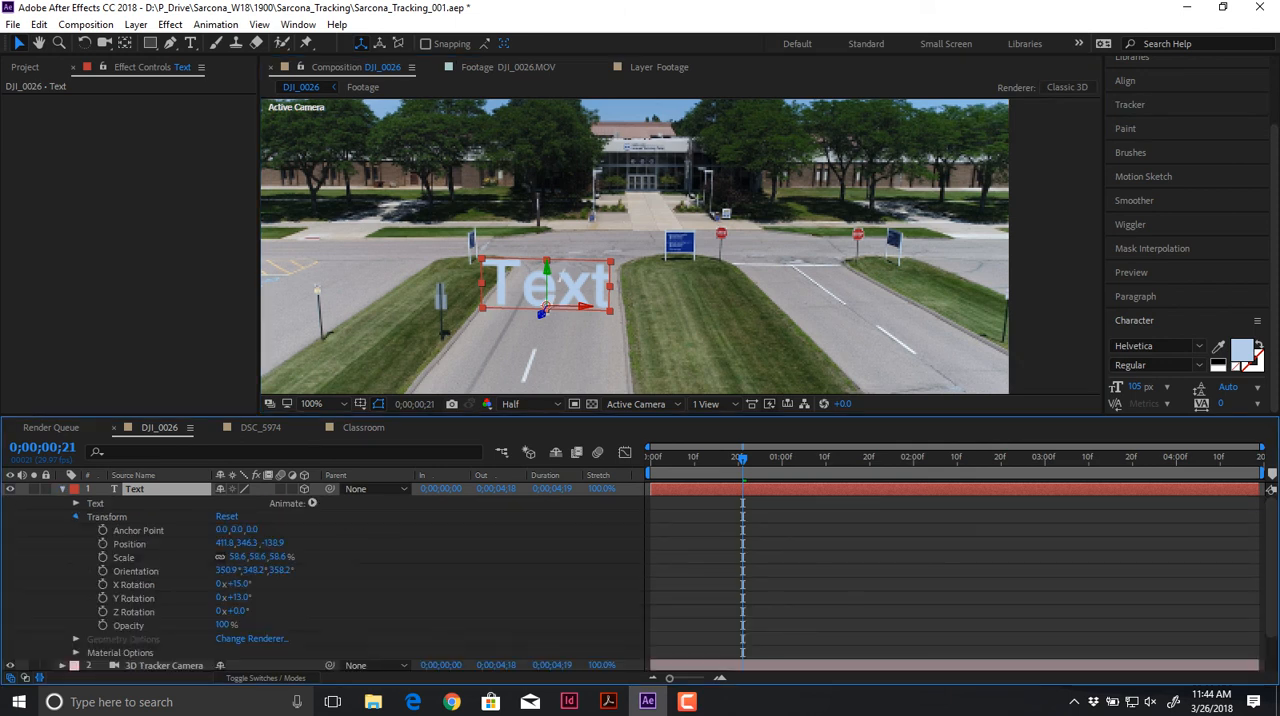
pyautogui.click(76, 517)
pyautogui.click(76, 504)
pyautogui.click(76, 504)
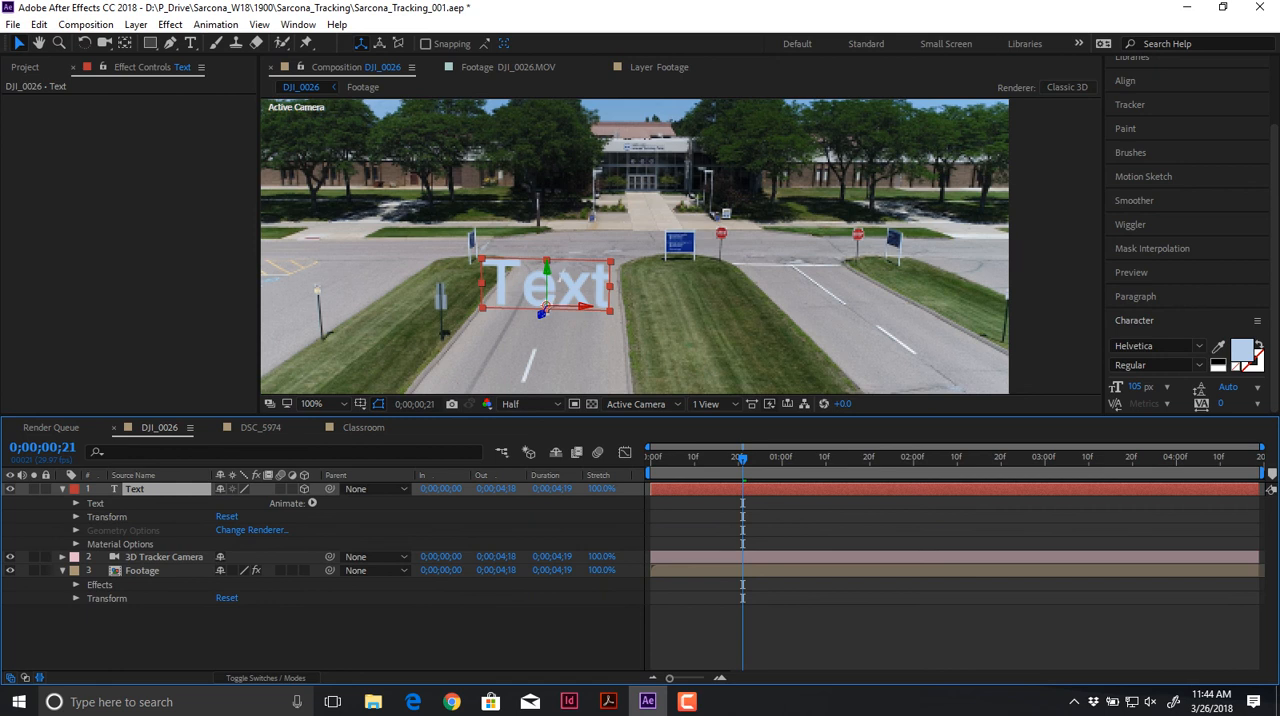
pyautogui.click(76, 544)
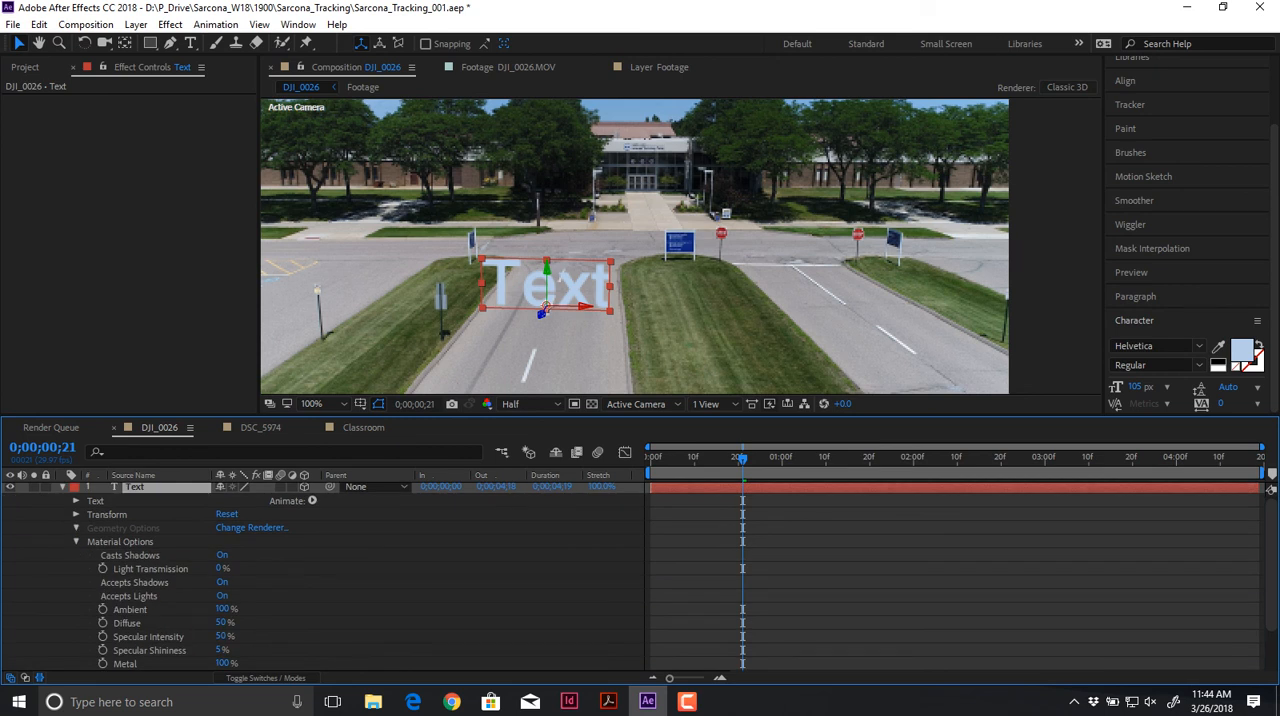
# Step: Set the composition's renderer to Ray-traced 3D to enable the Text layer's Geometry Options
pyautogui.click(252, 528)
pyautogui.click(154, 143)
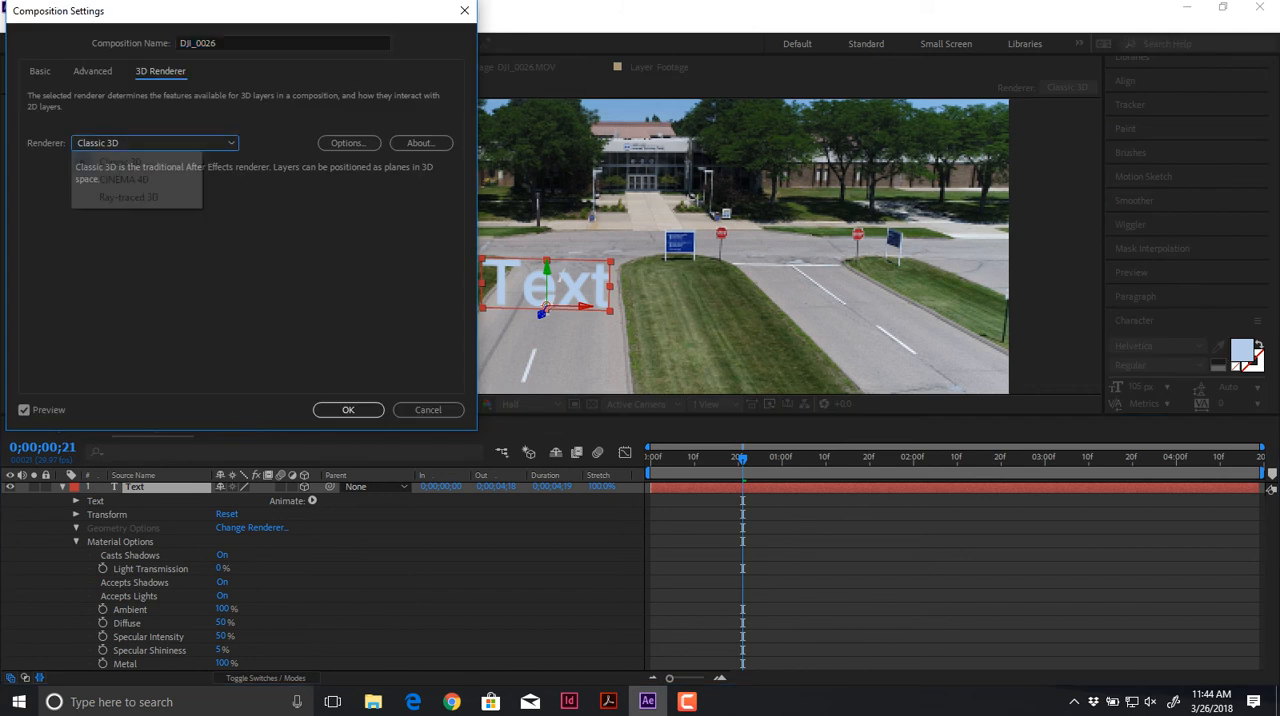
pyautogui.click(128, 197)
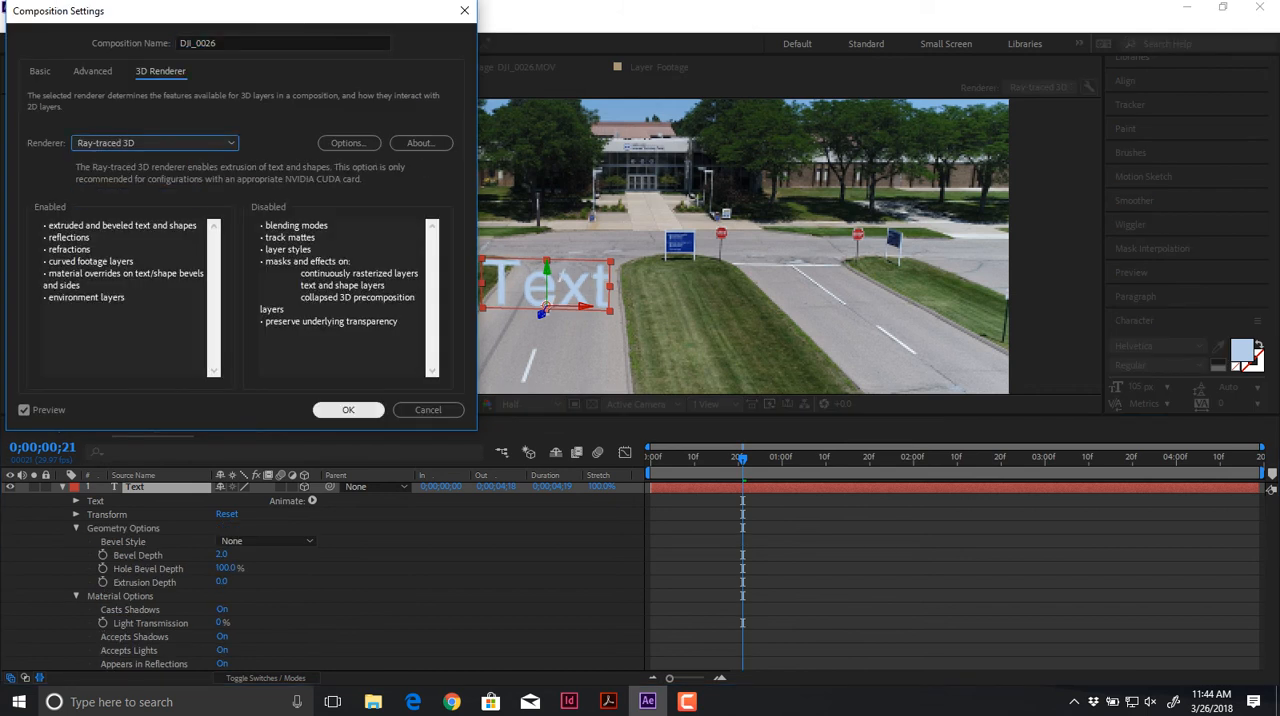
pyautogui.click(348, 410)
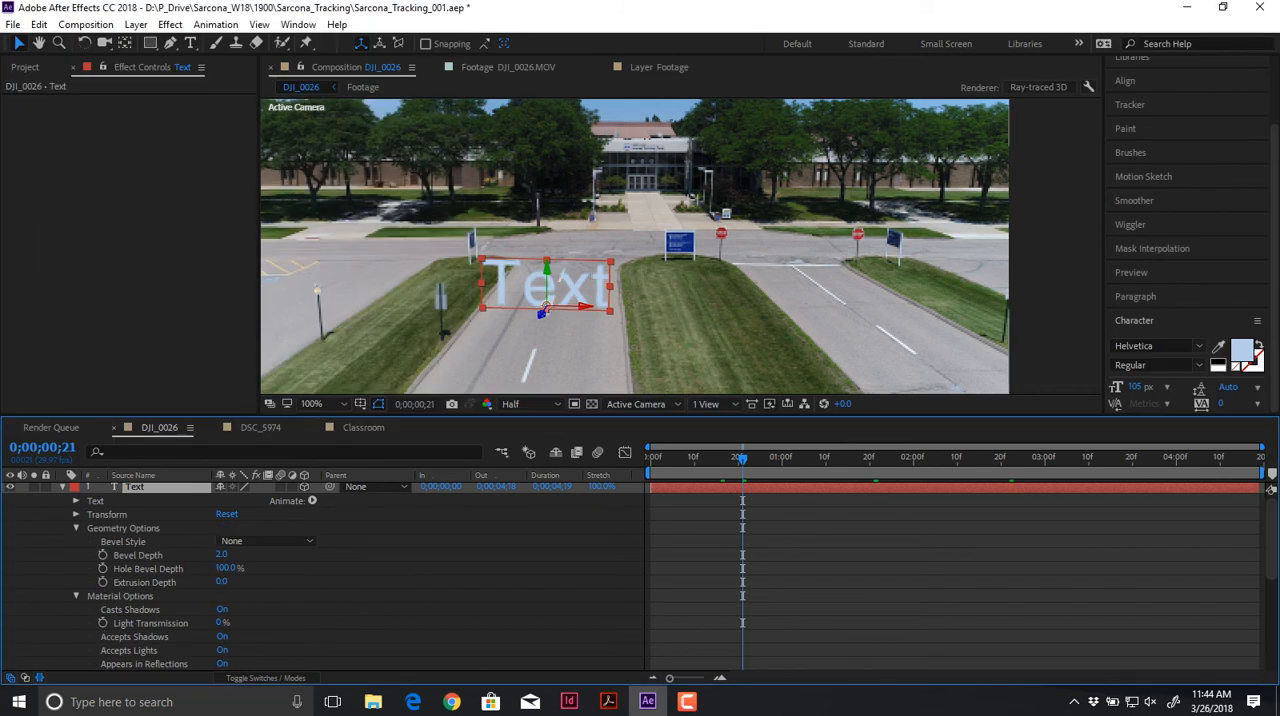
# Step: Set the preview resolution to Full and give the Text layer an Angular bevel with a depth of 3.1
pyautogui.press('.')
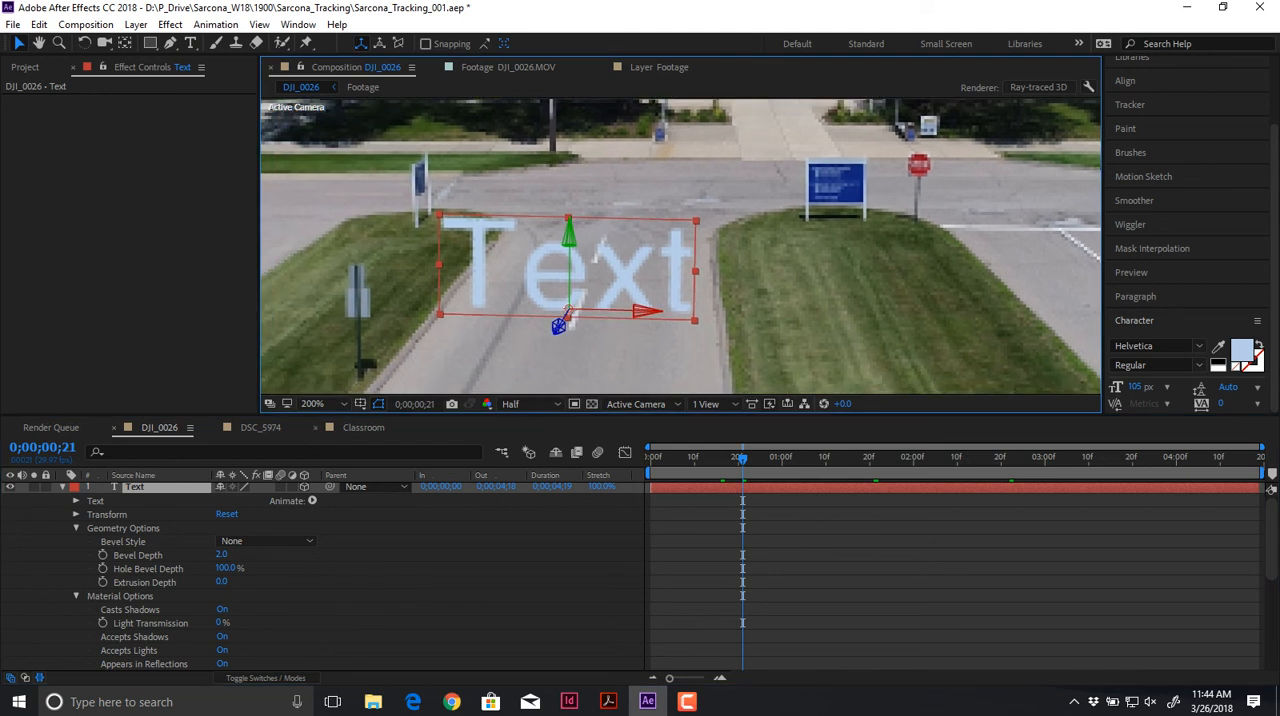
pyautogui.click(530, 404)
pyautogui.click(531, 445)
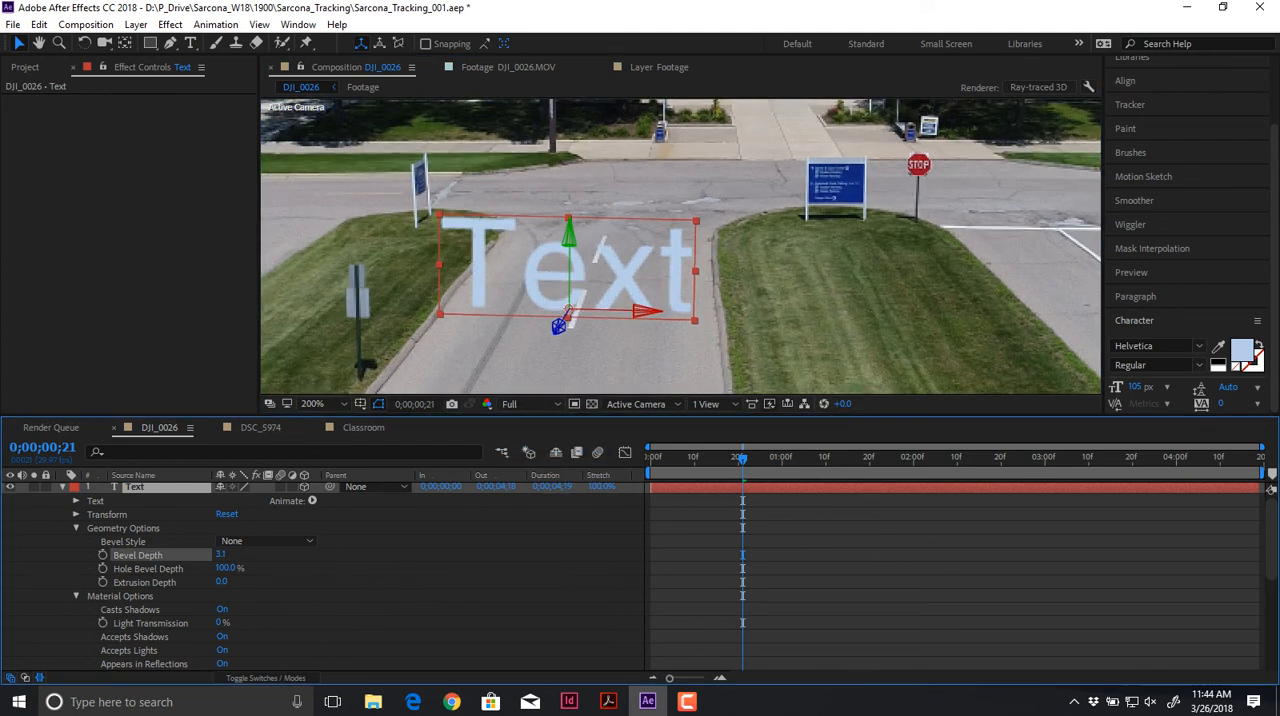
pyautogui.click(265, 541)
pyautogui.click(260, 576)
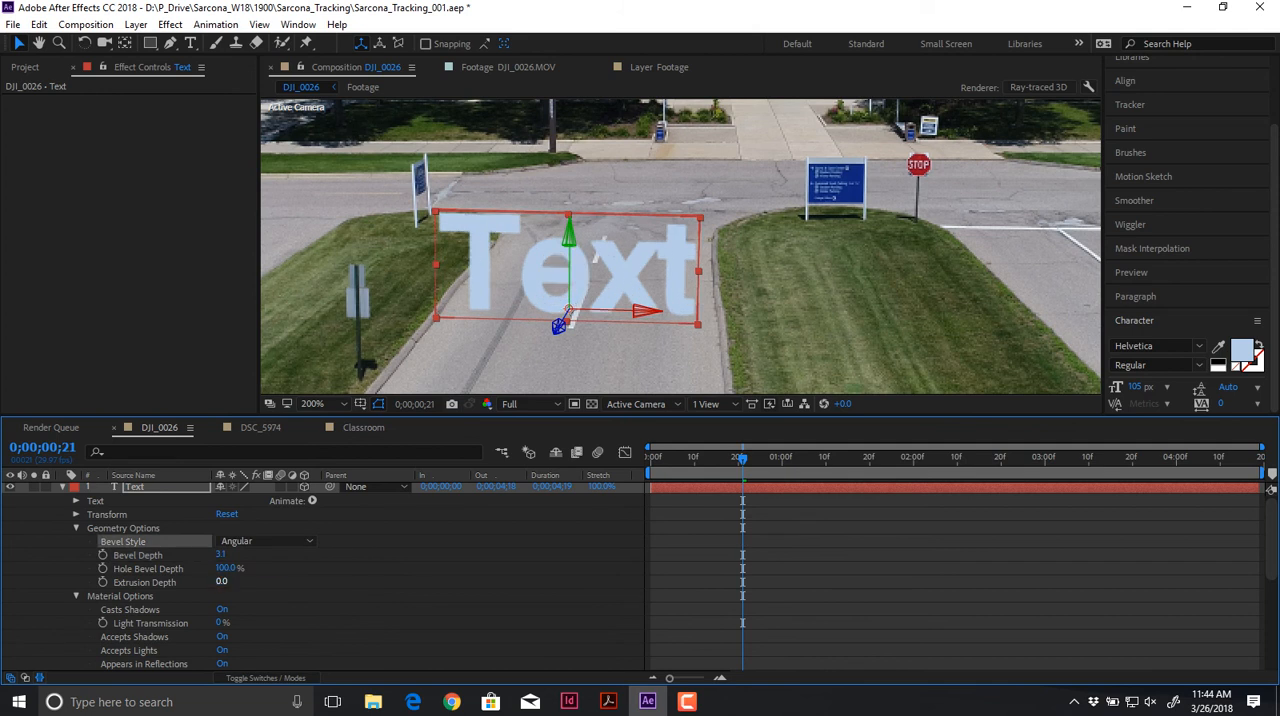
# Step: Set the Text layer's Extrusion Depth to 59 and inspect the extruded text at 0;00;01;24
pyautogui.moveTo(222, 582); pyautogui.dragTo(261, 582)
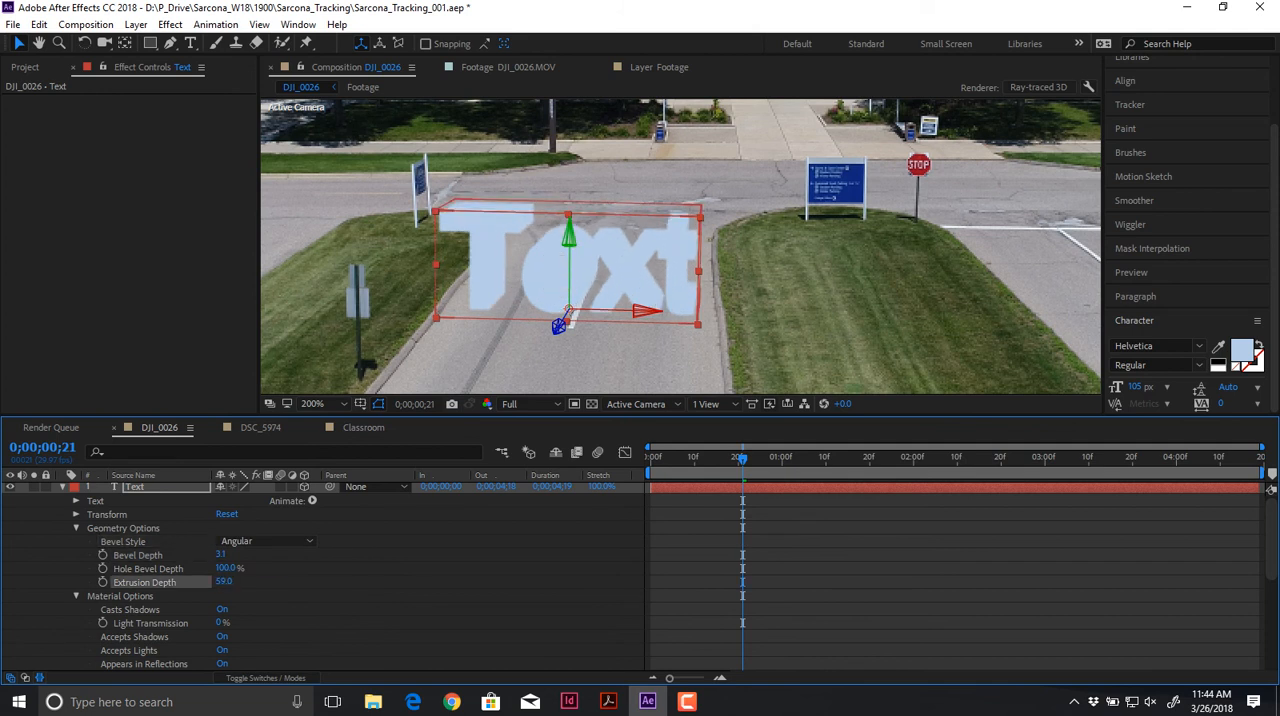
pyautogui.moveTo(743, 458); pyautogui.dragTo(887, 458)
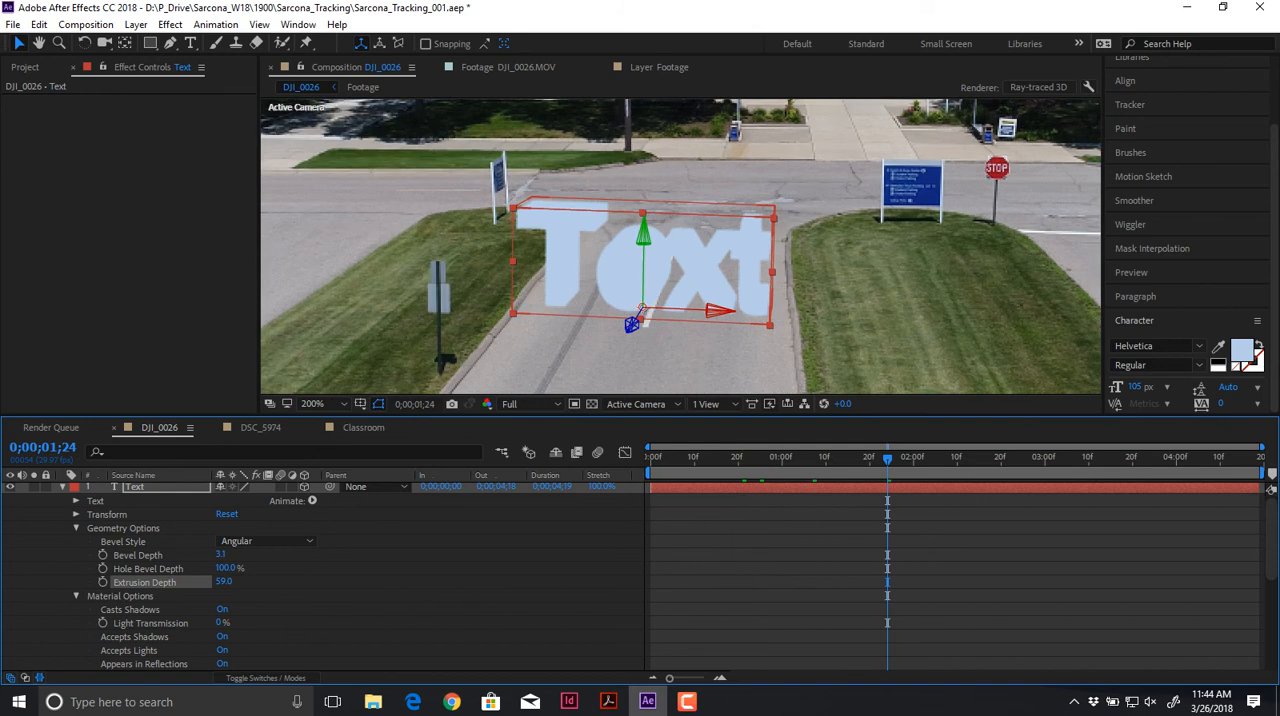
# Step: Try rotating the extruded Text layer about its X axis, and undo the rotation
pyautogui.press('r')
pyautogui.moveTo(239, 516); pyautogui.dragTo(274, 516)
pyautogui.hotkey('ctrl', 'z')
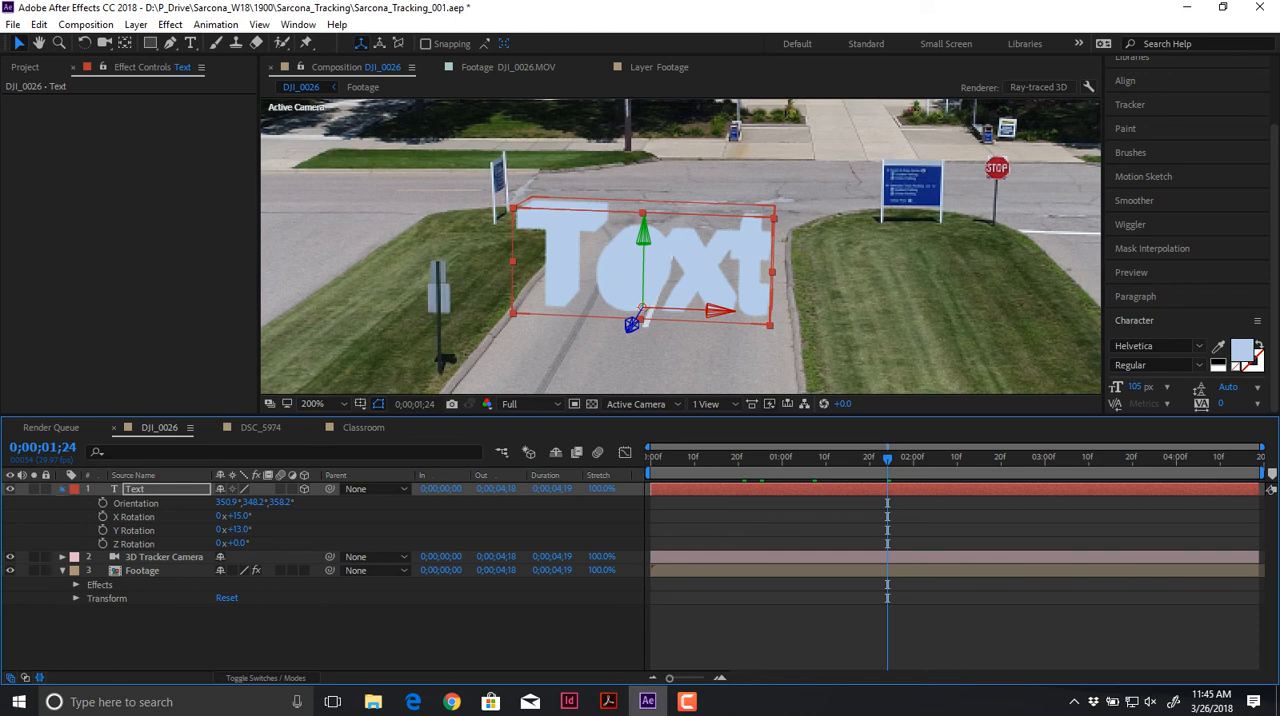
# Step: Expand the Text layer's Material Options and add a Point light to the composition, keeping the existing light settings
pyautogui.click(62, 489)
pyautogui.click(62, 489)
pyautogui.click(76, 653)
pyautogui.scroll(-6, 76, 653)
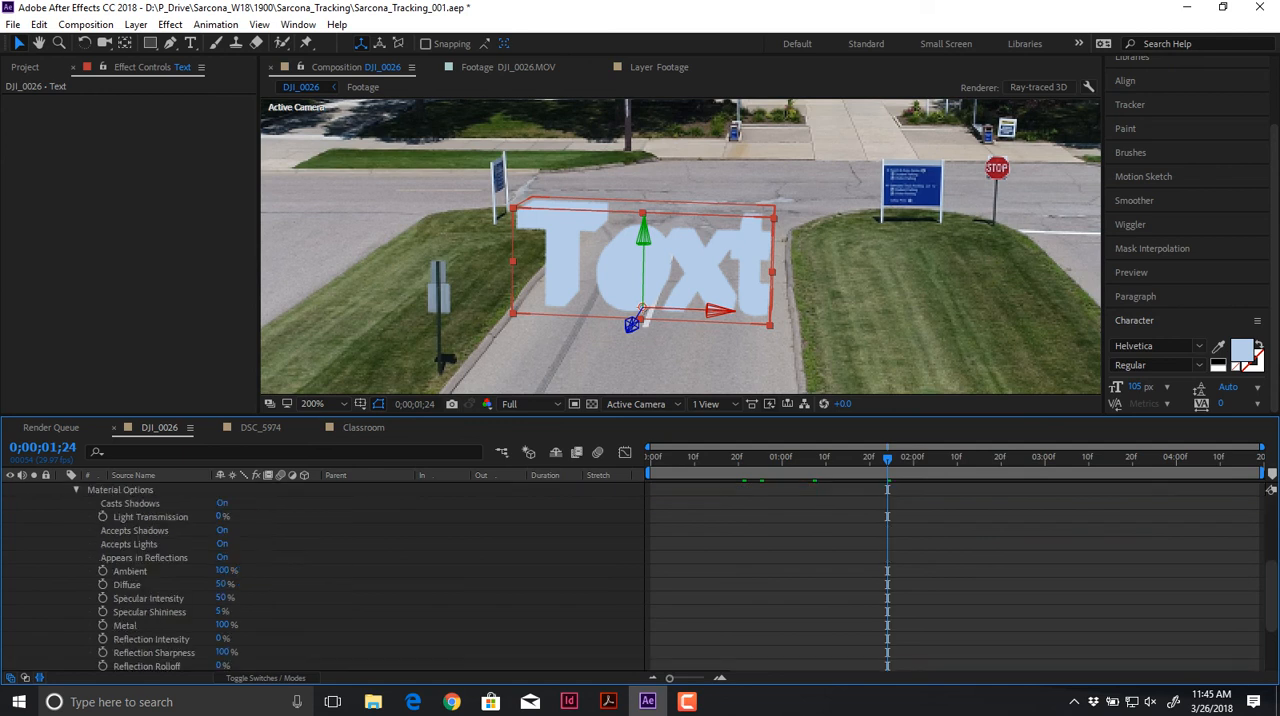
pyautogui.scroll(1, 76, 653)
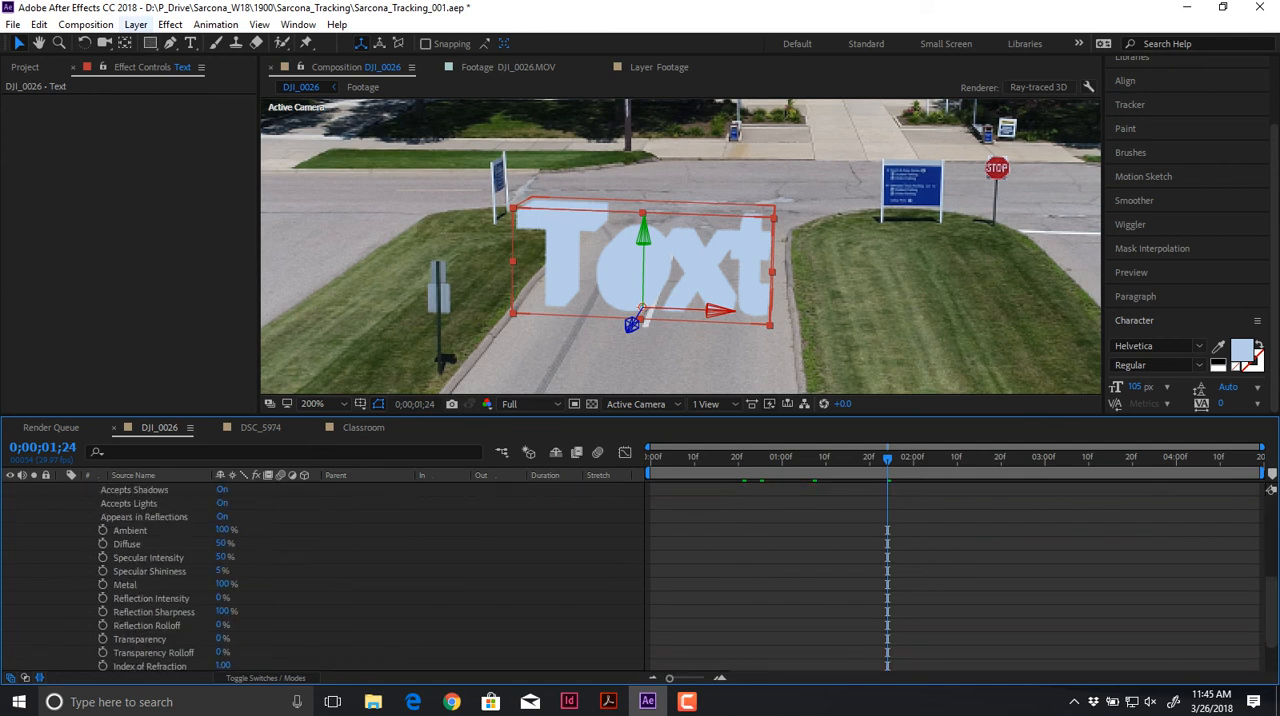
pyautogui.click(136, 24)
pyautogui.click(337, 24)
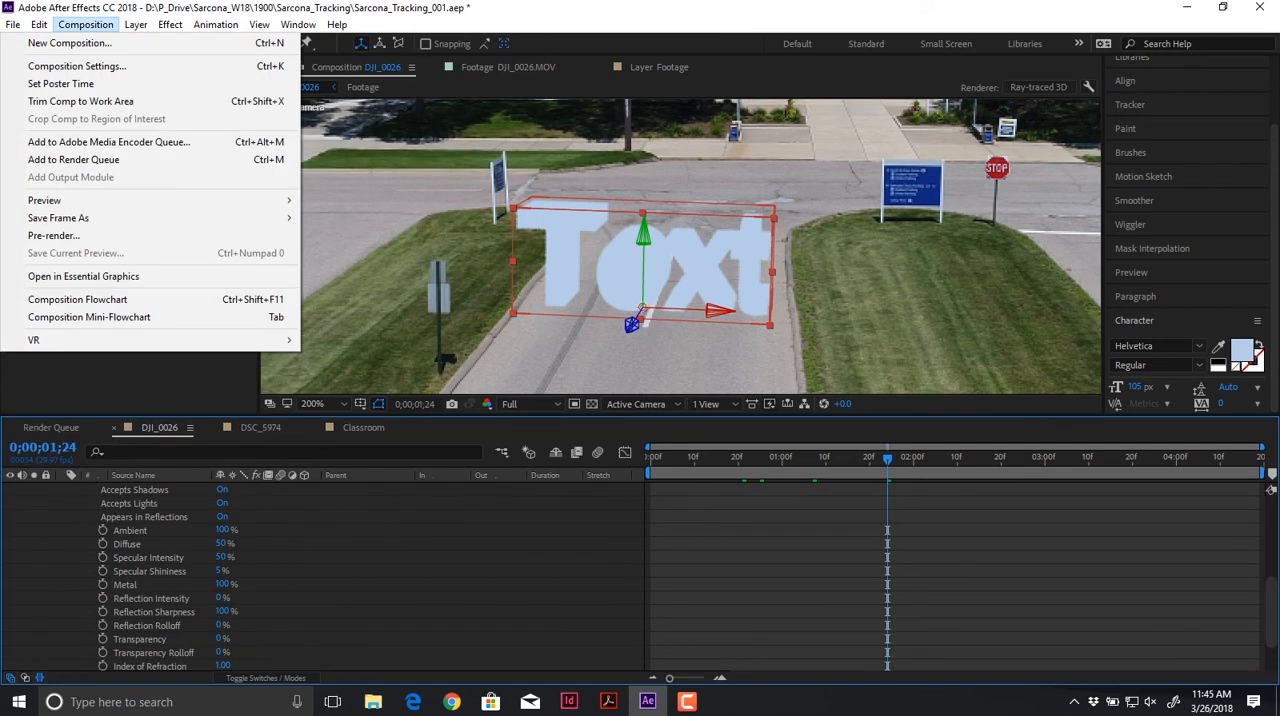
pyautogui.moveTo(136, 24)
pyautogui.moveTo(40, 43)
pyautogui.click(325, 78)
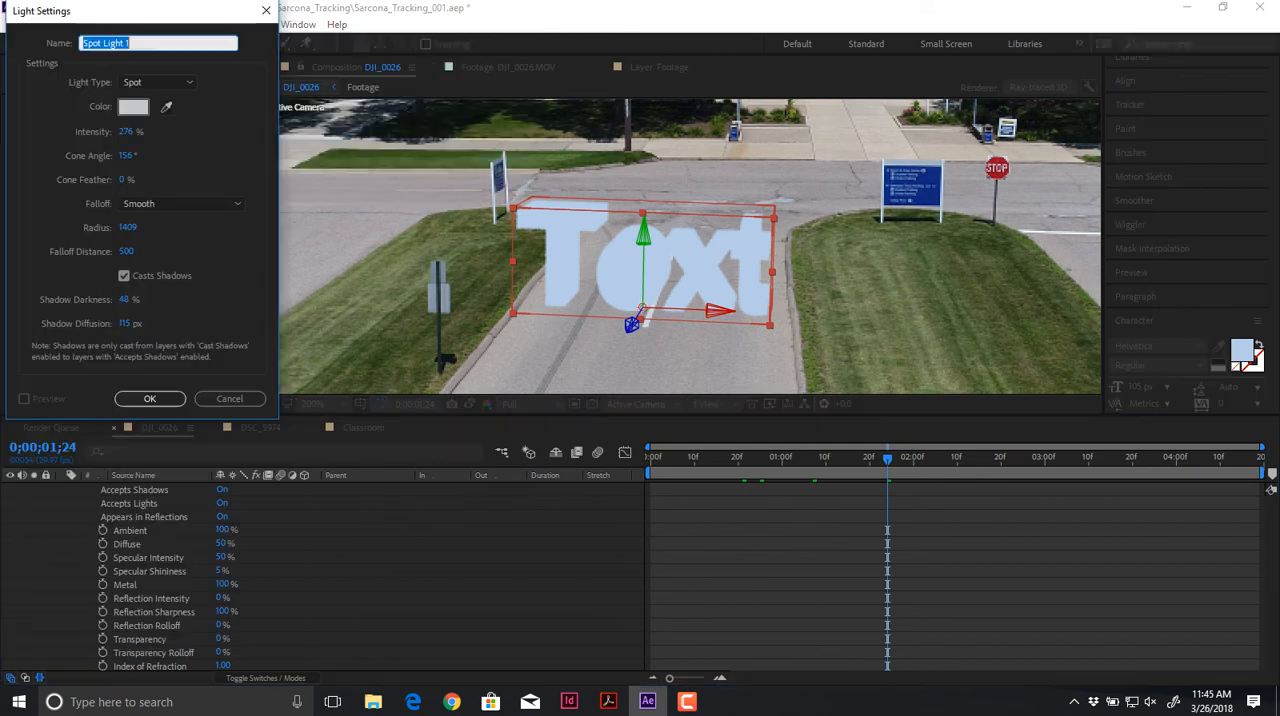
pyautogui.click(157, 82)
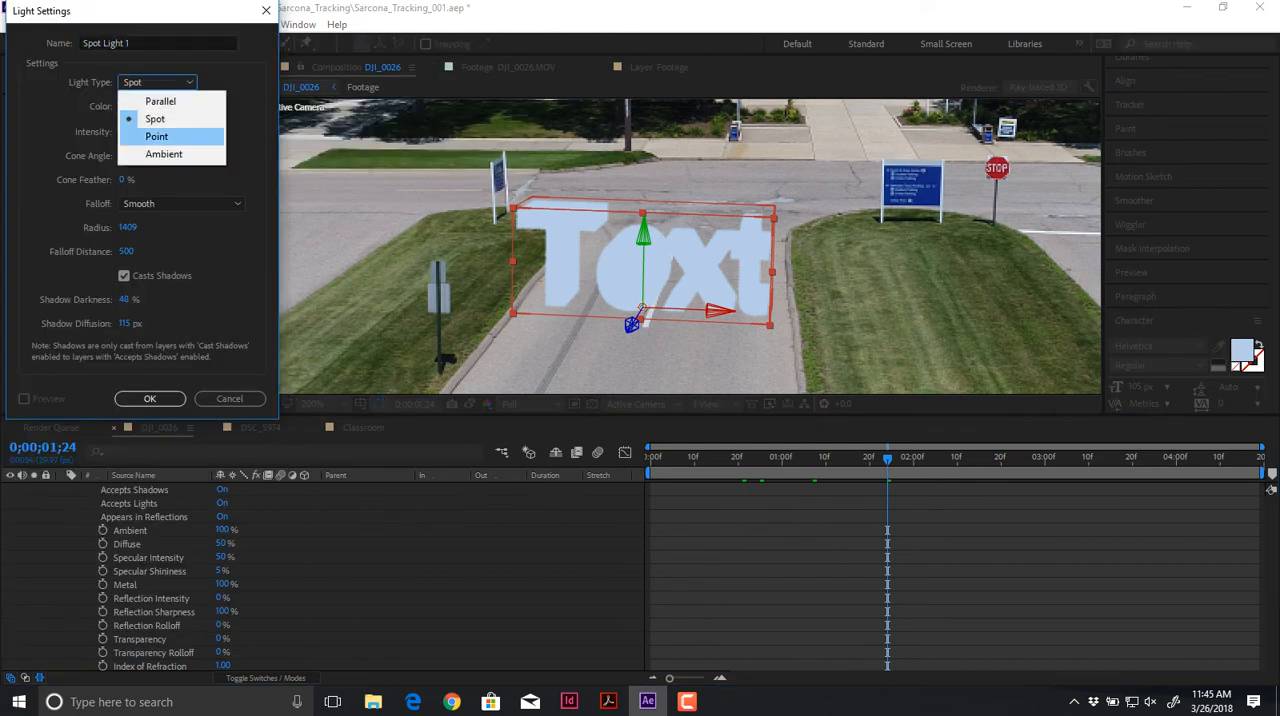
pyautogui.click(156, 136)
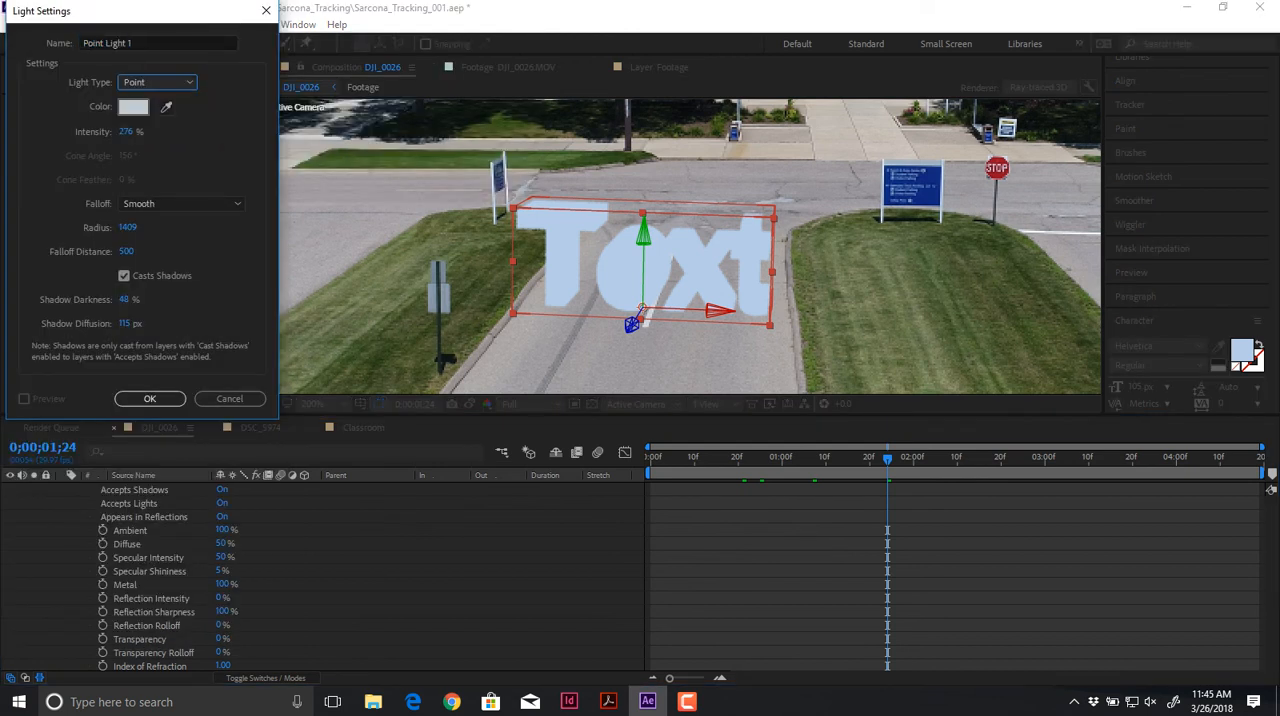
pyautogui.click(149, 398)
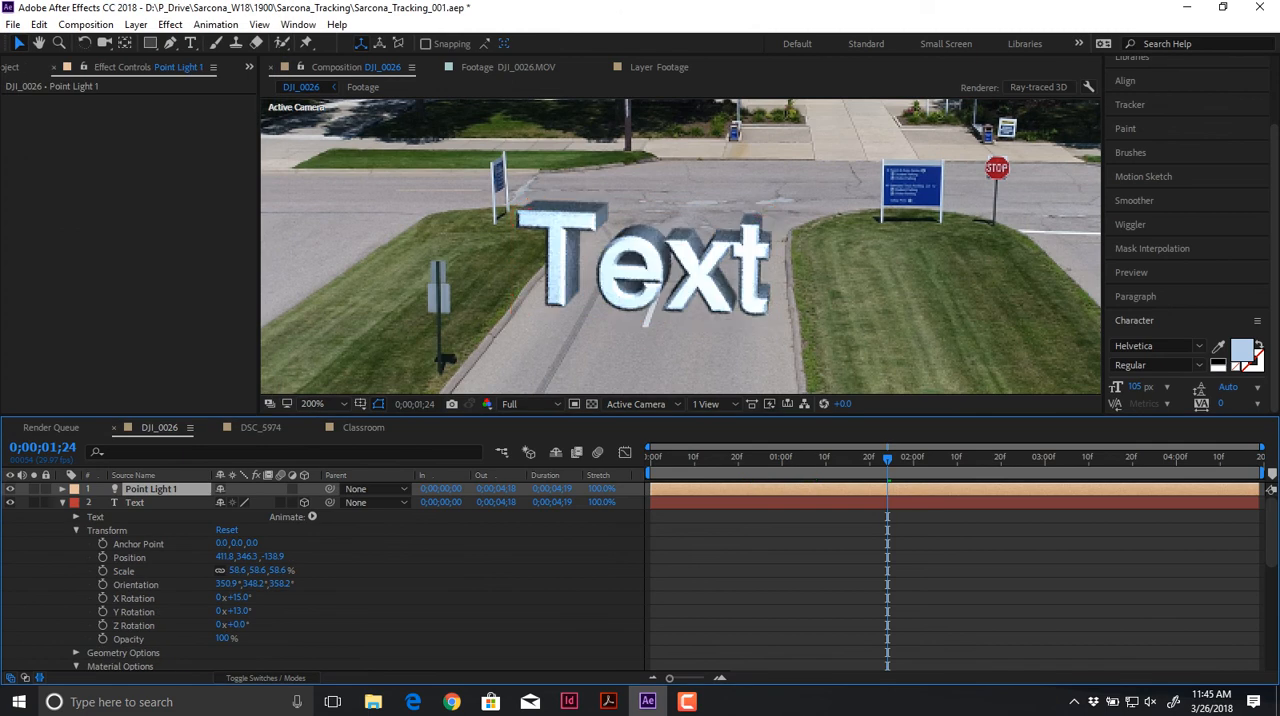
# Step: Move the point light slightly down and to the left near the building entrance and check the lit text up close
pyautogui.scroll(-2, 681, 247)
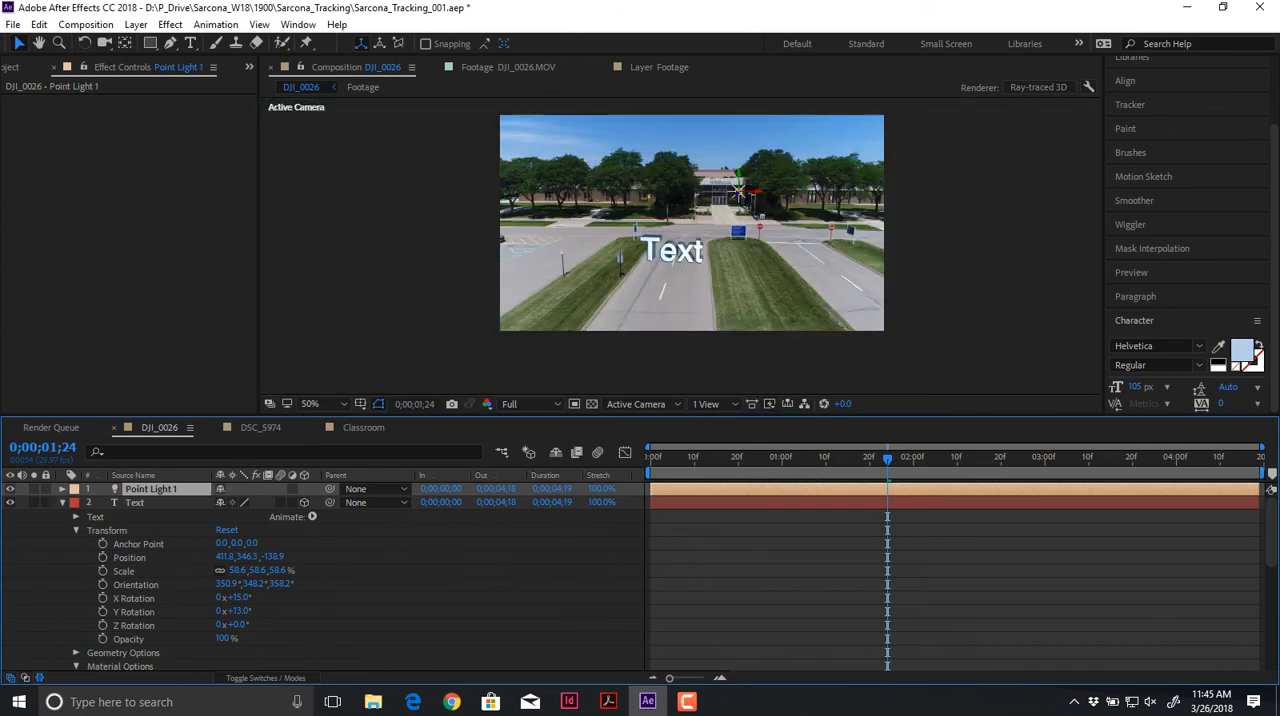
pyautogui.moveTo(738, 190)
pyautogui.mouseDown()
pyautogui.moveTo(744, 181)
pyautogui.moveTo(733, 197)
pyautogui.mouseUp()
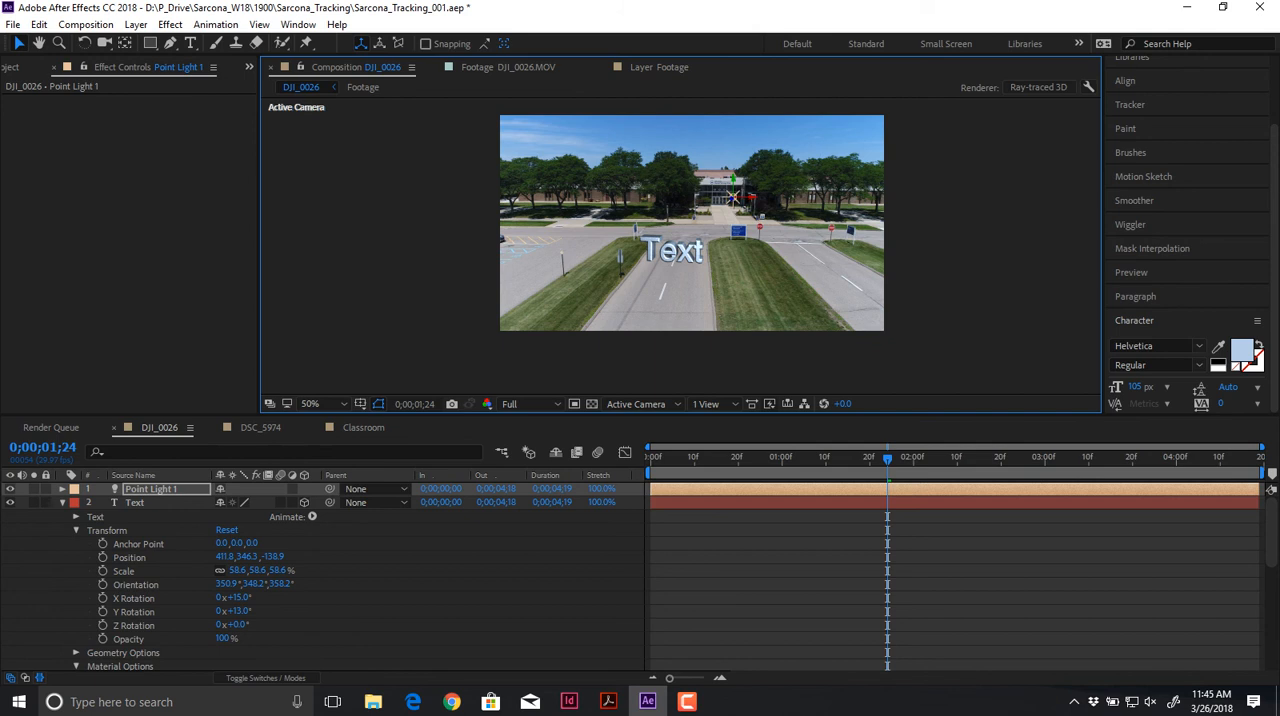
pyautogui.scroll(1, 733, 197)
pyautogui.scroll(1, 684, 248)
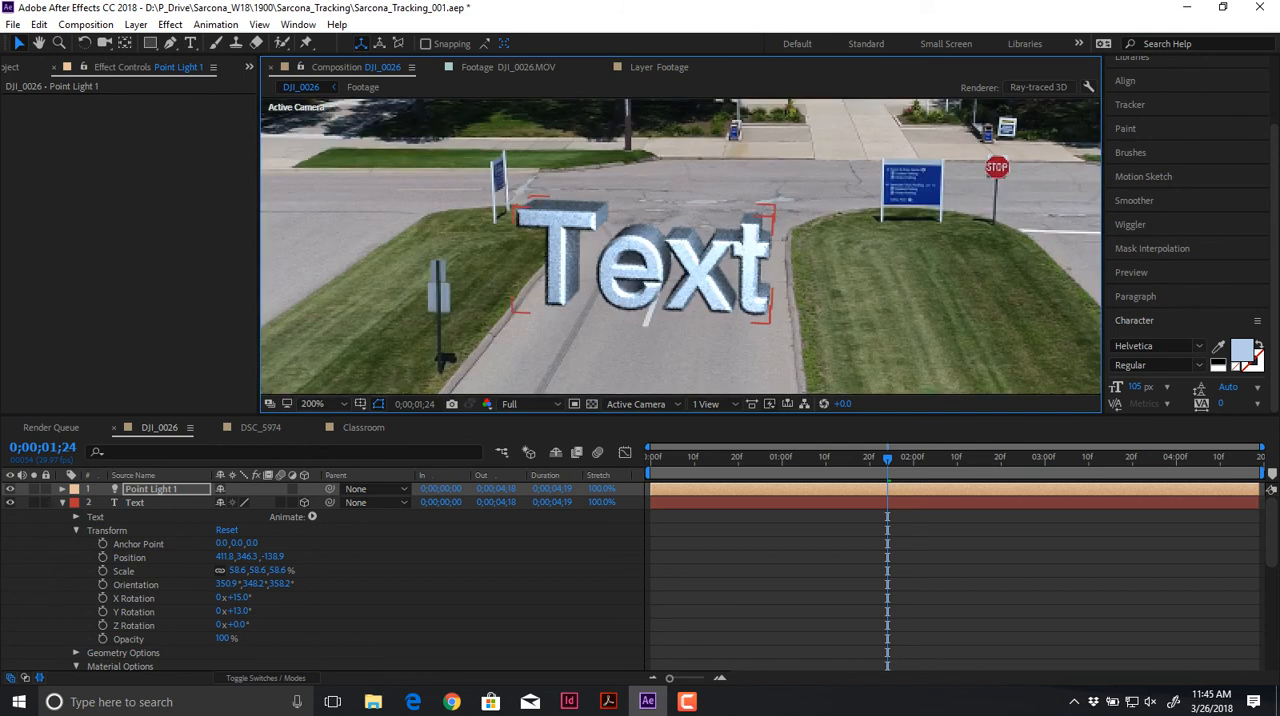
# Step: Set the Text layer's Bevel Depth to 3.0, Hole Bevel Depth to 52% and Extrusion Depth to 36
pyautogui.click(135, 503)
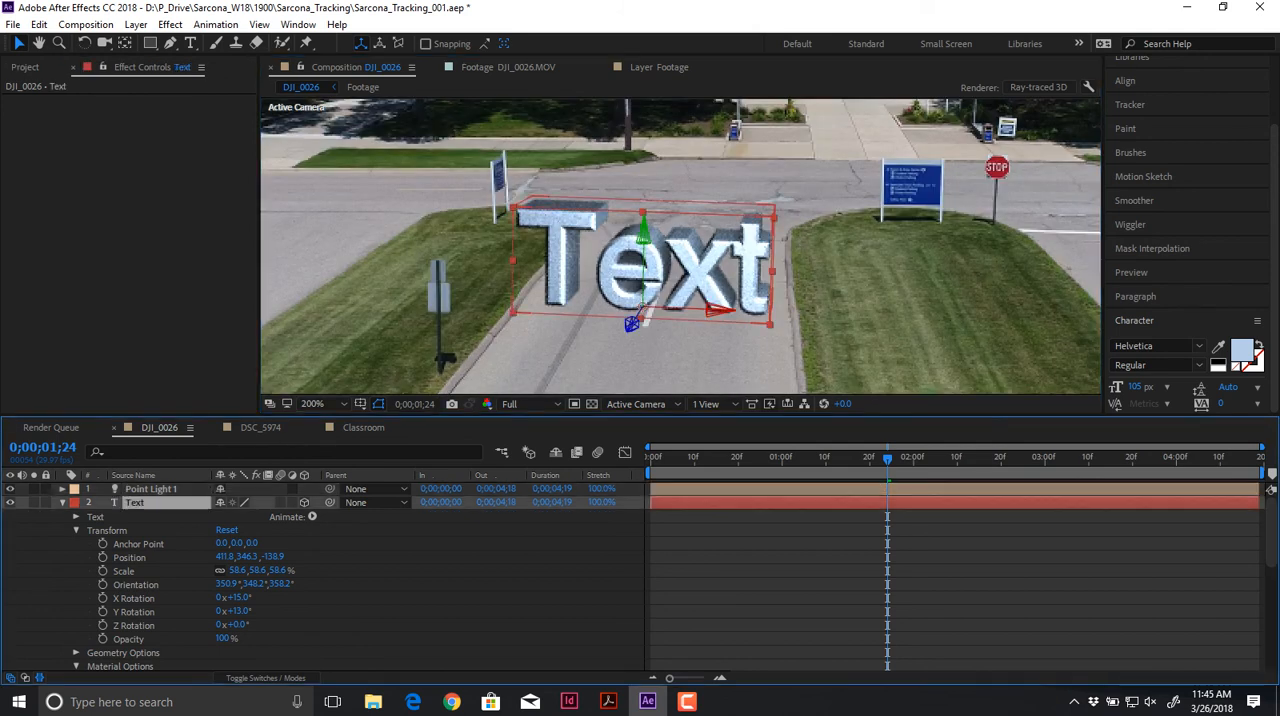
pyautogui.scroll(-3, 320, 575)
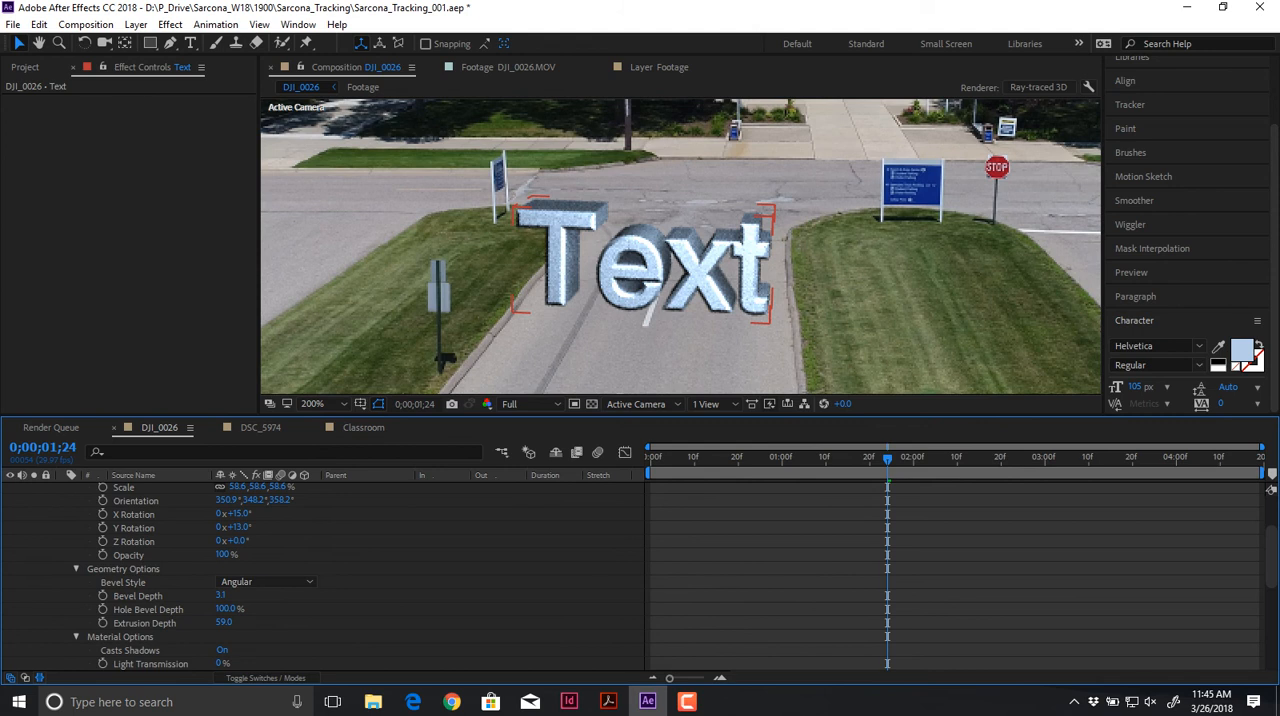
pyautogui.moveTo(221, 595); pyautogui.dragTo(198, 622)
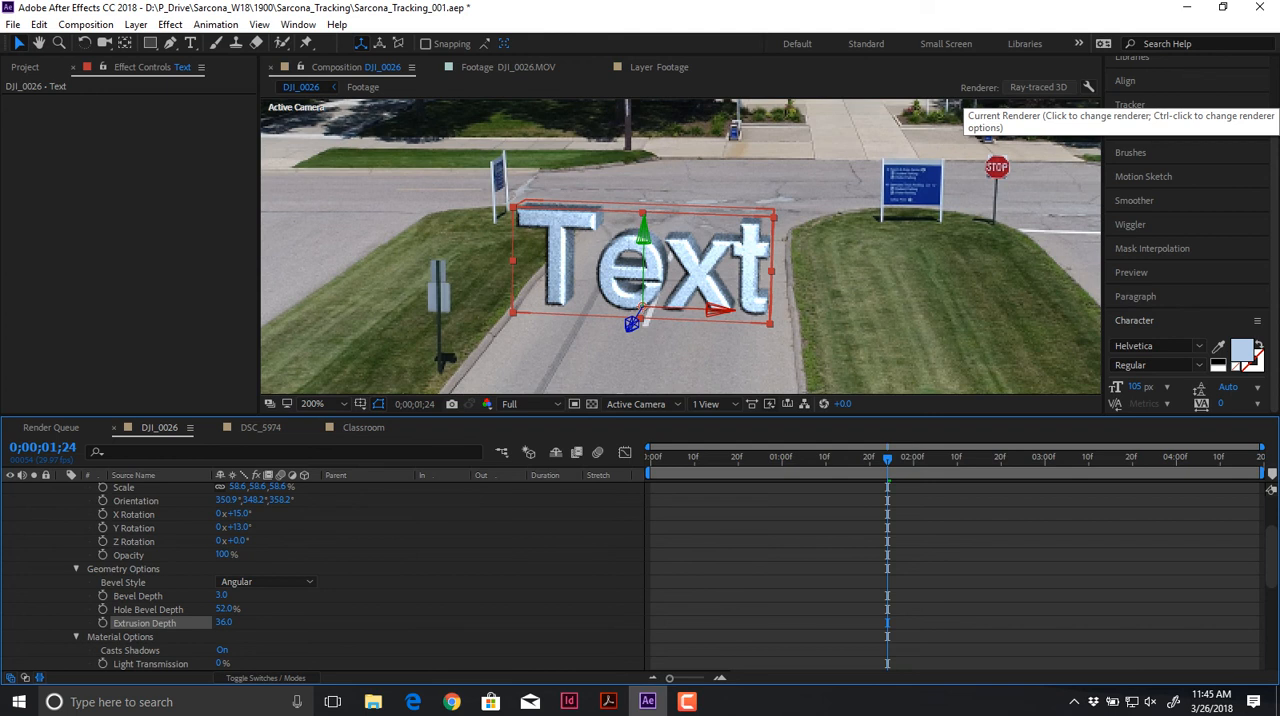
# Step: Switch the DJI_0026 composition's renderer to Classic 3D
pyautogui.click(1038, 87)
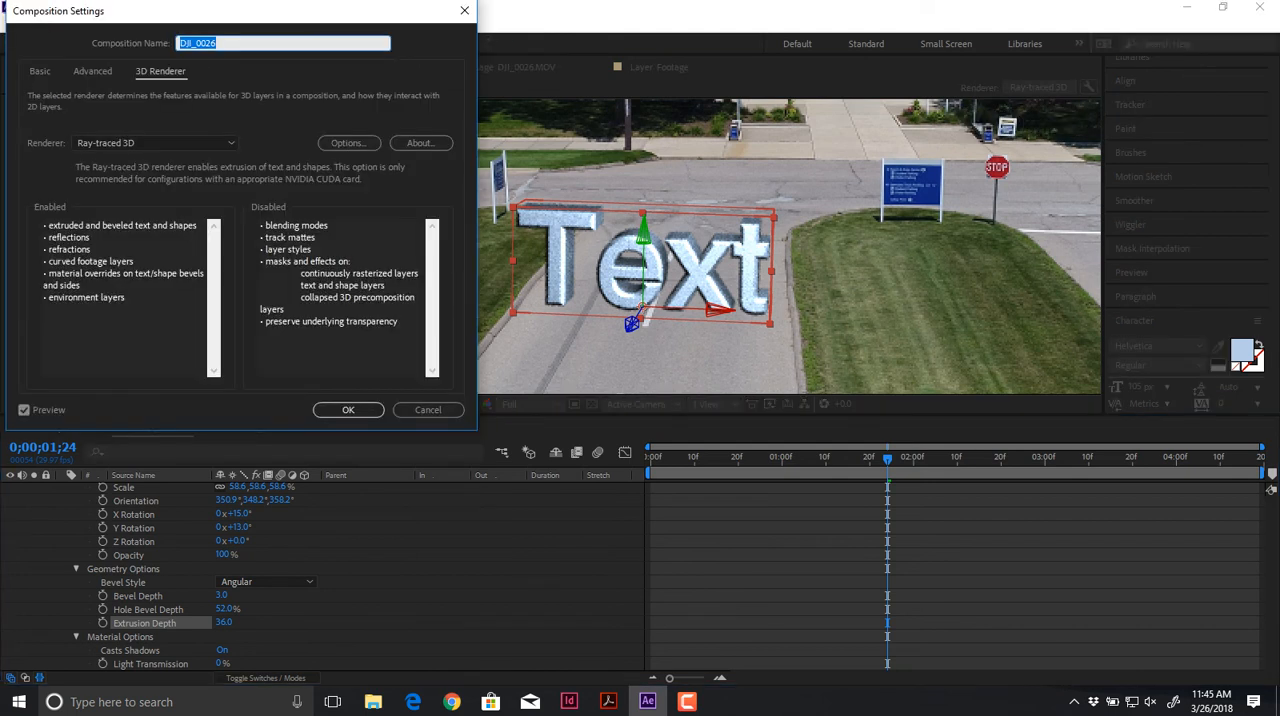
pyautogui.click(155, 143)
pyautogui.click(100, 163)
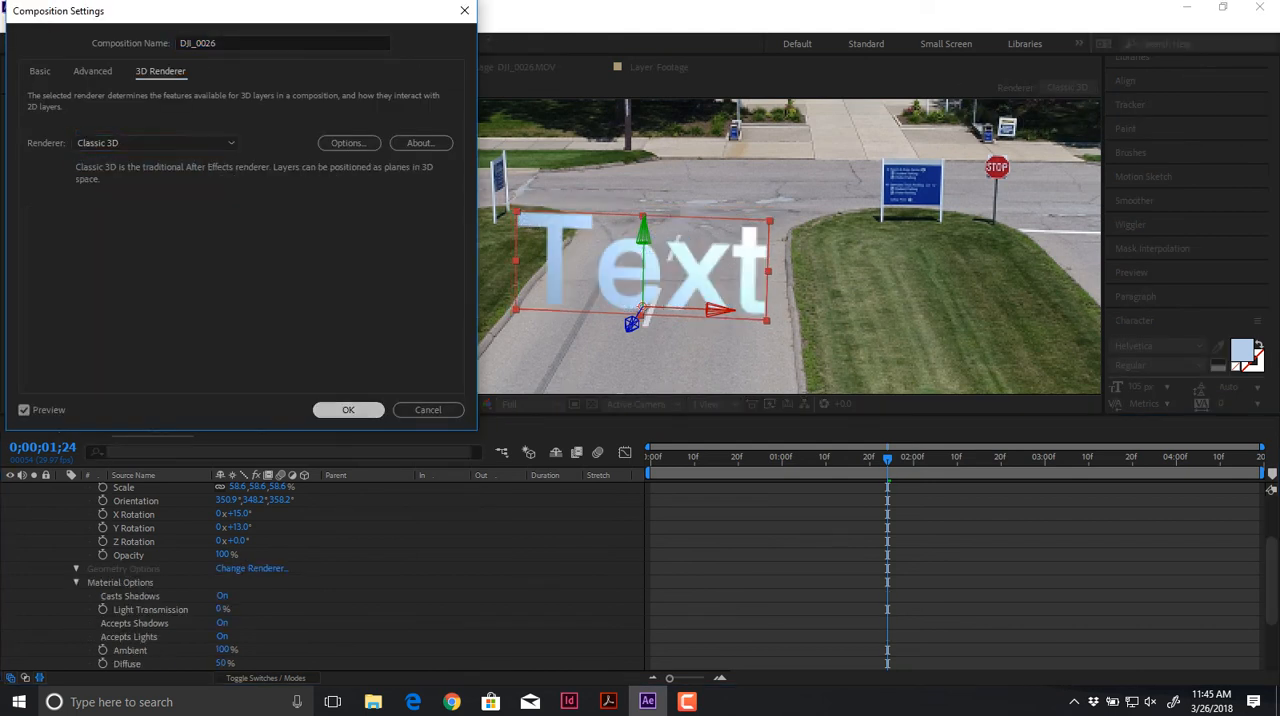
pyautogui.press('Return')
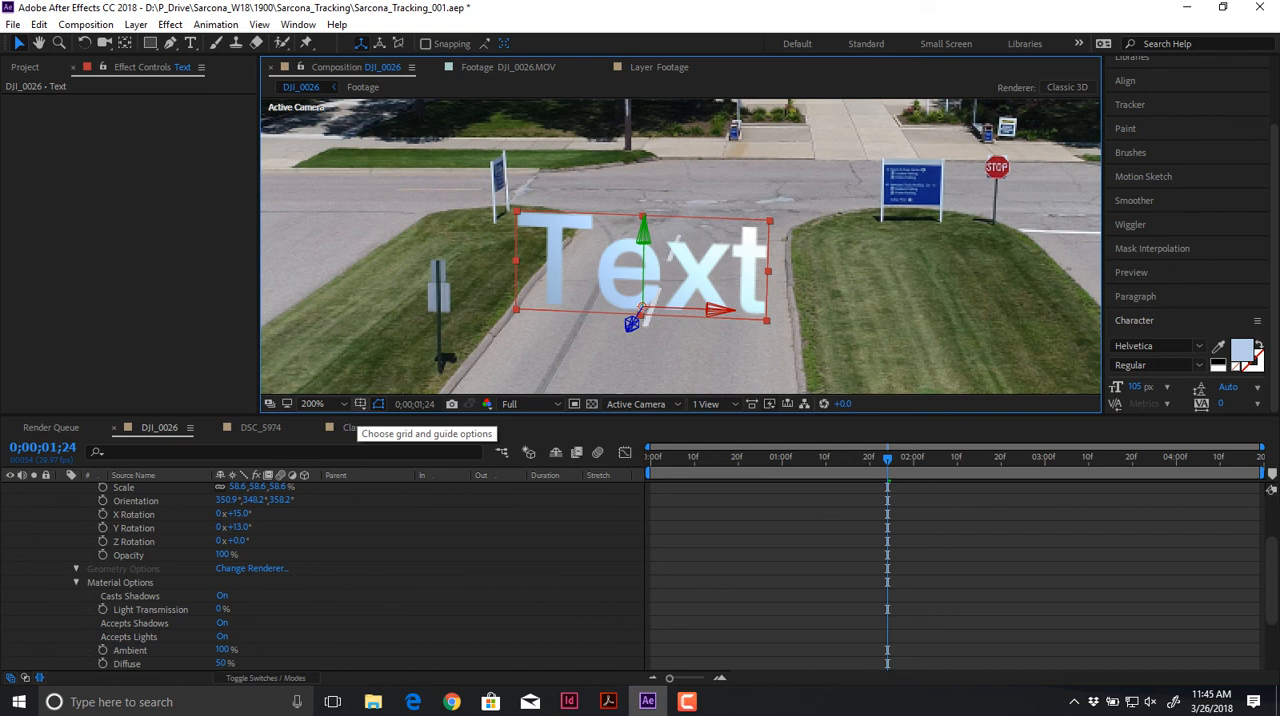
# Step: Collapse the Text layer's properties and replace its wording with MACOMB
pyautogui.scroll(2, 322, 577)
pyautogui.click(62, 503)
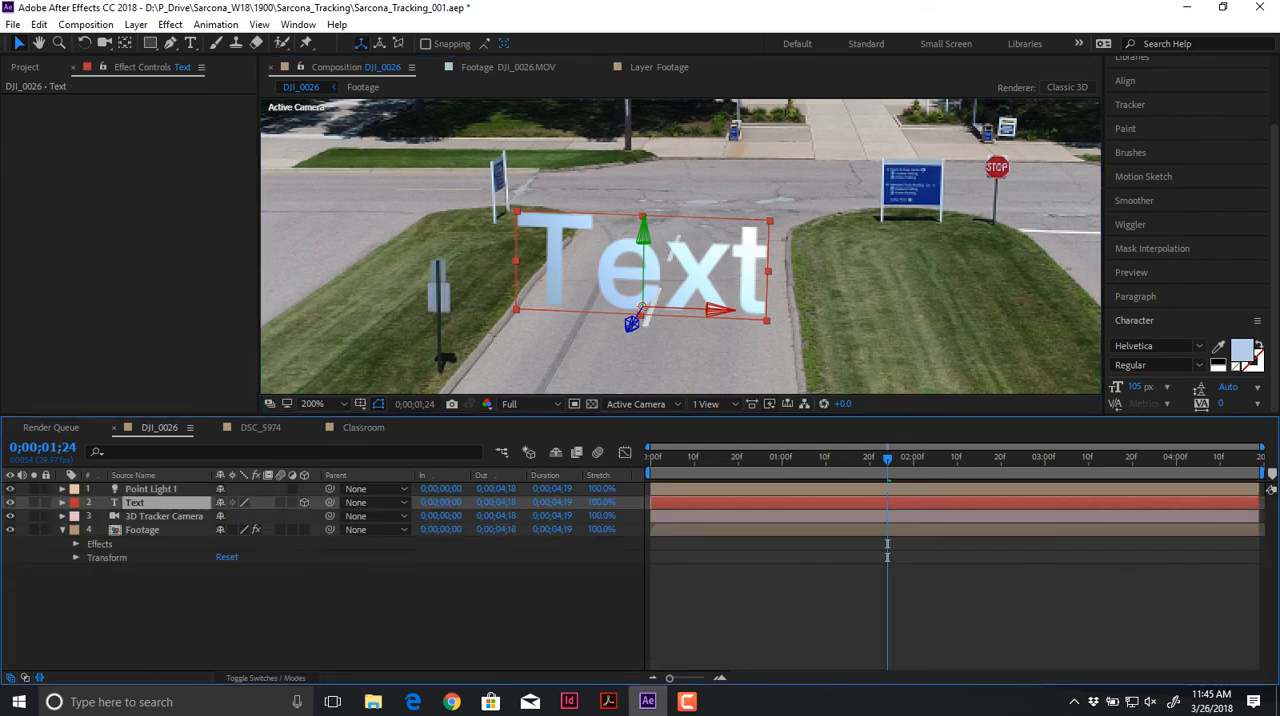
pyautogui.hotkey('ctrl', 't')
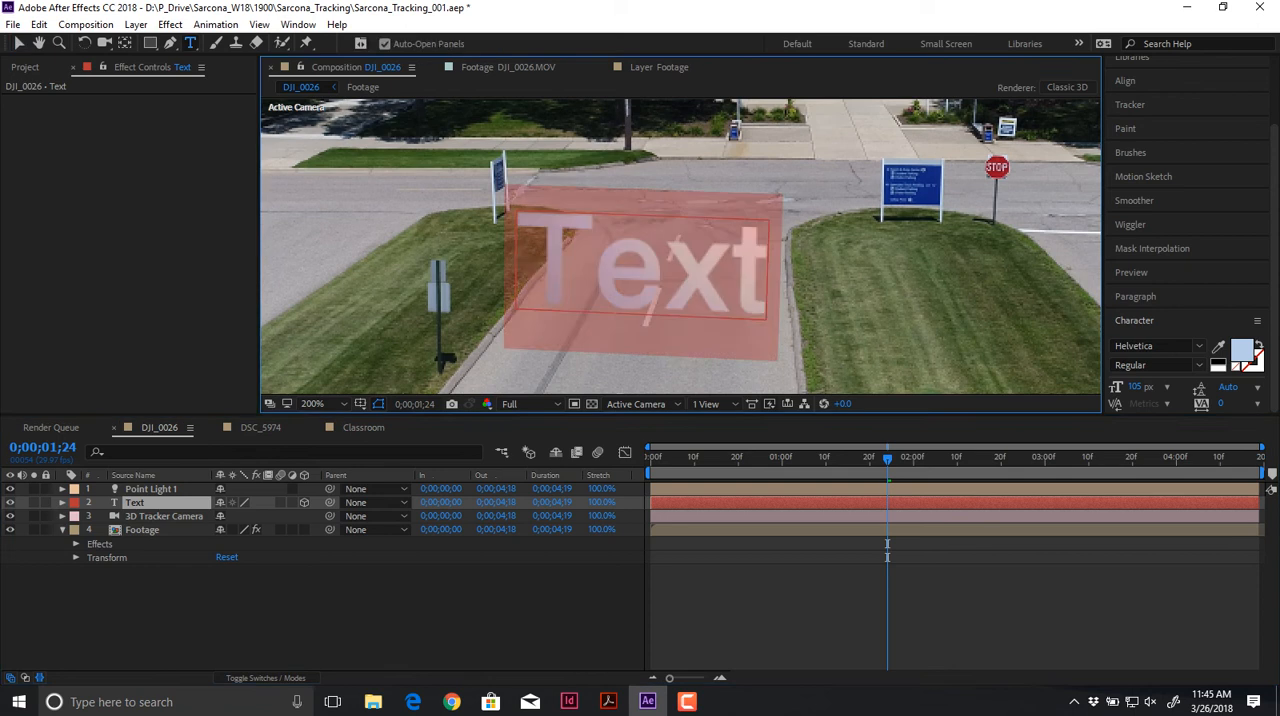
pyautogui.write('MACOMB')
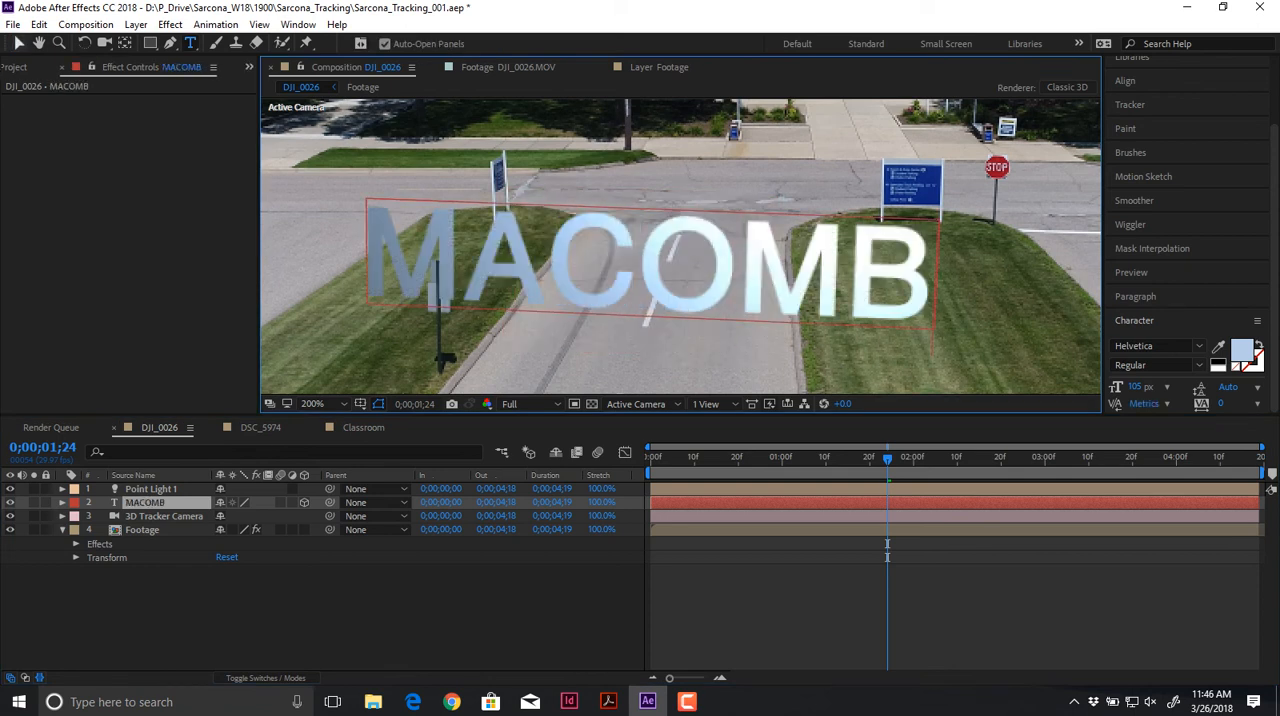
pyautogui.write('v')
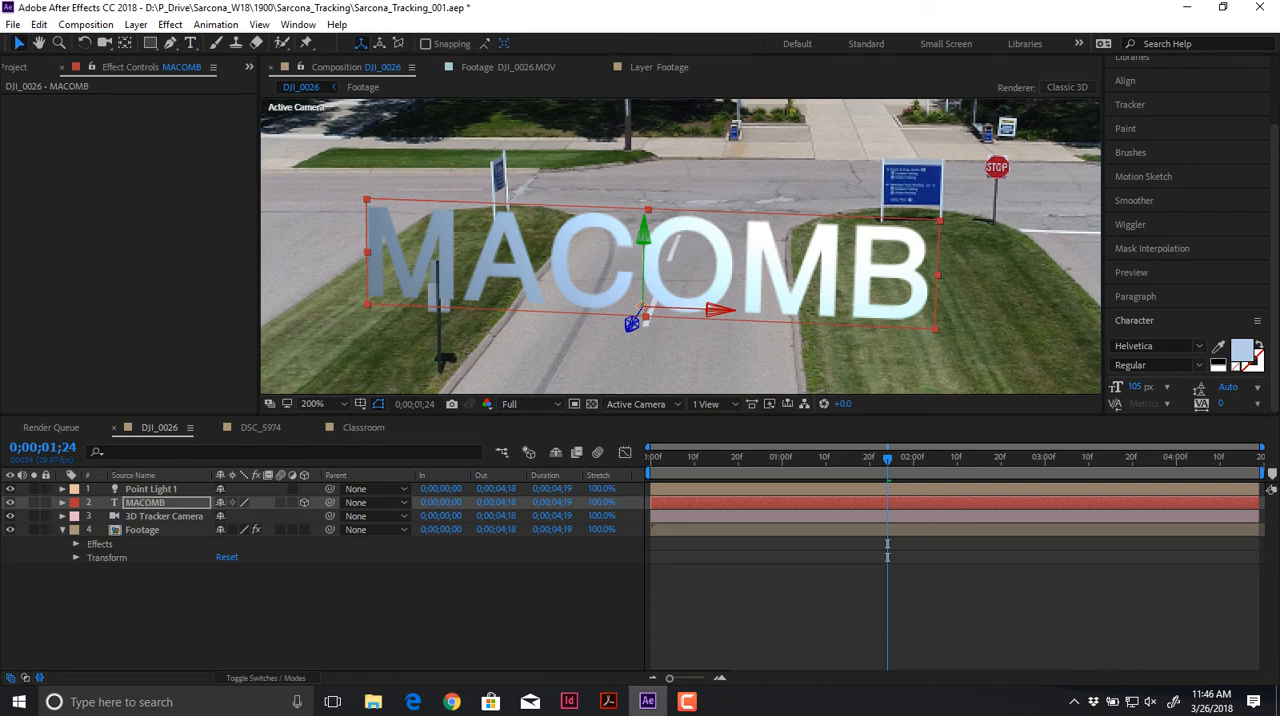
pyautogui.write('rr')
# Step: In the MACOMB layer's Material Options, try Ambient at 0% and undo it, and set Diffuse to 70%, Specular Intensity to 0% and Metal to 13%
pyautogui.click(62, 503)
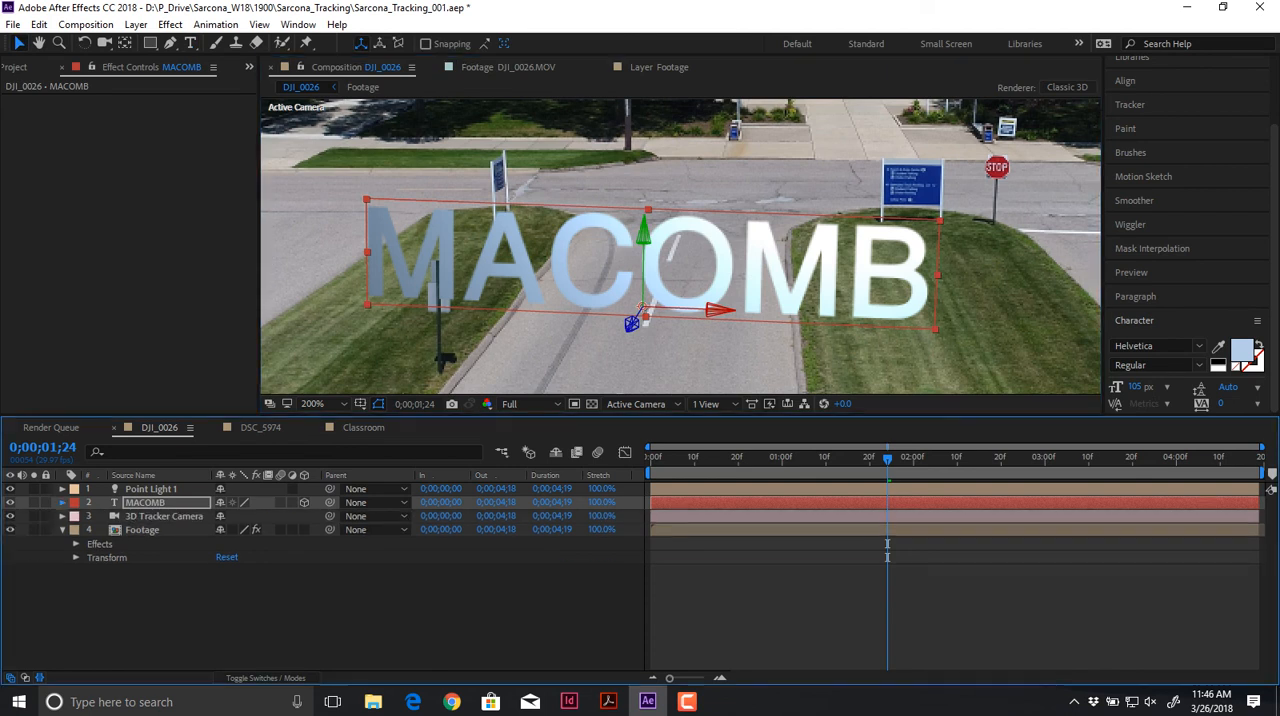
pyautogui.click(76, 557)
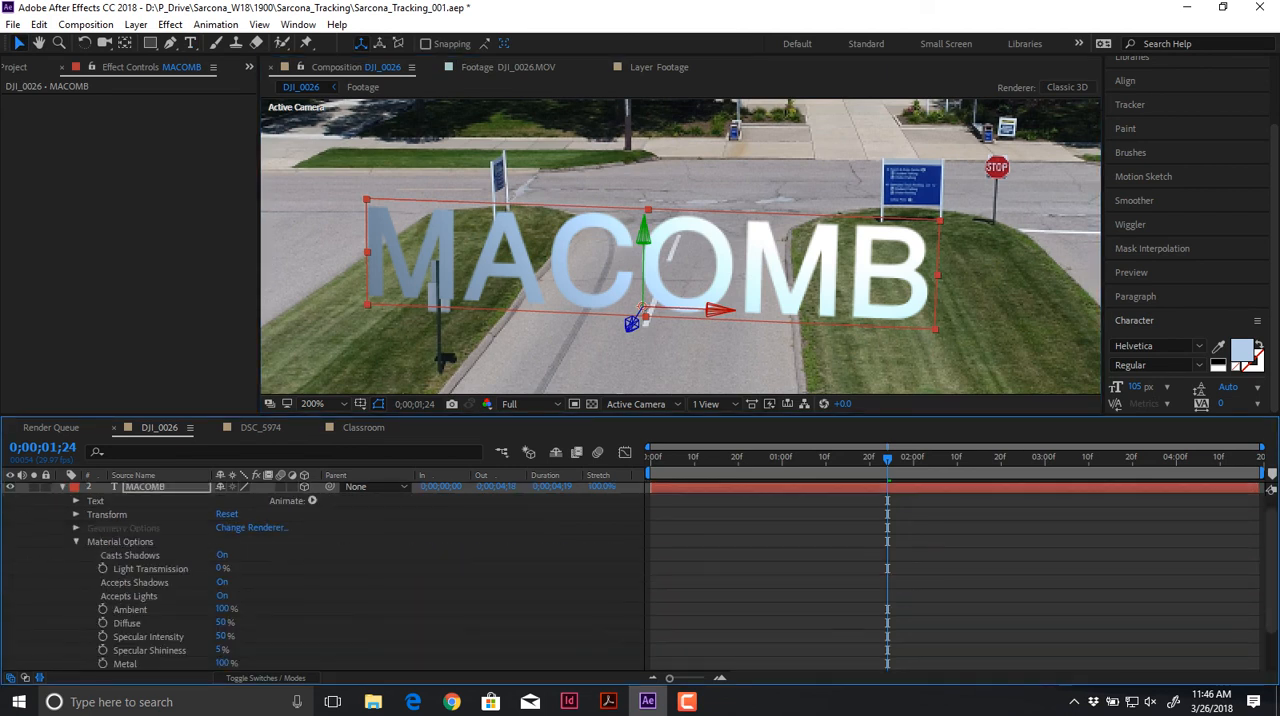
pyautogui.scroll(-1, 320, 576)
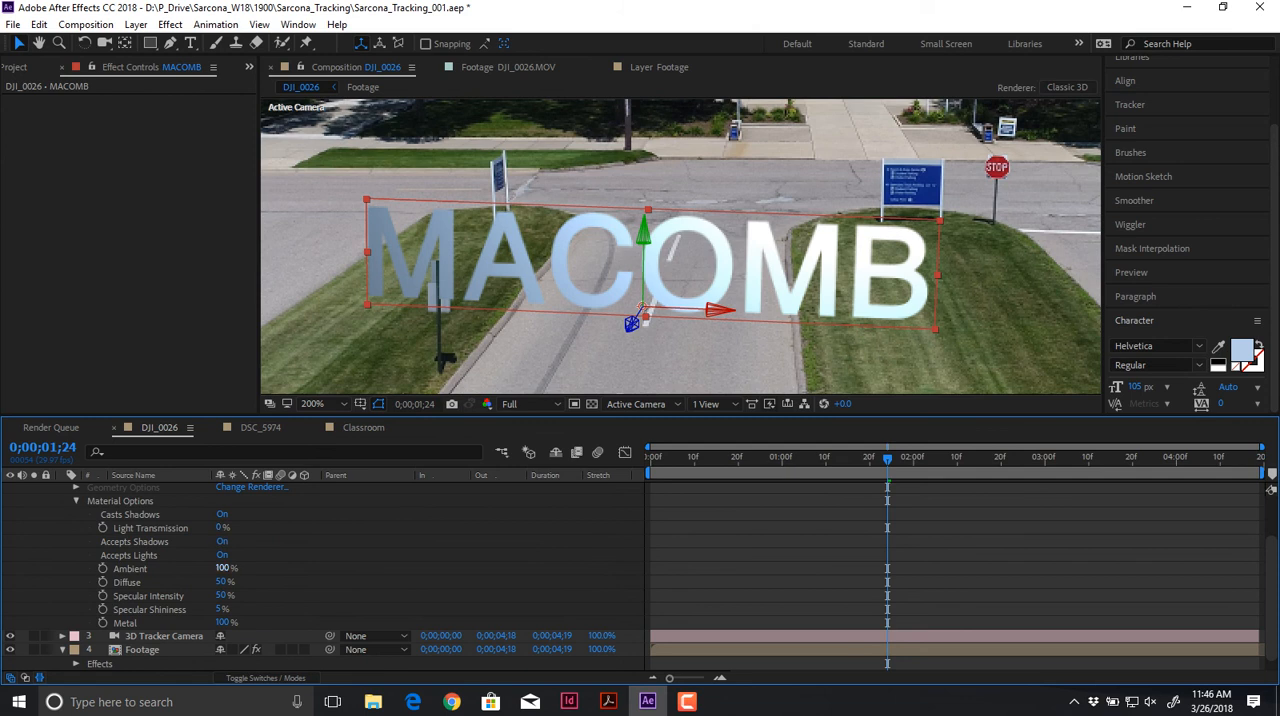
pyautogui.moveTo(222, 568); pyautogui.dragTo(145, 568)
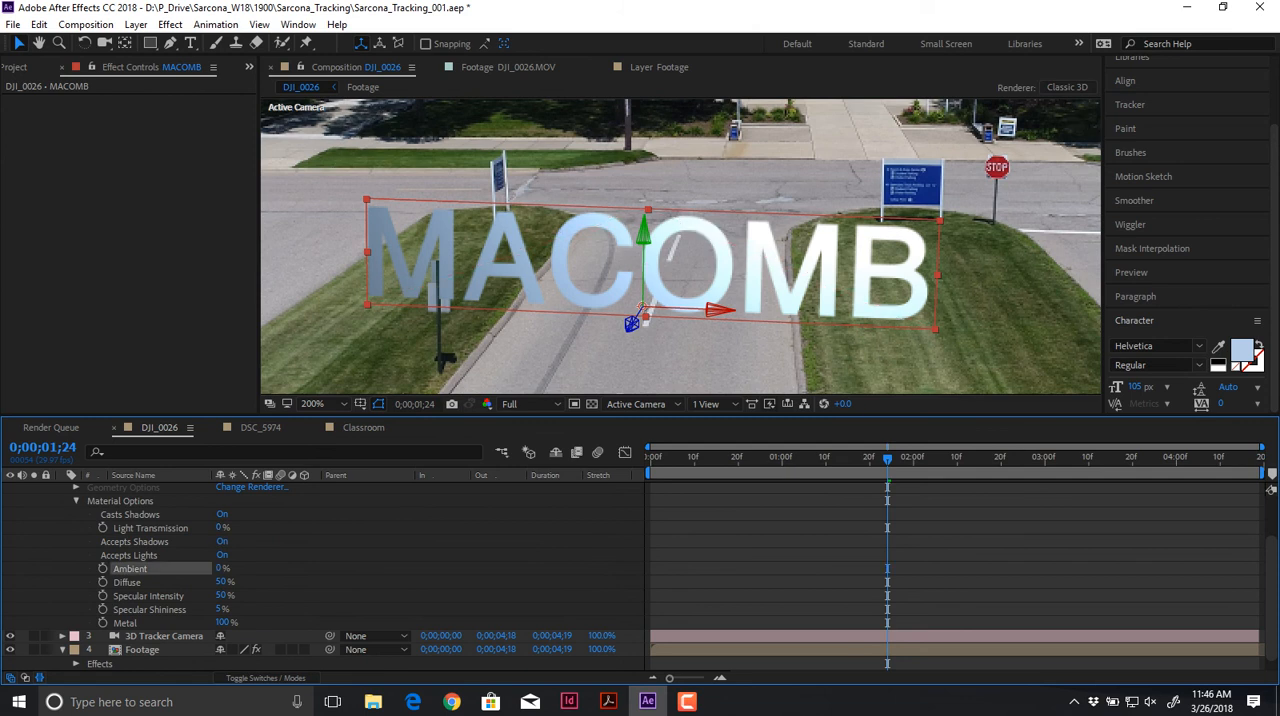
pyautogui.hotkey('ctrl', 'z')
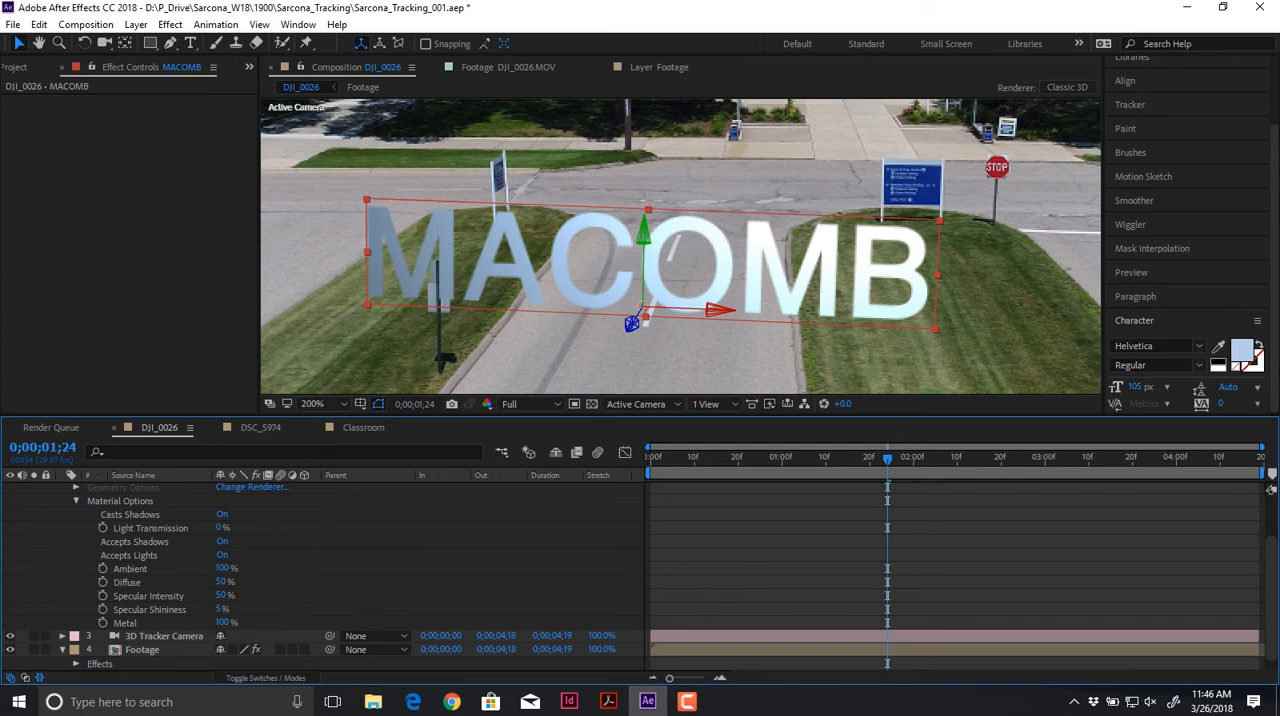
pyautogui.moveTo(221, 582); pyautogui.dragTo(199, 596)
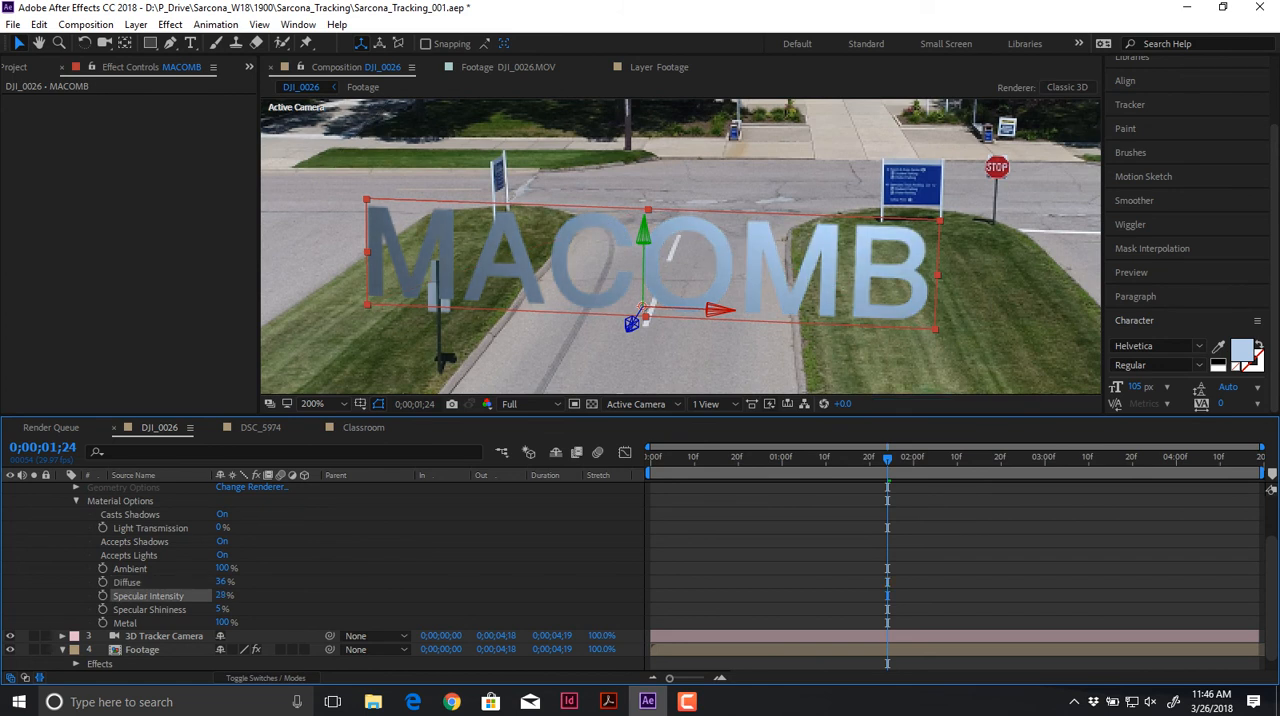
pyautogui.moveTo(222, 582); pyautogui.dragTo(256, 582)
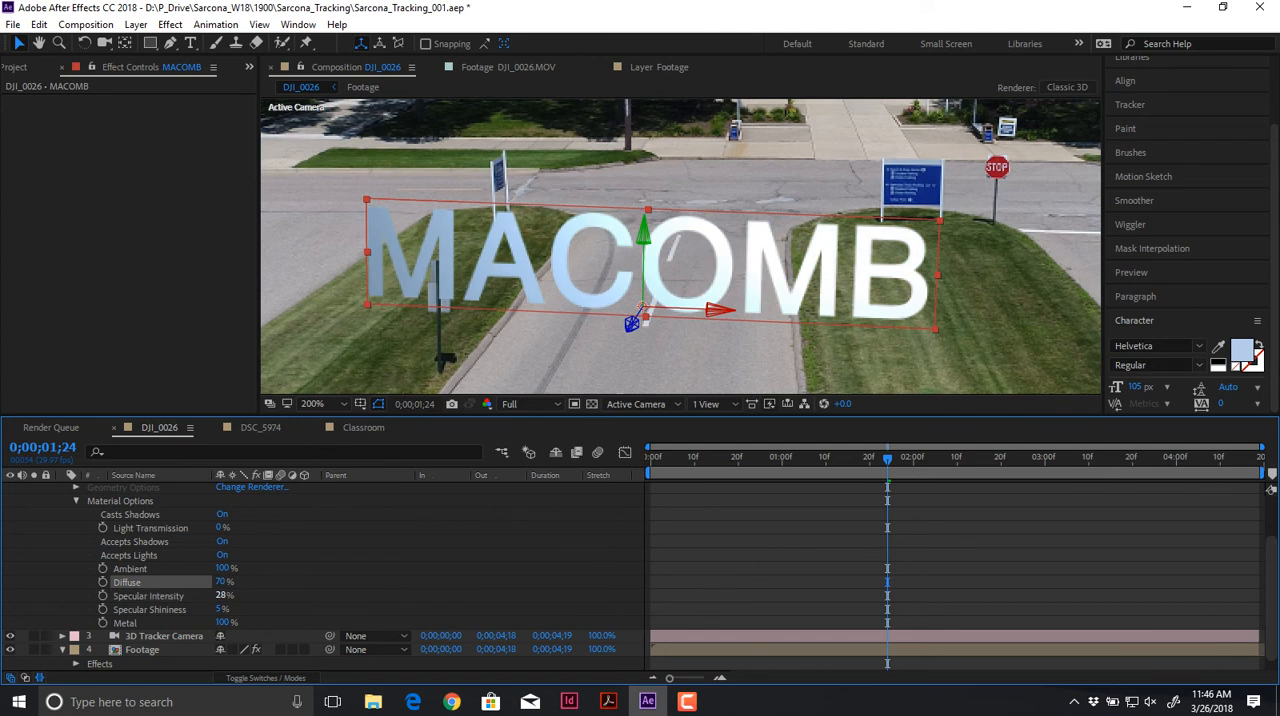
pyautogui.moveTo(222, 623); pyautogui.dragTo(135, 623)
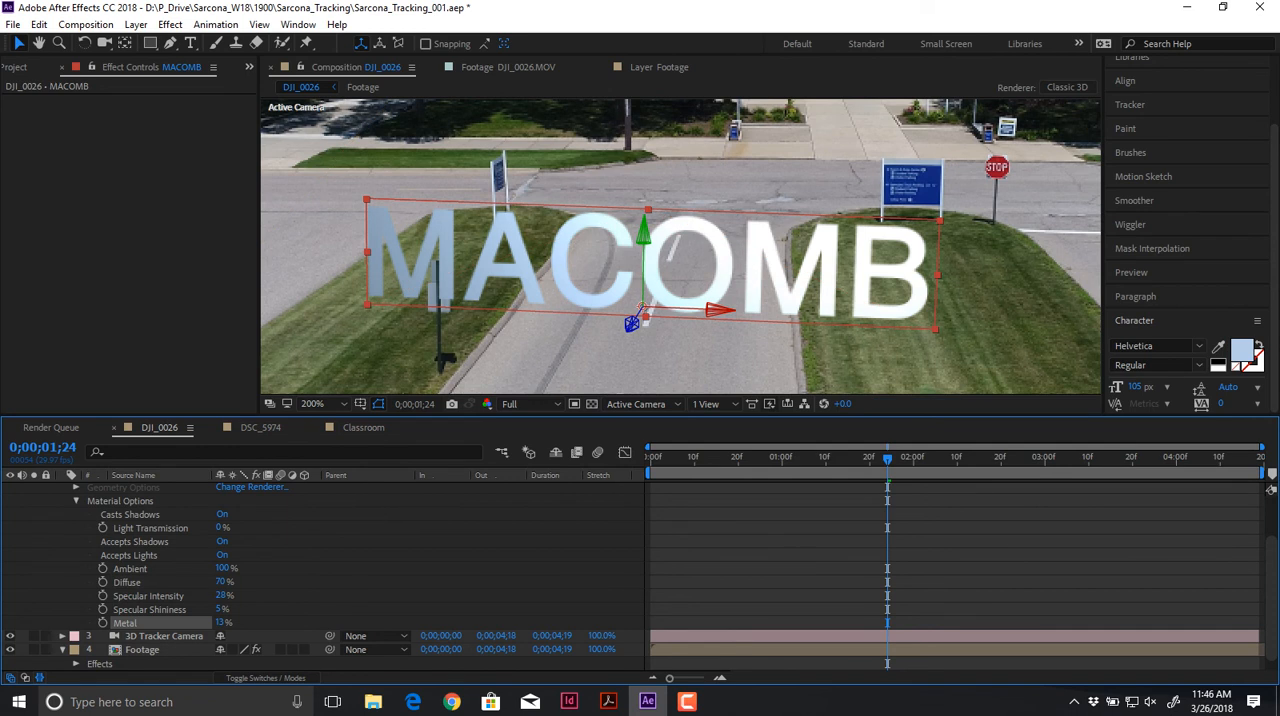
pyautogui.moveTo(221, 596); pyautogui.dragTo(190, 596)
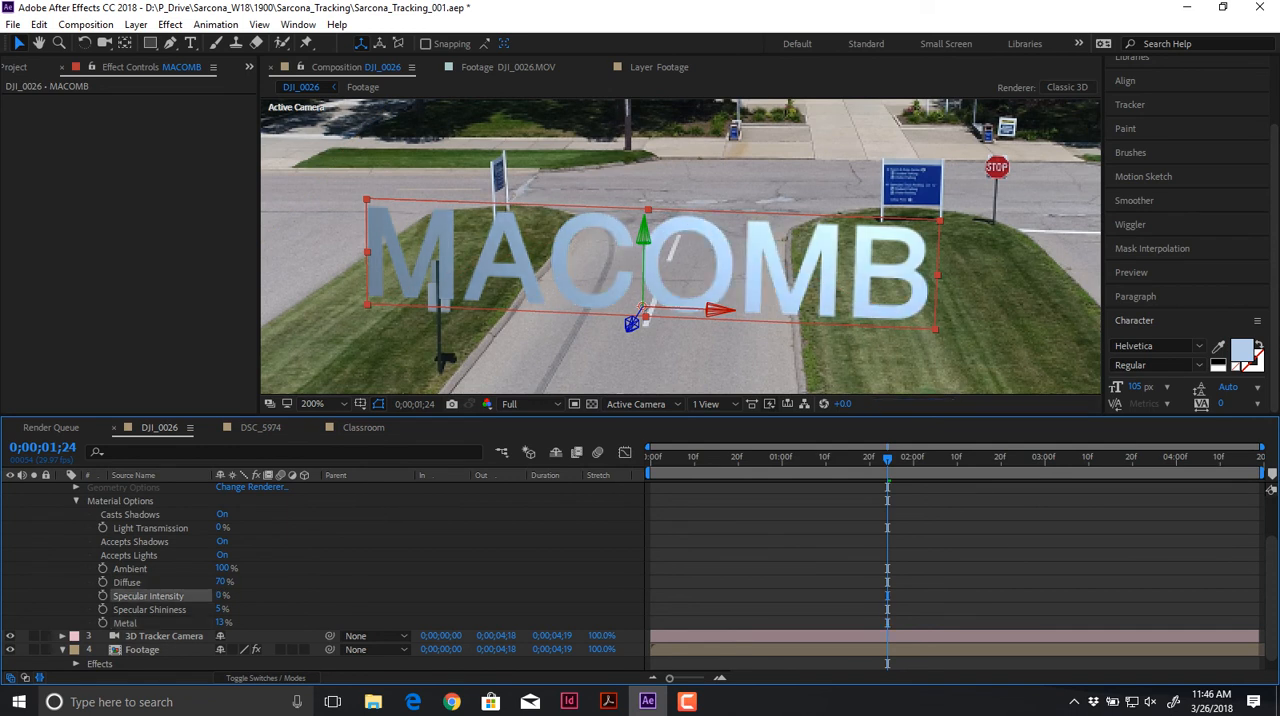
# Step: Try different rotation and orientation values on the MACOMB layer, and undo the changes
pyautogui.hotkey('ctrl', 'shift', 'a')
pyautogui.scroll(2, 150, 560)
pyautogui.click(146, 503)
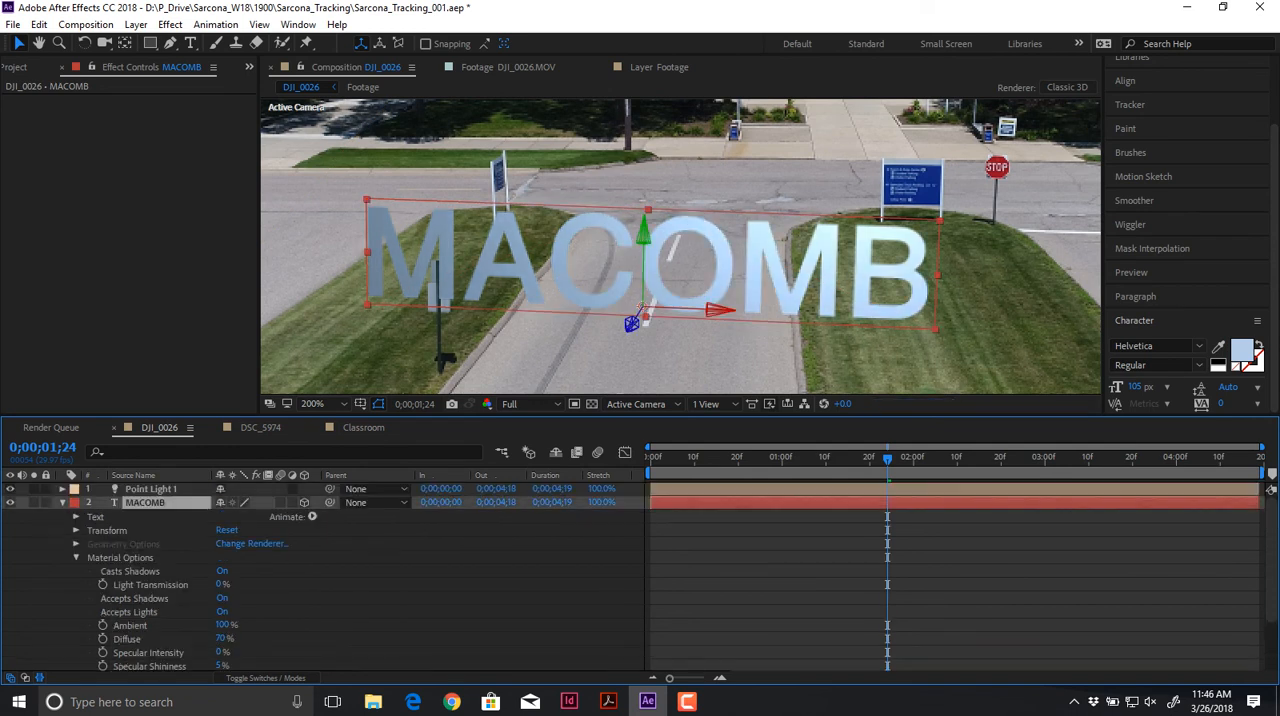
pyautogui.press('r')
pyautogui.moveTo(240, 530); pyautogui.dragTo(212, 557)
pyautogui.hotkey('ctrl', 'z')
pyautogui.hotkey('ctrl', 'z')
pyautogui.hotkey('ctrl', 'z')
pyautogui.hotkey('ctrl', 'z')
pyautogui.hotkey('ctrl', 'z')
pyautogui.moveTo(255, 516); pyautogui.dragTo(189, 516)
pyautogui.hotkey('ctrl', 'z')
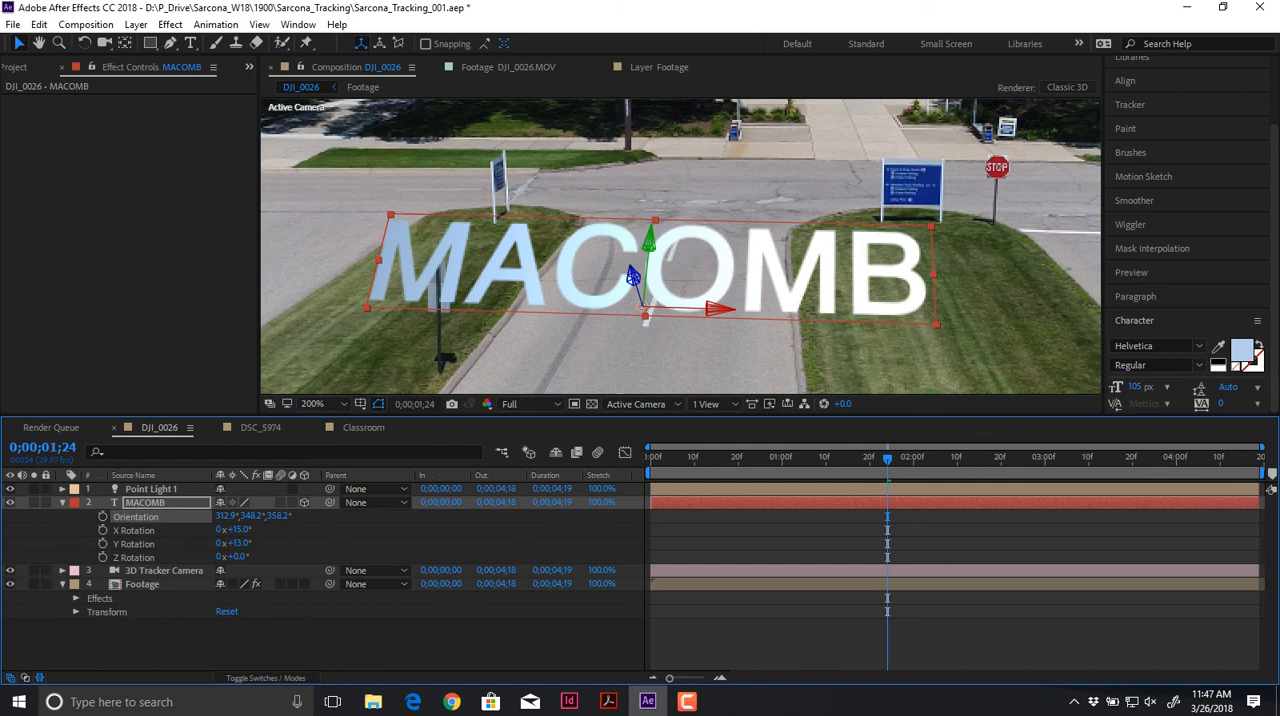
# Step: Lay the MACOMB text flat on the road by lowering its X orientation, and scale it to 23.6%
pyautogui.moveTo(226, 516); pyautogui.dragTo(202, 516)
pyautogui.press('s')
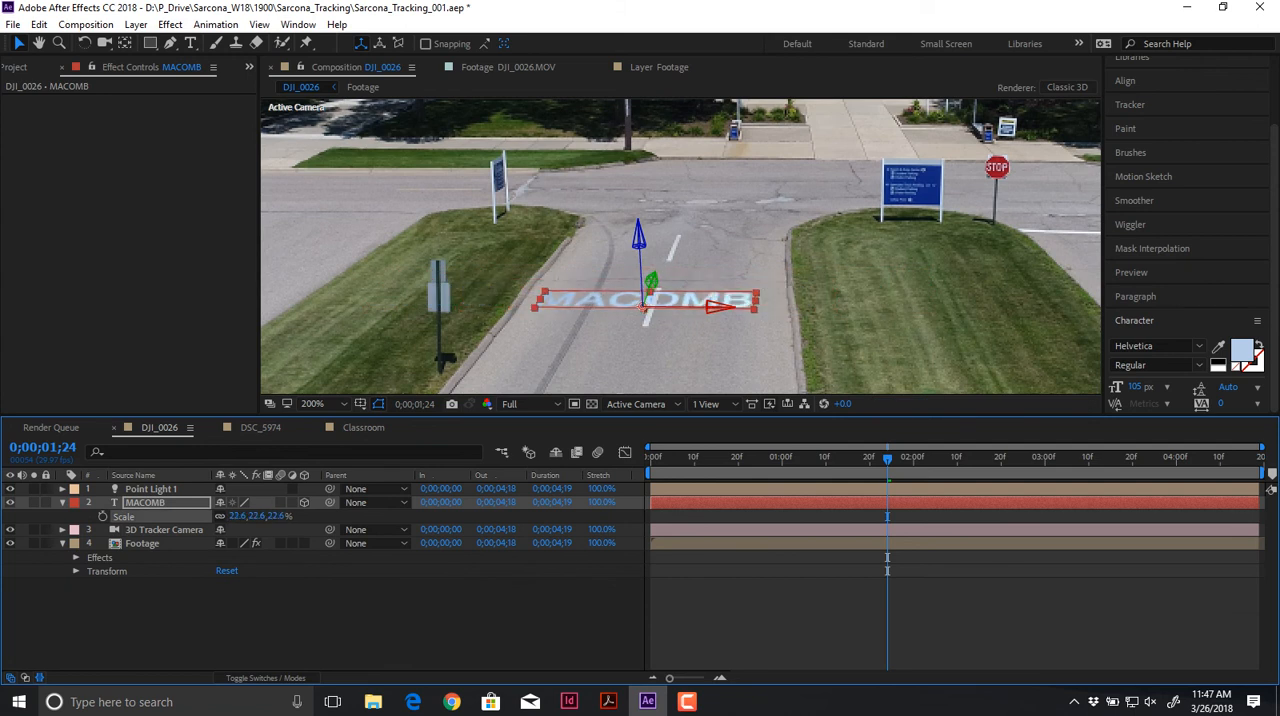
pyautogui.moveTo(202, 516); pyautogui.dragTo(203, 516)
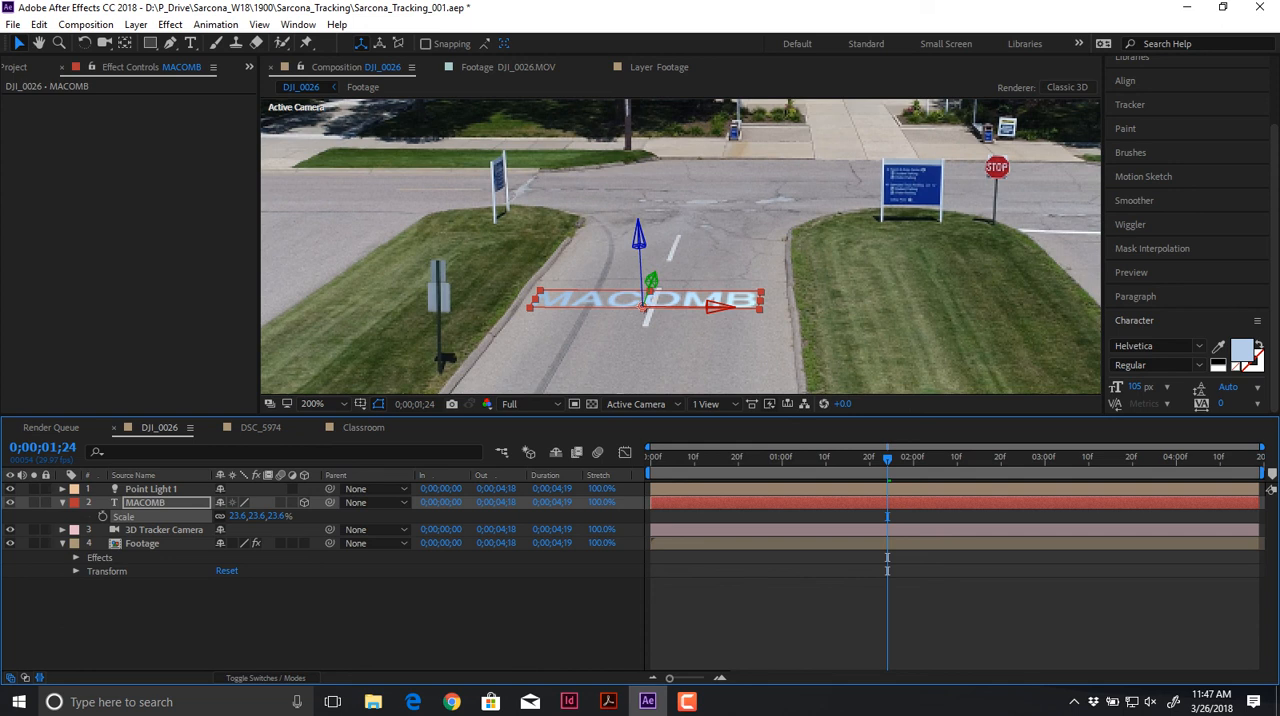
# Step: Deselect the layer and view the MACOMB text on the road from the first frame, 0;00;00;00
pyautogui.hotkey('ctrl', 'shift', 'a')
pyautogui.moveTo(887, 458); pyautogui.dragTo(650, 458)
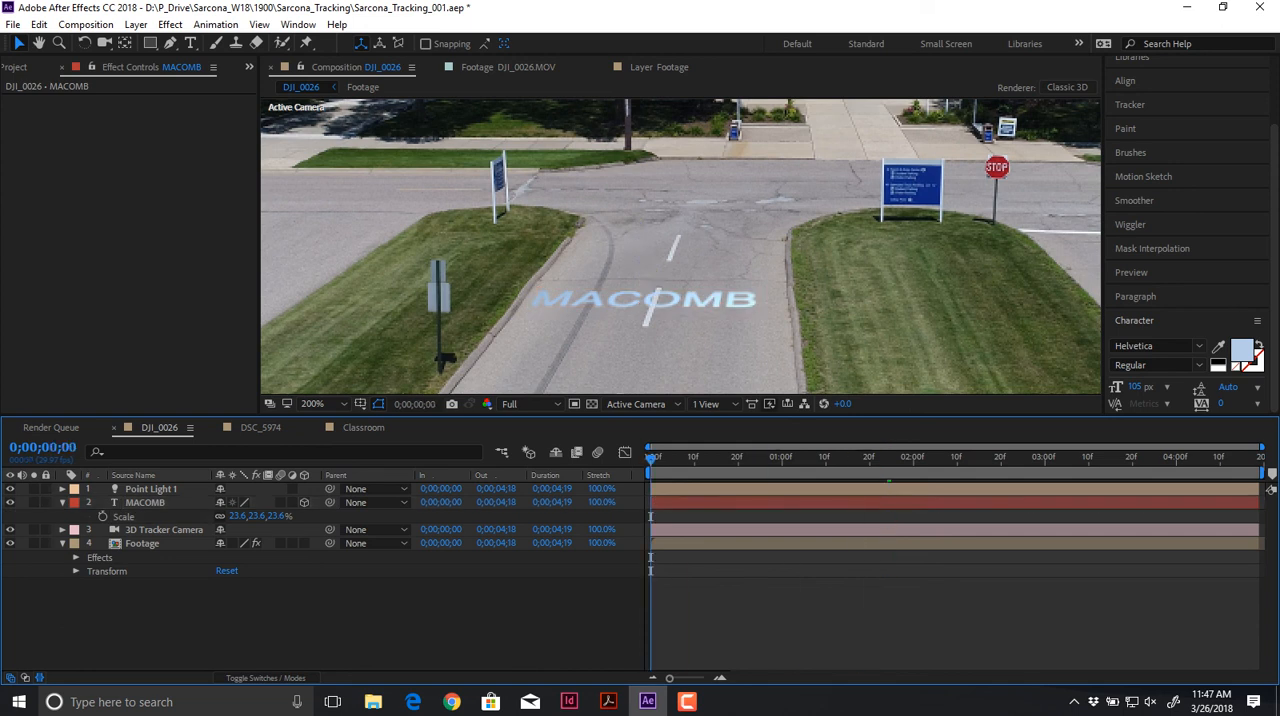
pyautogui.press(',')
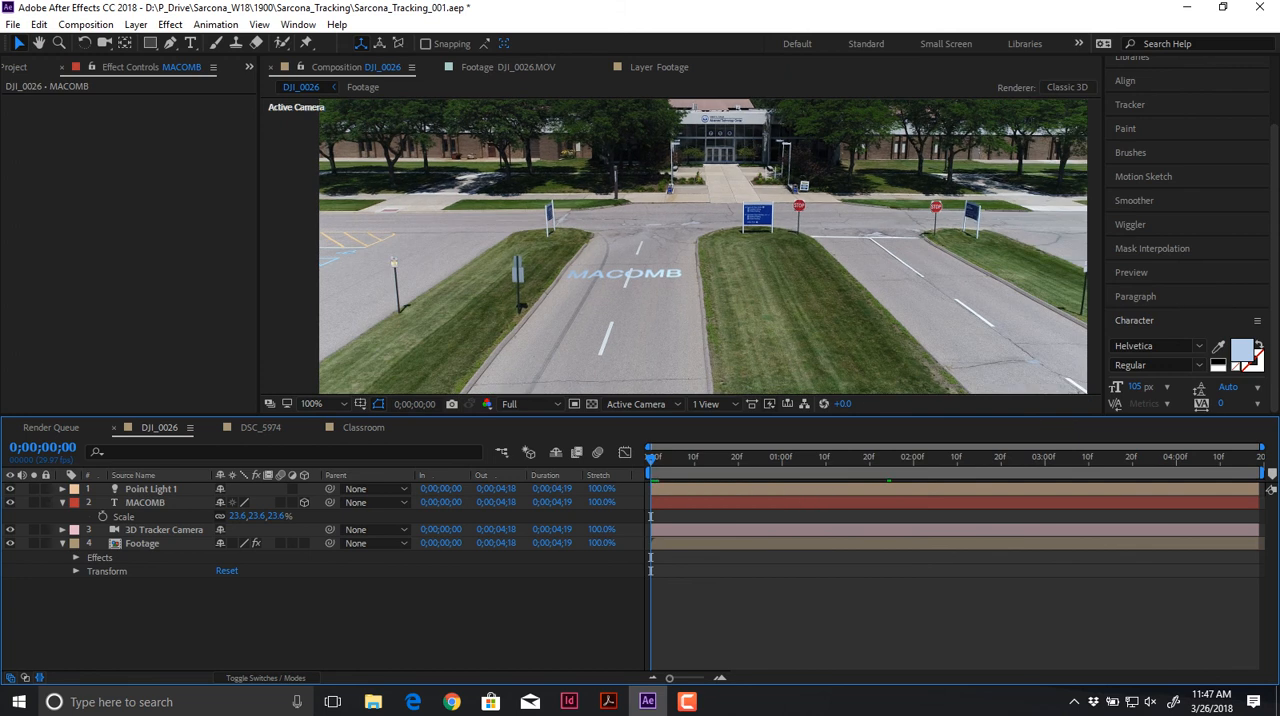
# Step: Preview the shot up to 0;00;03;24 and create a null from the Footage layer's camera track points on the open parking lot pavement
pyautogui.press('space')
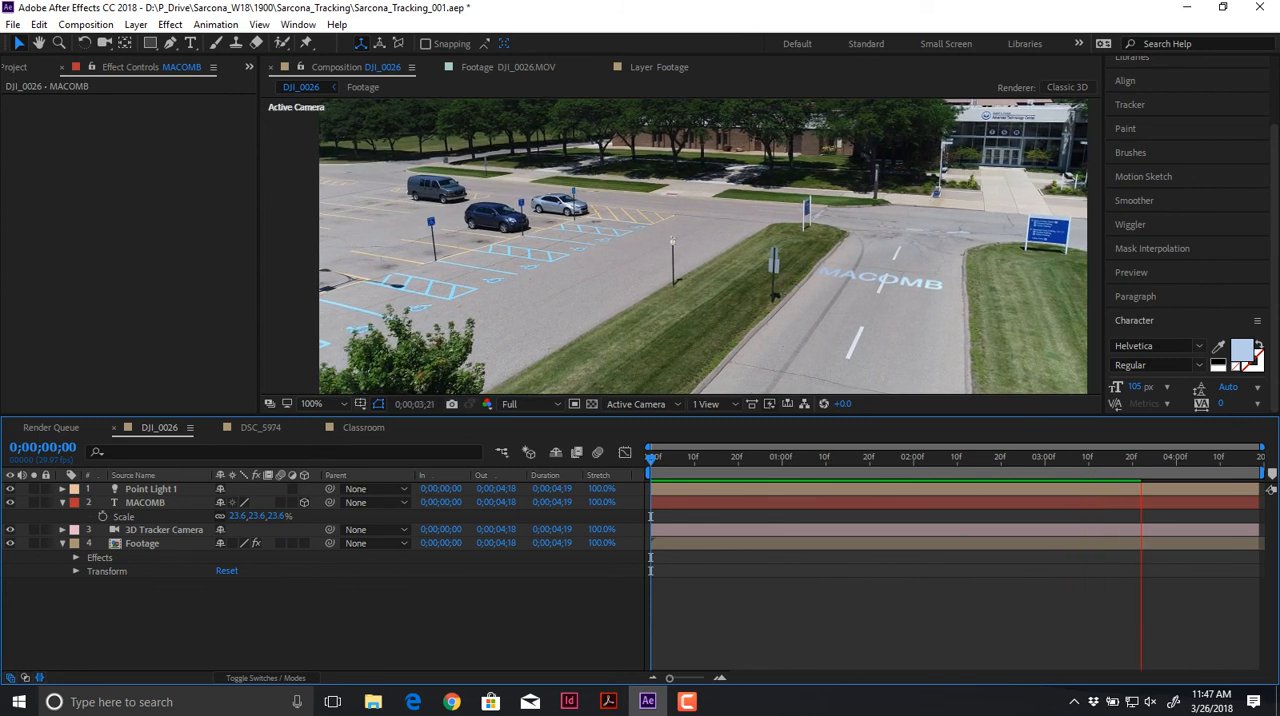
pyautogui.press('space')
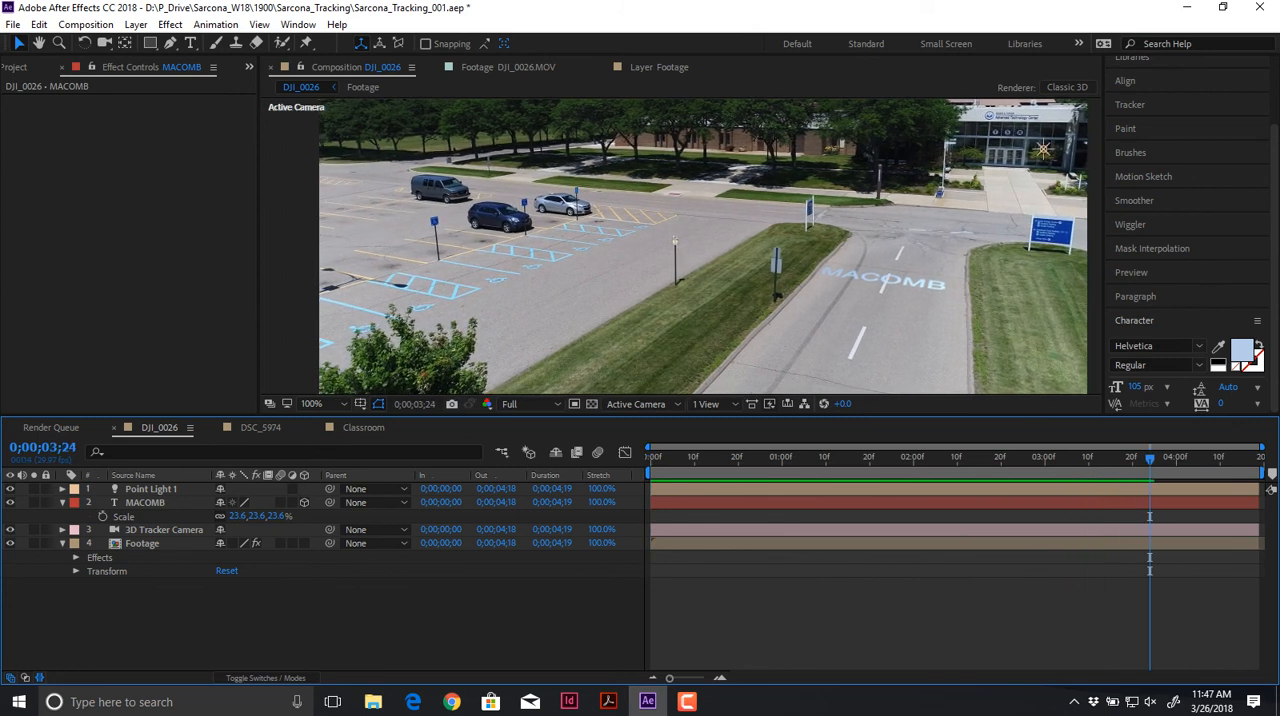
pyautogui.click(164, 530)
pyautogui.click(142, 544)
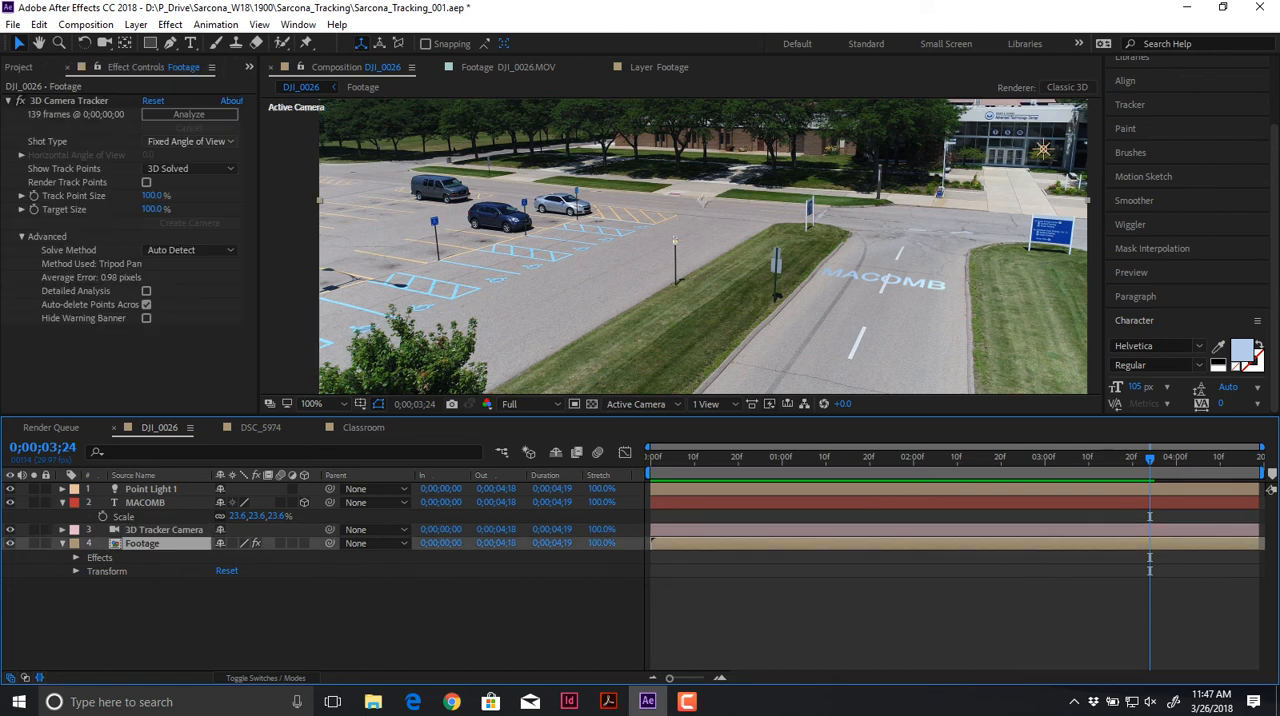
pyautogui.click(69, 101)
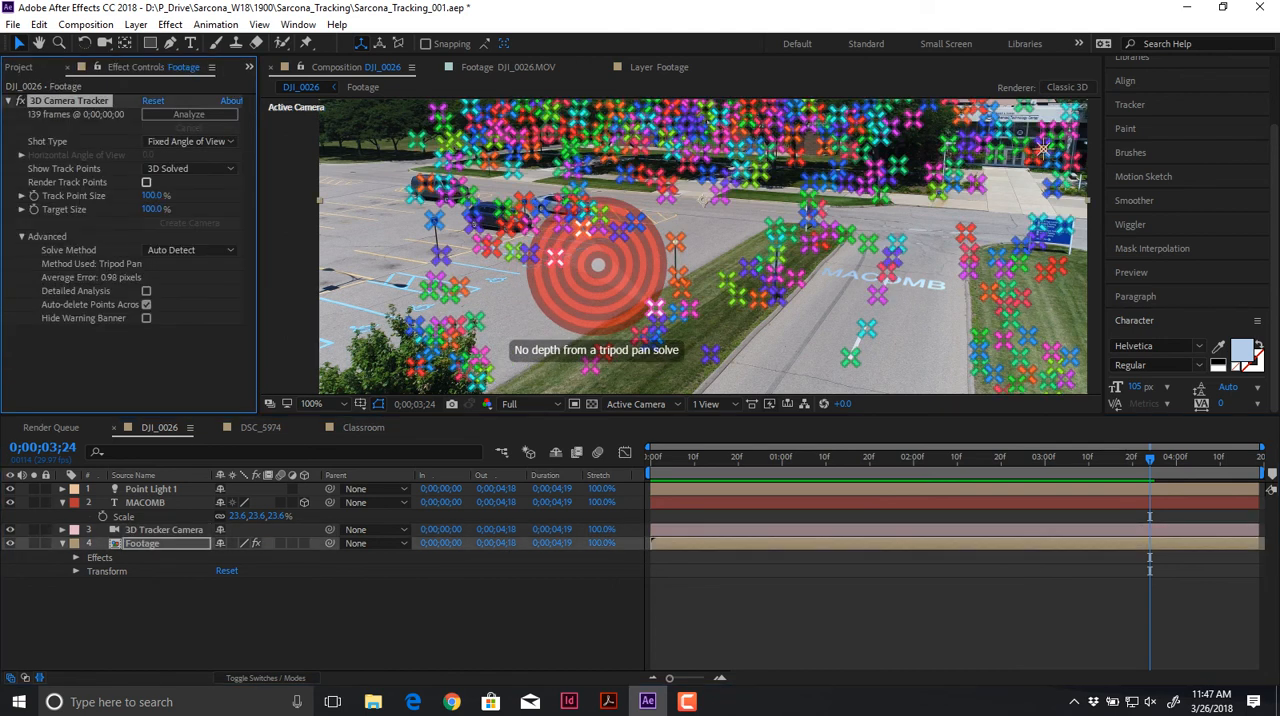
pyautogui.rightClick(595, 273)
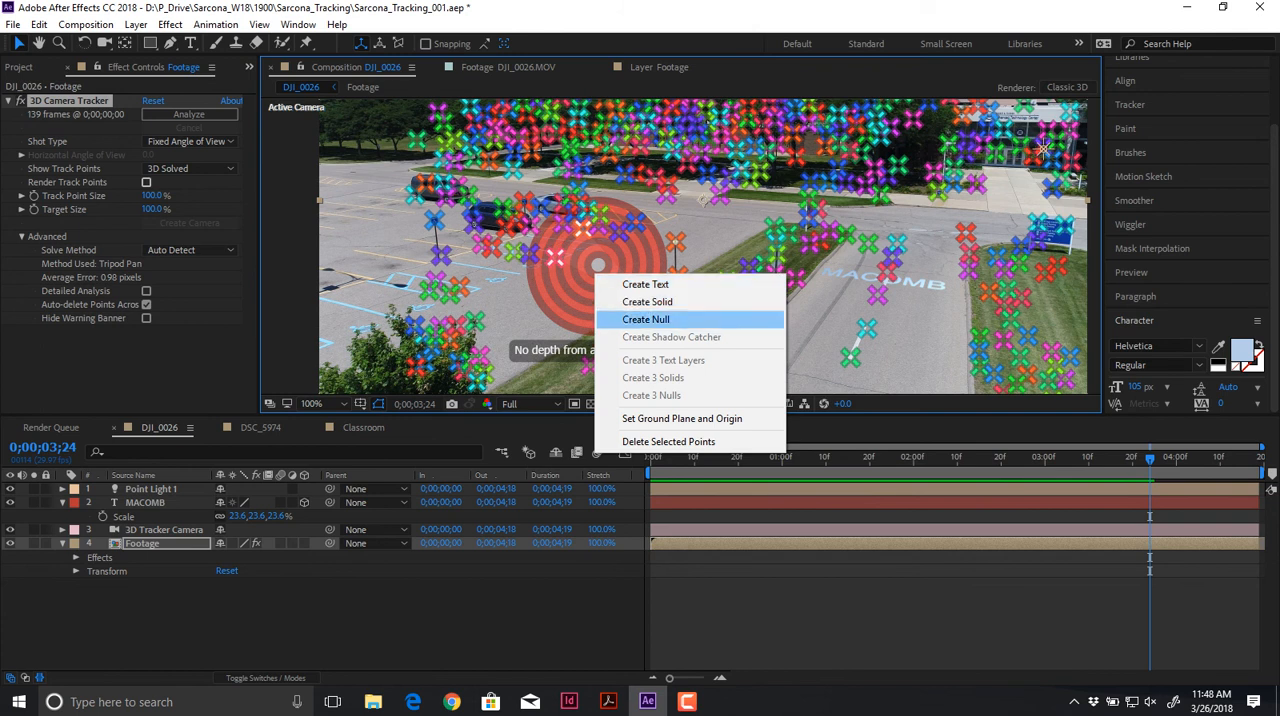
pyautogui.click(646, 319)
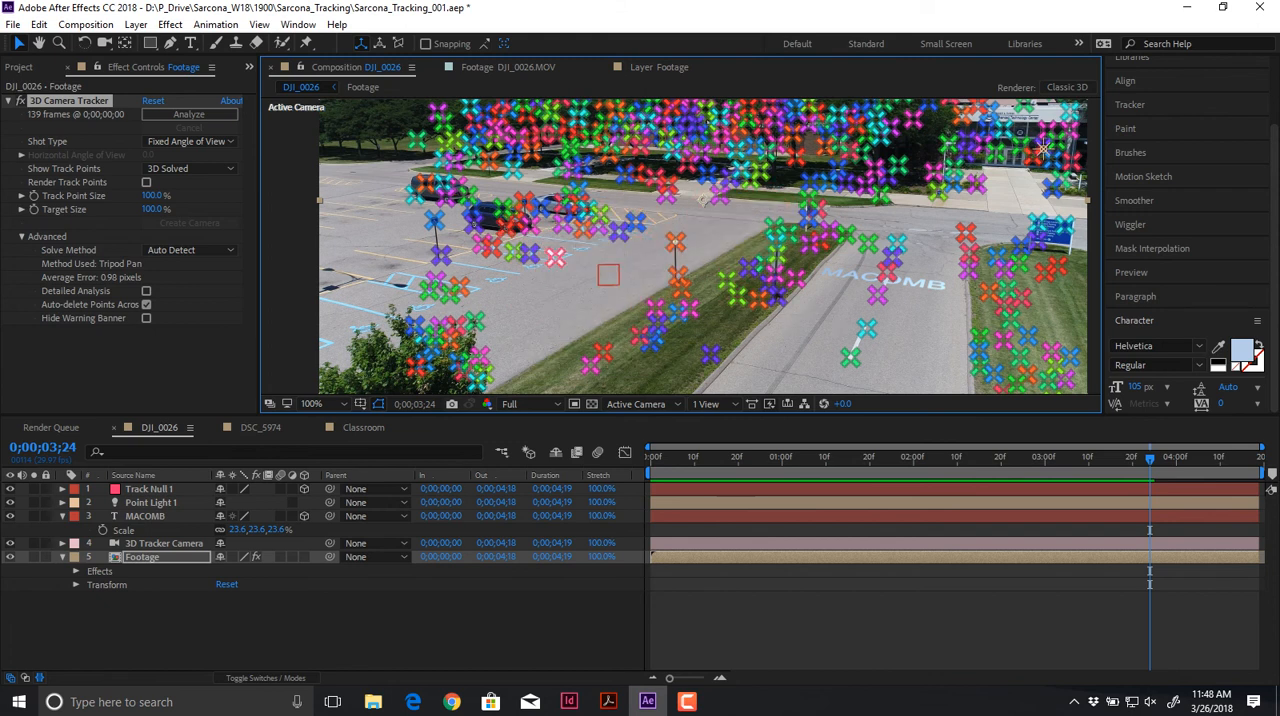
pyautogui.moveTo(934, 223); pyautogui.dragTo(750, 387)
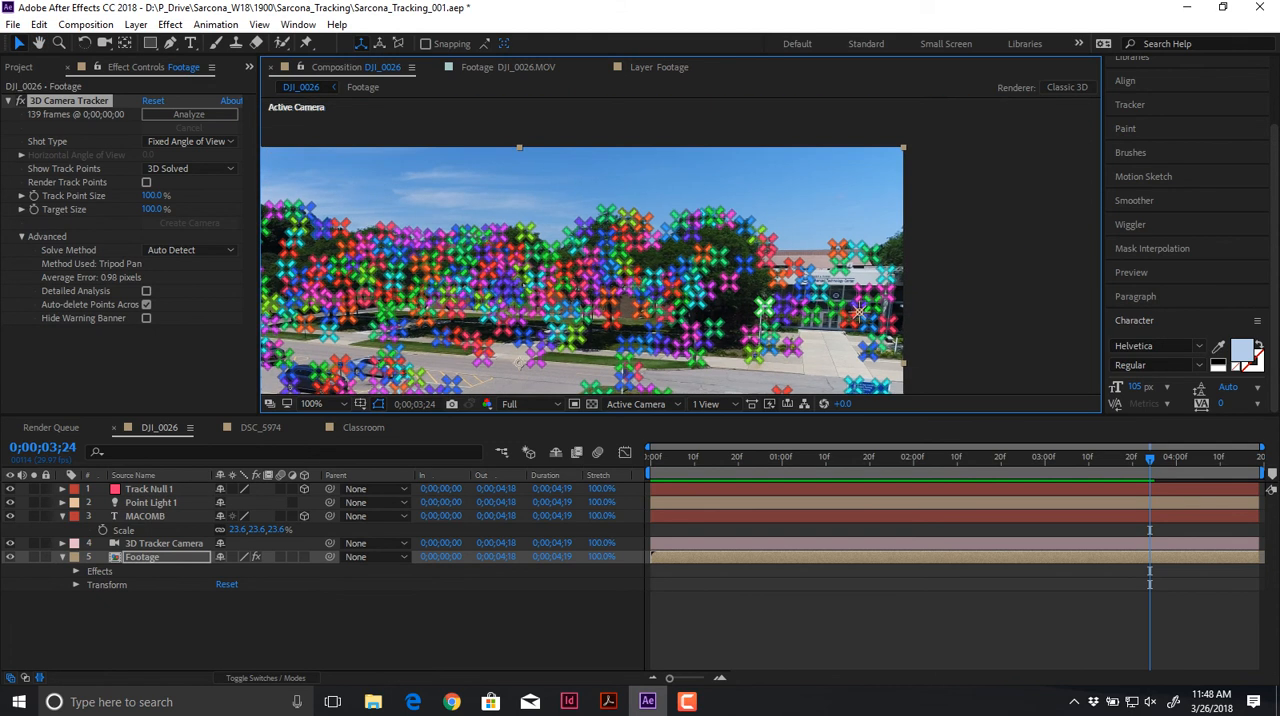
pyautogui.rightClick(797, 240)
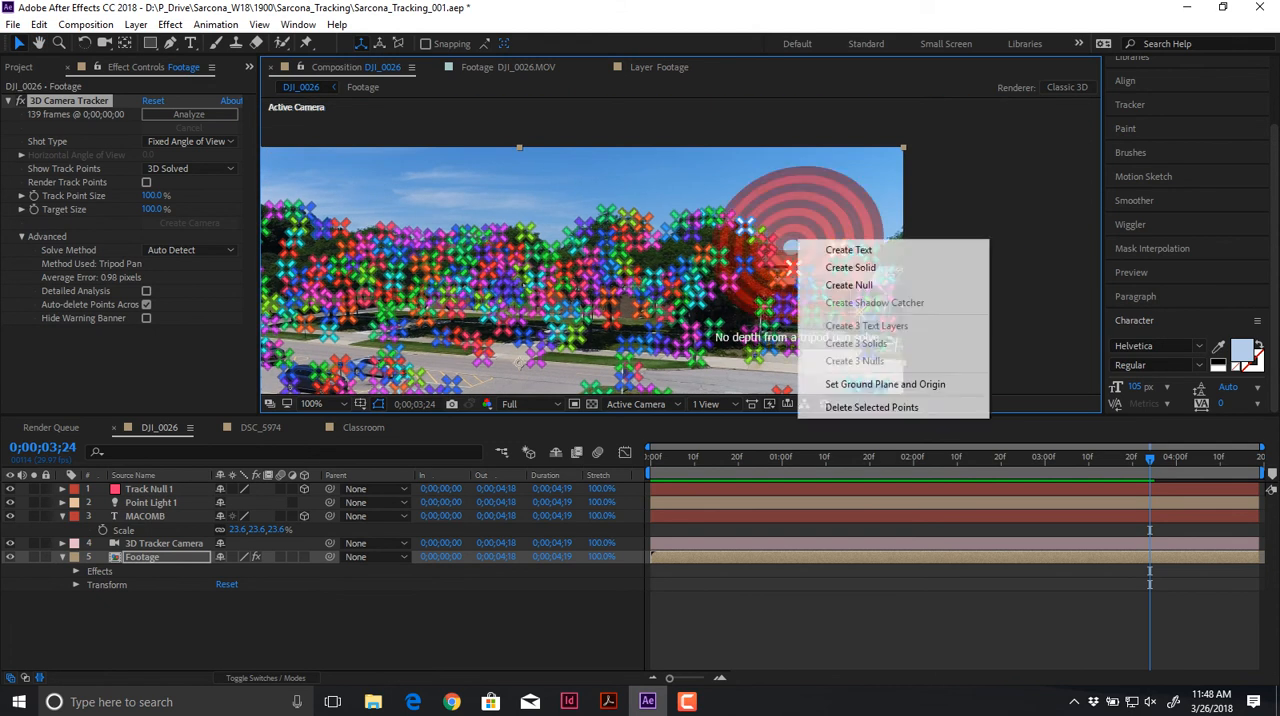
pyautogui.click(562, 366)
pyautogui.moveTo(562, 366); pyautogui.dragTo(560, 195)
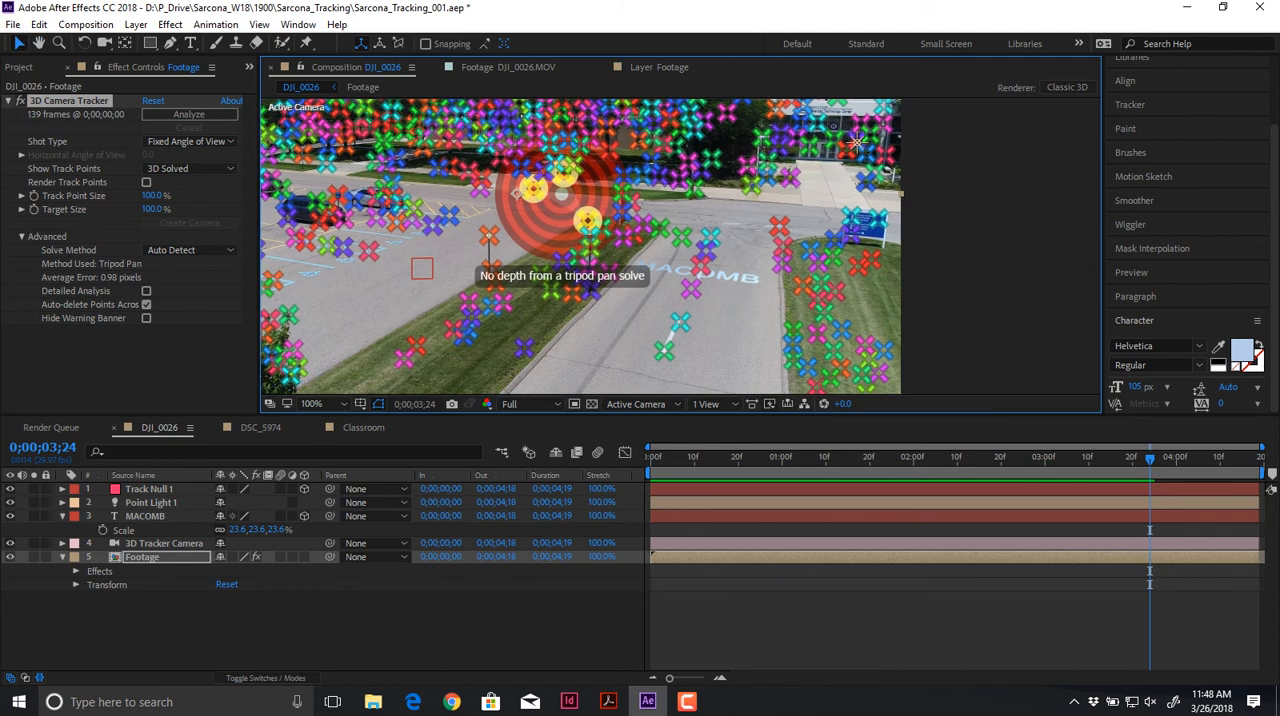
pyautogui.moveTo(857, 141); pyautogui.dragTo(1027, 200)
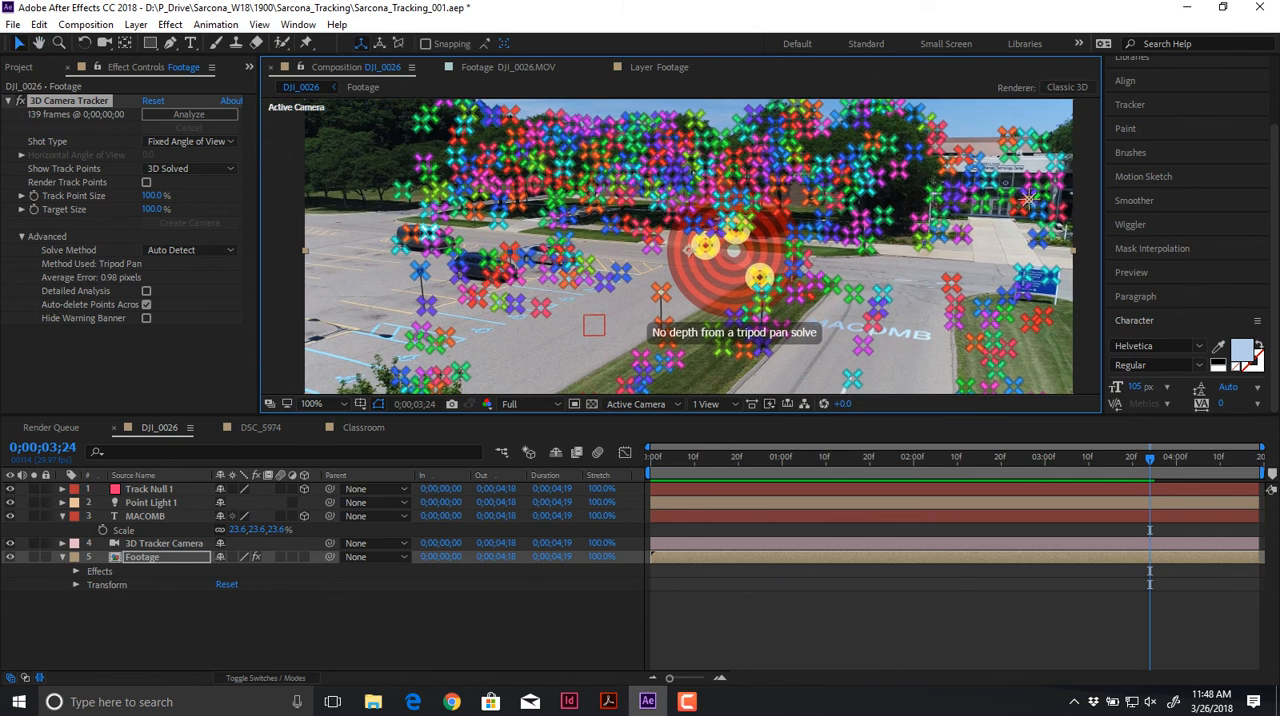
pyautogui.rightClick(415, 250)
pyautogui.press('Escape')
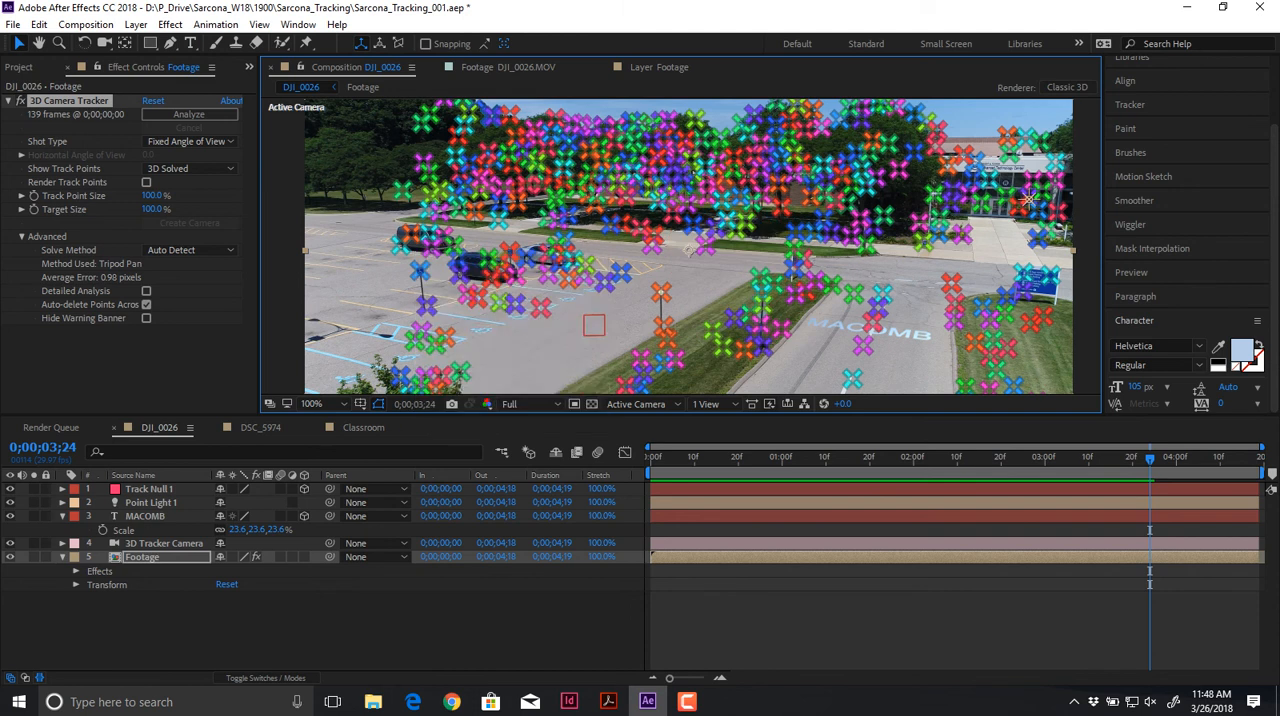
# Step: Create a second null from the track points beside the parked dark cars, and deselect the Footage layer
pyautogui.scroll(4, 400, 245)
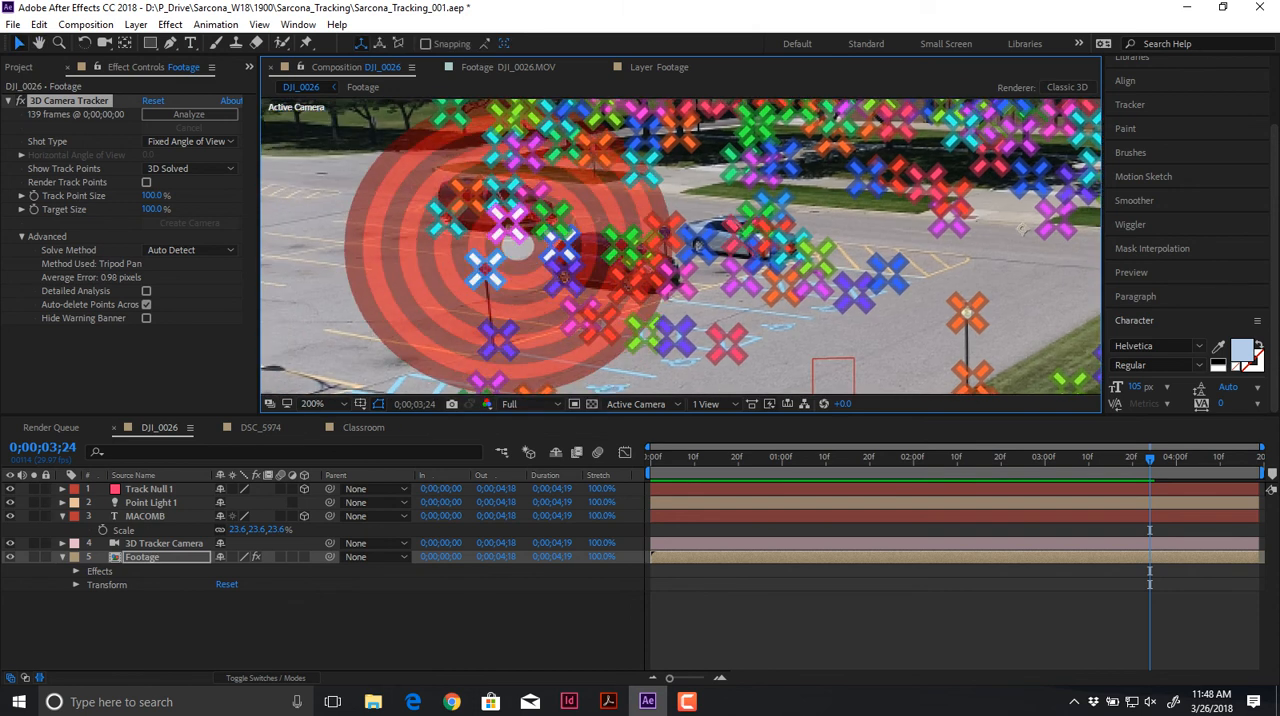
pyautogui.rightClick(518, 252)
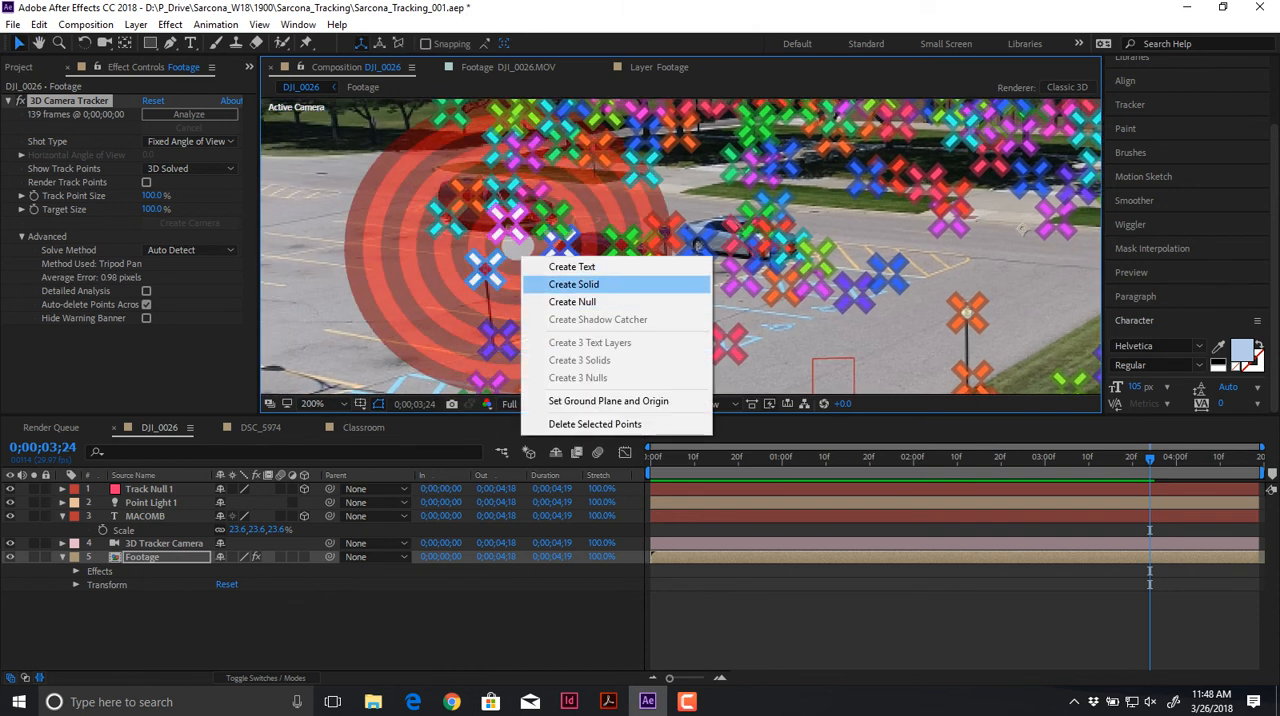
pyautogui.click(572, 301)
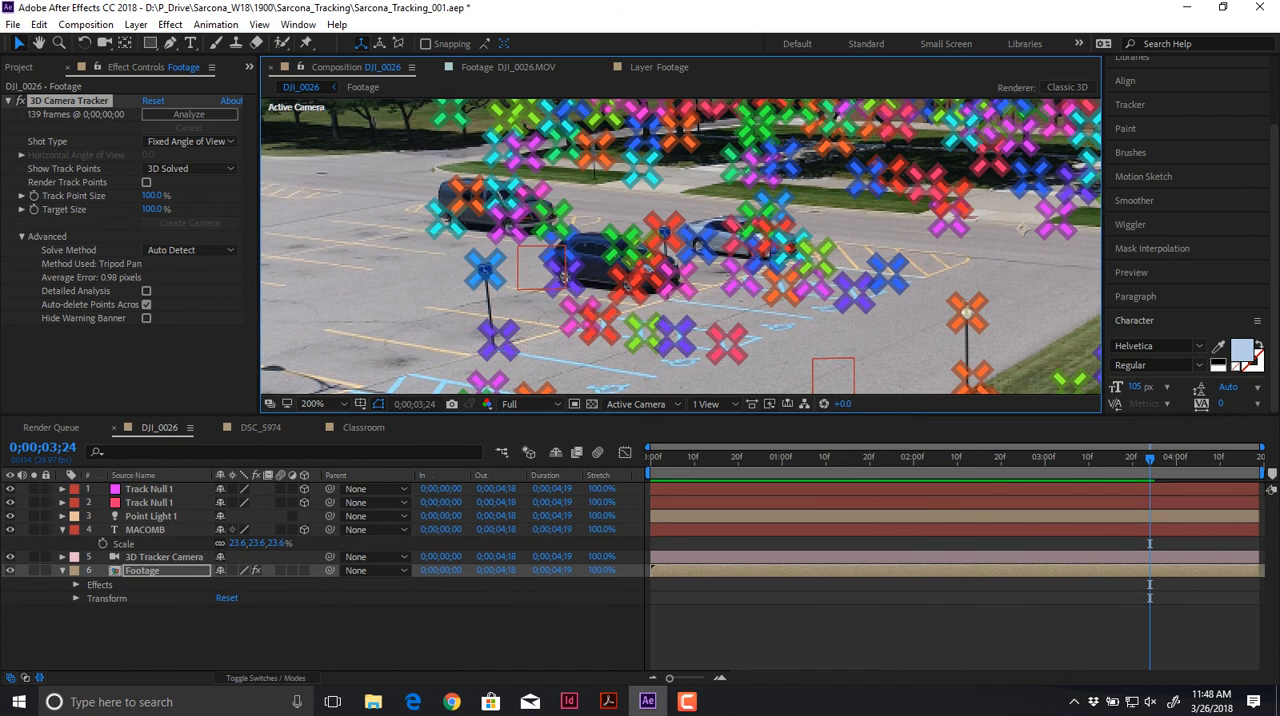
pyautogui.click(400, 638)
pyautogui.scroll(-1, 681, 246)
pyautogui.moveTo(700, 250); pyautogui.dragTo(571, 257)
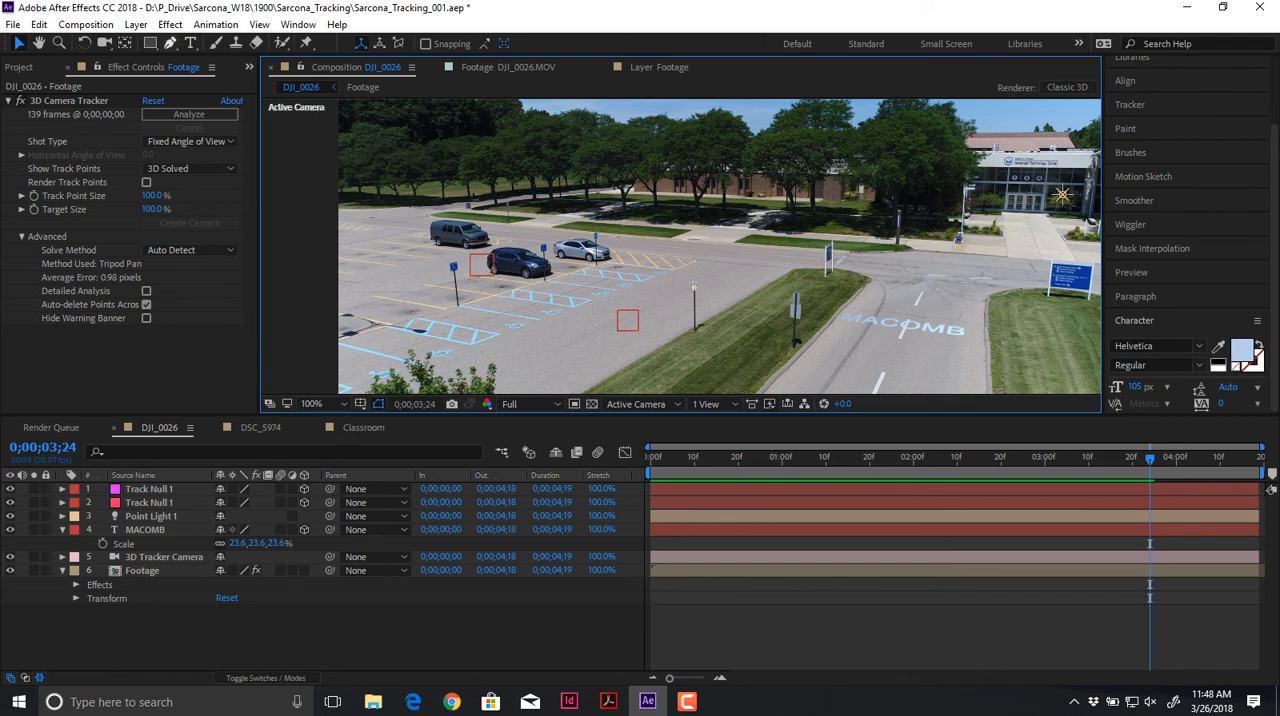
pyautogui.click(135, 24)
pyautogui.moveTo(180, 43)
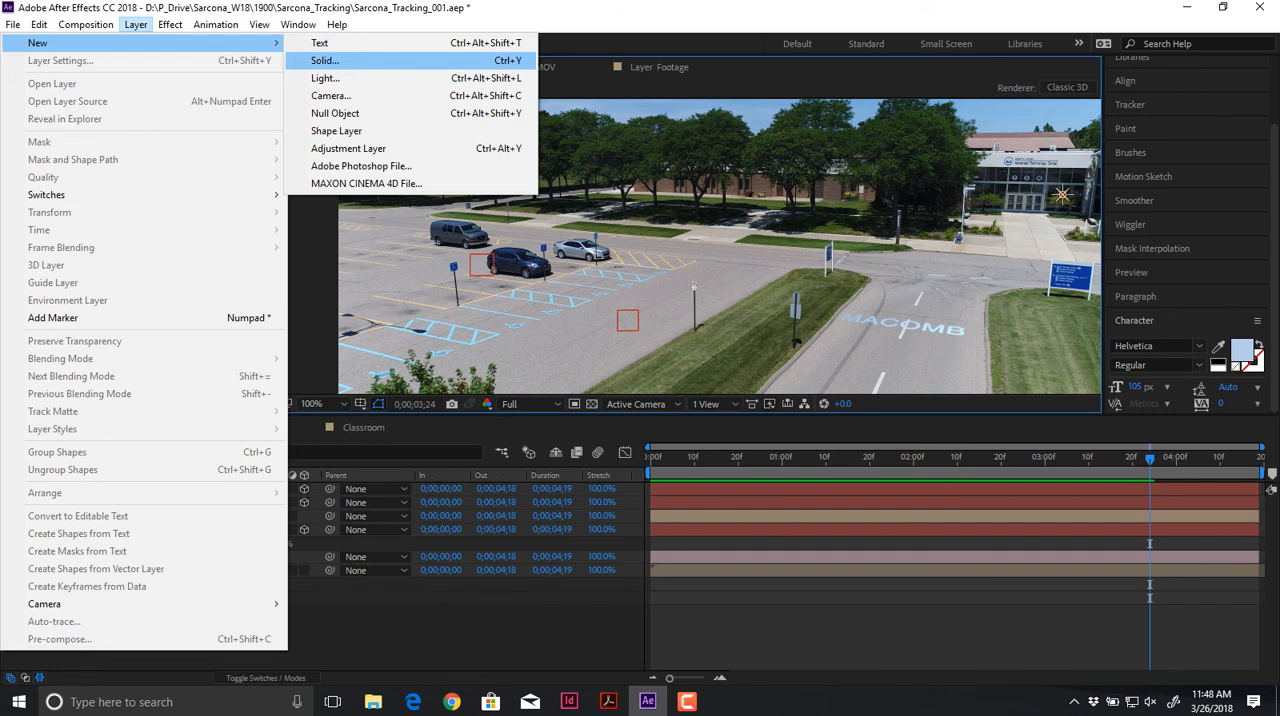
pyautogui.click(330, 630)
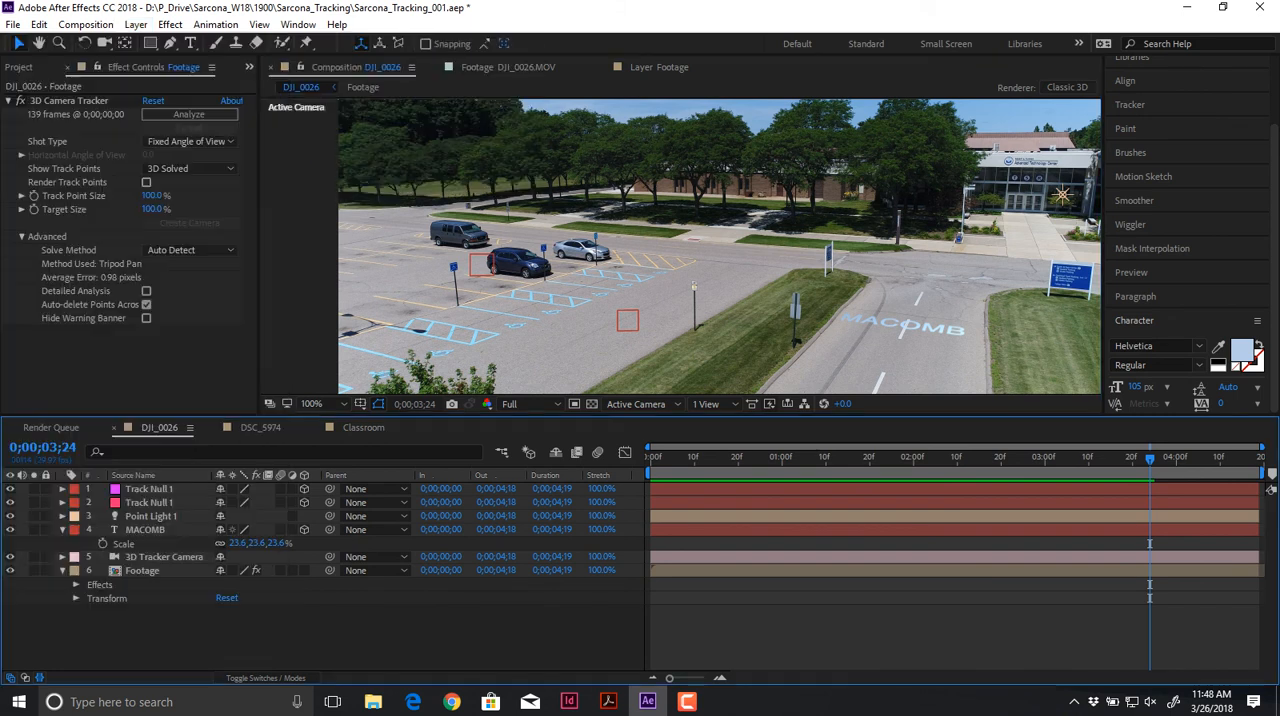
pyautogui.press('g')
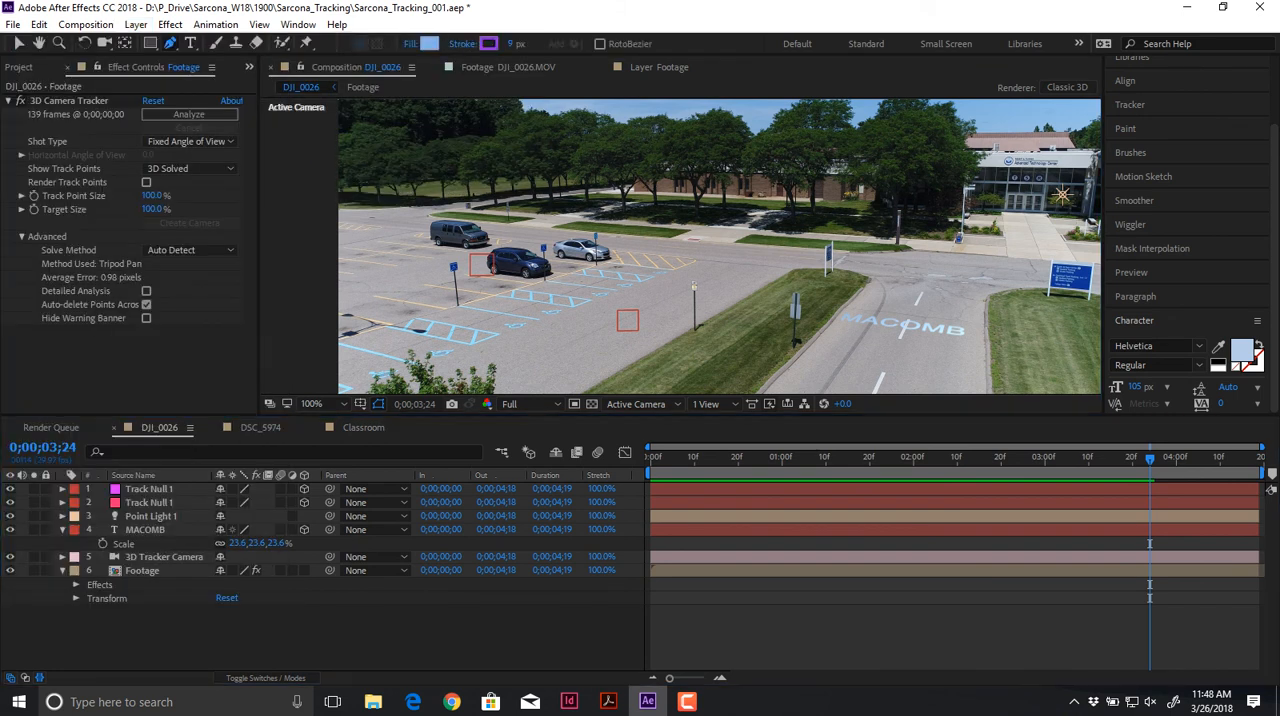
# Step: Draw a small circle with the Ellipse tool as a car wheel, then duplicate it and place the copy level with it as the second wheel
pyautogui.click(150, 43)
pyautogui.click(150, 43)
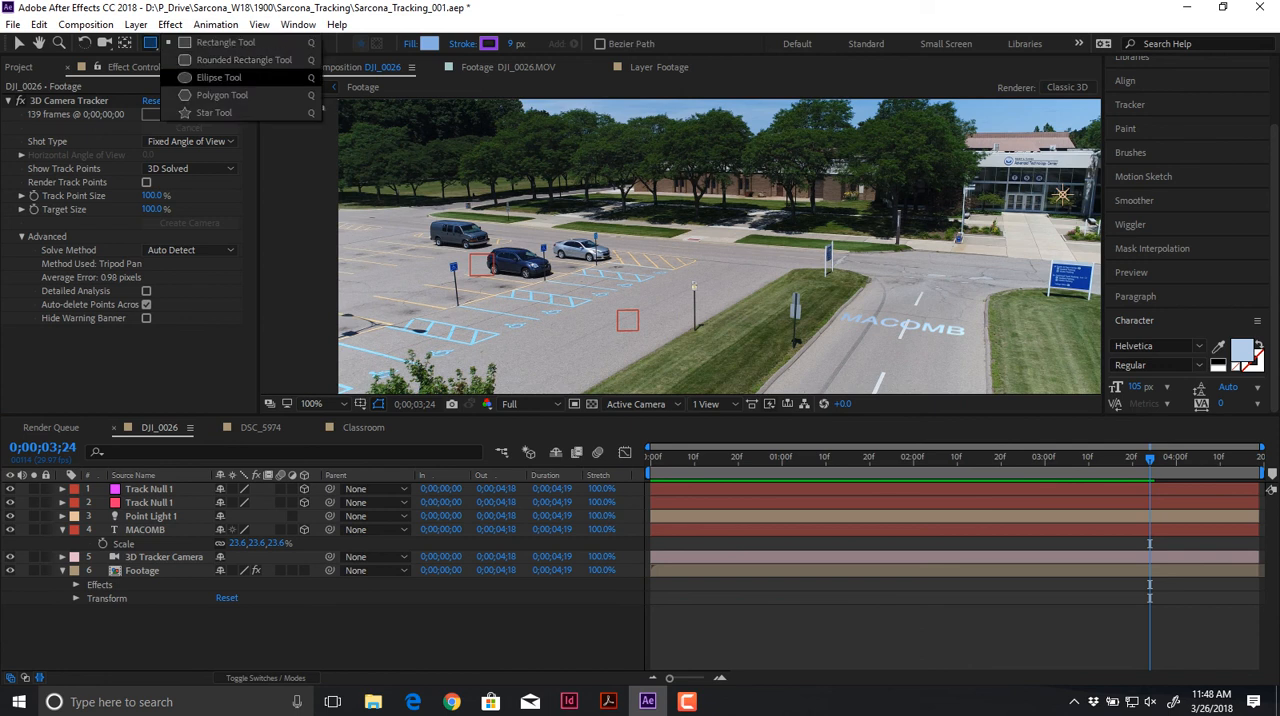
pyautogui.click(218, 77)
pyautogui.moveTo(638, 300); pyautogui.dragTo(692, 352)
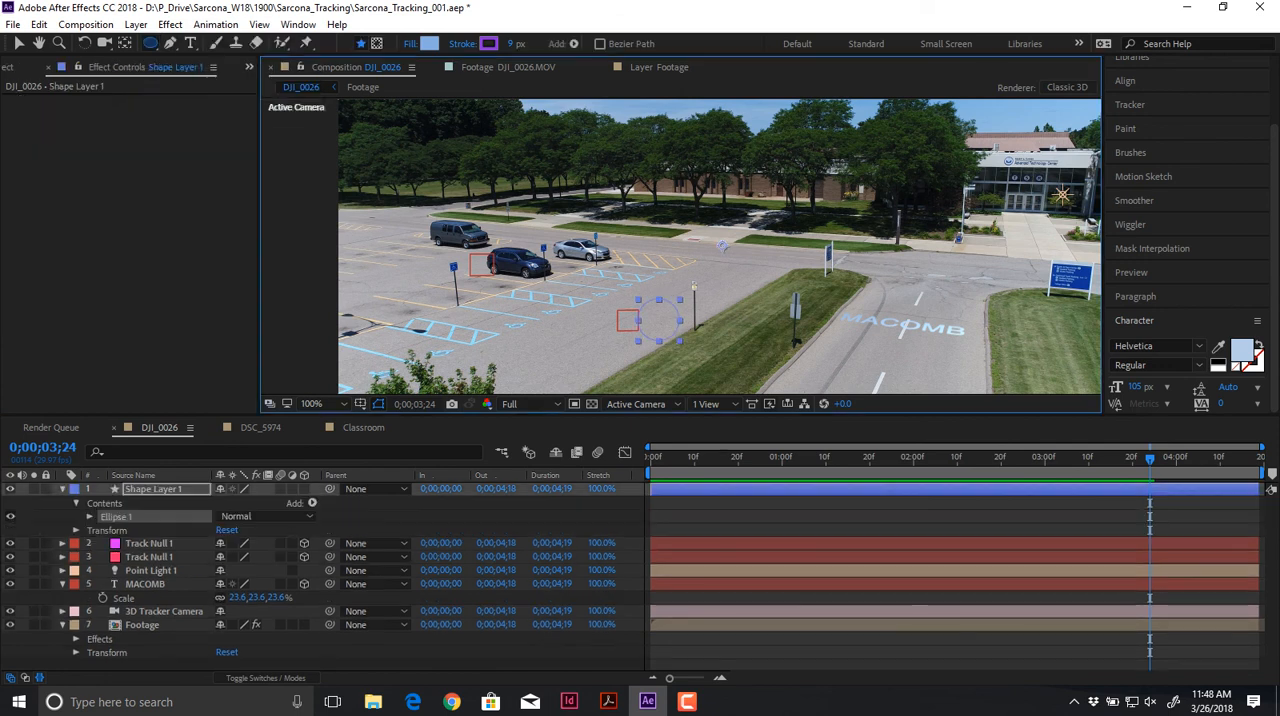
pyautogui.press('v')
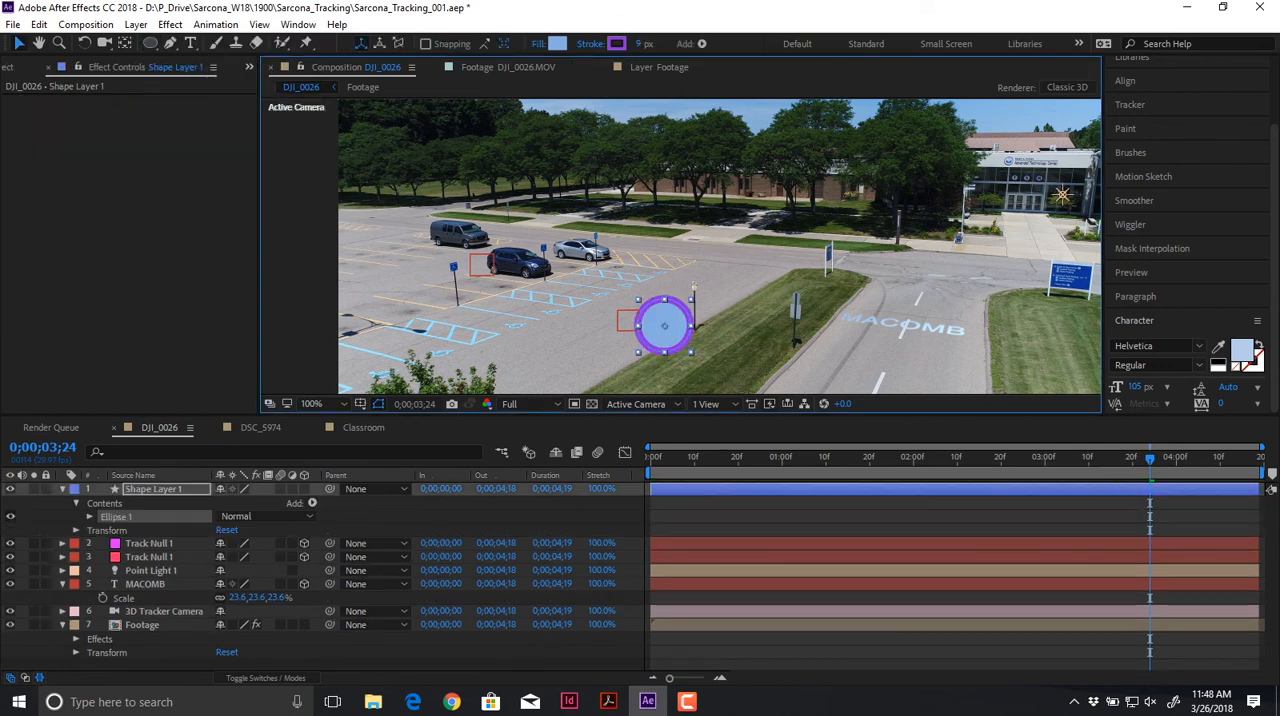
pyautogui.hotkey('ctrl', 'd')
pyautogui.moveTo(665, 326); pyautogui.dragTo(834, 326)
# Step: Draw a closed car-body outline around the two wheels with the Pen tool, including hood, roof, sloping rear and wheel arches
pyautogui.press('g')
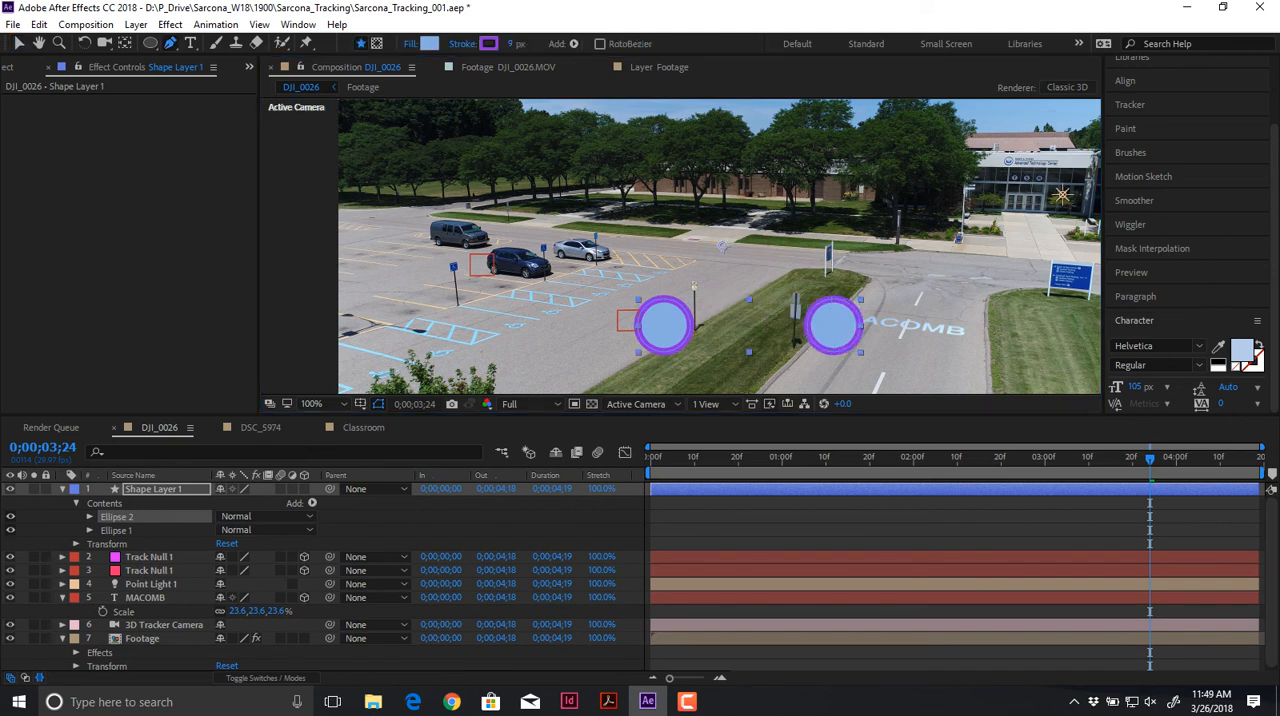
pyautogui.click(626, 326)
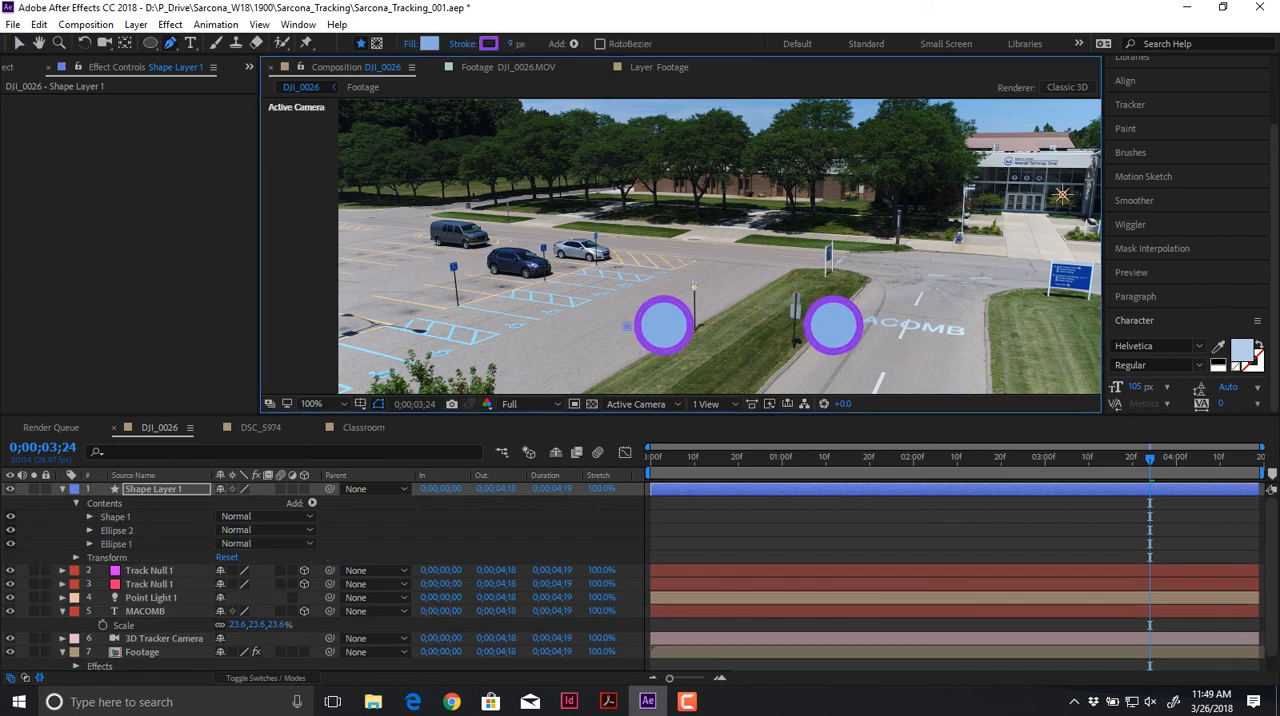
pyautogui.click(588, 257)
pyautogui.click(688, 260)
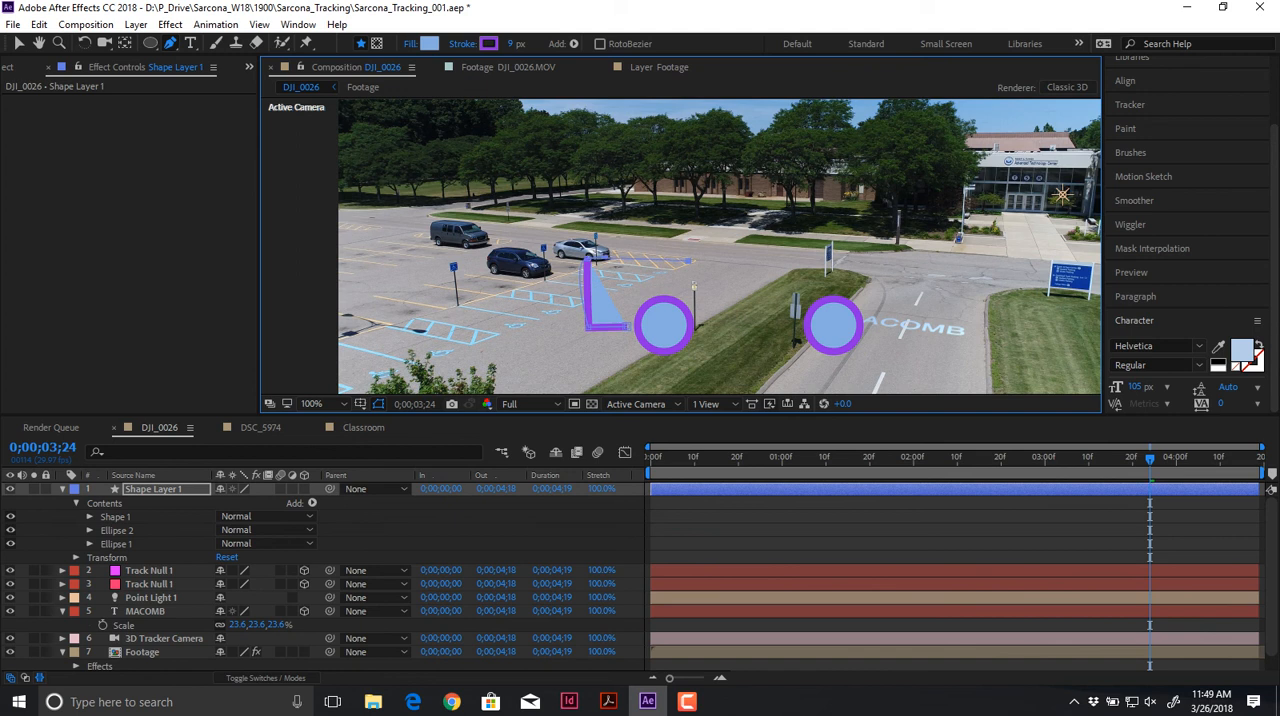
pyautogui.moveTo(688, 260); pyautogui.dragTo(733, 209)
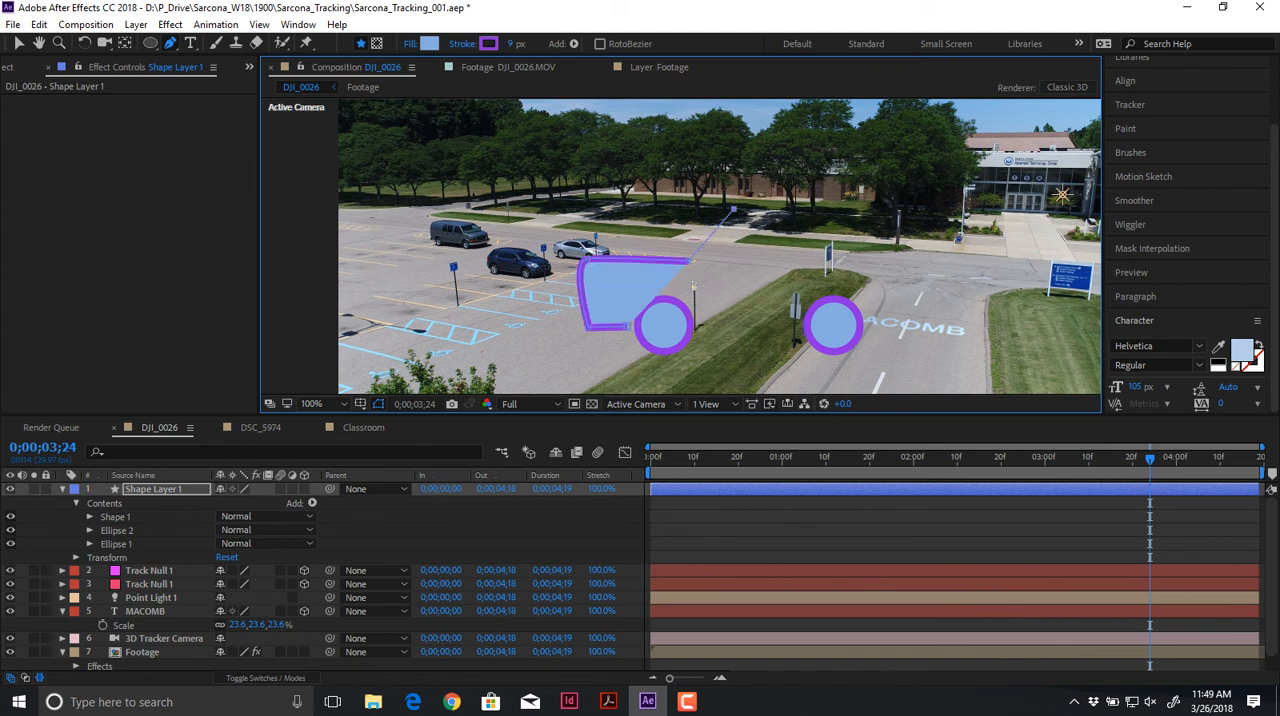
pyautogui.click(832, 209)
pyautogui.click(948, 271)
pyautogui.click(972, 307)
pyautogui.click(897, 316)
pyautogui.click(841, 286)
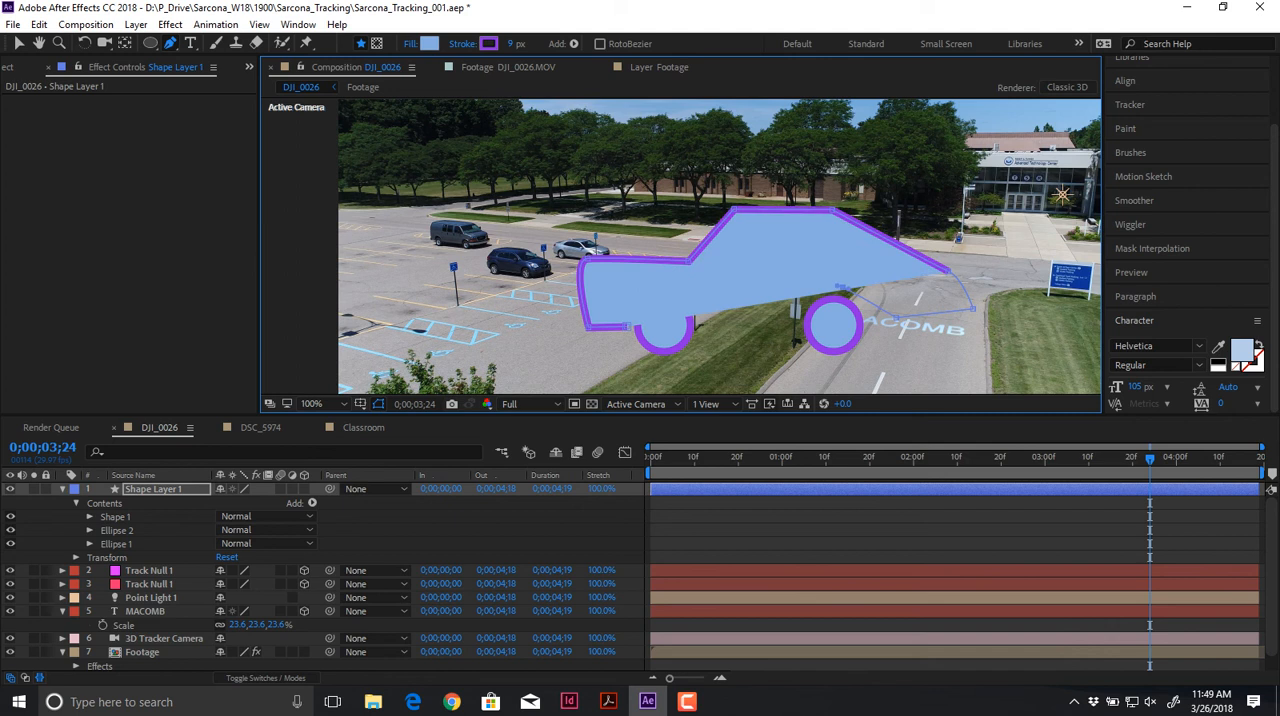
pyautogui.click(781, 313)
pyautogui.click(703, 315)
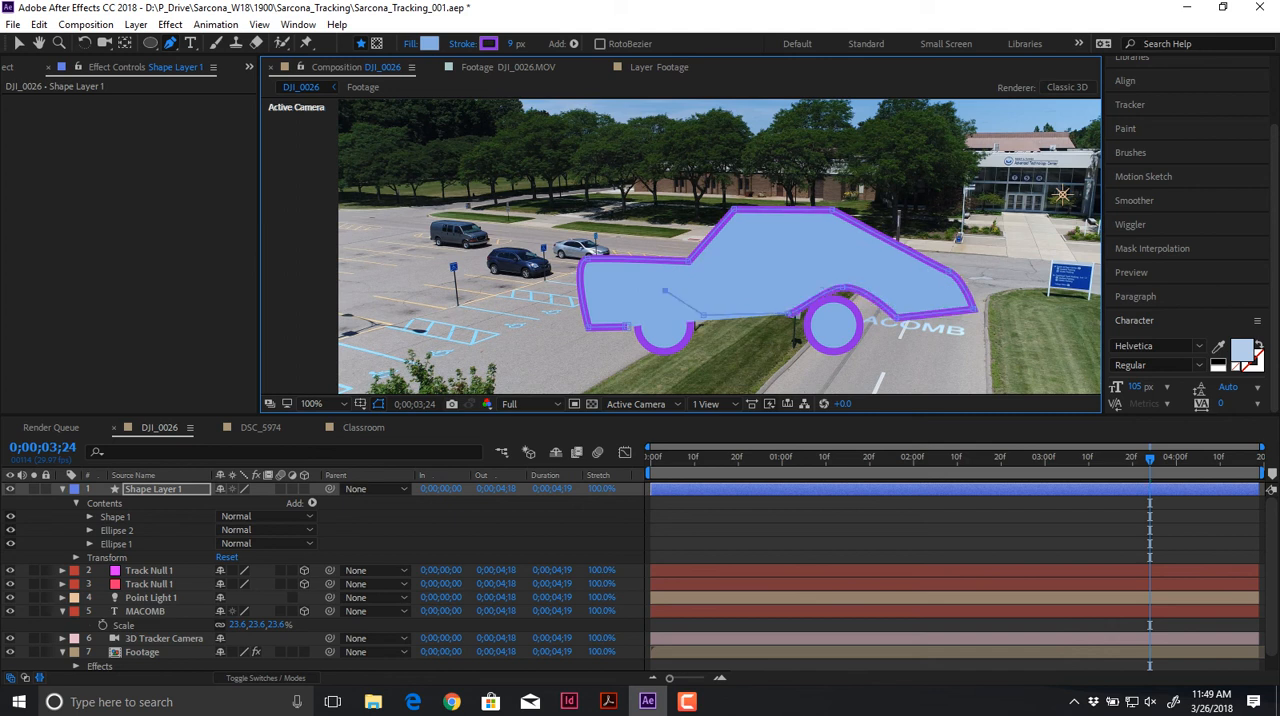
pyautogui.moveTo(665, 291); pyautogui.dragTo(648, 291)
pyautogui.click(628, 326)
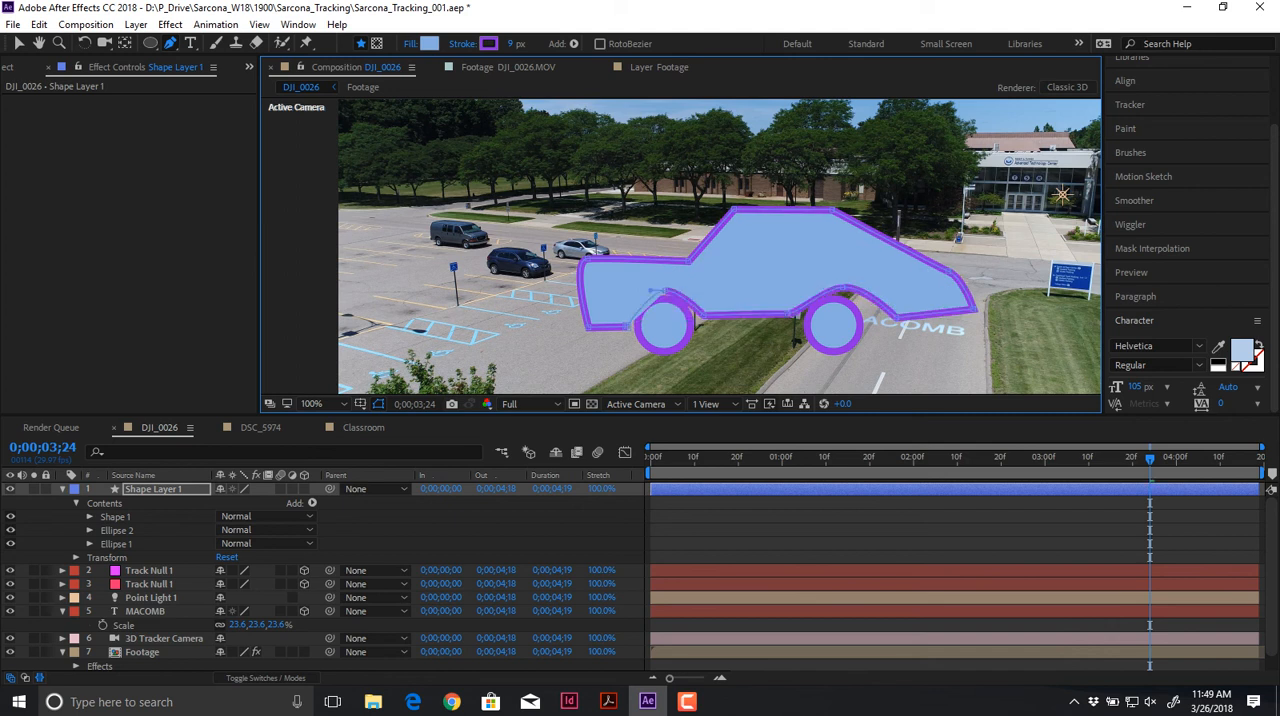
pyautogui.press('v')
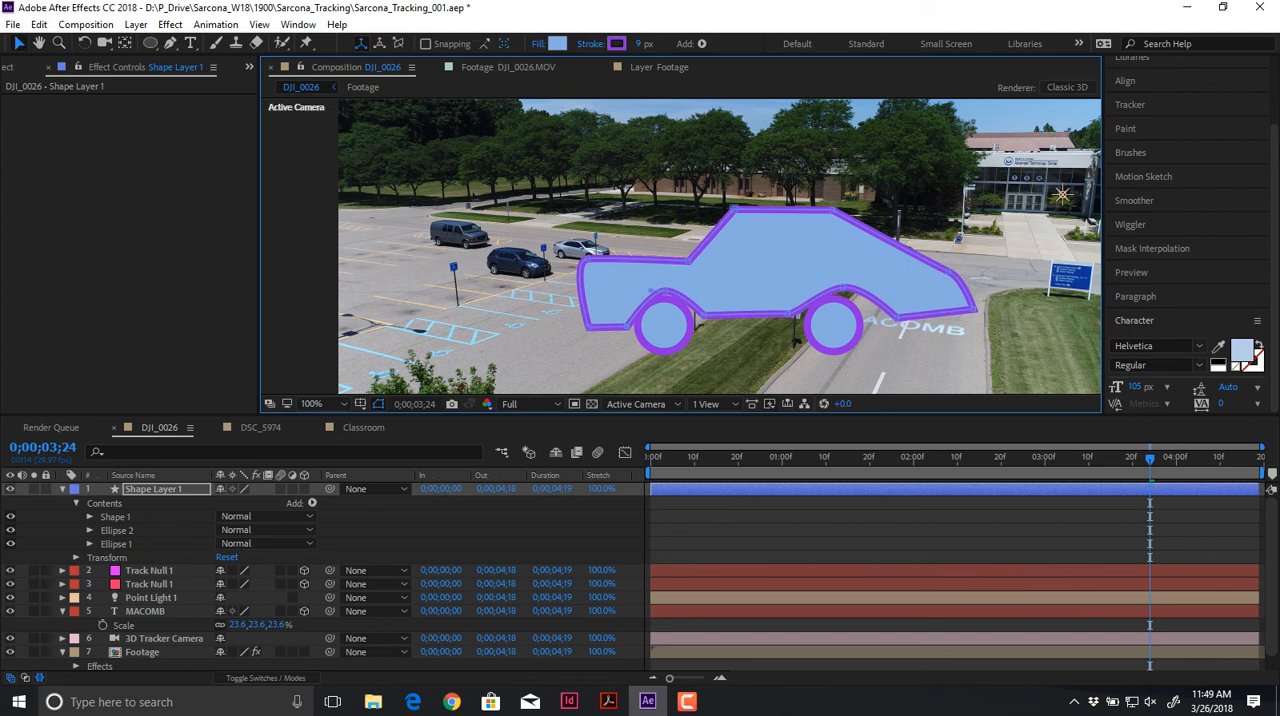
# Step: Make the car shape layer a 3D layer and show its rotation properties
pyautogui.click(723, 246)
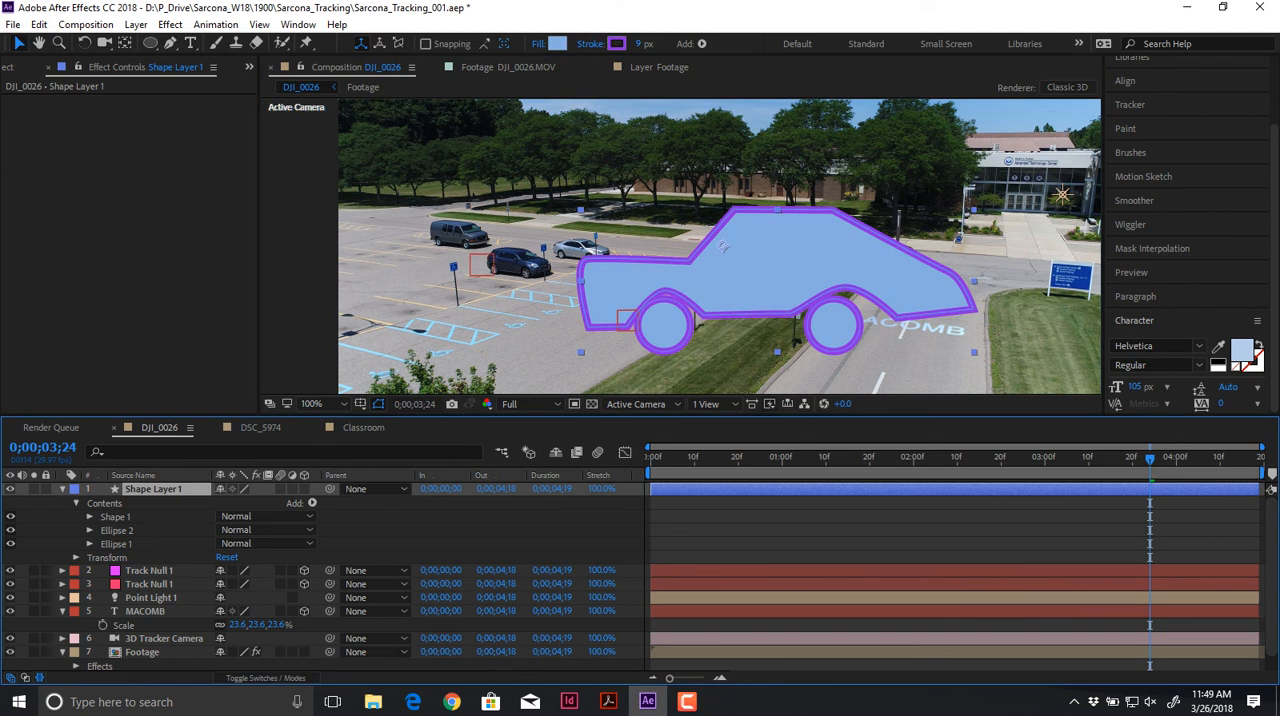
pyautogui.press('r')
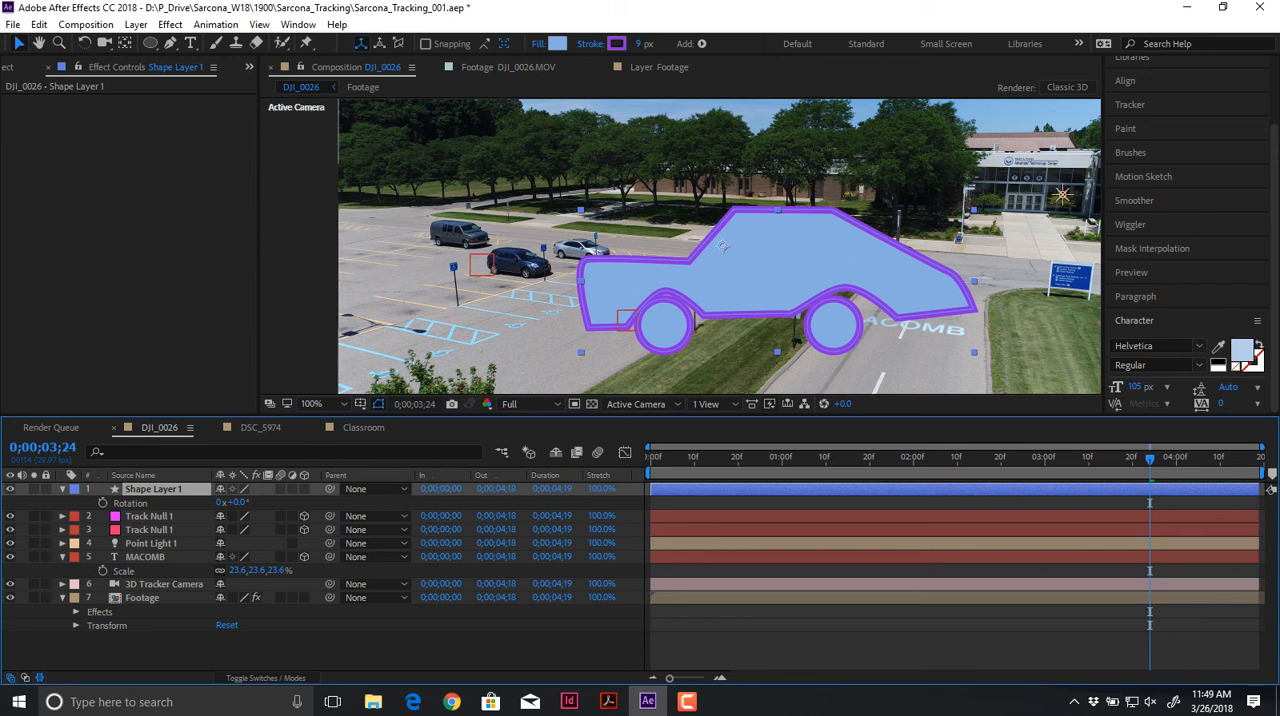
pyautogui.click(304, 489)
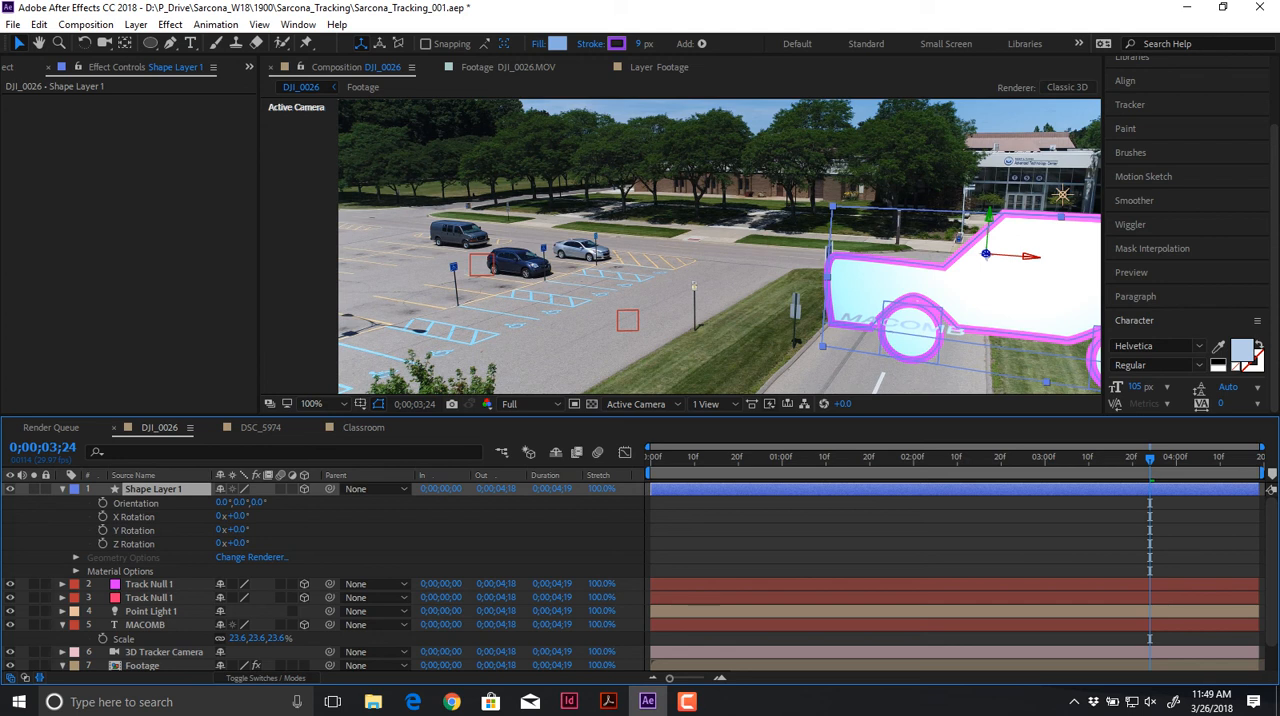
# Step: Copy the position of the track null beside the parked cars and paste it onto the car shape layer
pyautogui.click(149, 584)
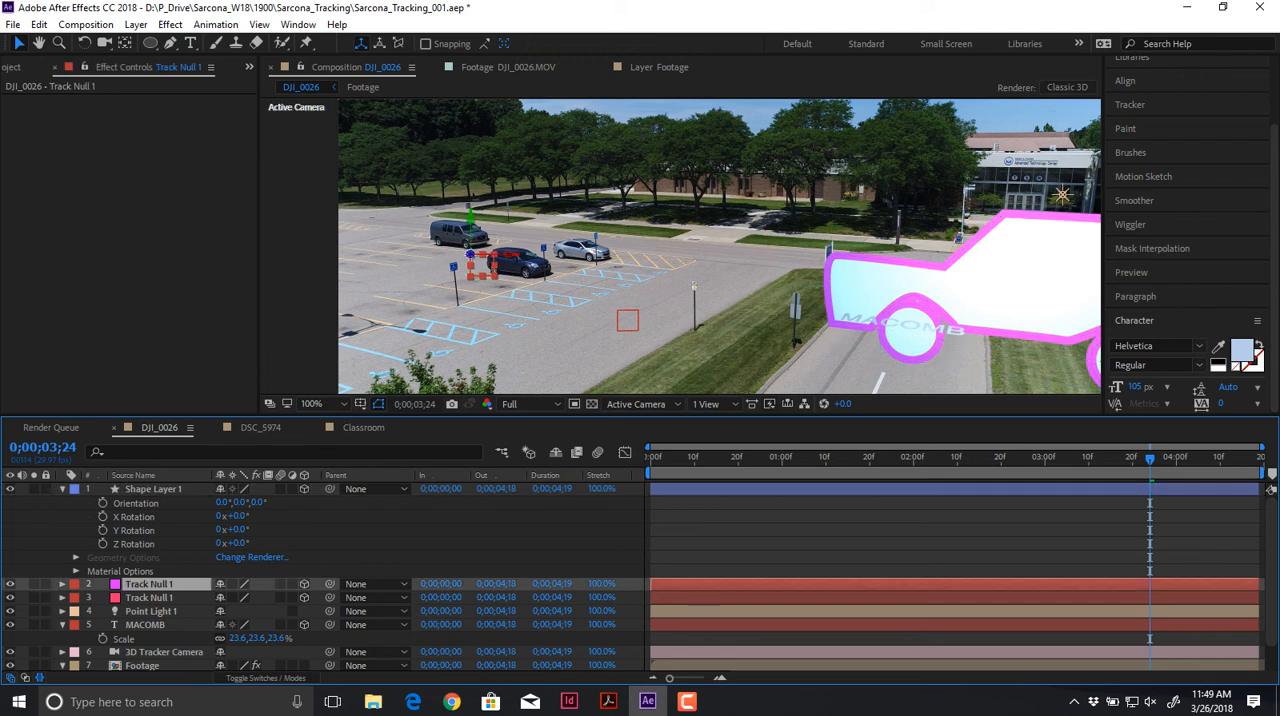
pyautogui.press('p')
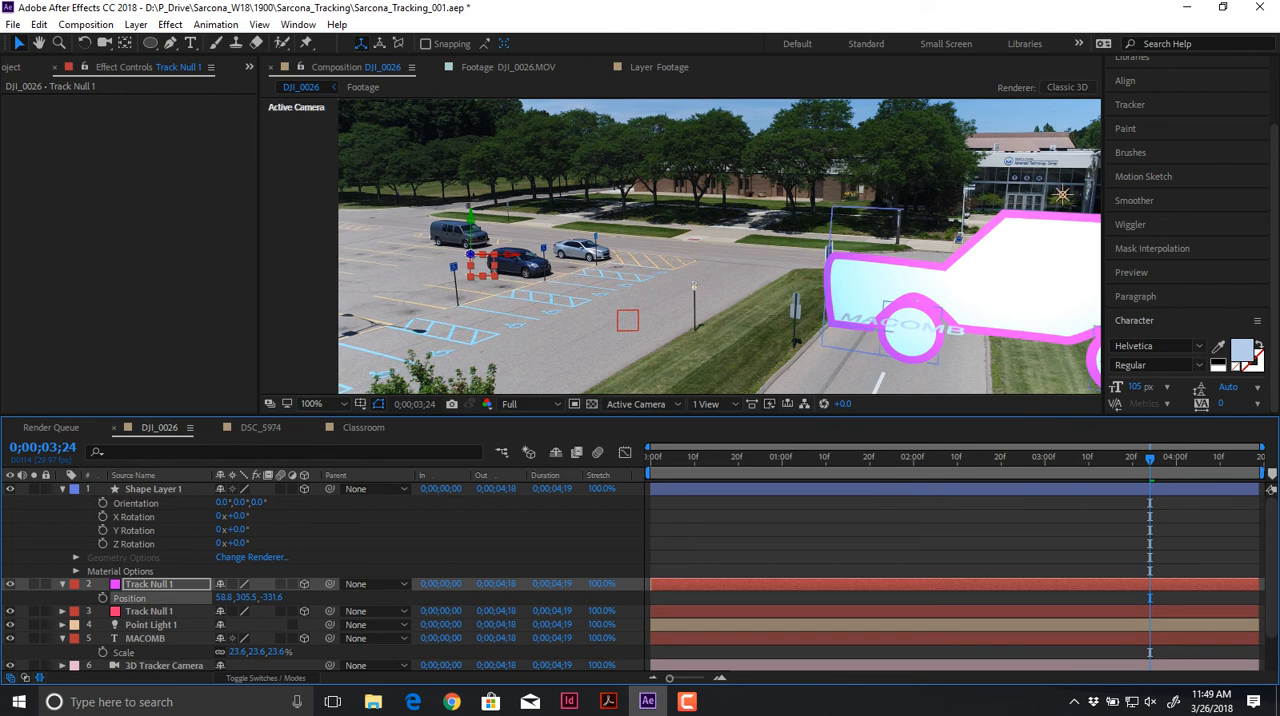
pyautogui.click(975, 285)
pyautogui.press('p')
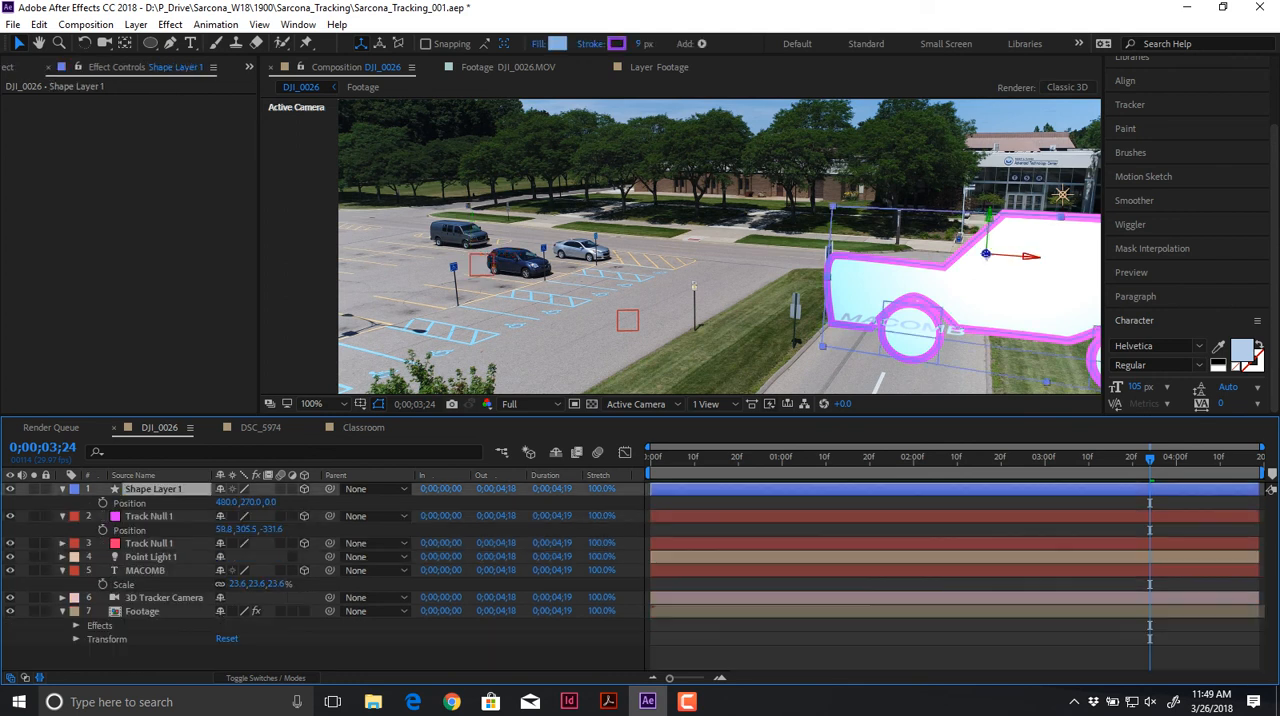
pyautogui.hotkey('ctrl', 'v')
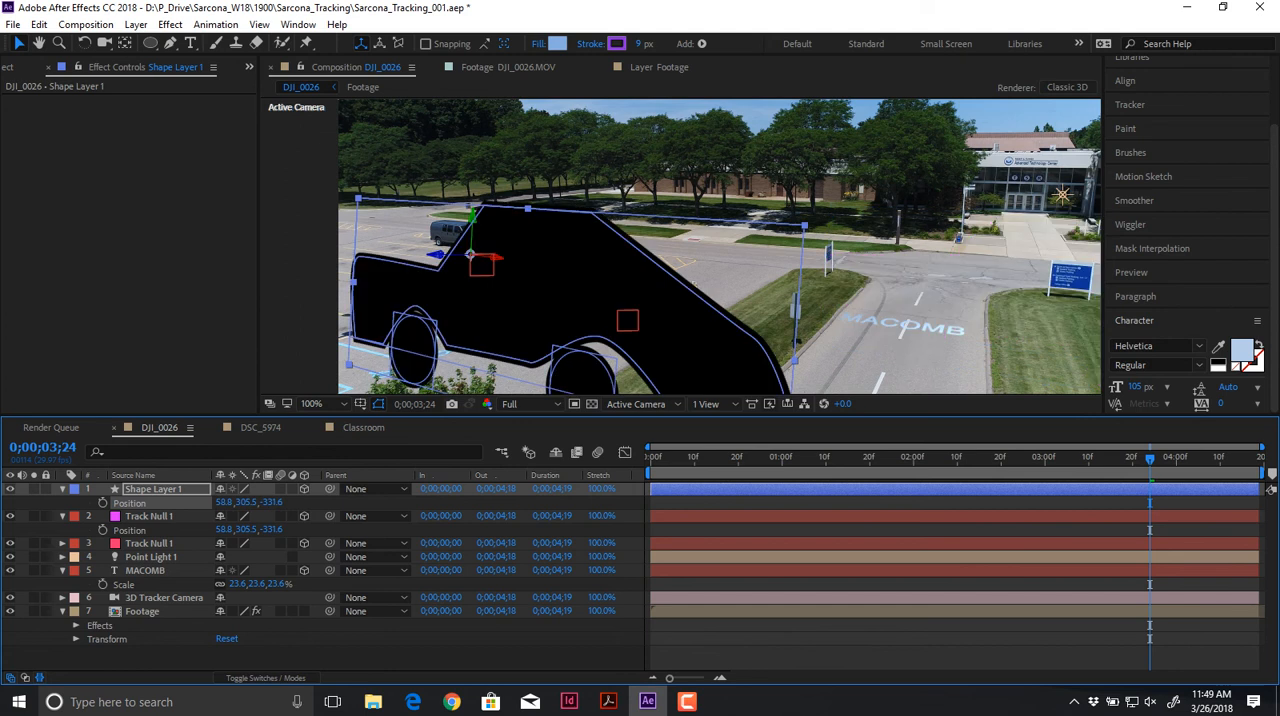
# Step: Scale the car shape layer to 16% so it fits among the parked cars
pyautogui.press('s')
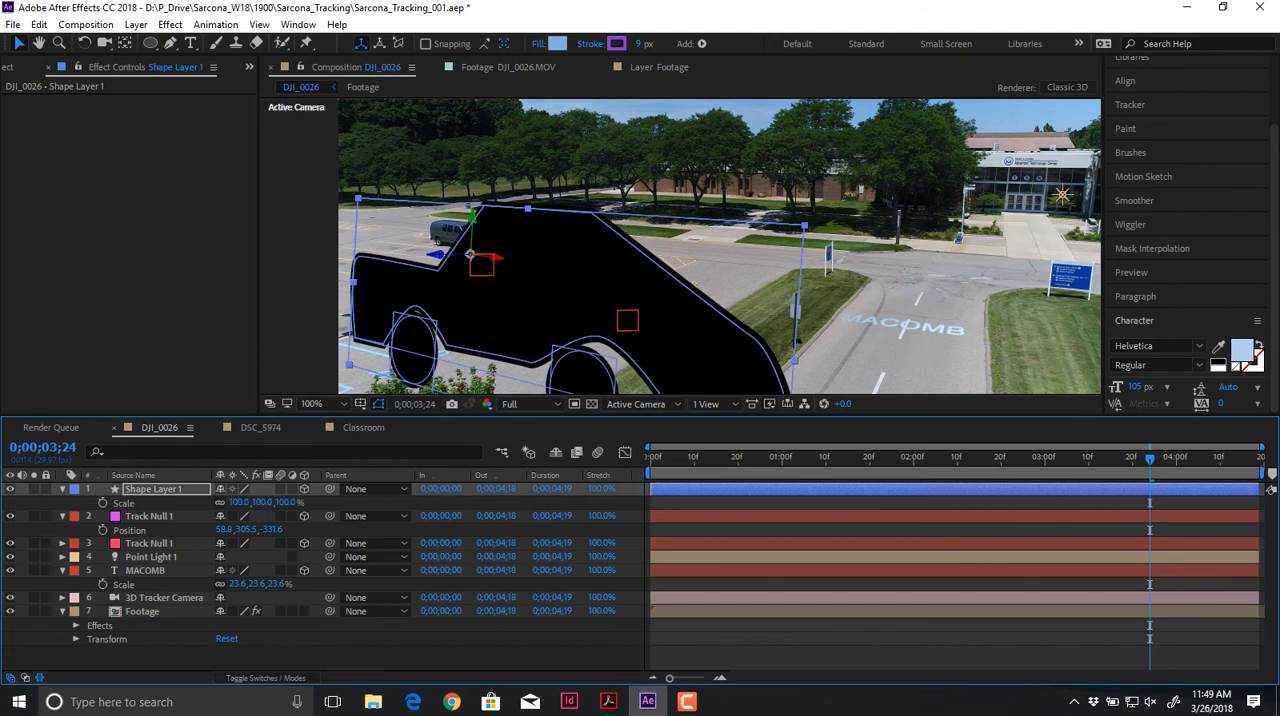
pyautogui.moveTo(262, 503); pyautogui.dragTo(206, 503)
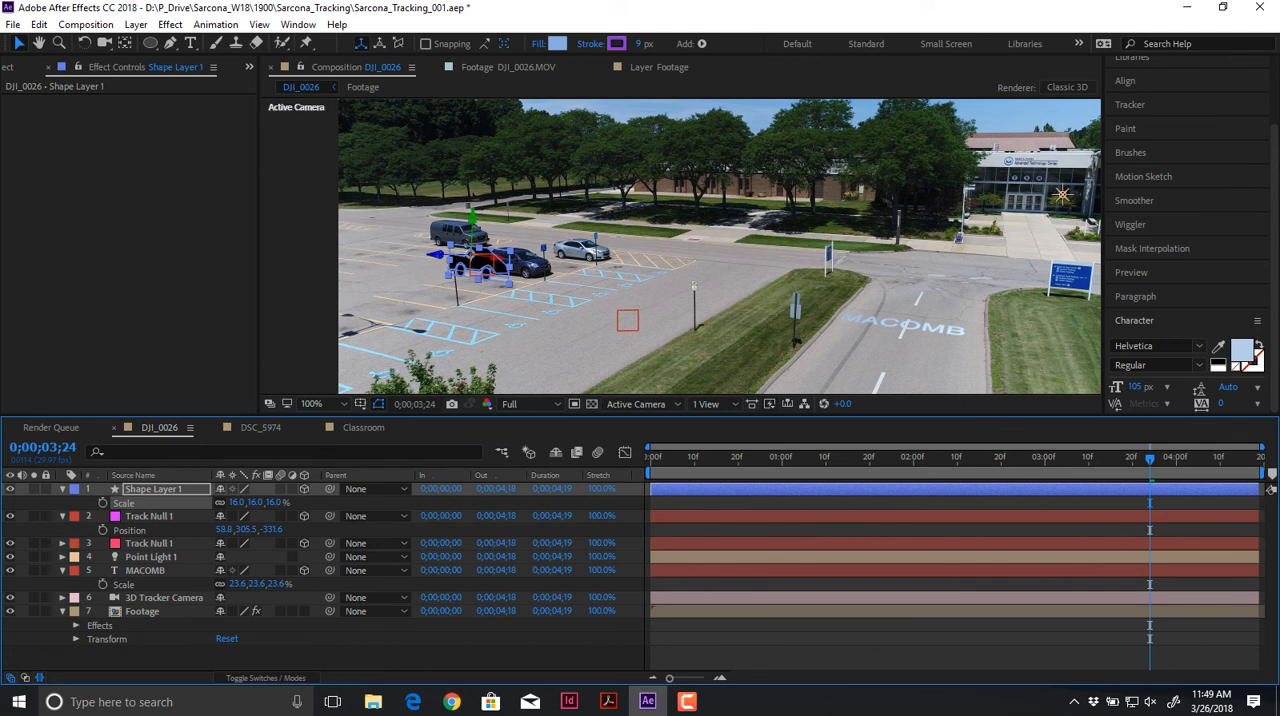
pyautogui.click(142, 611)
pyautogui.scroll(4, 728, 334)
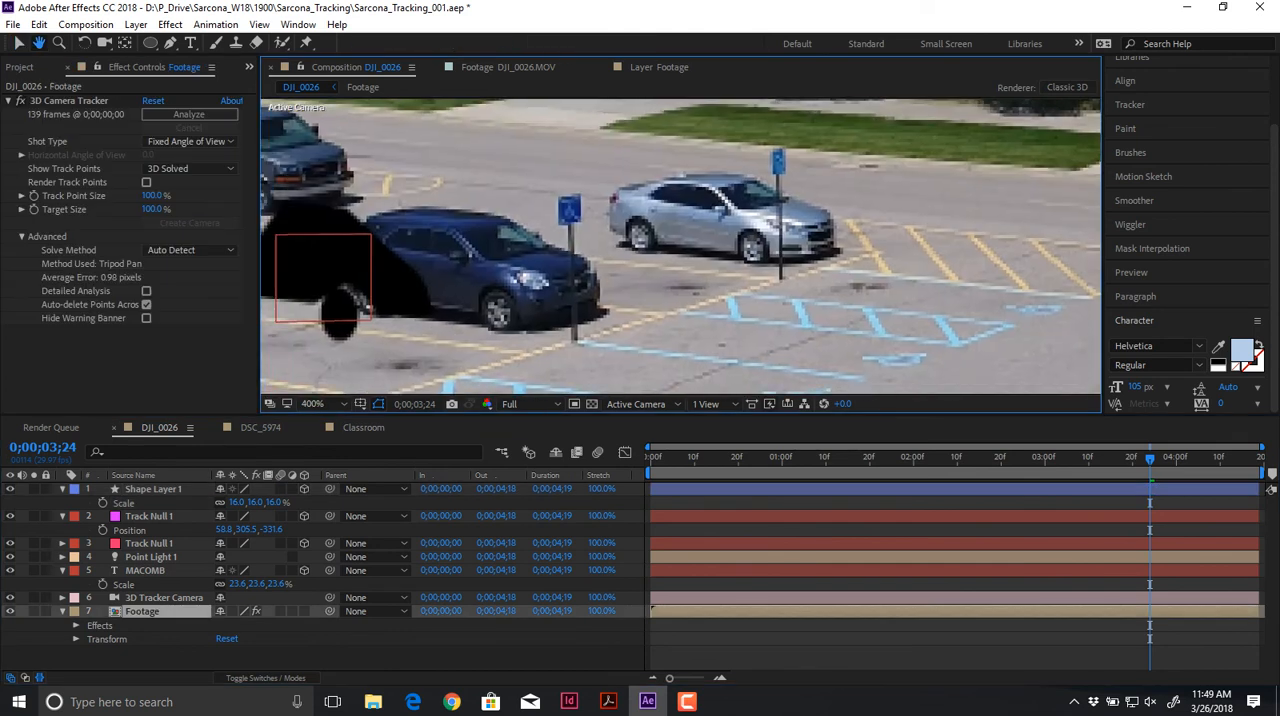
pyautogui.scroll(-2, 680, 248)
pyautogui.scroll(-4, 983, 224)
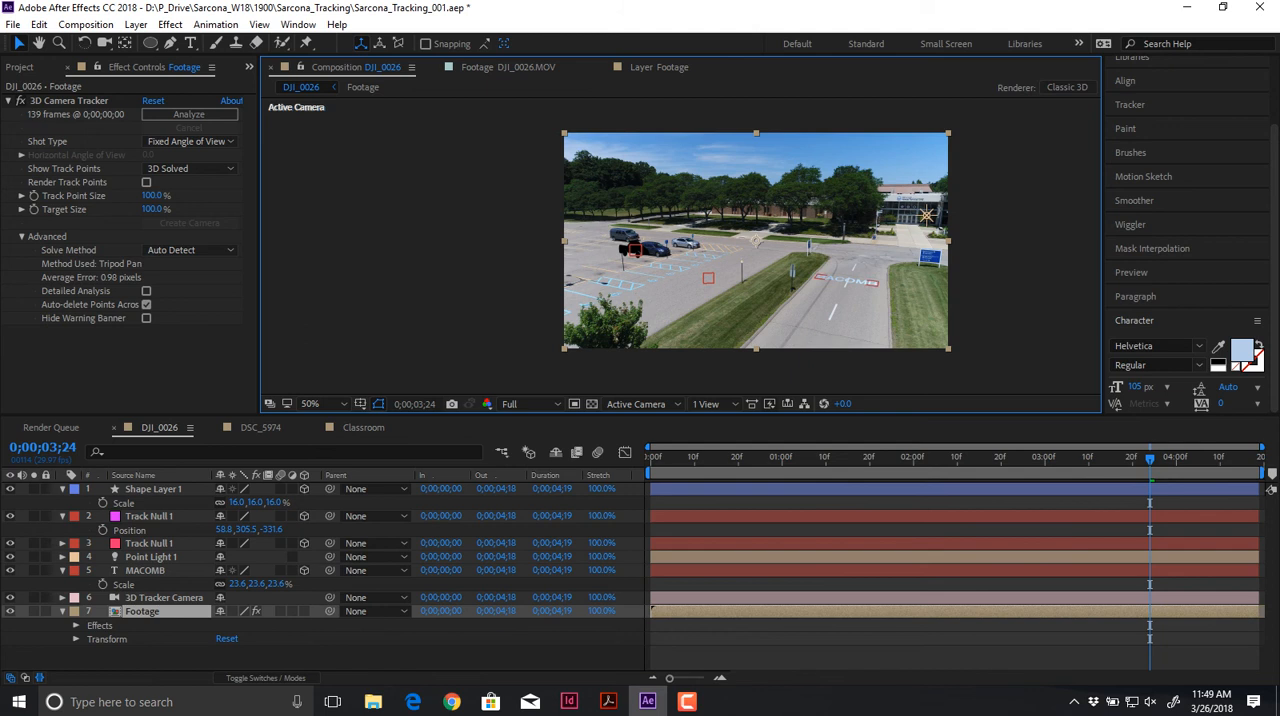
# Step: Move the point light from the building to the trees above the parking lot and set its falloff to None
pyautogui.click(151, 557)
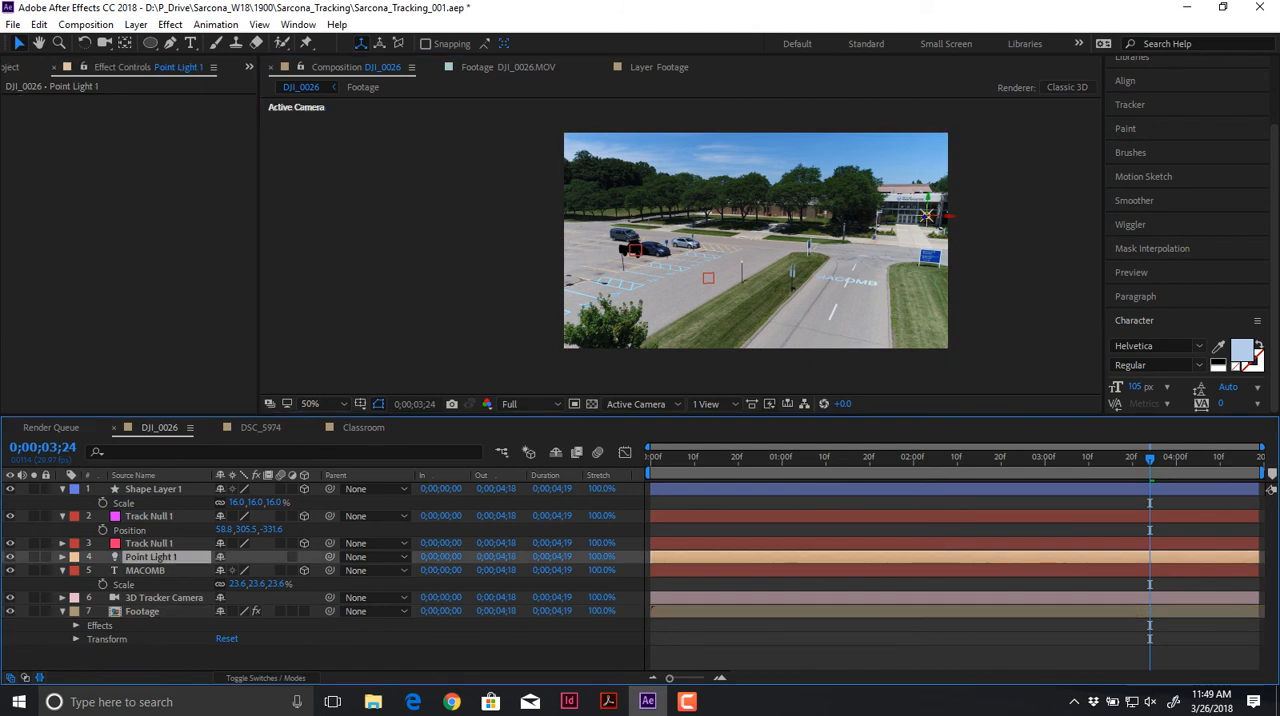
pyautogui.moveTo(927, 216); pyautogui.dragTo(720, 213)
pyautogui.doubleClick(150, 556)
pyautogui.click(181, 203)
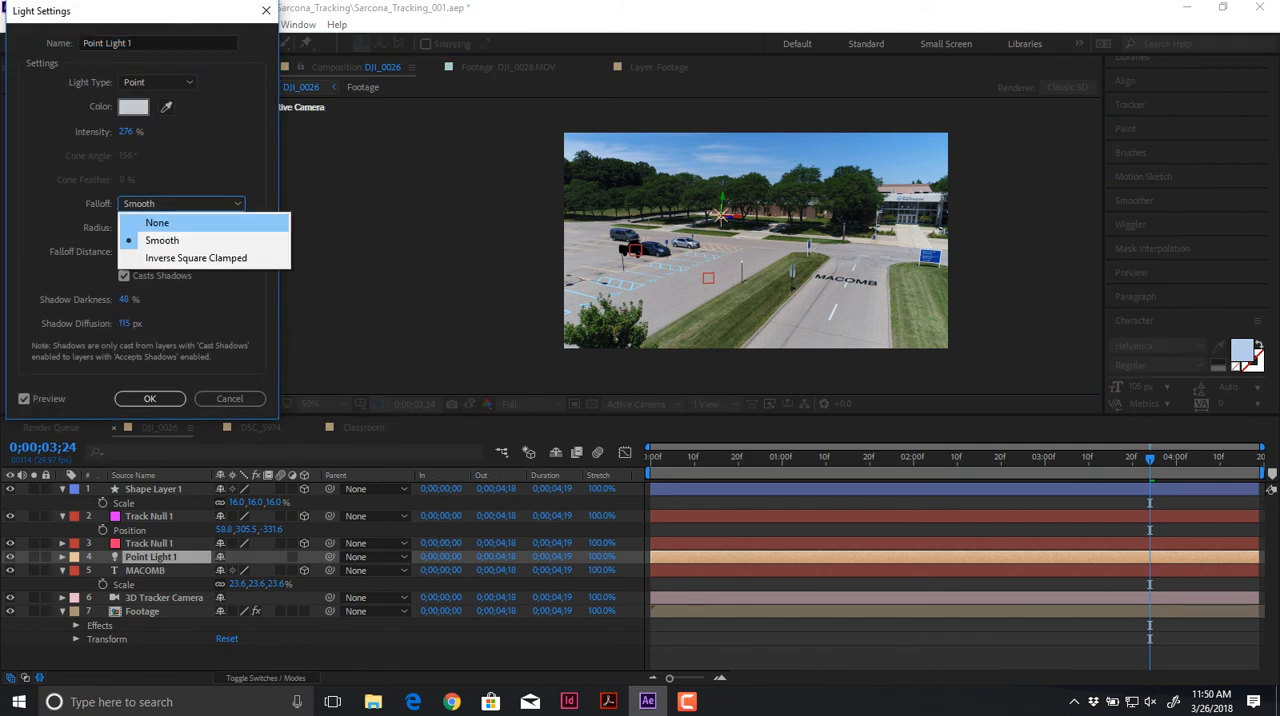
pyautogui.click(150, 220)
pyautogui.press('Return')
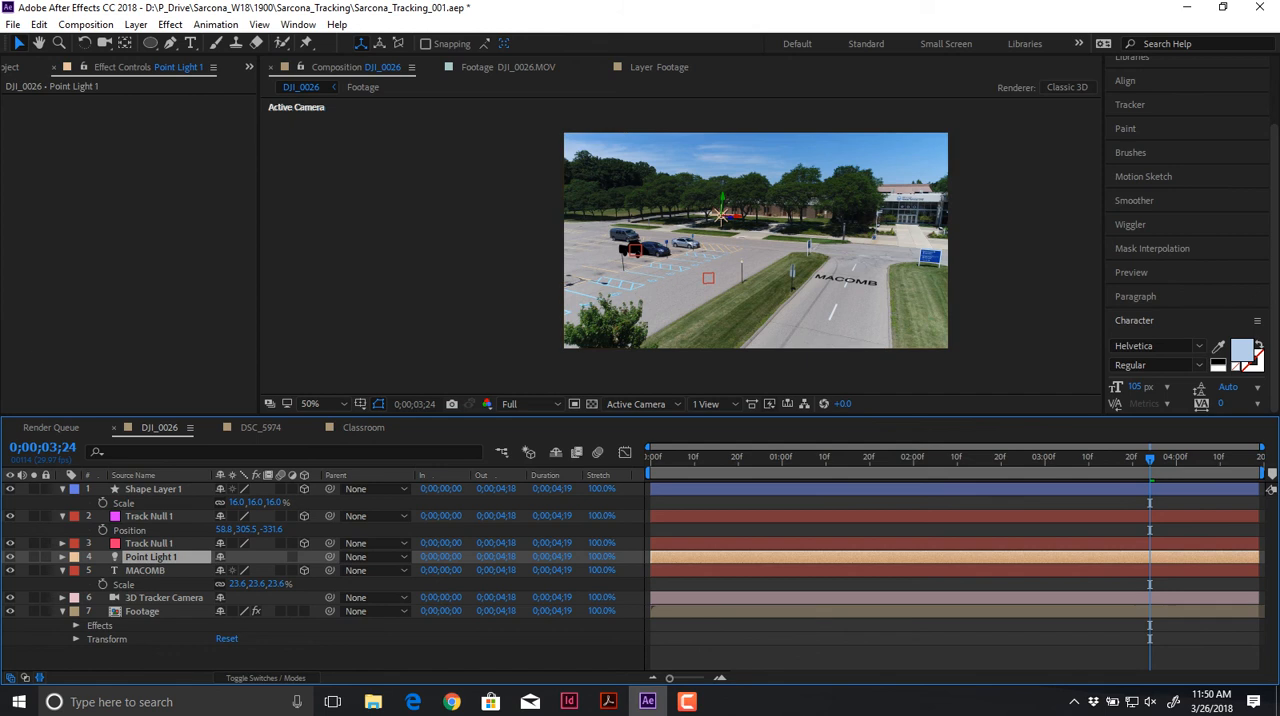
# Step: Try the point light in the trees above the parked cars and on the lot pavement in front of them
pyautogui.scroll(2, 680, 246)
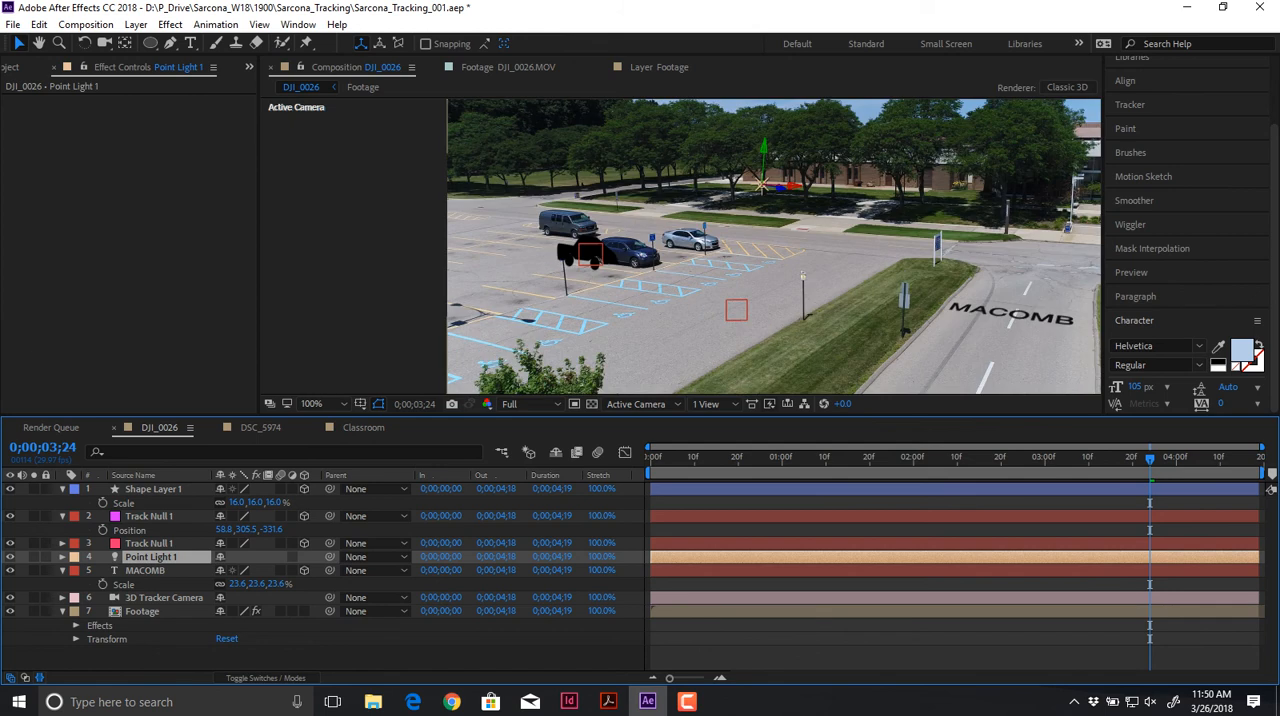
pyautogui.moveTo(762, 185); pyautogui.dragTo(551, 148)
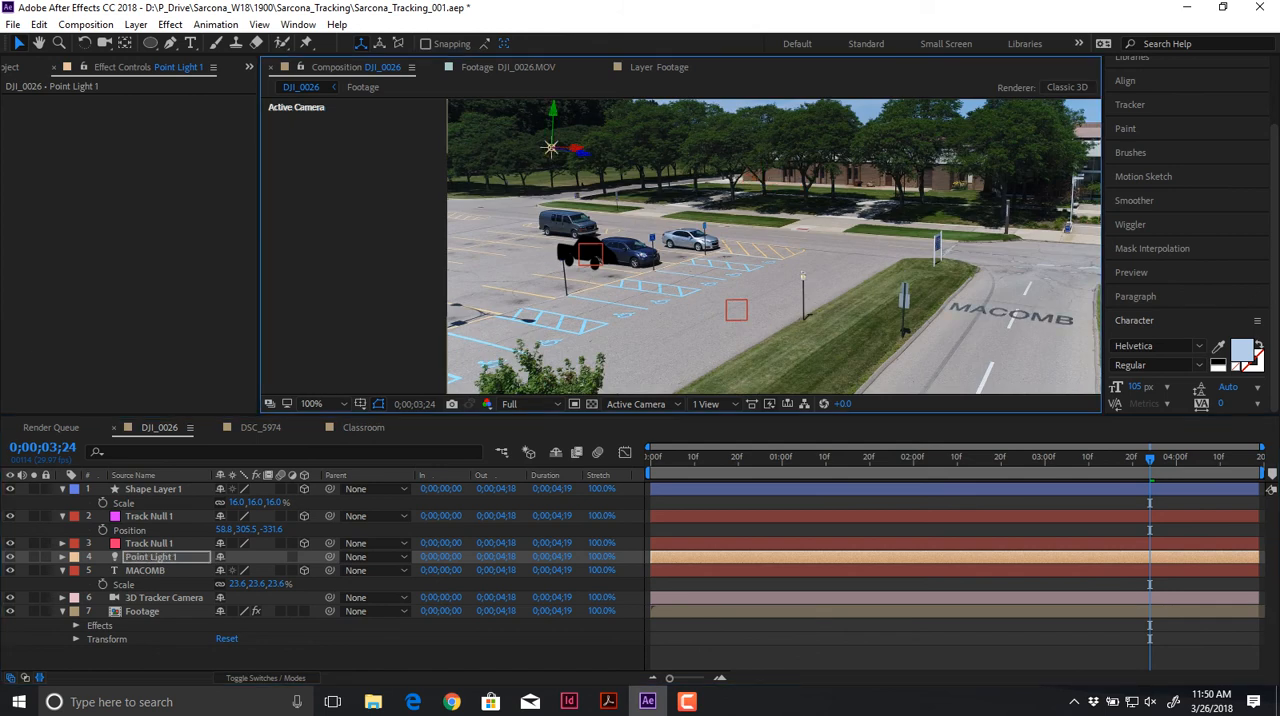
pyautogui.click(830, 237)
pyautogui.moveTo(830, 237)
pyautogui.mouseDown()
pyautogui.moveTo(830, 321)
pyautogui.moveTo(830, 237)
pyautogui.mouseUp()
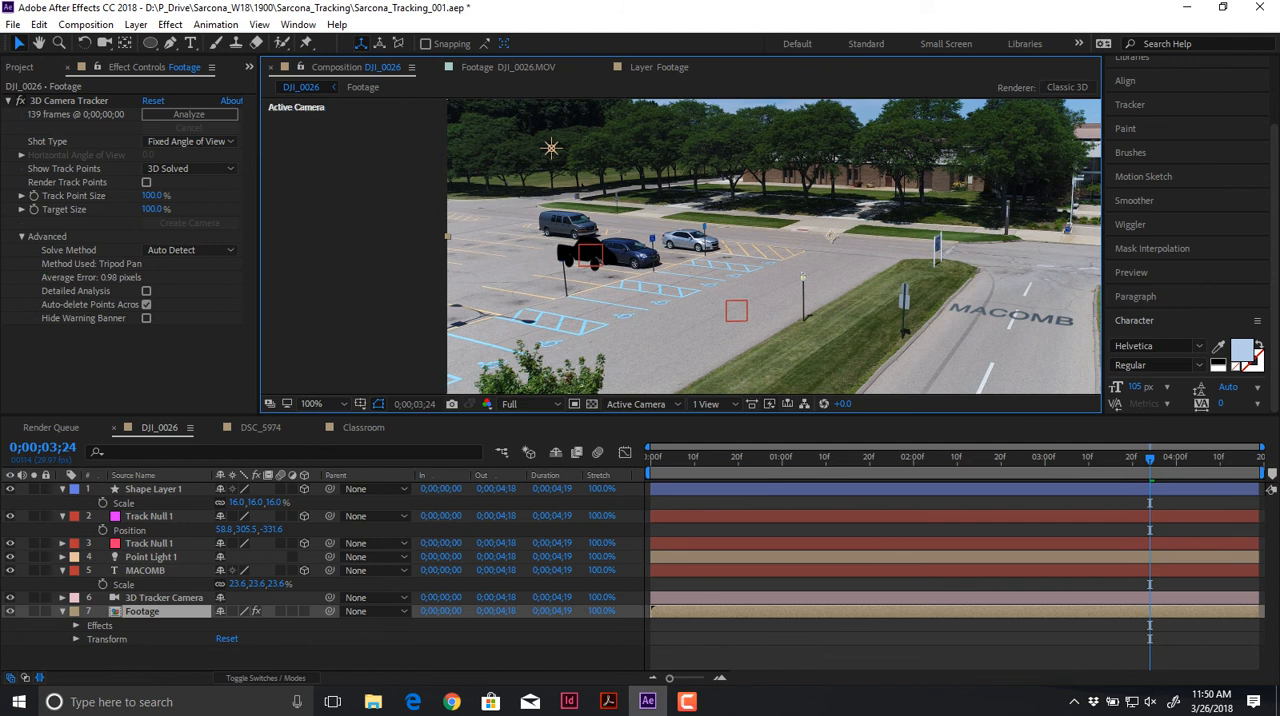
pyautogui.click(551, 148)
pyautogui.moveTo(551, 148); pyautogui.dragTo(542, 298)
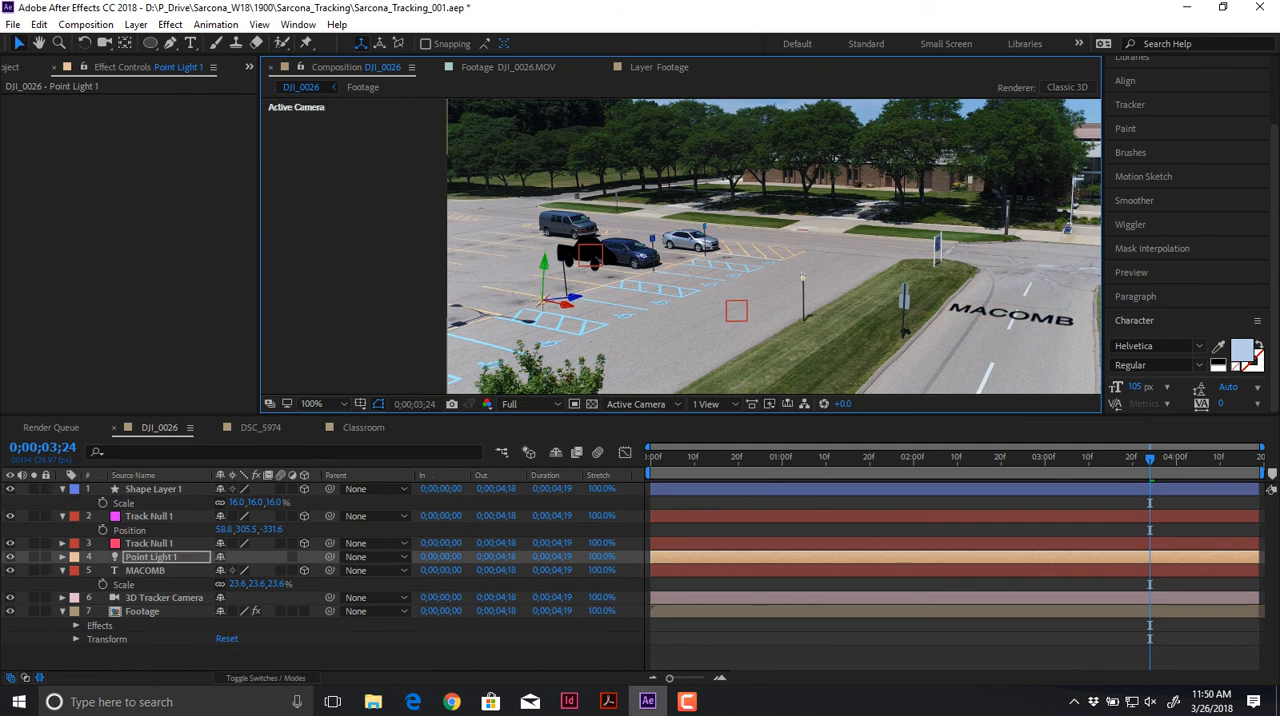
# Step: Paste the null's position onto the point light, then offset the light to 332.3, 274.7, -534.1 above the parked cars
pyautogui.press('p')
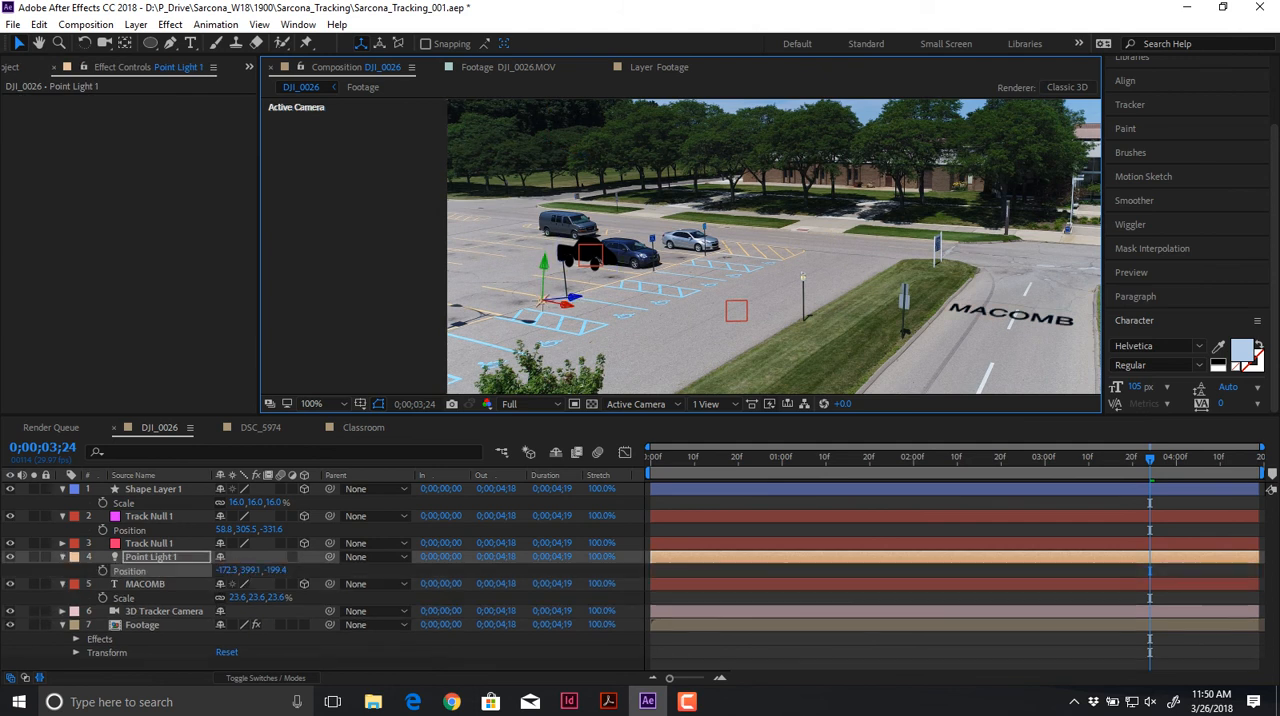
pyautogui.hotkey('ctrl', 'v')
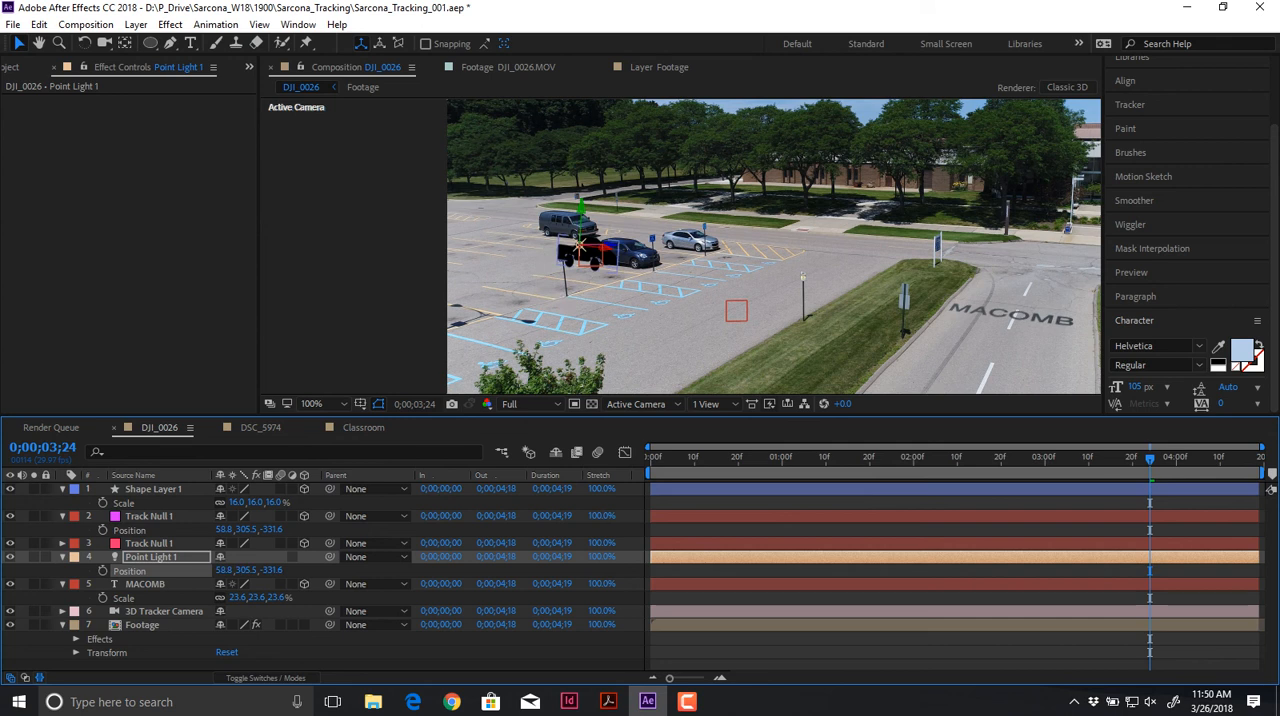
pyautogui.moveTo(613, 245); pyautogui.dragTo(621, 192)
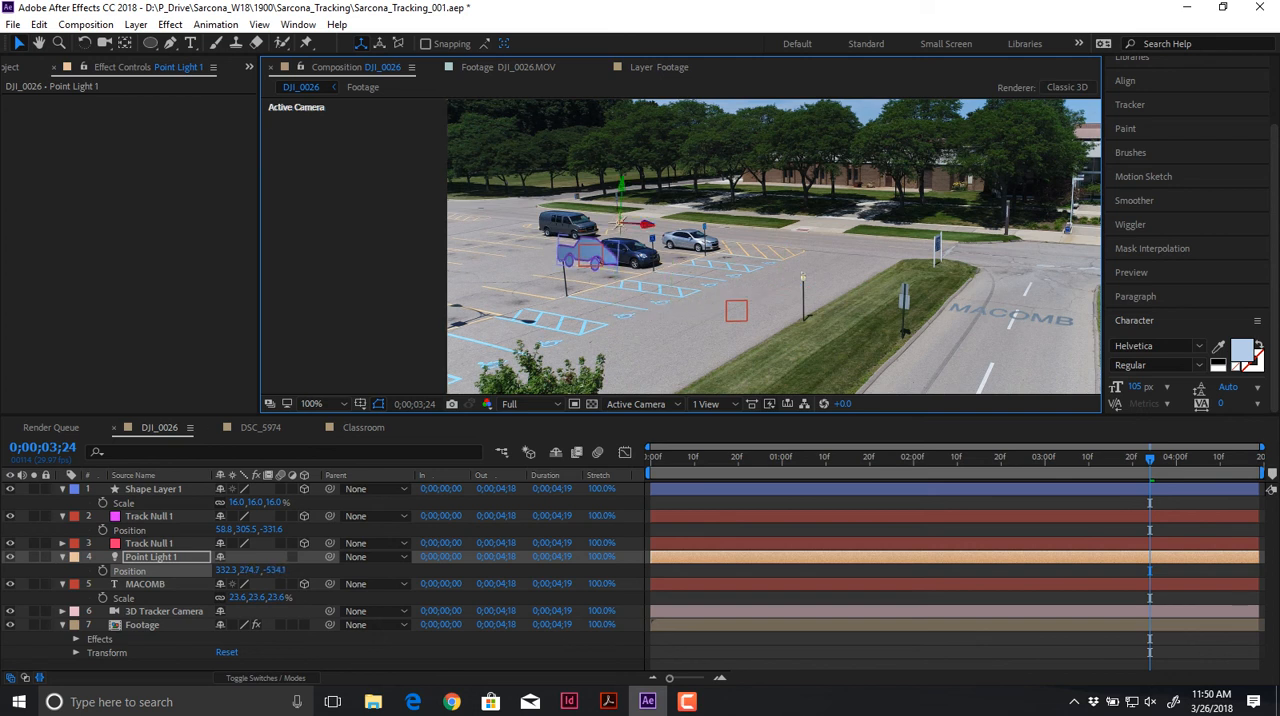
# Step: Set the car shape layer's X position to 93.8, then deselect it and scrub to 0;00;03;26 to check the tracking
pyautogui.click(592, 252)
pyautogui.scroll(1, 592, 252)
pyautogui.moveTo(592, 252); pyautogui.dragTo(598, 251)
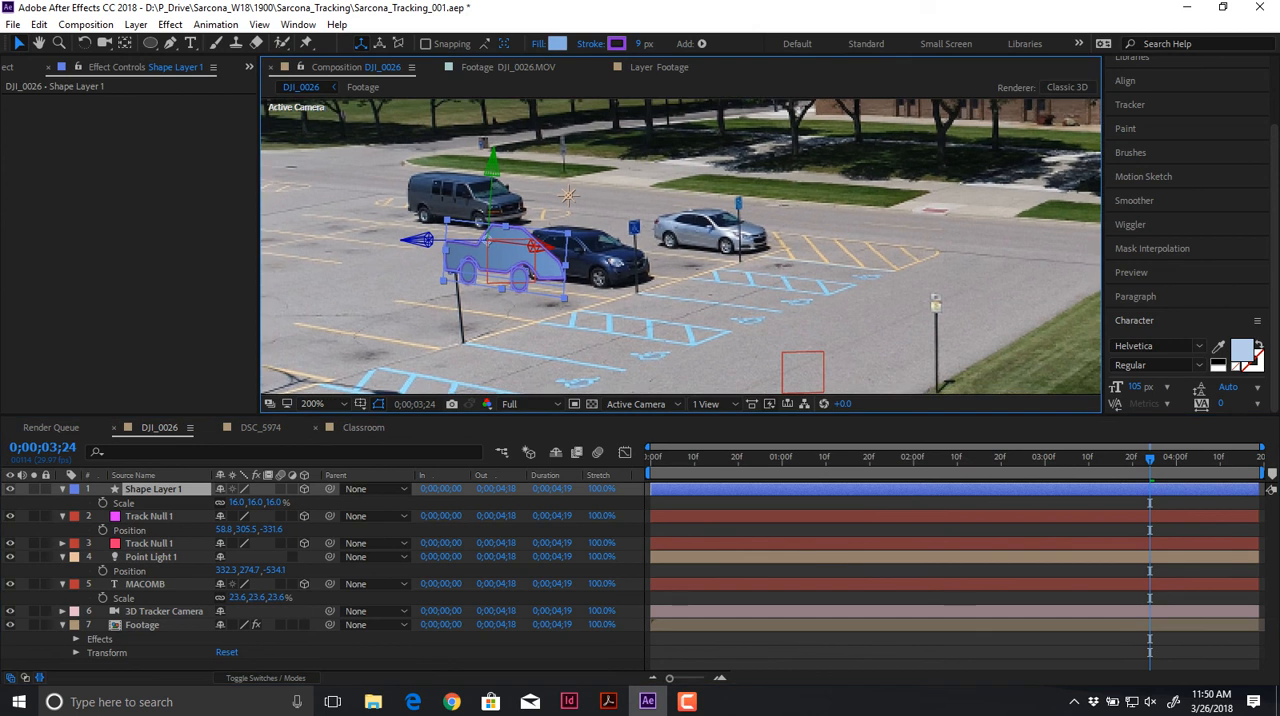
pyautogui.press('p')
pyautogui.moveTo(222, 503); pyautogui.dragTo(257, 503)
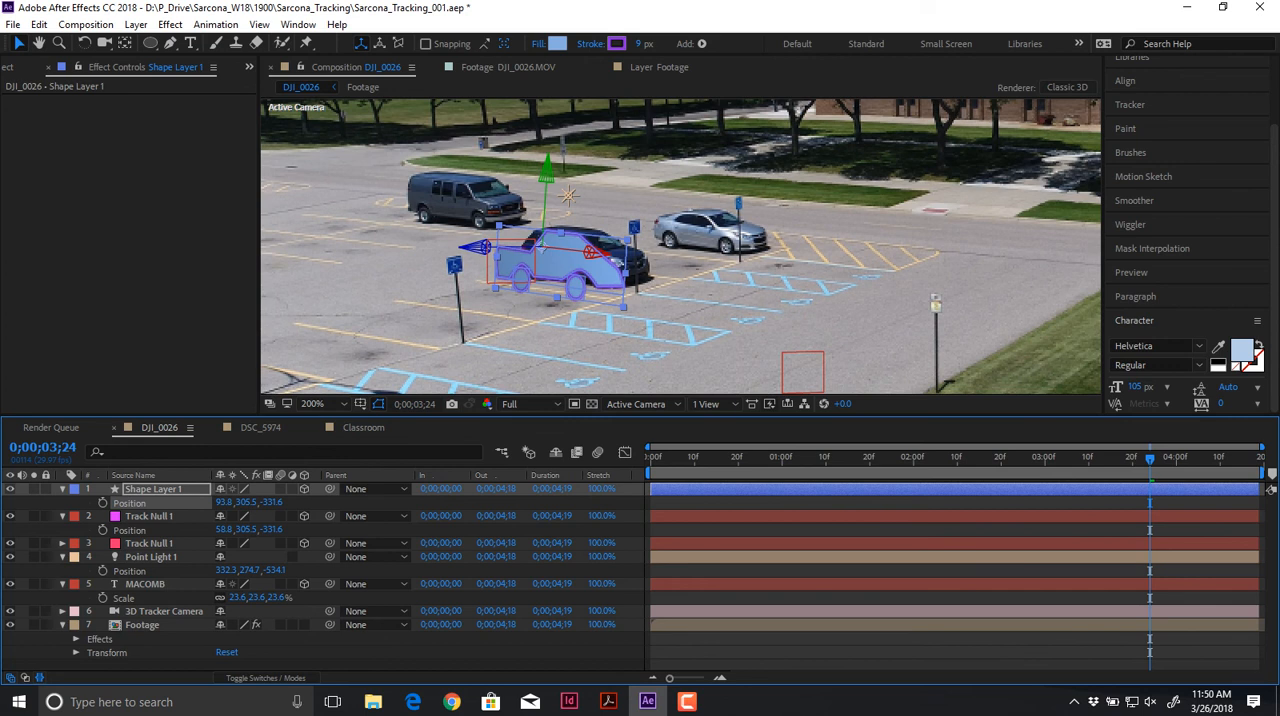
pyautogui.hotkey('ctrl', 'shift', 'a')
pyautogui.press(',')
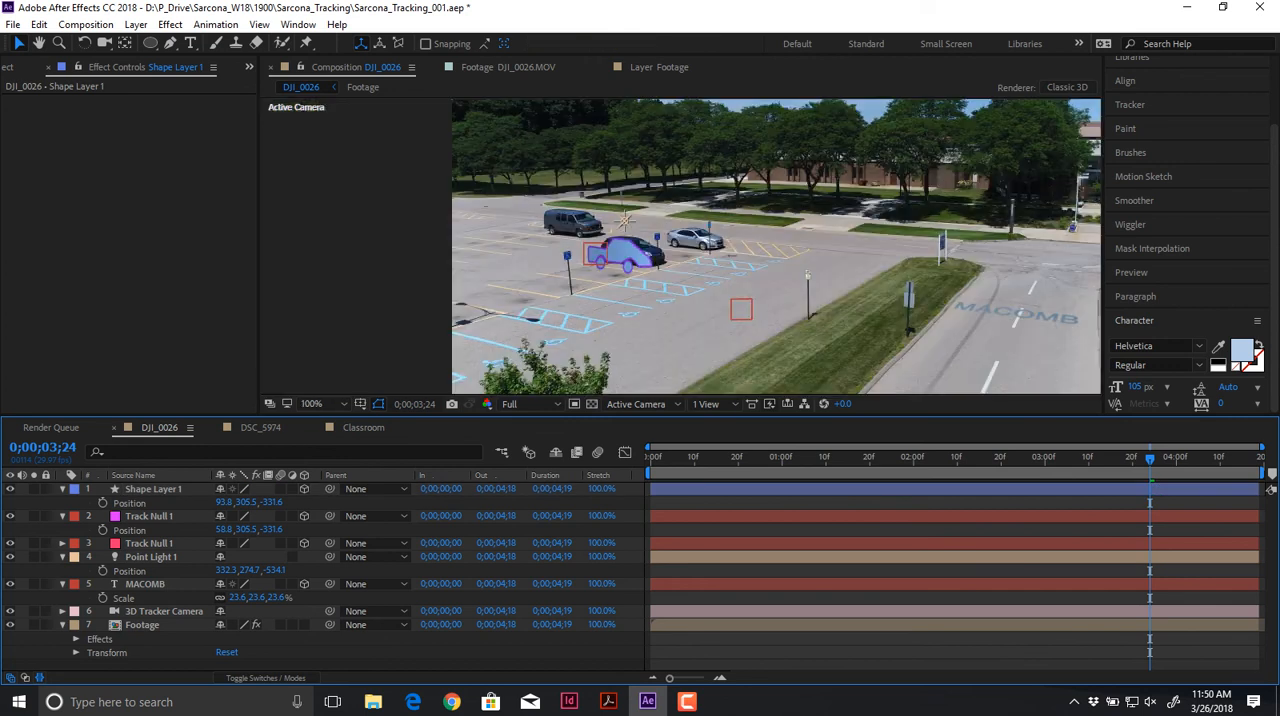
pyautogui.moveTo(1150, 458)
pyautogui.mouseDown()
pyautogui.moveTo(800, 458)
pyautogui.moveTo(1243, 458)
pyautogui.moveTo(1005, 458)
pyautogui.moveTo(1158, 458)
pyautogui.mouseUp()
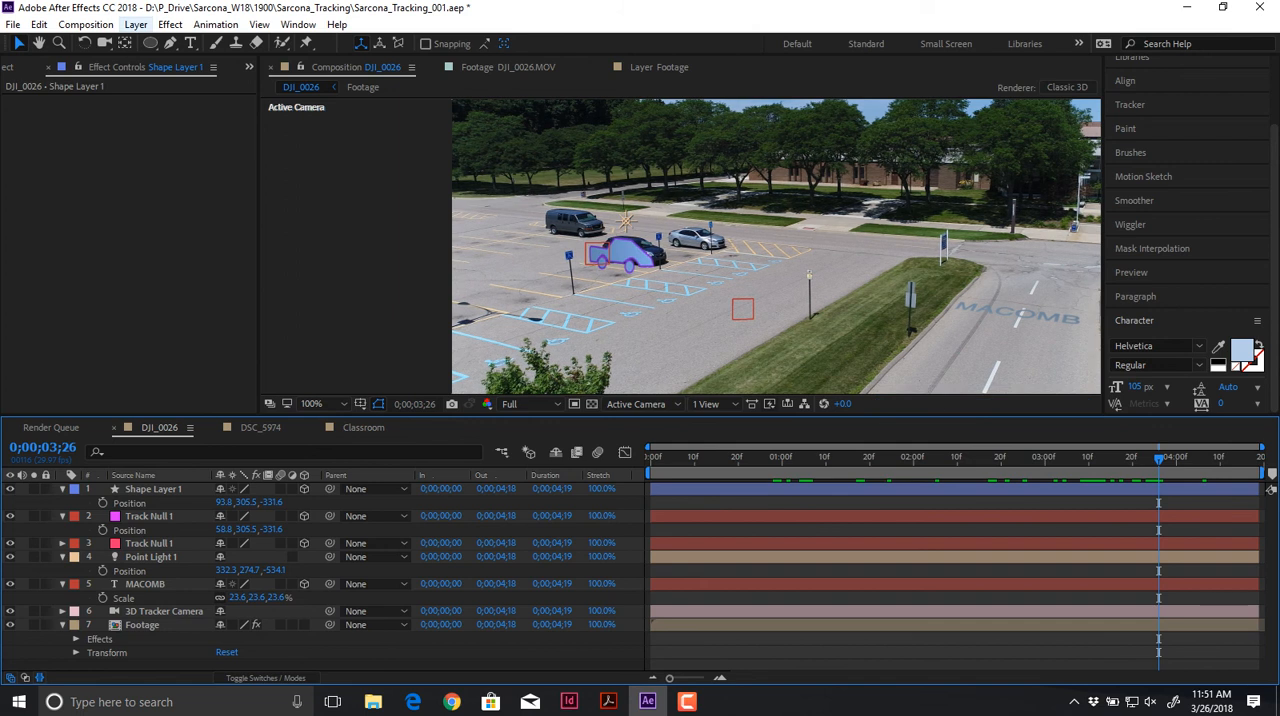
# Step: Create a full-frame solid layer and pre-compose it as a new composition named Interface
pyautogui.click(135, 24)
pyautogui.moveTo(140, 43)
pyautogui.click(326, 61)
pyautogui.press('Return')
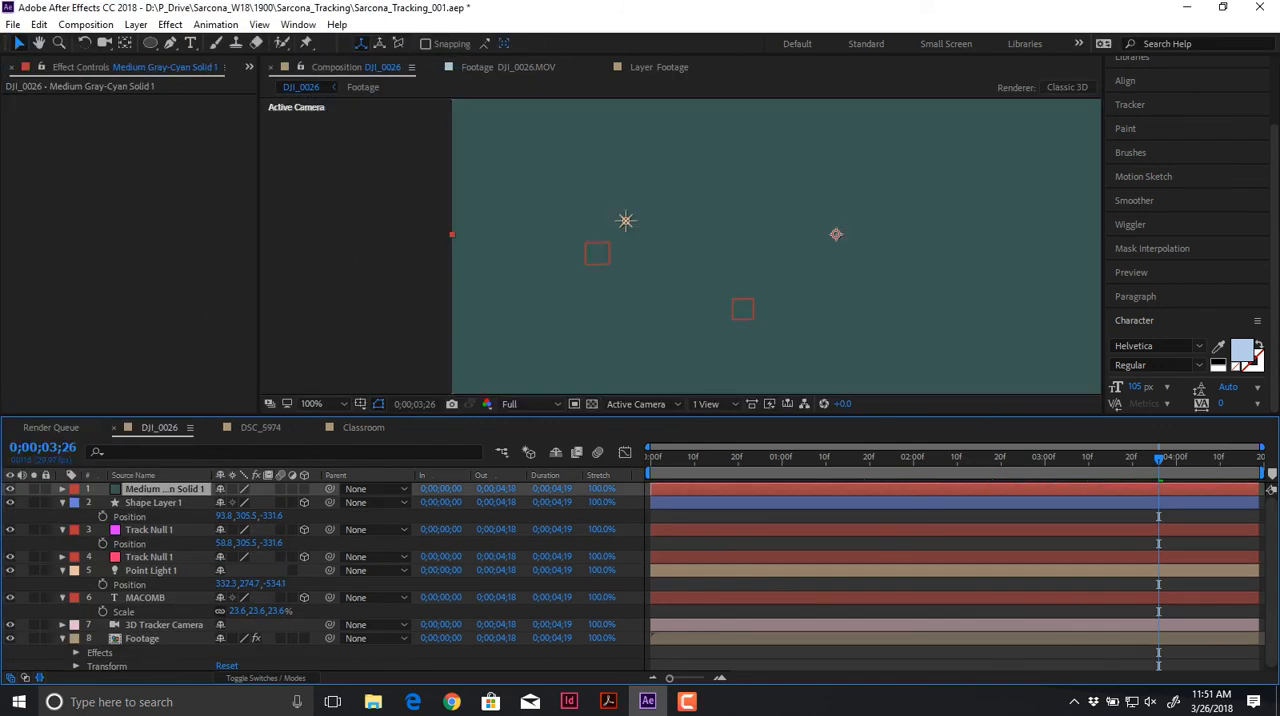
pyautogui.hotkey('ctrl', 'shift', 'c')
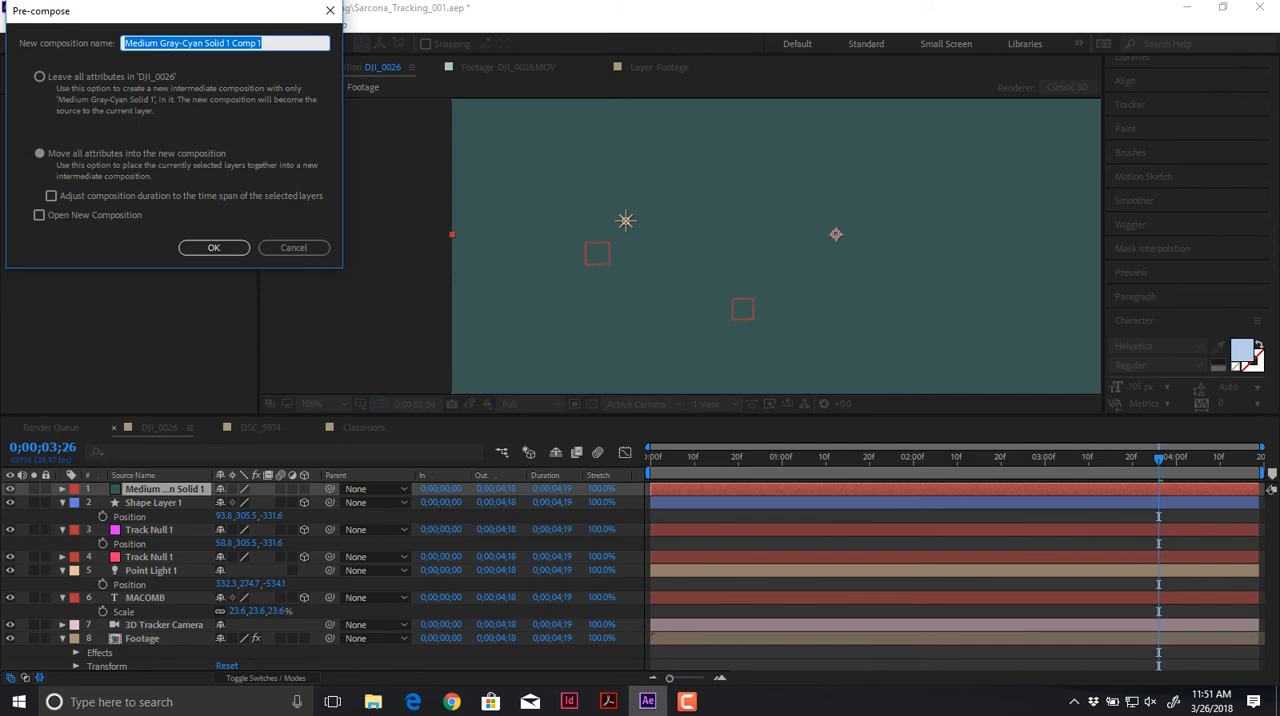
pyautogui.write('Interface')
pyautogui.press('Return')
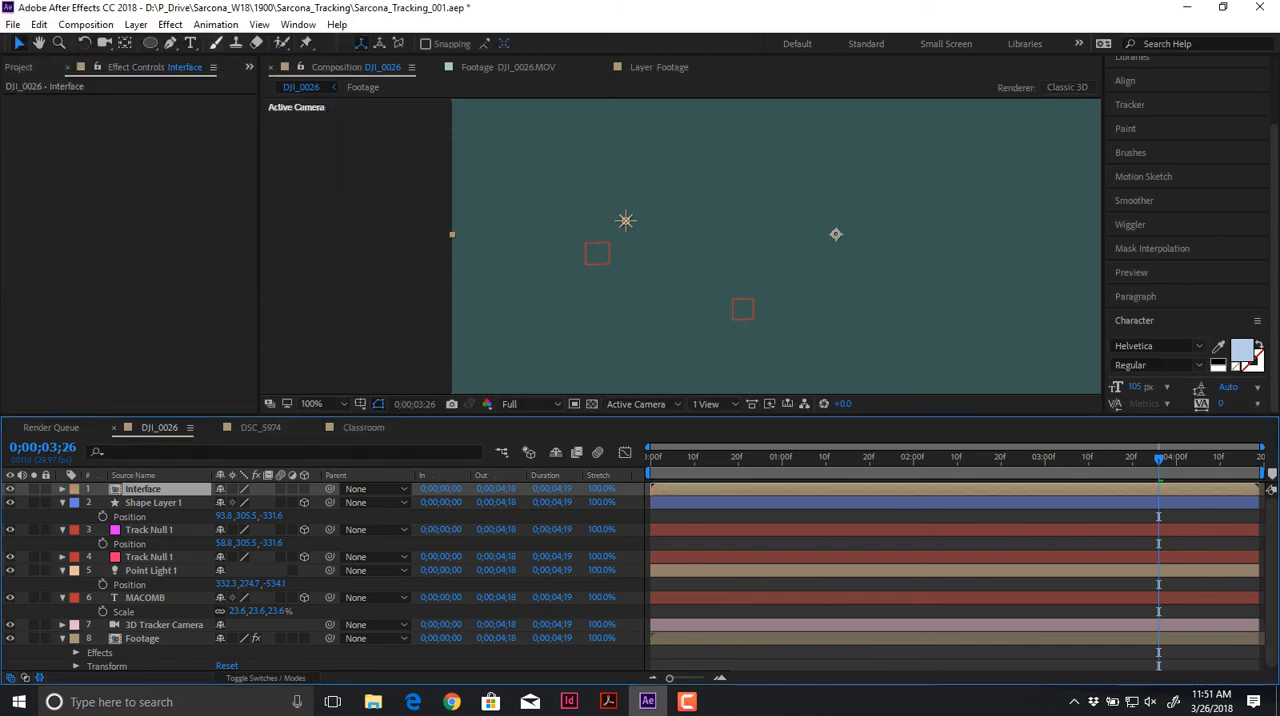
# Step: Try drawing four circular masks of different sizes directly on the Interface layer, then undo them
pyautogui.click(150, 43)
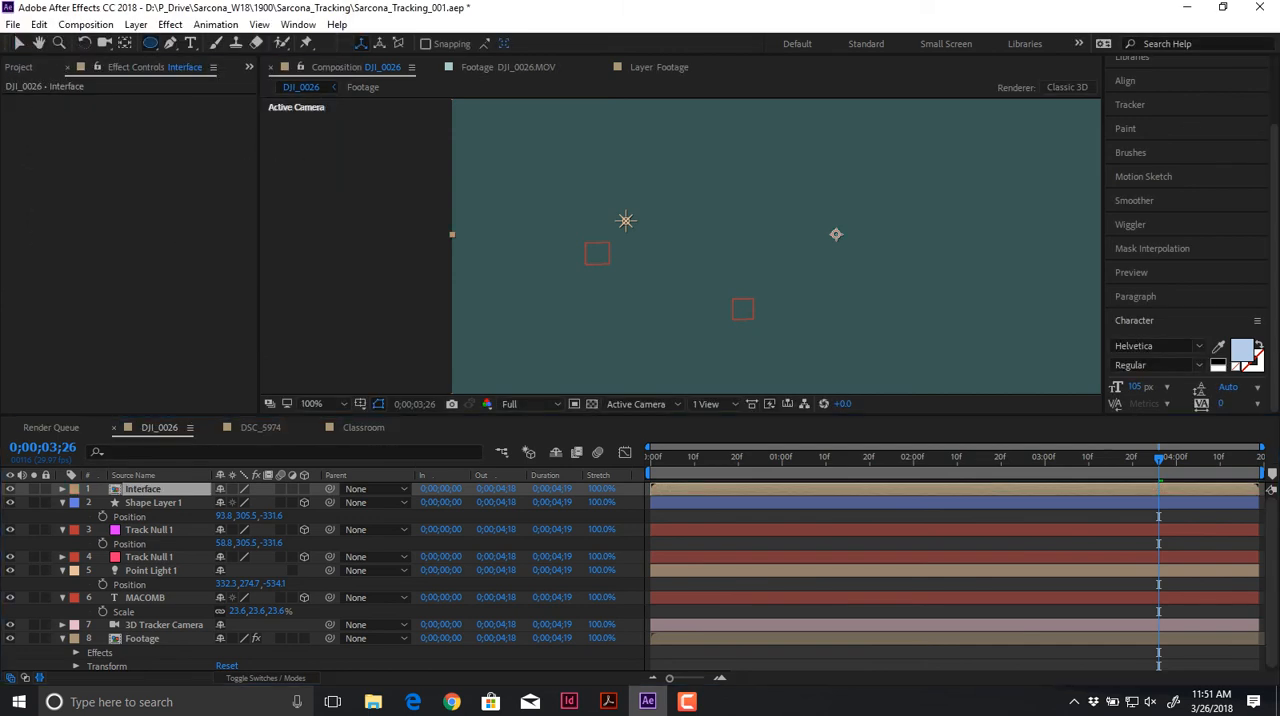
pyautogui.moveTo(568, 191); pyautogui.dragTo(662, 285)
pyautogui.moveTo(882, 176); pyautogui.dragTo(962, 254)
pyautogui.moveTo(778, 284); pyautogui.dragTo(884, 390)
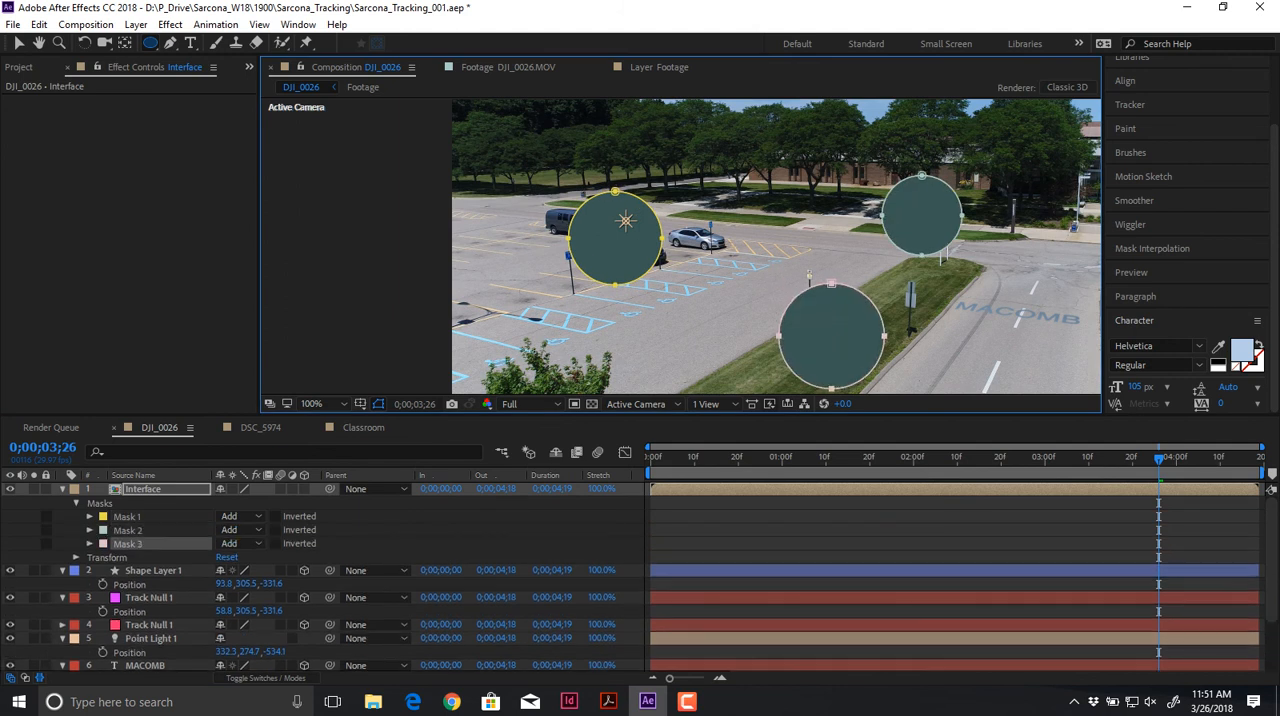
pyautogui.moveTo(636, 268); pyautogui.dragTo(691, 322)
pyautogui.press('v')
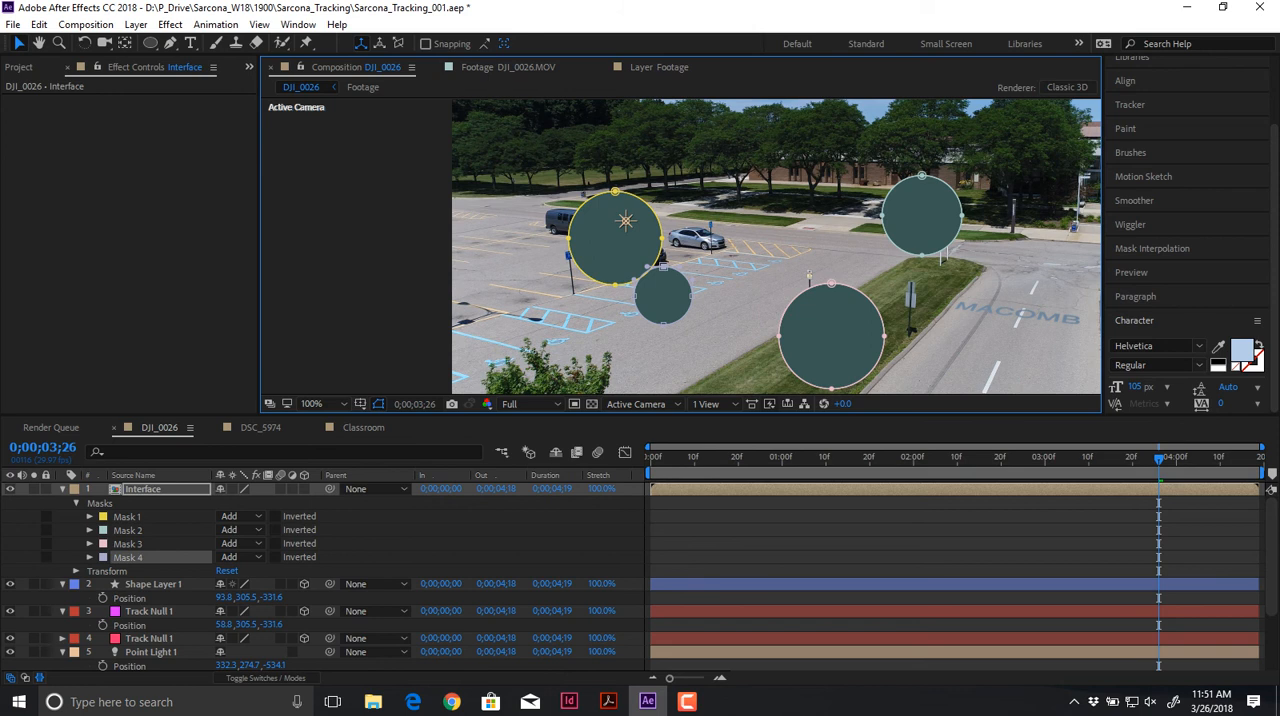
pyautogui.hotkey('ctrl', 'z')
pyautogui.hotkey('ctrl', 'z')
pyautogui.hotkey('ctrl', 'z')
pyautogui.hotkey('ctrl', 'z')
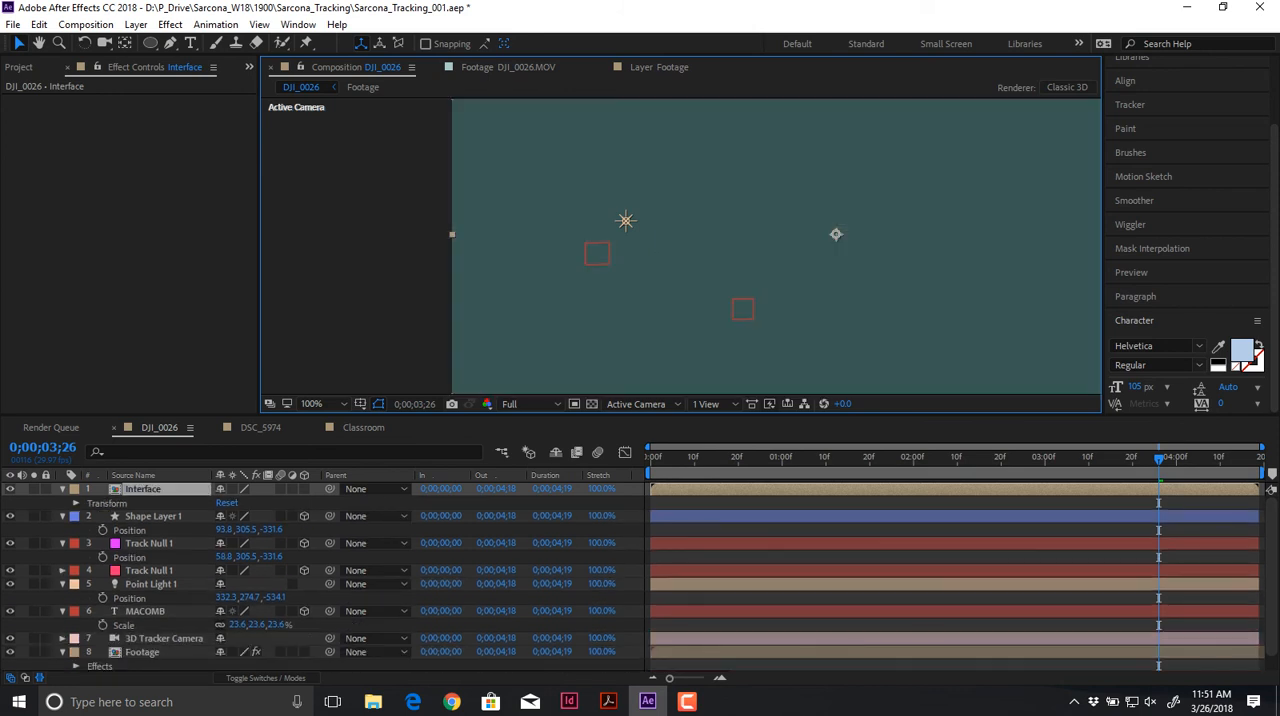
# Step: Open the Interface composition and draw seven ellipses of various sizes across the solid on one shape layer
pyautogui.doubleClick(143, 489)
pyautogui.press(',')
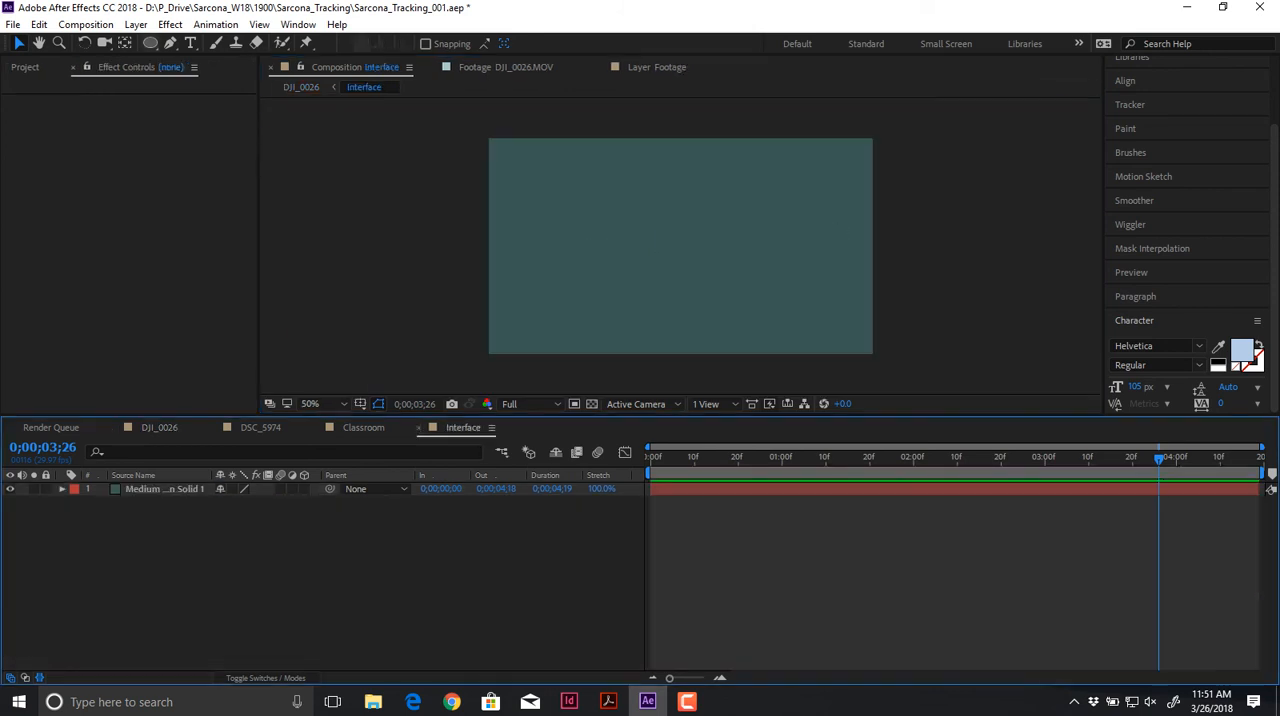
pyautogui.press('q')
pyautogui.moveTo(530, 170); pyautogui.dragTo(612, 250)
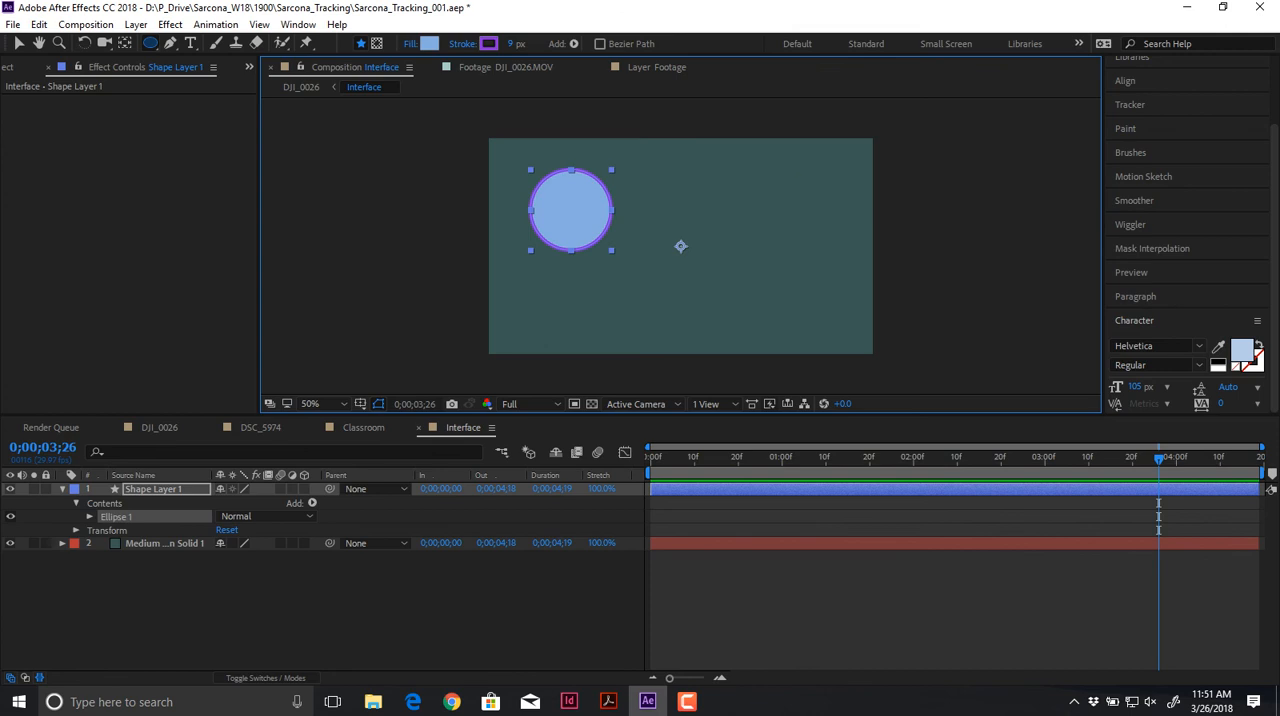
pyautogui.moveTo(769, 178); pyautogui.dragTo(811, 228)
pyautogui.moveTo(686, 258); pyautogui.dragTo(742, 327)
pyautogui.moveTo(557, 334); pyautogui.dragTo(598, 342)
pyautogui.moveTo(685, 180)
pyautogui.mouseDown()
pyautogui.moveTo(711, 226)
pyautogui.moveTo(718, 164)
pyautogui.mouseUp()
pyautogui.moveTo(769, 261); pyautogui.dragTo(850, 316)
pyautogui.moveTo(565, 270); pyautogui.dragTo(626, 318)
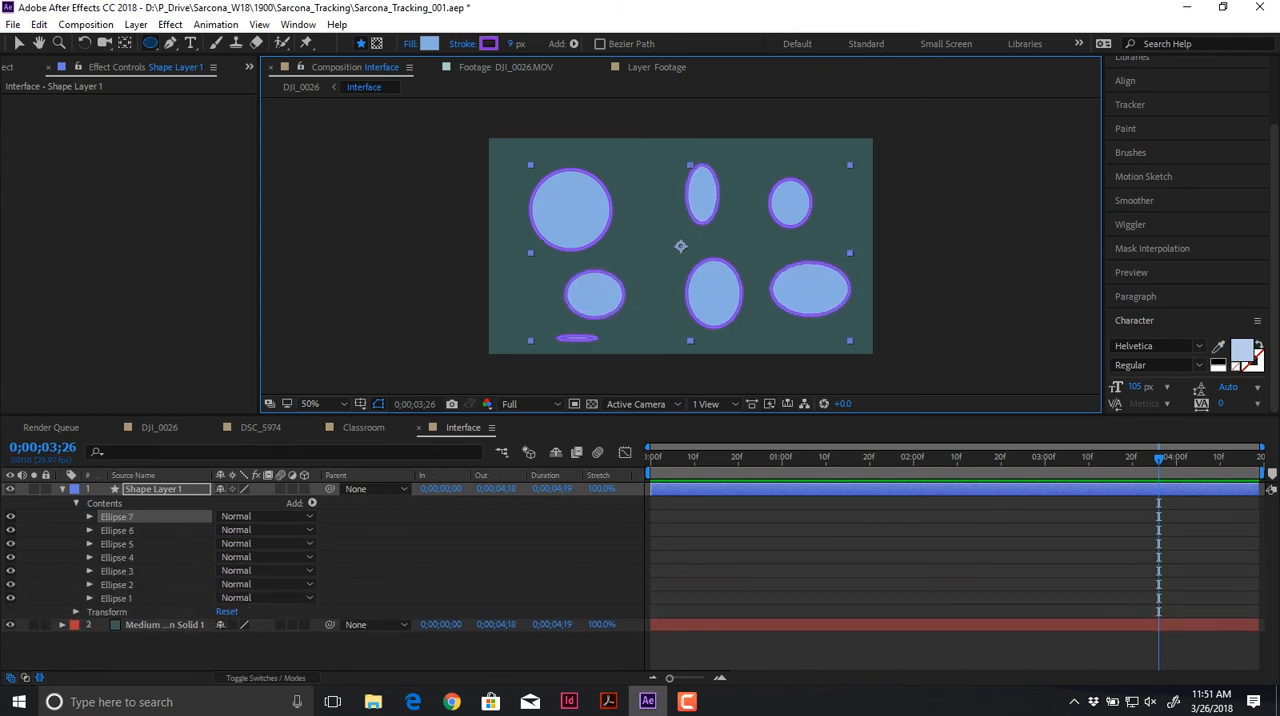
# Step: Return to the DJI_0026 composition and make the Interface layer a 3D layer
pyautogui.click(159, 428)
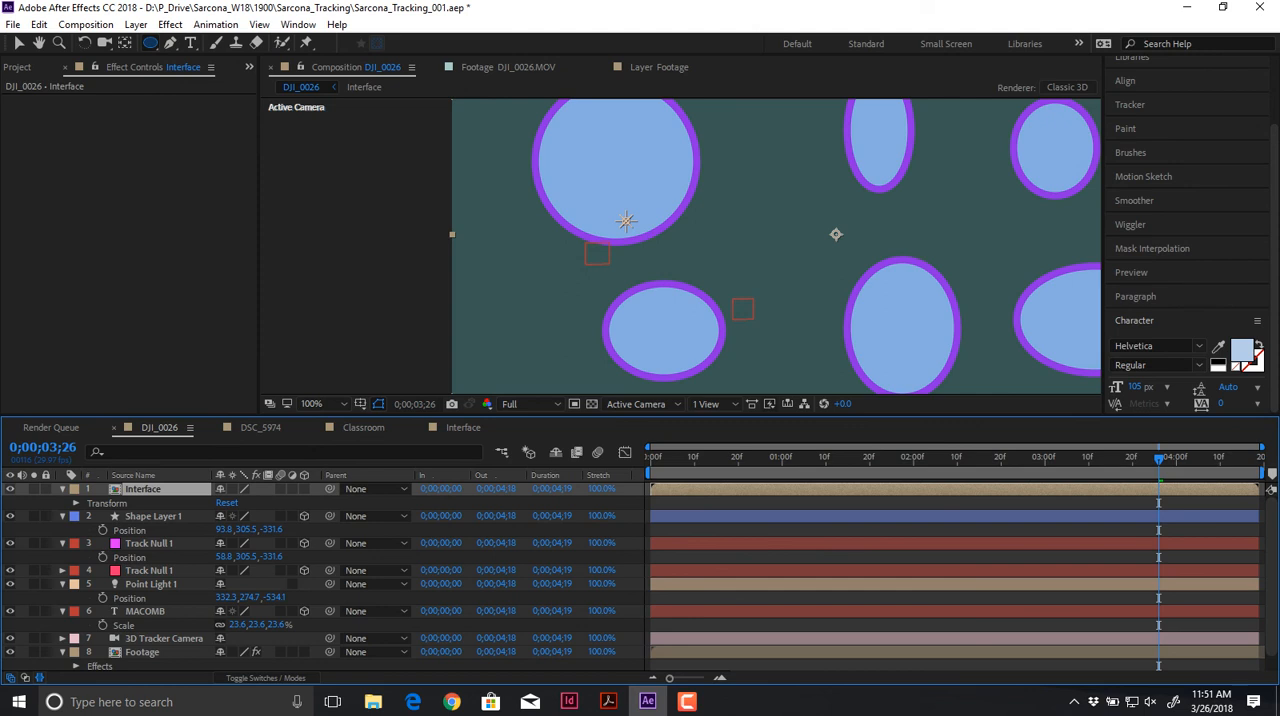
pyautogui.click(304, 489)
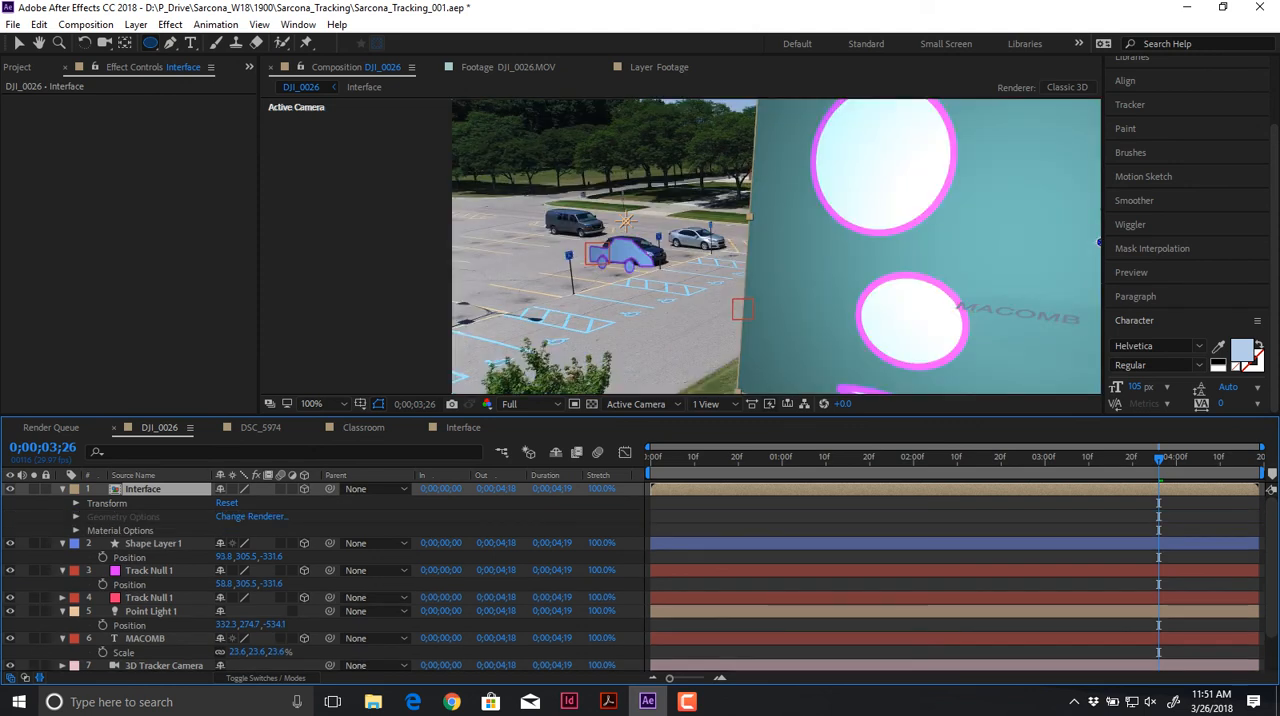
pyautogui.press('v')
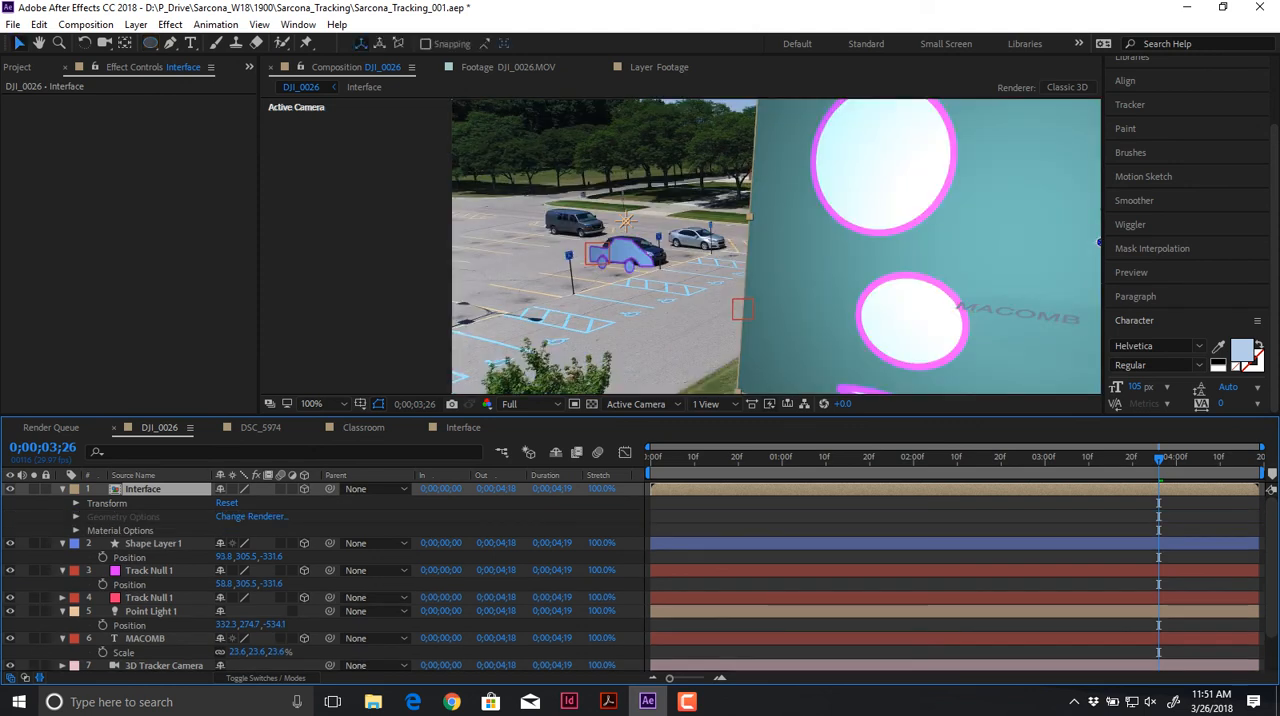
# Step: Copy the position of the track null beside the grass strip in the parking lot onto the Interface layer
pyautogui.click(742, 309)
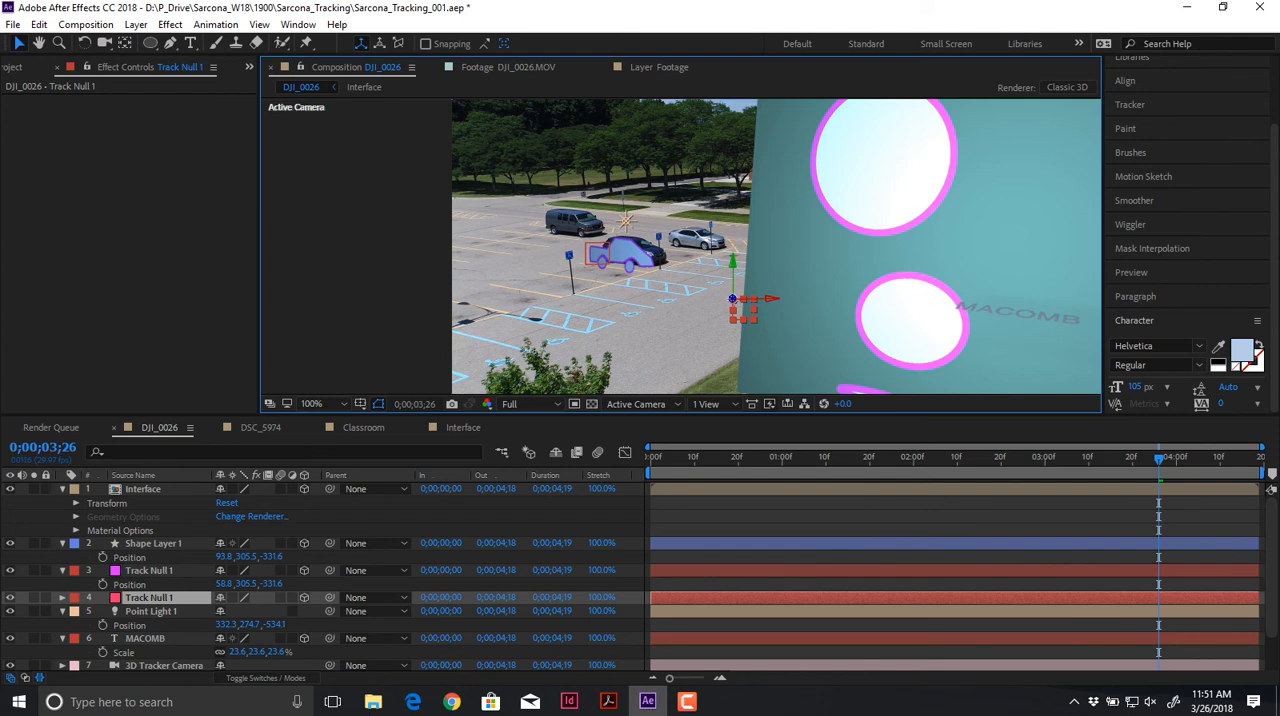
pyautogui.press('p')
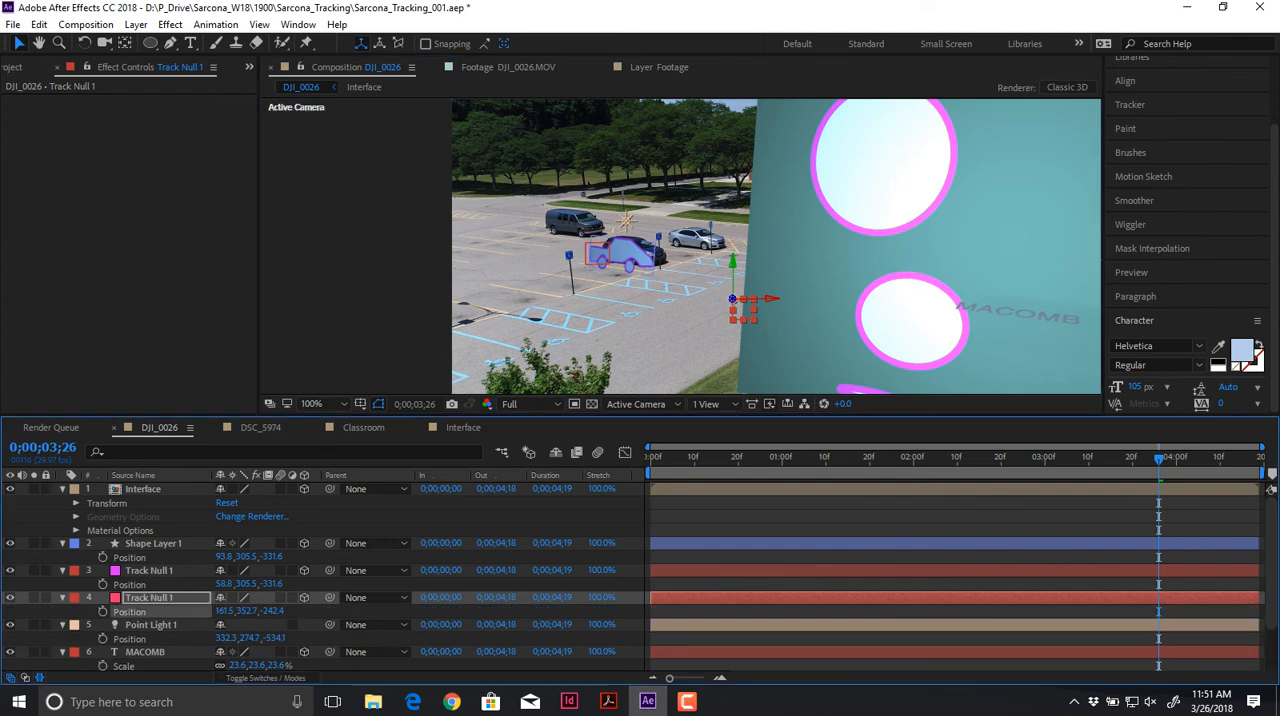
pyautogui.click(153, 543)
pyautogui.click(143, 489)
pyautogui.press('p')
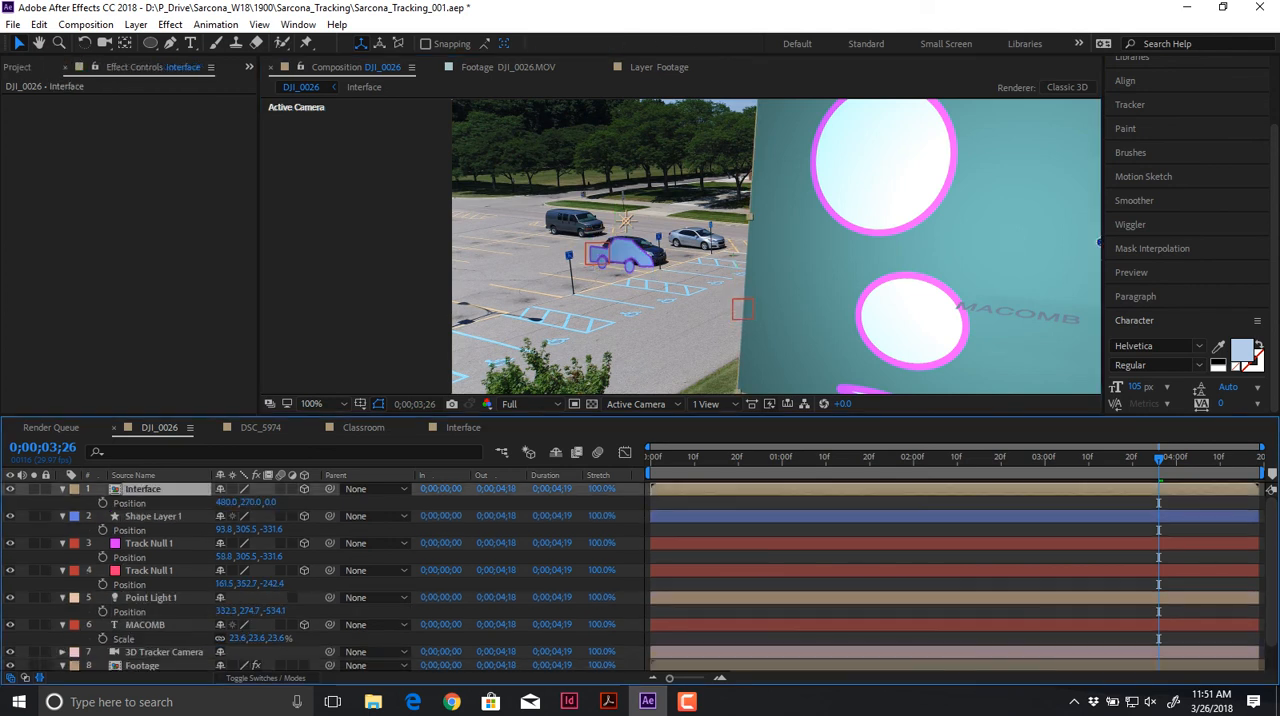
pyautogui.click(130, 503)
pyautogui.hotkey('ctrl', 'v')
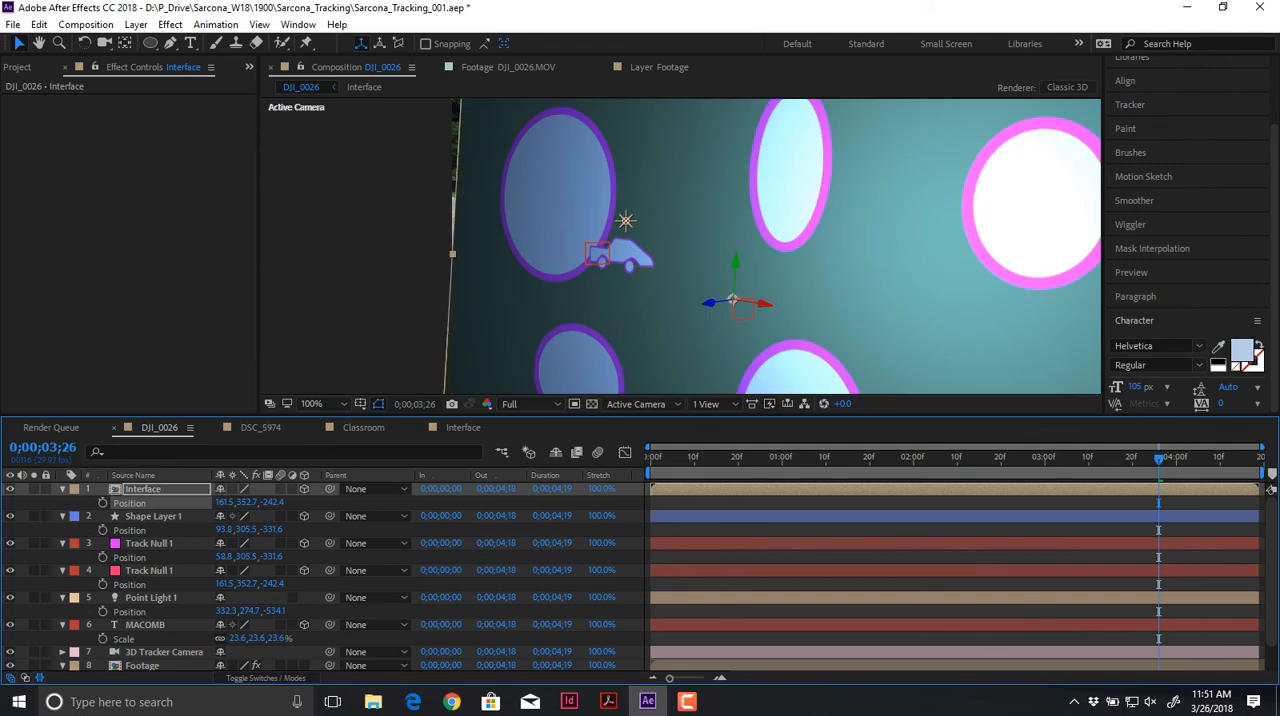
# Step: Scale the Interface layer down to a small patch and set its X rotation to -75° so it lies on the parking lot
pyautogui.press('s')
pyautogui.moveTo(262, 502); pyautogui.dragTo(191, 516)
pyautogui.press('r')
pyautogui.hotkey('ctrl', 'z')
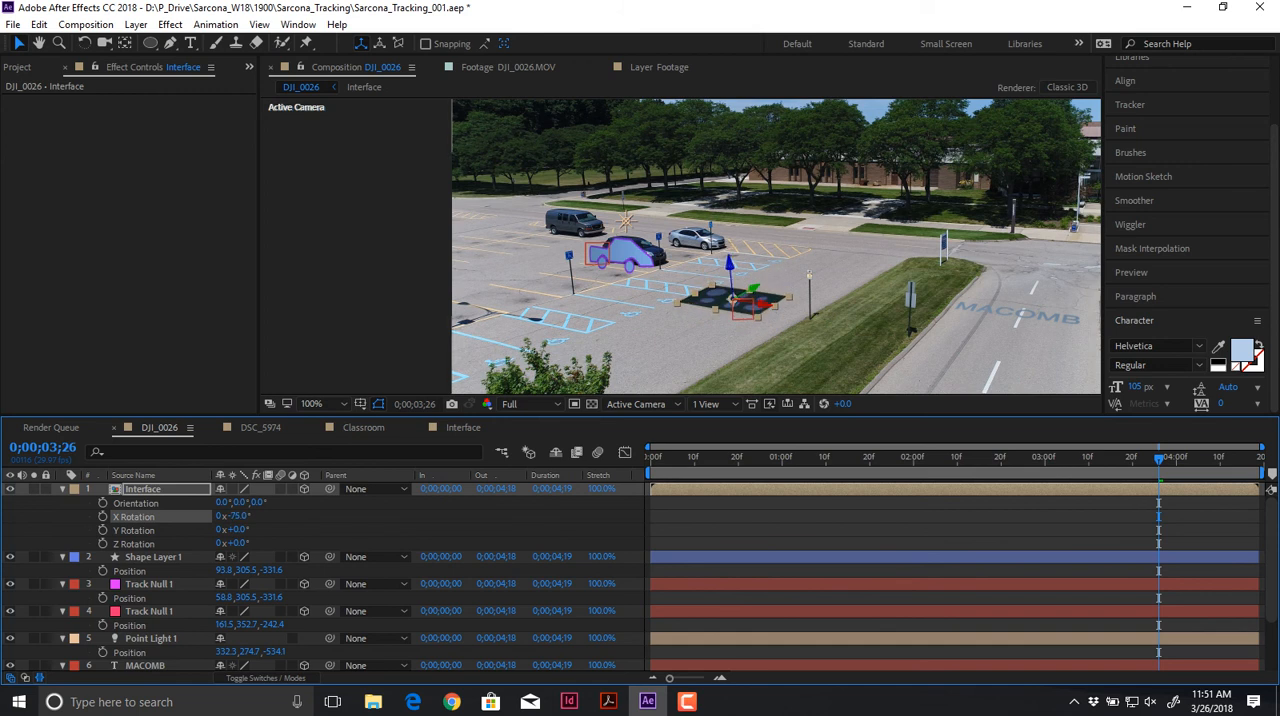
# Step: Scrub through the footage to check how the Interface layer tracks with the parking lot, ending at 0;00;03;14
pyautogui.scroll(1, 985, 226)
pyautogui.click(989, 224)
pyautogui.press('space')
pyautogui.moveTo(989, 224); pyautogui.dragTo(826, 150)
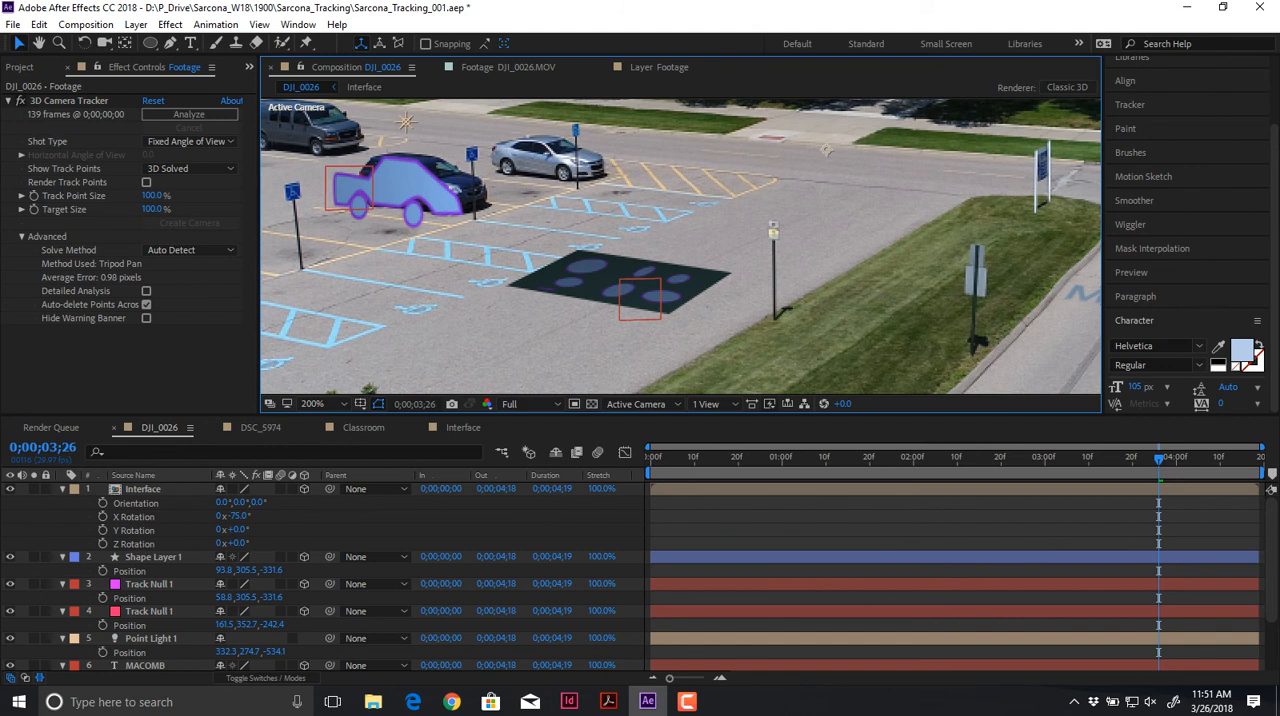
pyautogui.moveTo(743, 457); pyautogui.dragTo(1105, 457)
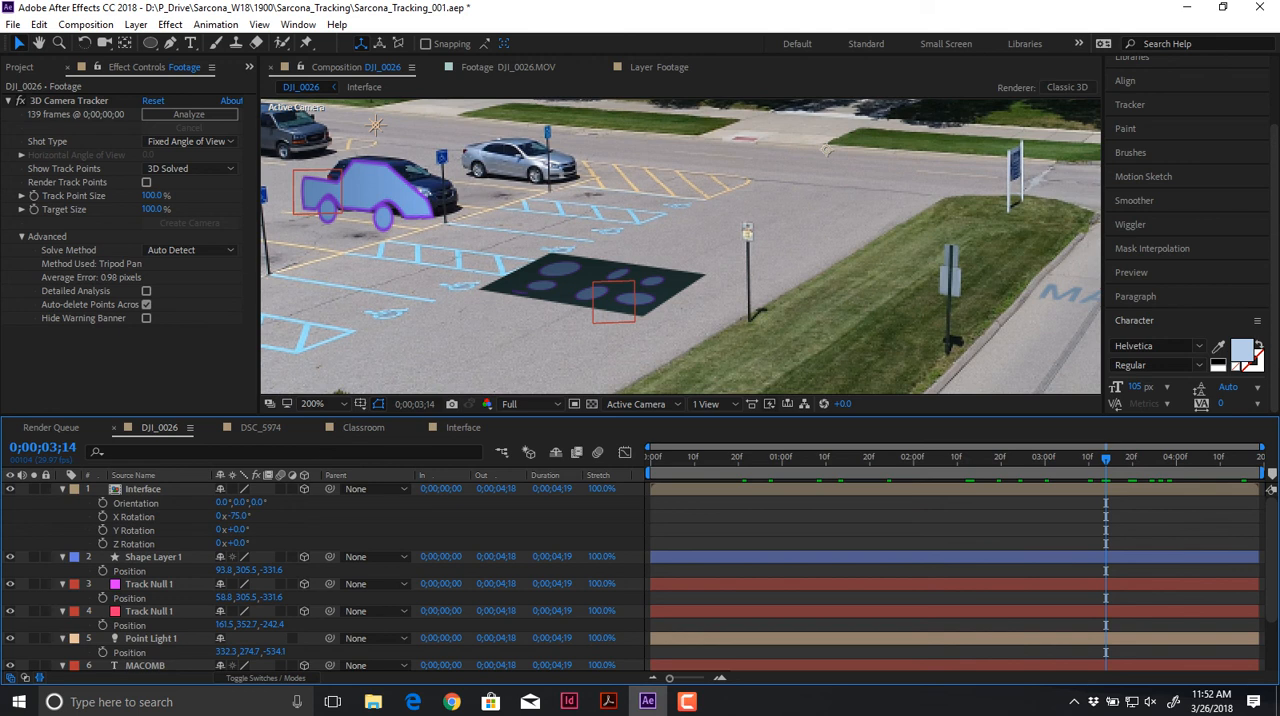
# Step: Apply a Gaussian Blur effect to the MACOMB text layer on the road
pyautogui.press('space')
pyautogui.moveTo(826, 250); pyautogui.dragTo(513, 257)
pyautogui.click(452, 701)
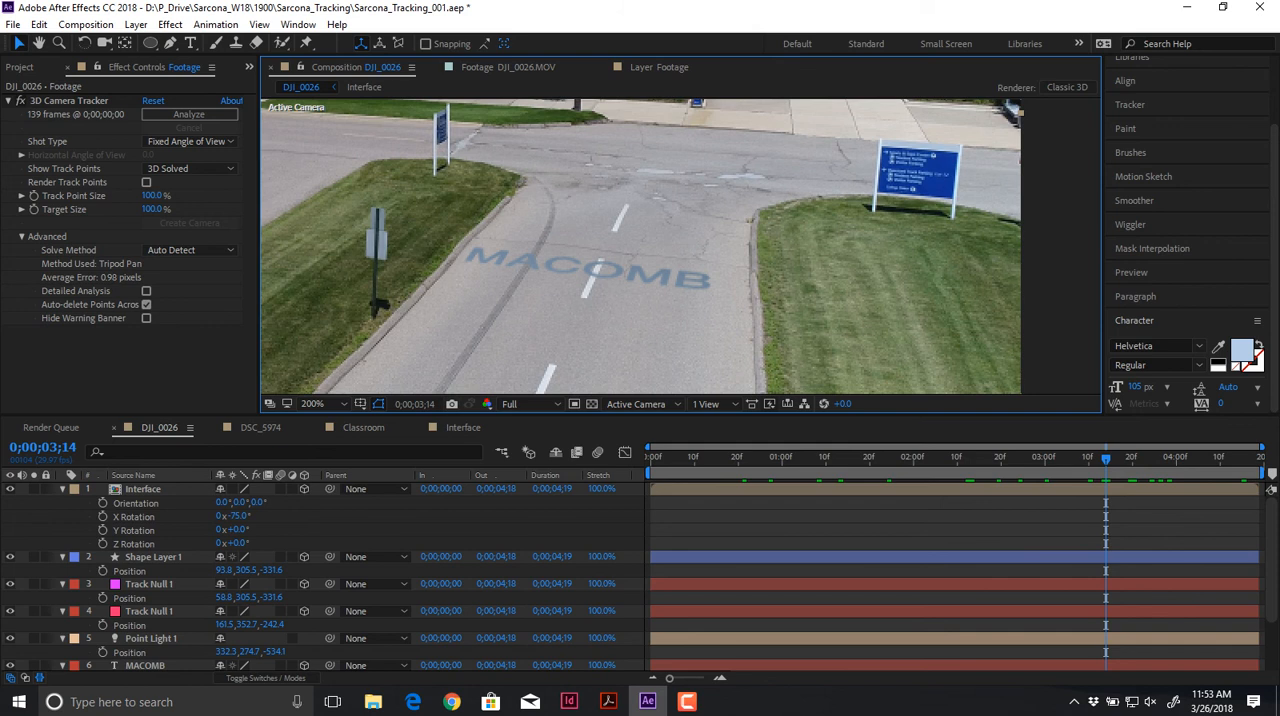
pyautogui.click(594, 270)
pyautogui.scroll(1, 594, 270)
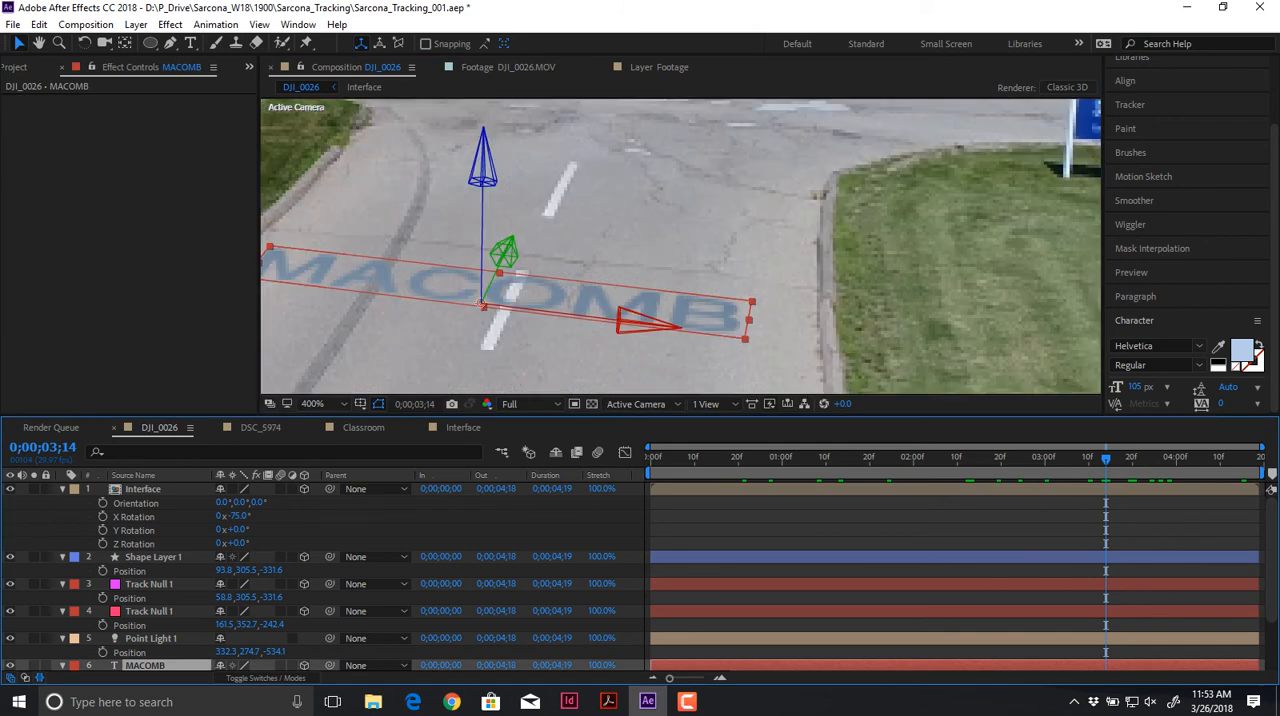
pyautogui.moveTo(594, 270); pyautogui.dragTo(748, 232)
pyautogui.click(170, 24)
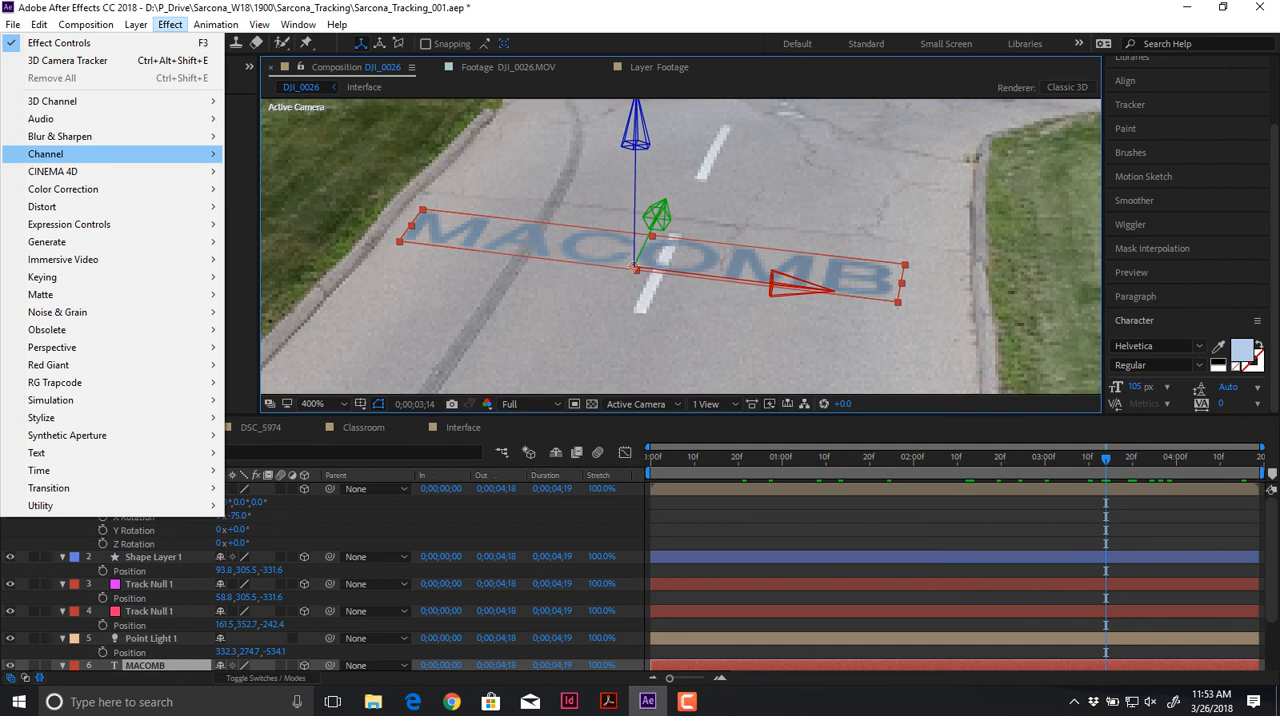
pyautogui.moveTo(60, 136)
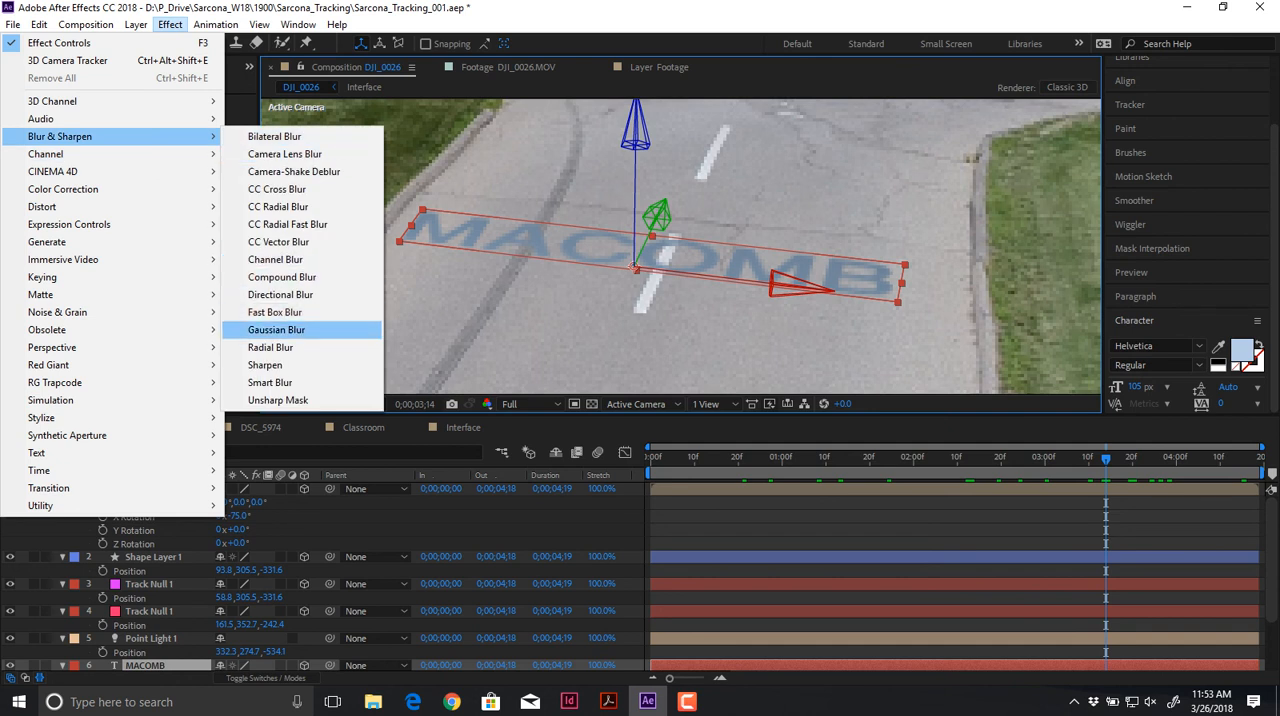
pyautogui.click(276, 329)
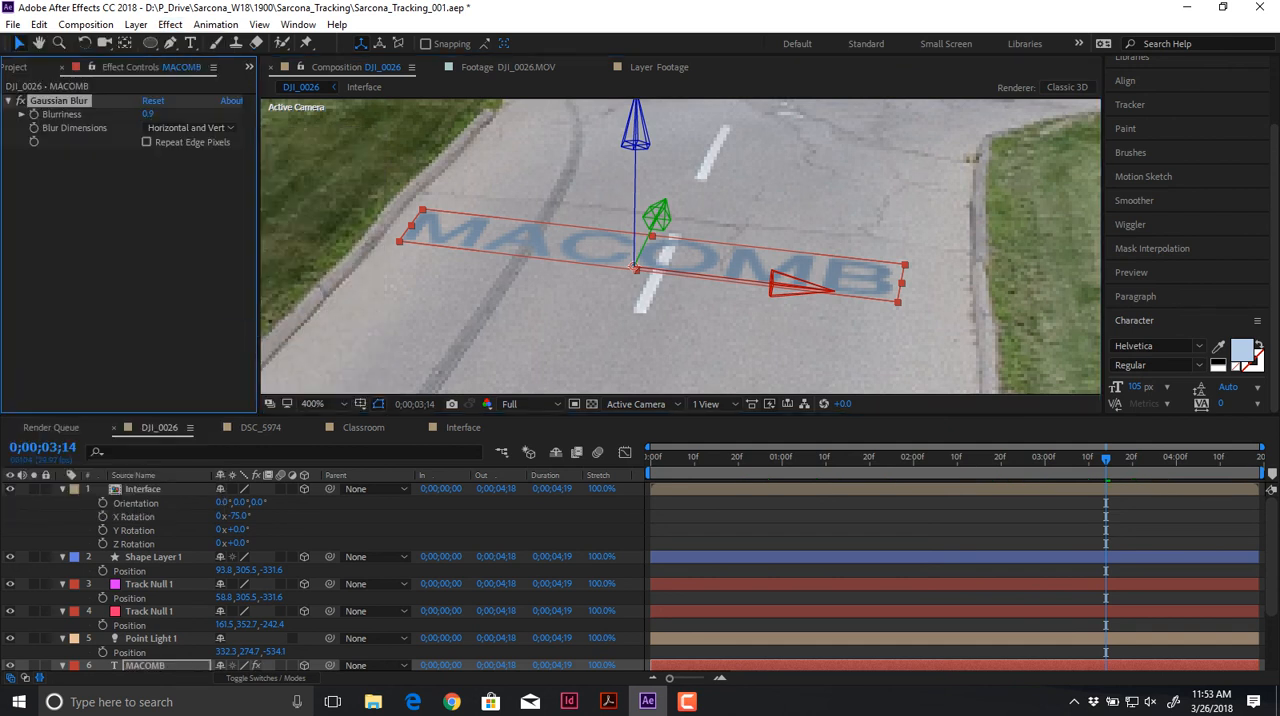
# Step: Set the Gaussian Blur's Blurriness on the MACOMB text to 1.0
pyautogui.moveTo(150, 114); pyautogui.dragTo(147, 114)
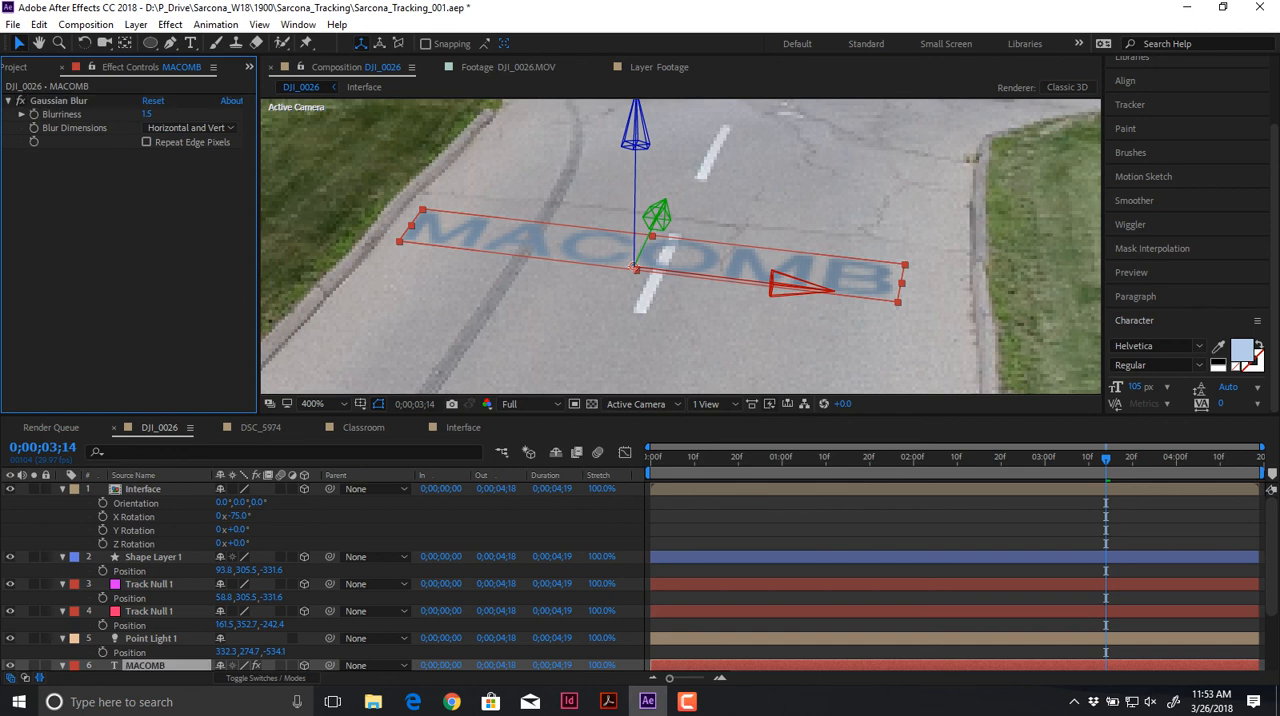
pyautogui.click(147, 114)
pyautogui.write('1')
pyautogui.press('Return')
pyautogui.click(660, 345)
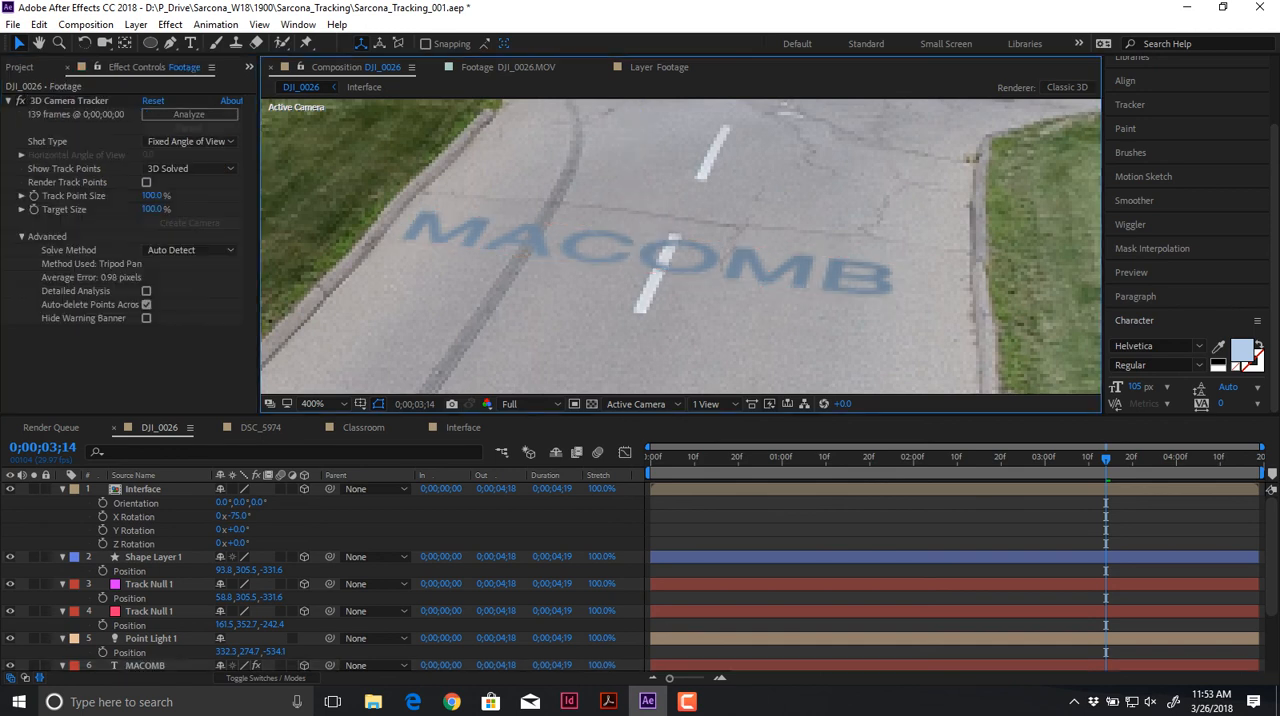
# Step: Try the Add blending mode on the MACOMB layer, and set it to Multiply
pyautogui.click(658, 257)
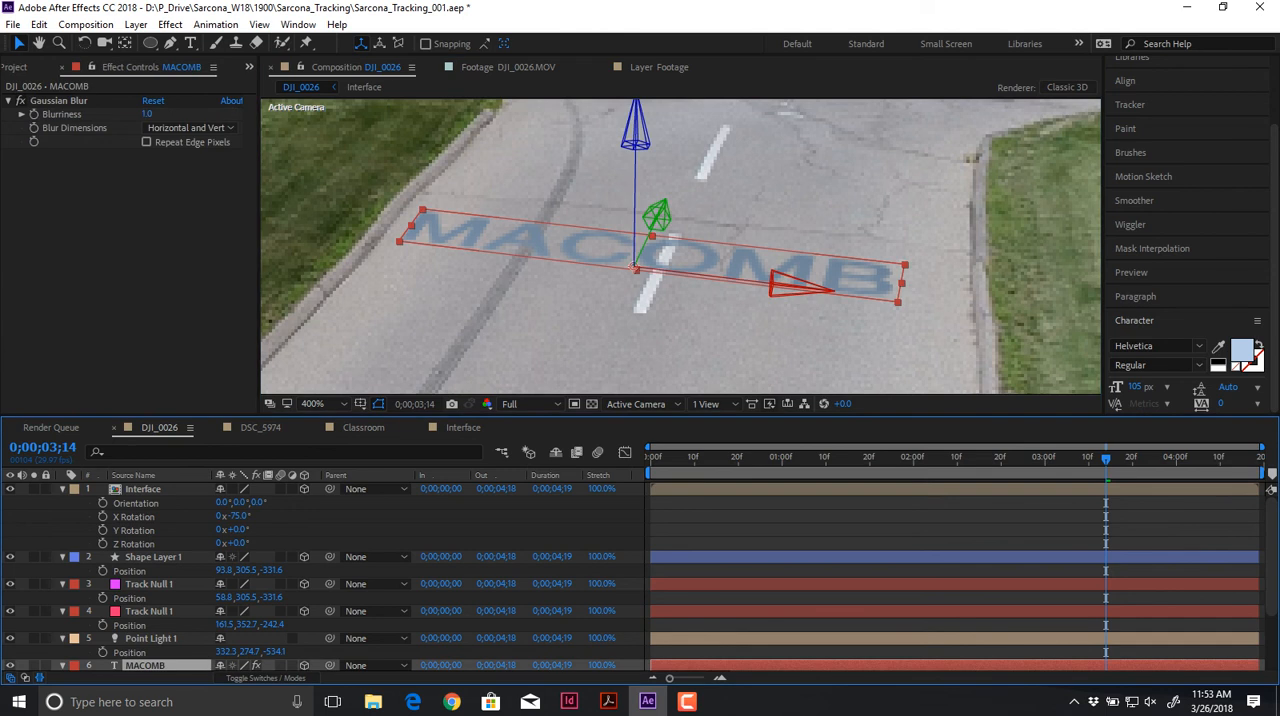
pyautogui.click(21, 101)
pyautogui.click(278, 678)
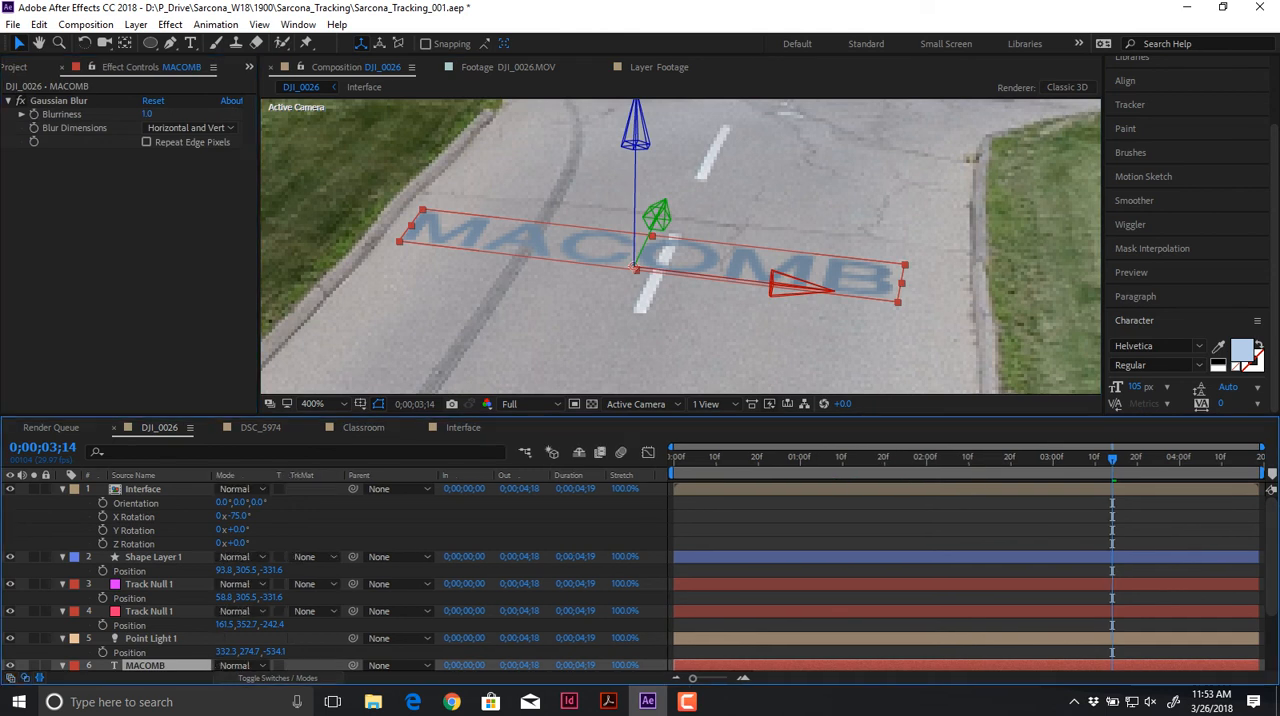
pyautogui.click(240, 665)
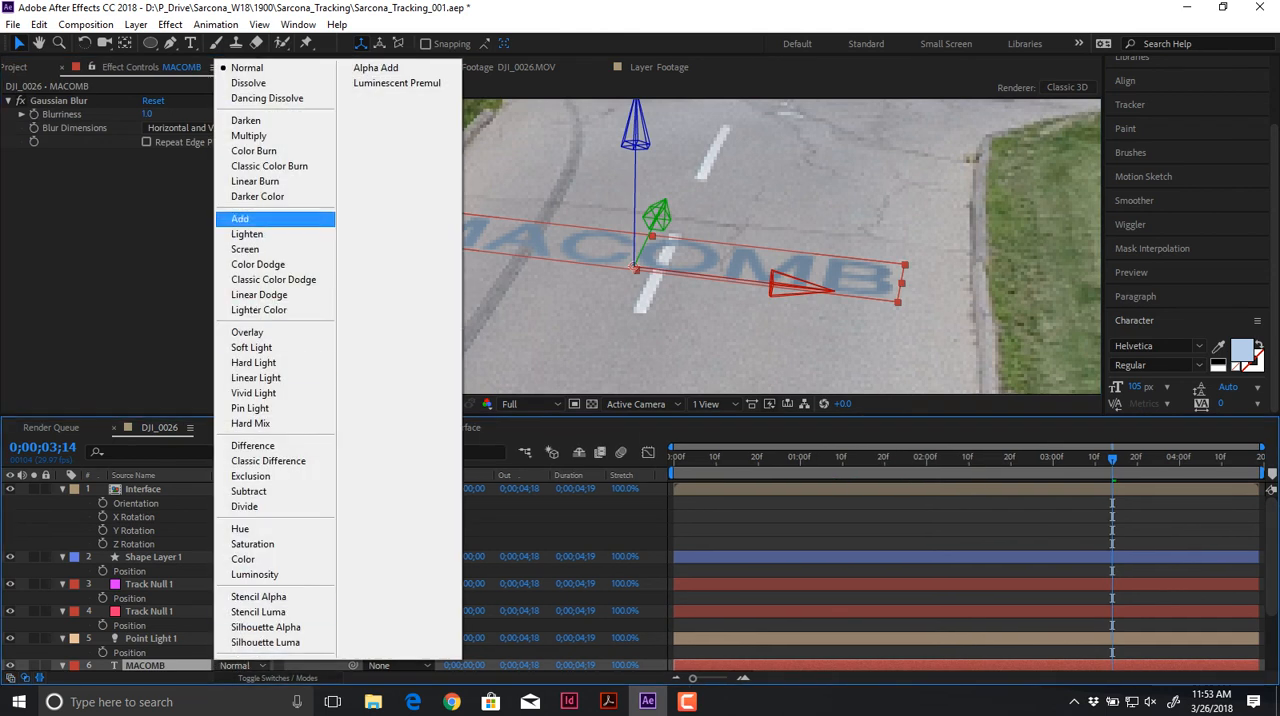
pyautogui.click(240, 218)
pyautogui.click(240, 665)
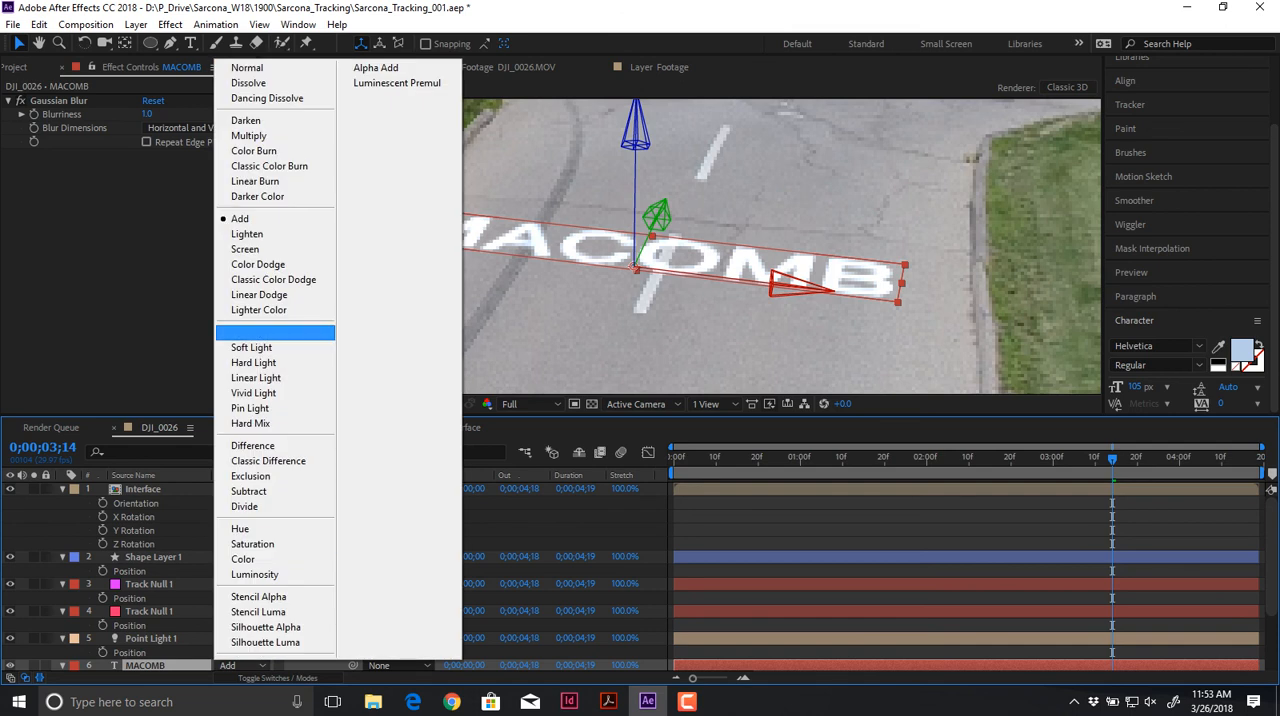
pyautogui.click(260, 136)
pyautogui.scroll(3, 522, 239)
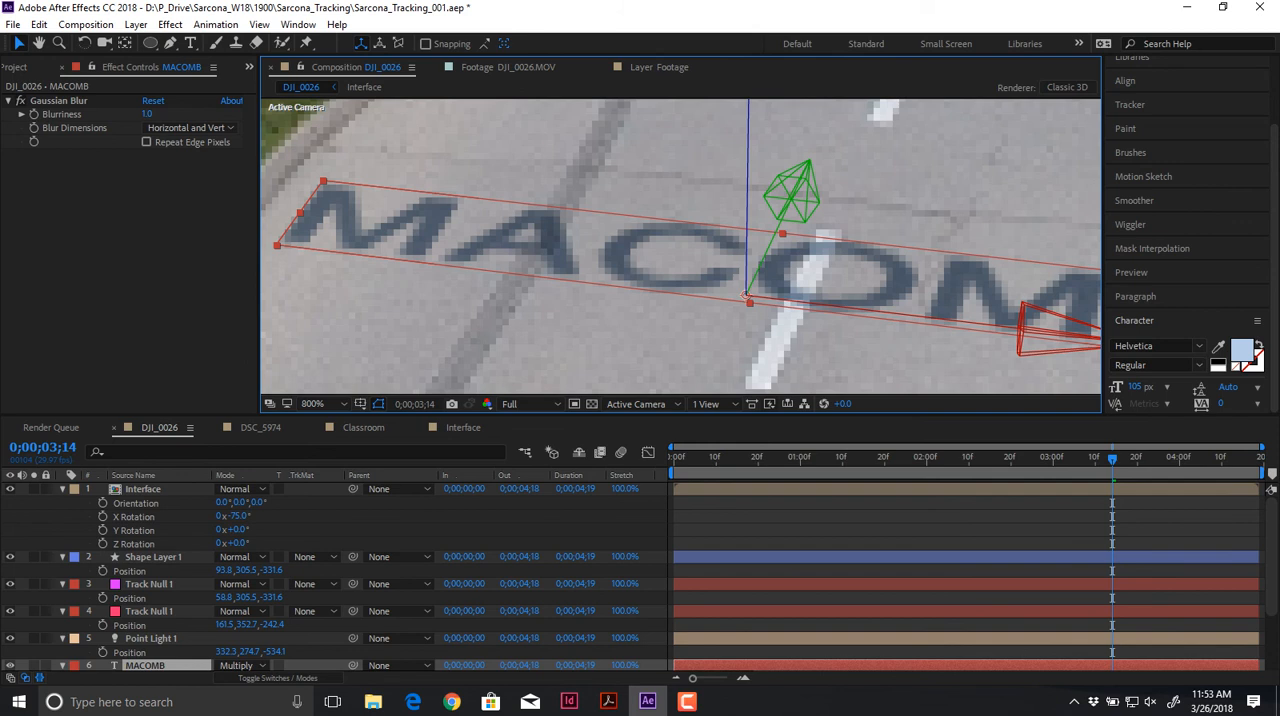
pyautogui.scroll(-6, 684, 243)
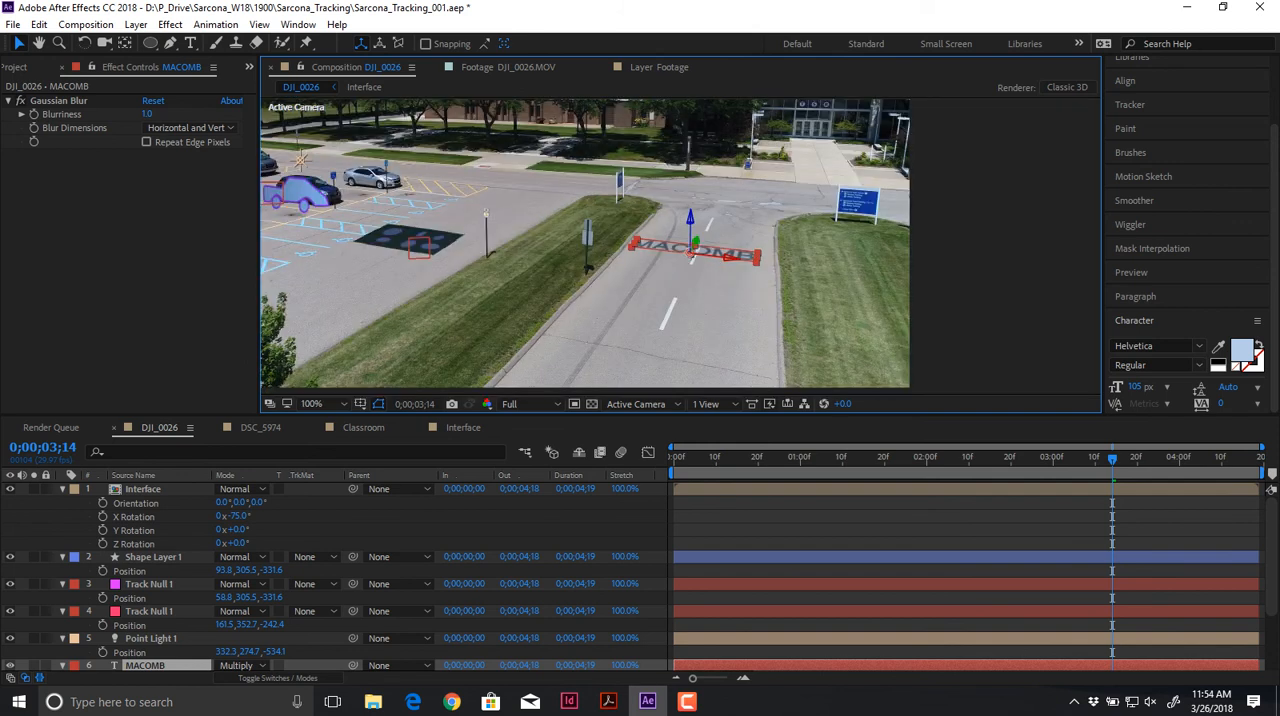
# Step: Create a null from the Footage layer's 3D Camera Tracker points on the road by the MACOMB text
pyautogui.click(143, 489)
pyautogui.scroll(-2, 143, 580)
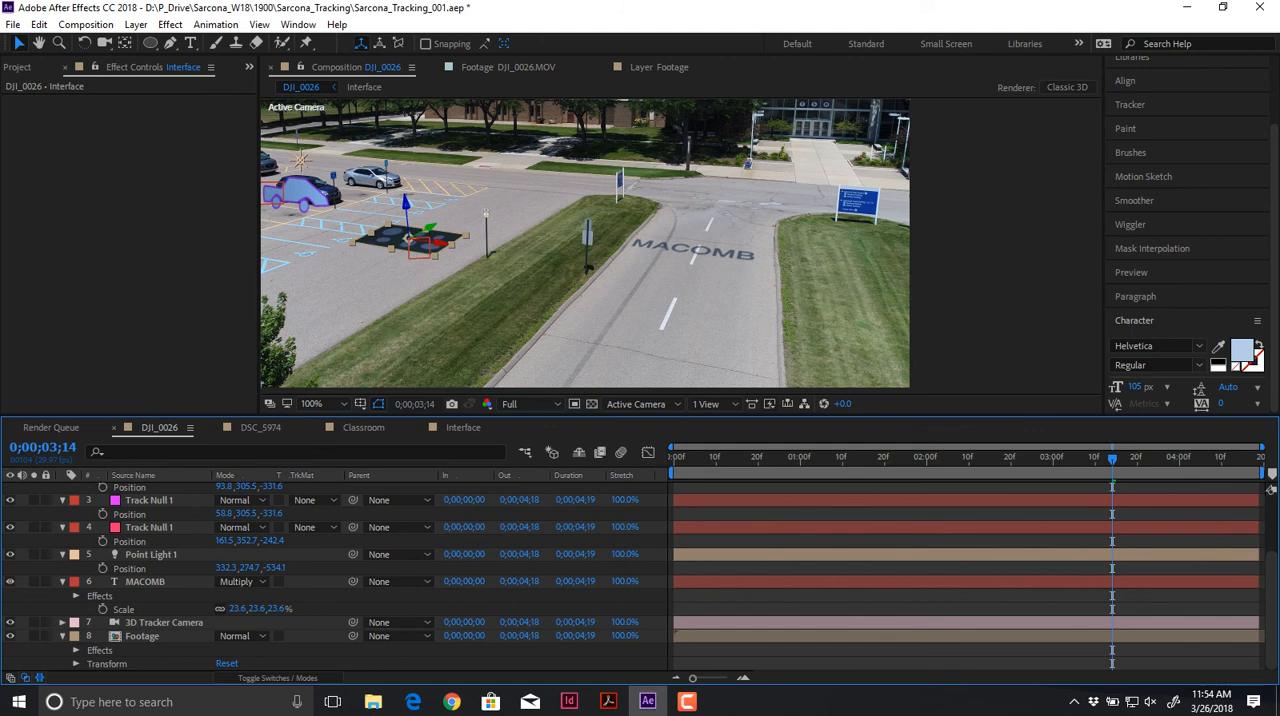
pyautogui.click(143, 636)
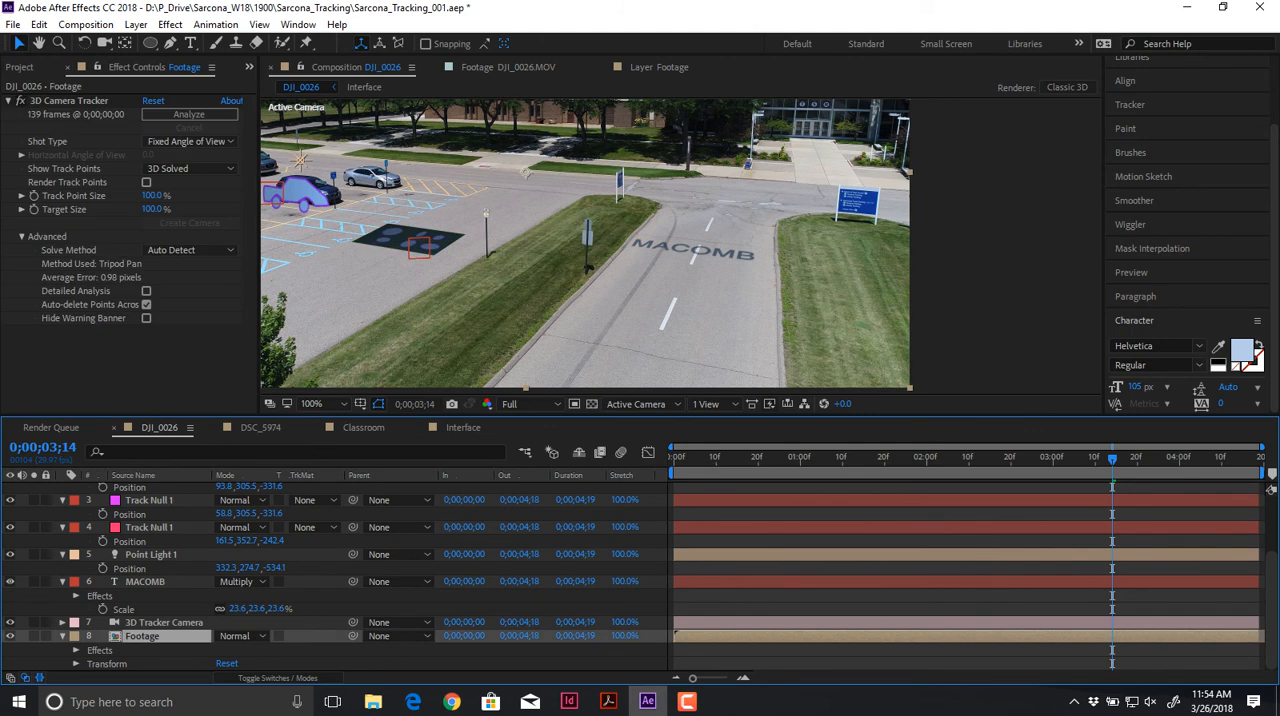
pyautogui.click(69, 101)
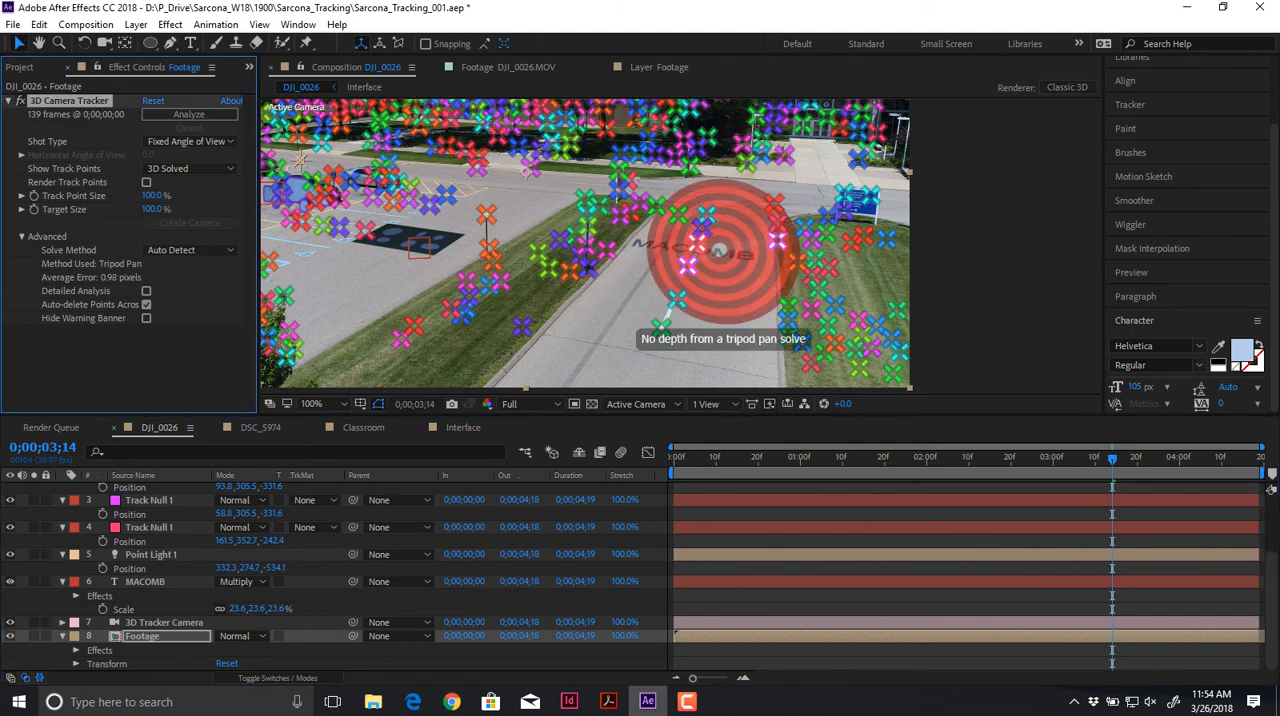
pyautogui.rightClick(679, 247)
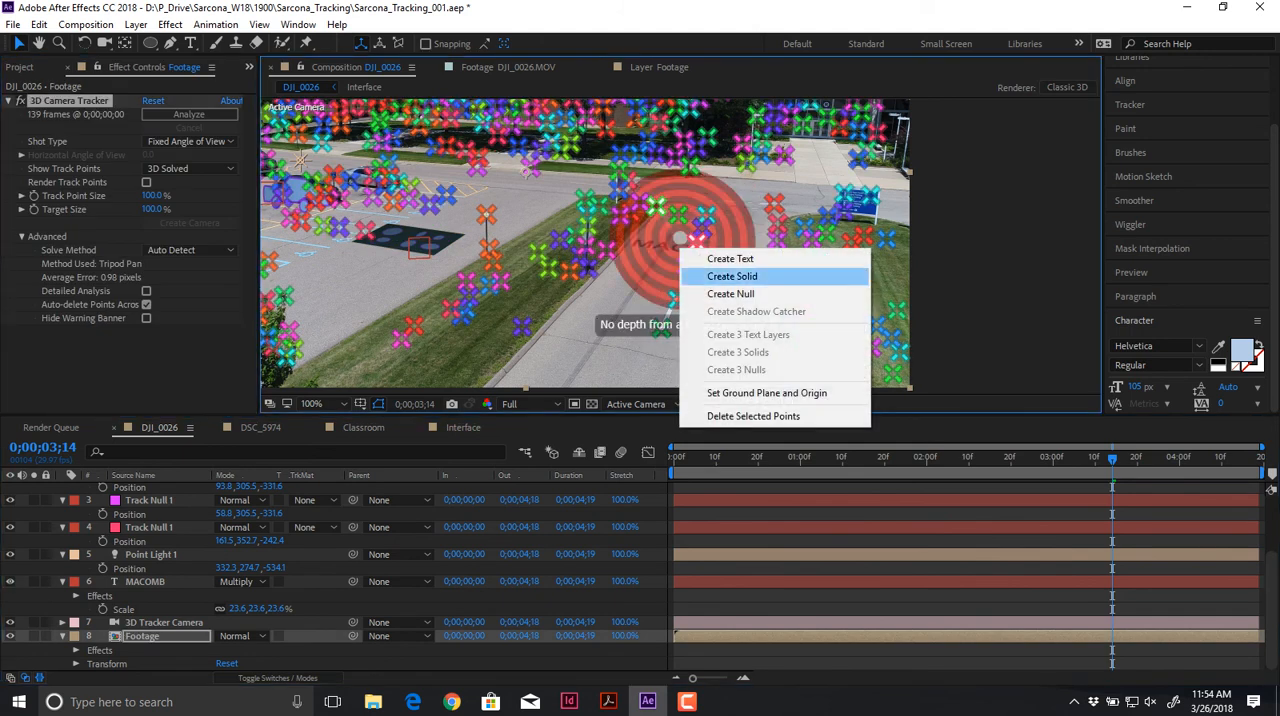
pyautogui.click(730, 293)
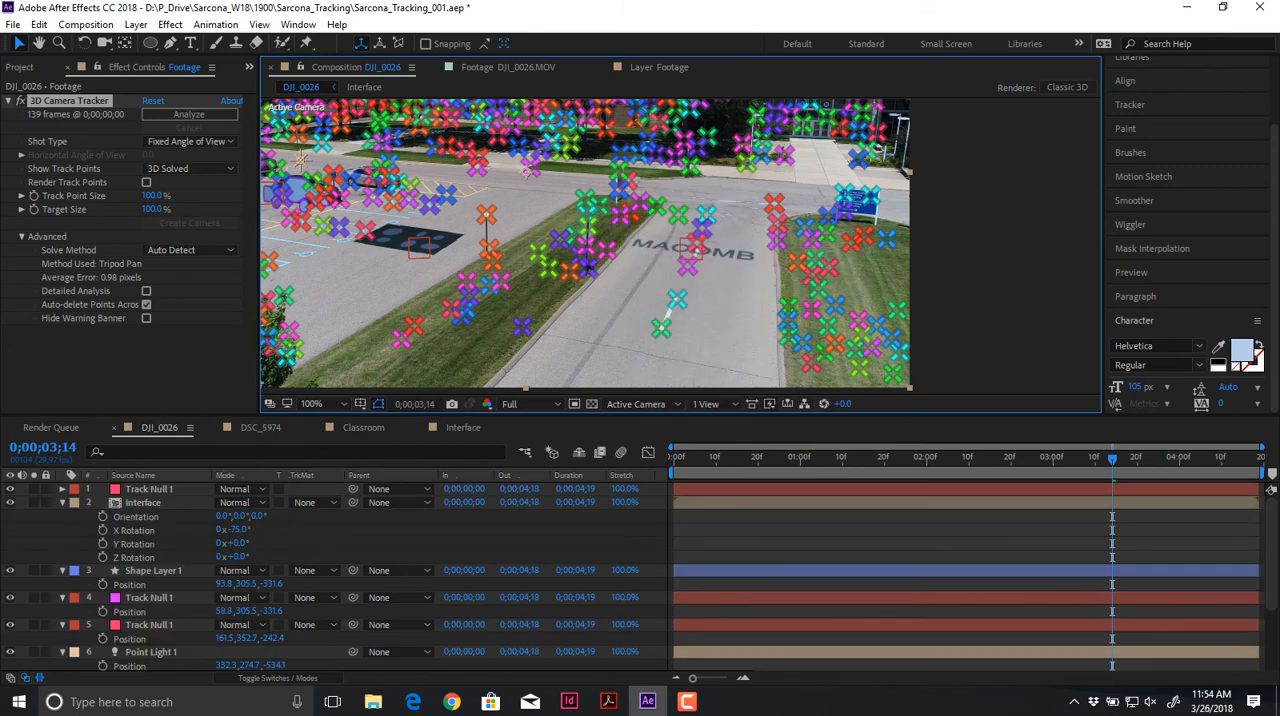
# Step: Collapse the expanded properties of all layers in the DJI_0026 timeline
pyautogui.hotkey('ctrl', 'a')
pyautogui.press('u')
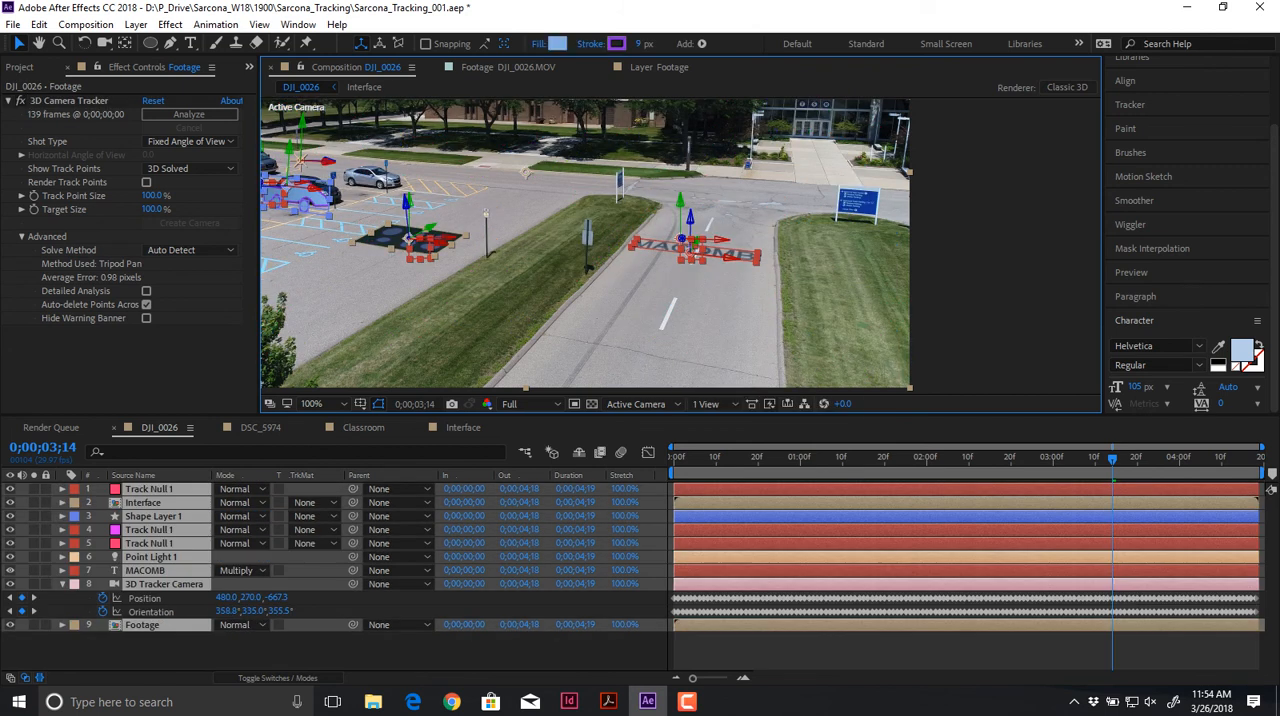
pyautogui.click(170, 652)
pyautogui.click(62, 584)
pyautogui.hotkey('ctrl', 'shift', 'a')
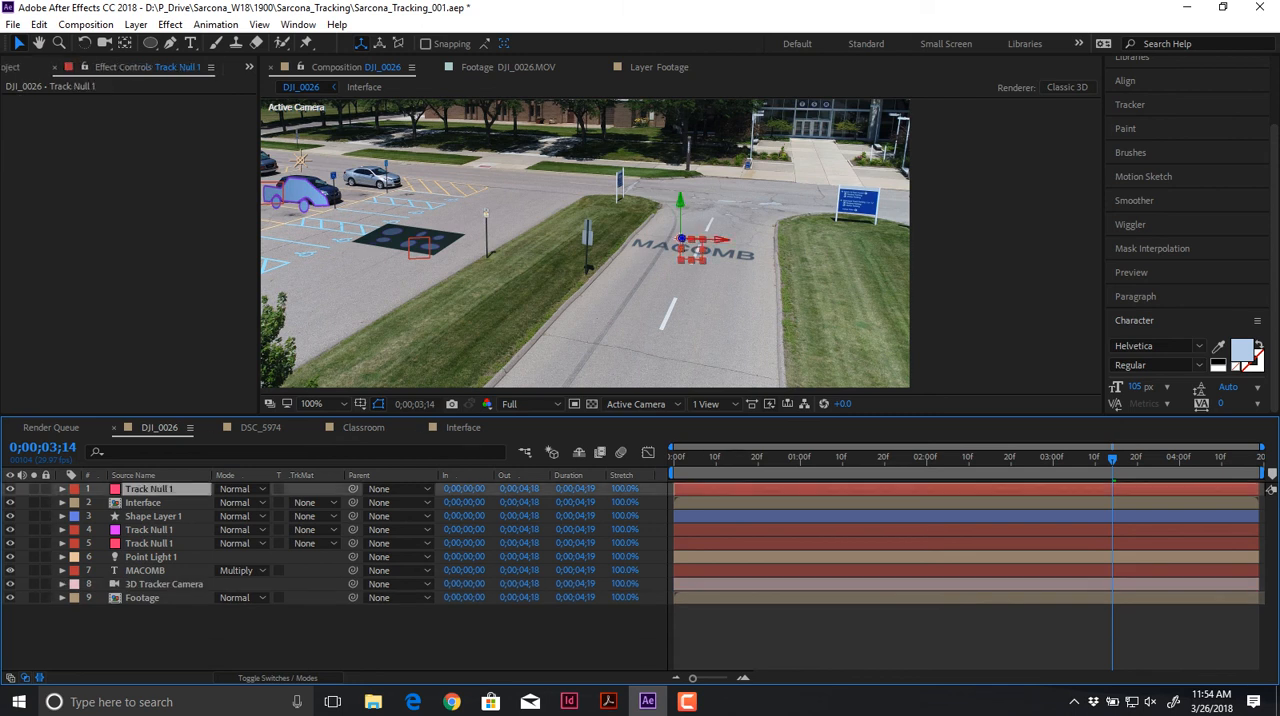
# Step: Create a new 960 x 540 px gray-cyan solid in the DJI_0026 composition
pyautogui.hotkey('ctrl', 'shift', 'a')
pyautogui.hotkey('ctrl', 'y')
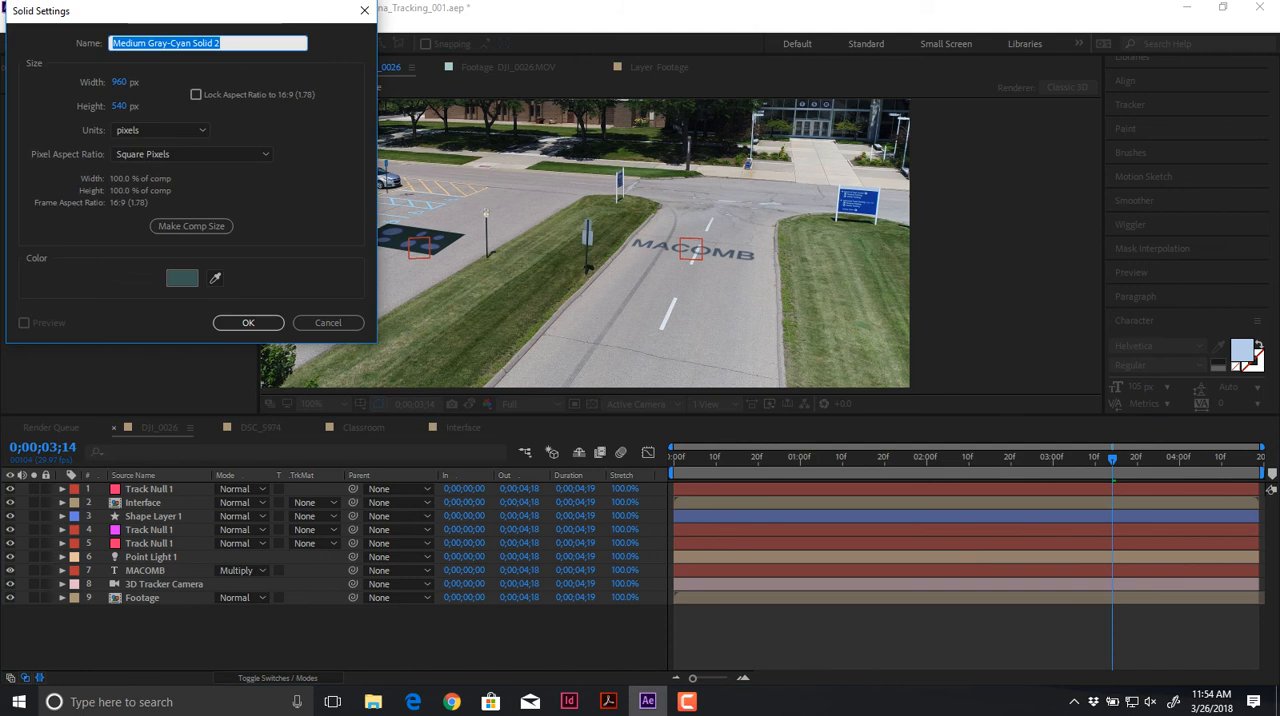
pyautogui.press('Return')
# Step: Copy the position of the road's track null onto the new gray-cyan solid
pyautogui.click(149, 503)
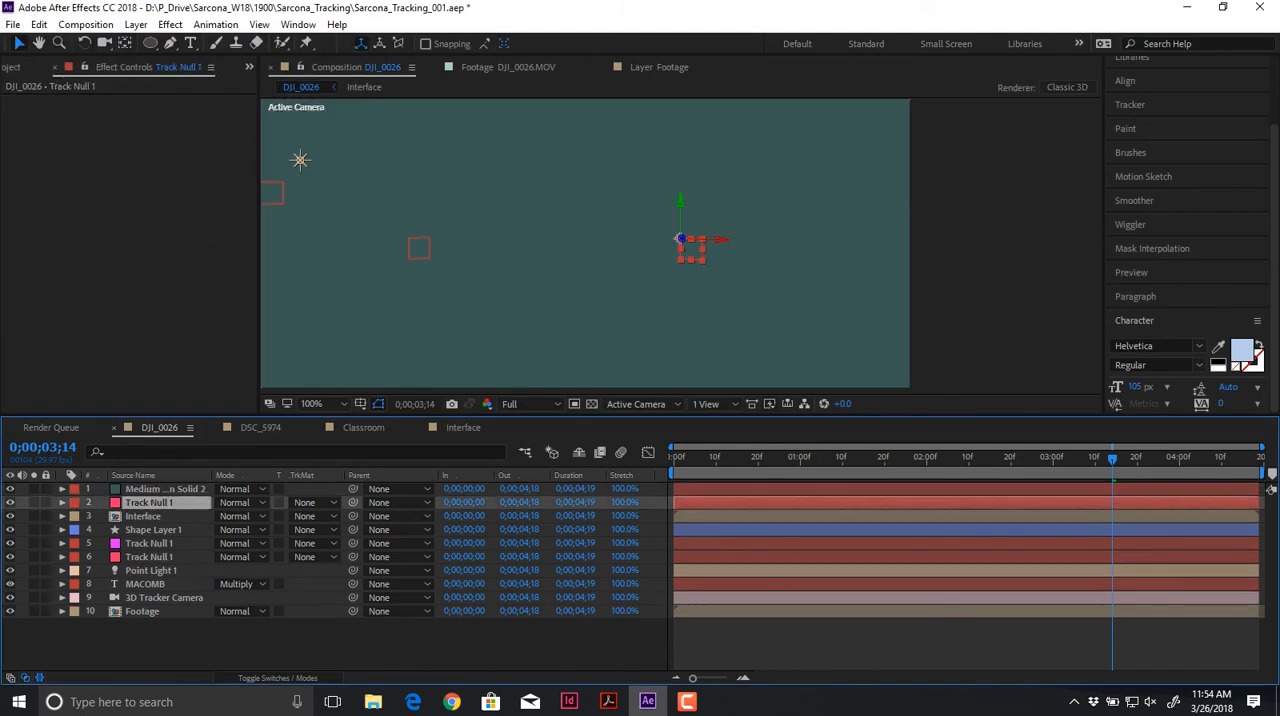
pyautogui.press('p')
pyautogui.click(134, 476)
pyautogui.click(165, 489)
pyautogui.press('p')
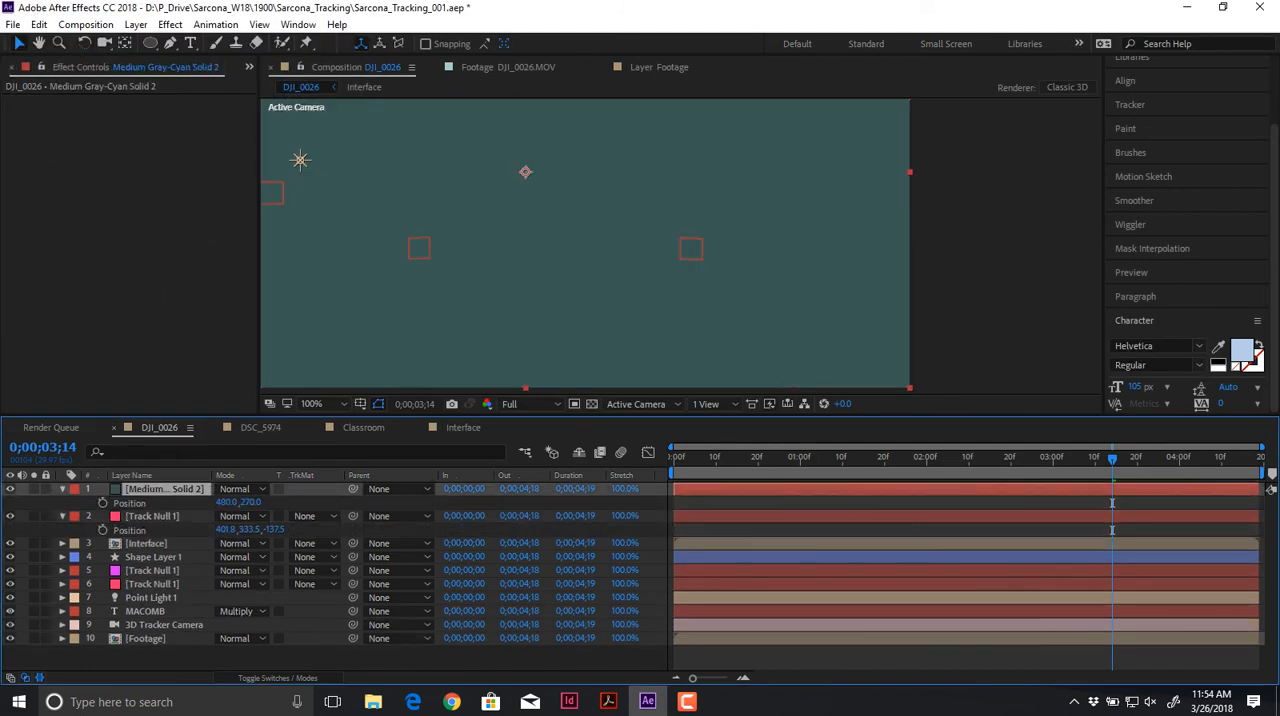
pyautogui.click(152, 516)
pyautogui.click(130, 530)
pyautogui.click(130, 503)
pyautogui.hotkey('ctrl', 'v')
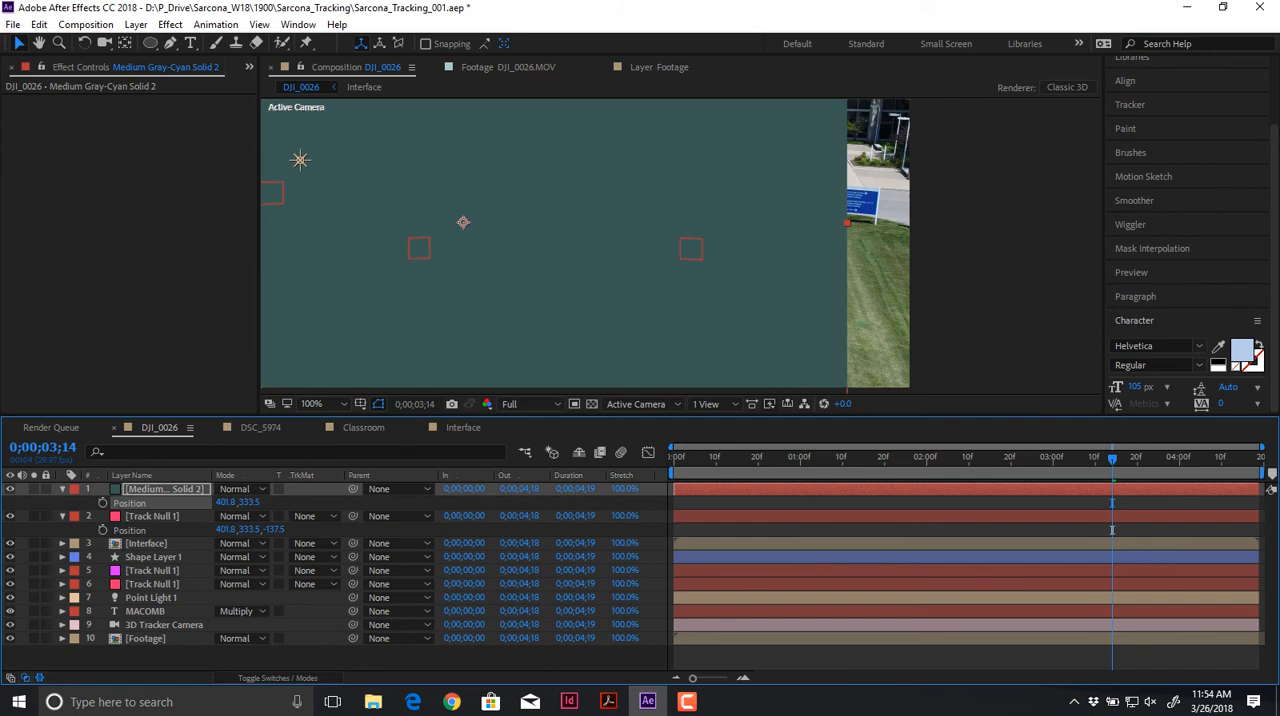
# Step: Make the new solid a 3D layer and set its X rotation to -76° so it lies along the ground
pyautogui.press('F4')
pyautogui.click(304, 489)
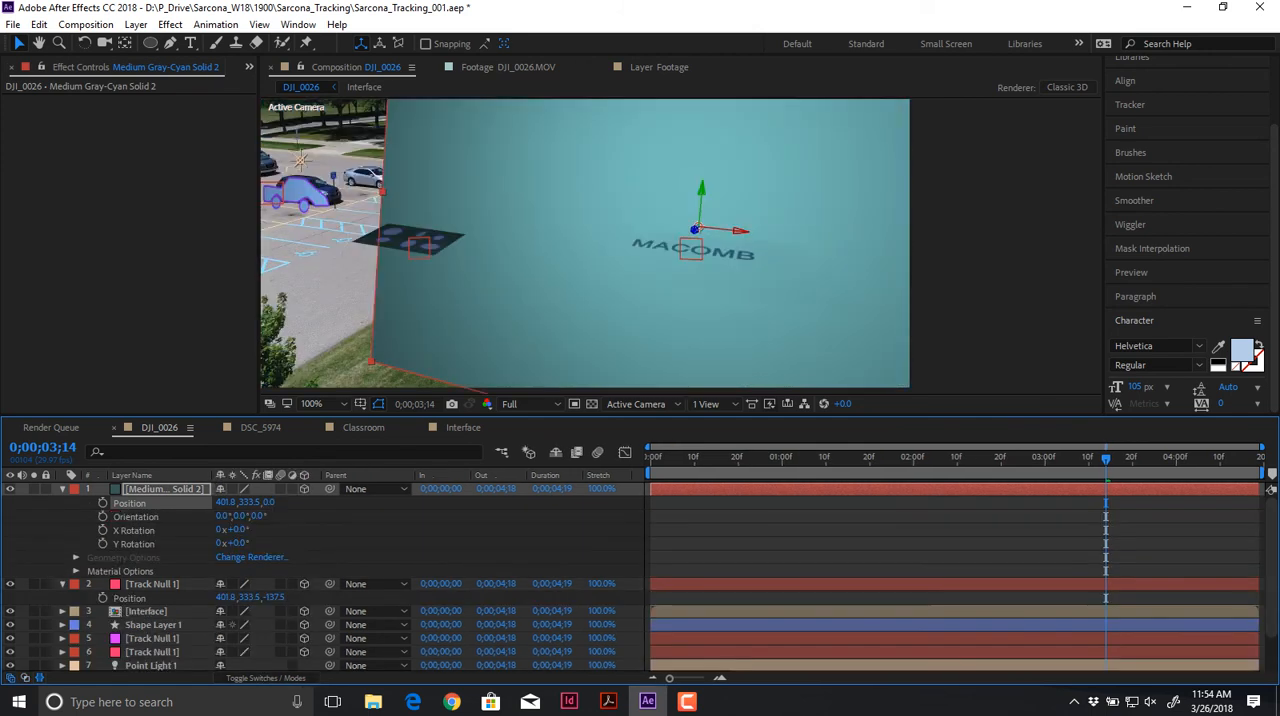
pyautogui.press('r')
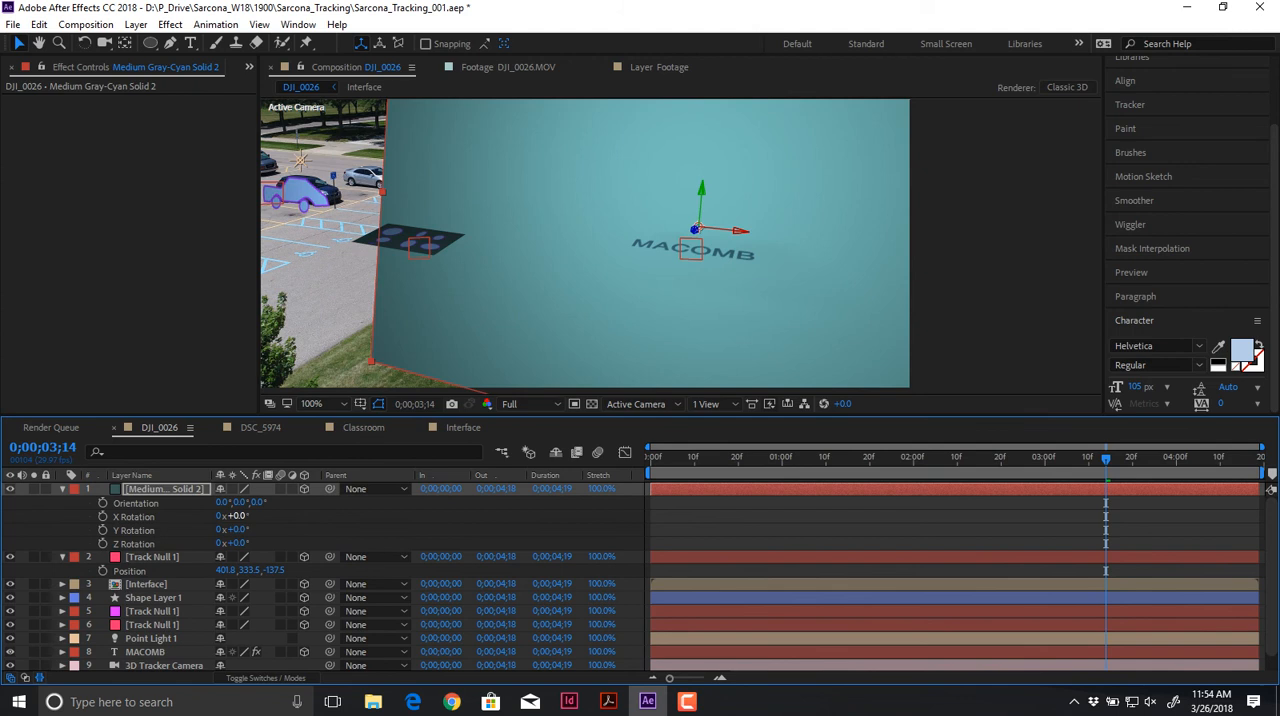
pyautogui.moveTo(239, 517); pyautogui.dragTo(163, 517)
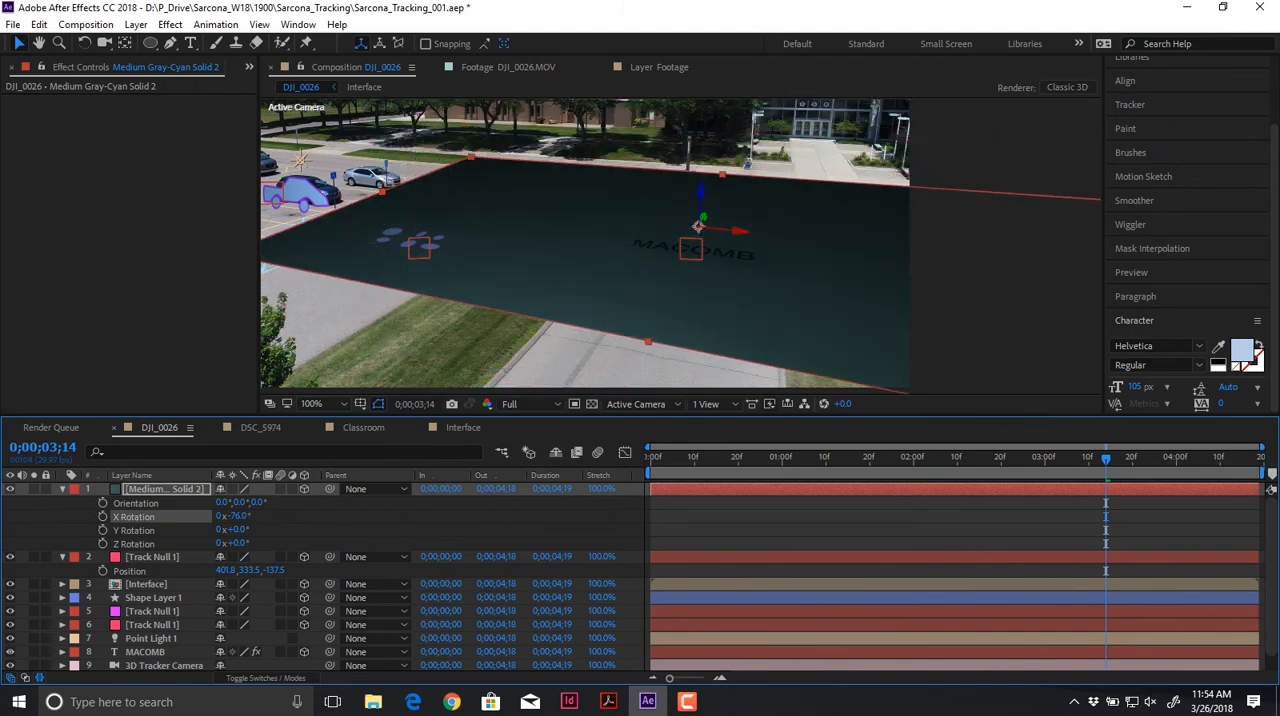
# Step: Expand the Material Options of the new gray-cyan solid
pyautogui.click(62, 489)
pyautogui.click(62, 489)
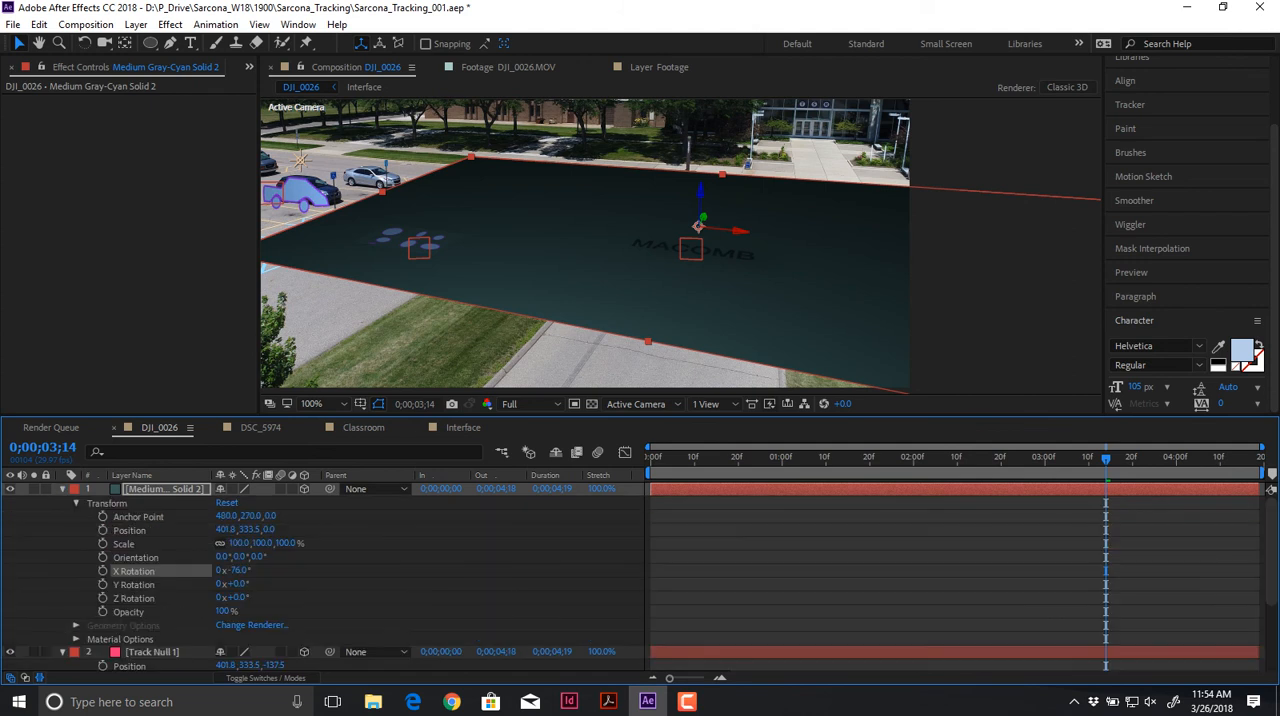
pyautogui.click(68, 503)
pyautogui.click(76, 503)
pyautogui.click(76, 530)
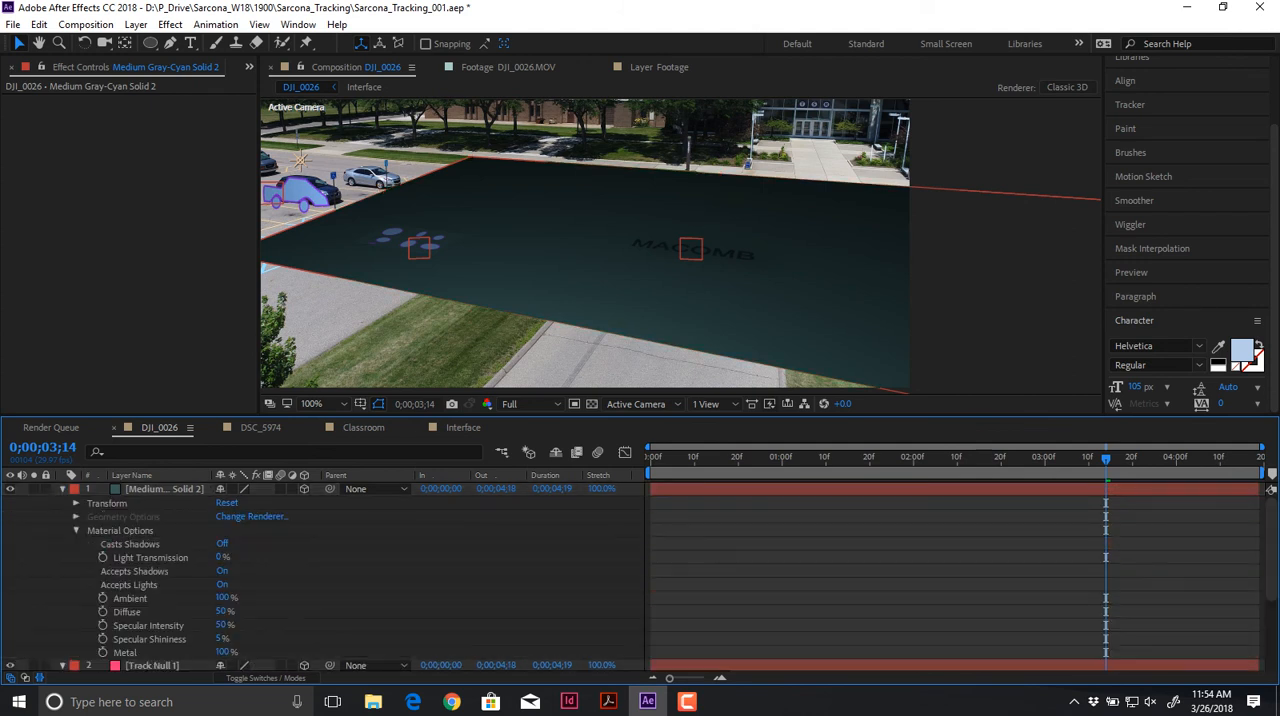
pyautogui.scroll(-3, 320, 570)
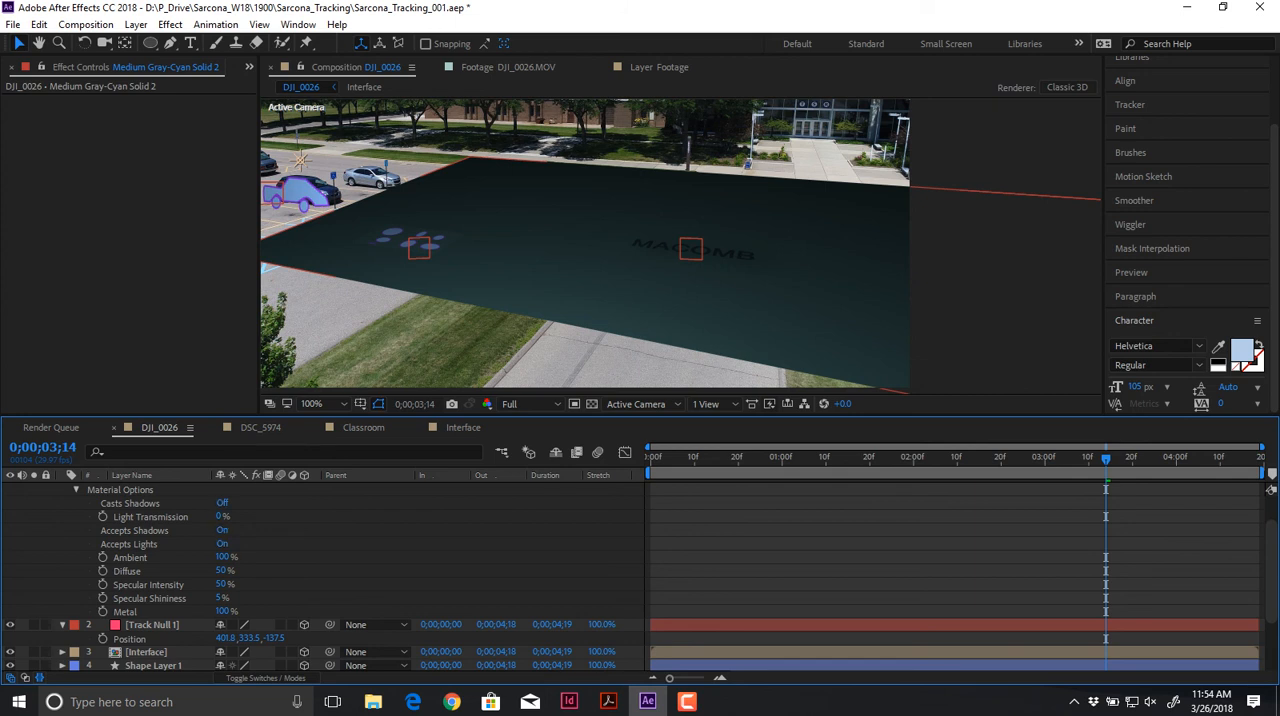
# Step: Examine the layer-creation options the 3D Camera Tracker offers at a target on the Footage layer's parking lot
pyautogui.scroll(1, 320, 570)
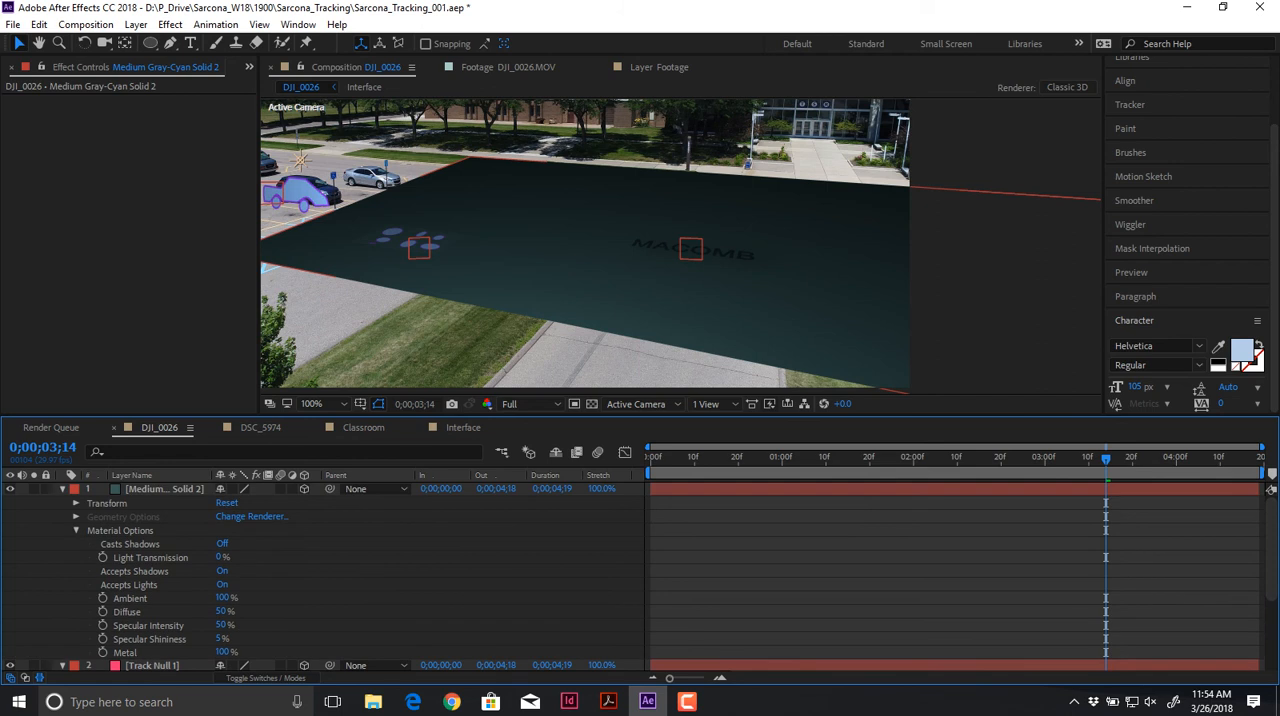
pyautogui.scroll(-3, 200, 590)
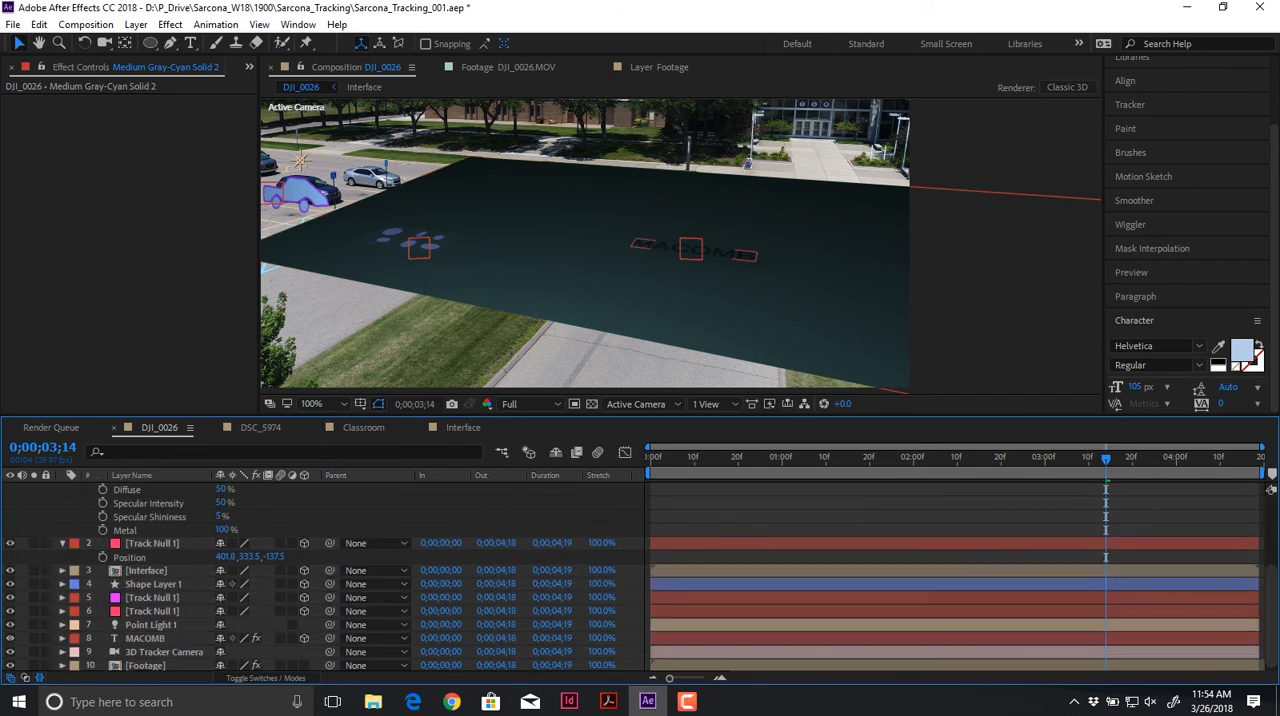
pyautogui.click(164, 652)
pyautogui.click(147, 665)
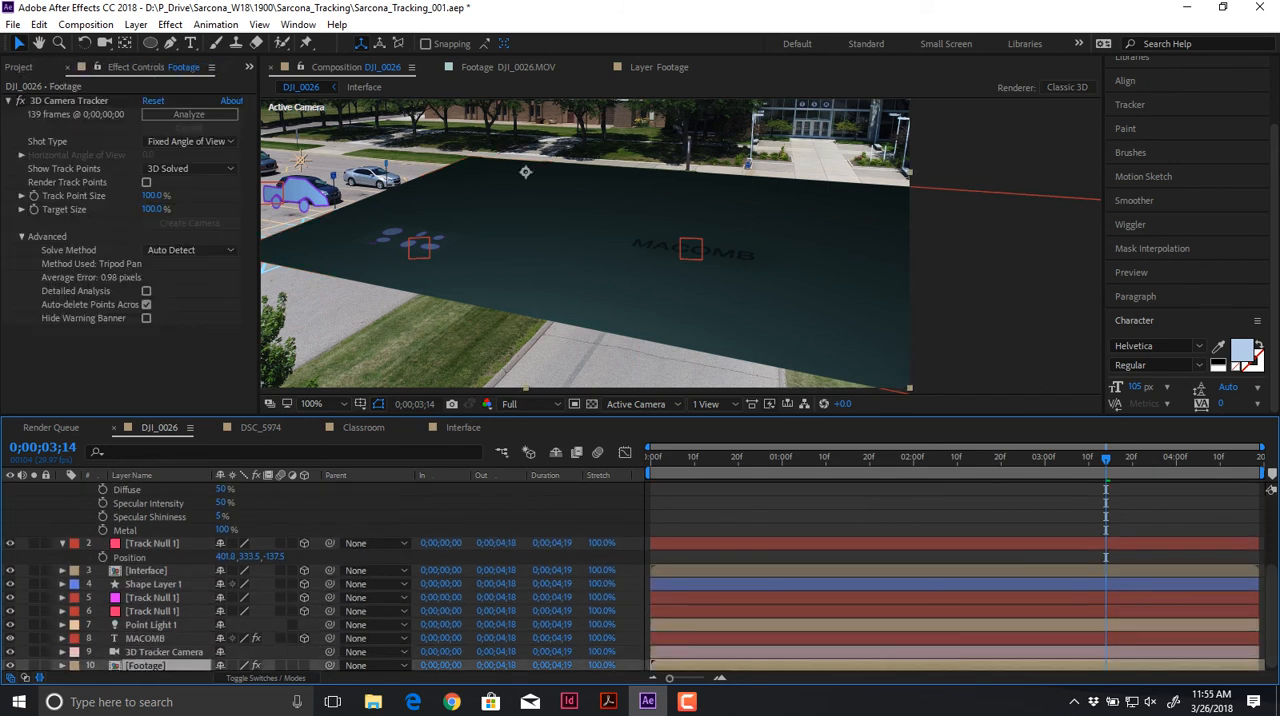
pyautogui.click(69, 101)
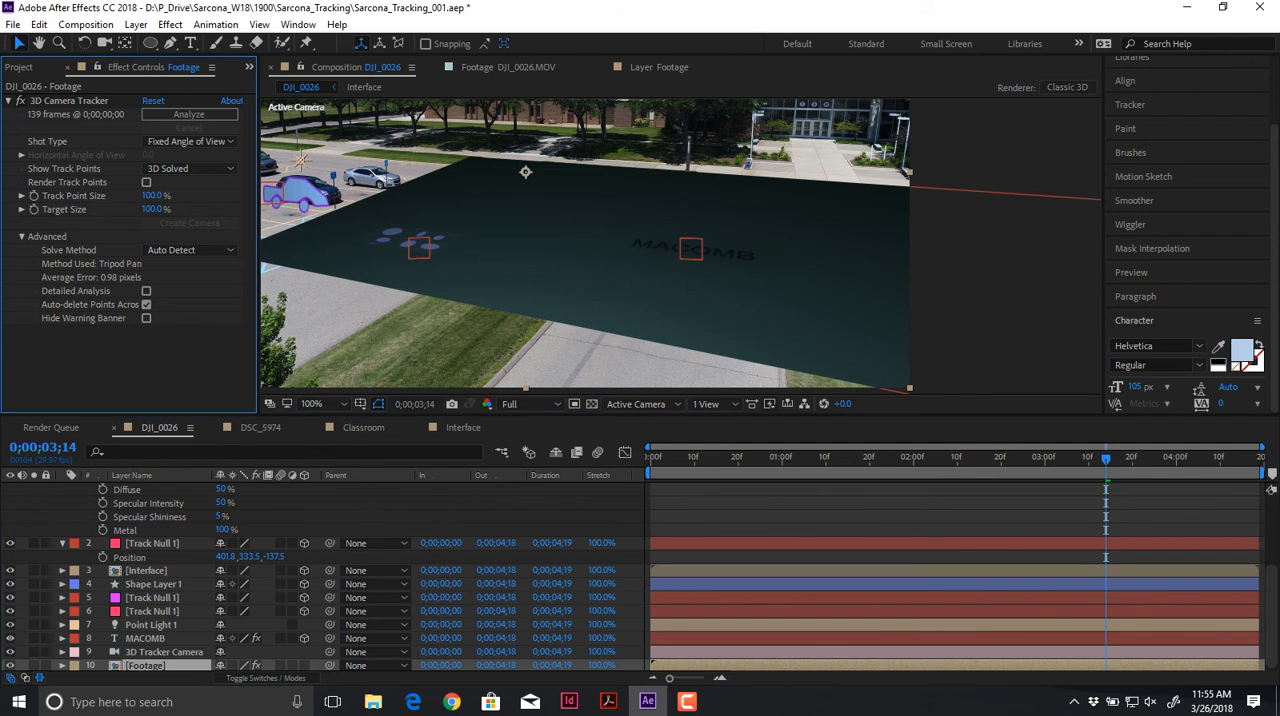
pyautogui.click(69, 101)
pyautogui.rightClick(373, 268)
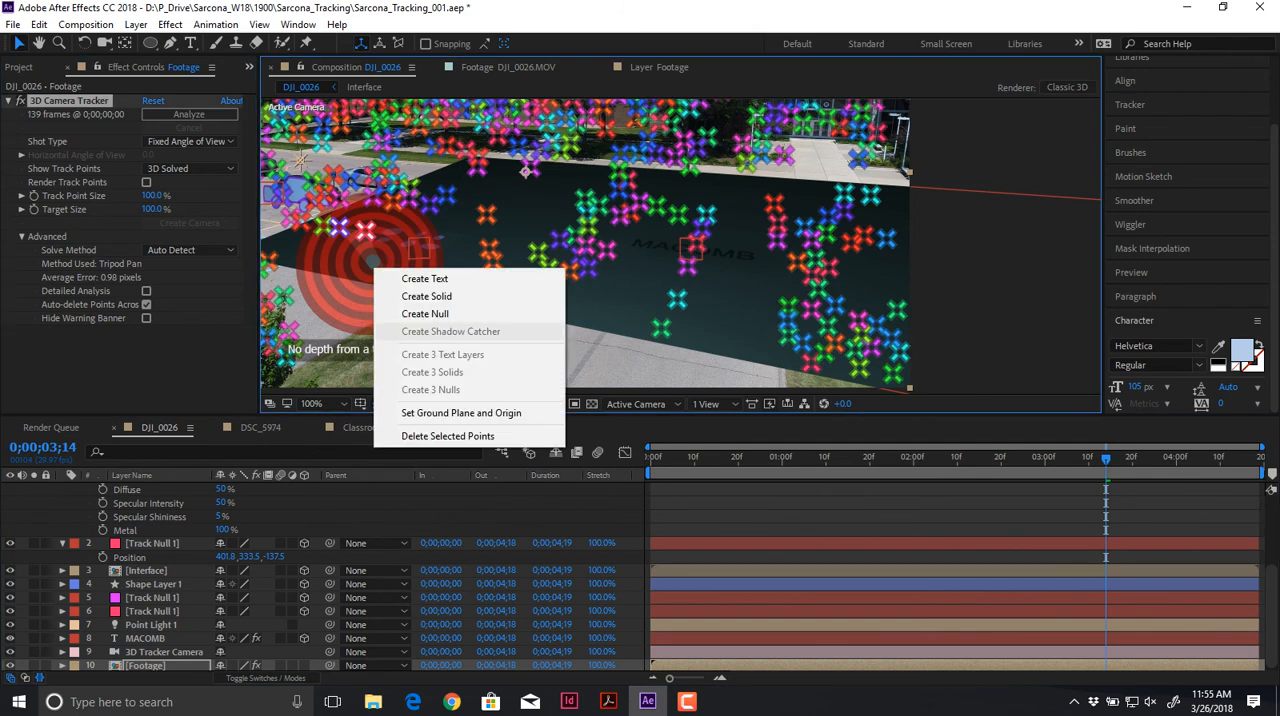
pyautogui.click(426, 296)
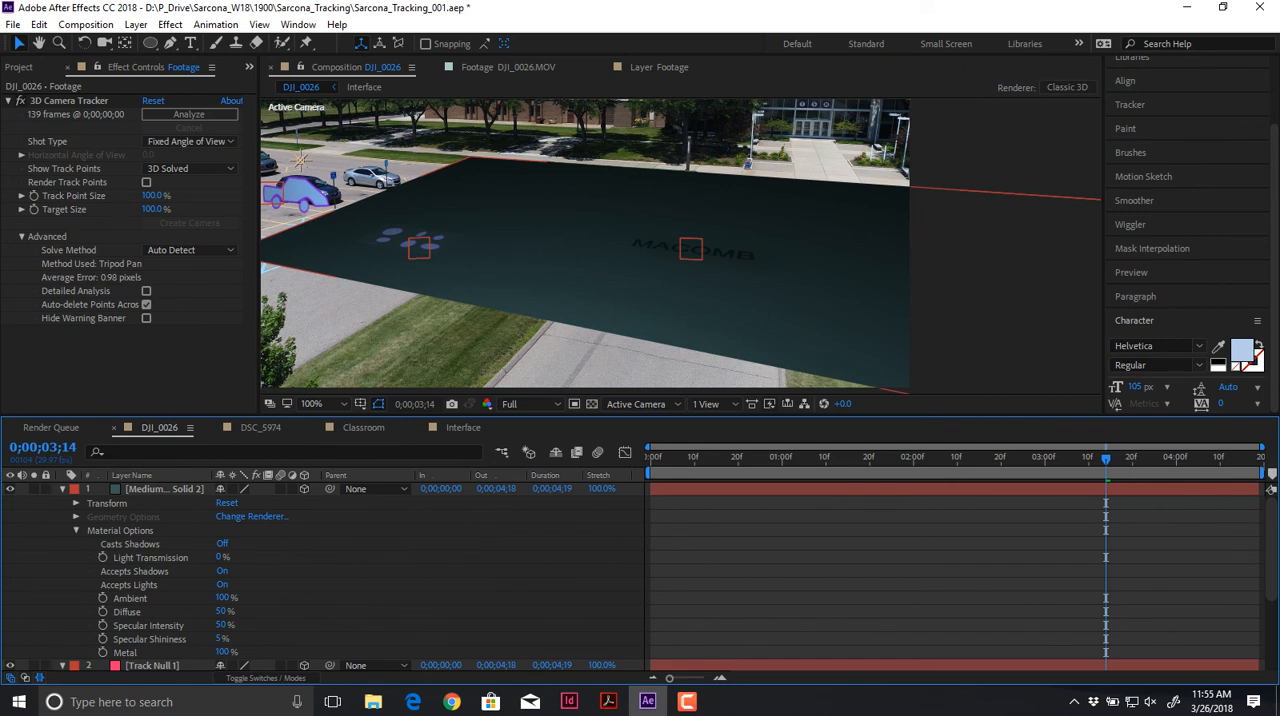
# Step: Set the gray-cyan solid's Ambient to 2%, Specular Intensity to 26%, and Diffuse, Specular Shininess and Metal to 0%, and make it an adjustment layer
pyautogui.click(130, 544)
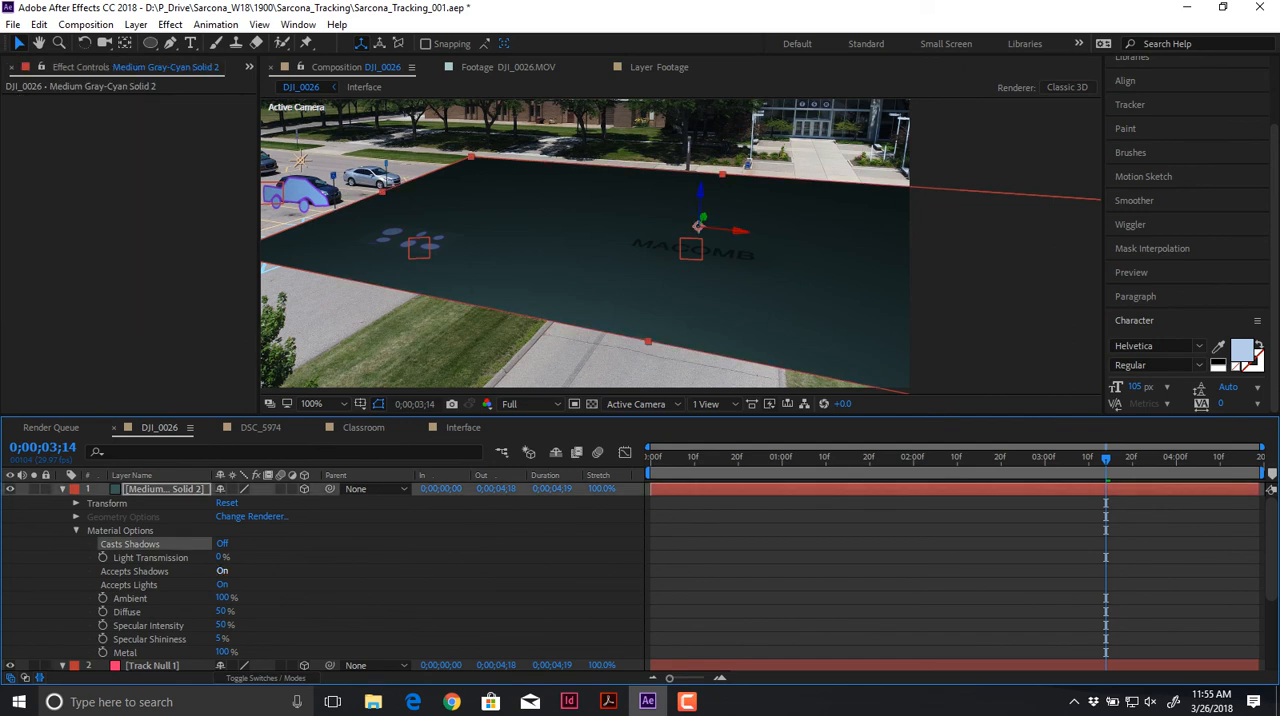
pyautogui.moveTo(222, 598); pyautogui.dragTo(124, 598)
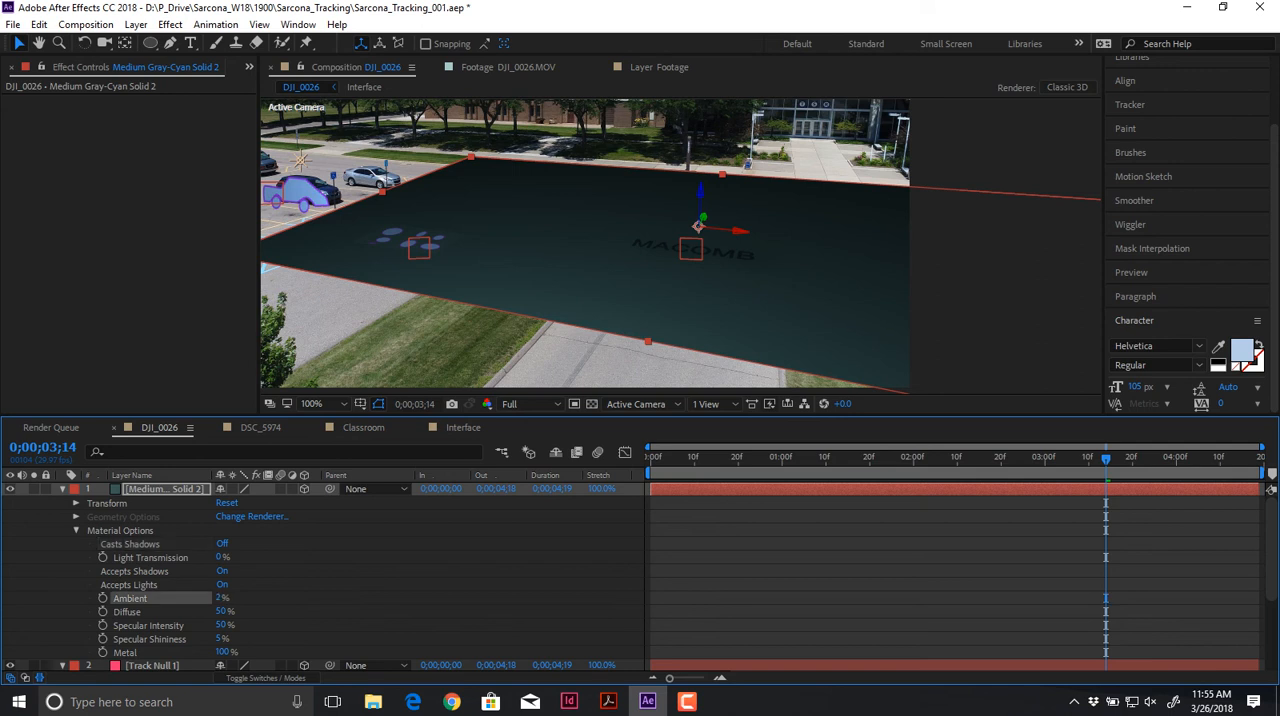
pyautogui.click(127, 612)
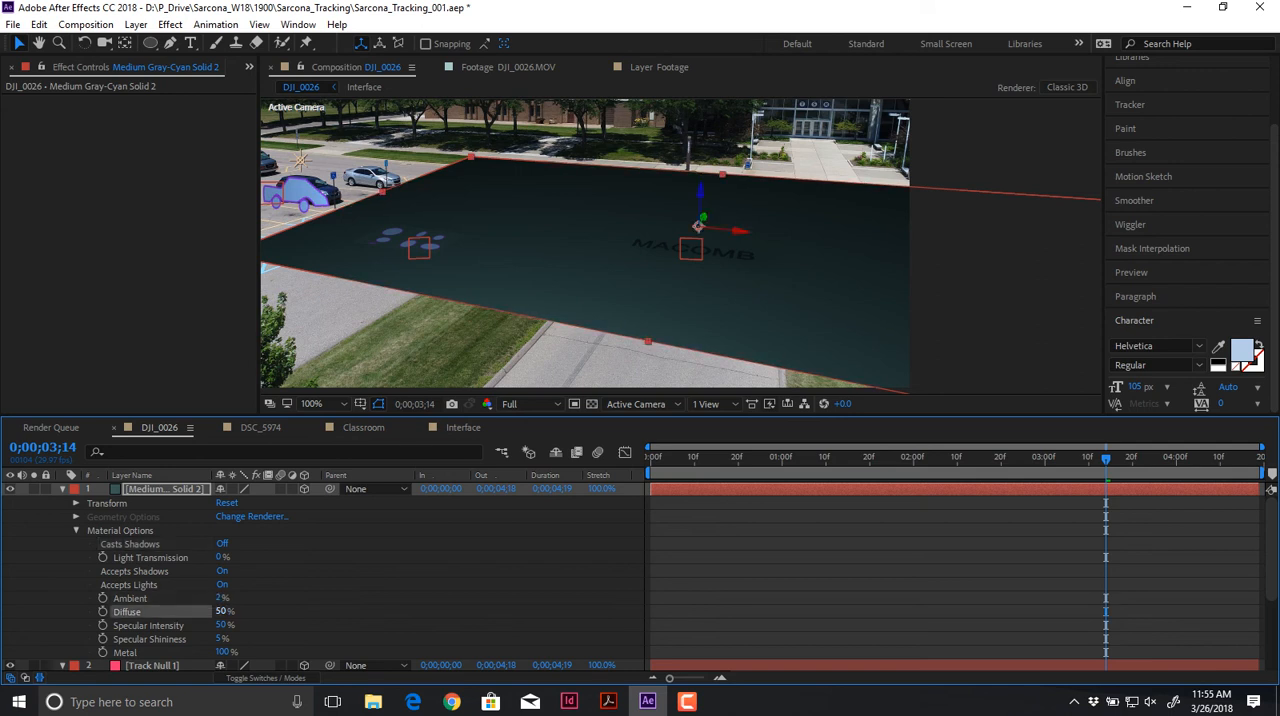
pyautogui.moveTo(221, 611); pyautogui.dragTo(122, 652)
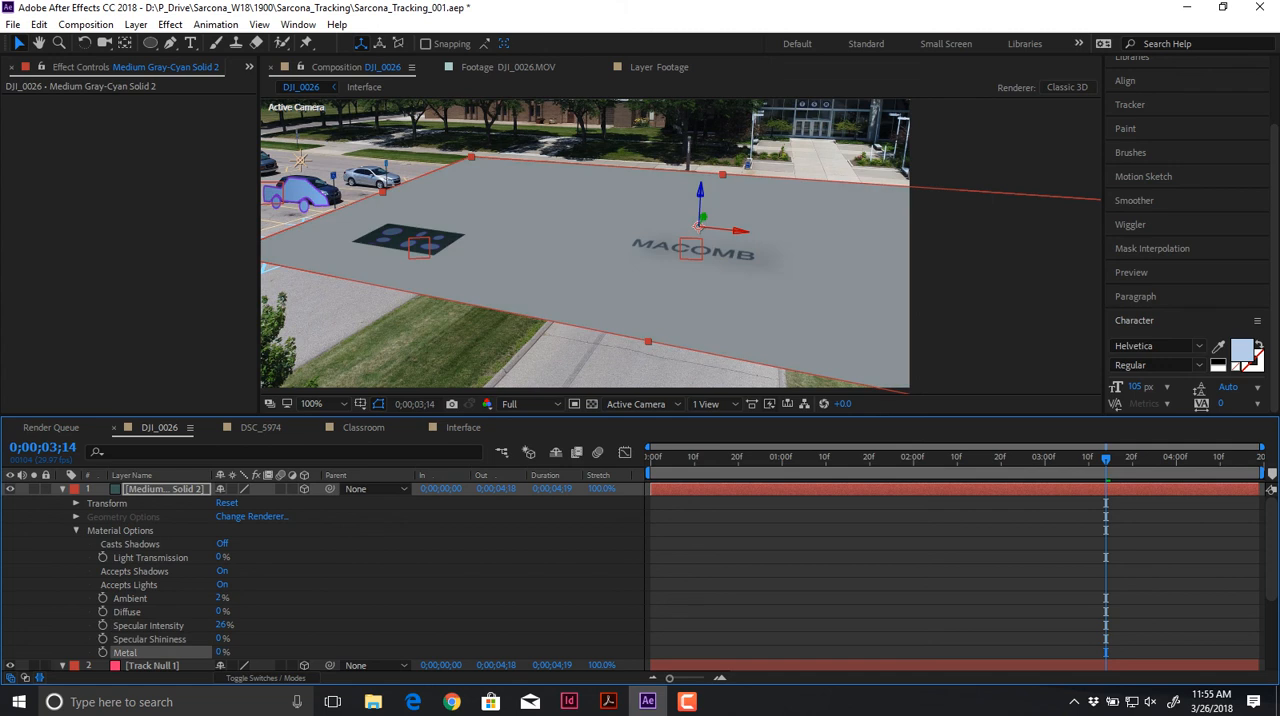
pyautogui.click(292, 489)
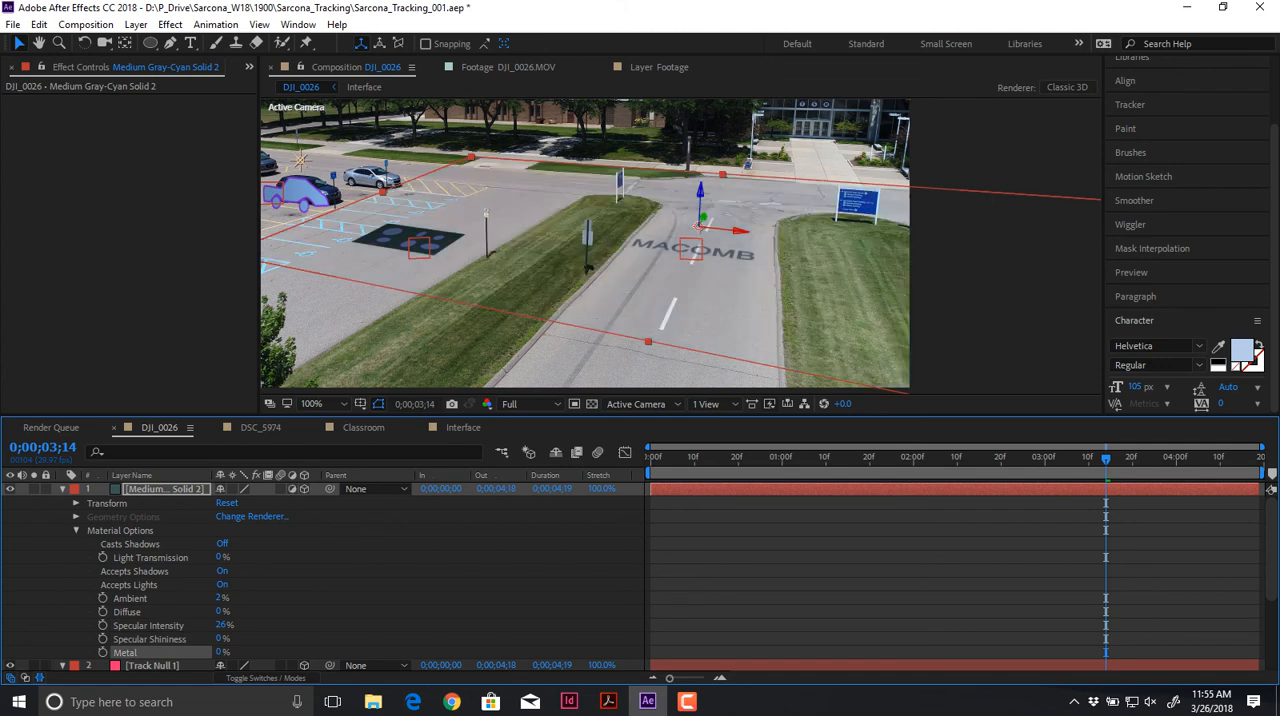
# Step: Delete the gray-cyan ground solid from the DJI_0026 composition
pyautogui.scroll(-3, 320, 580)
pyautogui.scroll(3, 320, 575)
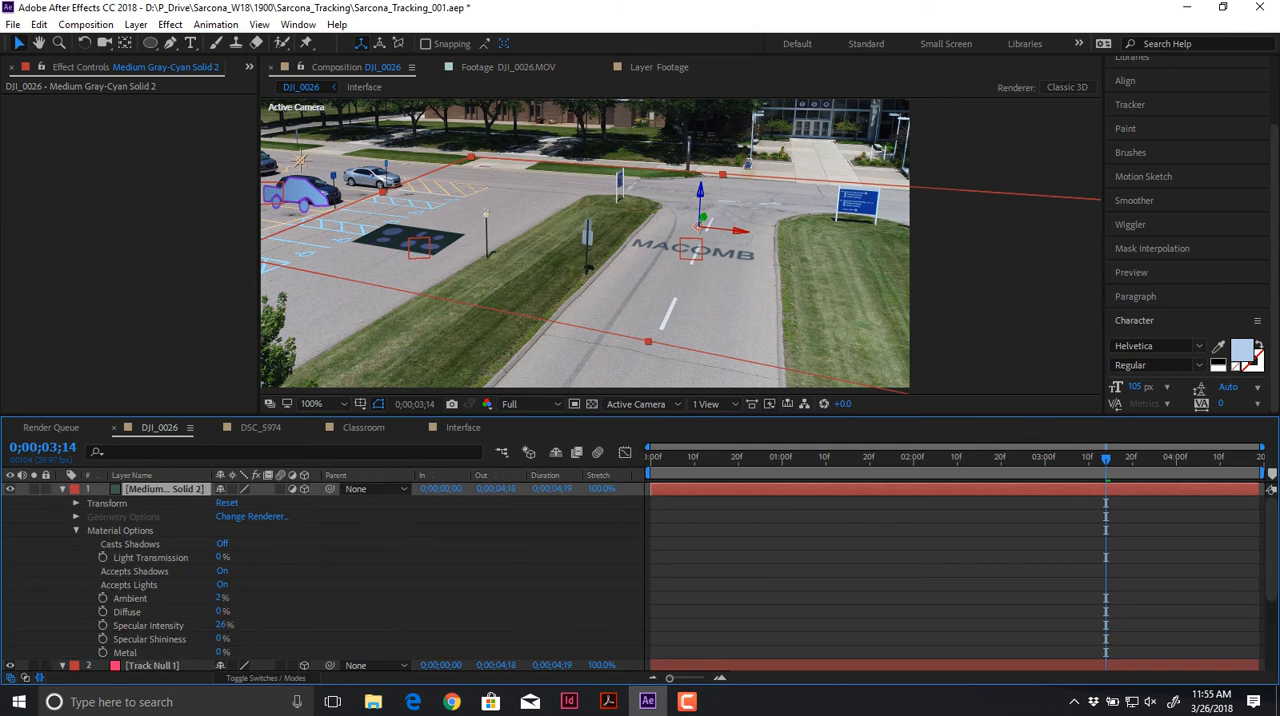
pyautogui.press('Delete')
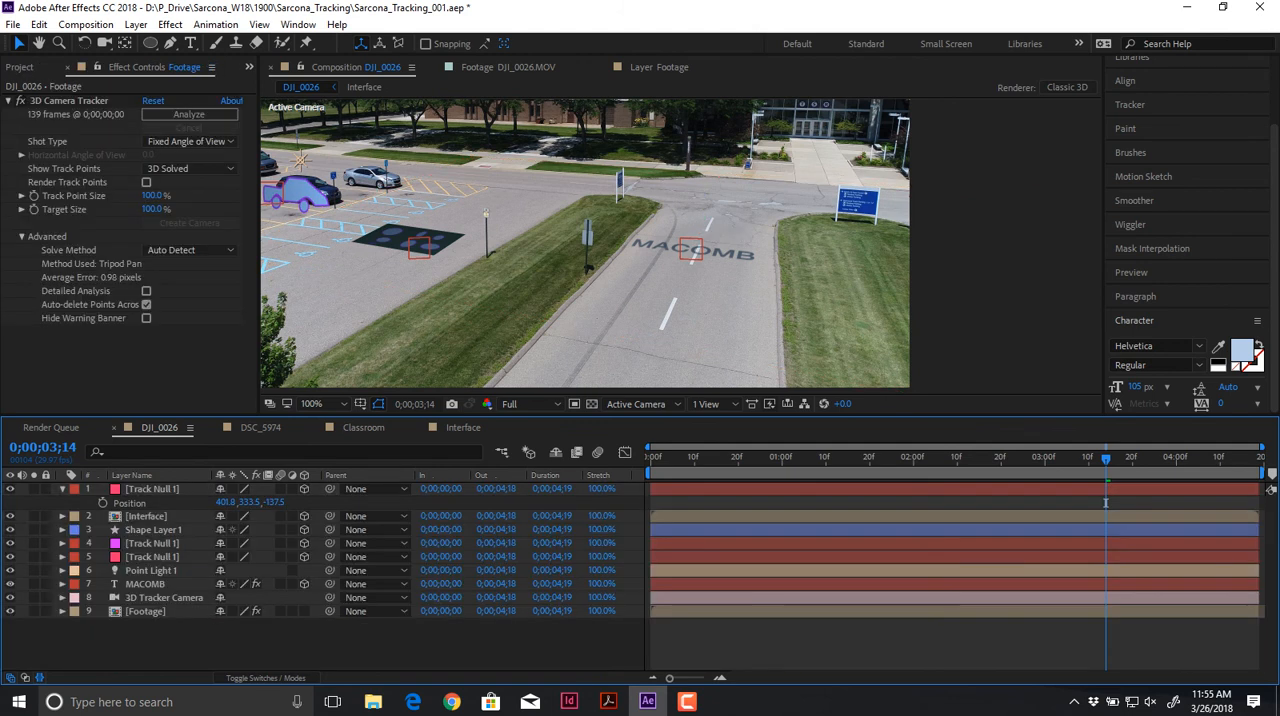
pyautogui.press('.')
pyautogui.press(',')
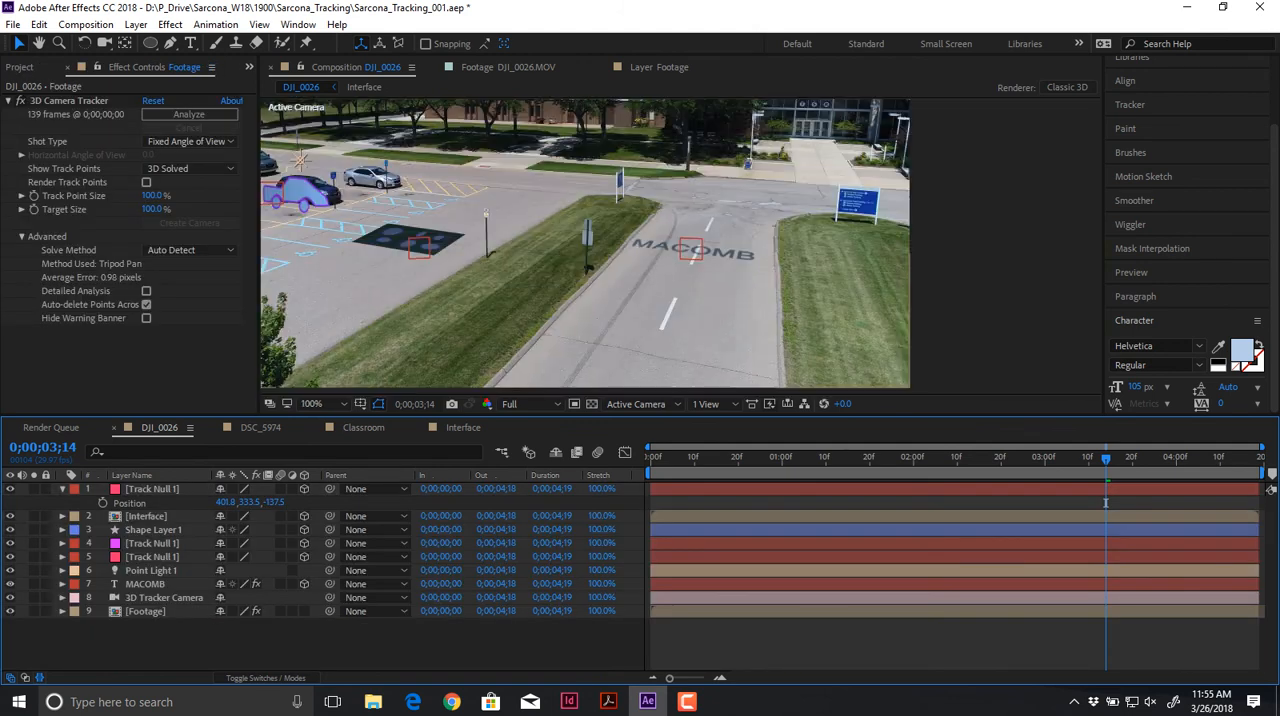
# Step: Switch to the DSC_5974 composition and delete its Text and 3D Tracker Camera layers
pyautogui.click(260, 428)
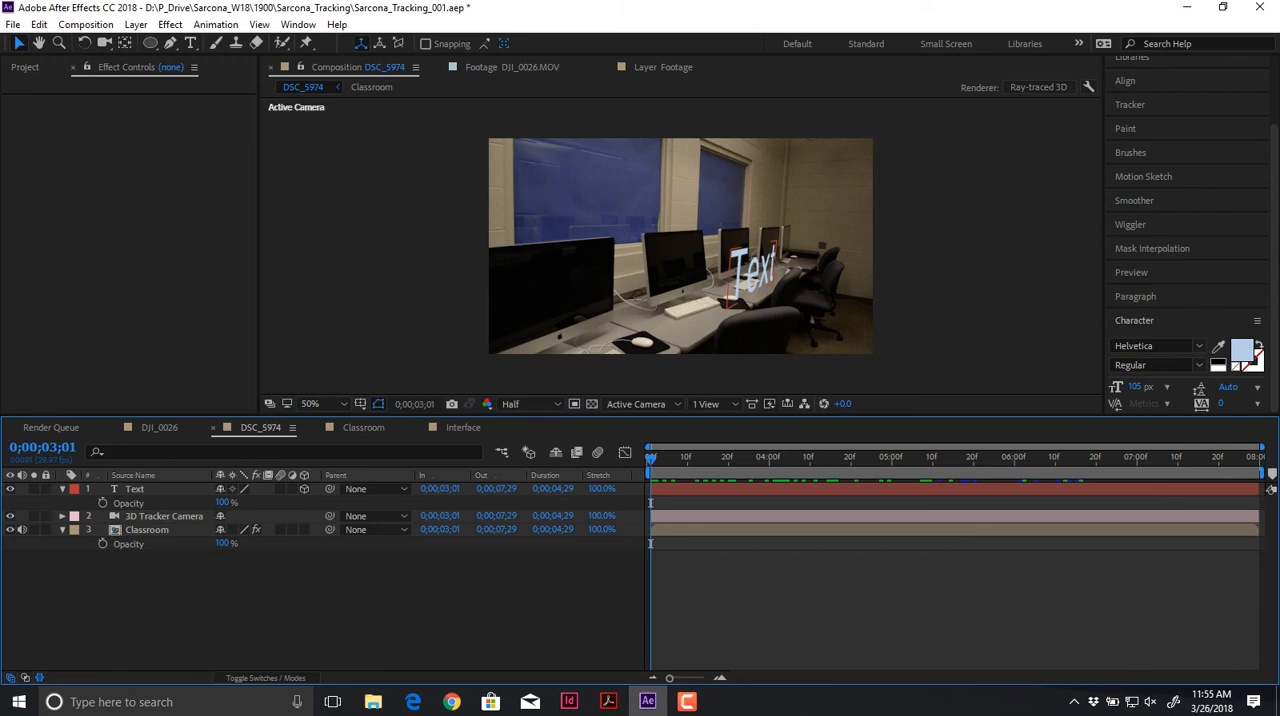
pyautogui.click(164, 516)
pyautogui.keyDown('shift'); pyautogui.click(136, 489); pyautogui.keyUp('shift')
pyautogui.press('Delete')
# Step: At 0;00;03;18, create a shadow catcher, camera and light from the Classroom layer's track points on the desk near the keyboard
pyautogui.click(147, 489)
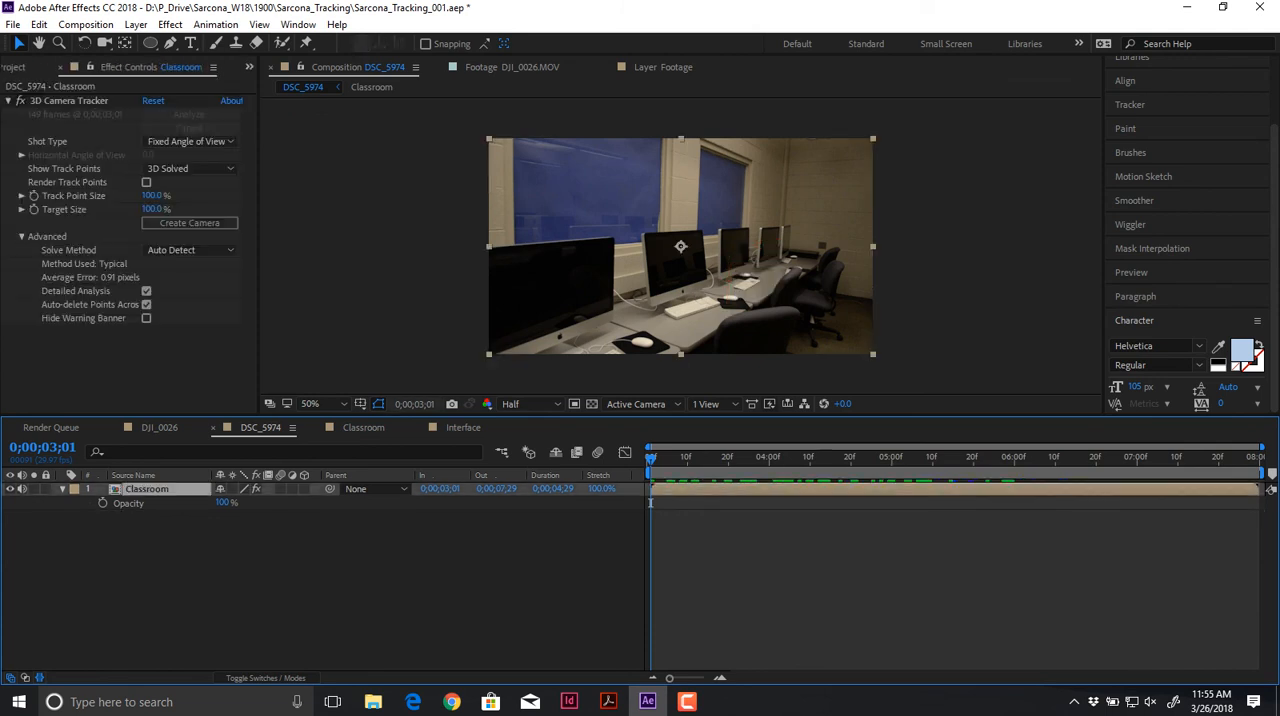
pyautogui.moveTo(650, 503); pyautogui.dragTo(720, 503)
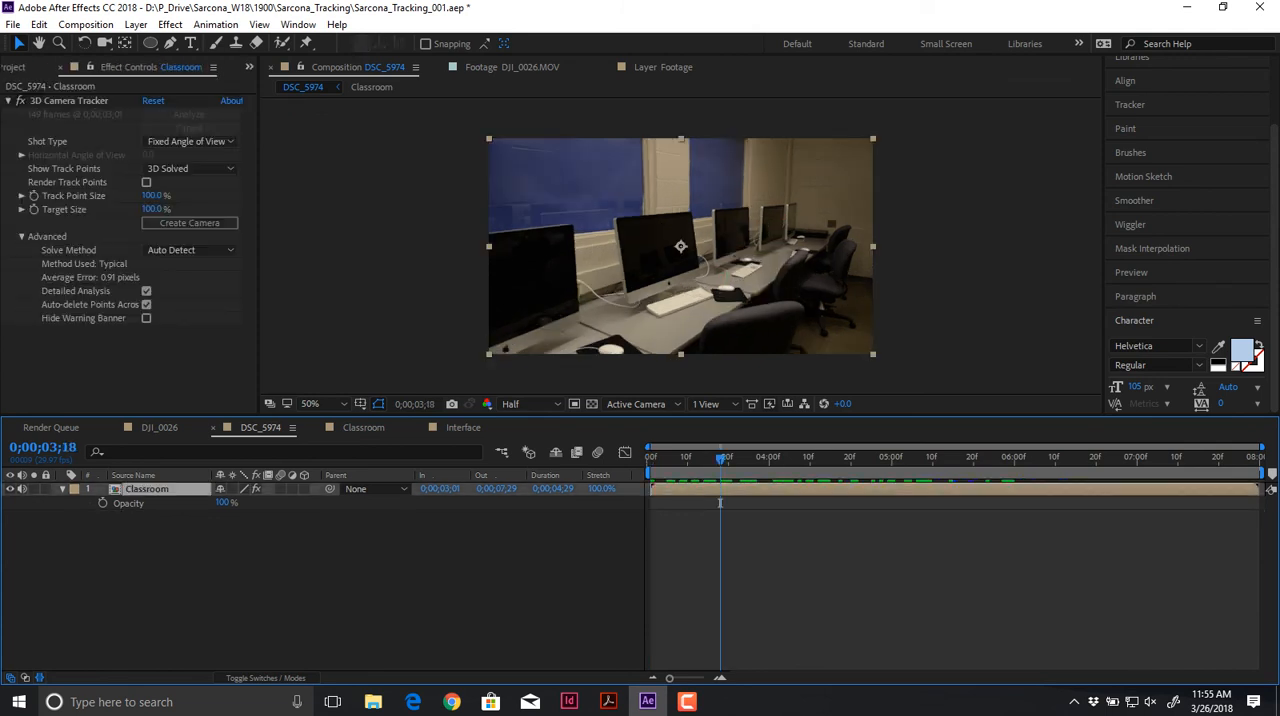
pyautogui.click(69, 101)
pyautogui.rightClick(657, 333)
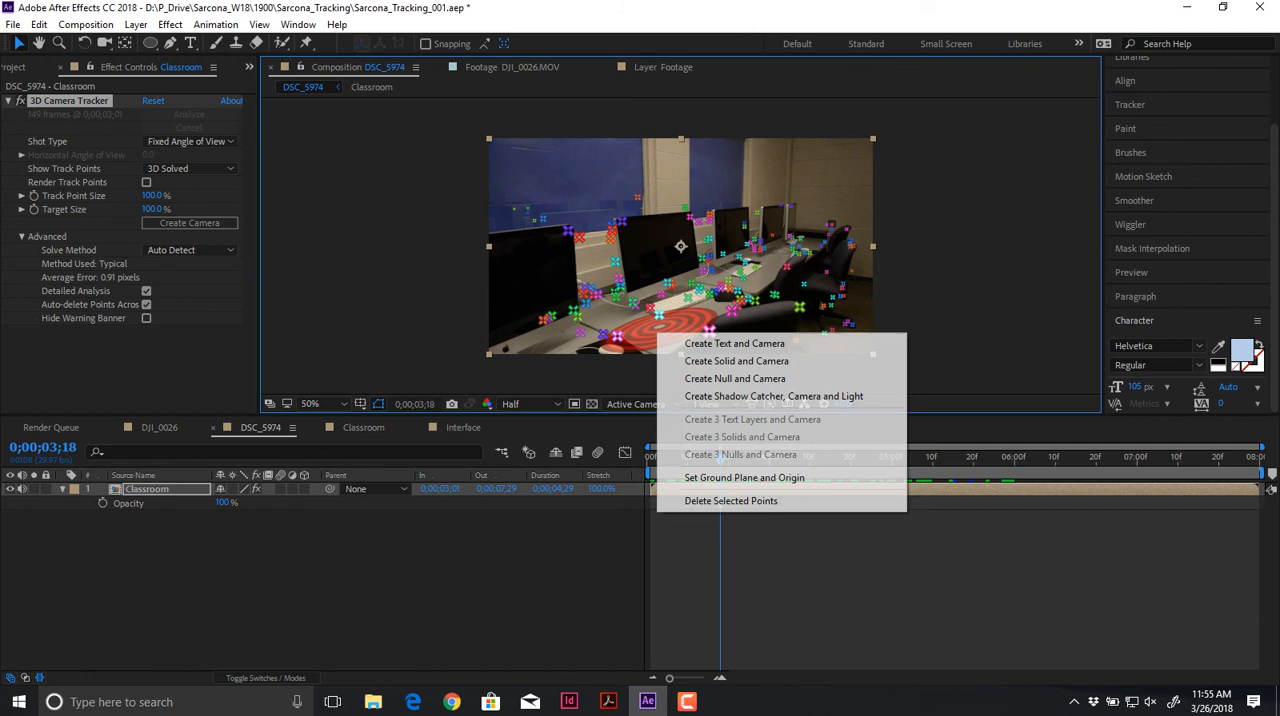
pyautogui.click(774, 396)
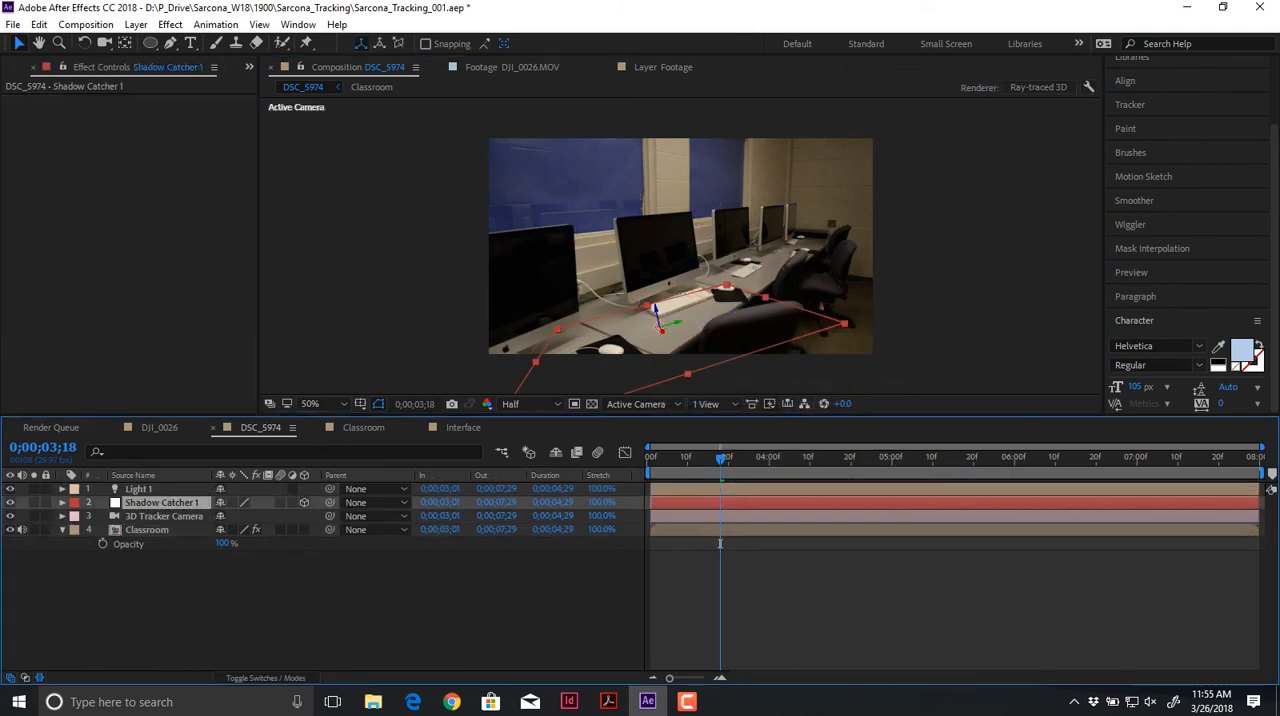
# Step: Expand the Material Options of the Shadow Catcher 1 layer
pyautogui.click(62, 503)
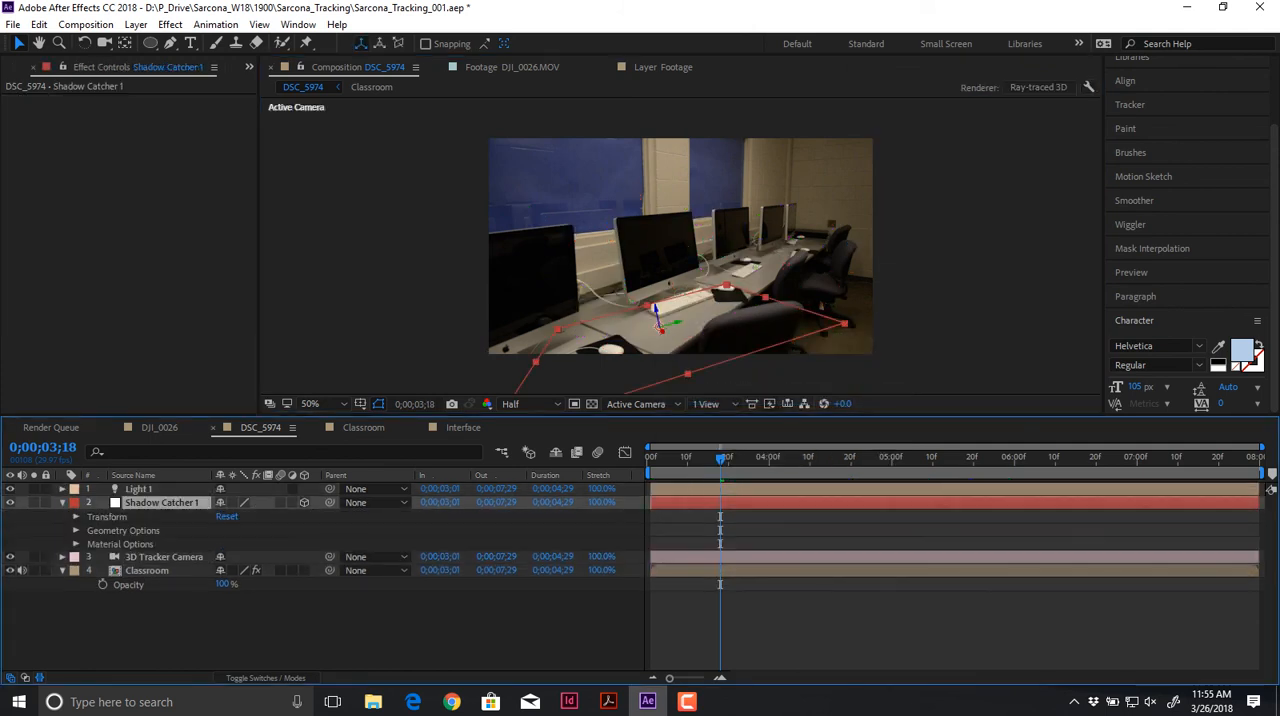
pyautogui.click(70, 545)
pyautogui.click(76, 544)
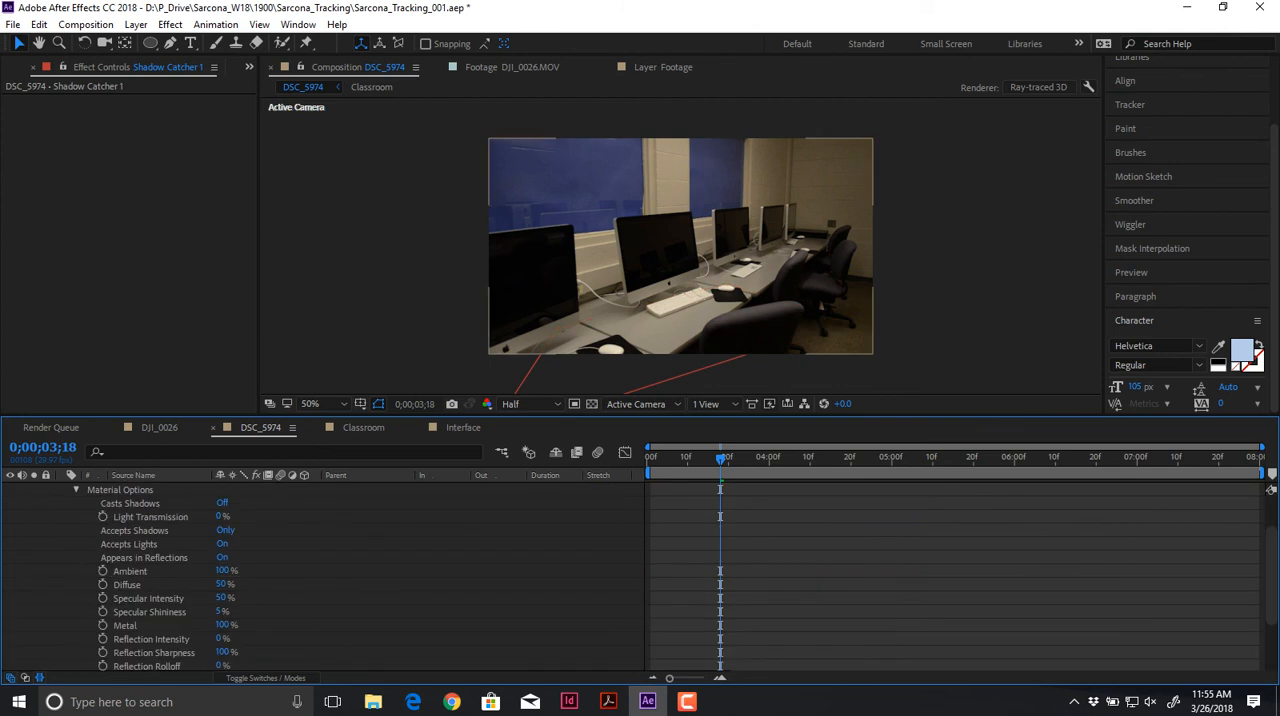
# Step: Change the DSC_5974 composition's renderer to Classic 3D and collapse the Shadow Catcher 1 properties
pyautogui.click(1038, 87)
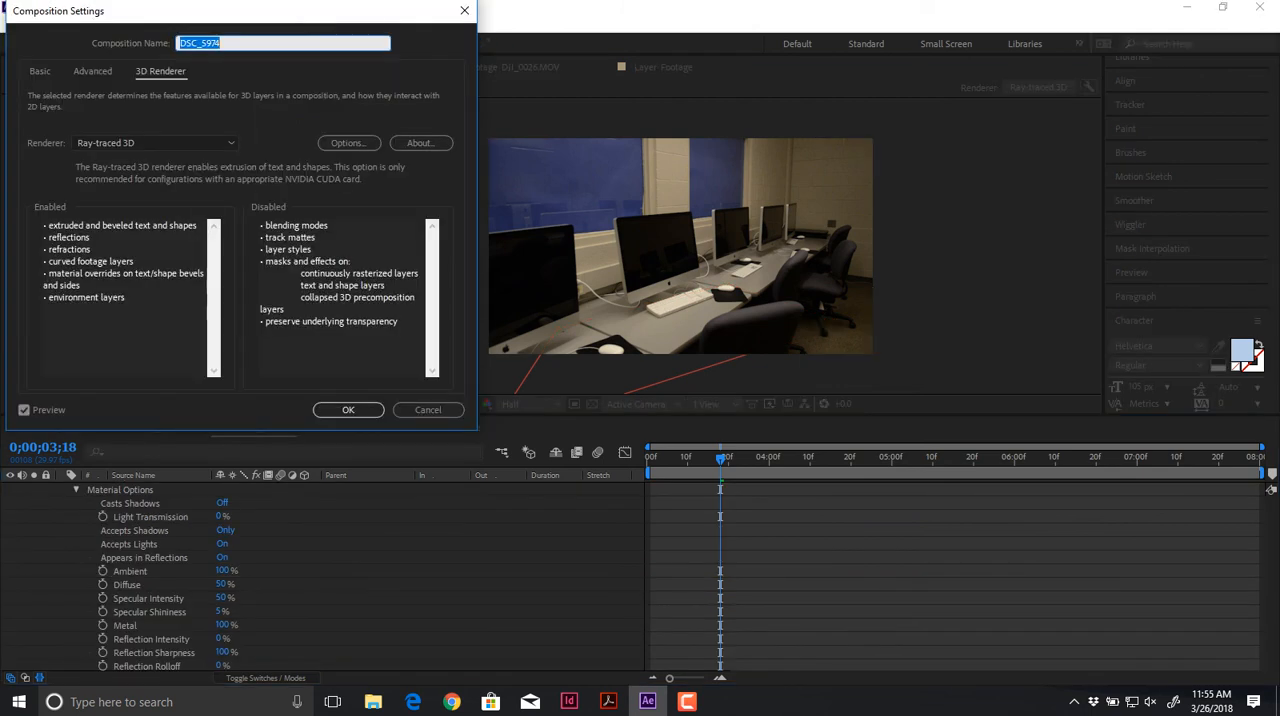
pyautogui.click(155, 143)
pyautogui.click(100, 163)
pyautogui.click(348, 410)
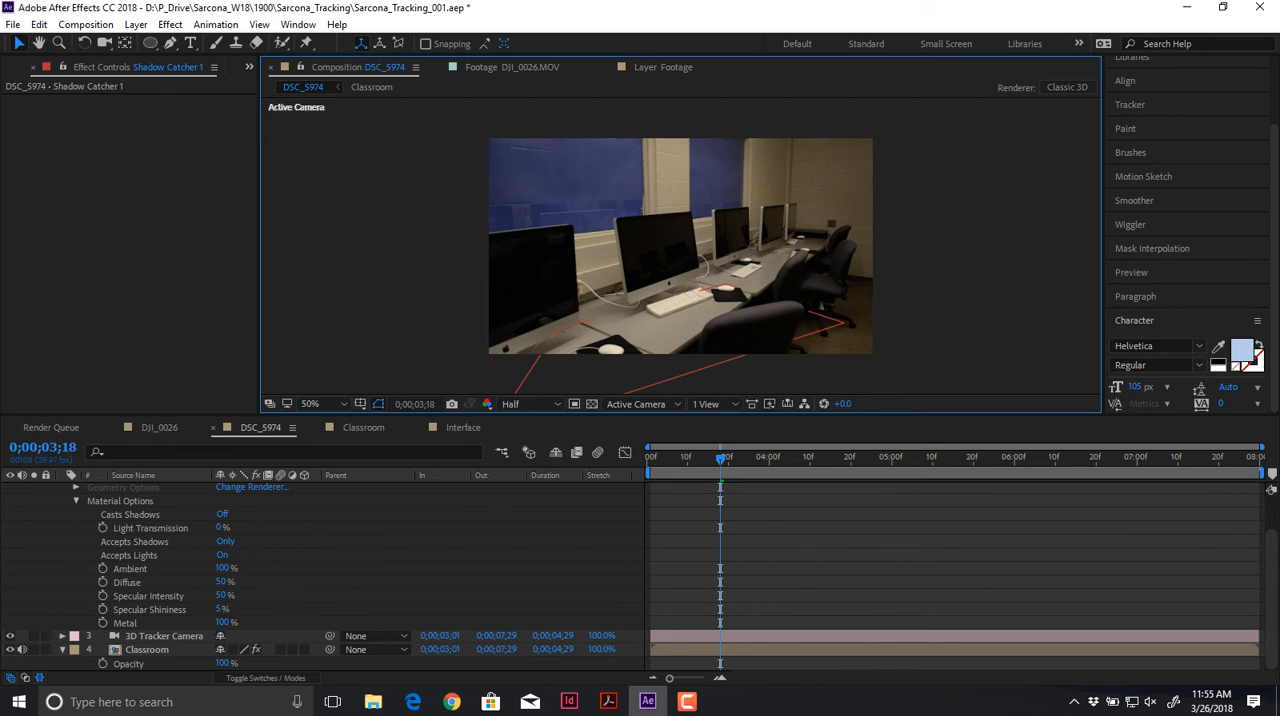
pyautogui.scroll(1, 320, 570)
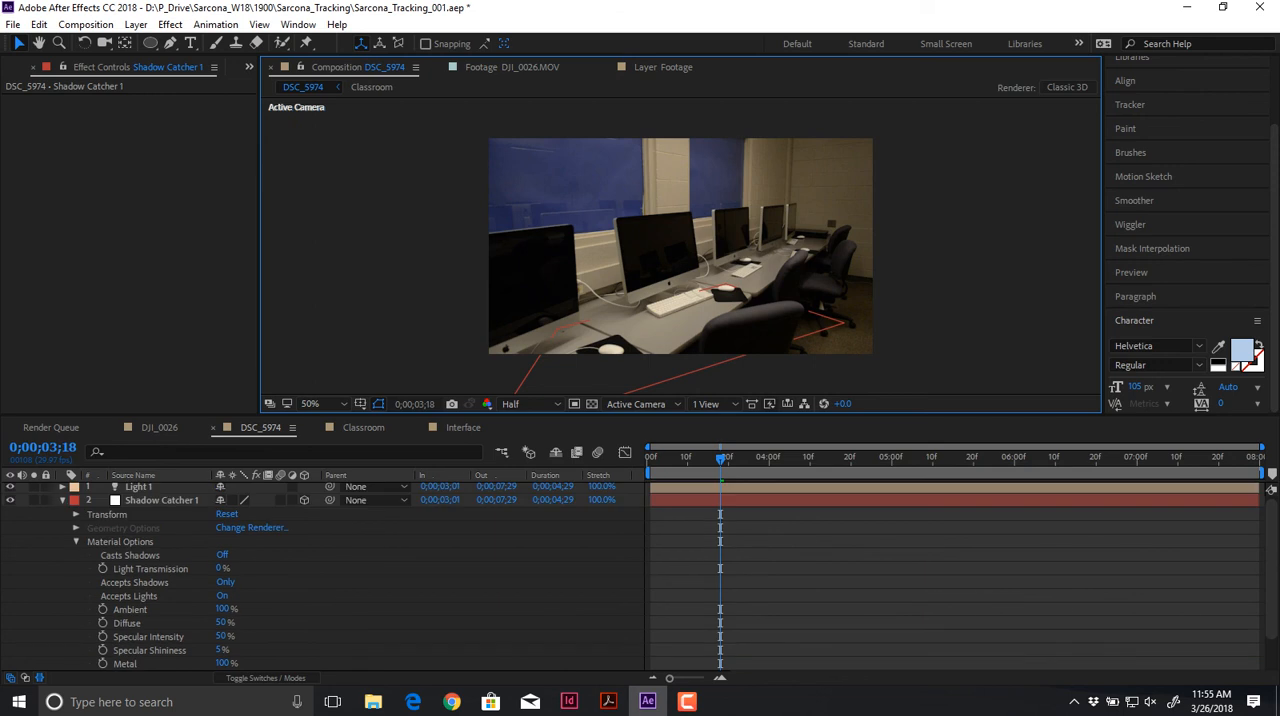
pyautogui.click(62, 500)
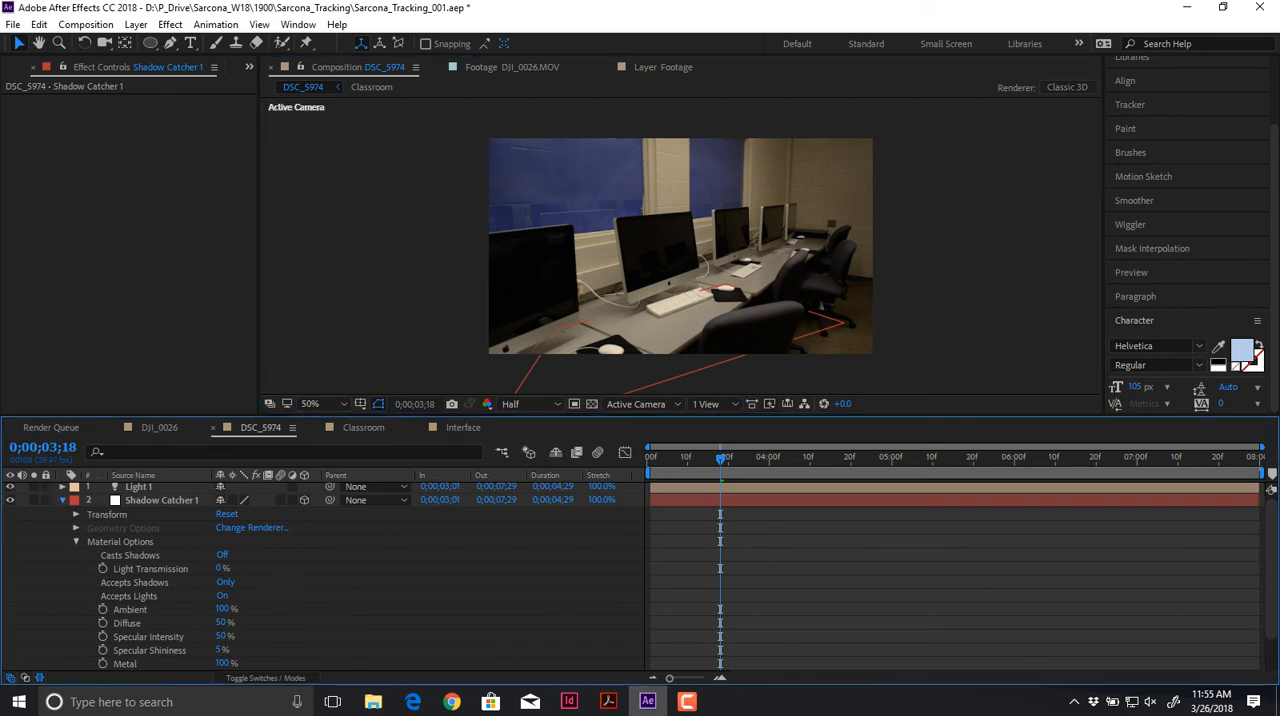
# Step: Draw a blue circle with a 9 px purple stroke on a new shape layer and move it over the second monitor
pyautogui.click(162, 502)
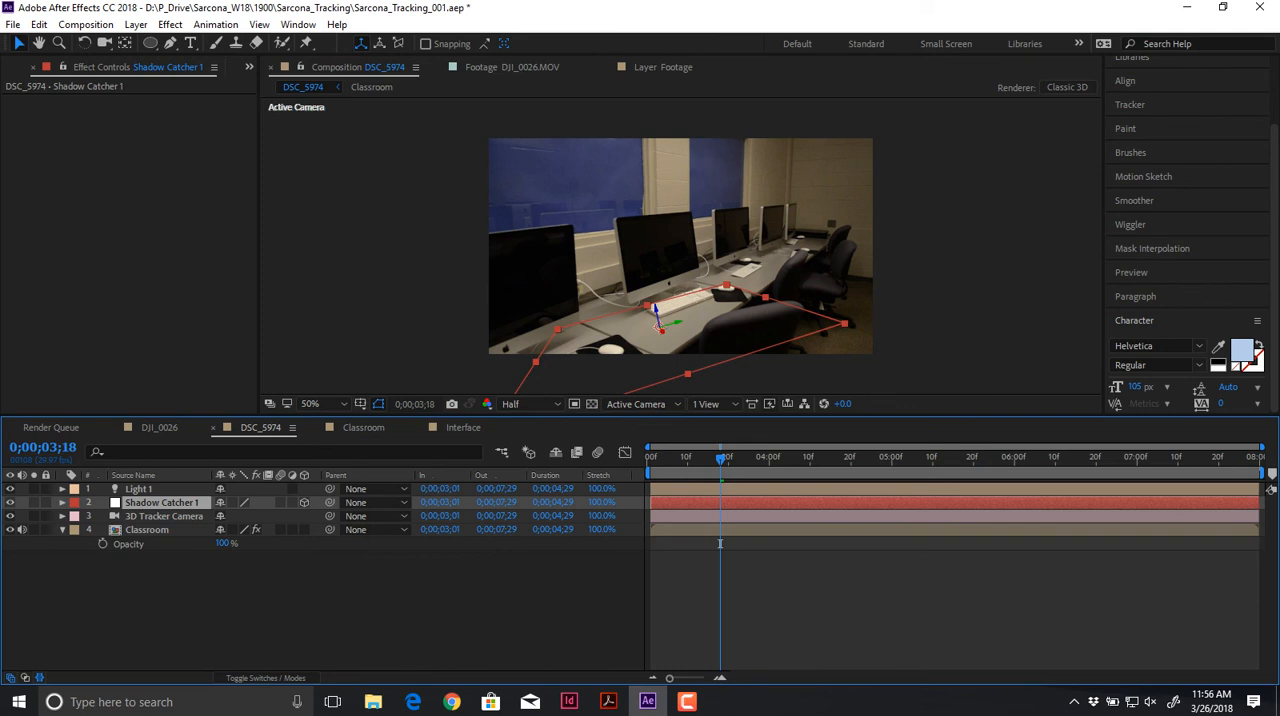
pyautogui.press('q')
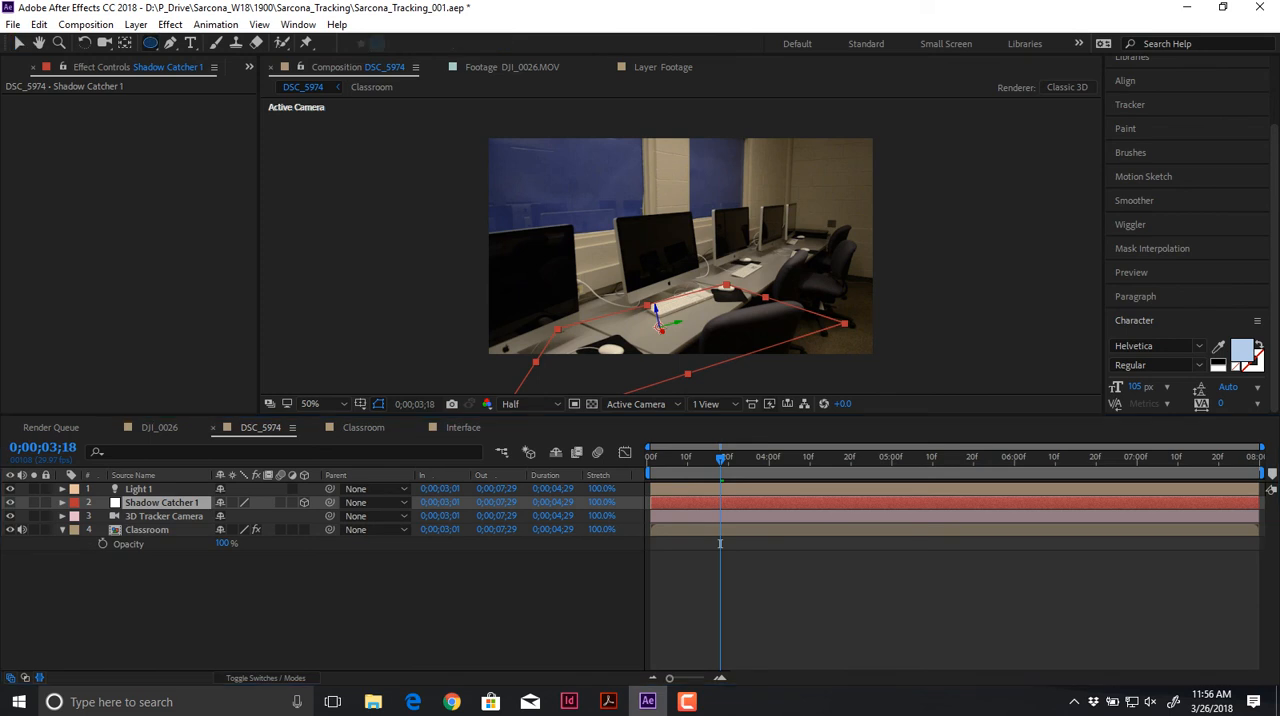
pyautogui.moveTo(577, 291); pyautogui.dragTo(651, 357)
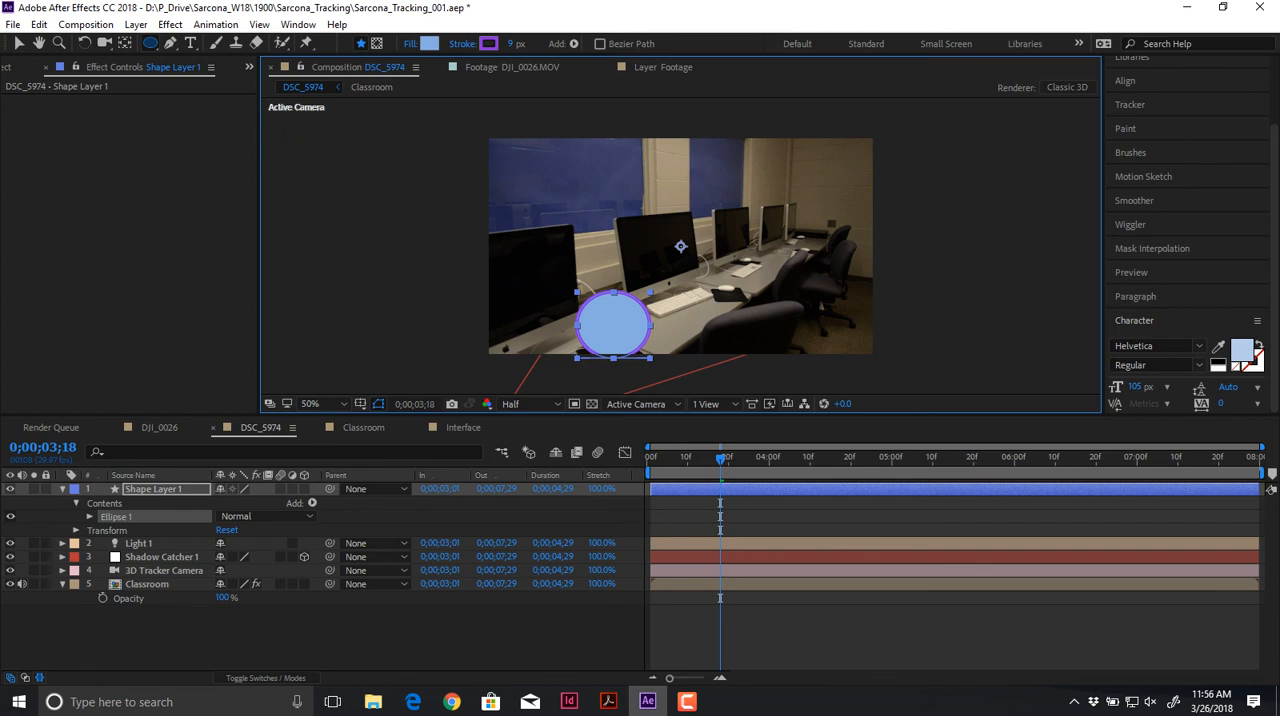
pyautogui.press('v')
pyautogui.moveTo(614, 325); pyautogui.dragTo(696, 245)
# Step: Place the shape layer's anchor point at the circle's center and make the layer 3D
pyautogui.press('p')
pyautogui.press('y')
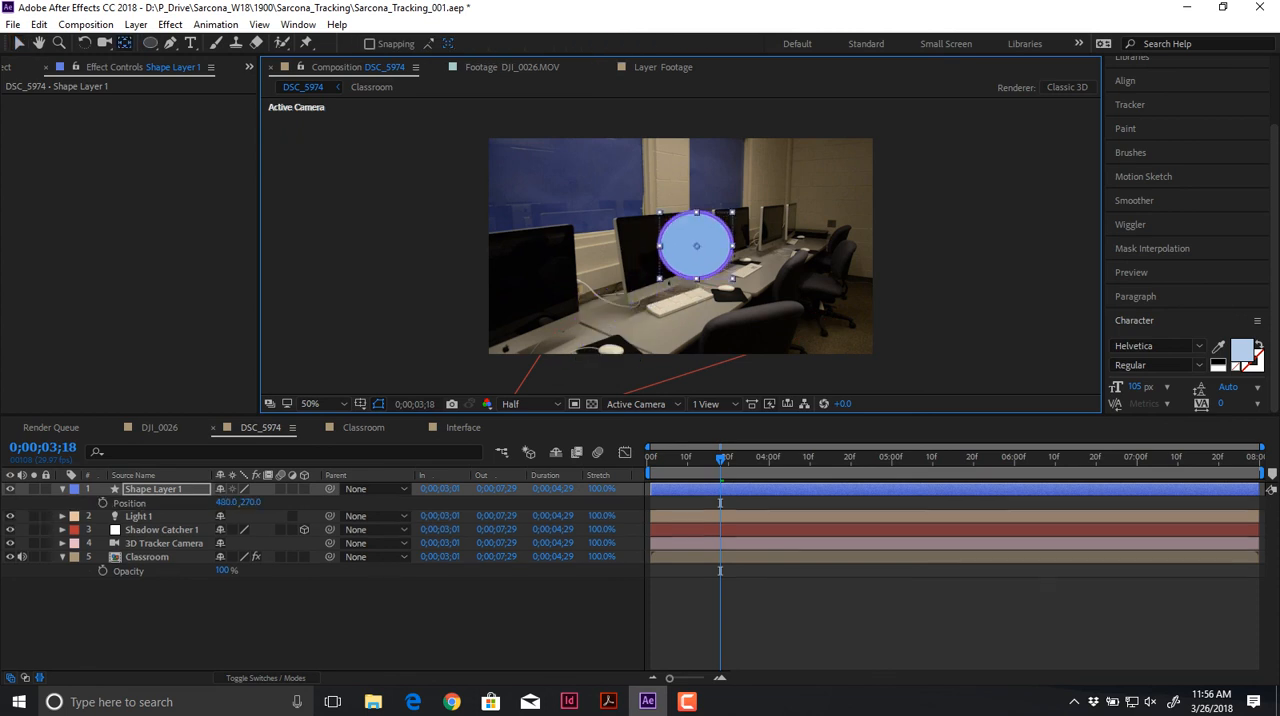
pyautogui.press(',')
pyautogui.press(',')
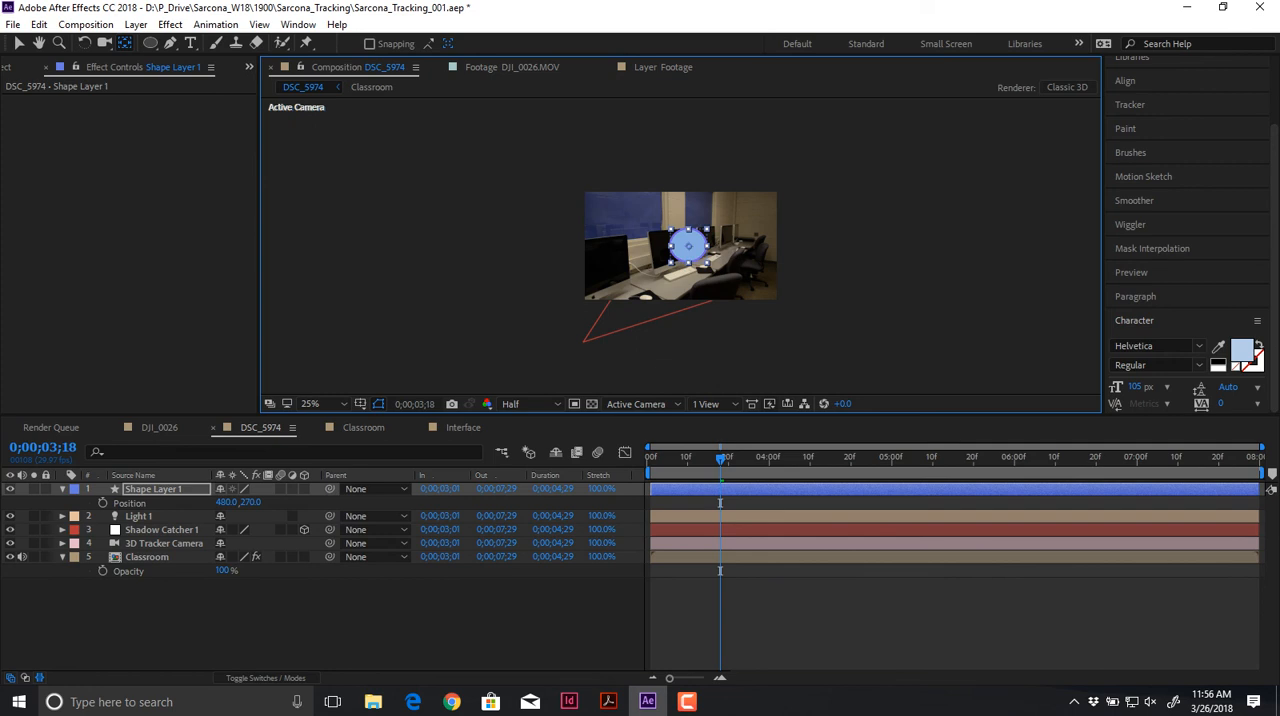
pyautogui.press('.')
pyautogui.press('.')
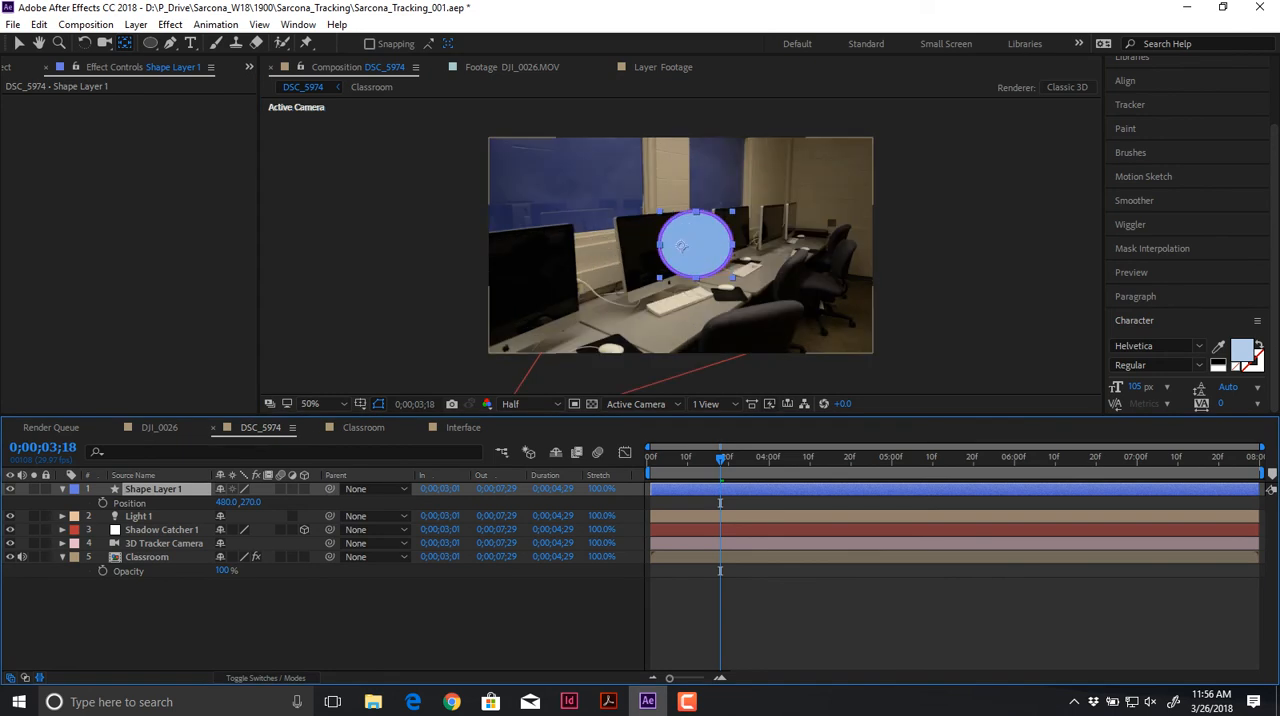
pyautogui.moveTo(681, 246); pyautogui.dragTo(697, 243)
pyautogui.click(304, 489)
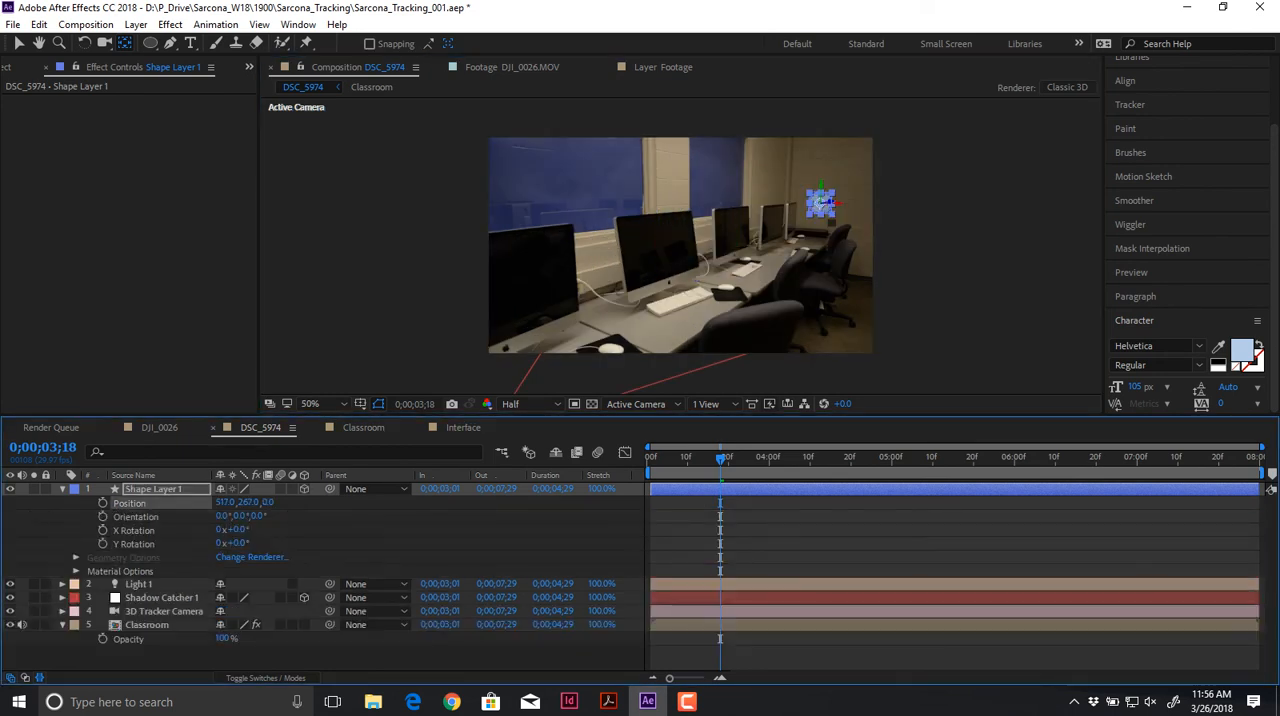
# Step: Copy the Shadow Catcher 1 layer's position and paste it onto Shape Layer 1's position
pyautogui.click(162, 598)
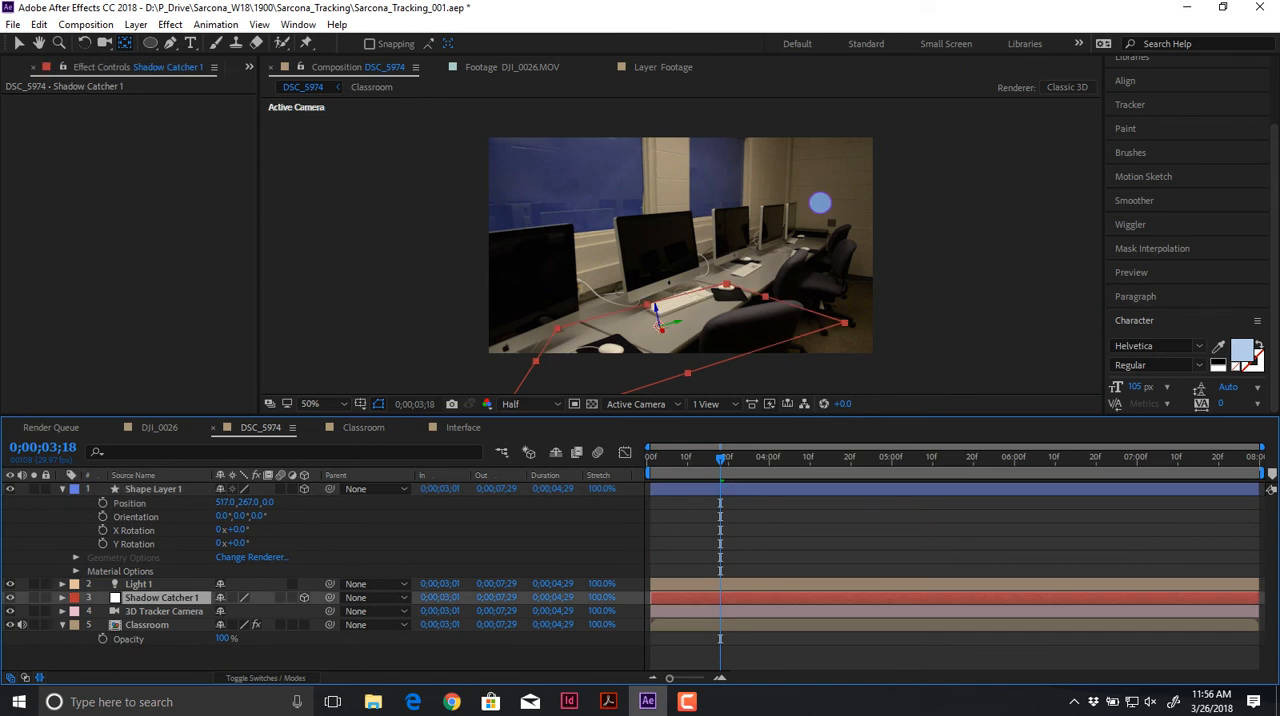
pyautogui.press('p')
pyautogui.click(130, 612)
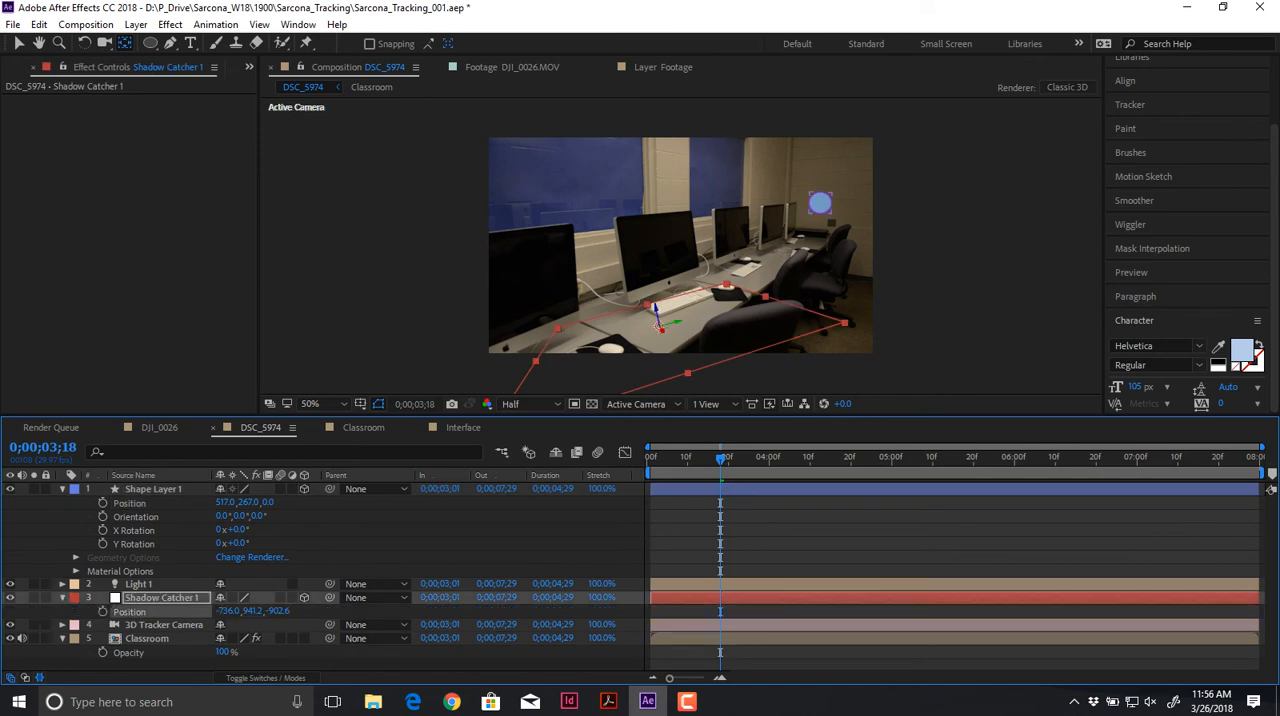
pyautogui.click(153, 489)
pyautogui.press('p')
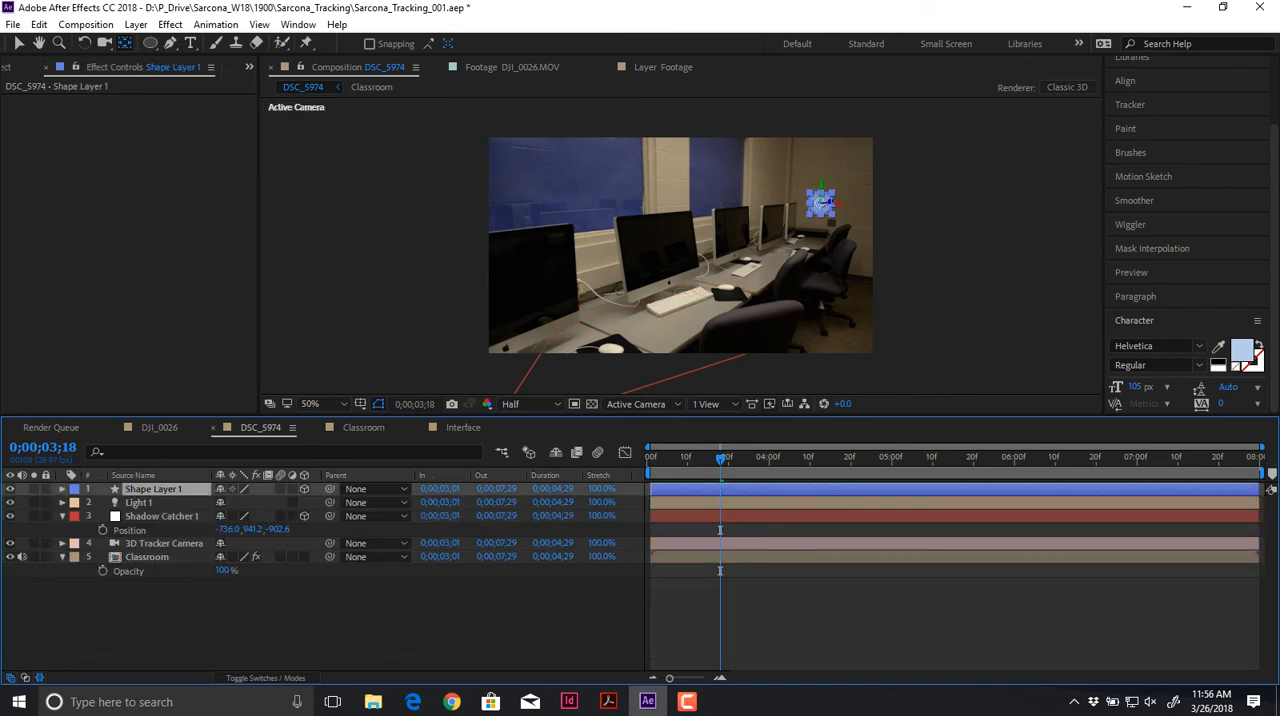
pyautogui.press('p')
pyautogui.hotkey('ctrl', 'v')
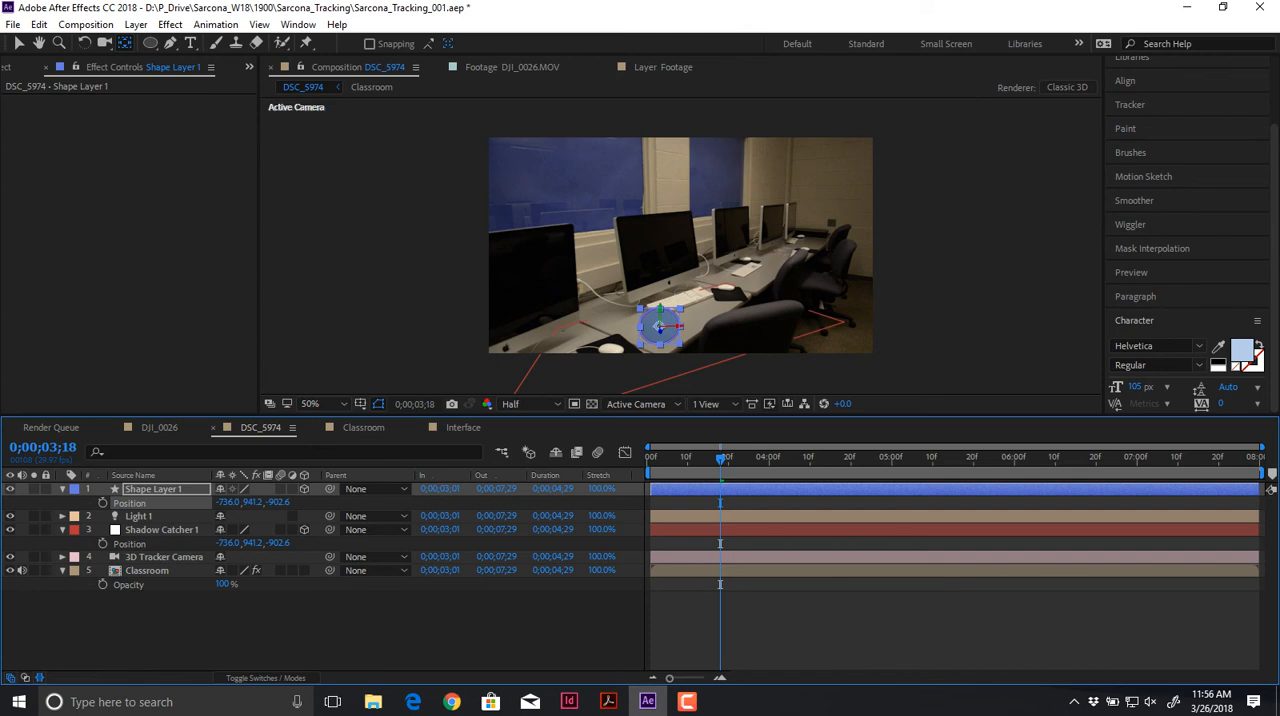
# Step: Raise the circle along its Y axis so that it stands on the desk, at a Y position of about 863.4
pyautogui.press('v')
pyautogui.moveTo(660, 309); pyautogui.dragTo(660, 291)
pyautogui.scroll(1, 662, 289)
pyautogui.scroll(-3, 662, 289)
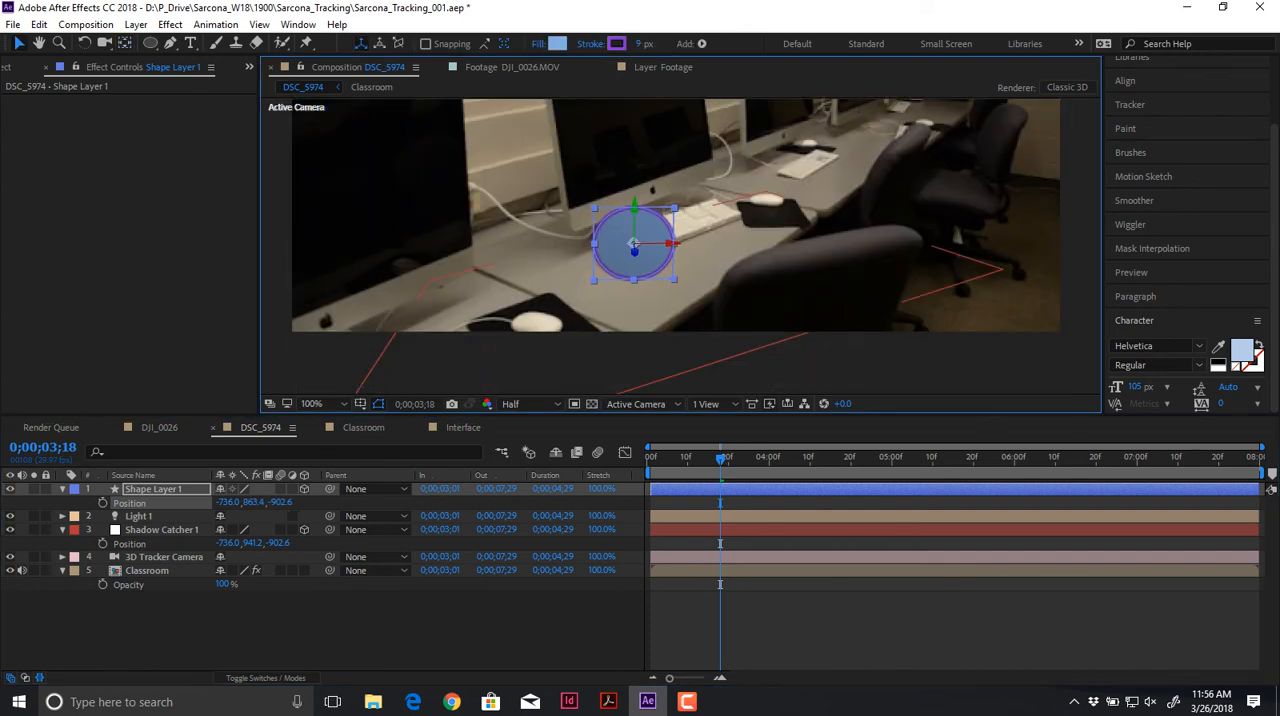
# Step: Change the DSC_5974 composition's renderer to Ray-traced 3D
pyautogui.click(1067, 87)
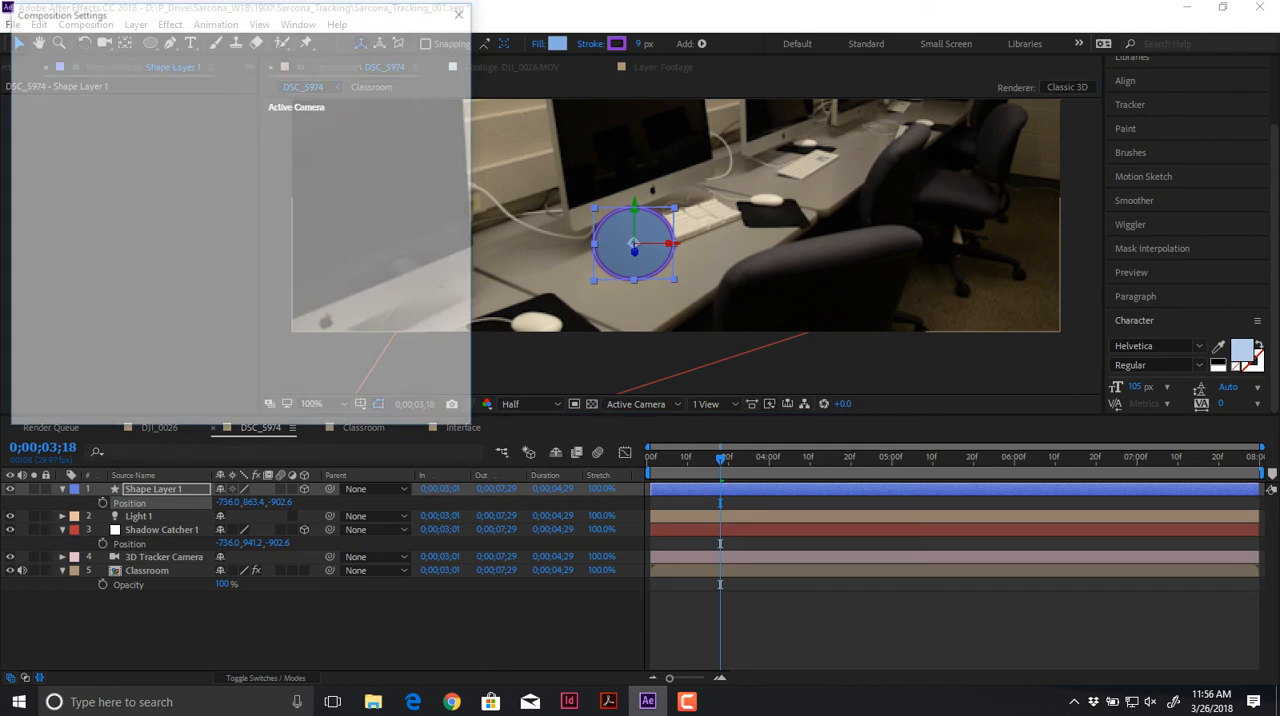
pyautogui.click(155, 143)
pyautogui.click(110, 197)
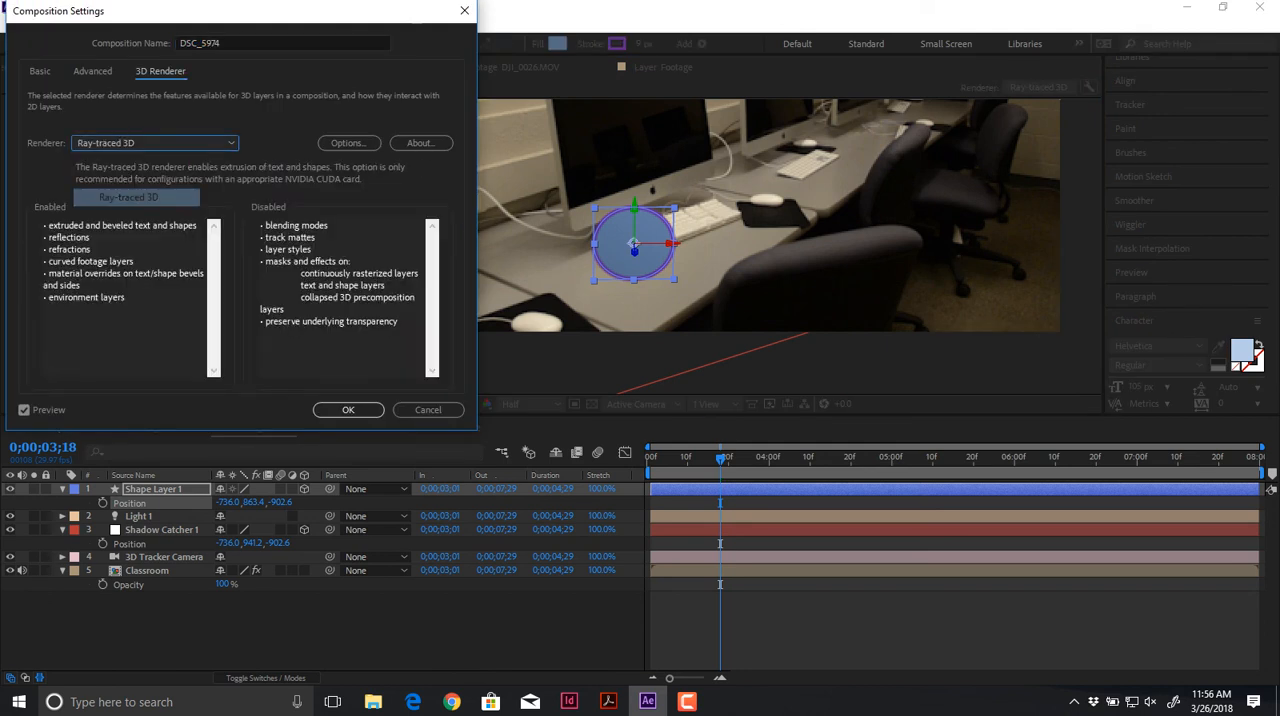
pyautogui.click(348, 410)
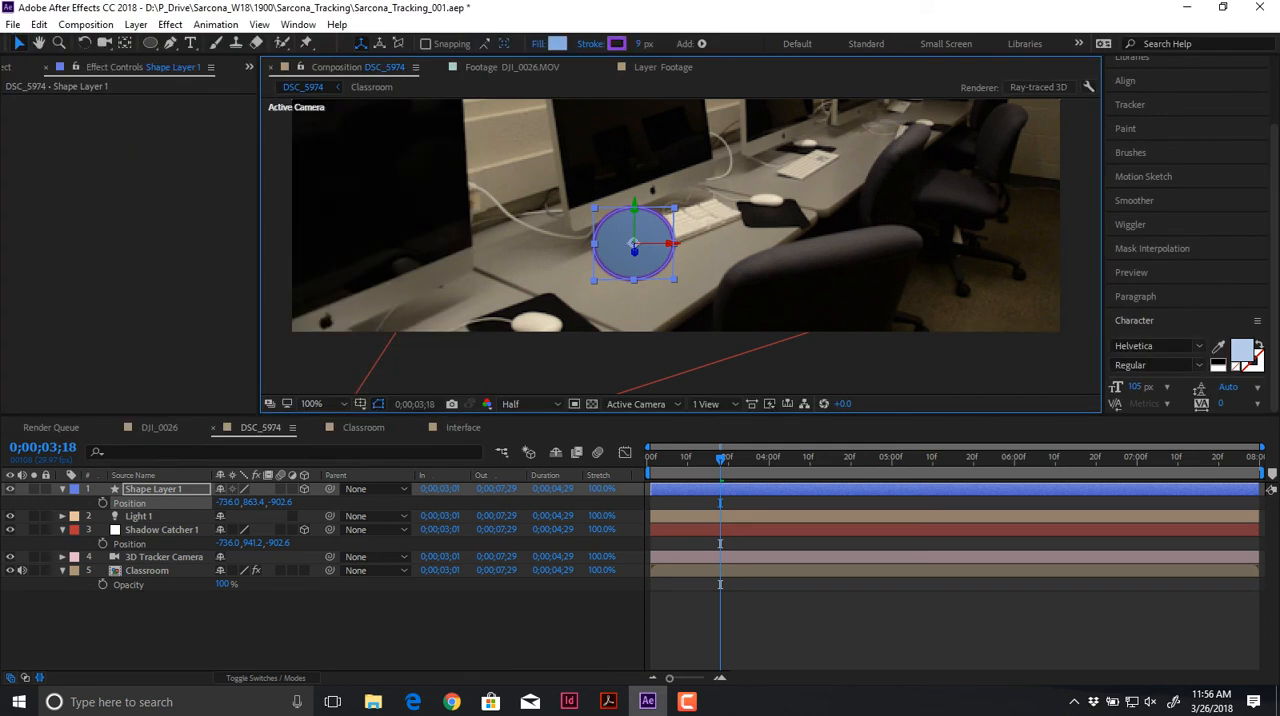
# Step: Look for Light 1 around the footage and review its light type and shadow settings without changing them
pyautogui.click(632, 276)
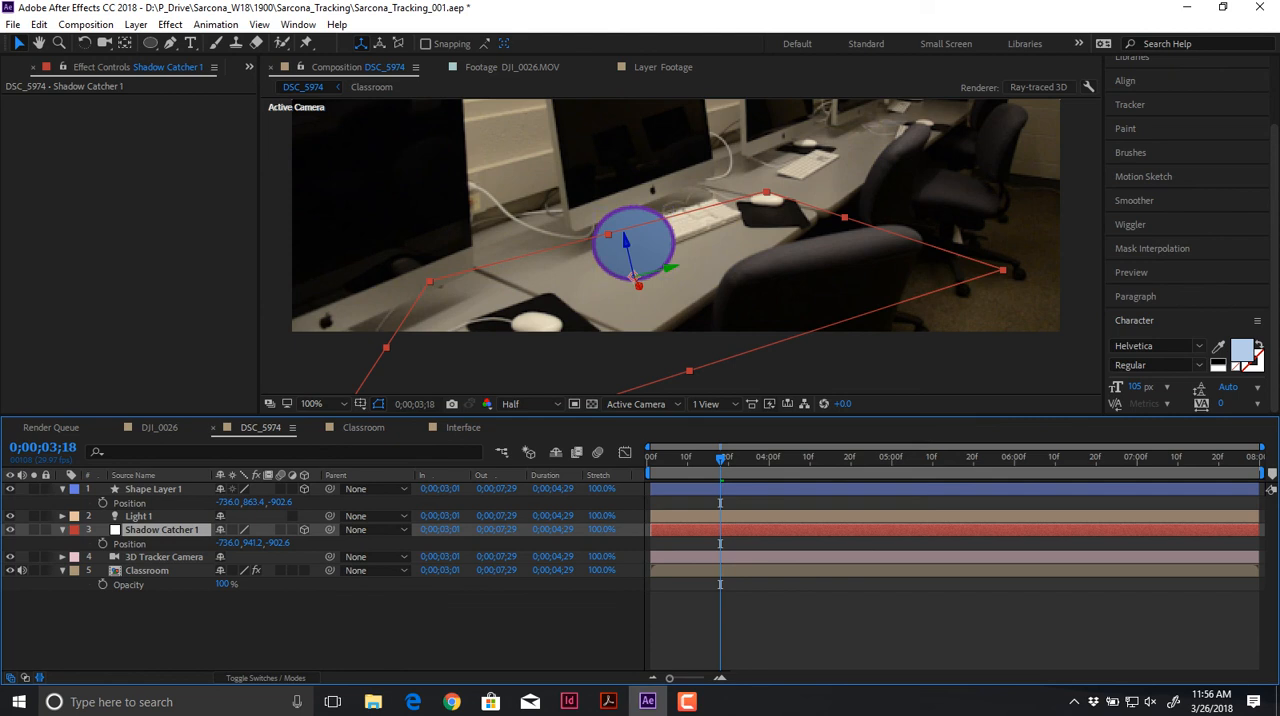
pyautogui.click(139, 516)
pyautogui.scroll(-2, 680, 246)
pyautogui.moveTo(680, 246); pyautogui.dragTo(602, 334)
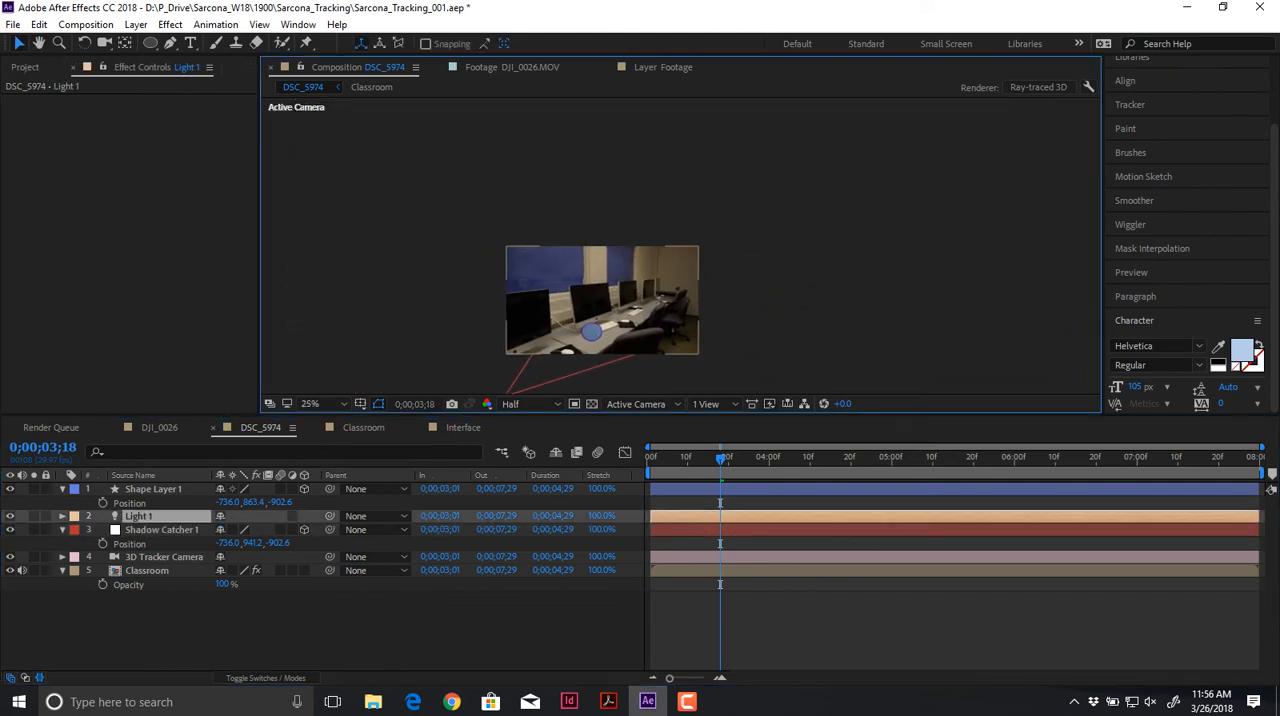
pyautogui.scroll(-2, 602, 334)
pyautogui.scroll(2, 602, 334)
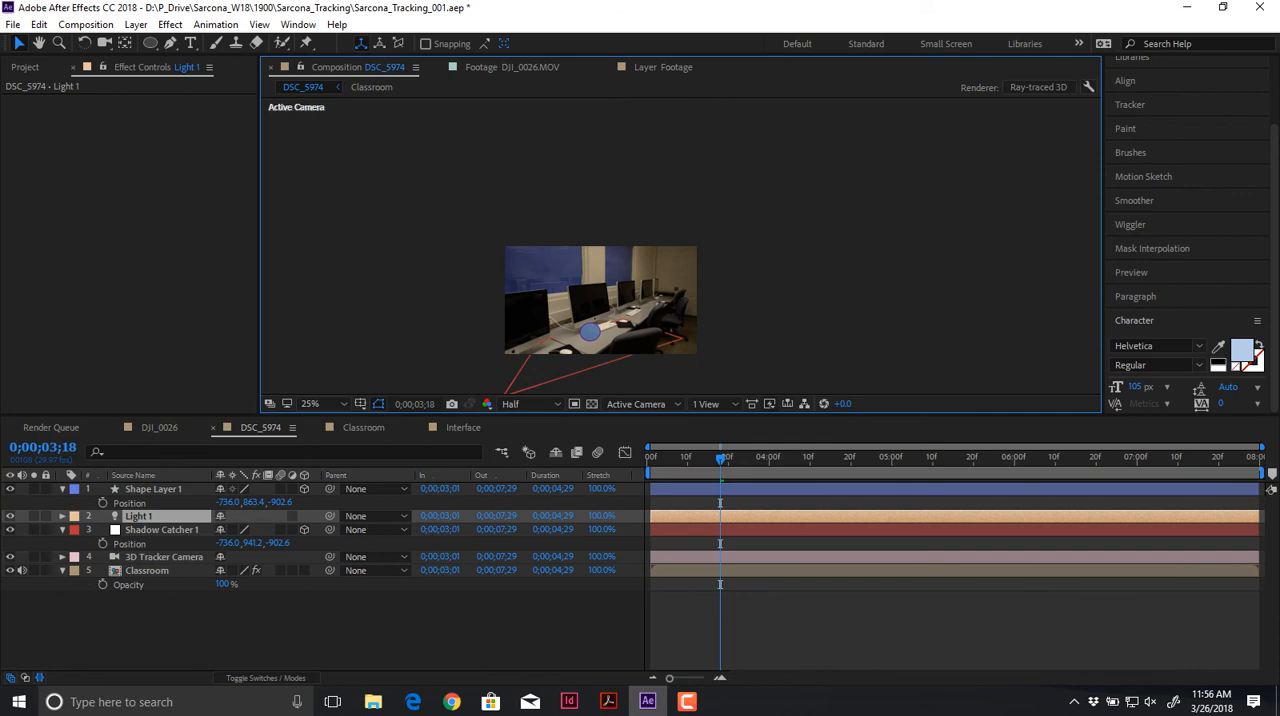
pyautogui.hotkey('ctrl', 'shift', 'l')
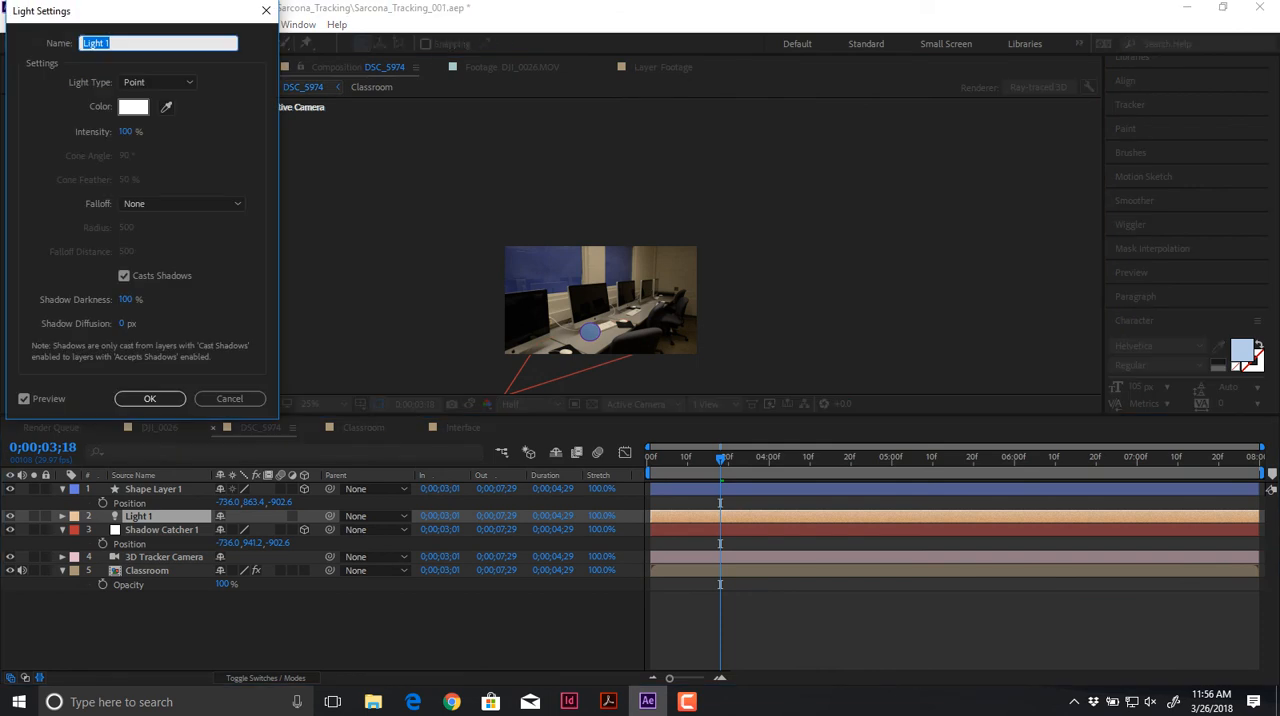
pyautogui.click(150, 398)
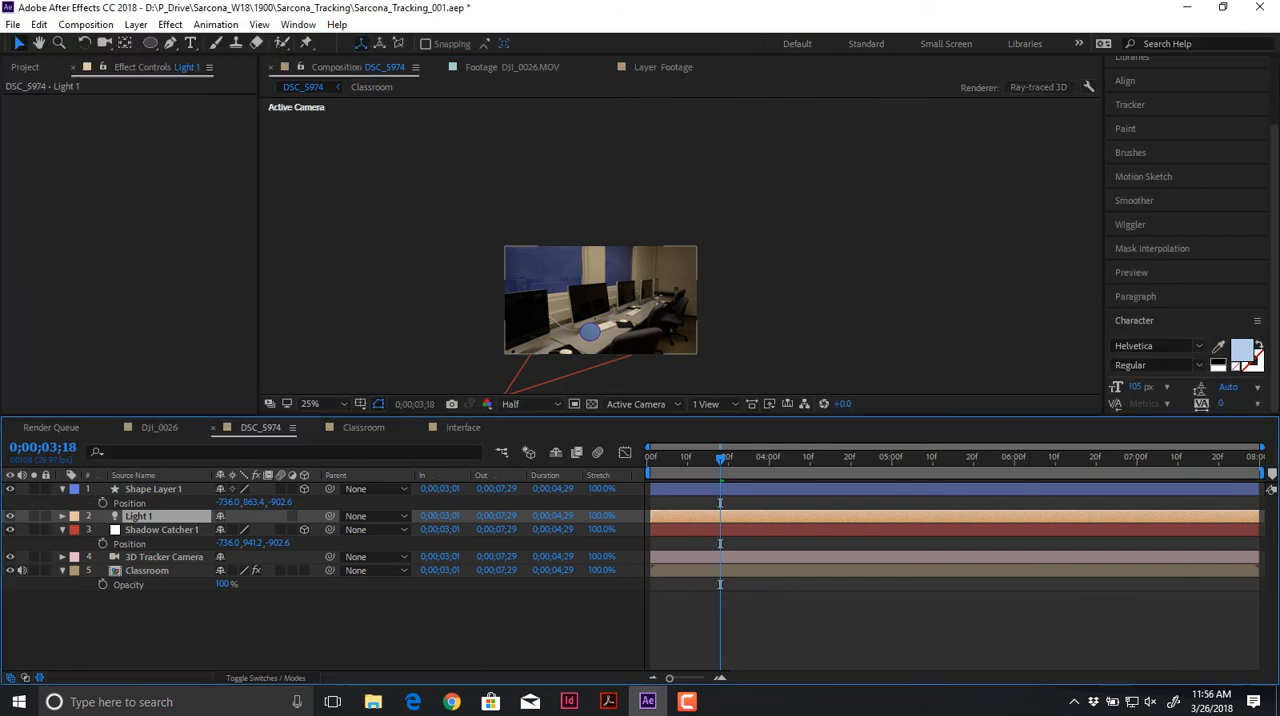
# Step: Switch the composition view to the 3D Tracker Camera and center the footage in it
pyautogui.click(643, 404)
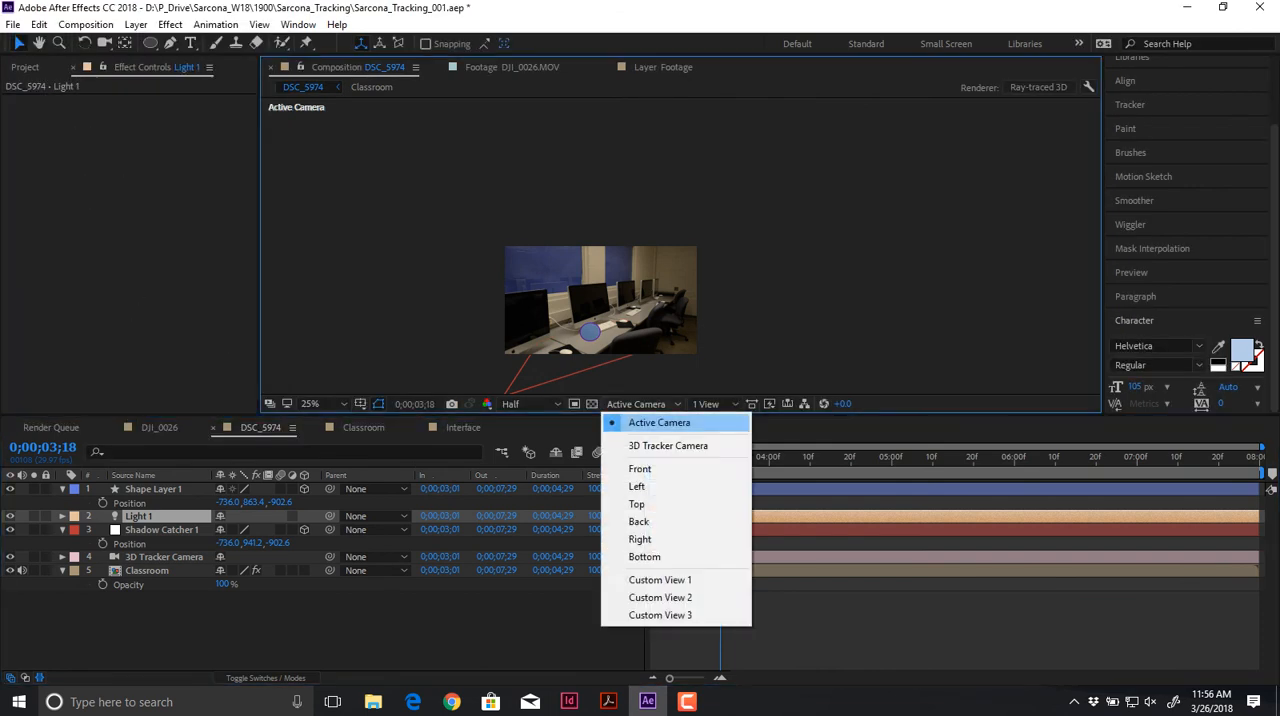
pyautogui.click(675, 446)
pyautogui.press('space')
pyautogui.moveTo(620, 330); pyautogui.dragTo(708, 258)
# Step: Paste the copied Shadow Catcher 1 position onto Light 1's position
pyautogui.press('p')
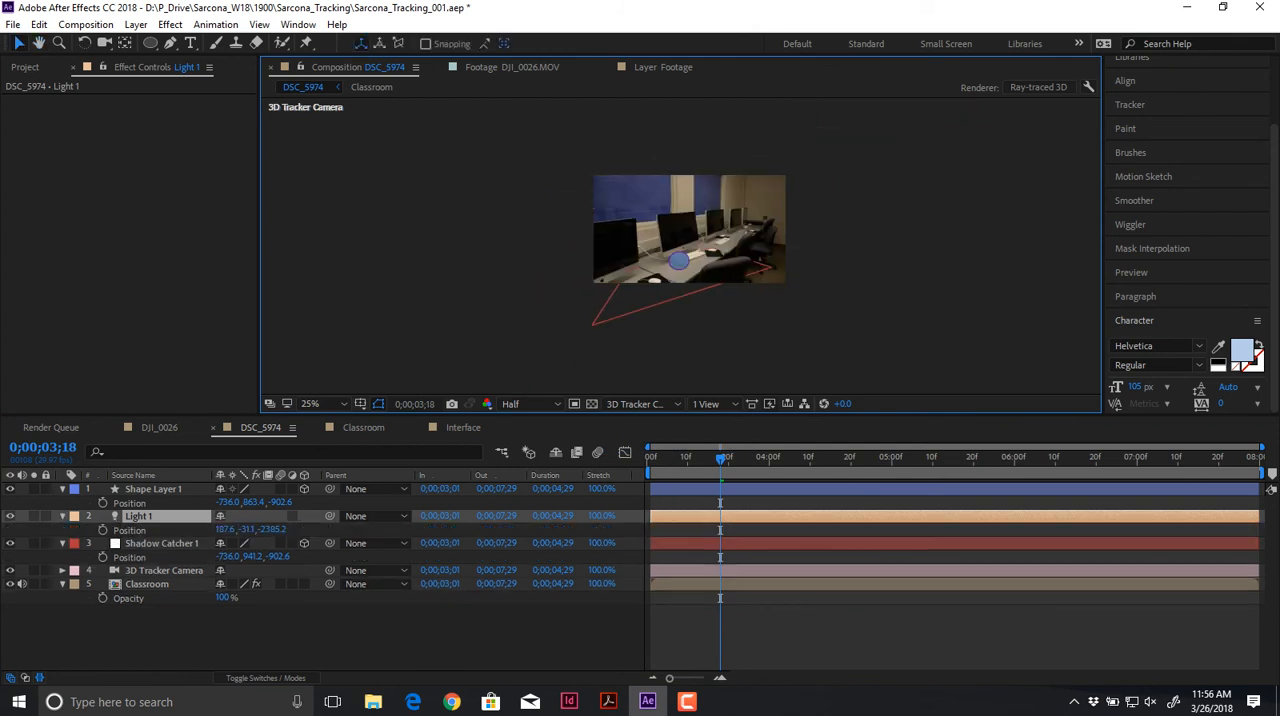
pyautogui.click(129, 530)
pyautogui.hotkey('ctrl', 'v')
pyautogui.scroll(2, 679, 262)
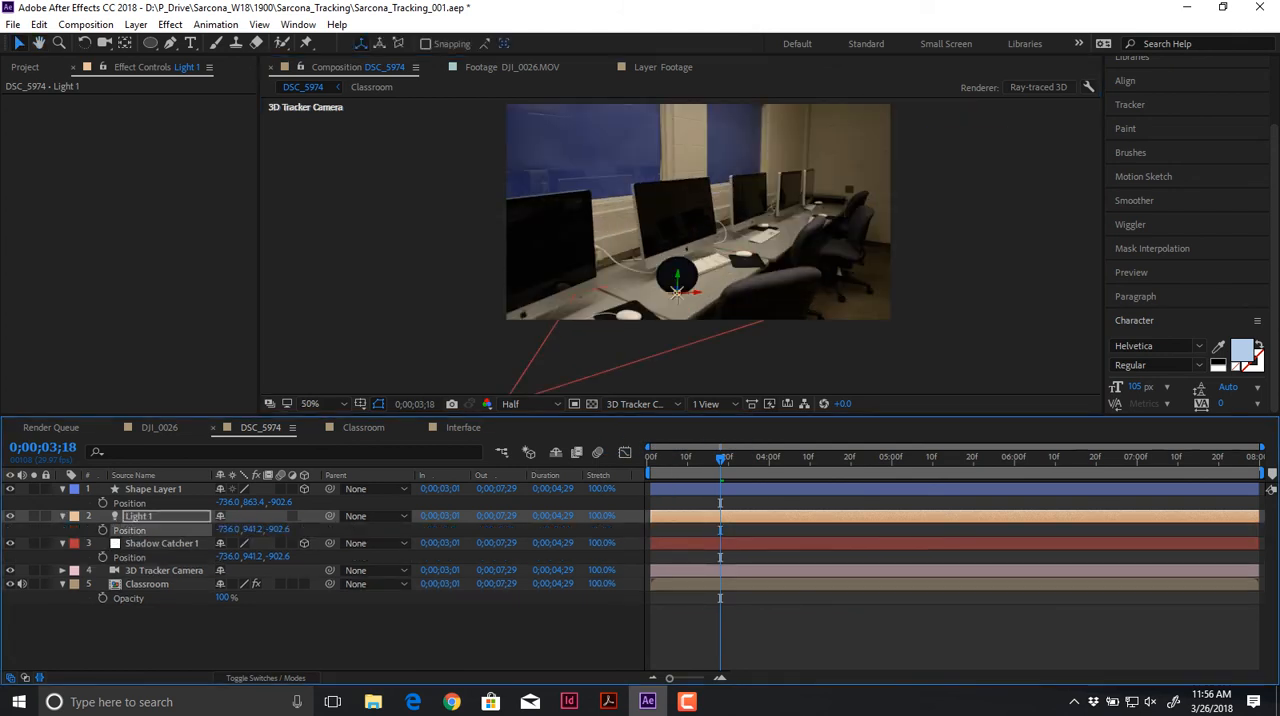
# Step: Move Light 1 up and away from the circle to a position of about -552.5, 506.9, -1547.5
pyautogui.moveTo(678, 275); pyautogui.dragTo(743, 134)
pyautogui.scroll(1, 755, 181)
pyautogui.press('space')
# Step: Set the Y orientation of the Shadow Catcher 1 layer to 358°
pyautogui.click(660, 290)
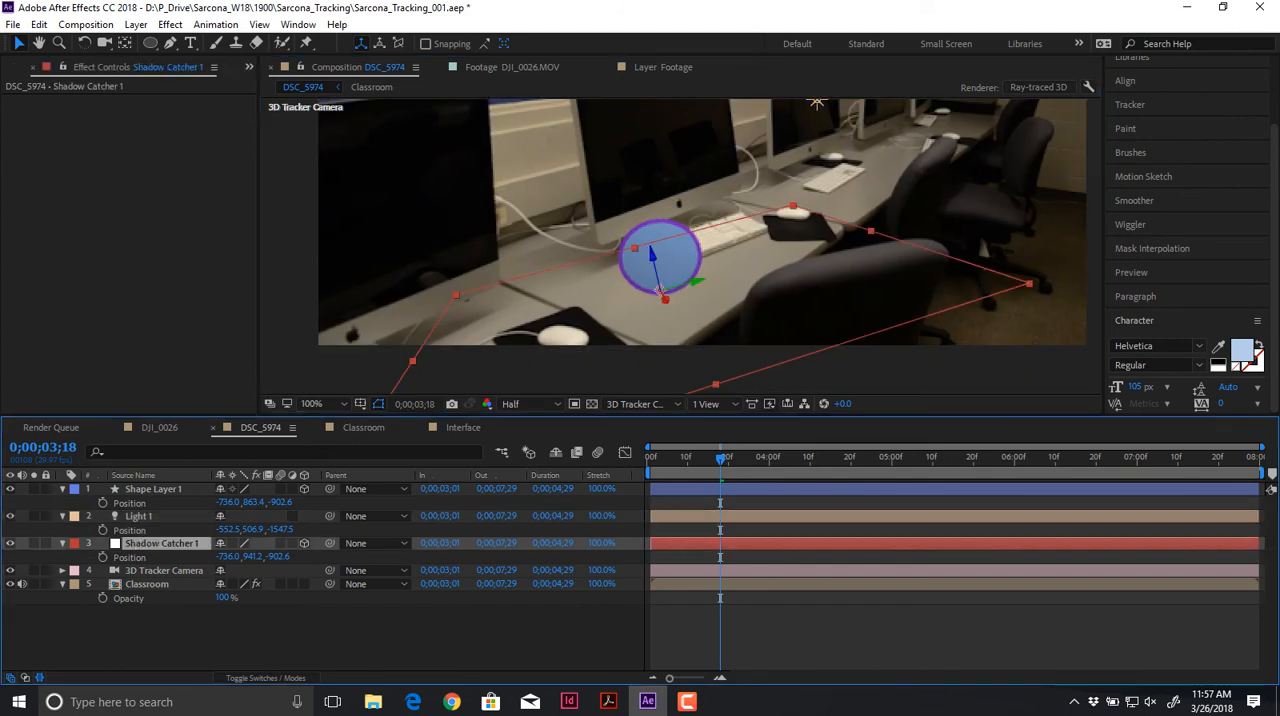
pyautogui.press('r')
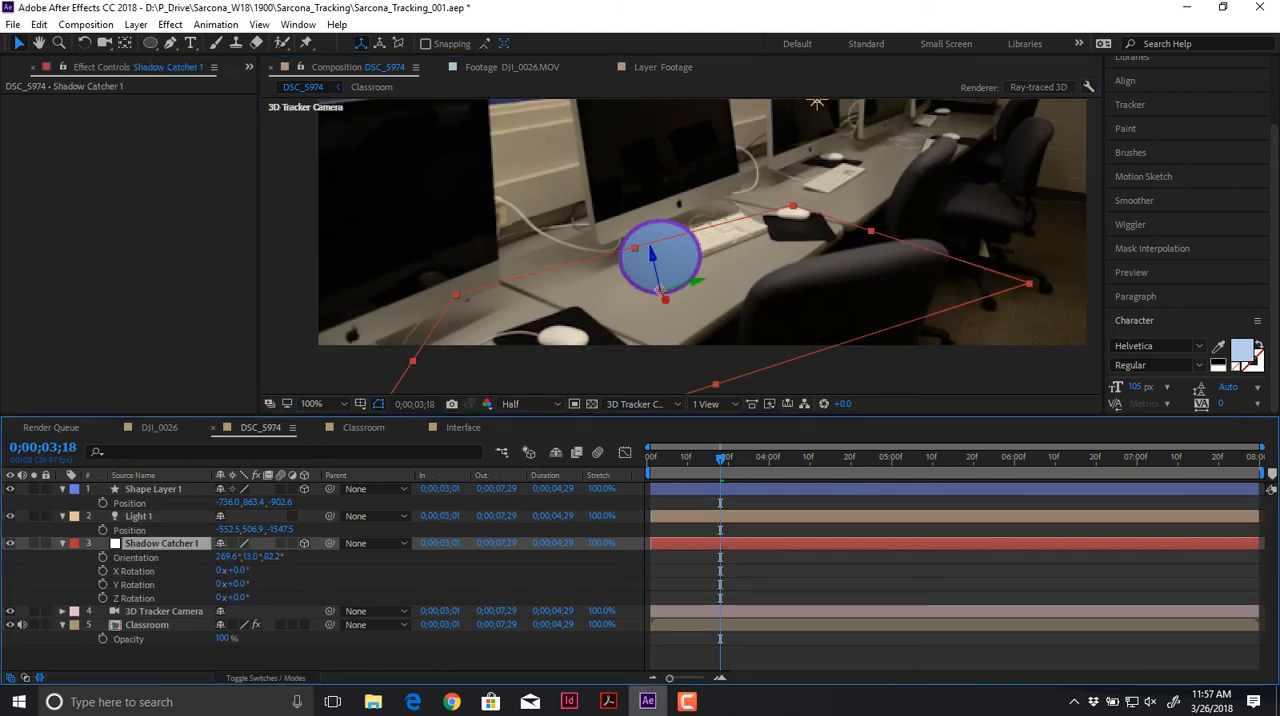
pyautogui.moveTo(256, 557); pyautogui.dragTo(245, 557)
# Step: Check that Light 1 casts shadows in its light settings
pyautogui.click(140, 516)
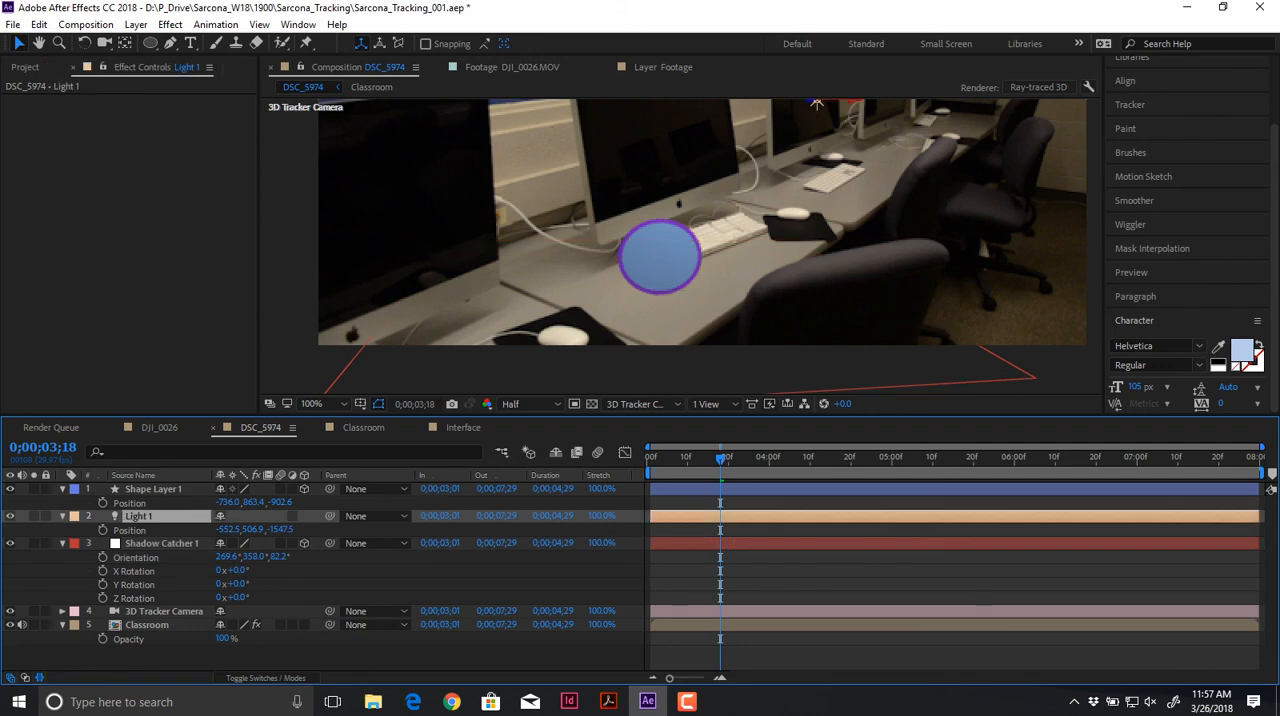
pyautogui.doubleClick(140, 516)
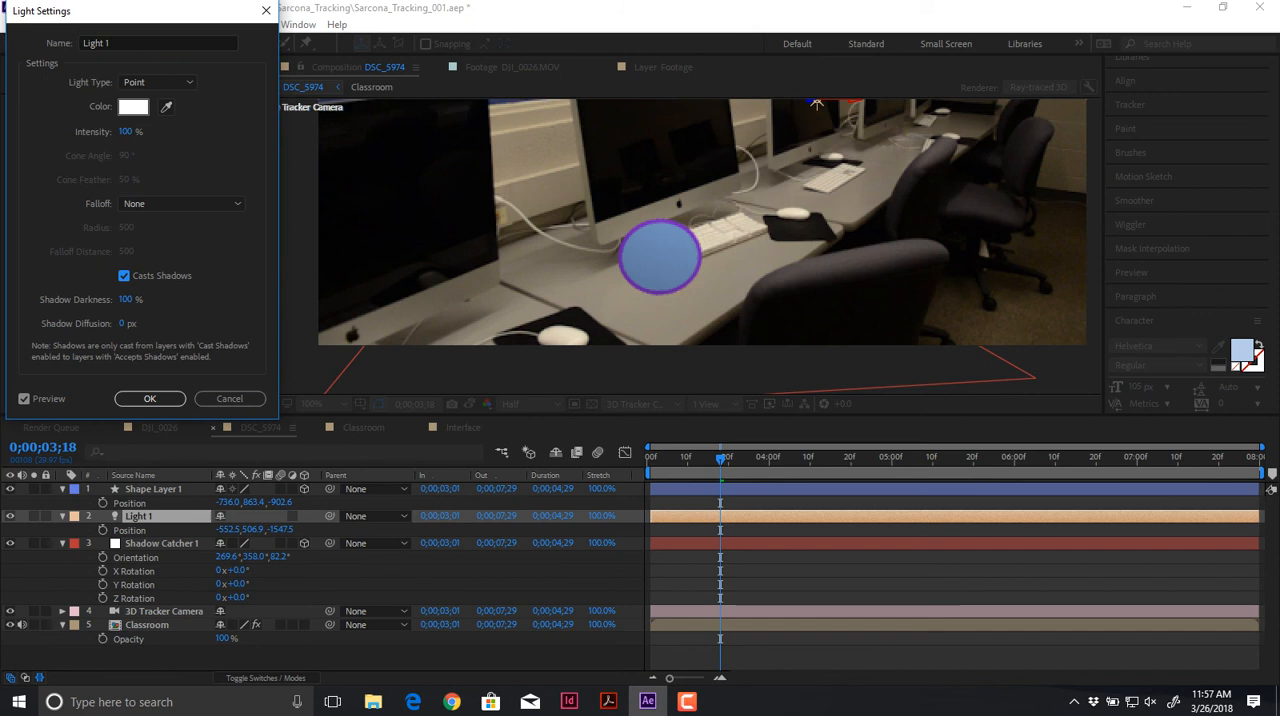
pyautogui.press('Return')
# Step: Turn on Casts Shadows in Shape Layer 1's Material Options and collapse the layer's properties
pyautogui.click(153, 489)
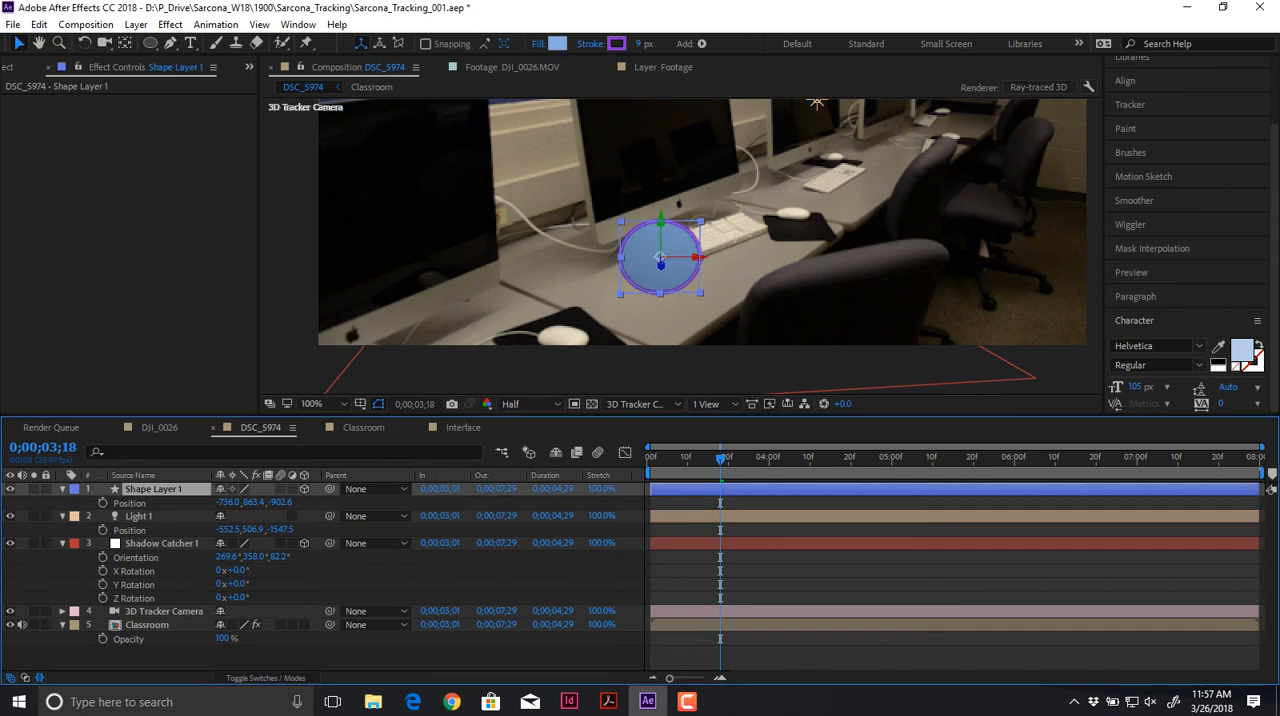
pyautogui.click(62, 489)
pyautogui.click(62, 489)
pyautogui.click(76, 517)
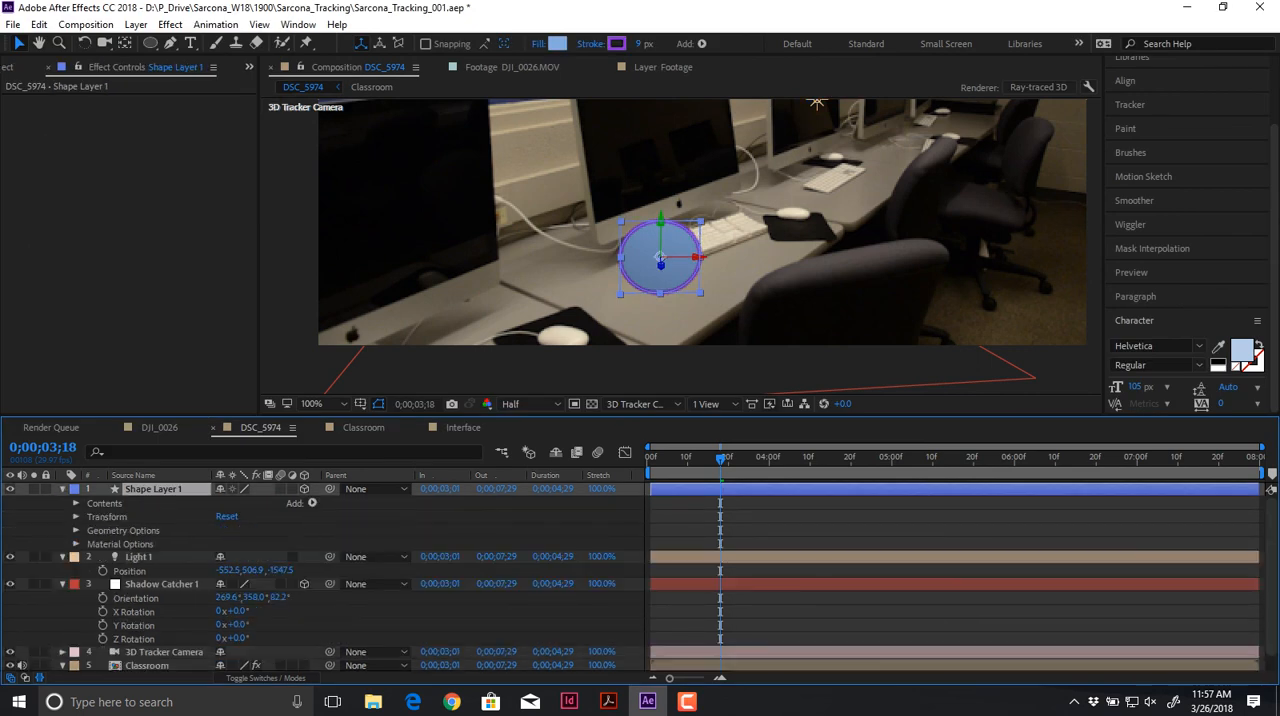
pyautogui.click(76, 544)
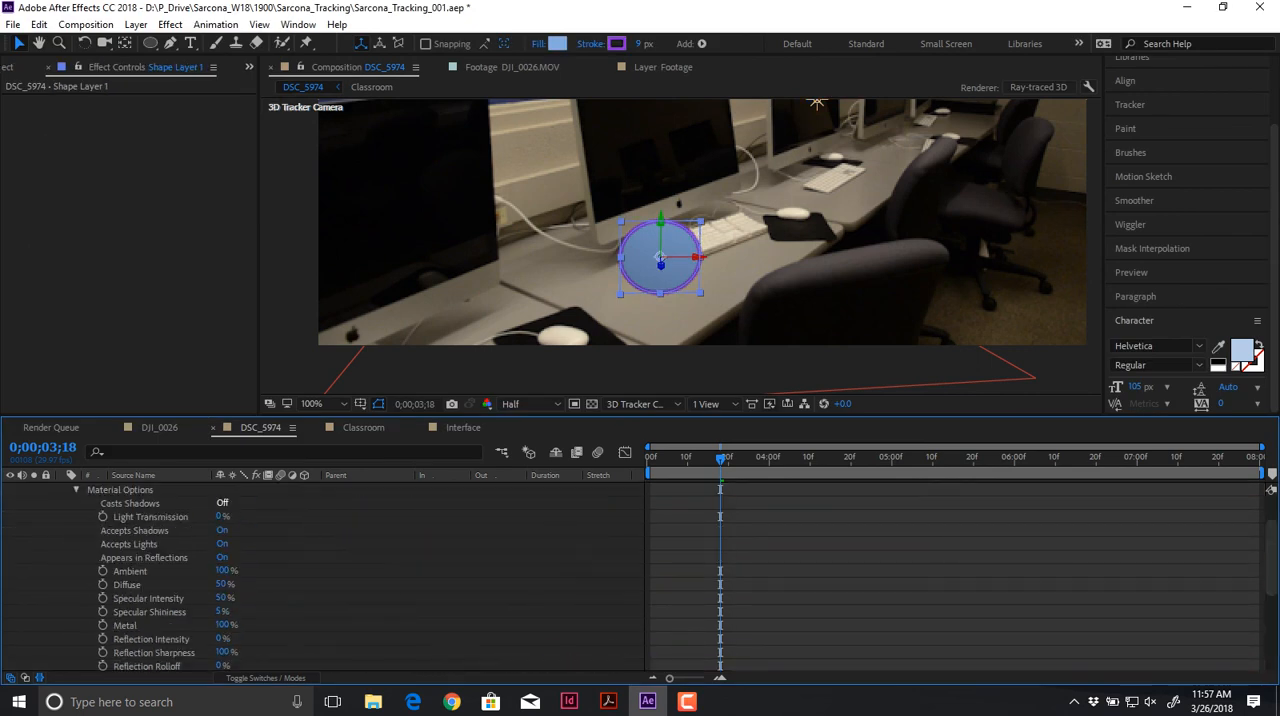
pyautogui.click(222, 503)
pyautogui.click(390, 570)
pyautogui.scroll(2, 390, 570)
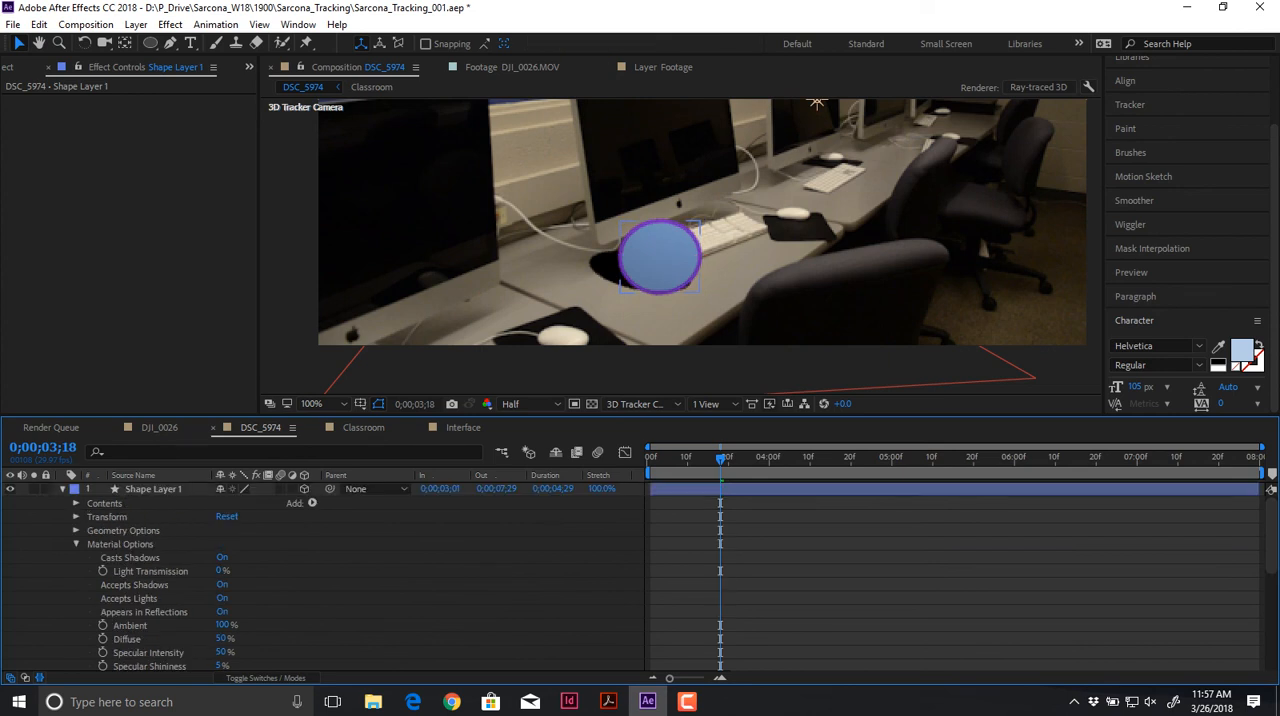
pyautogui.click(76, 544)
pyautogui.click(62, 489)
# Step: Move the circle slightly toward the camera along its Z axis
pyautogui.click(153, 489)
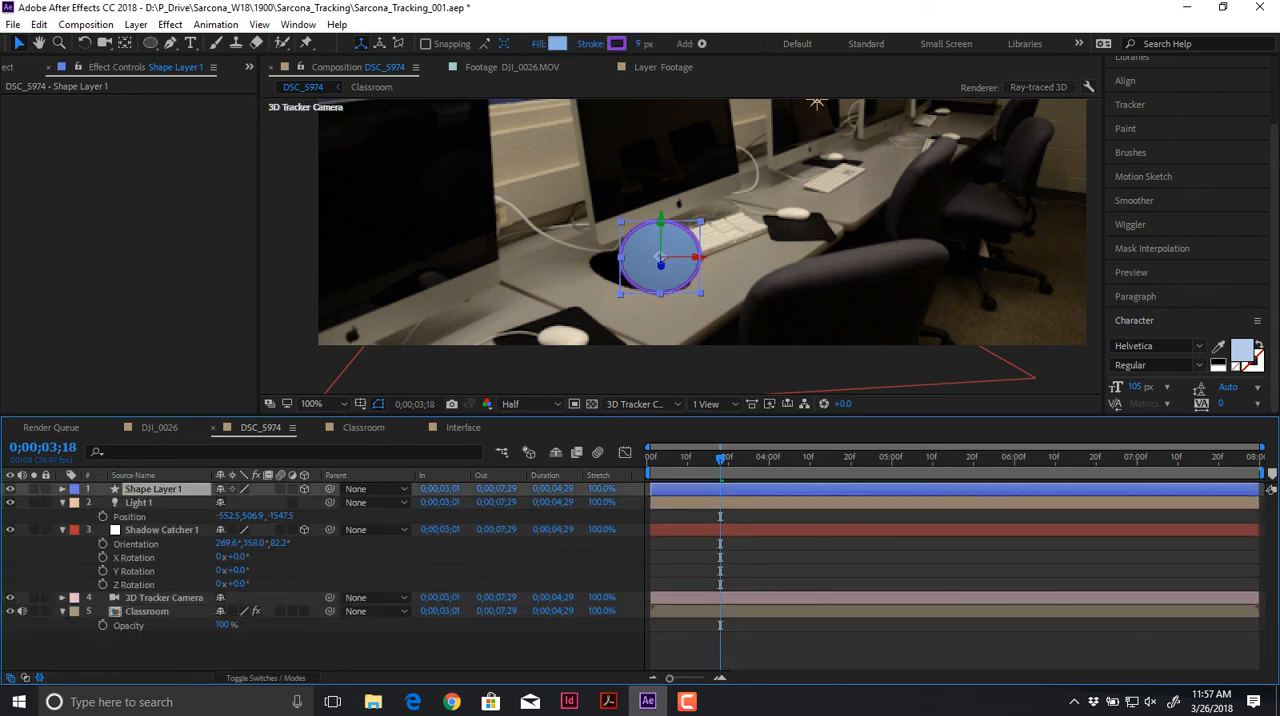
pyautogui.moveTo(661, 265); pyautogui.dragTo(662, 285)
pyautogui.press(',')
pyautogui.press(',')
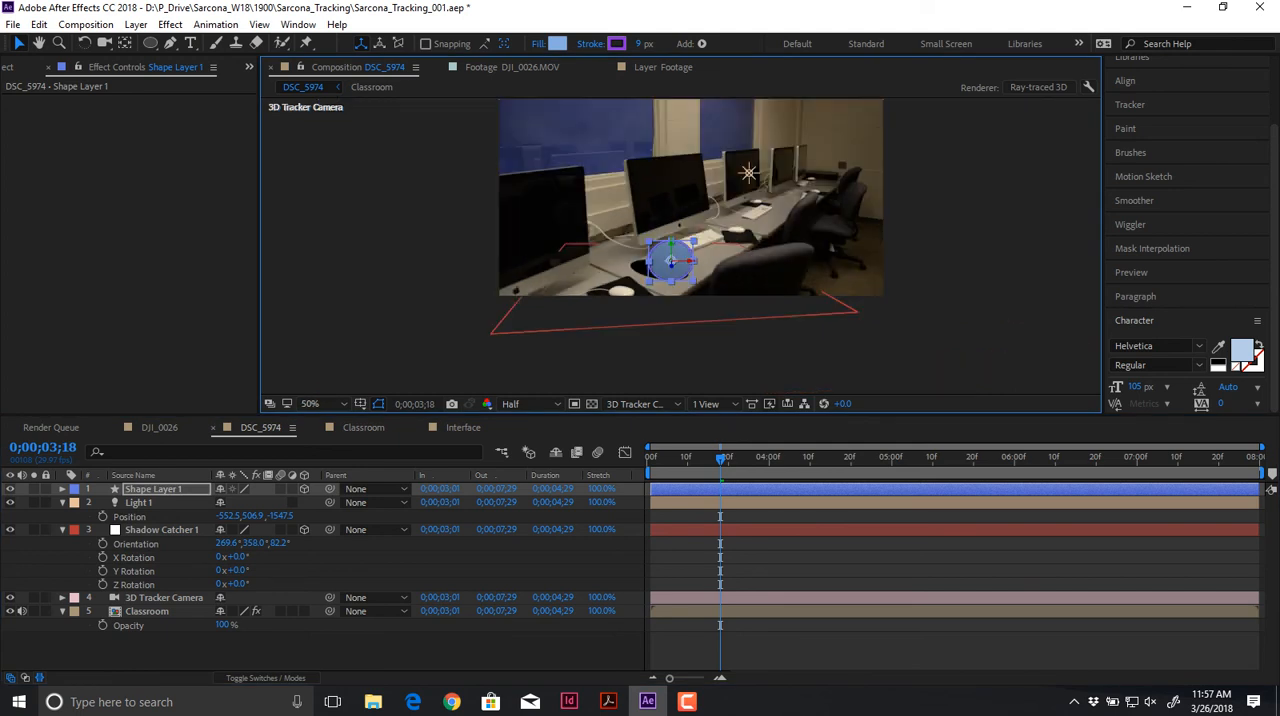
# Step: Reveal Shadow Catcher 1's modified properties and examine its full Transform and Material Options settings
pyautogui.click(662, 286)
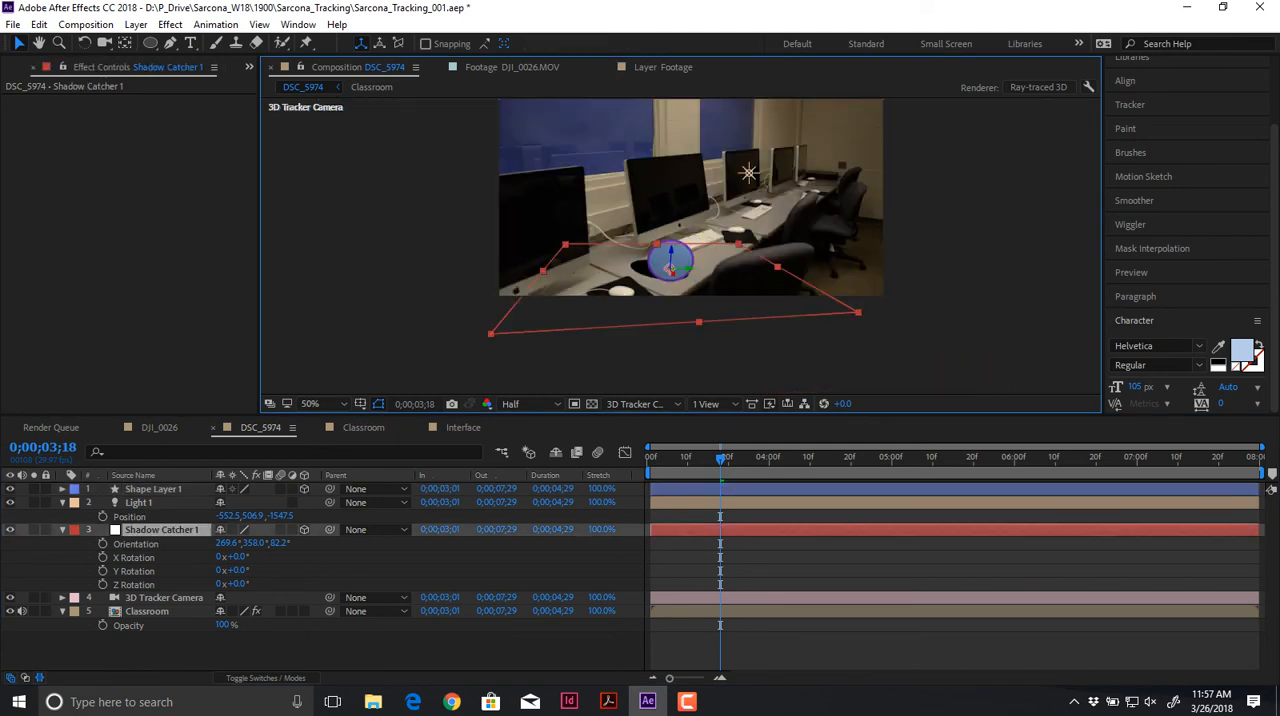
pyautogui.press('u')
pyautogui.press('u')
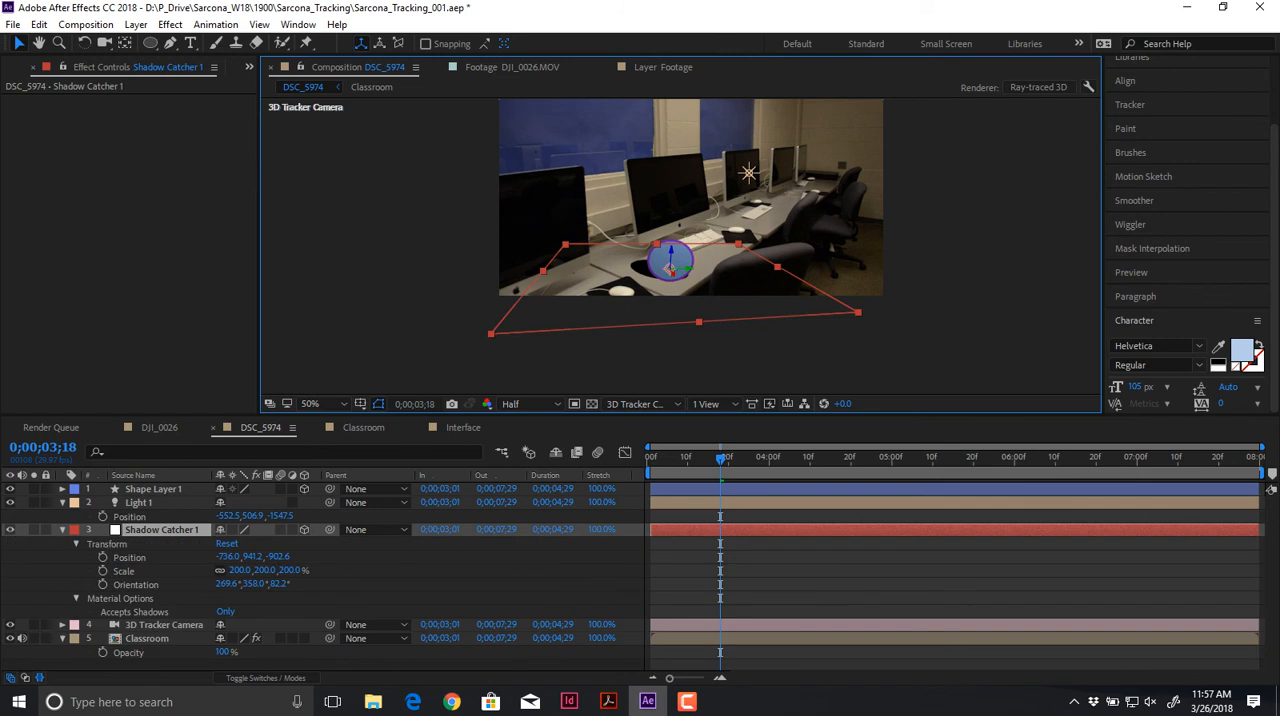
pyautogui.click(76, 544)
pyautogui.click(76, 544)
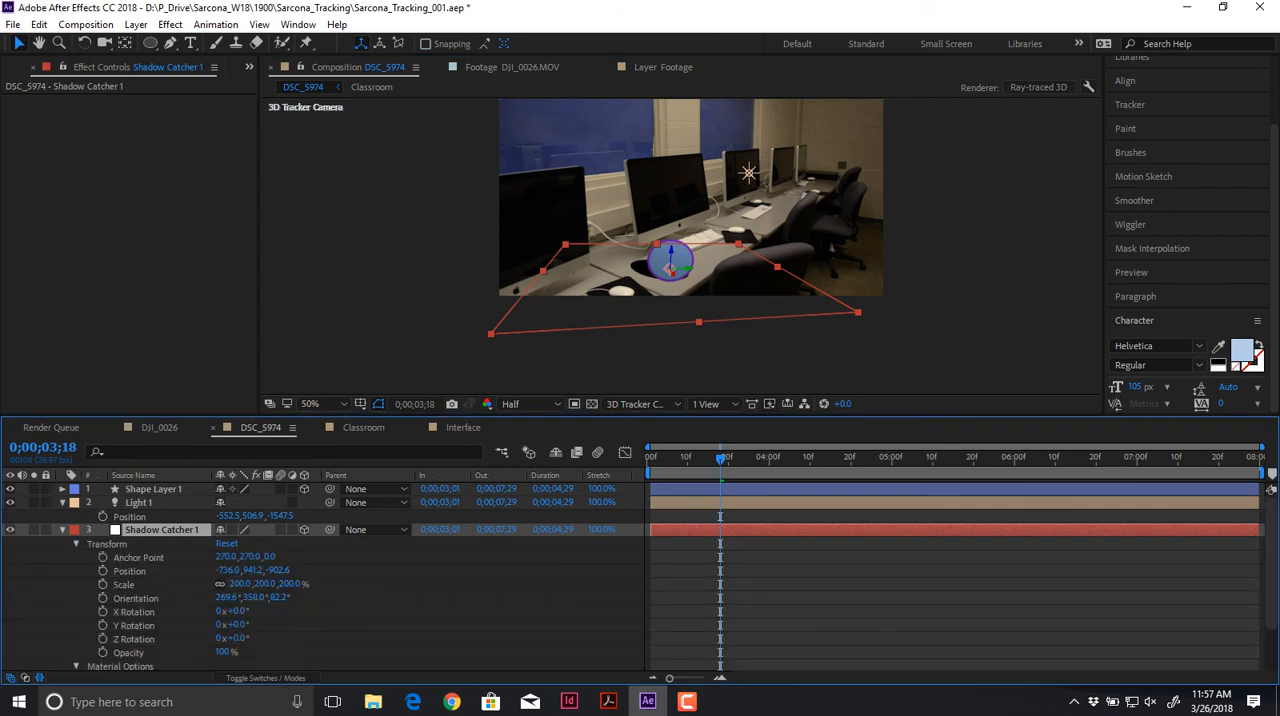
pyautogui.click(76, 544)
pyautogui.click(76, 558)
pyautogui.click(76, 558)
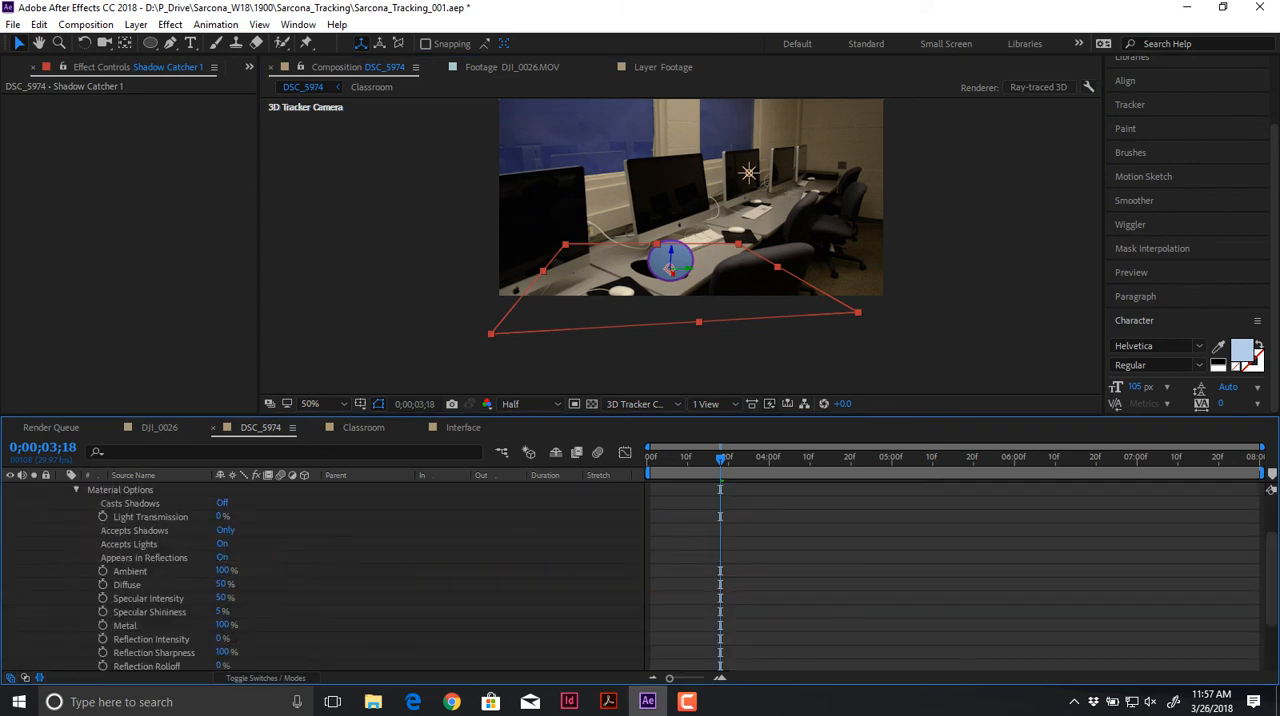
pyautogui.click(120, 490)
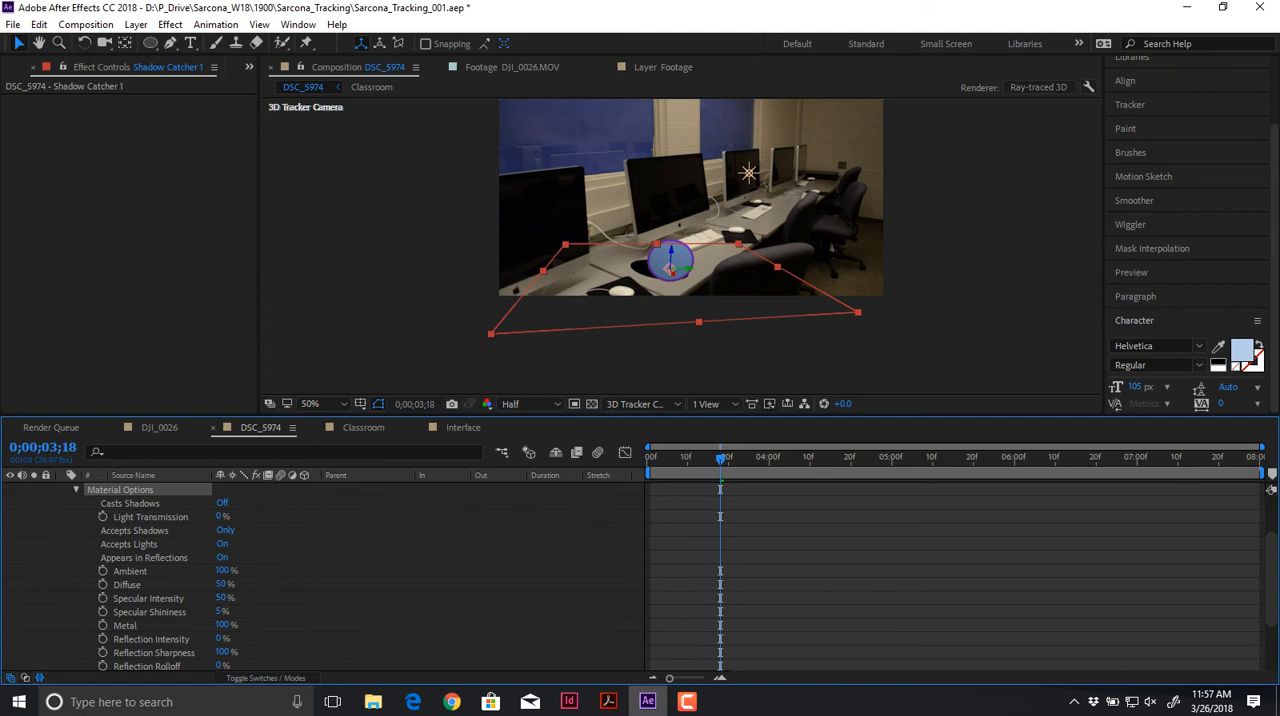
pyautogui.scroll(3, 320, 570)
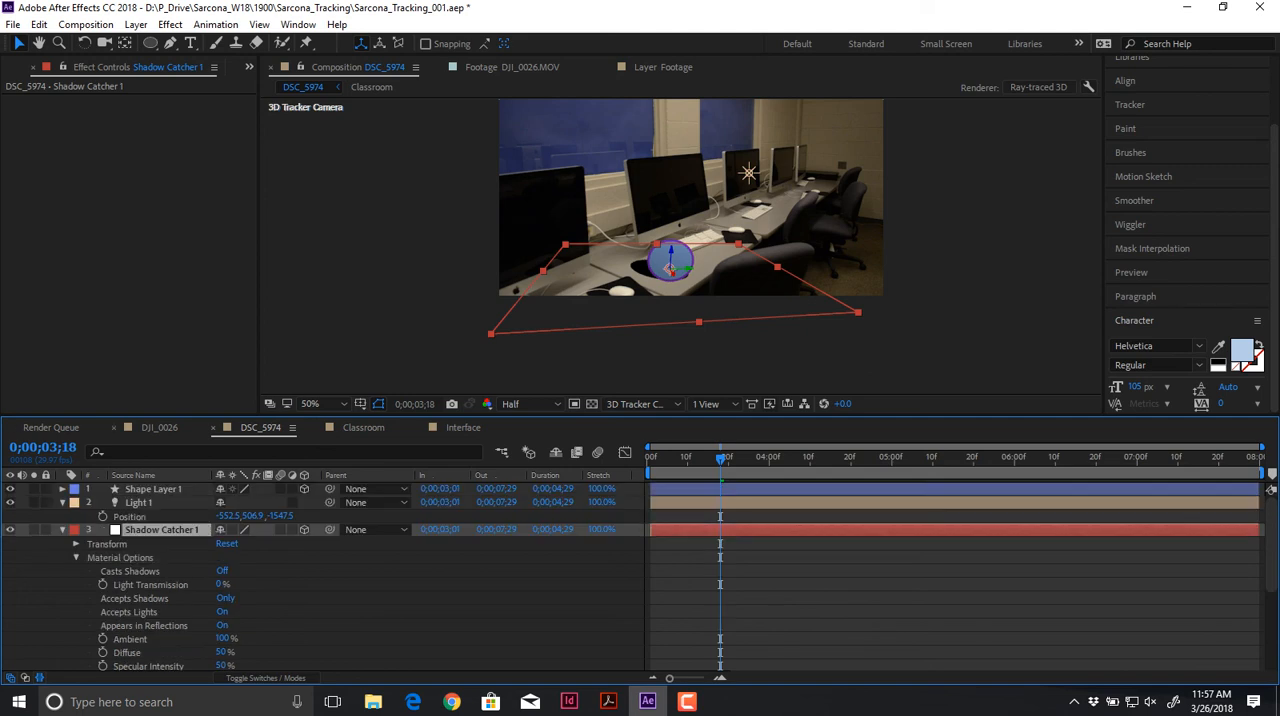
# Step: Add a 960 × 540 px medium gray-cyan solid directly above the magenta Track Null 1 in the DJI_0026 composition
pyautogui.click(159, 428)
pyautogui.click(153, 543)
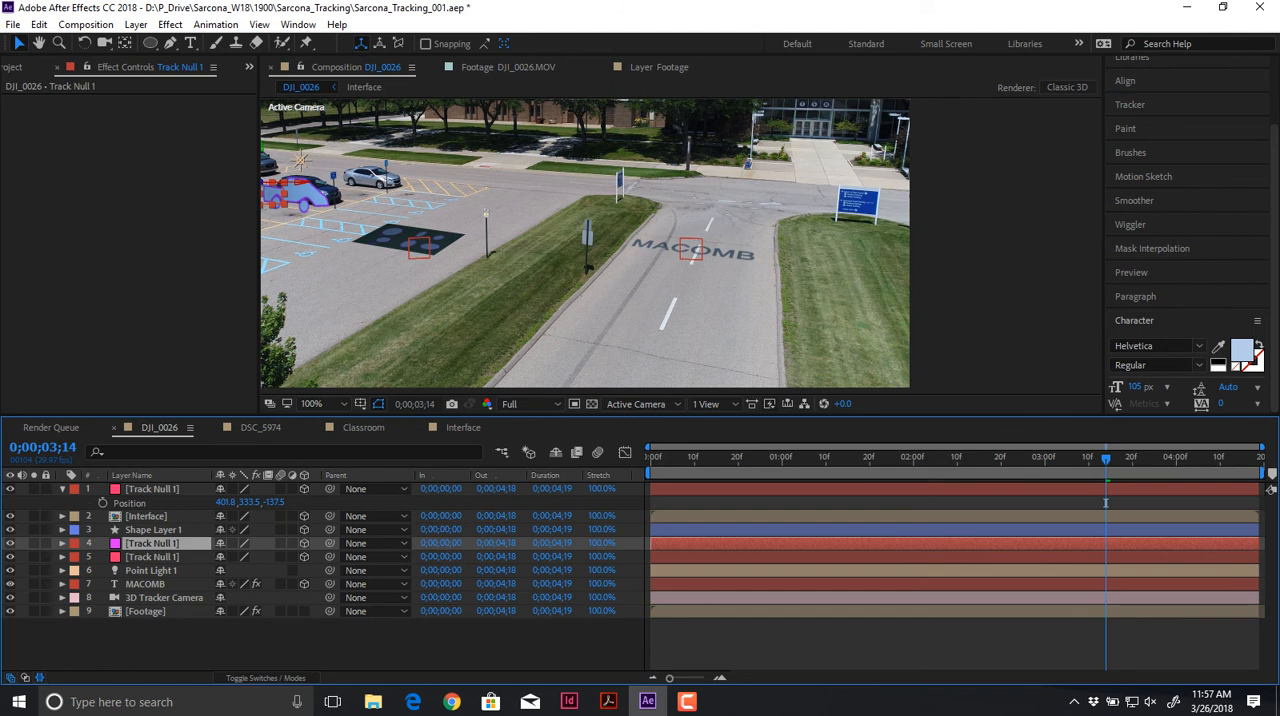
pyautogui.hotkey('ctrl', 'y')
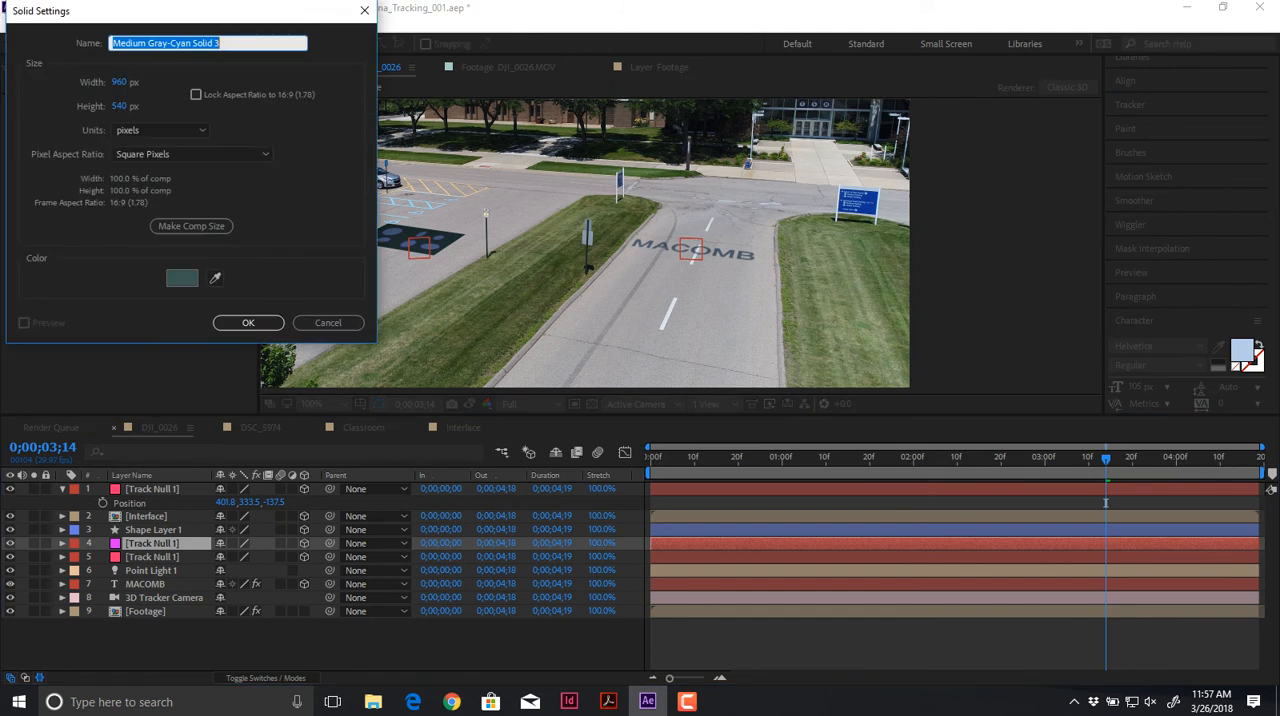
pyautogui.press('Return')
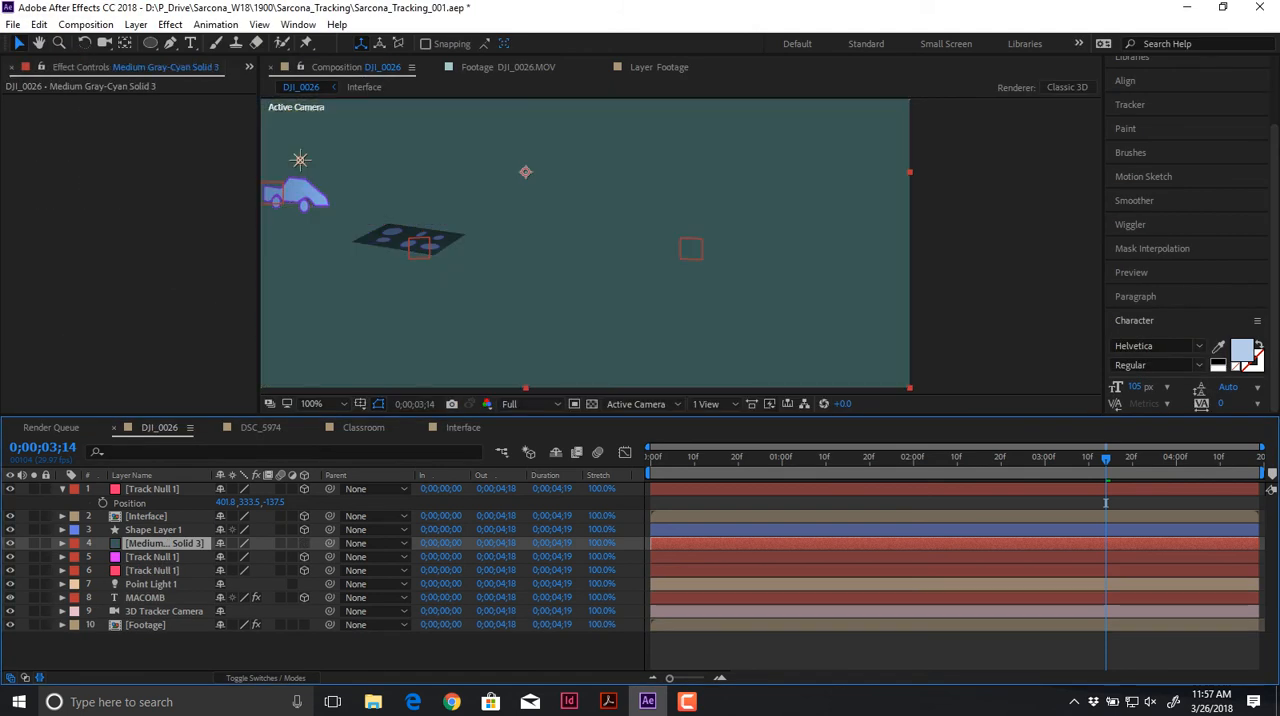
# Step: Make the medium gray-cyan solid a 3D layer and expand its Material Options to check the shadow and light settings
pyautogui.click(304, 543)
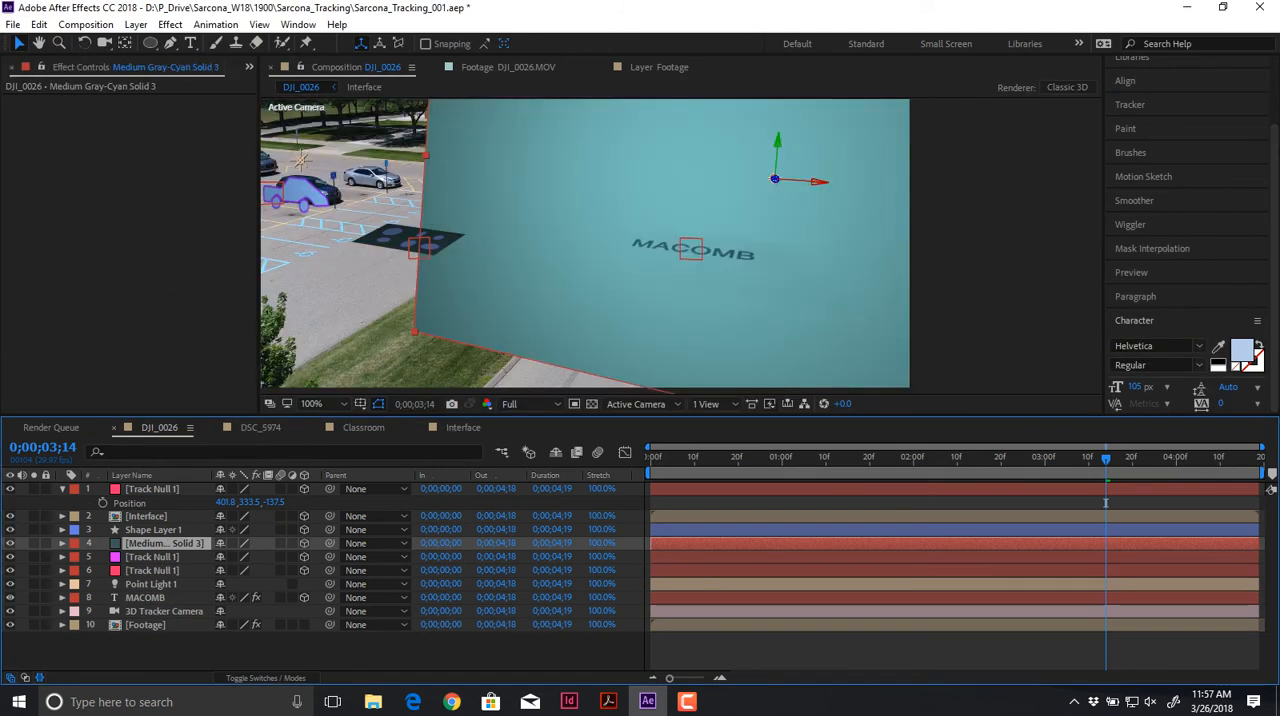
pyautogui.click(62, 543)
pyautogui.click(76, 585)
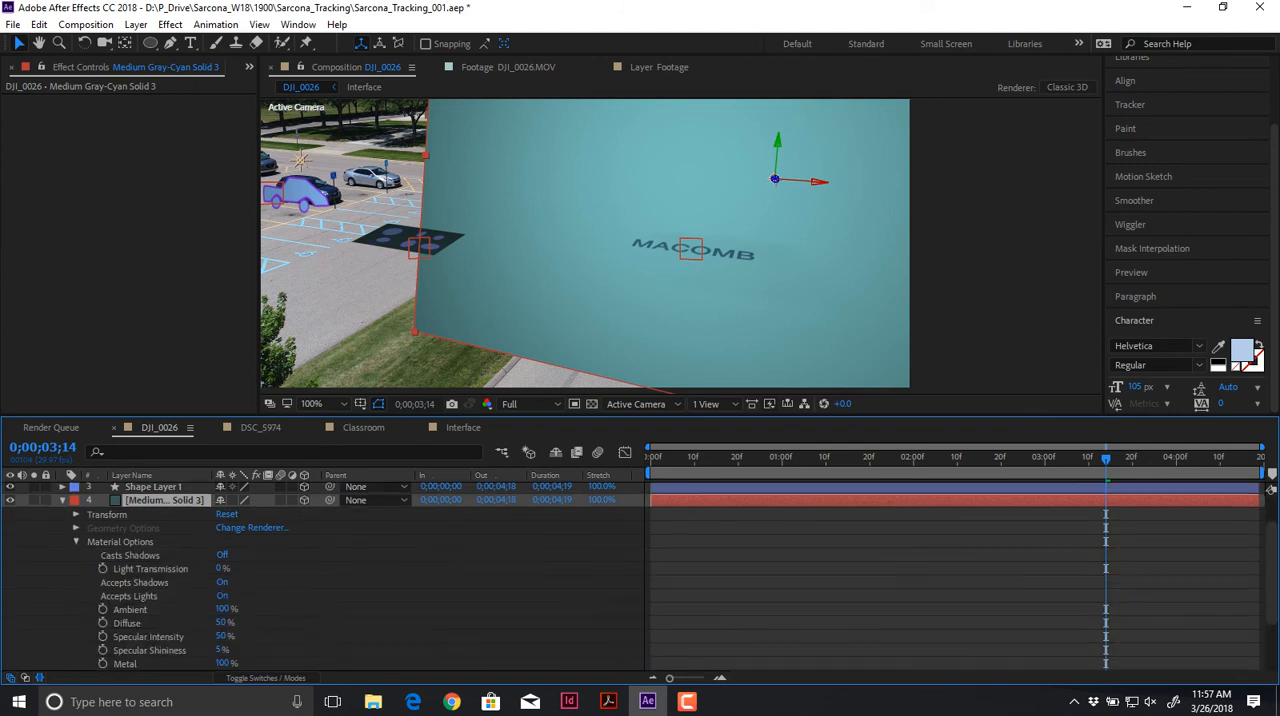
pyautogui.scroll(-2, 1271, 489)
pyautogui.click(134, 542)
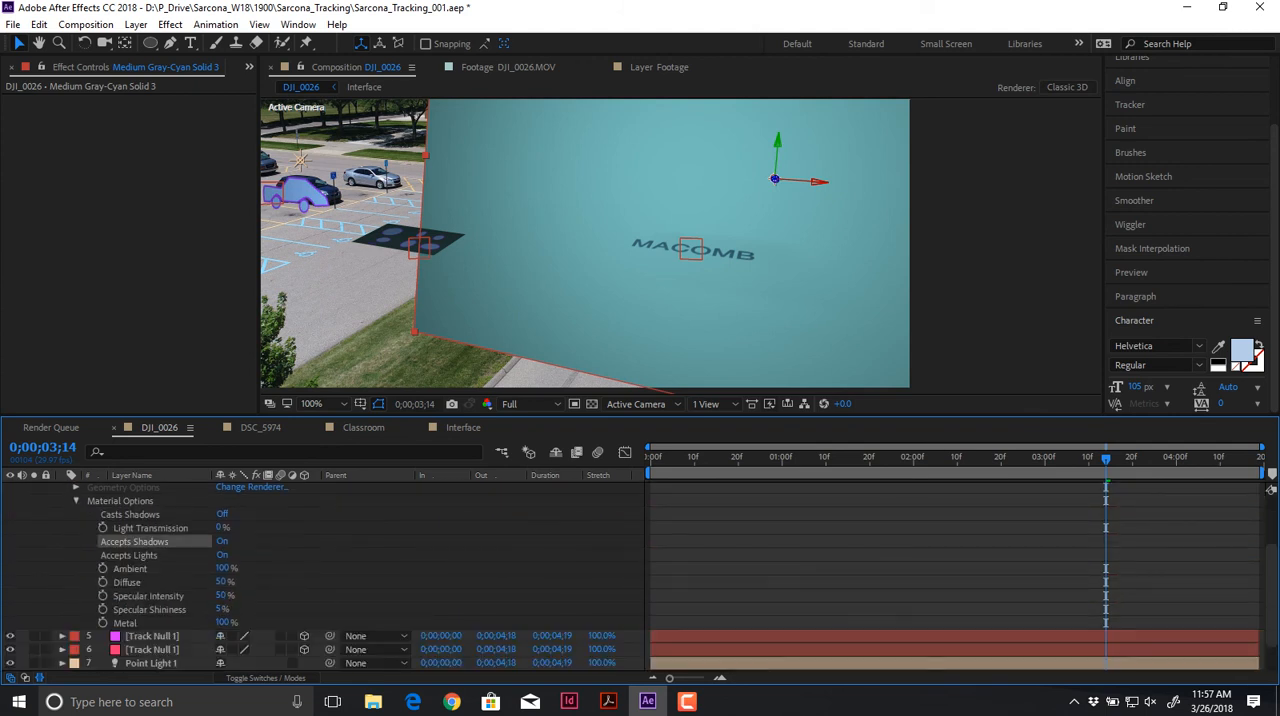
pyautogui.click(129, 555)
pyautogui.click(130, 514)
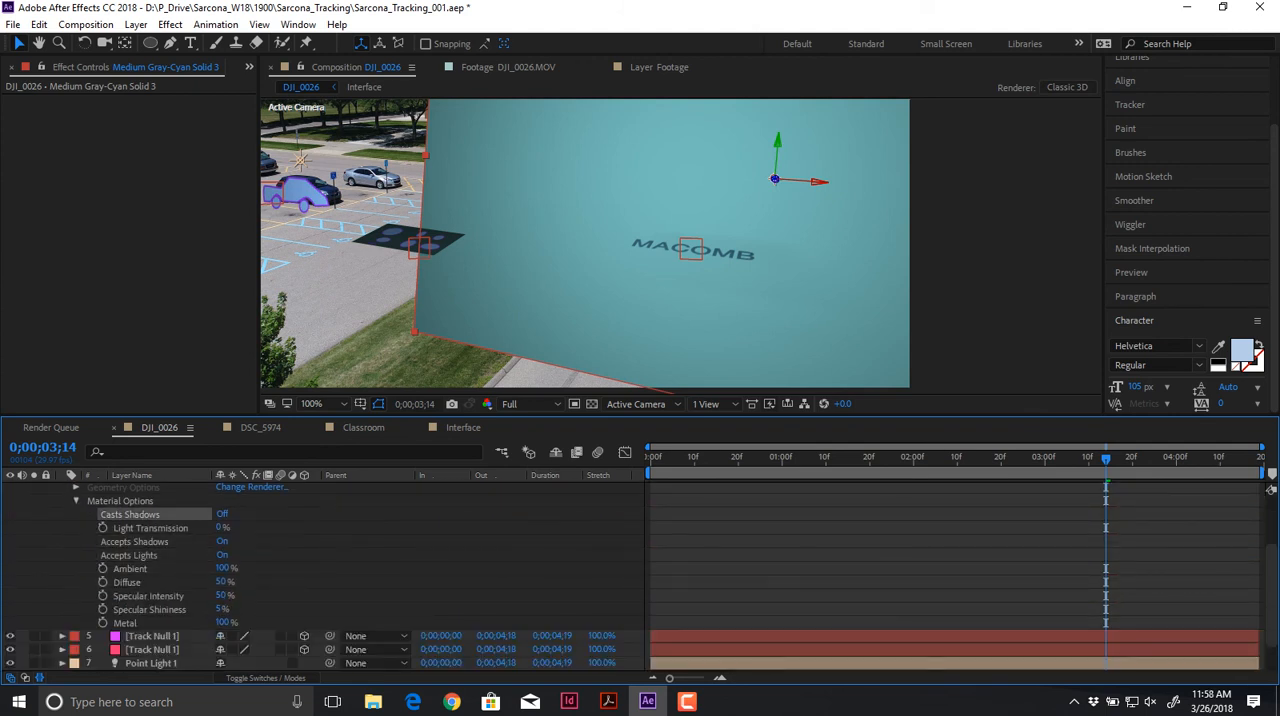
pyautogui.scroll(2, 1271, 489)
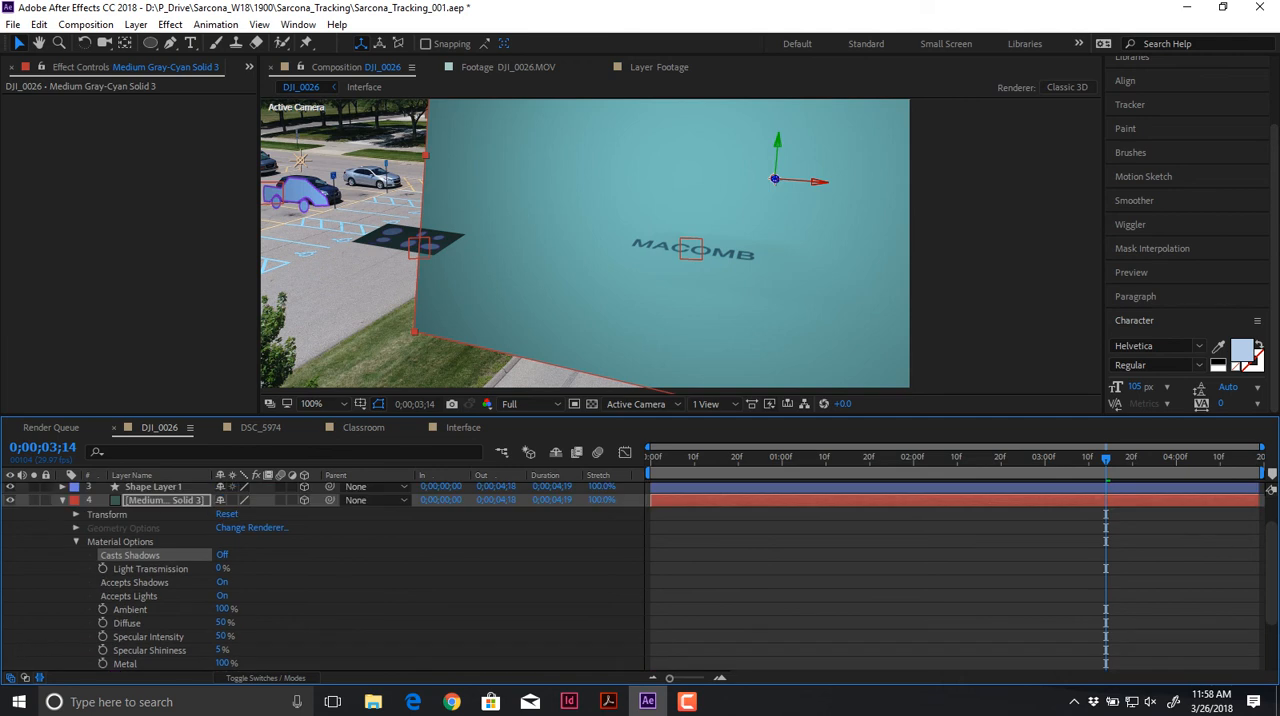
# Step: Change the DJI_0026 composition's renderer to Ray-traced 3D
pyautogui.click(1066, 87)
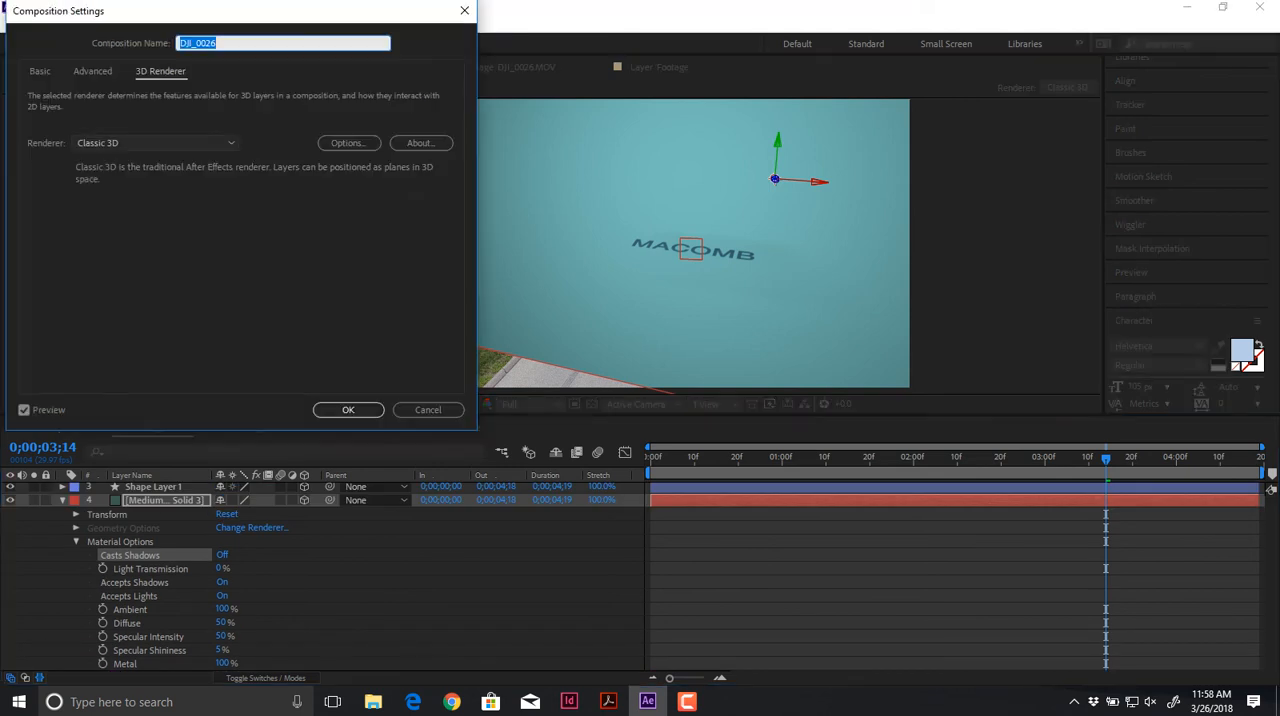
pyautogui.click(155, 143)
pyautogui.click(128, 197)
pyautogui.click(348, 410)
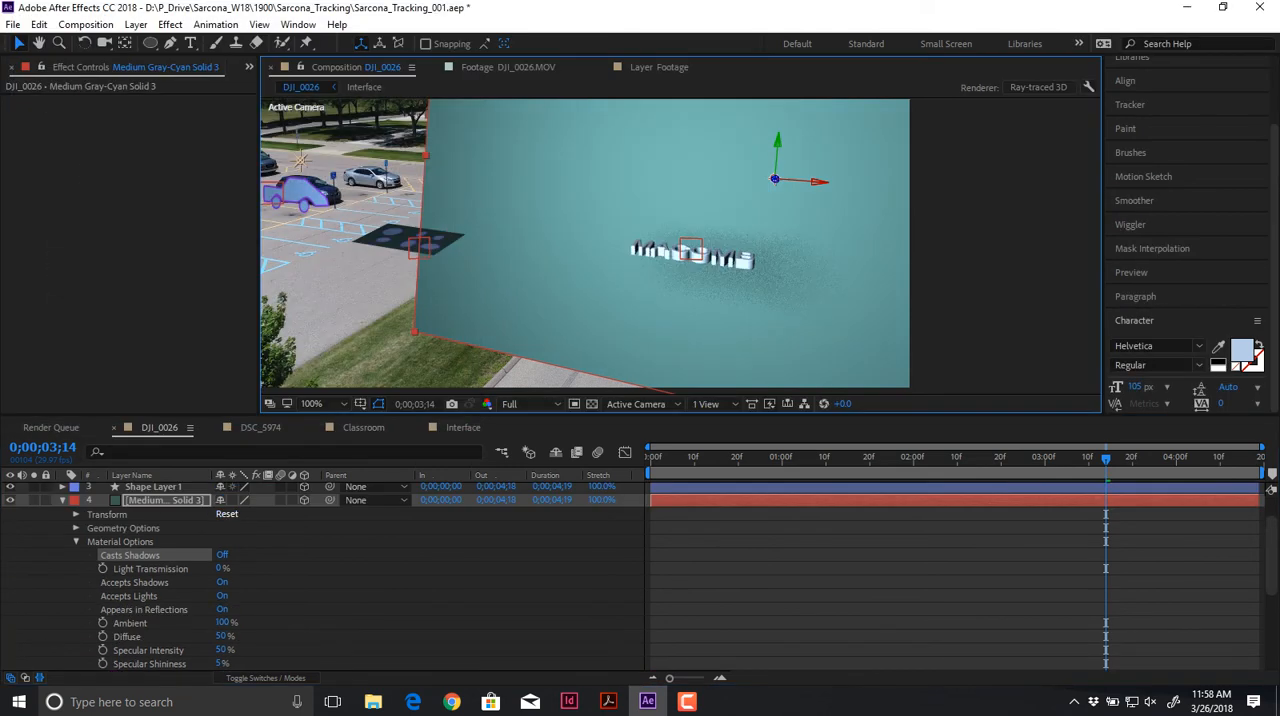
# Step: Examine the solid's Material Options under the Ray-traced 3D renderer, collapse them, and briefly view the solid in its own layer viewer
pyautogui.scroll(-3, 320, 575)
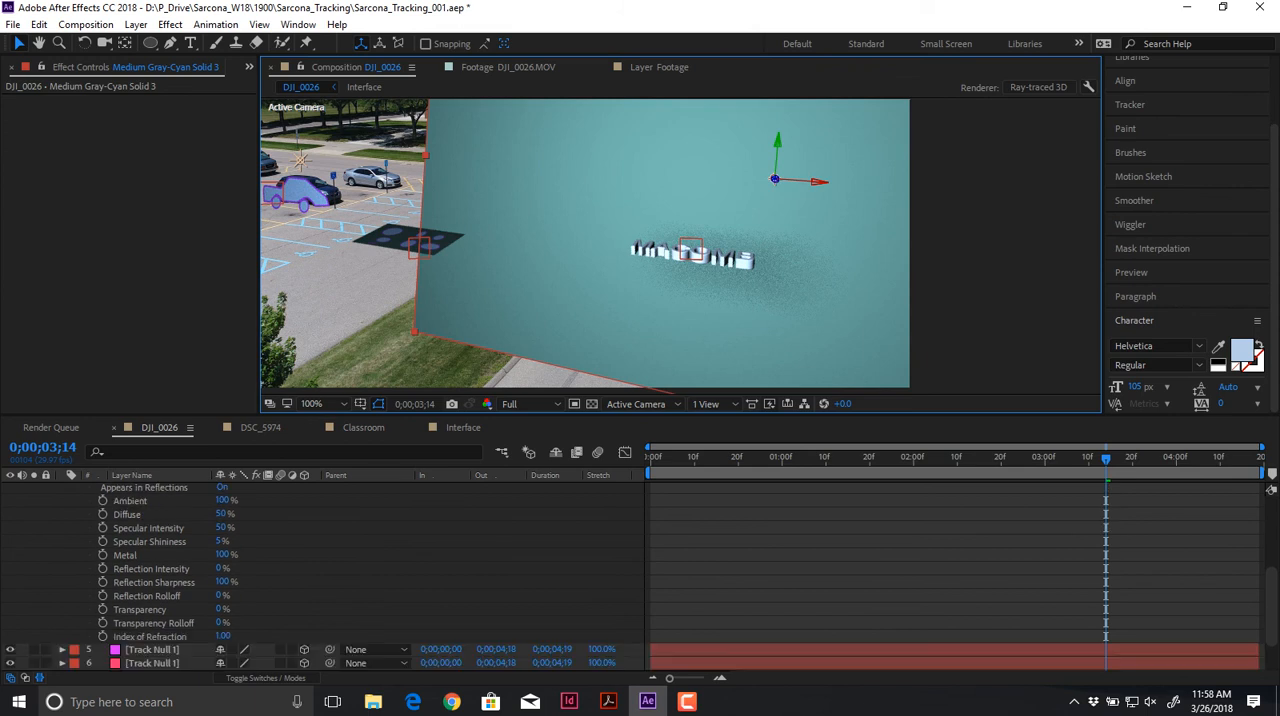
pyautogui.scroll(3, 320, 575)
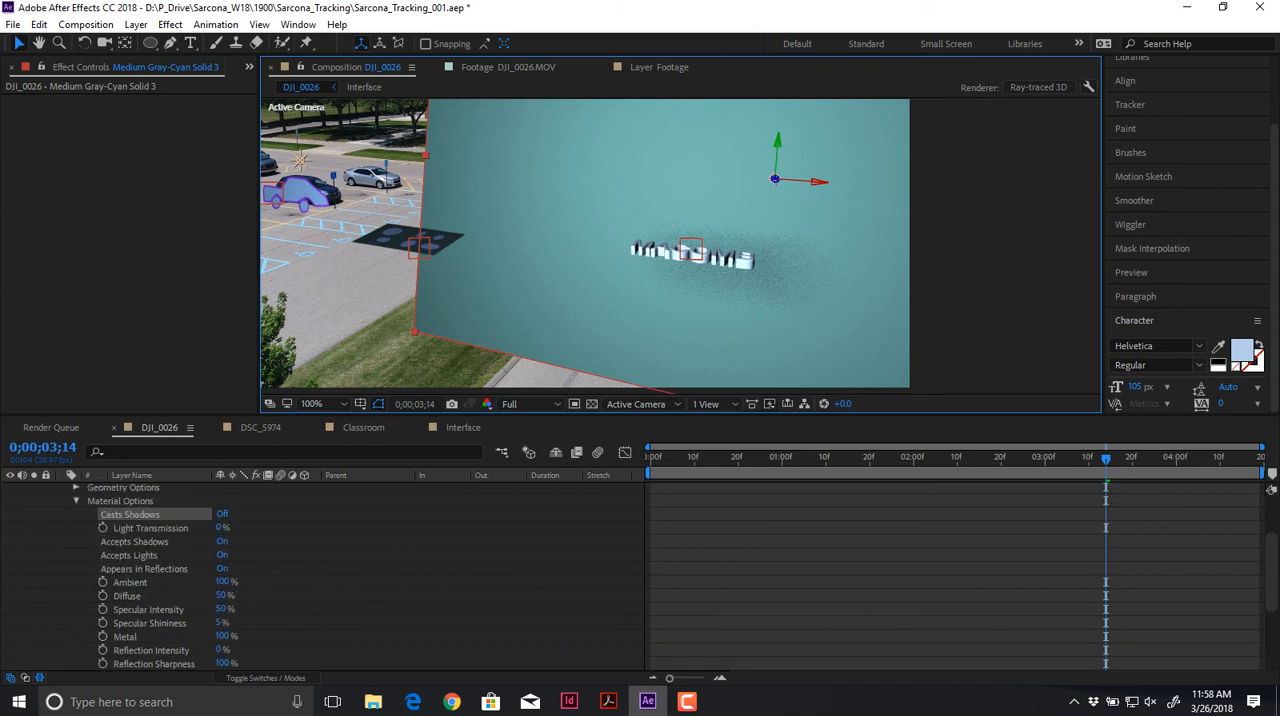
pyautogui.click(135, 542)
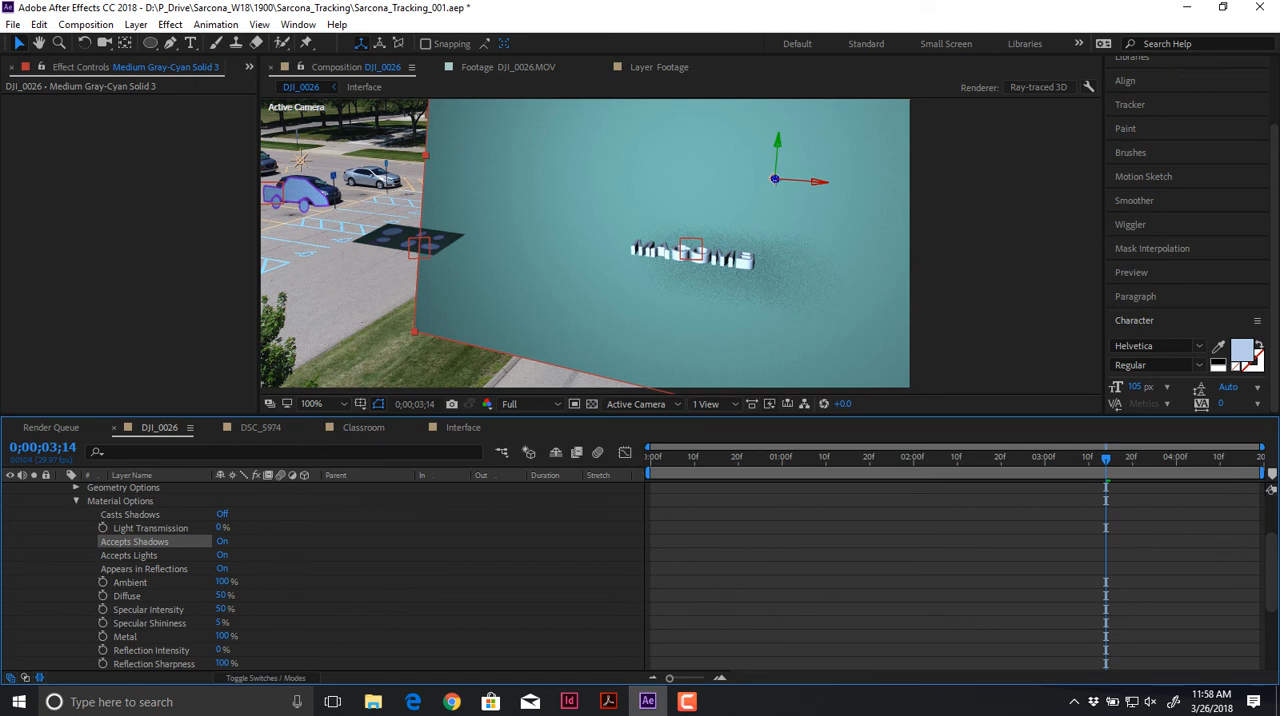
pyautogui.click(76, 500)
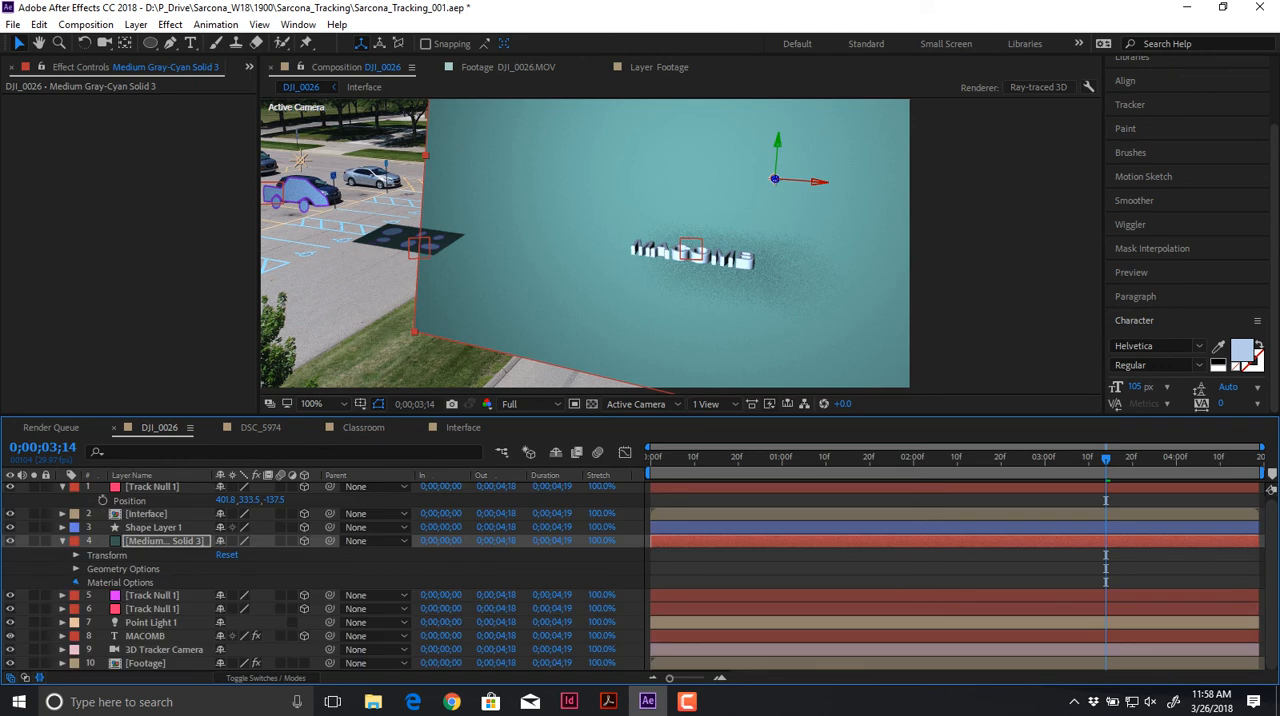
pyautogui.click(76, 582)
pyautogui.scroll(-3, 76, 582)
pyautogui.scroll(-1, 320, 575)
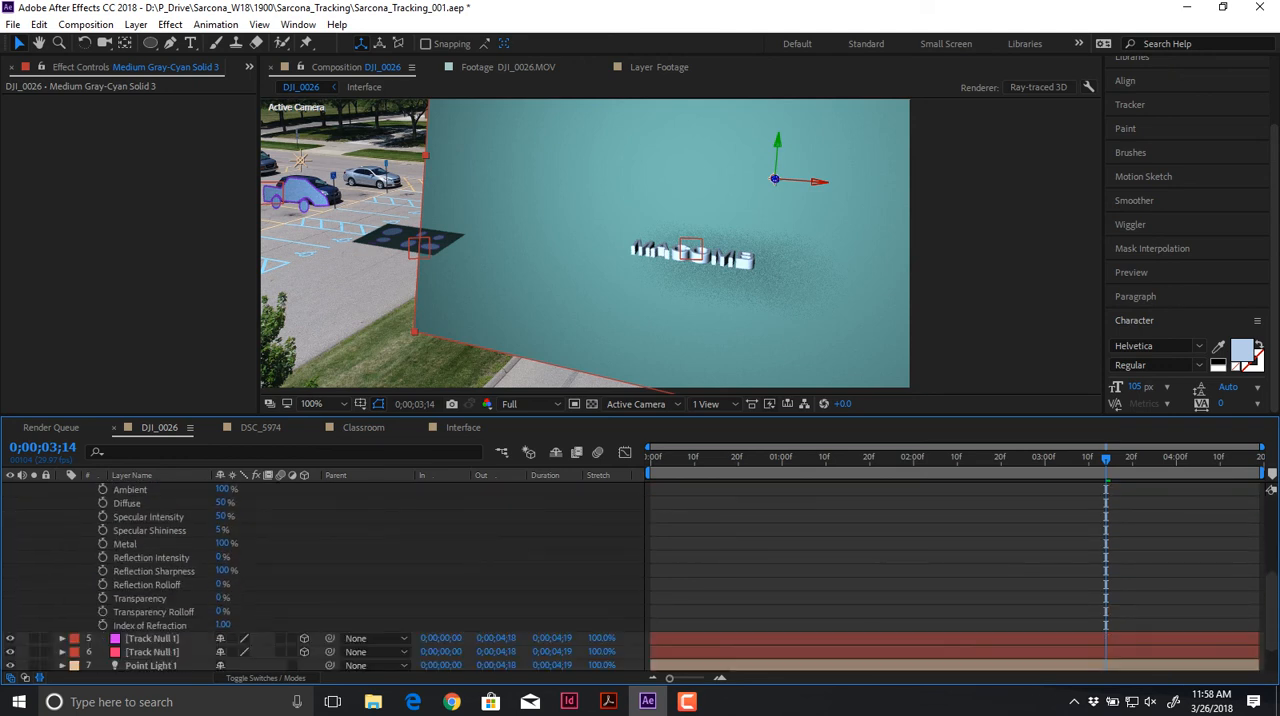
pyautogui.scroll(2, 155, 530)
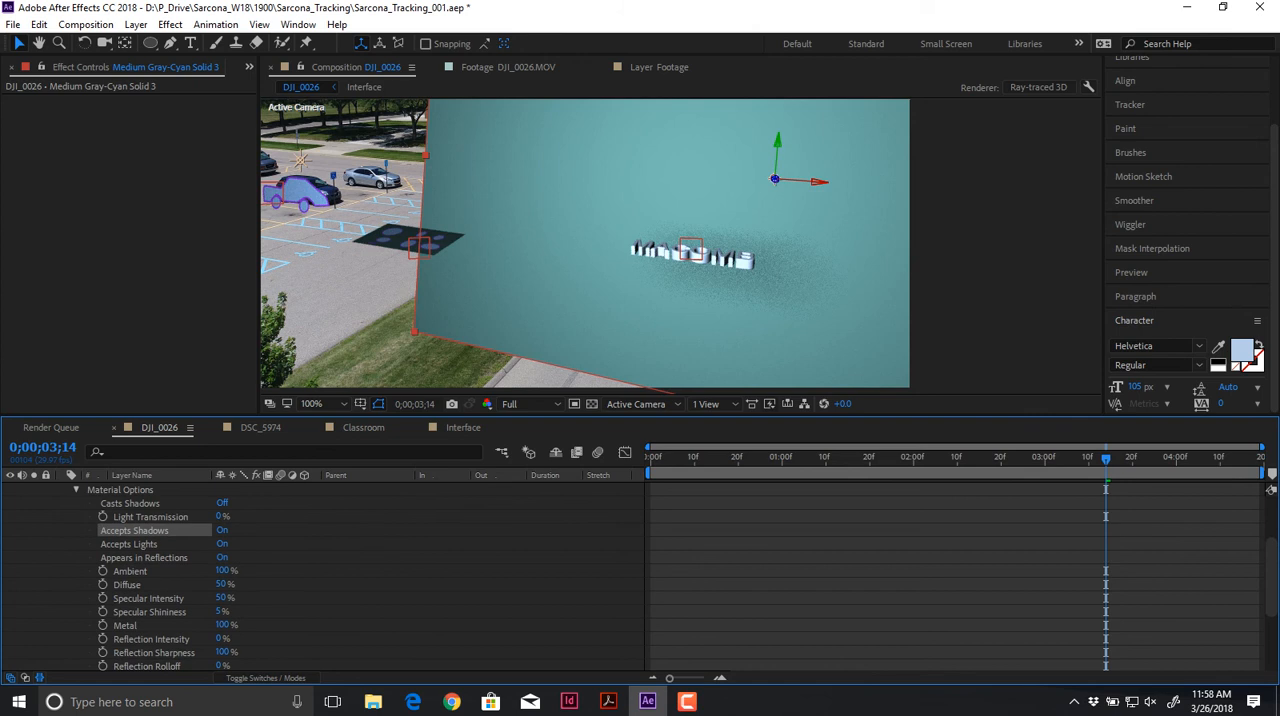
pyautogui.scroll(1, 155, 560)
pyautogui.click(76, 531)
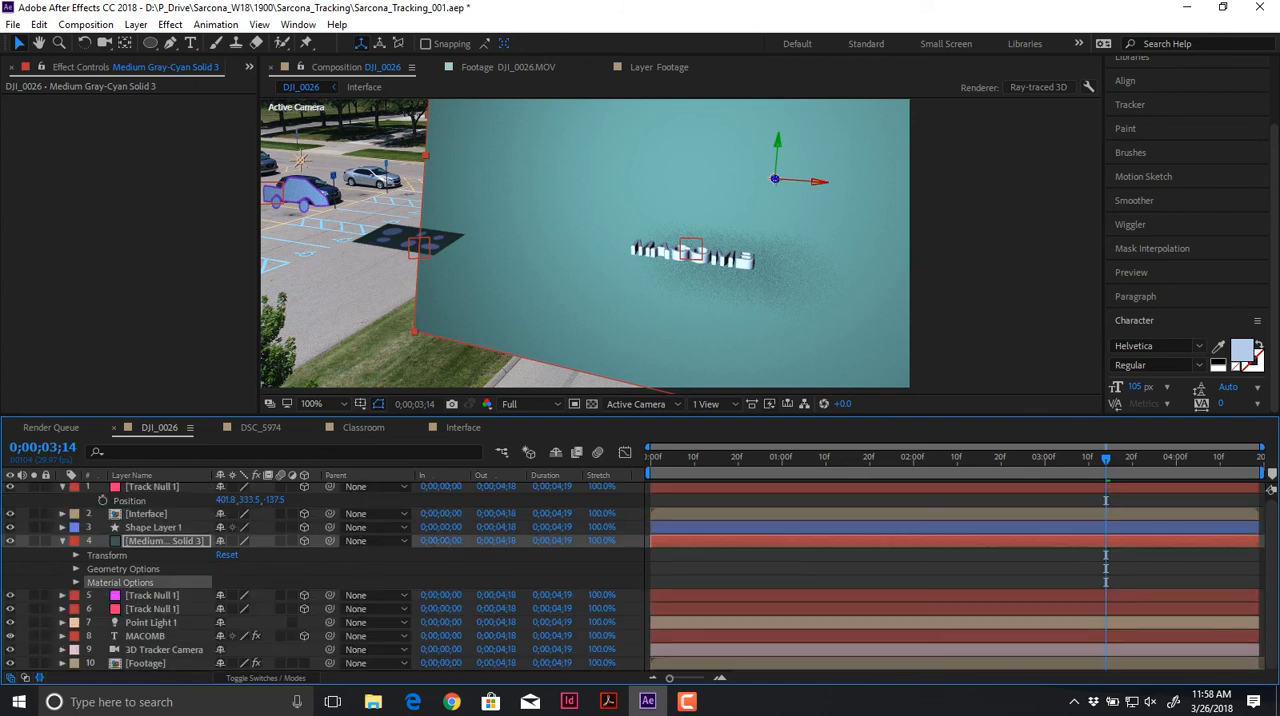
pyautogui.doubleClick(165, 540)
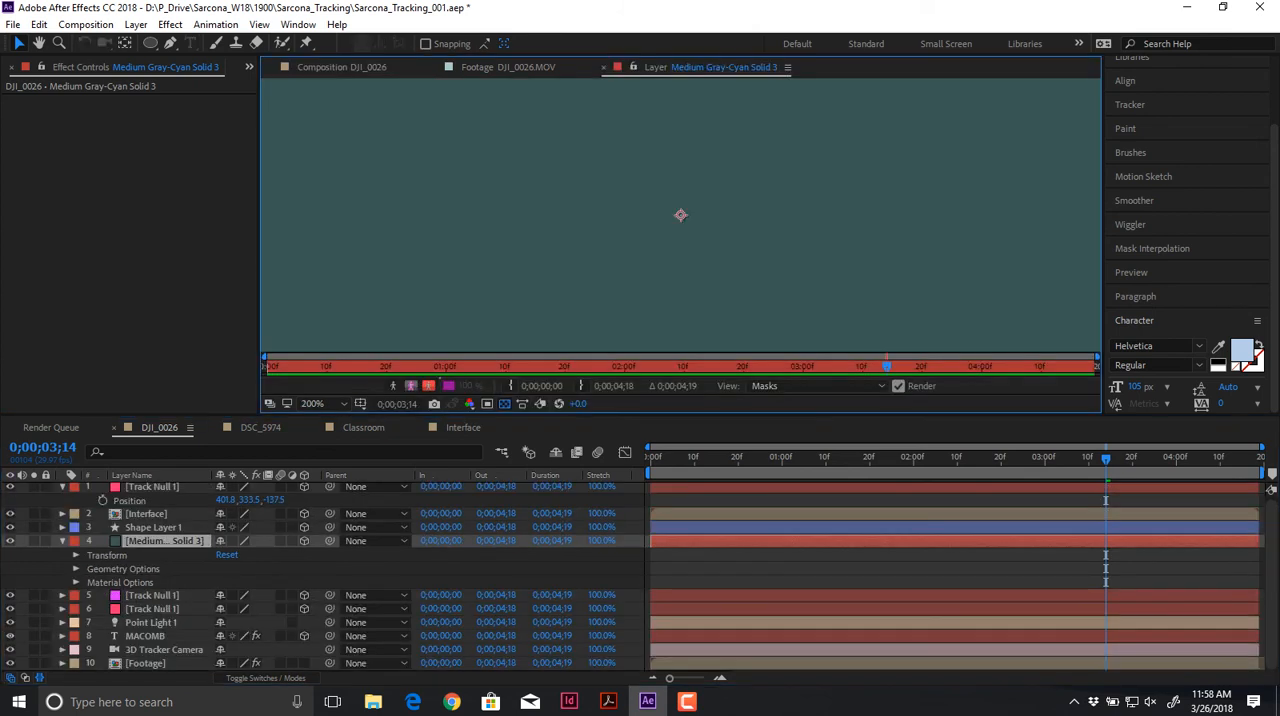
pyautogui.hotkey('ctrl', 'w')
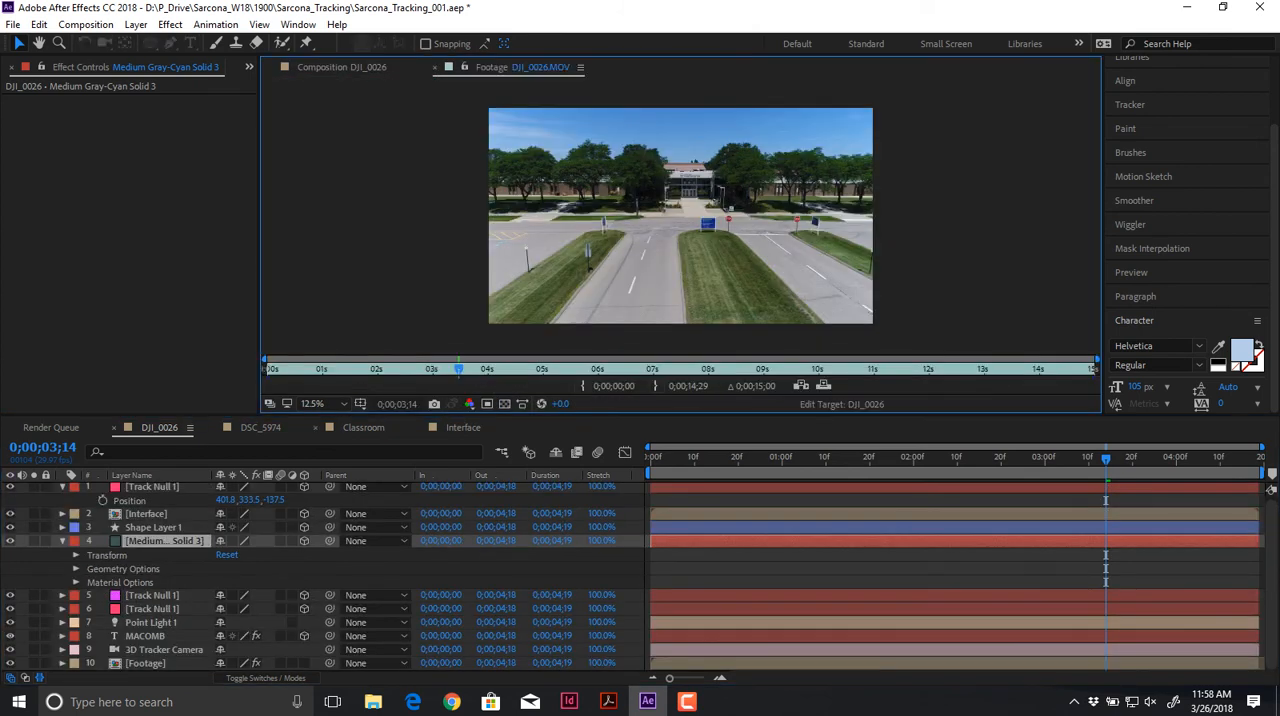
# Step: In the DSC_5974 composition, shift Shadow Catcher 1 slightly along the desk toward the nearest monitor and preview the shot
pyautogui.click(260, 428)
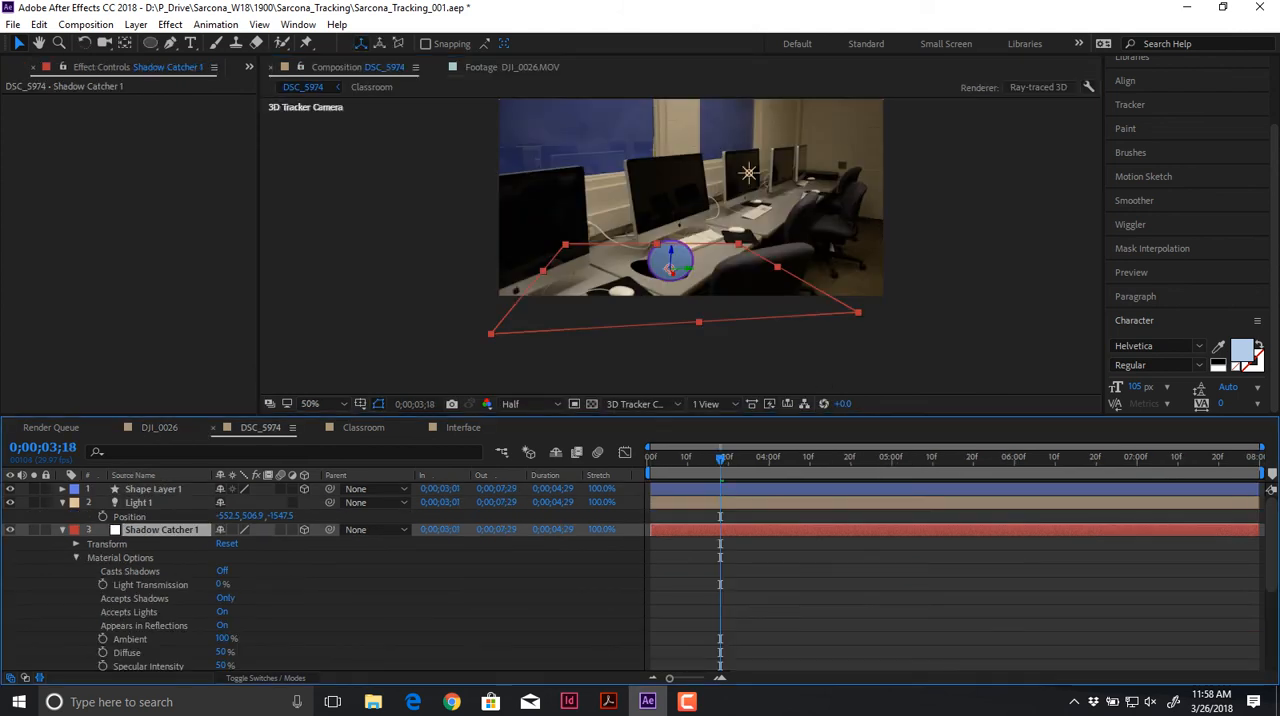
pyautogui.scroll(2, 670, 266)
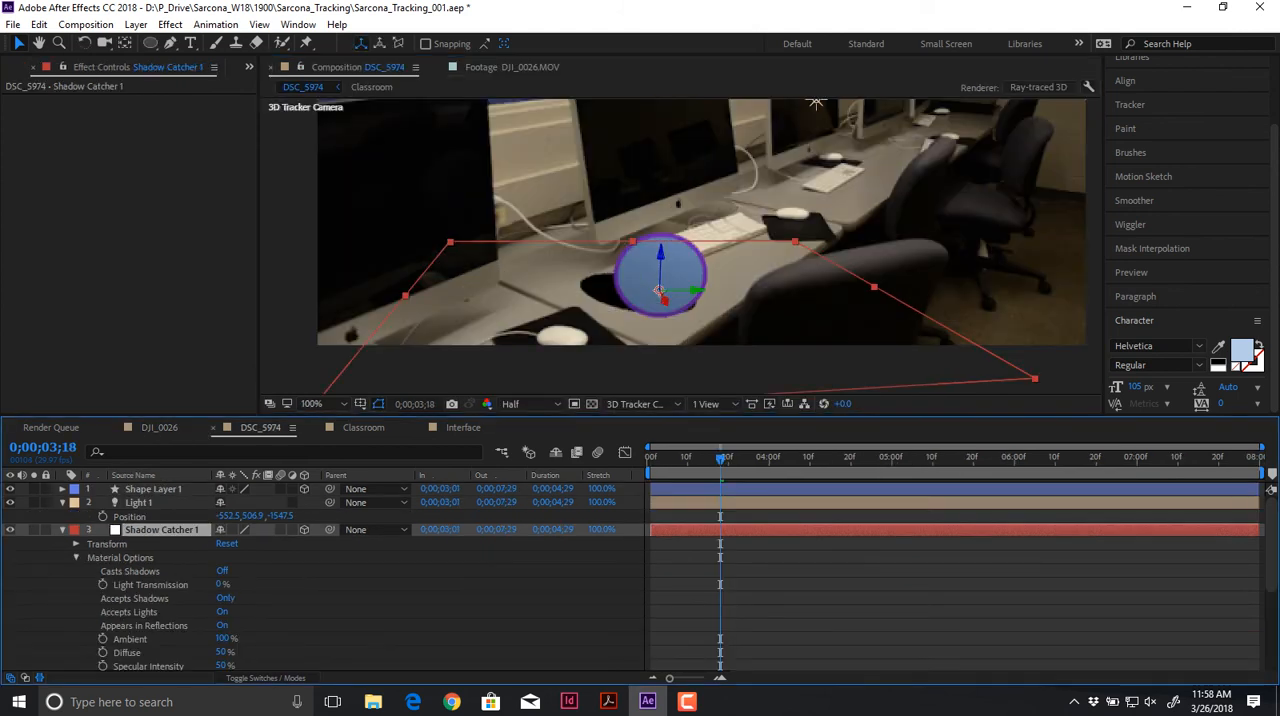
pyautogui.click(76, 558)
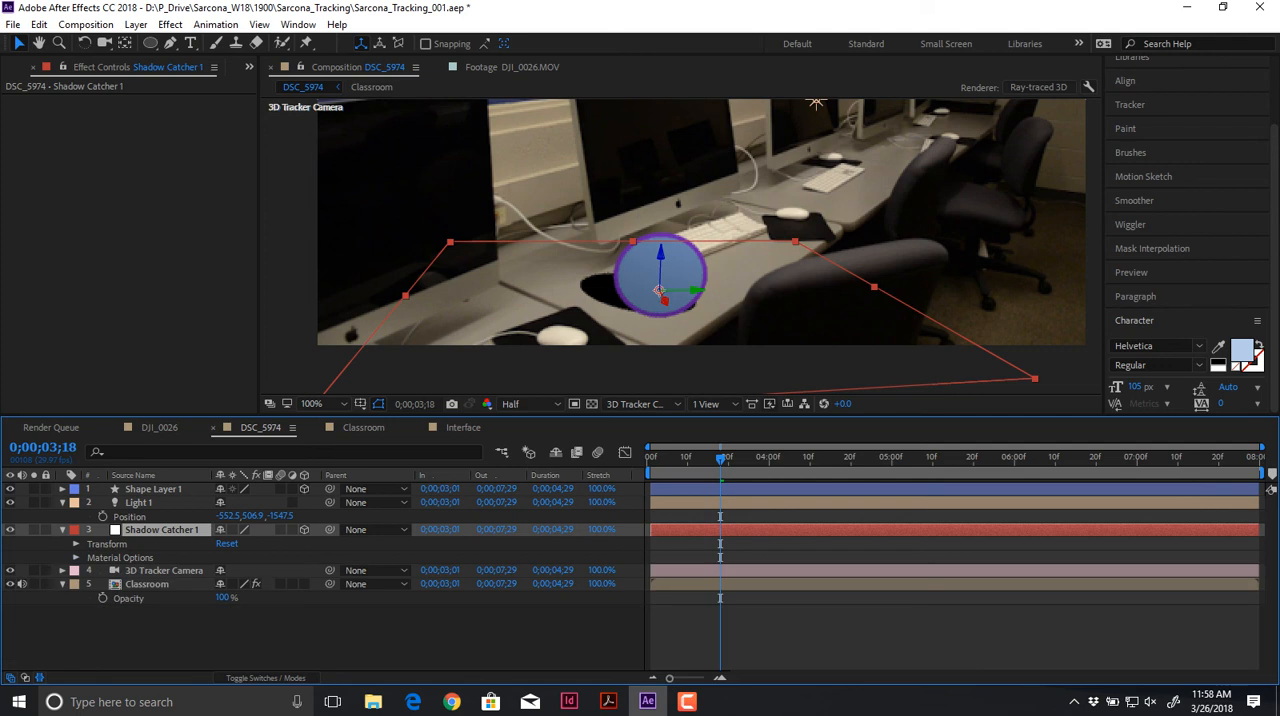
pyautogui.moveTo(658, 291); pyautogui.dragTo(628, 291)
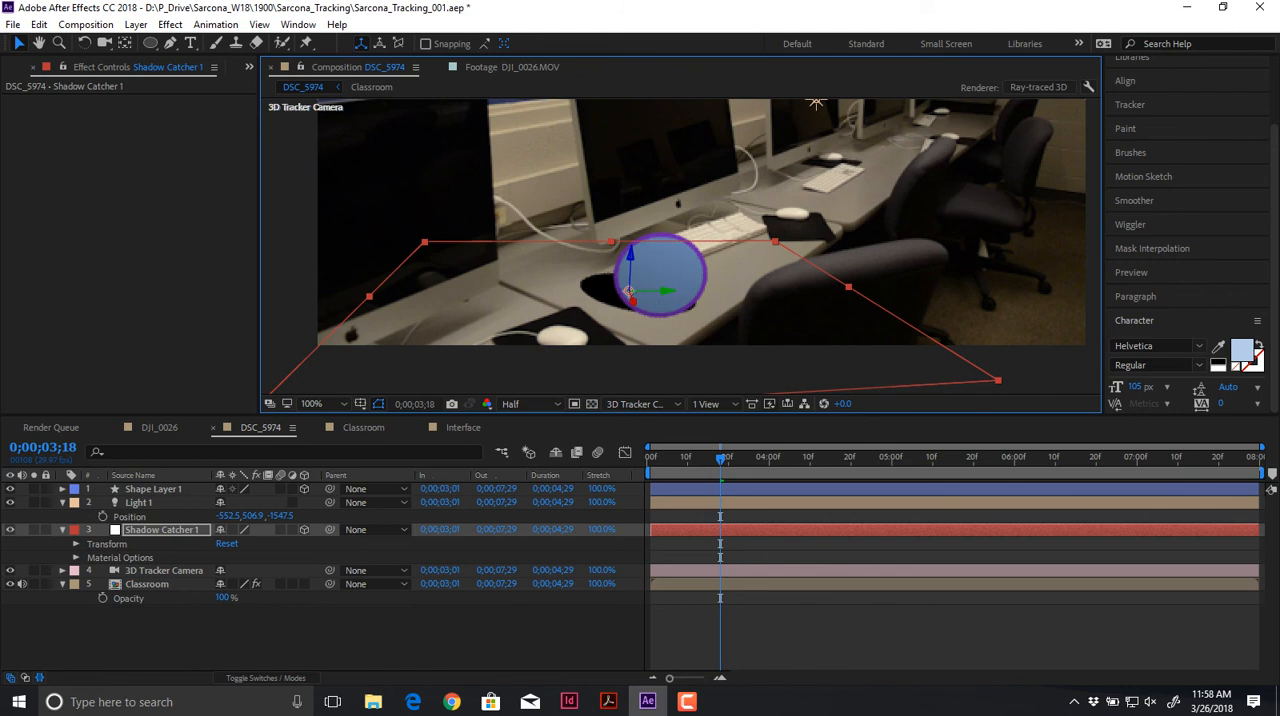
pyautogui.press('space')
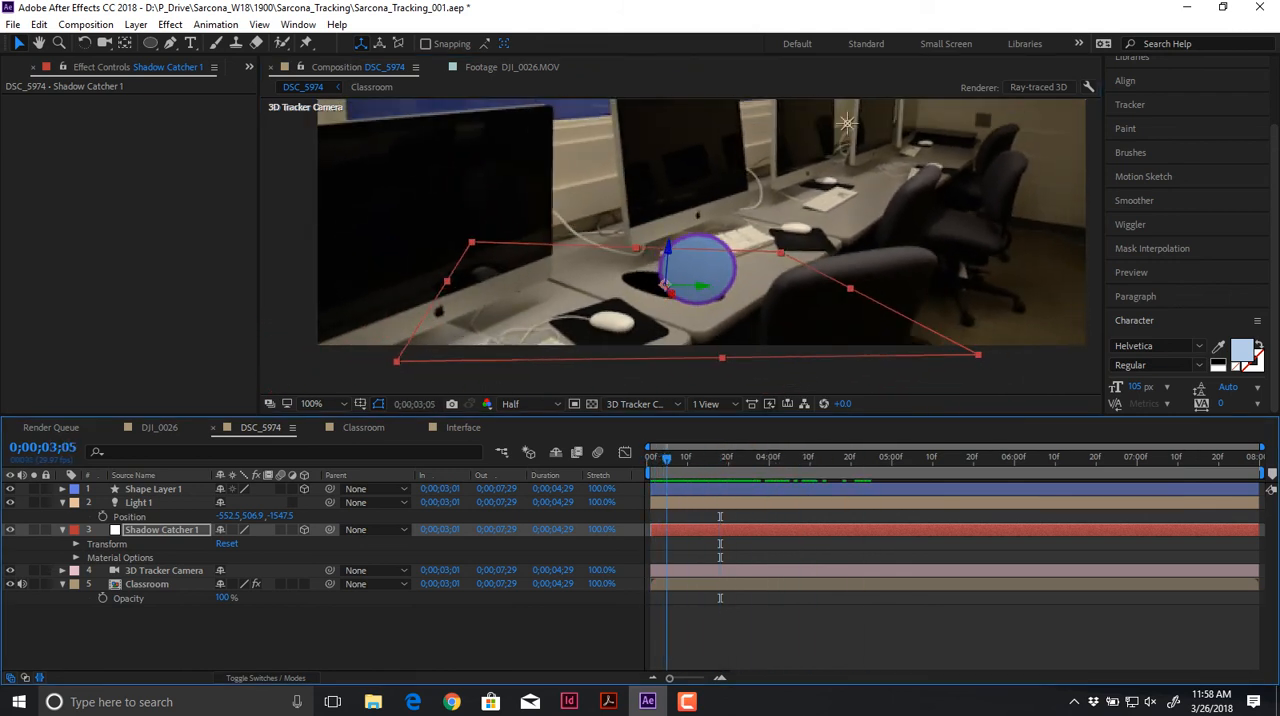
pyautogui.press('space')
# Step: Set Shadow Catcher 1's orientation to 272.6°, 358.0°, 82.2° and preview the shadow
pyautogui.press('r')
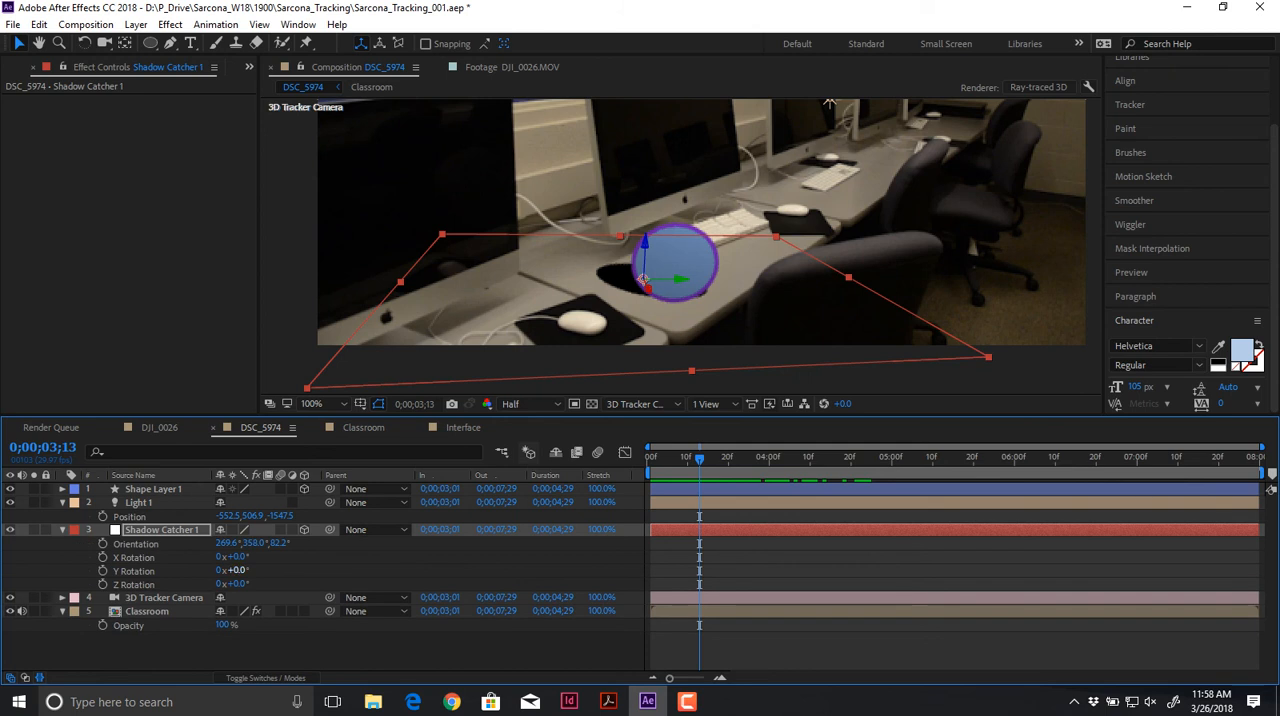
pyautogui.moveTo(253, 544)
pyautogui.mouseDown()
pyautogui.moveTo(277, 544)
pyautogui.moveTo(230, 544)
pyautogui.mouseUp()
pyautogui.press('space')
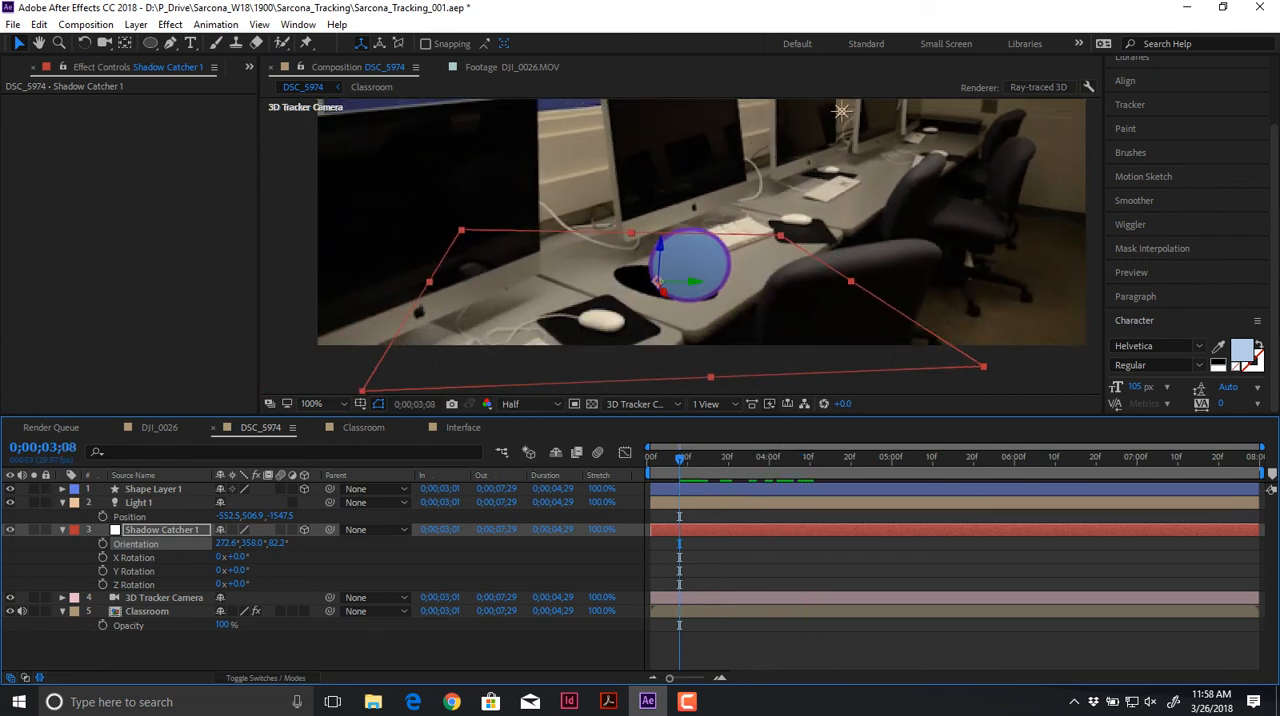
# Step: Set Light 1 to Inverse Square Clamped falloff, 157 px shadow diffusion and 179% intensity, and preview the softened shadow
pyautogui.doubleClick(138, 502)
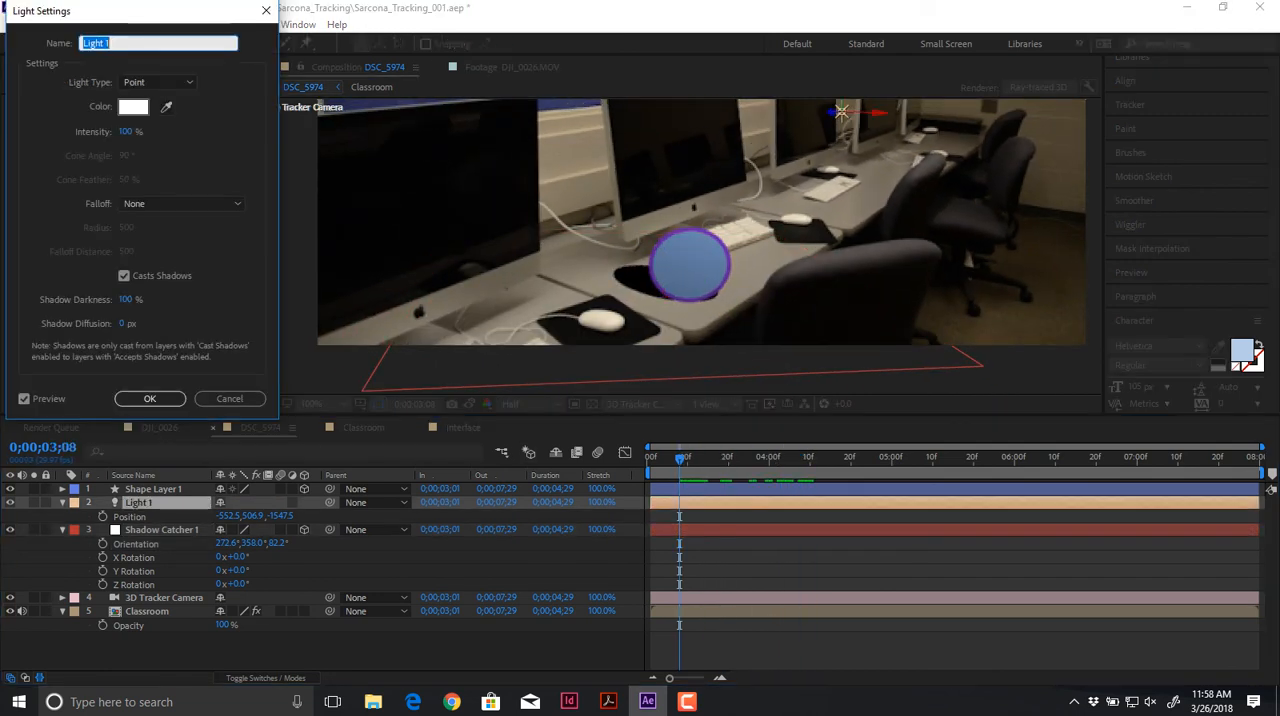
pyautogui.click(181, 203)
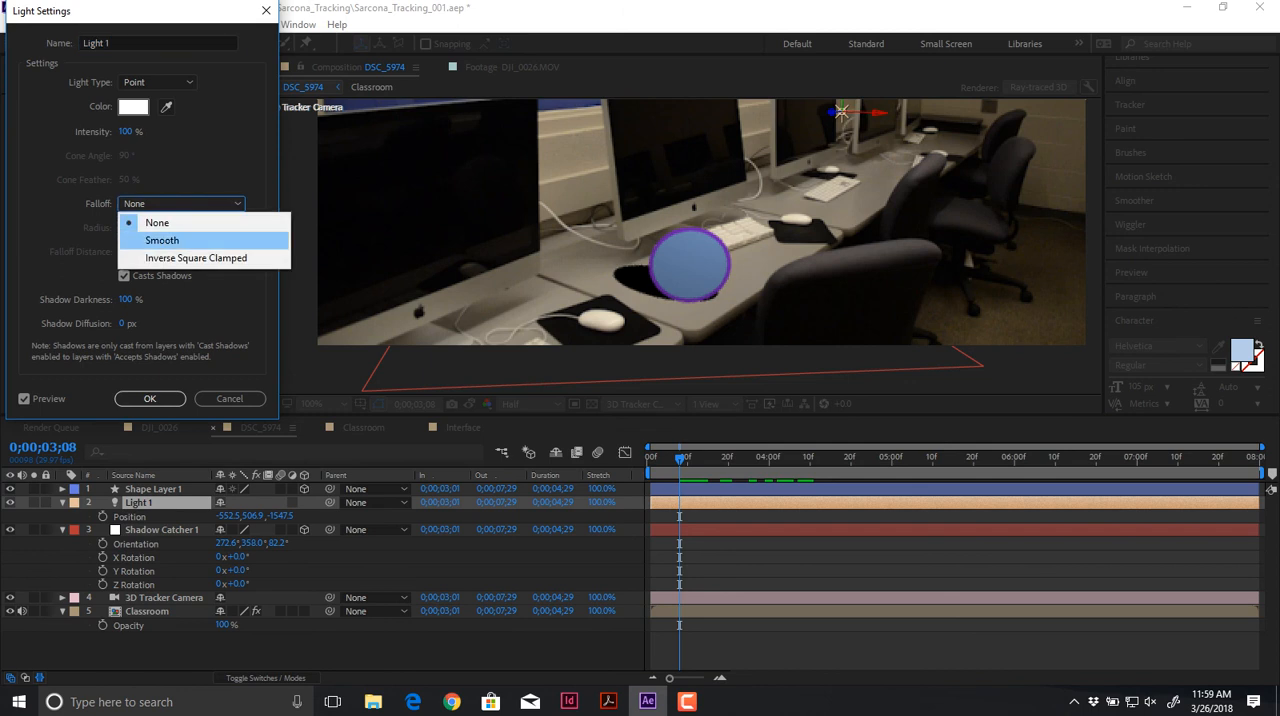
pyautogui.click(170, 255)
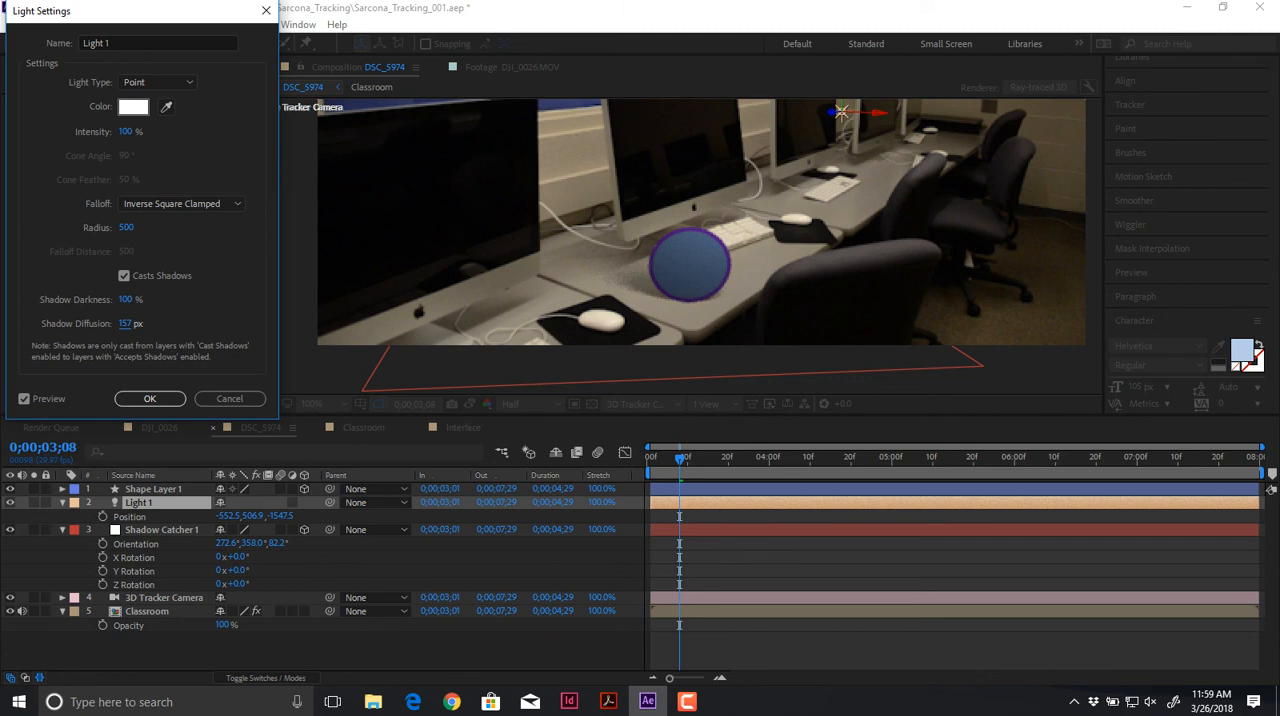
pyautogui.moveTo(127, 132); pyautogui.dragTo(179, 132)
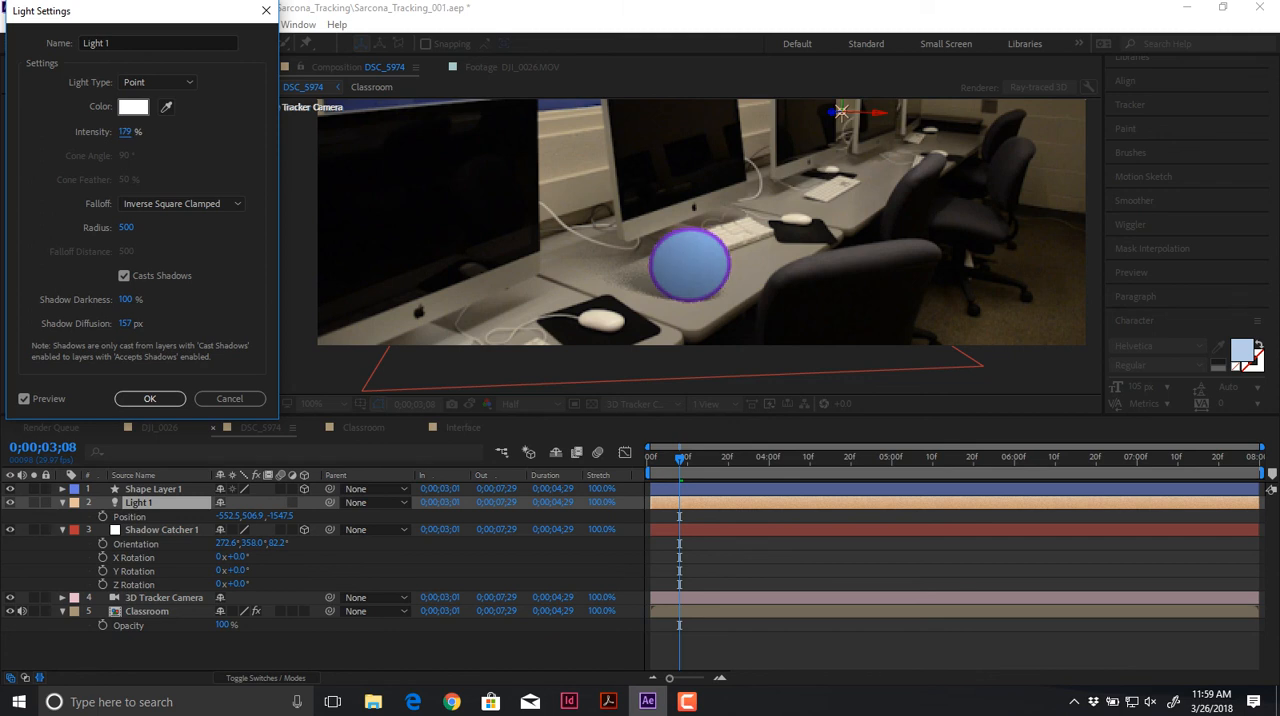
pyautogui.press('Return')
pyautogui.press('space')
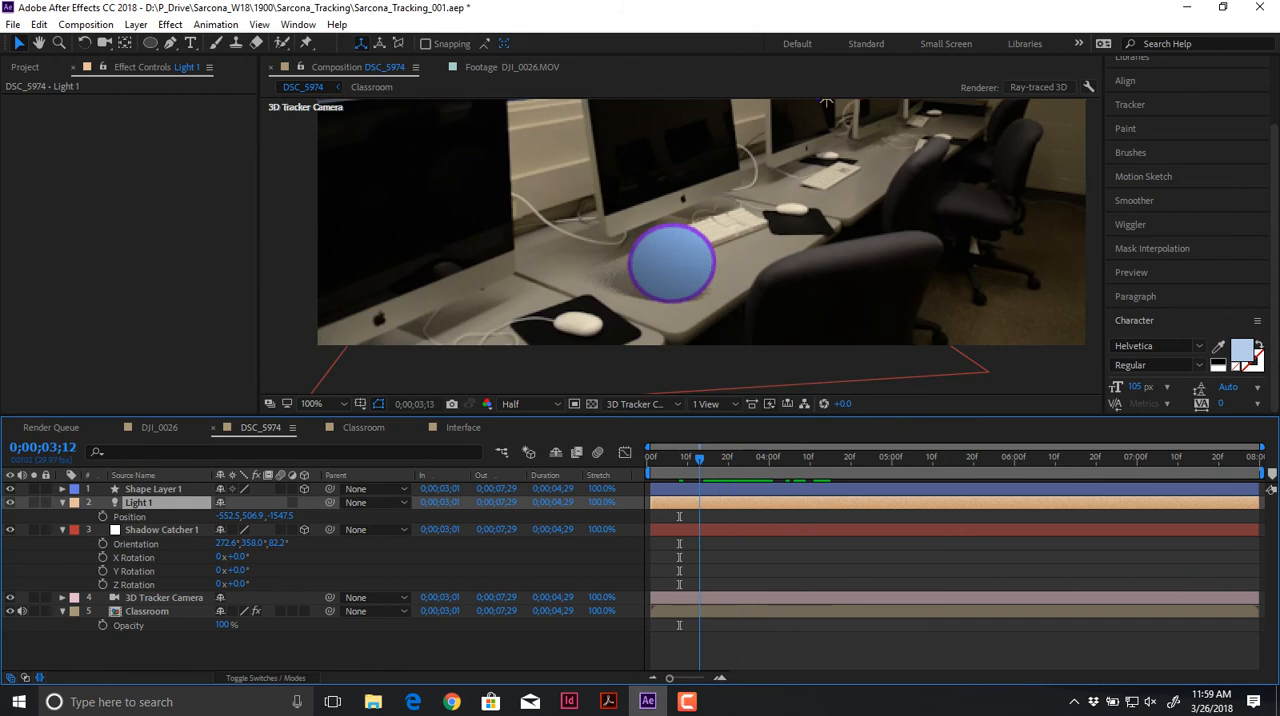
pyautogui.press('space')
# Step: Set initial Position and Scale keyframes for Shape Layer 1 at 0;00;03;01
pyautogui.click(735, 240)
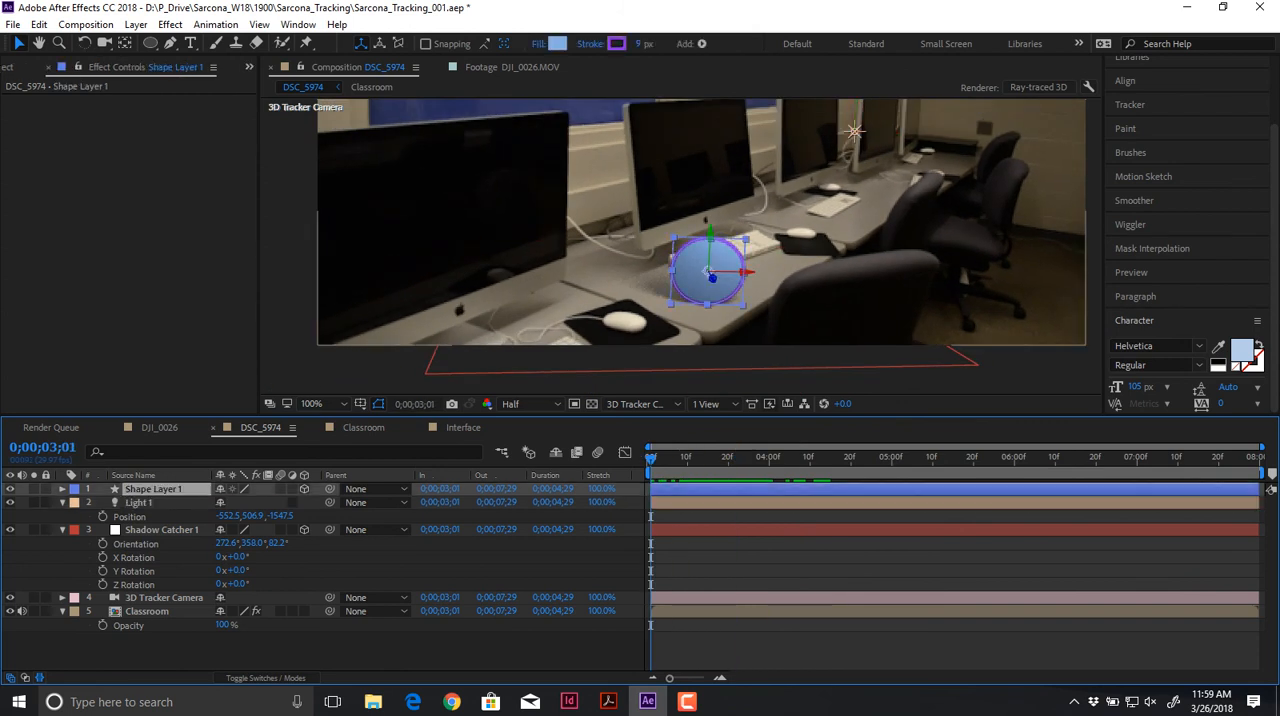
pyautogui.press('p')
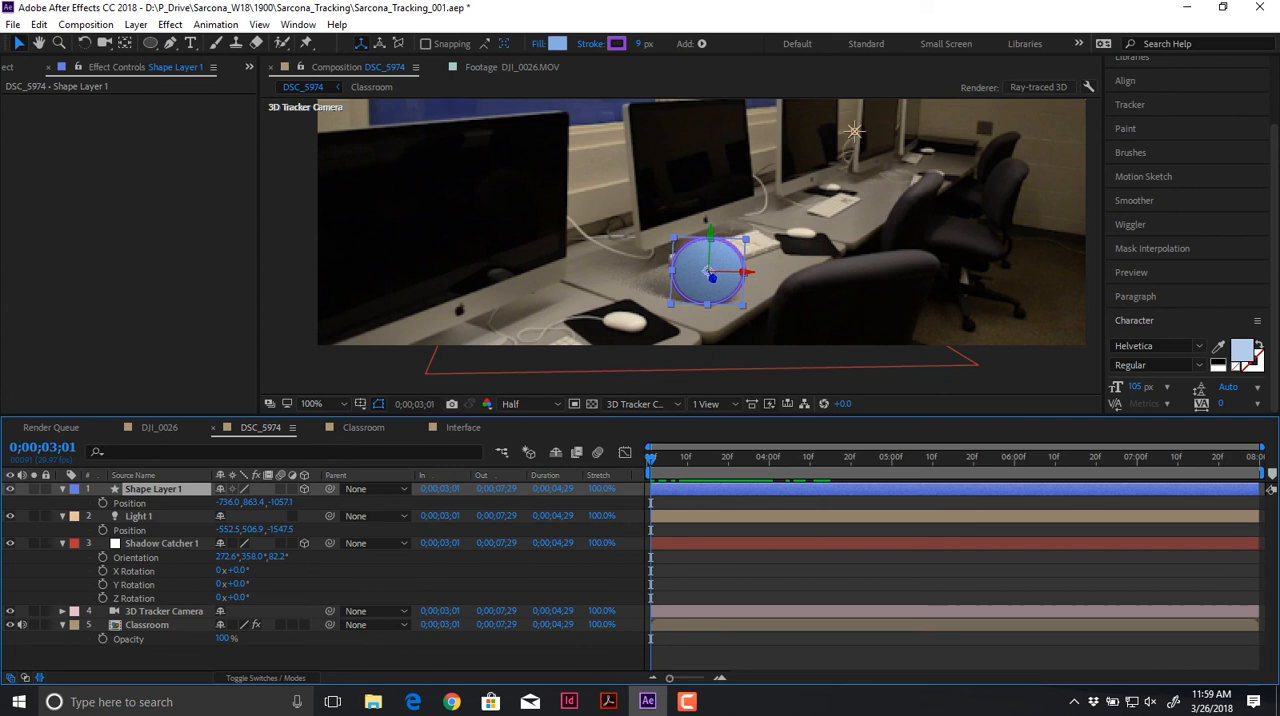
pyautogui.hotkey('shift', 's')
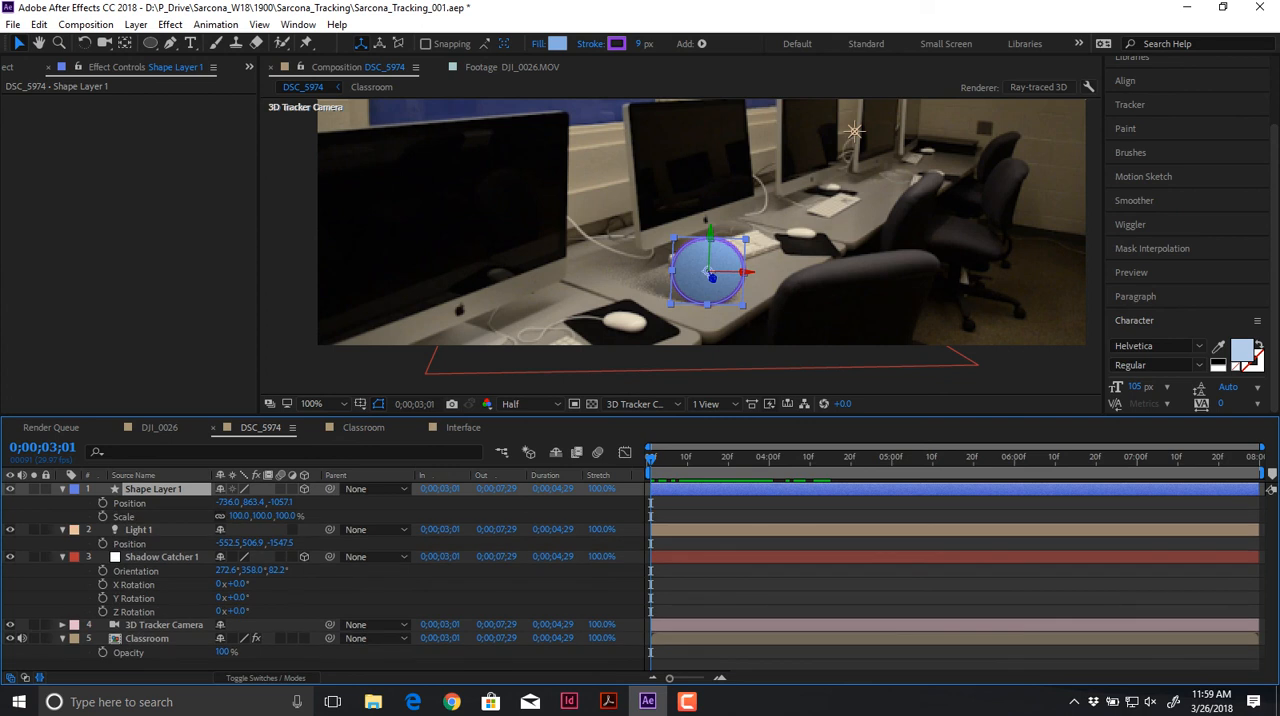
pyautogui.moveTo(102, 503); pyautogui.dragTo(102, 517)
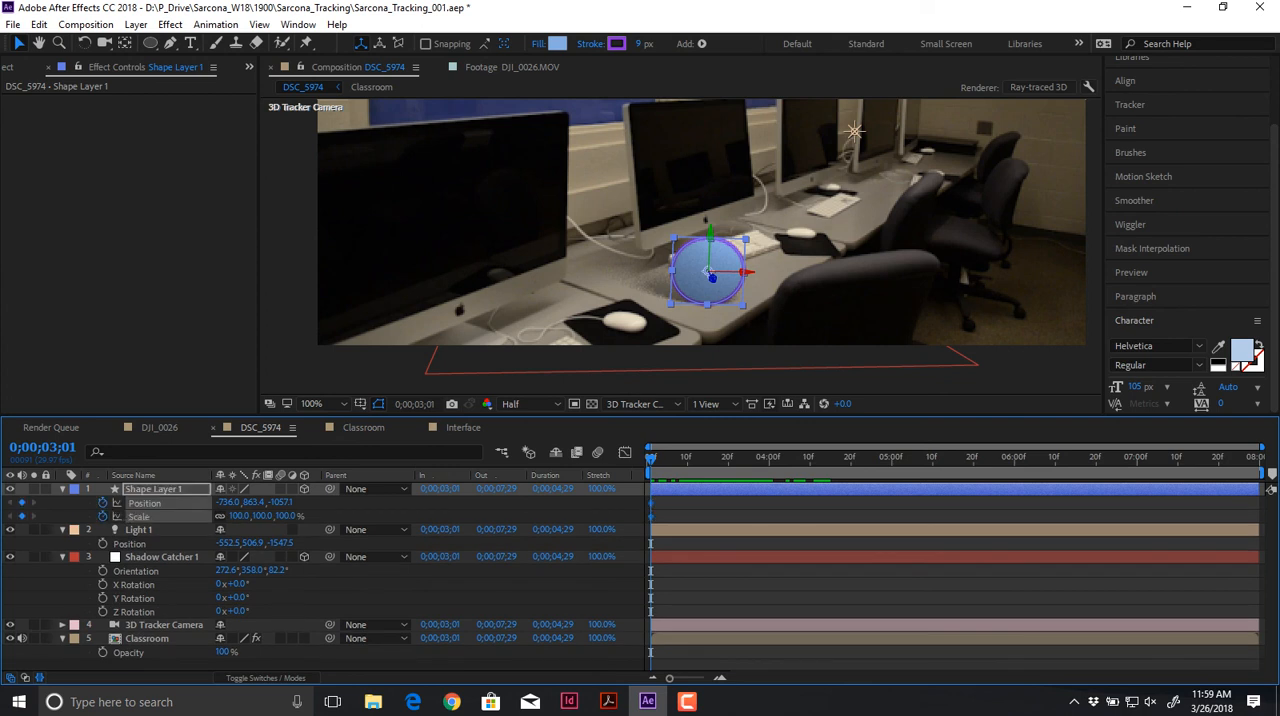
# Step: Squash the circle at 0;00;03;04 by unlinking Shape Layer 1's scale and keyframing it to 110, 77, 100%
pyautogui.press('space')
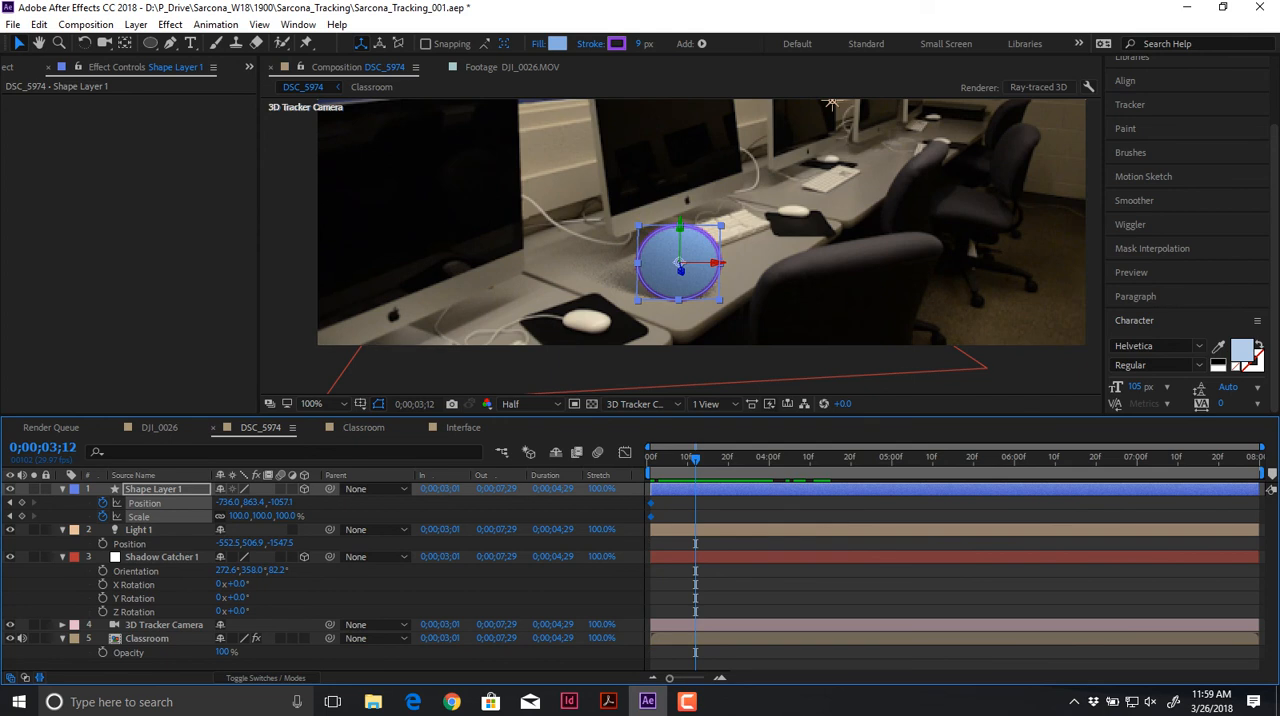
pyautogui.moveTo(695, 458); pyautogui.dragTo(663, 458)
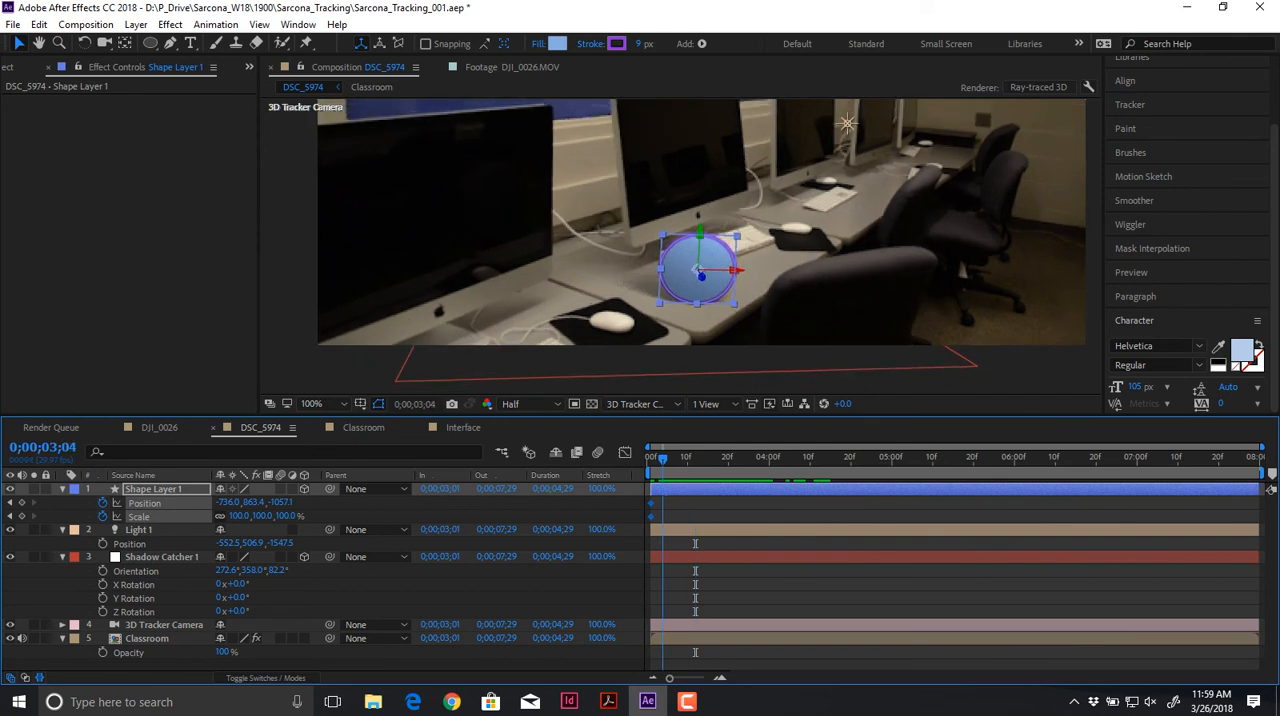
pyautogui.click(350, 543)
pyautogui.moveTo(239, 516); pyautogui.dragTo(245, 516)
pyautogui.hotkey('ctrl', 'z')
pyautogui.click(220, 516)
pyautogui.moveTo(262, 516); pyautogui.dragTo(246, 516)
pyautogui.click(520, 290)
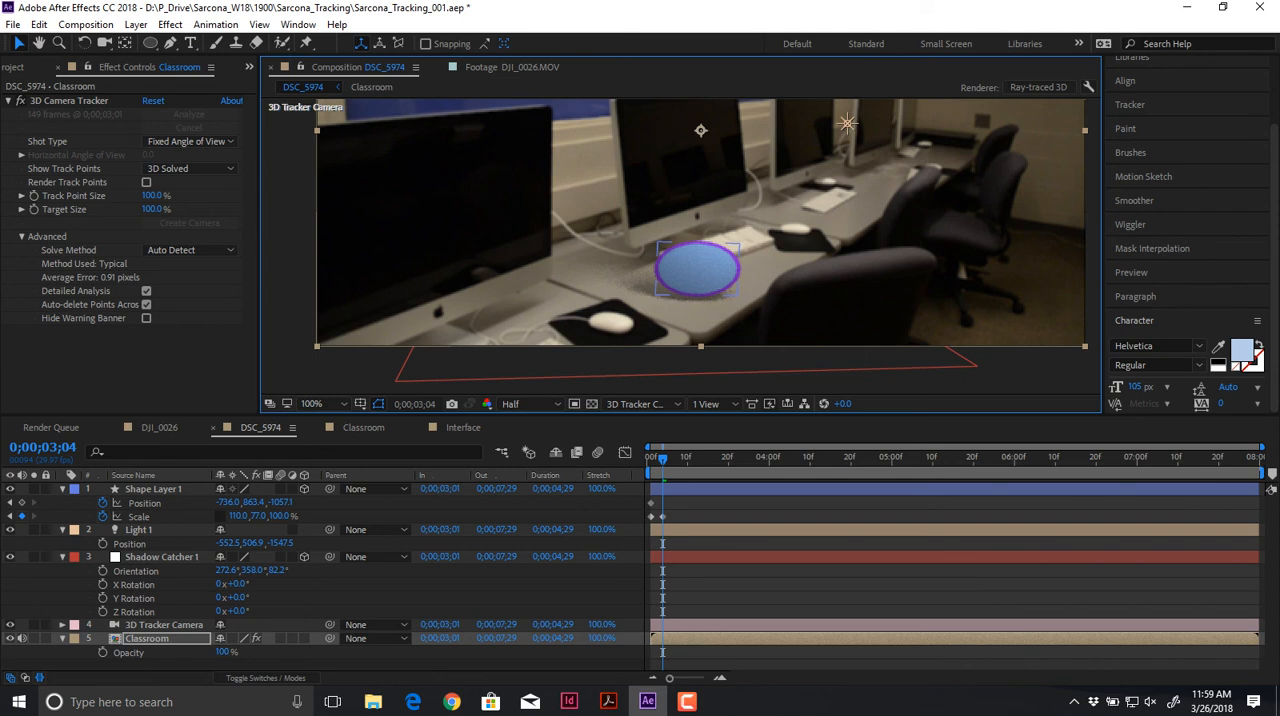
# Step: Lower Shape Layer 1 onto the desk at 0;00;03;04, keyframing its Position to -736.0, 876.1, -1057.1
pyautogui.click(697, 268)
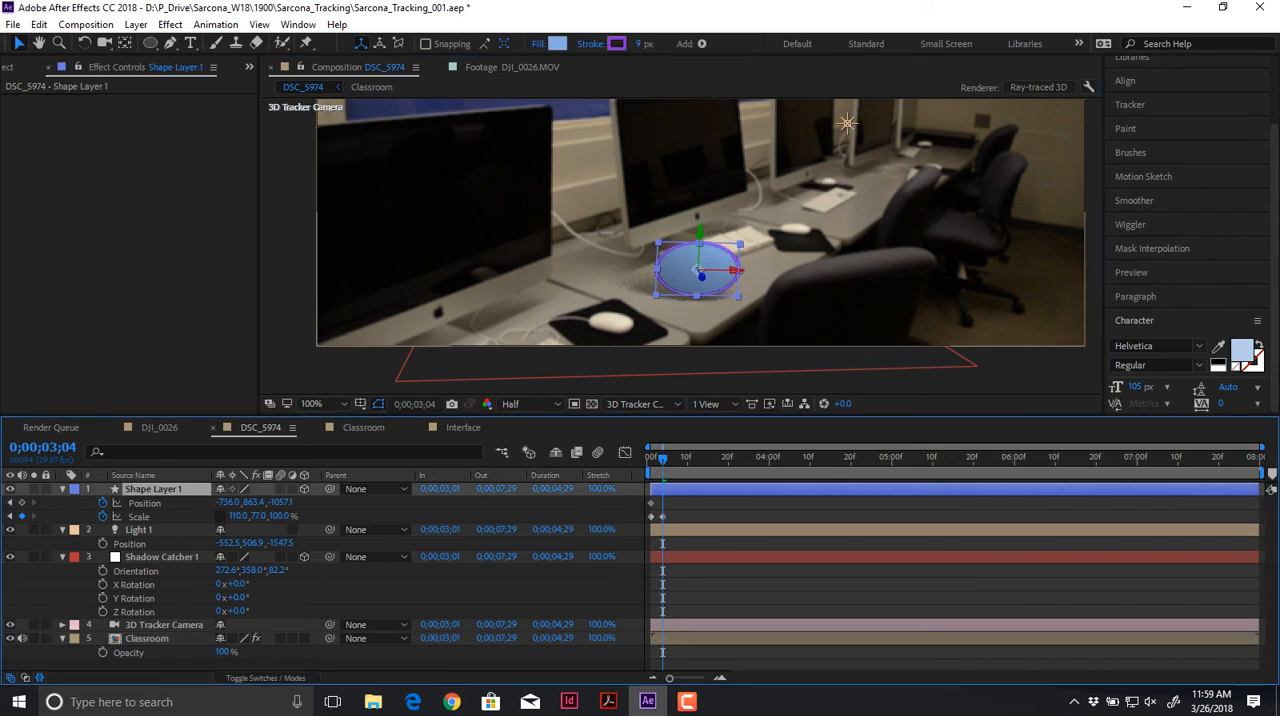
pyautogui.moveTo(699, 232); pyautogui.dragTo(699, 237)
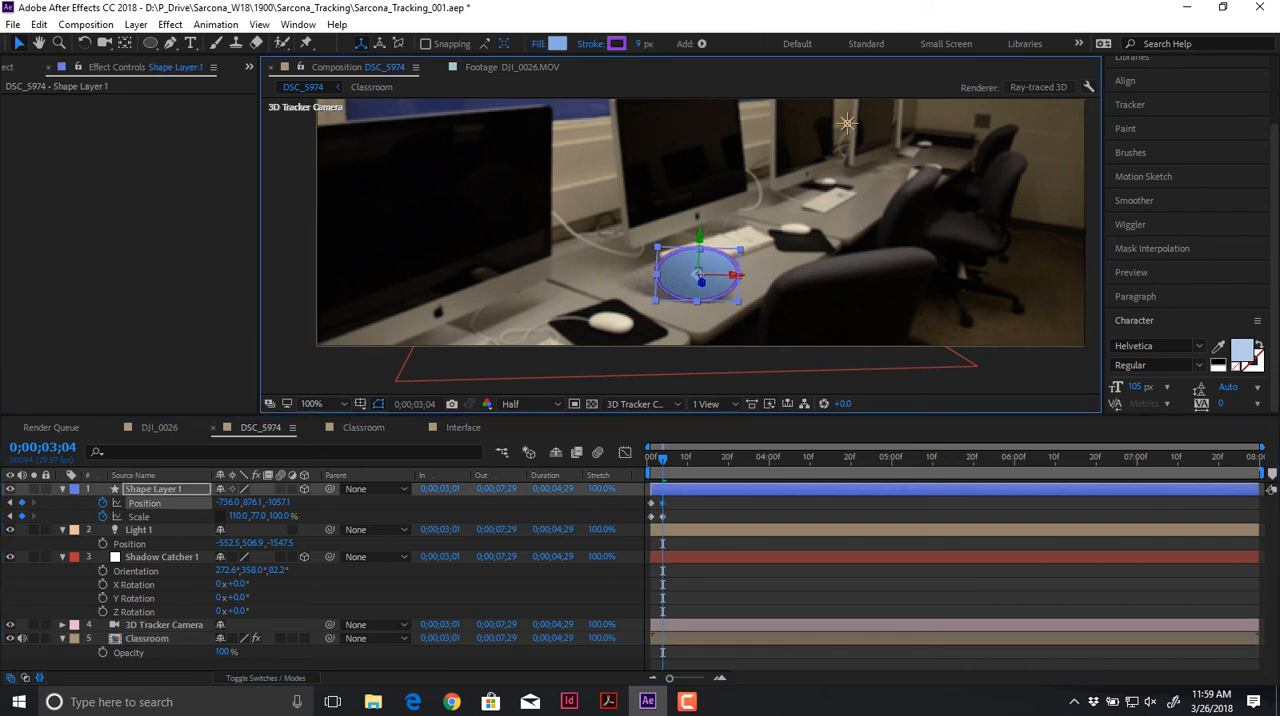
# Step: At 0;00;03;06, raise Shape Layer 1 to a Y position of 816.1 and stretch its Scale to 82, 119, 100%
pyautogui.moveTo(669, 678); pyautogui.dragTo(694, 678)
pyautogui.press('pagedown')
pyautogui.press('pagedown')
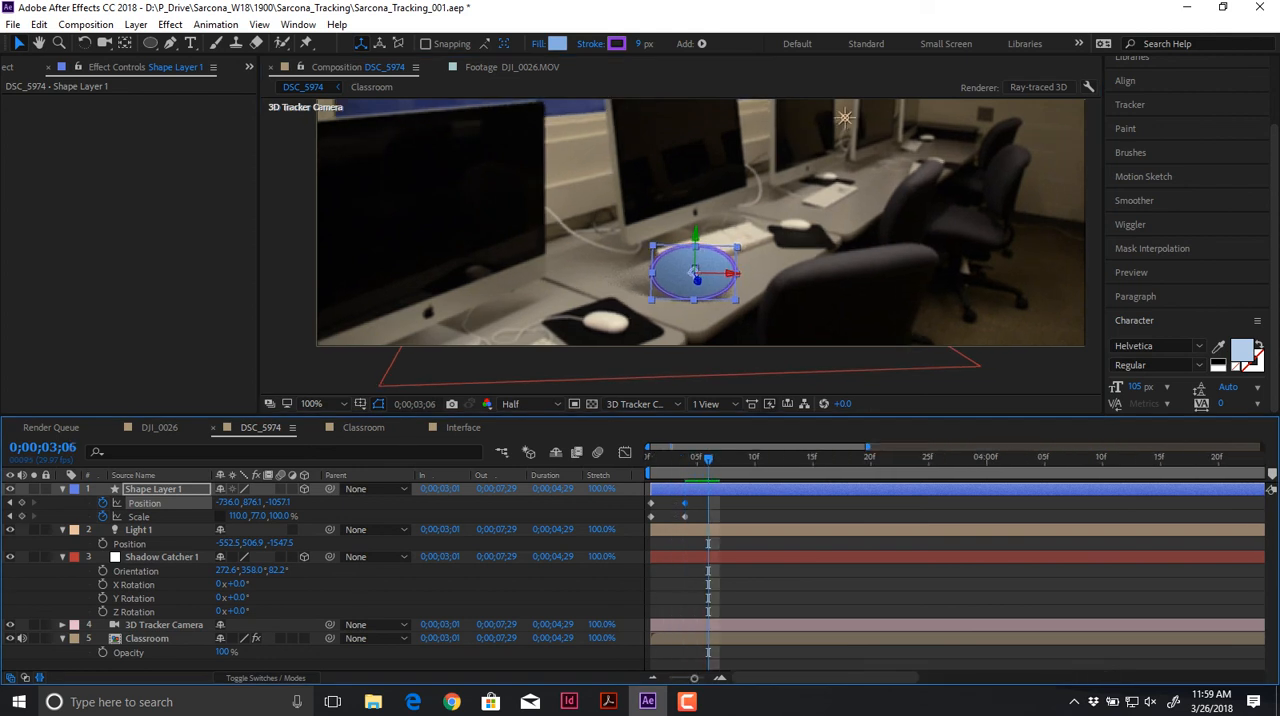
pyautogui.moveTo(693, 272); pyautogui.dragTo(693, 248)
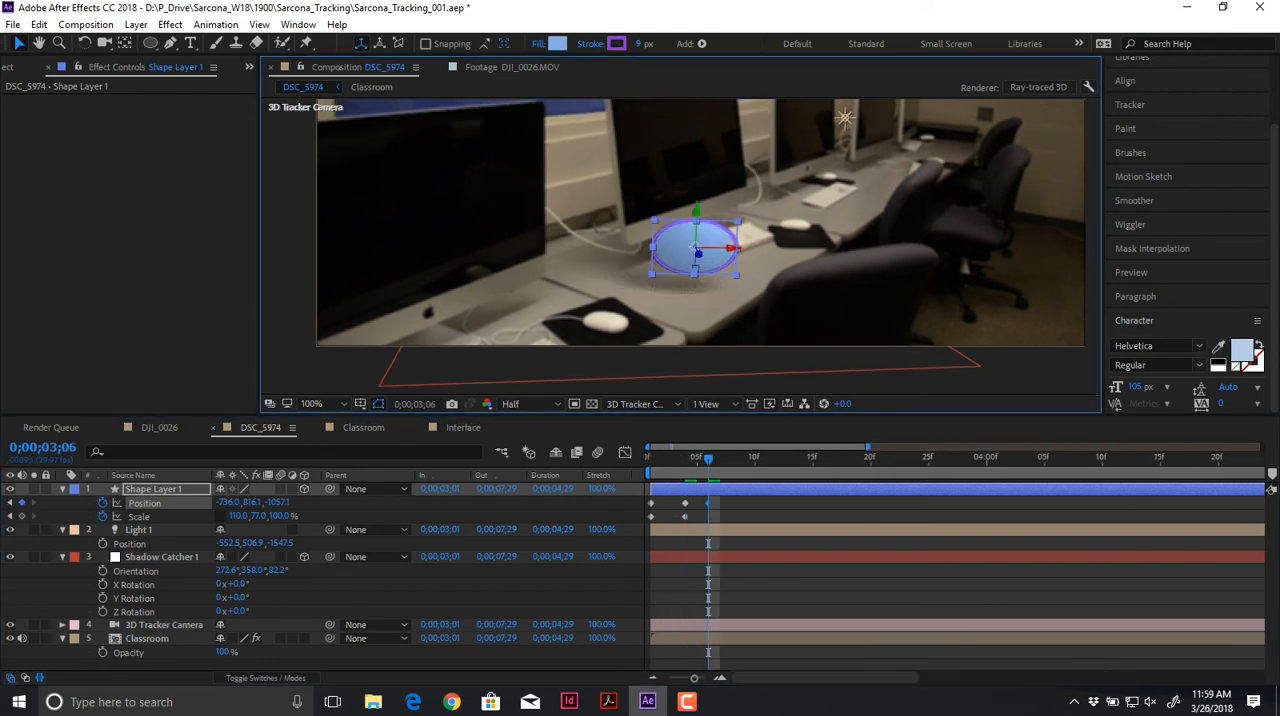
pyautogui.moveTo(239, 516); pyautogui.dragTo(299, 516)
pyautogui.press('F2')
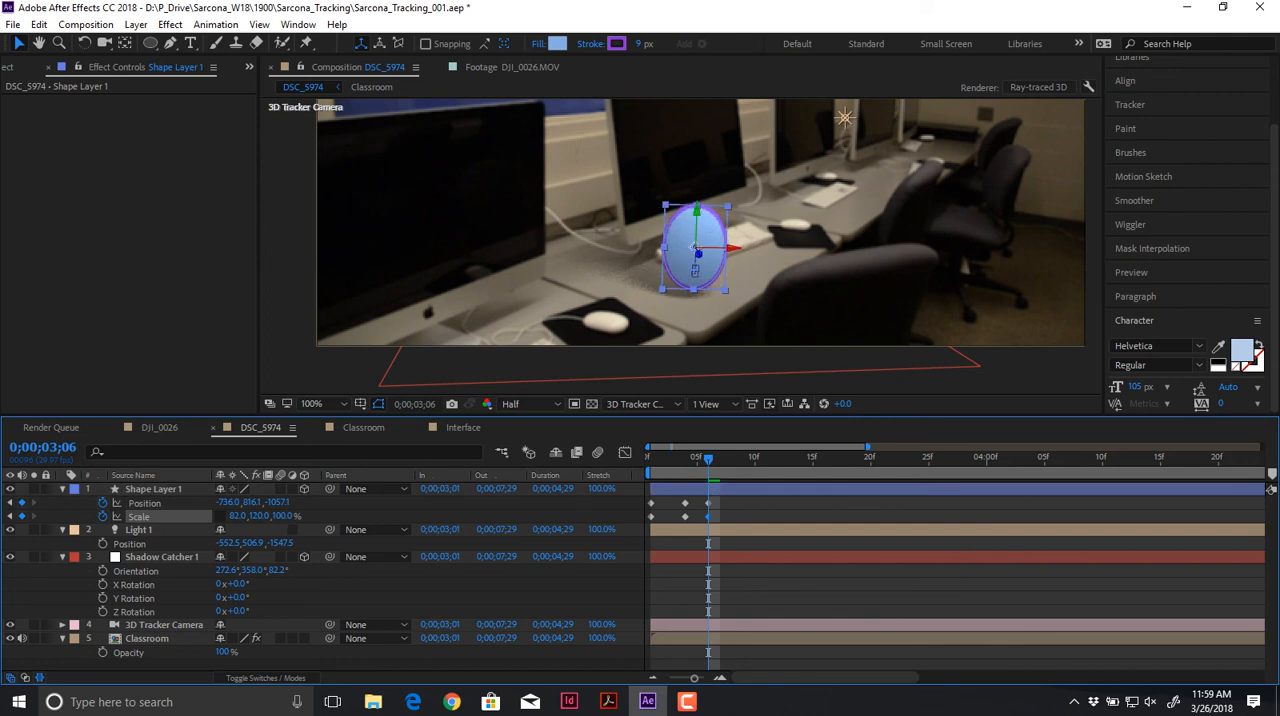
# Step: At 0;00;03;09, lift Shape Layer 1 to a Y position of 646.2 and reset its Scale to 100, 100, 100%
pyautogui.press('pagedown')
pyautogui.press('pagedown')
pyautogui.press('pagedown')
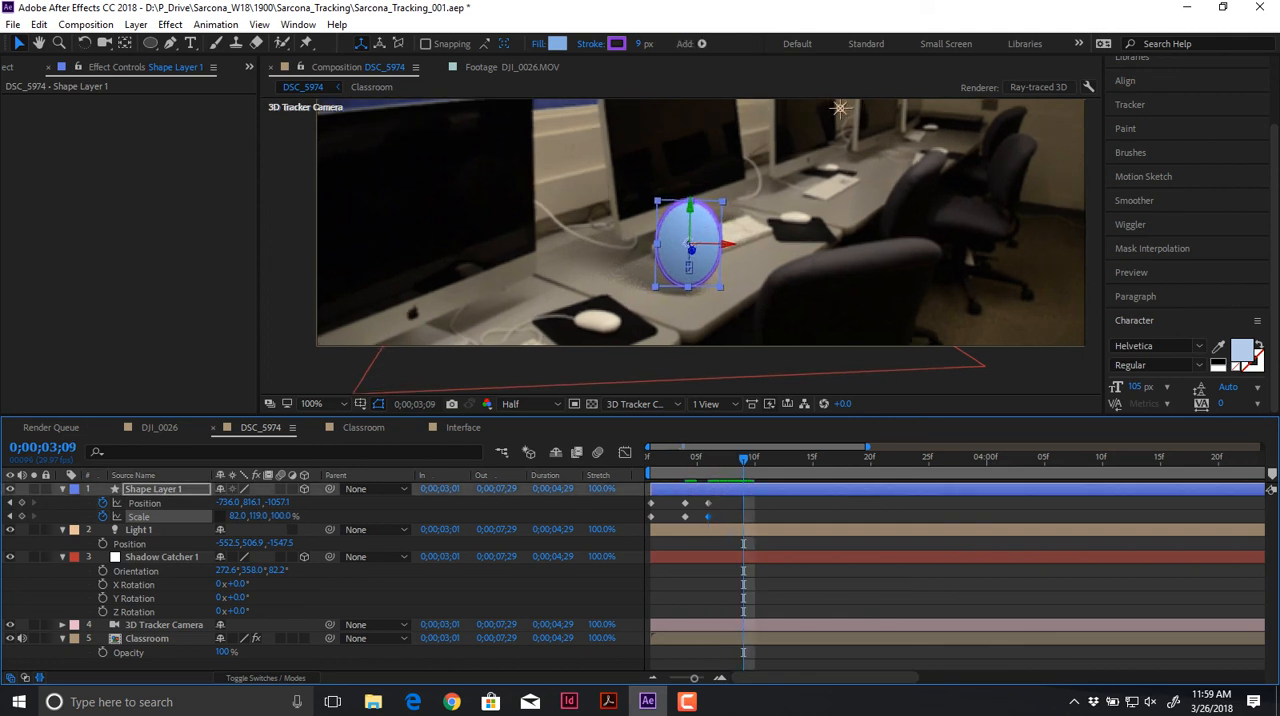
pyautogui.moveTo(690, 208); pyautogui.dragTo(692, 134)
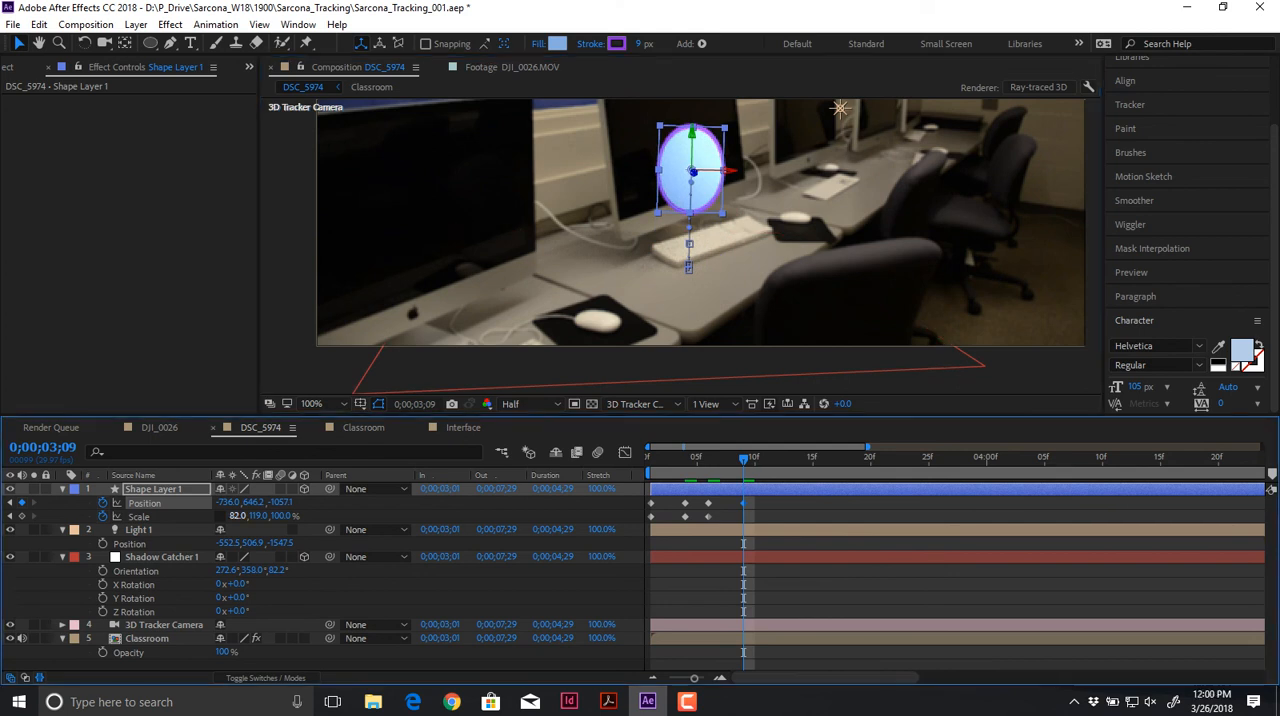
pyautogui.click(238, 516)
pyautogui.write('100')
pyautogui.press('Tab')
pyautogui.write('100')
pyautogui.press('Tab')
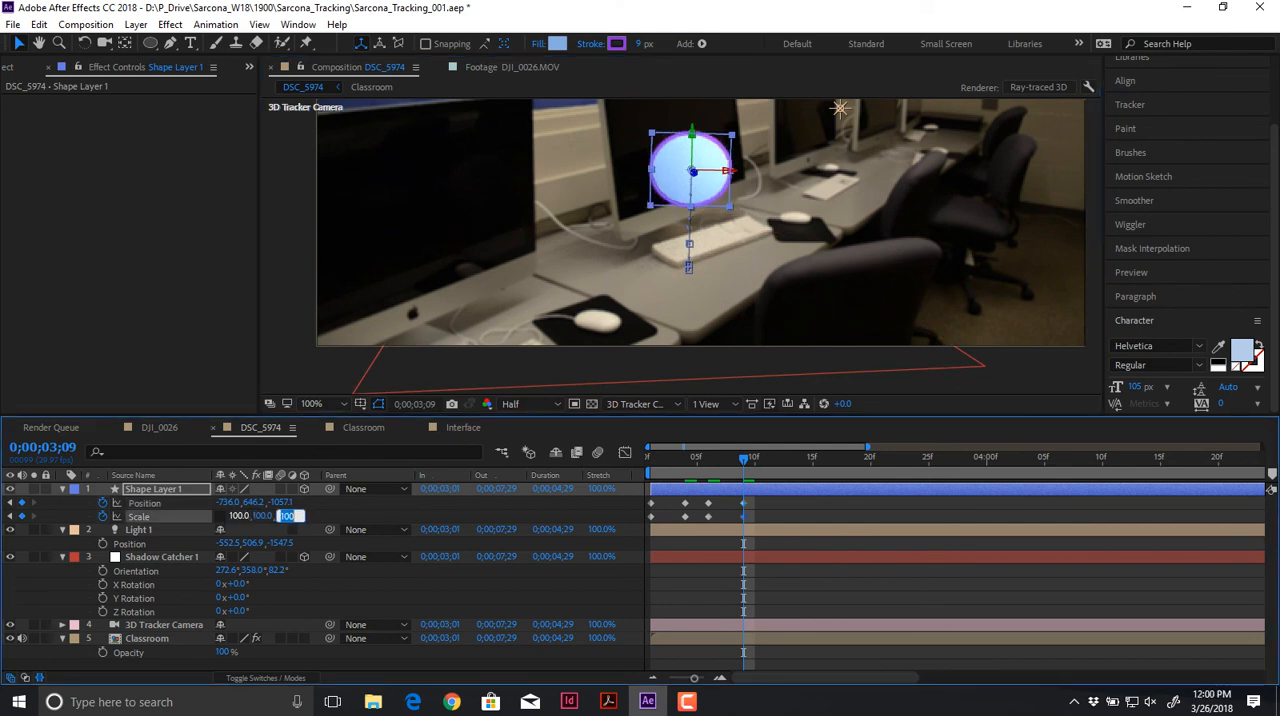
pyautogui.press('Return')
# Step: Play back the circle's squash-and-stretch jump from the start of the composition
pyautogui.press('Home')
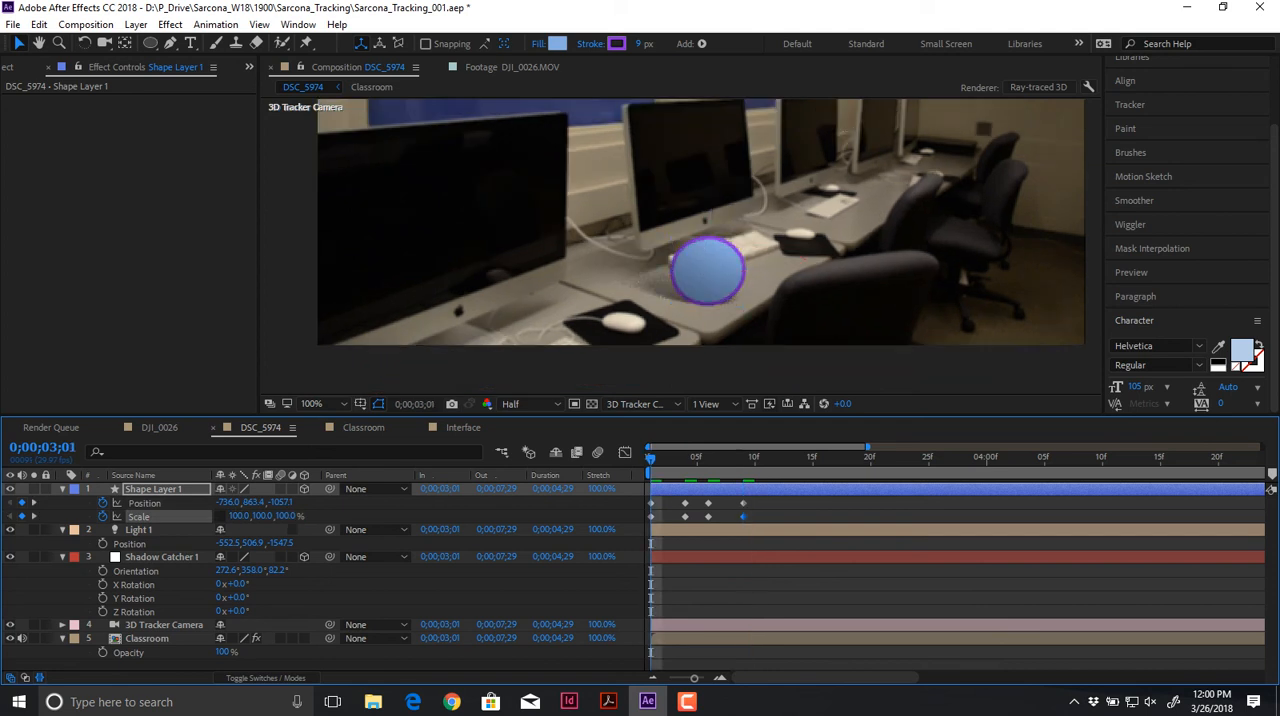
pyautogui.press('space')
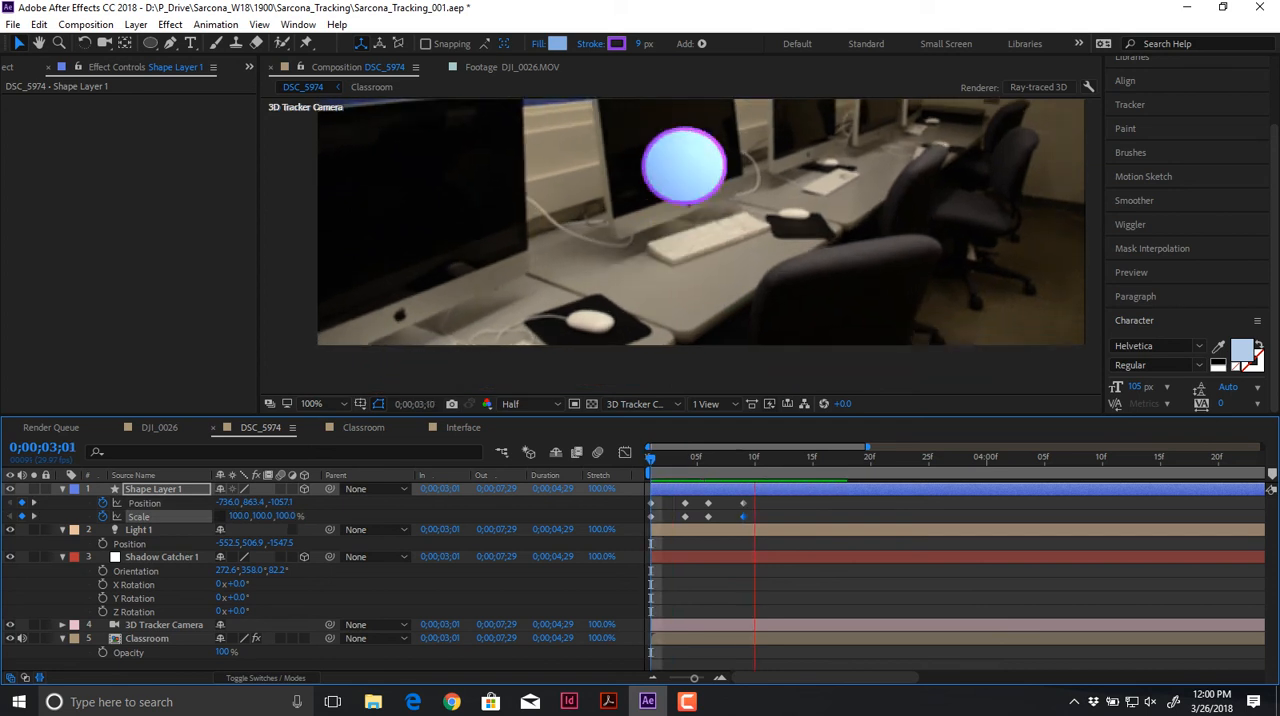
pyautogui.press('space')
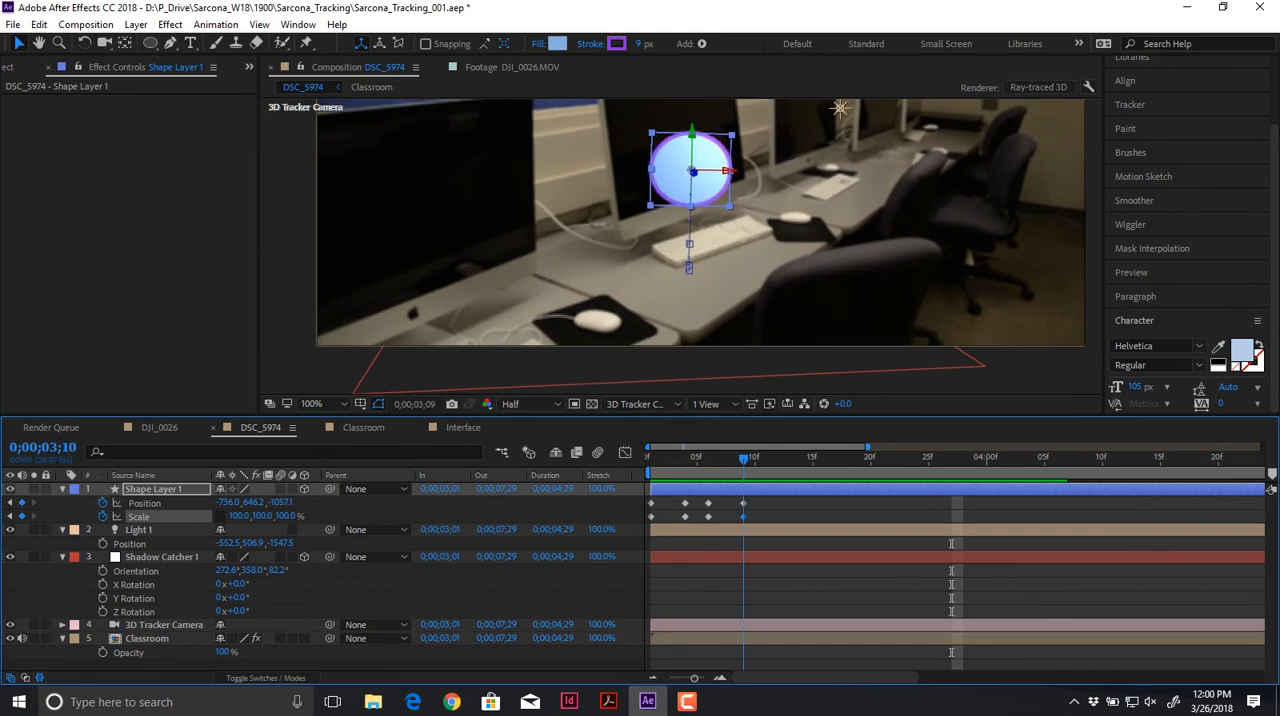
# Step: Copy the stretched Position and Scale keyframes from 0;00;03;06 to 0;00;03;11, and the squashed ones from 0;00;03;04 to 0;00;03;12
pyautogui.press('space')
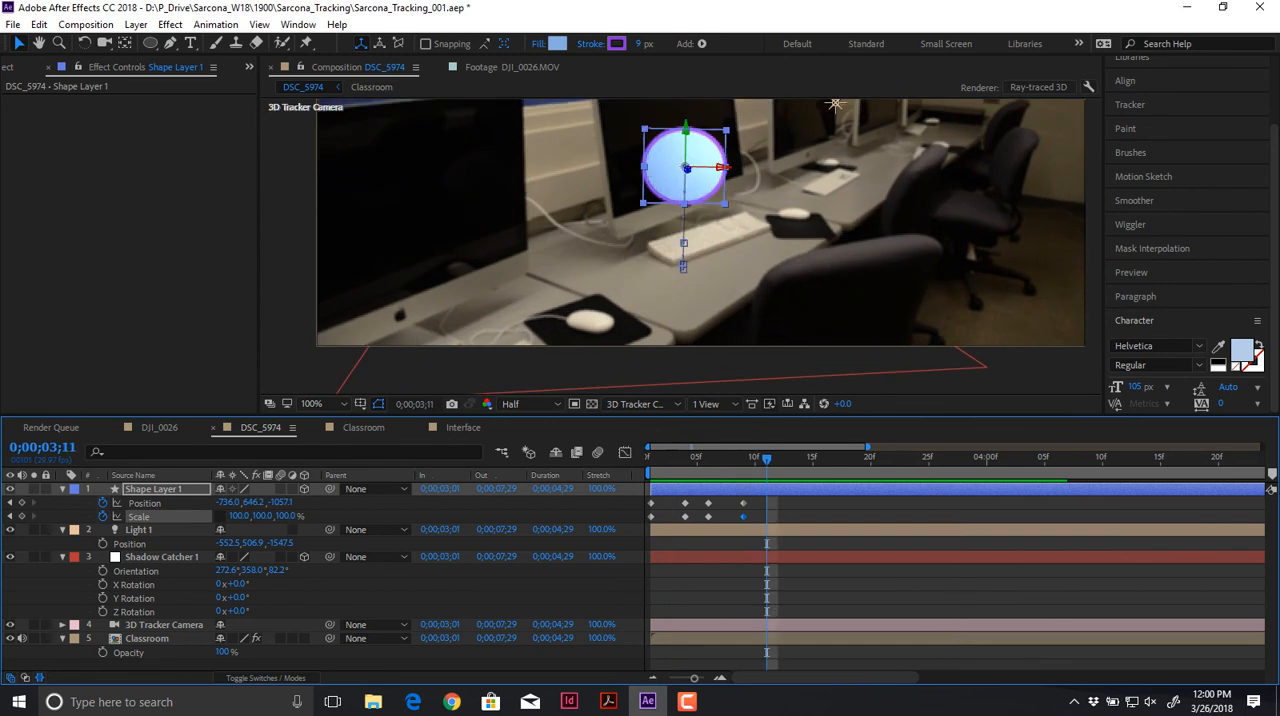
pyautogui.click(723, 502)
pyautogui.moveTo(723, 501); pyautogui.dragTo(681, 526)
pyautogui.hotkey('ctrl', 'v')
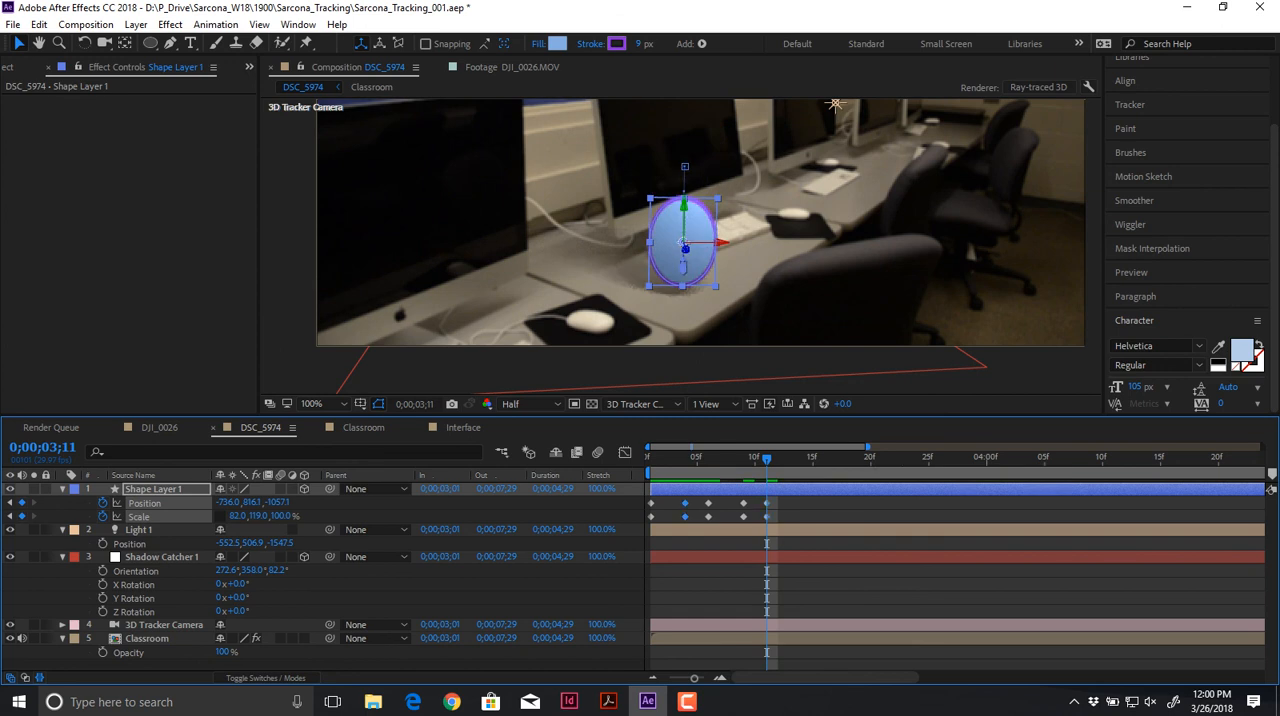
pyautogui.press('pagedown')
pyautogui.hotkey('ctrl', 'v')
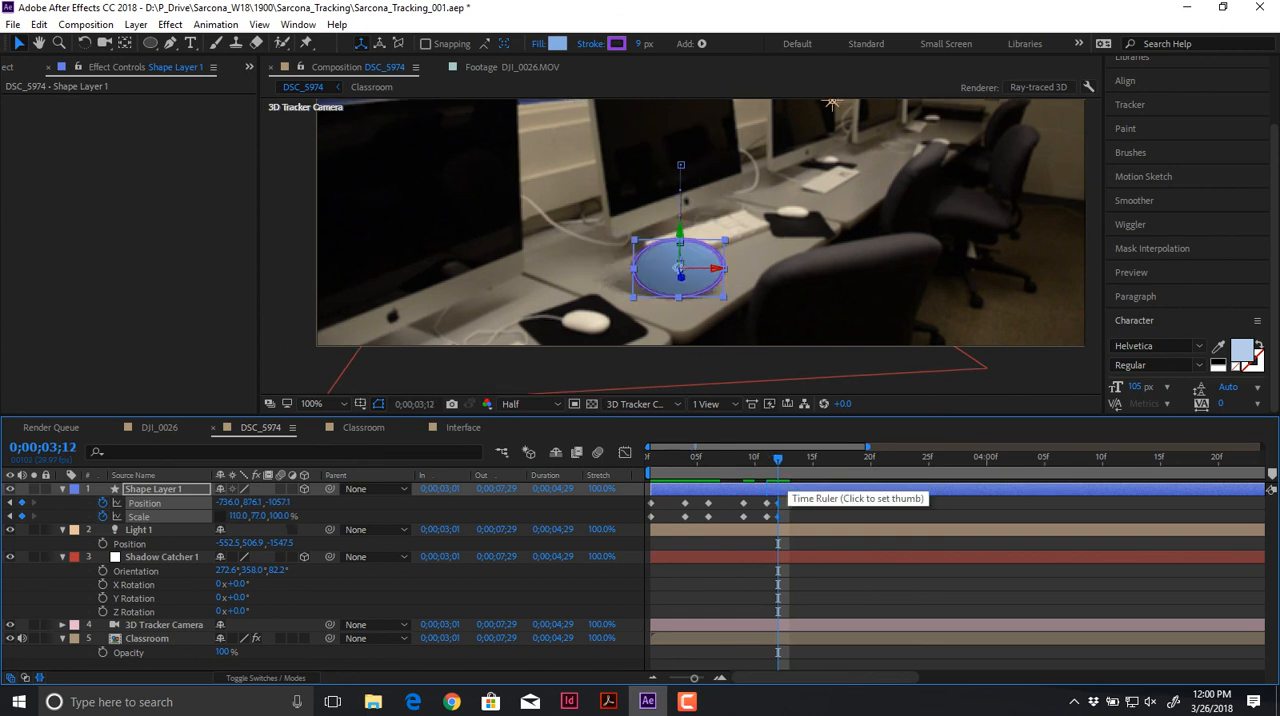
# Step: Duplicate Shape Layer 1's Position and Scale keyframes from 0;00;03;06 through 0;00;03;12, pasting them at 0;00;03;13
pyautogui.moveTo(695, 498); pyautogui.dragTo(793, 520)
pyautogui.press('pagedown')
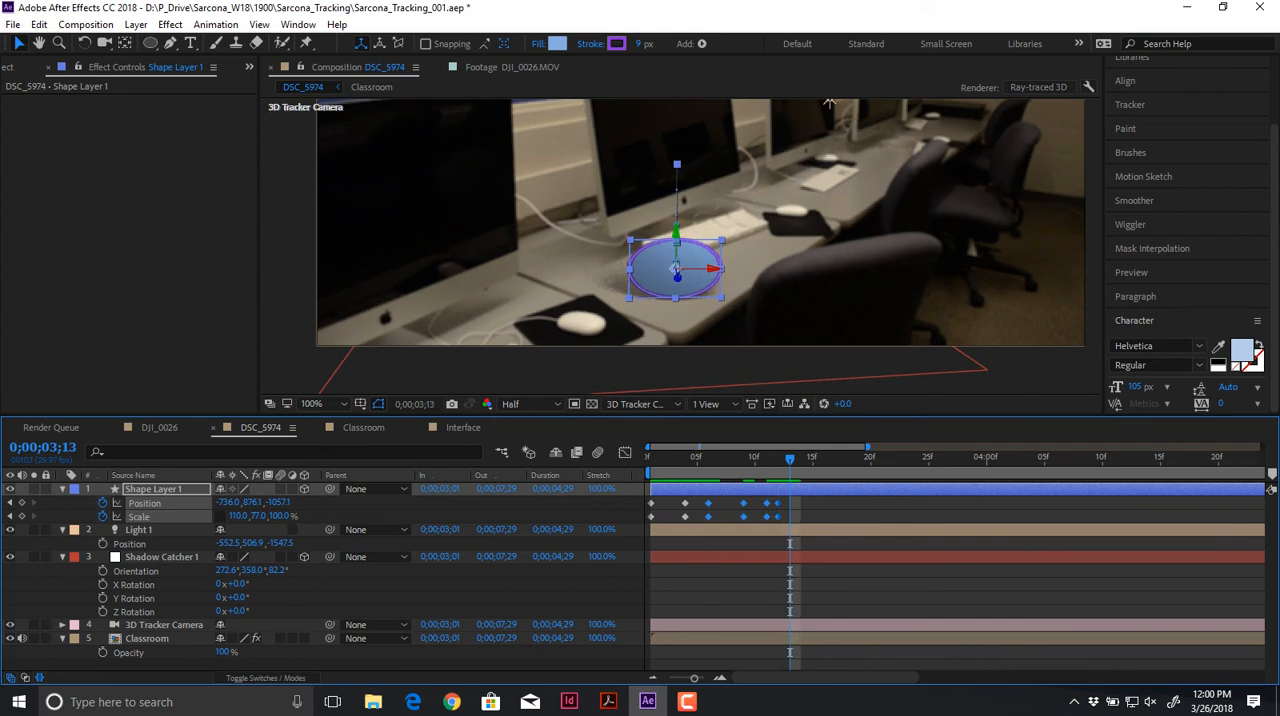
pyautogui.hotkey('ctrl', 'v')
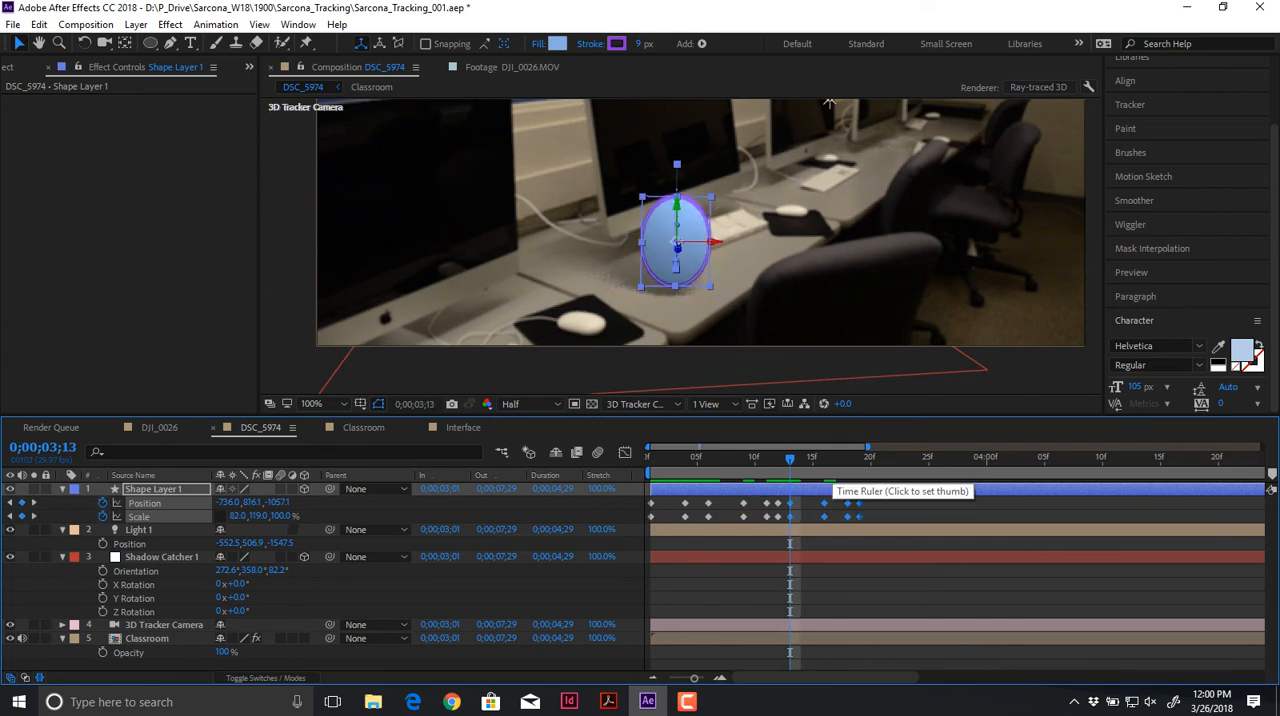
# Step: Play back the repeated bounce and scrub through the tracked classroom animation
pyautogui.press('space')
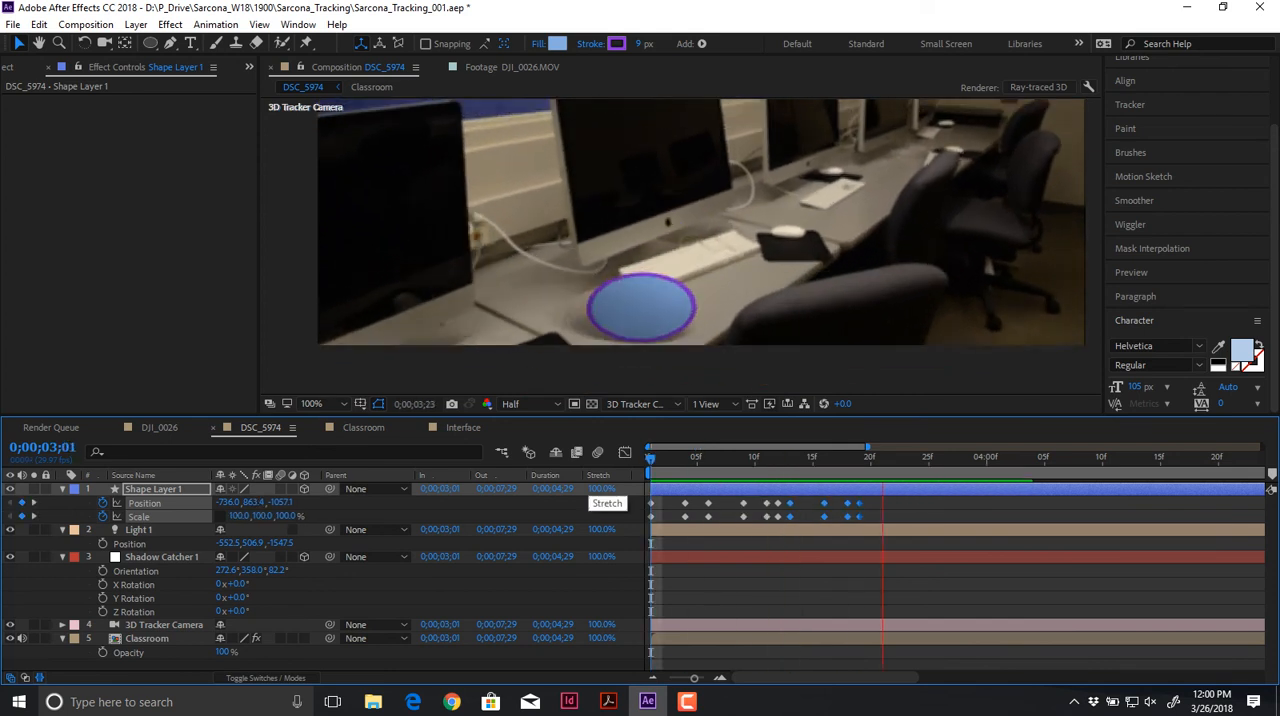
pyautogui.moveTo(884, 497); pyautogui.dragTo(648, 524)
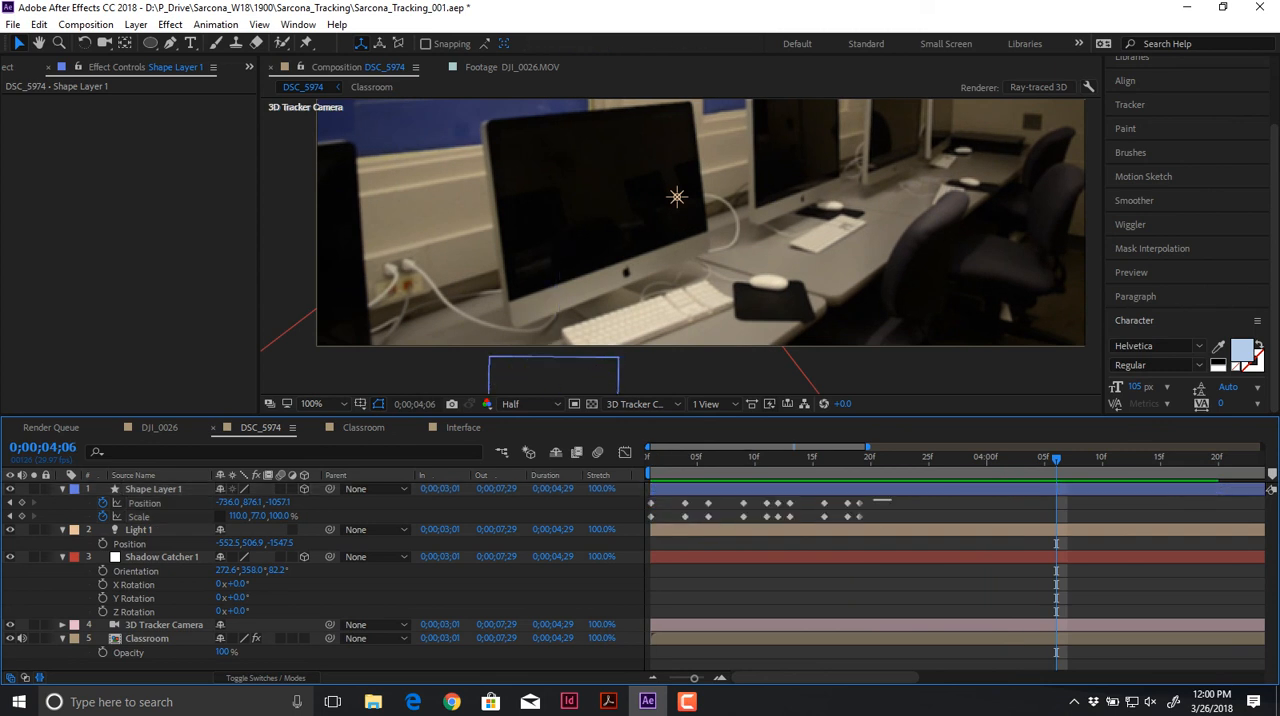
pyautogui.press('Home')
pyautogui.moveTo(650, 458); pyautogui.dragTo(871, 458)
pyautogui.press(',')
# Step: In the DJI_0026 composition, change the renderer to Classic 3D and delete the Medium Gray-Cyan Solid 3 layer
pyautogui.moveTo(690, 220); pyautogui.dragTo(652, 269)
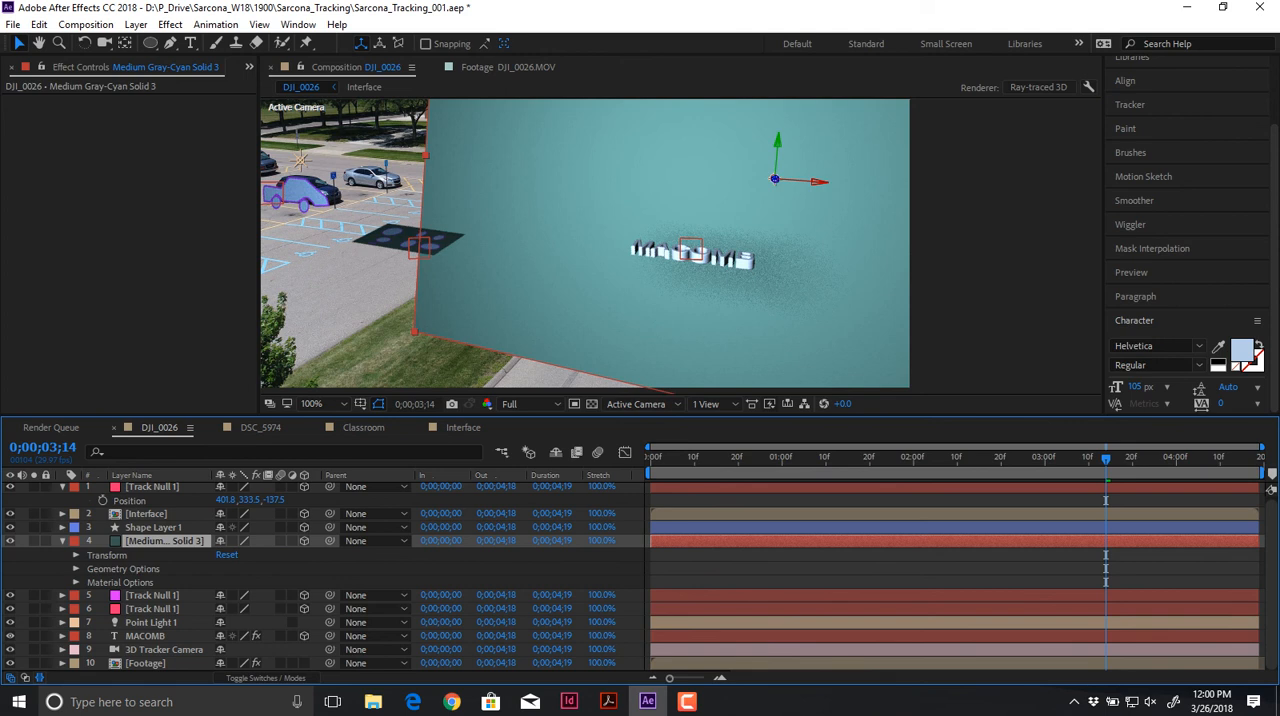
pyautogui.moveTo(775, 179); pyautogui.dragTo(775, 181)
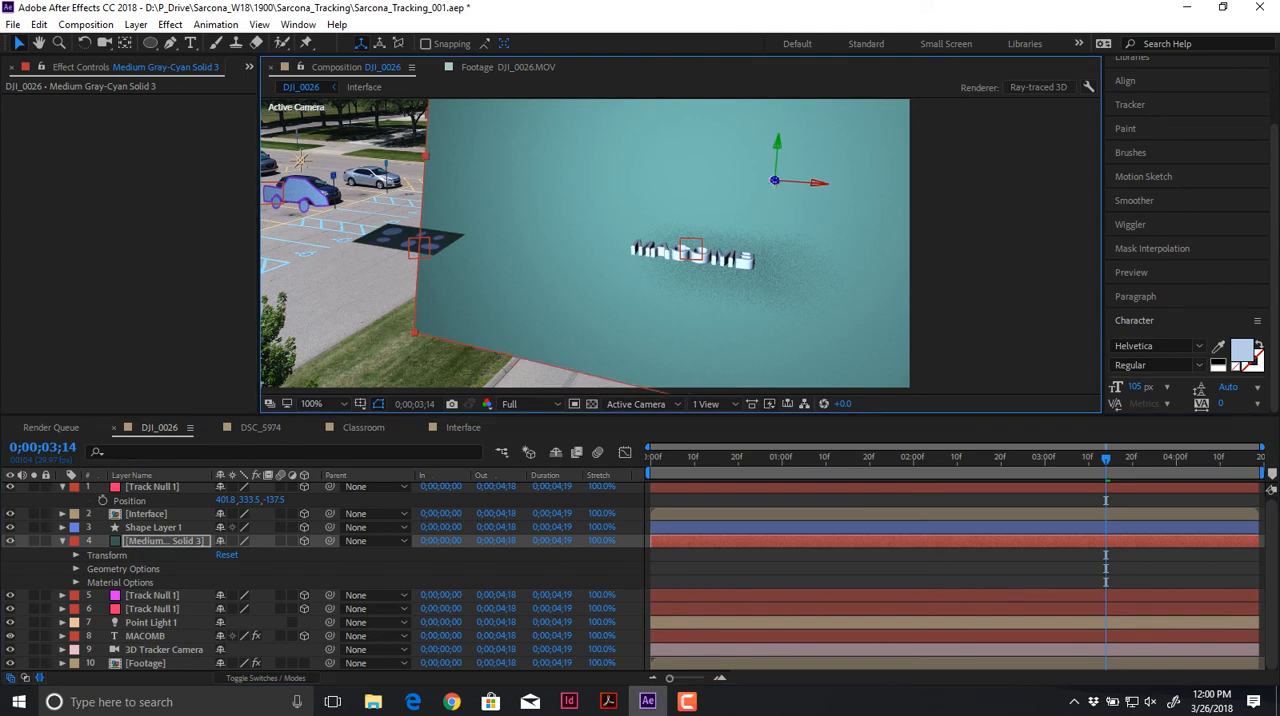
pyautogui.click(1038, 87)
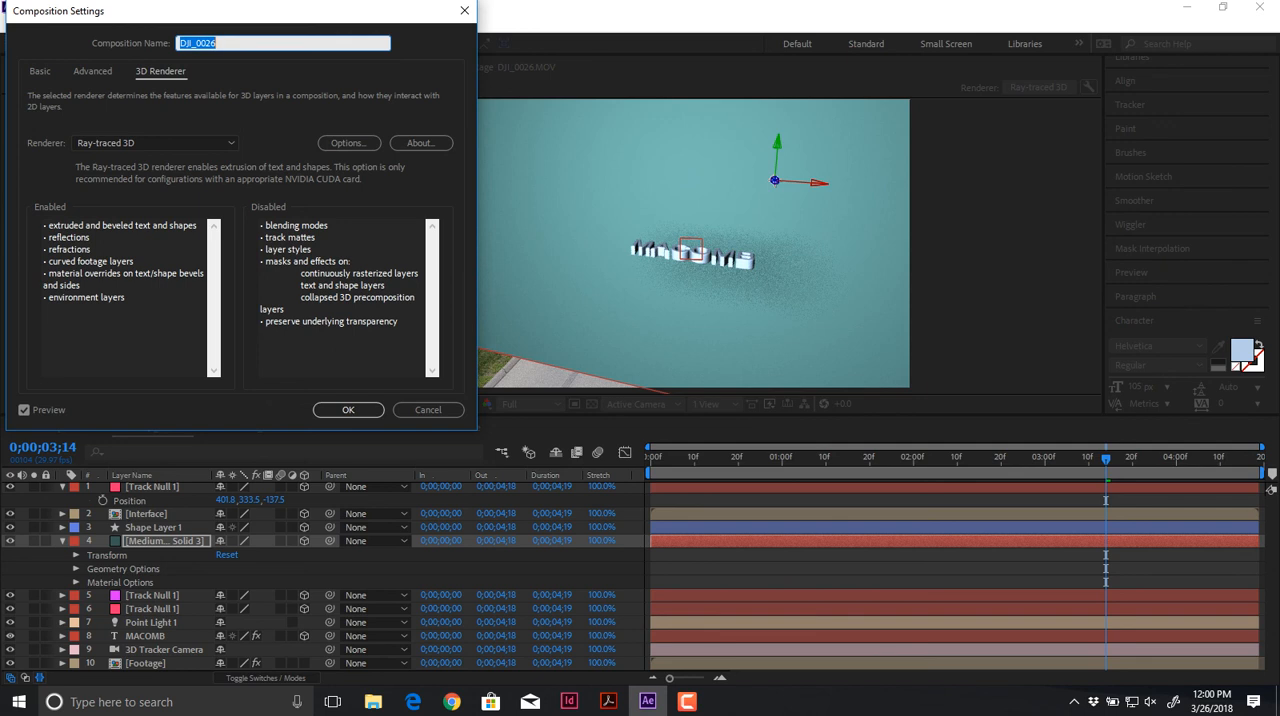
pyautogui.click(155, 143)
pyautogui.click(110, 162)
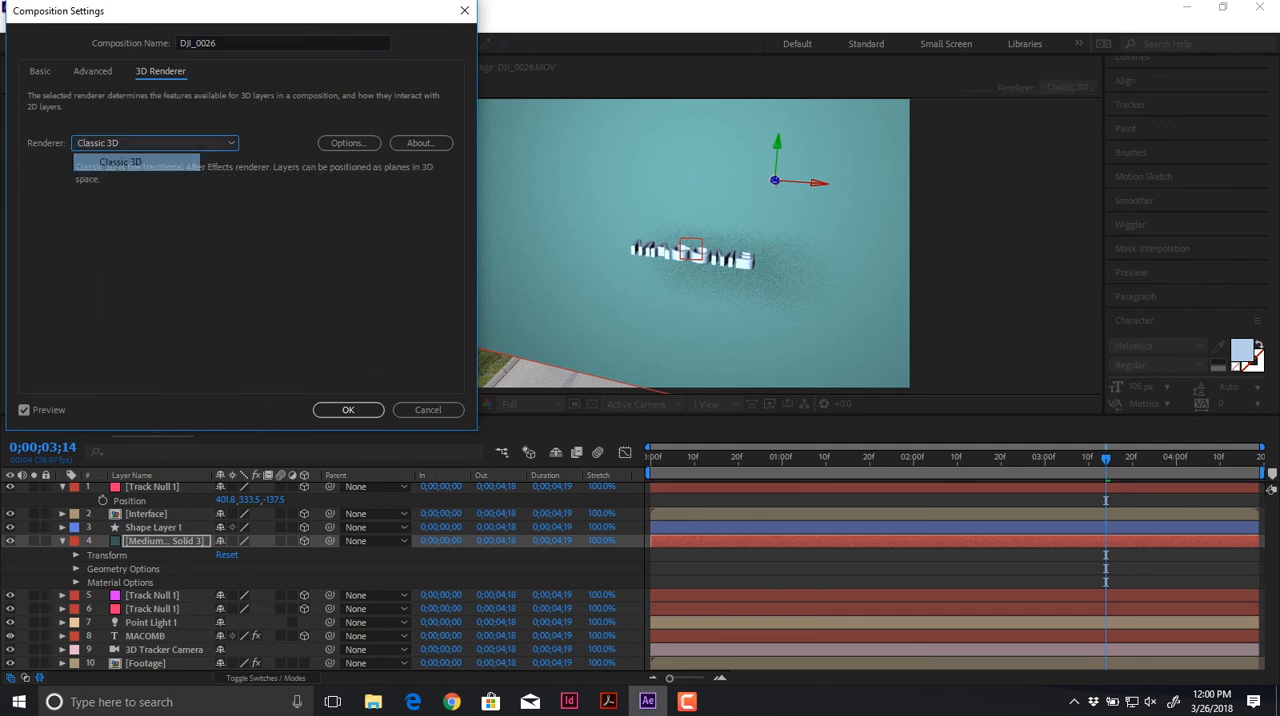
pyautogui.click(348, 410)
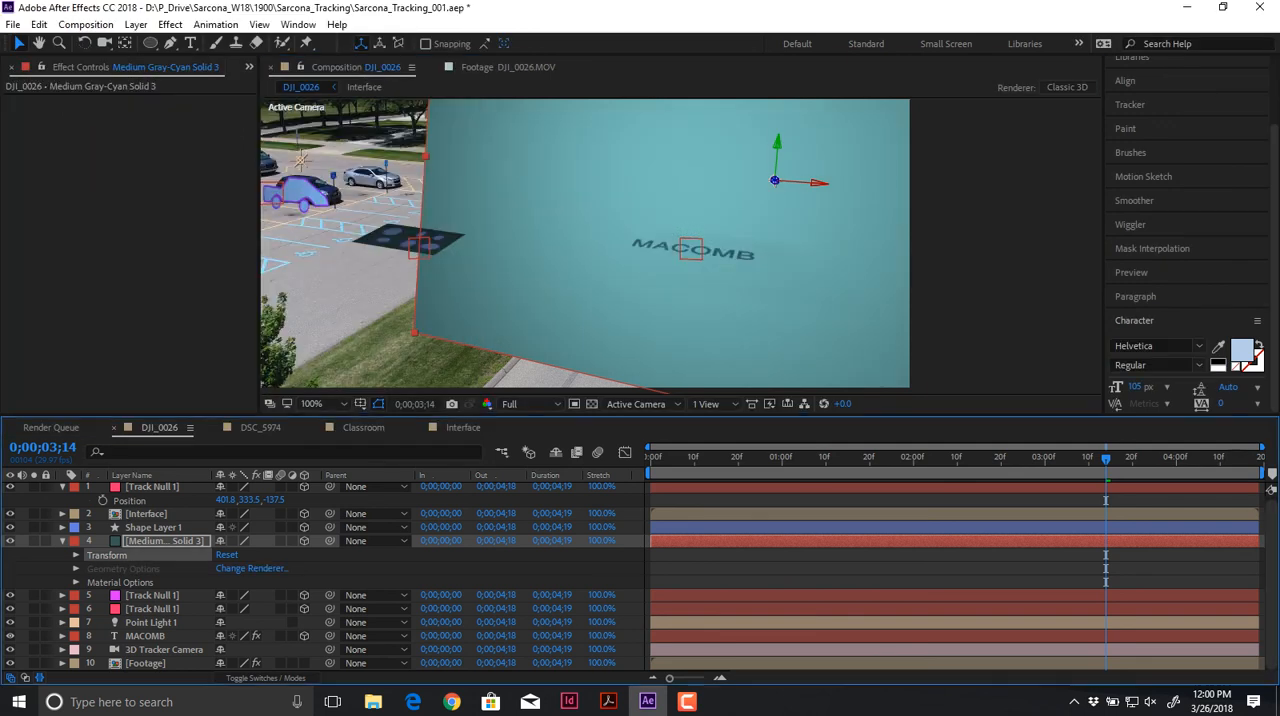
pyautogui.press('Delete')
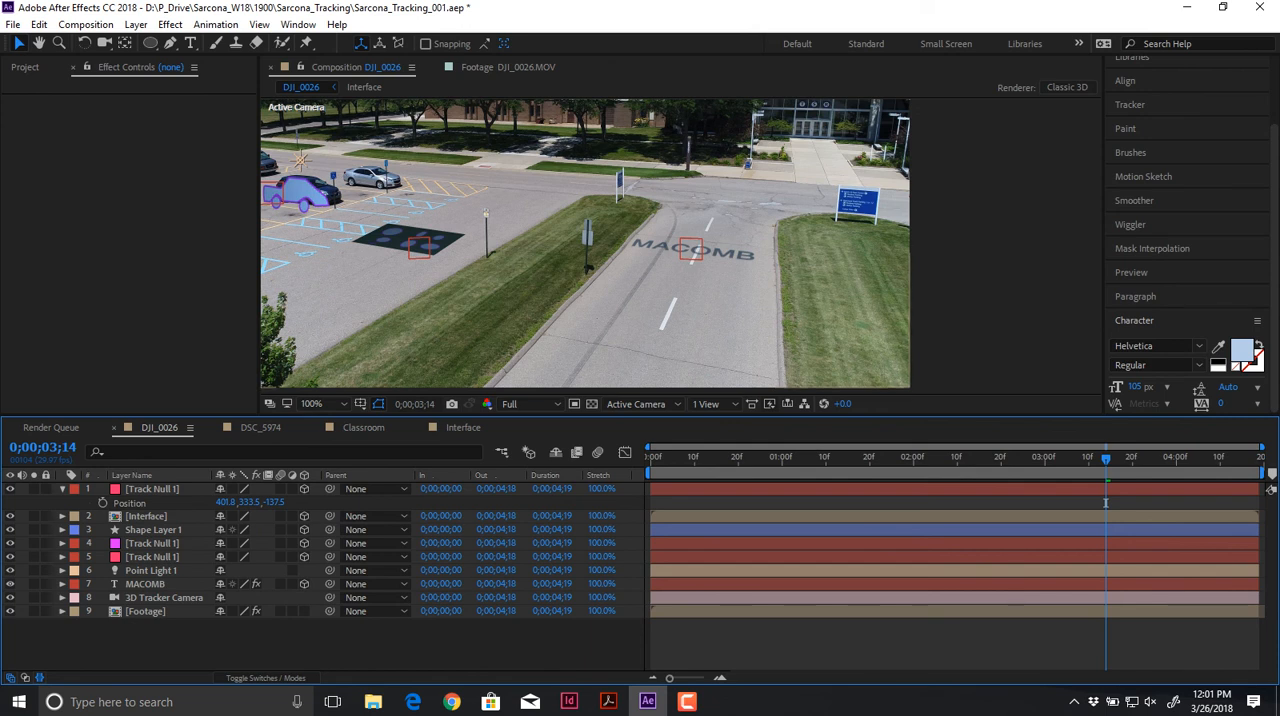
# Step: Save the project and bring up the render queue along with the project's item list
pyautogui.hotkey('ctrl', 's')
pyautogui.hotkey('ctrl', 'm')
pyautogui.hotkey('ctrl', '0')
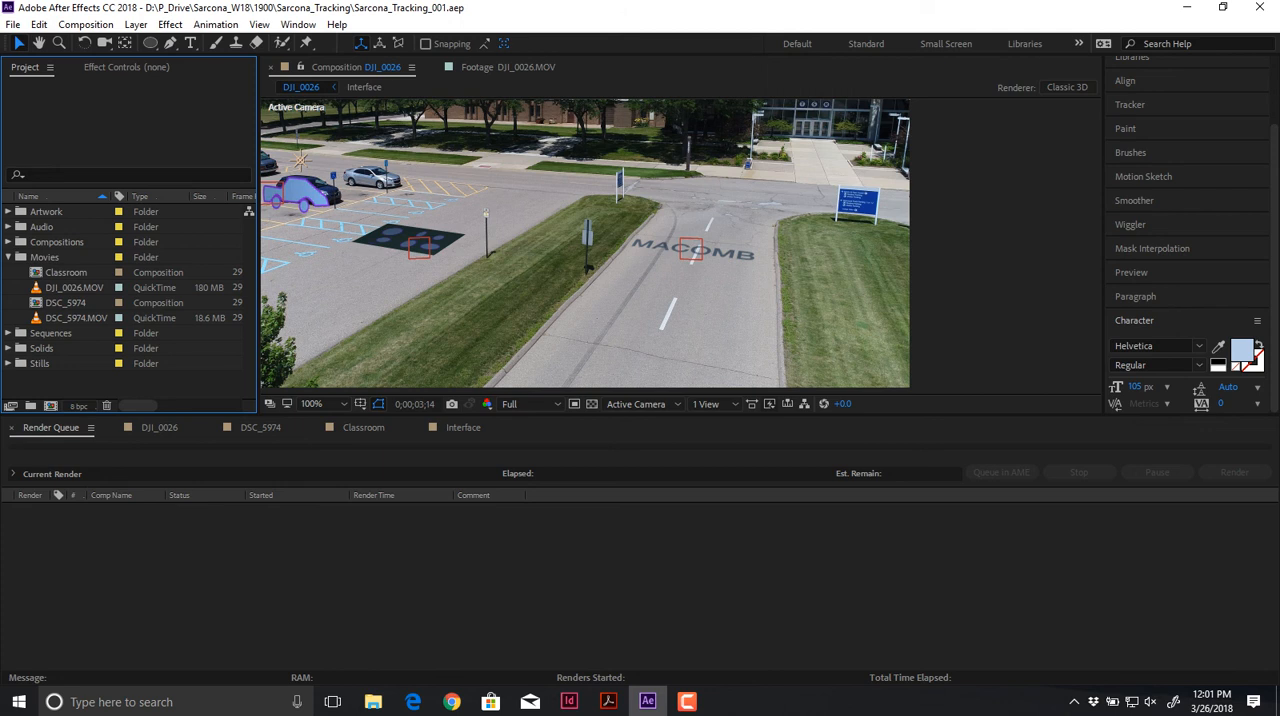
# Step: Create a new composition from the DSC_5974 composition and check its first frame
pyautogui.click(67, 272)
pyautogui.moveTo(57, 303); pyautogui.dragTo(52, 405)
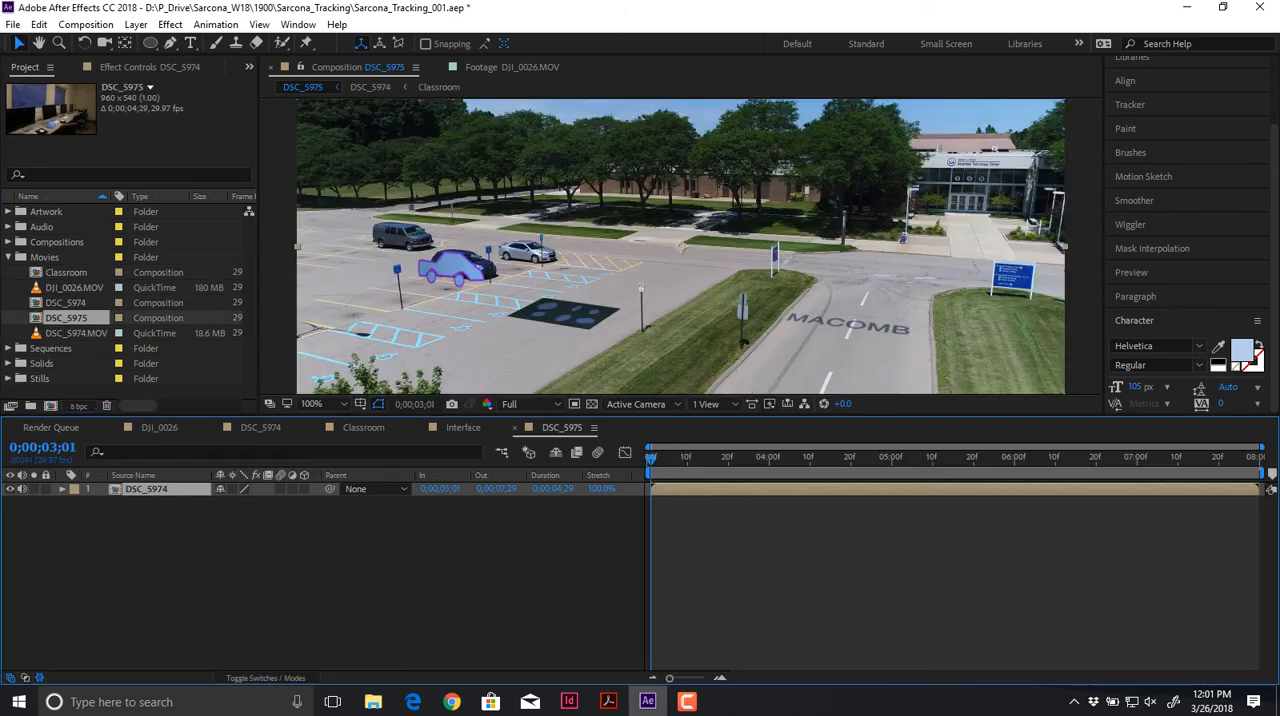
pyautogui.moveTo(753, 458); pyautogui.dragTo(650, 458)
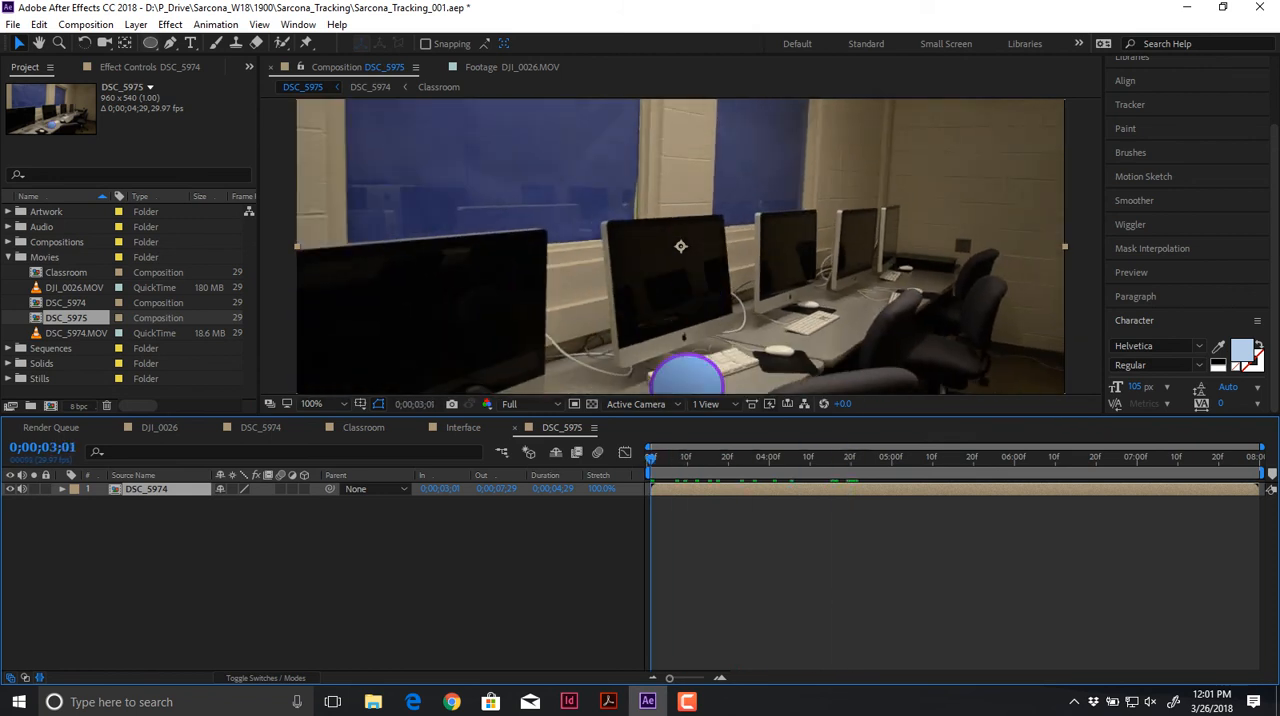
pyautogui.click(170, 24)
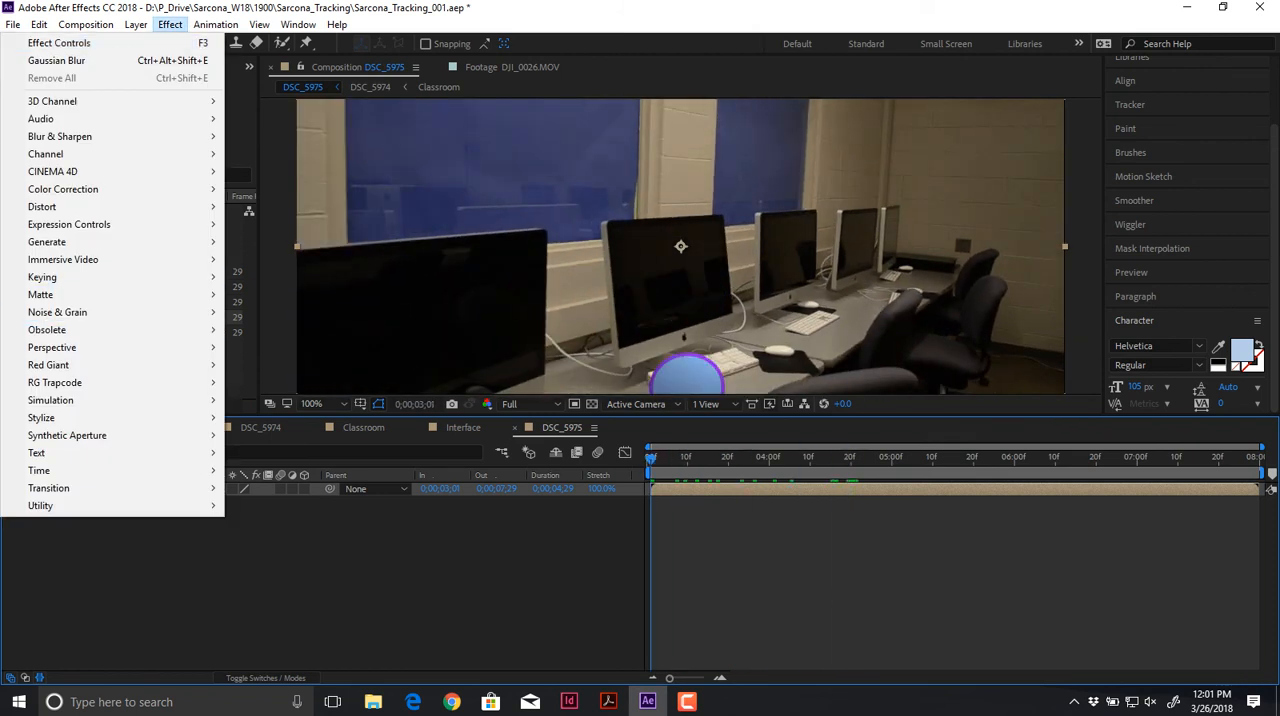
pyautogui.press('Escape')
# Step: Duplicate the DSC_5974 layer and add an inverted elliptical mask covering most of the frame to the upper copy
pyautogui.scroll(-1, 680, 246)
pyautogui.press('q')
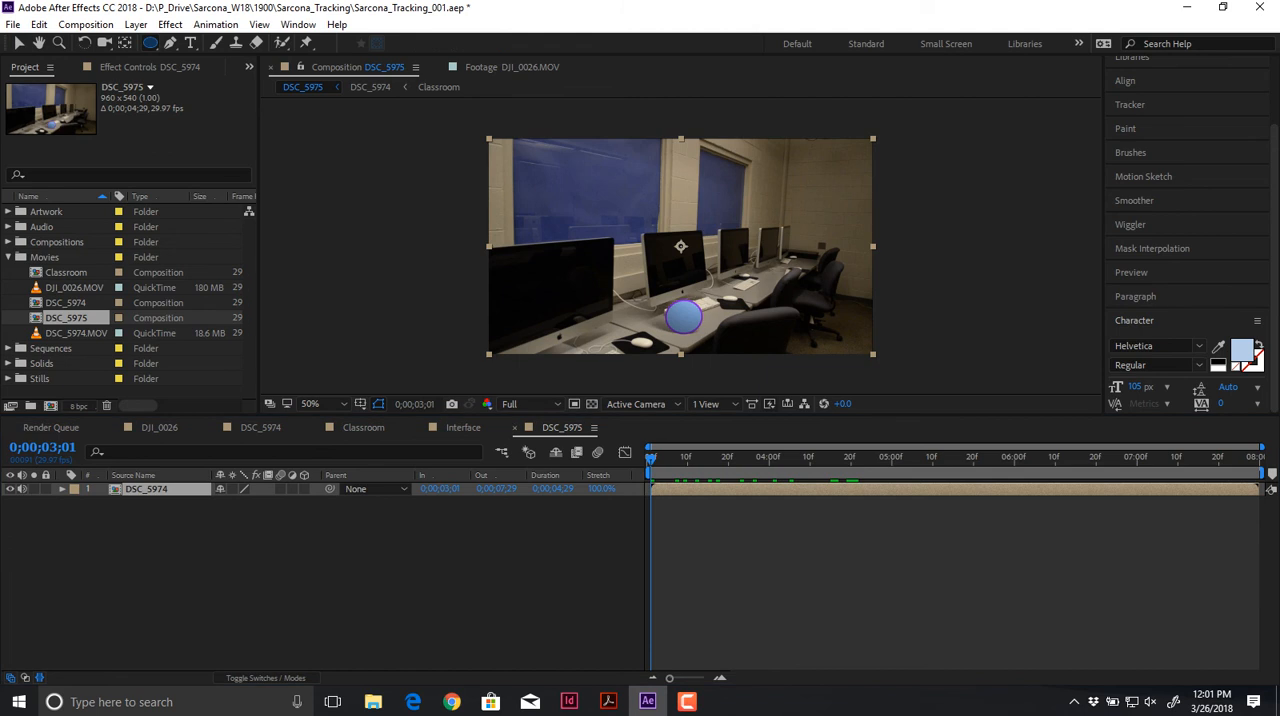
pyautogui.hotkey('ctrl', 'd')
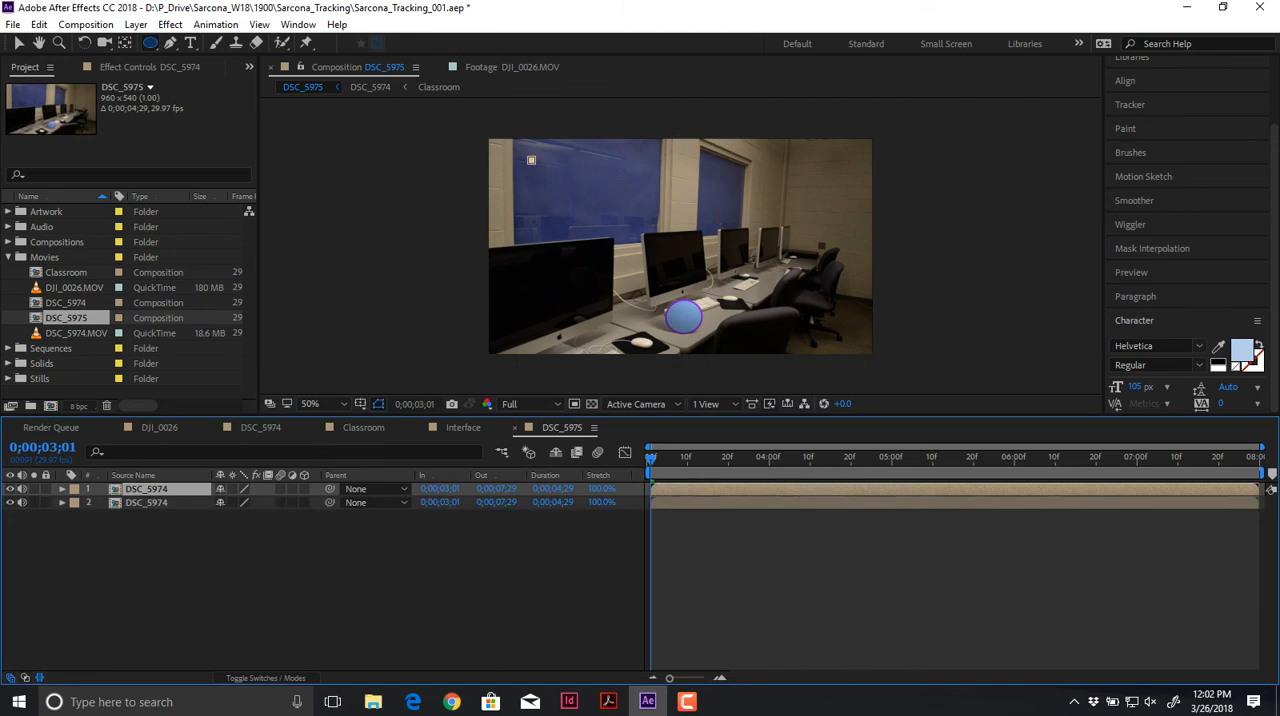
pyautogui.moveTo(531, 160); pyautogui.dragTo(831, 340)
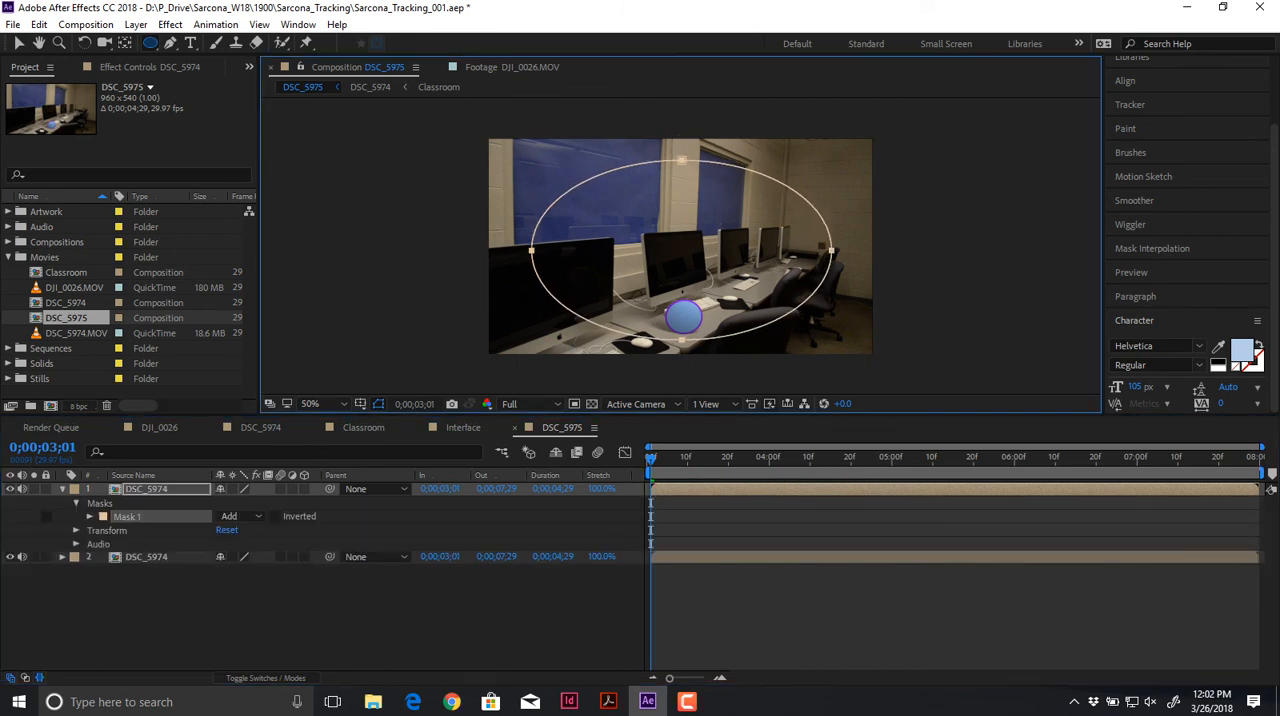
pyautogui.click(298, 517)
pyautogui.click(275, 517)
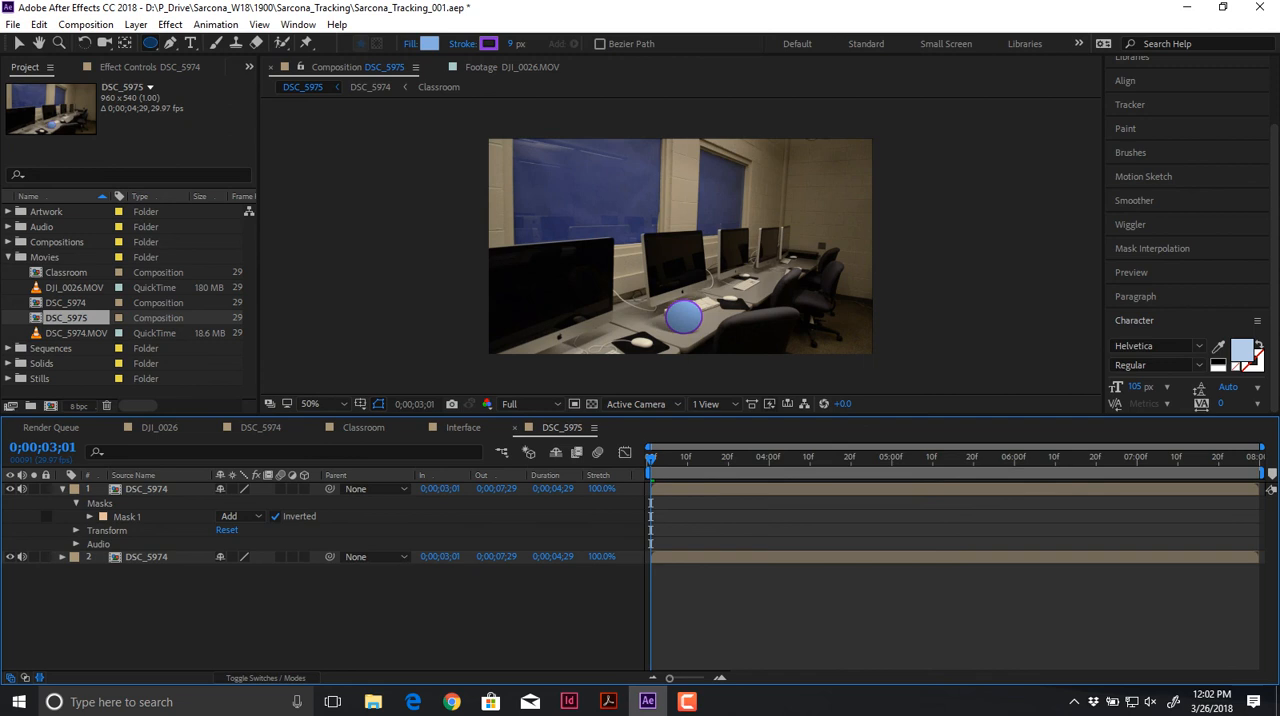
# Step: Set the masked DSC_5974 copy's blending mode to Multiply and reveal all of its mask properties
pyautogui.click(265, 678)
pyautogui.click(240, 489)
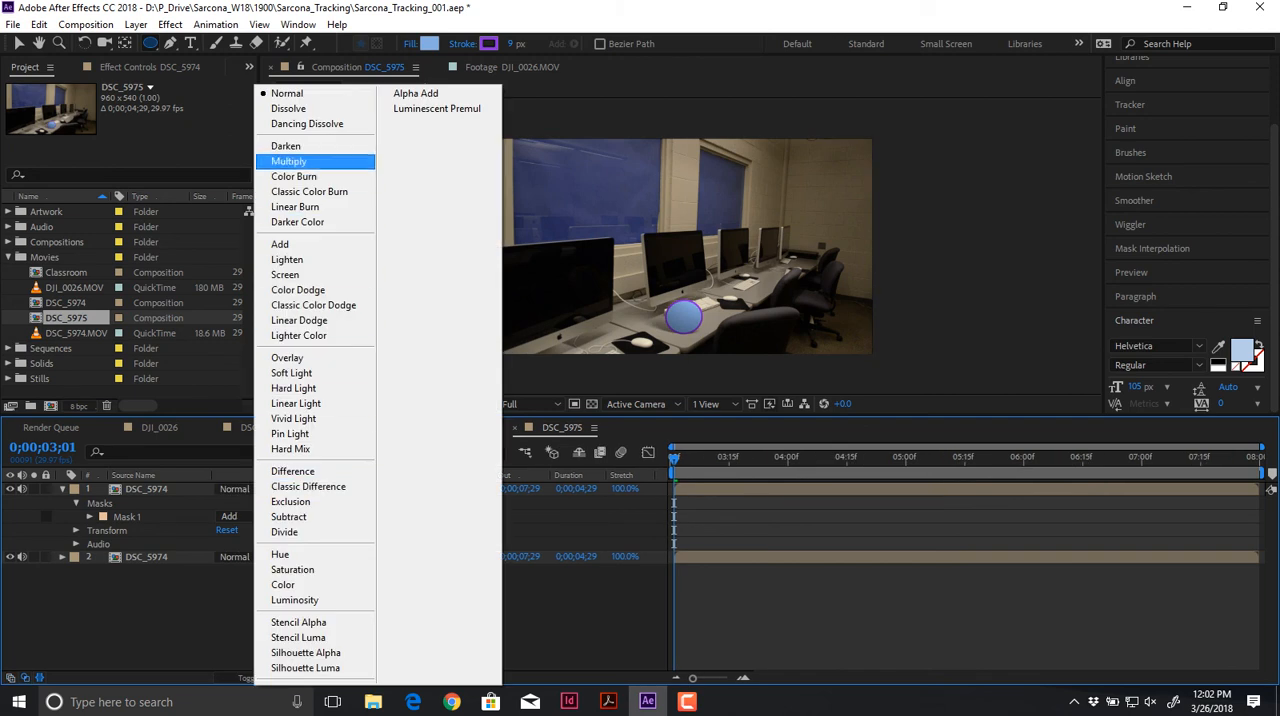
pyautogui.click(300, 161)
pyautogui.click(62, 489)
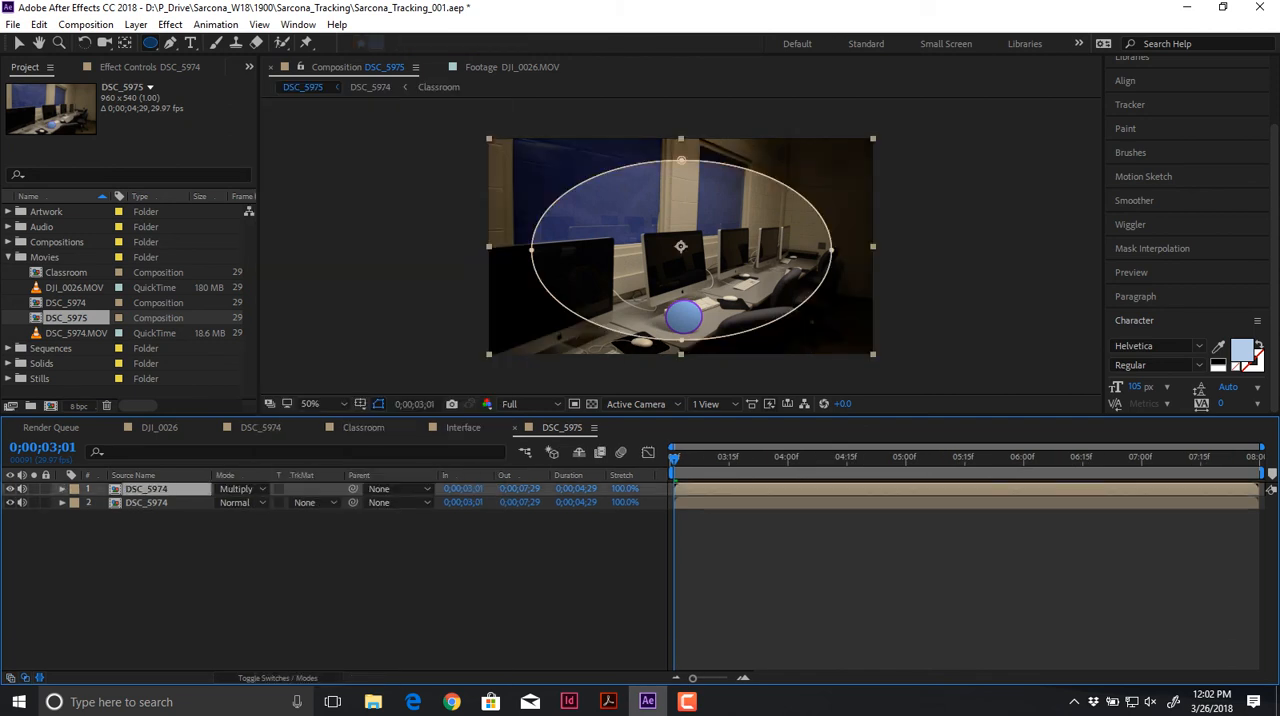
pyautogui.press('m')
pyautogui.press('m')
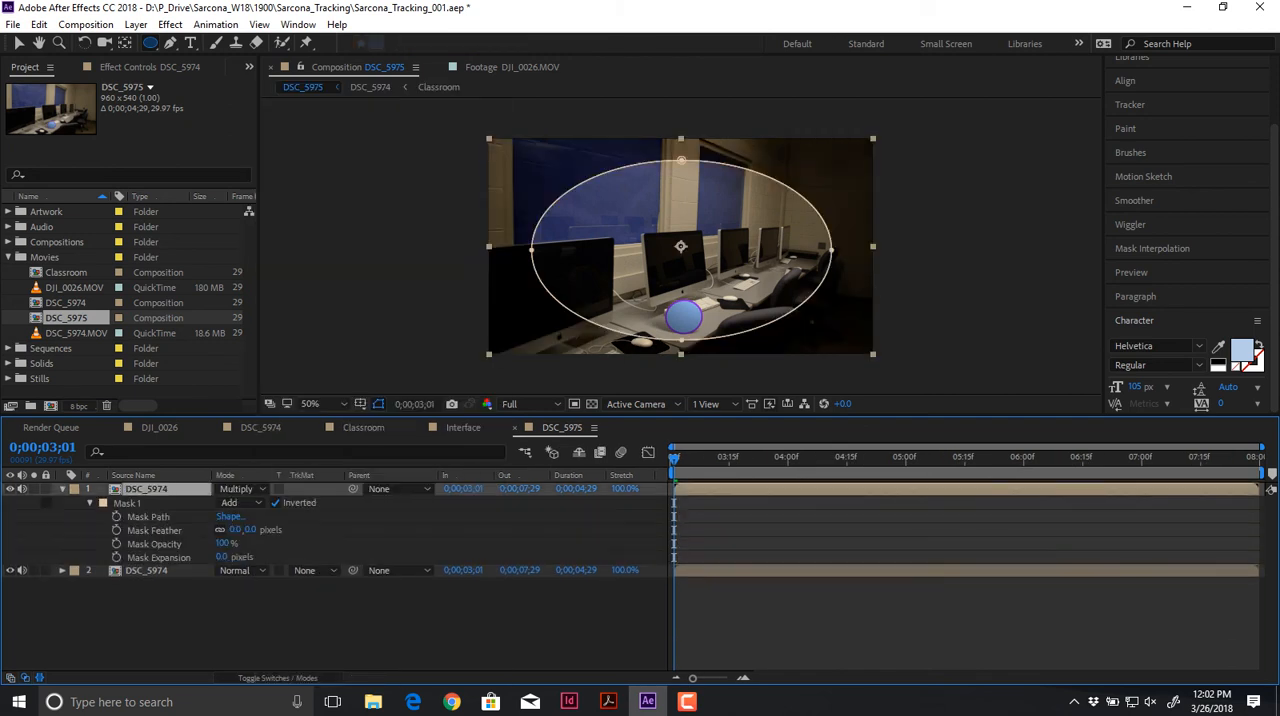
# Step: Set the vignette mask's feather to 212 pixels and its expansion to 200 pixels, leaving no layer selected
pyautogui.moveTo(235, 530); pyautogui.dragTo(380, 530)
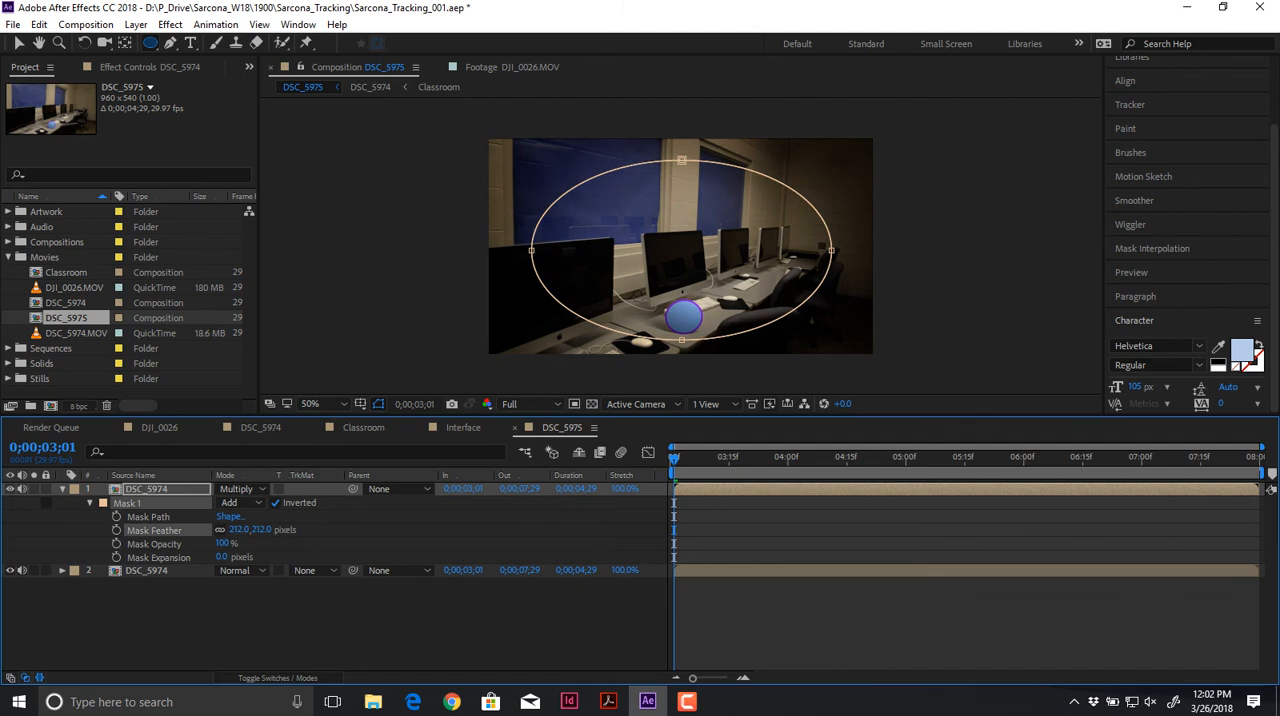
pyautogui.moveTo(222, 557); pyautogui.dragTo(357, 557)
pyautogui.hotkey('ctrl', 'shift', 'a')
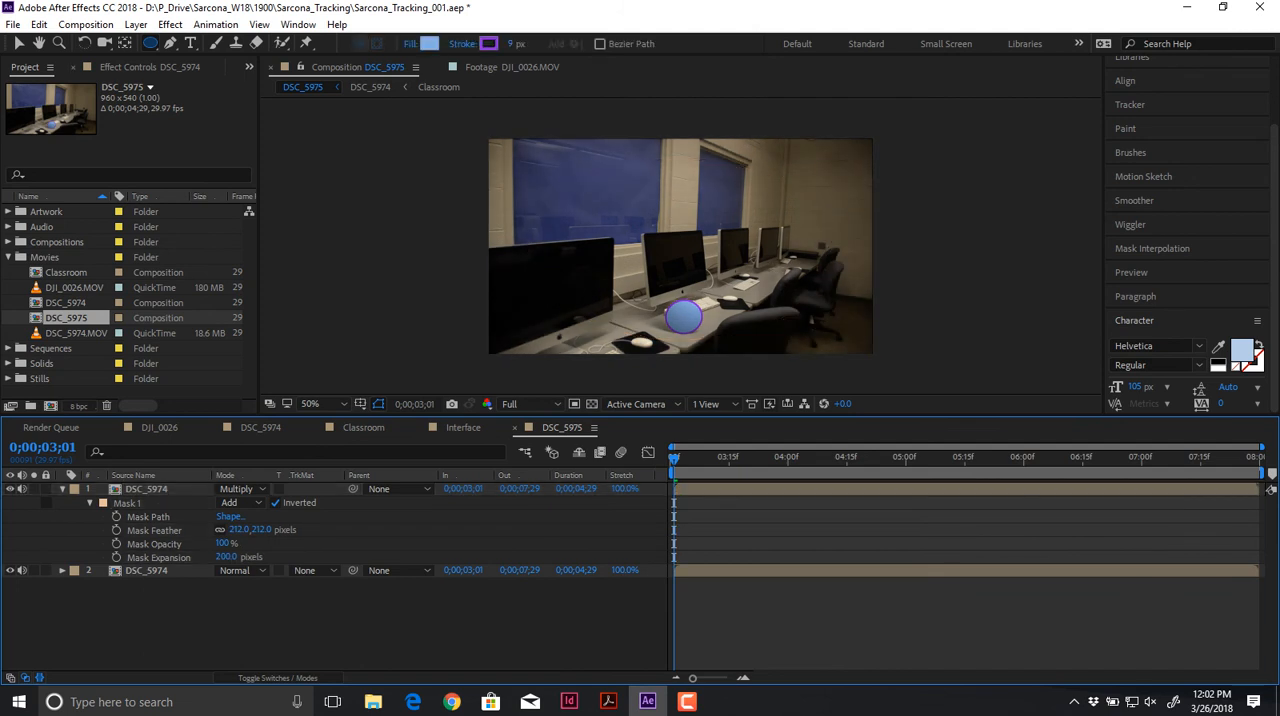
# Step: Add a new adjustment layer above both DSC_5974 layers, keeping its default name
pyautogui.click(136, 24)
pyautogui.moveTo(140, 43)
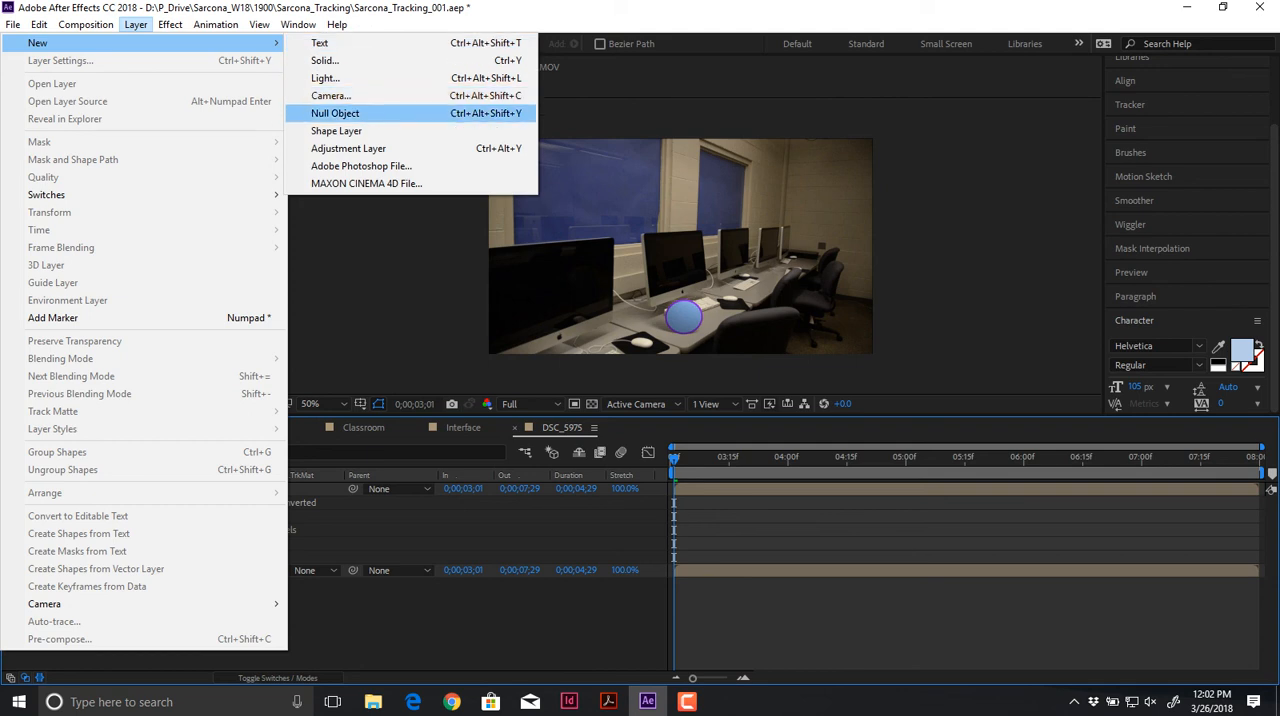
pyautogui.click(348, 148)
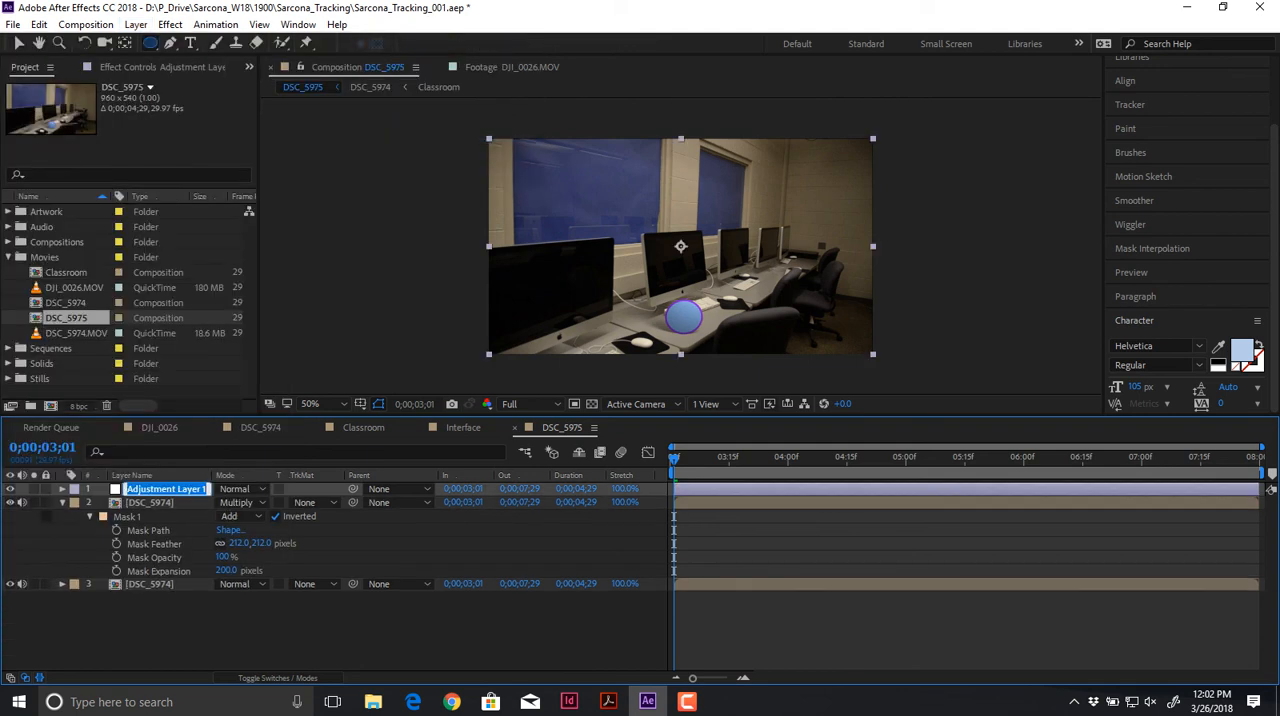
pyautogui.press('Return')
# Step: Apply Hue/Saturation to the adjustment layer and lower the master saturation to mute the shot's colours
pyautogui.click(170, 24)
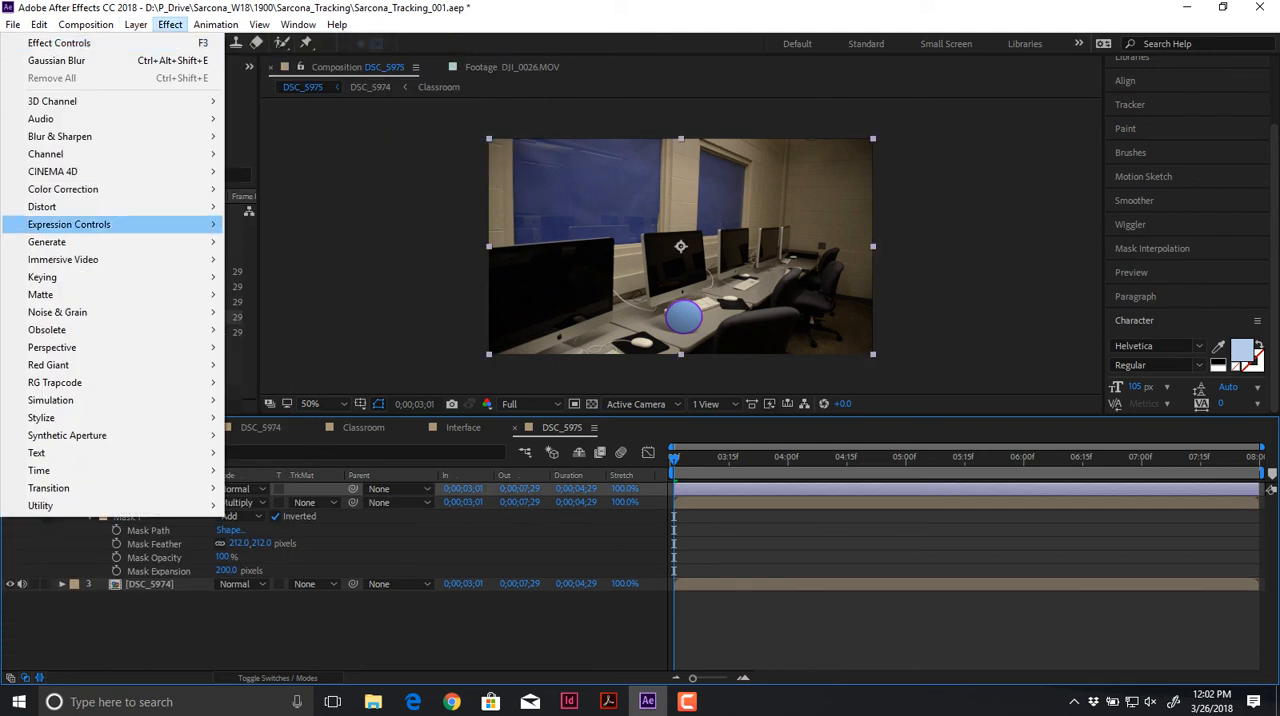
pyautogui.moveTo(120, 189)
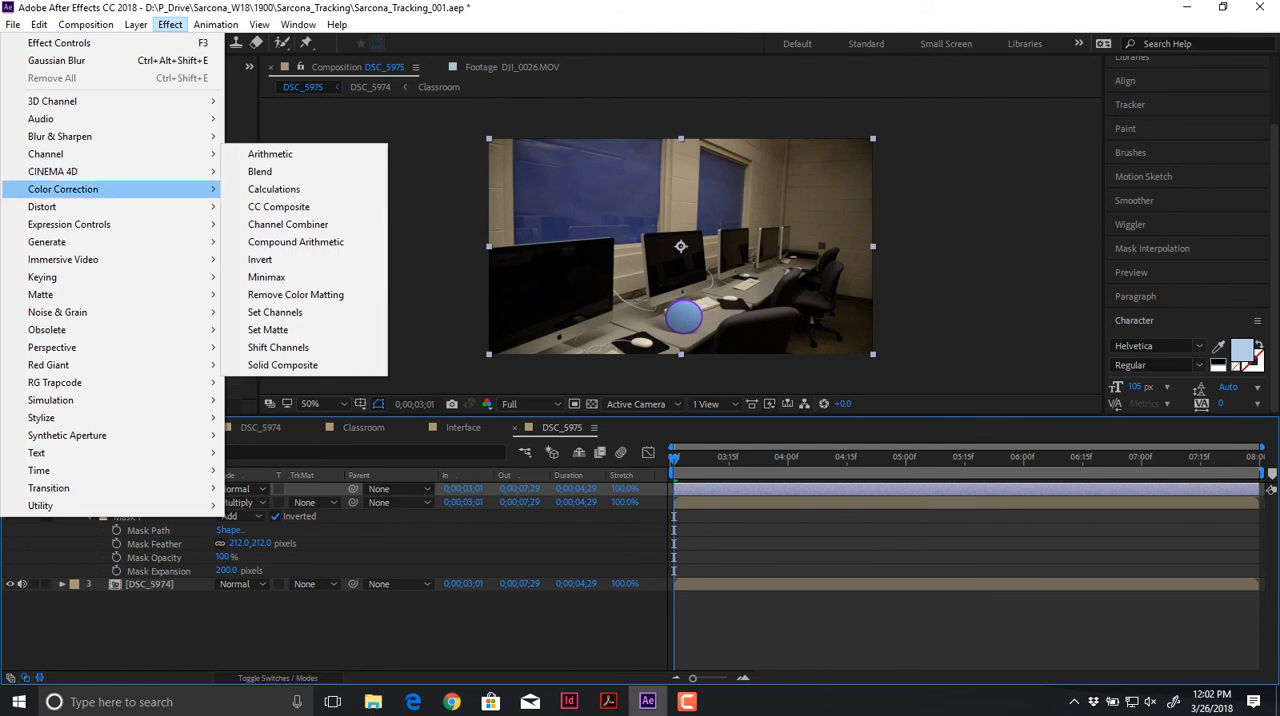
pyautogui.click(280, 512)
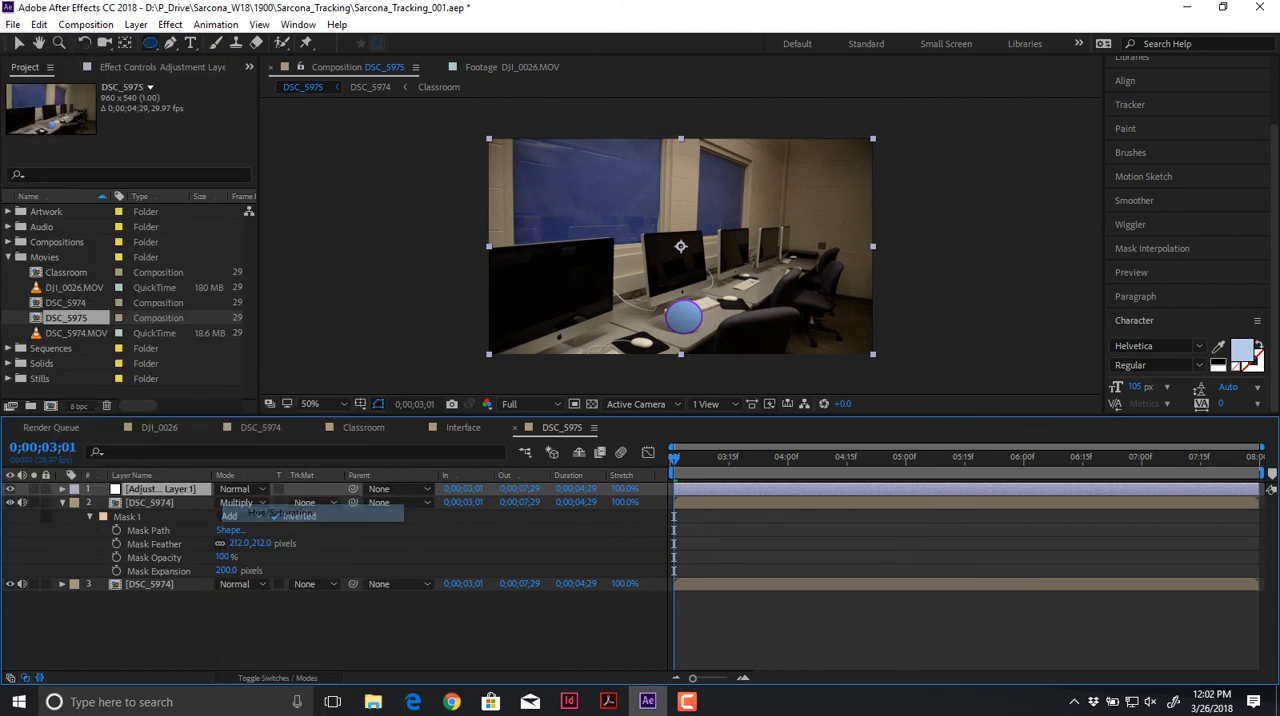
pyautogui.moveTo(135, 246); pyautogui.dragTo(97, 246)
# Step: Apply Curves to the adjustment layer, shape the RGB curve into an S with lowered shadows and raised highlights, and preview the shot
pyautogui.click(170, 24)
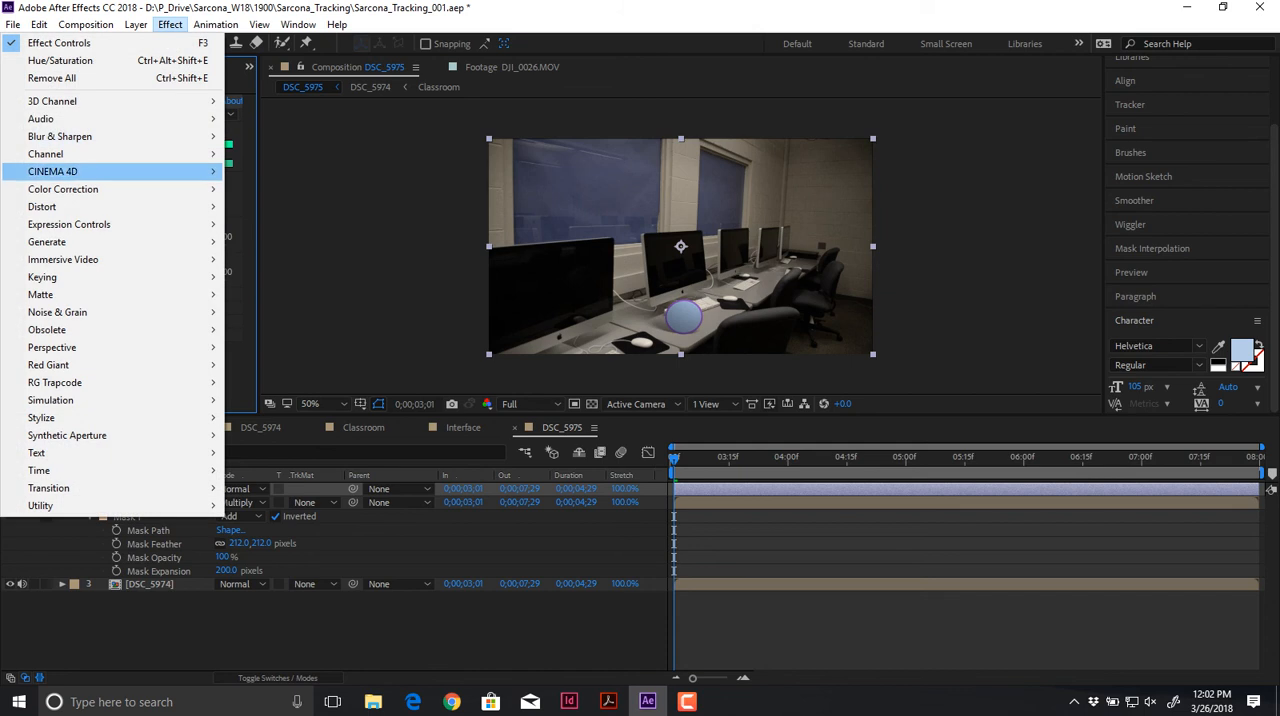
pyautogui.moveTo(120, 189)
pyautogui.click(263, 442)
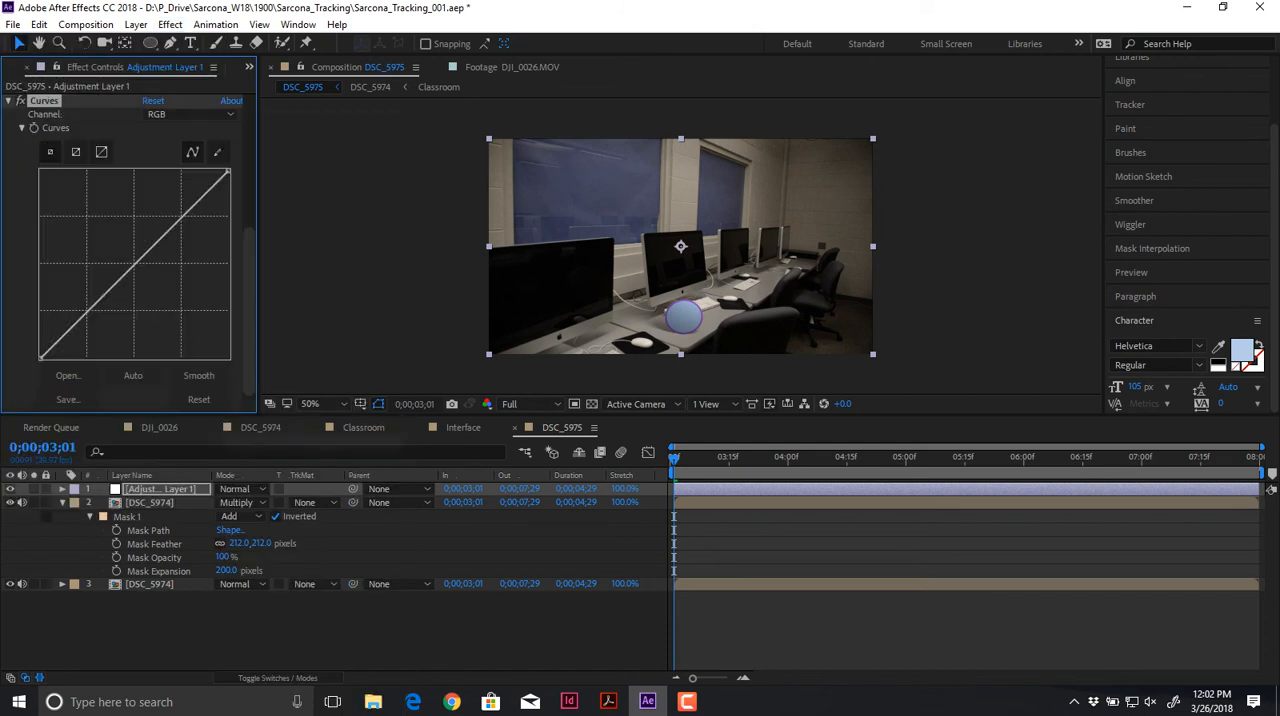
pyautogui.moveTo(92, 306); pyautogui.dragTo(86, 333)
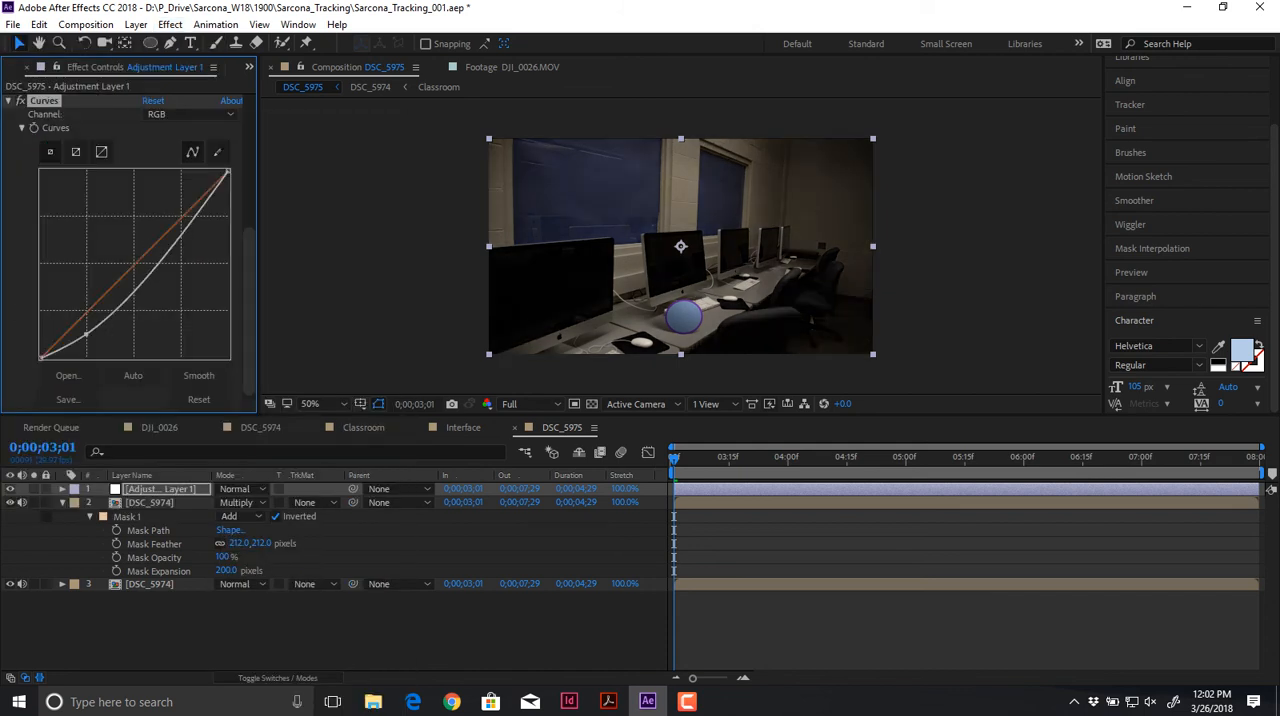
pyautogui.moveTo(180, 224); pyautogui.dragTo(189, 175)
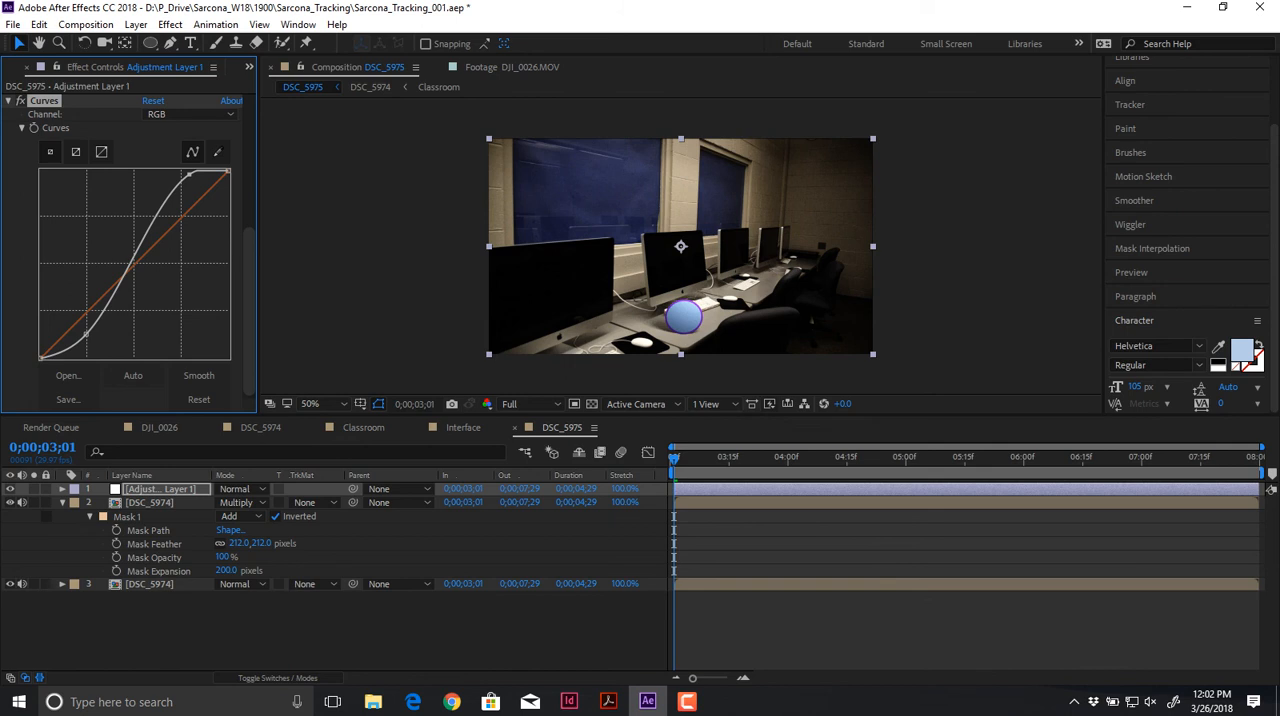
pyautogui.press('space')
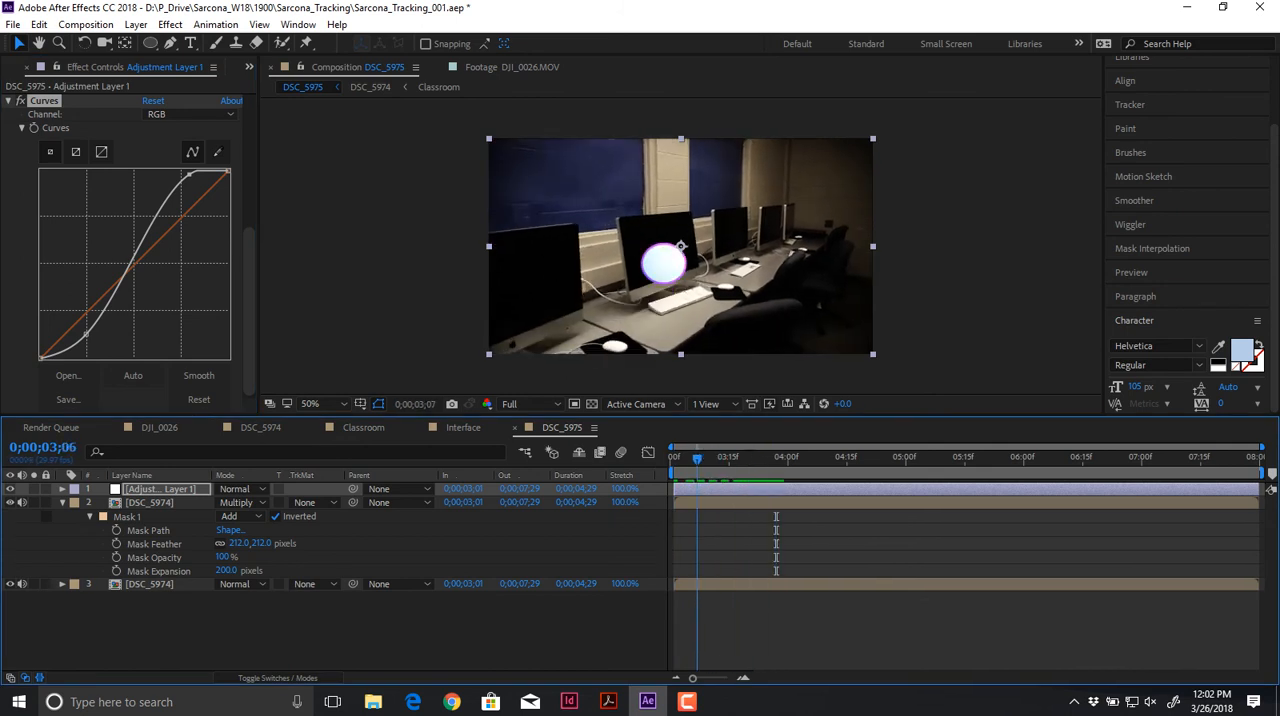
pyautogui.press('space')
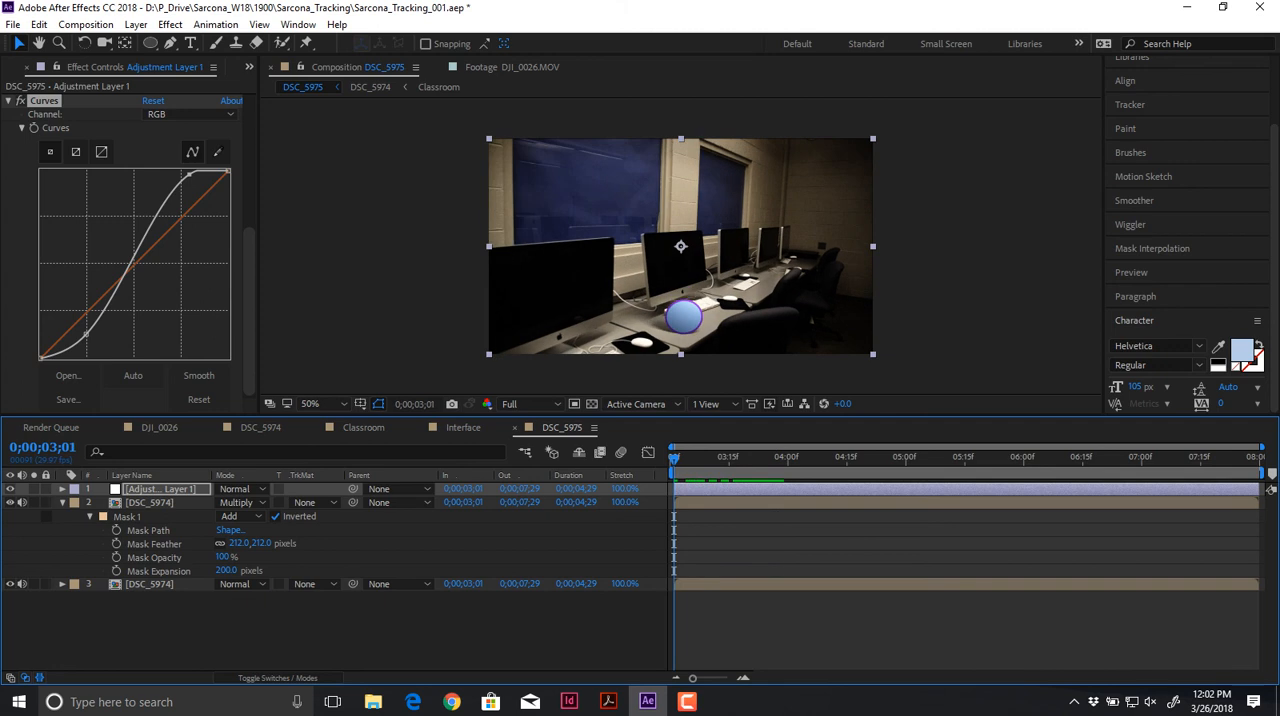
# Step: Inspect the circle's grain up close at 400% and apply the Noise effect to the adjustment layer
pyautogui.click(170, 24)
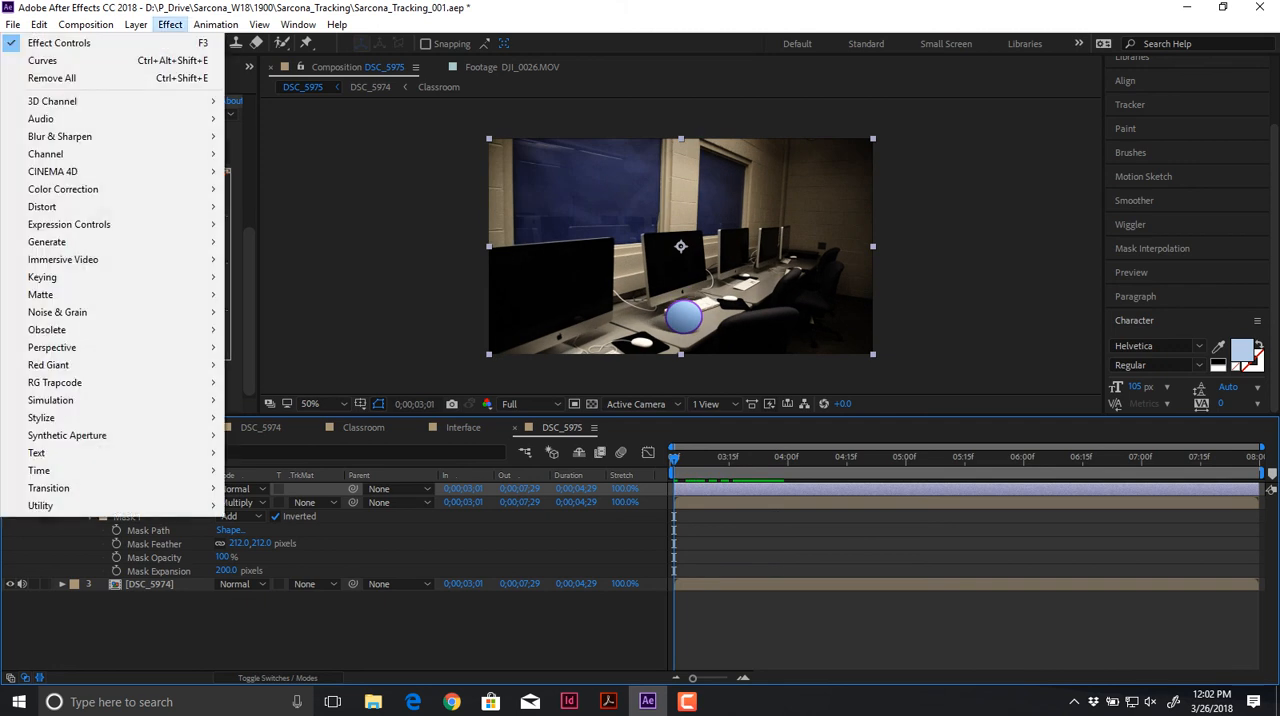
pyautogui.click(681, 246)
pyautogui.scroll(1, 681, 246)
pyautogui.scroll(4, 681, 246)
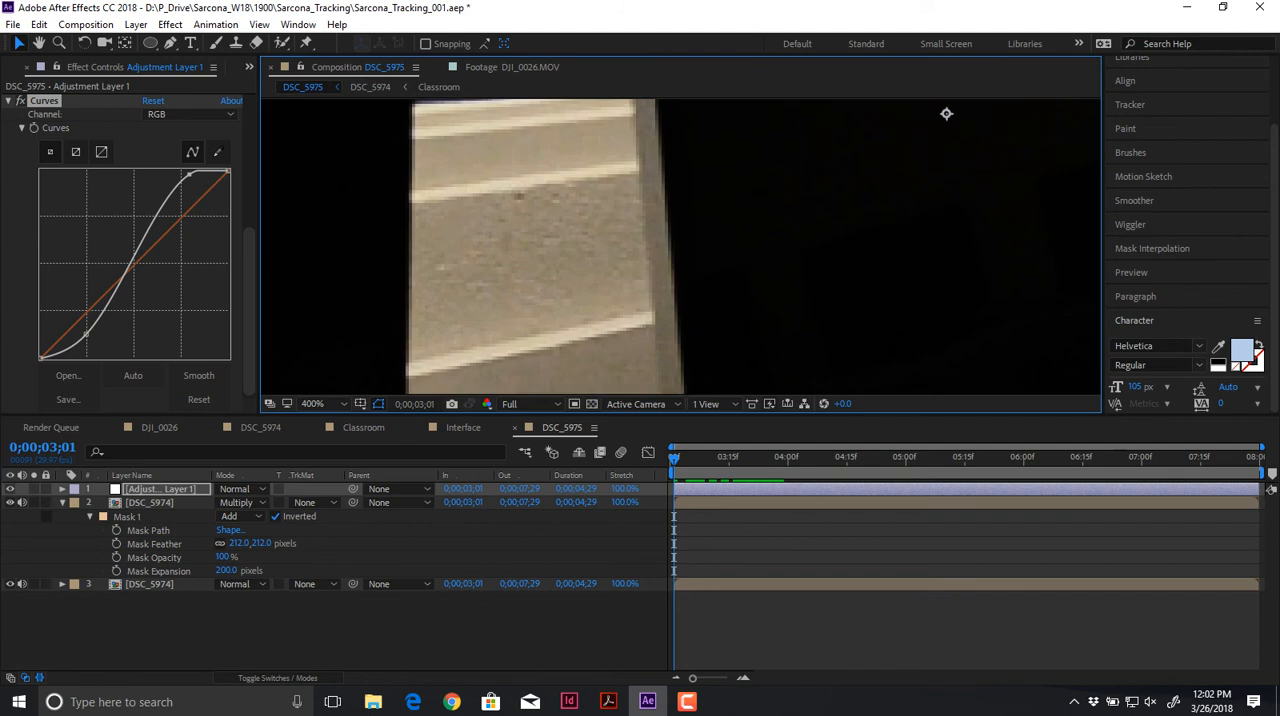
pyautogui.moveTo(620, 372); pyautogui.dragTo(780, 105)
pyautogui.moveTo(757, 322); pyautogui.dragTo(629, 153)
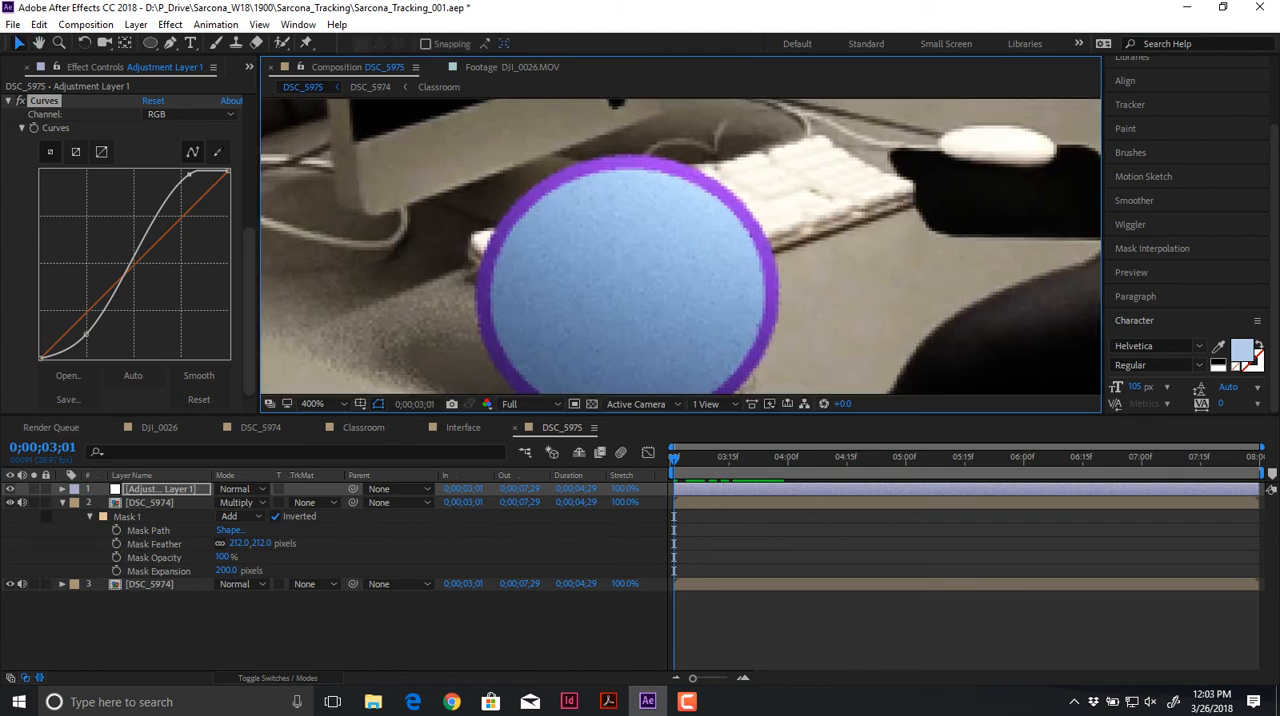
pyautogui.click(170, 24)
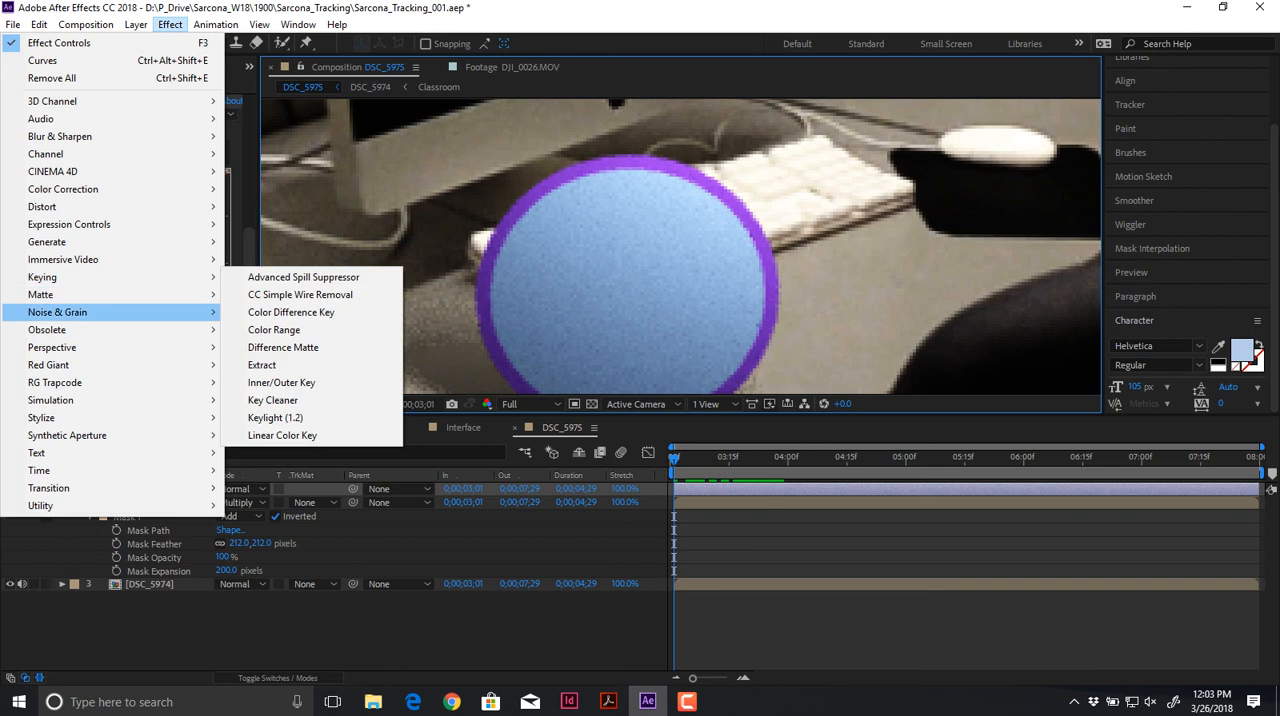
pyautogui.moveTo(120, 312)
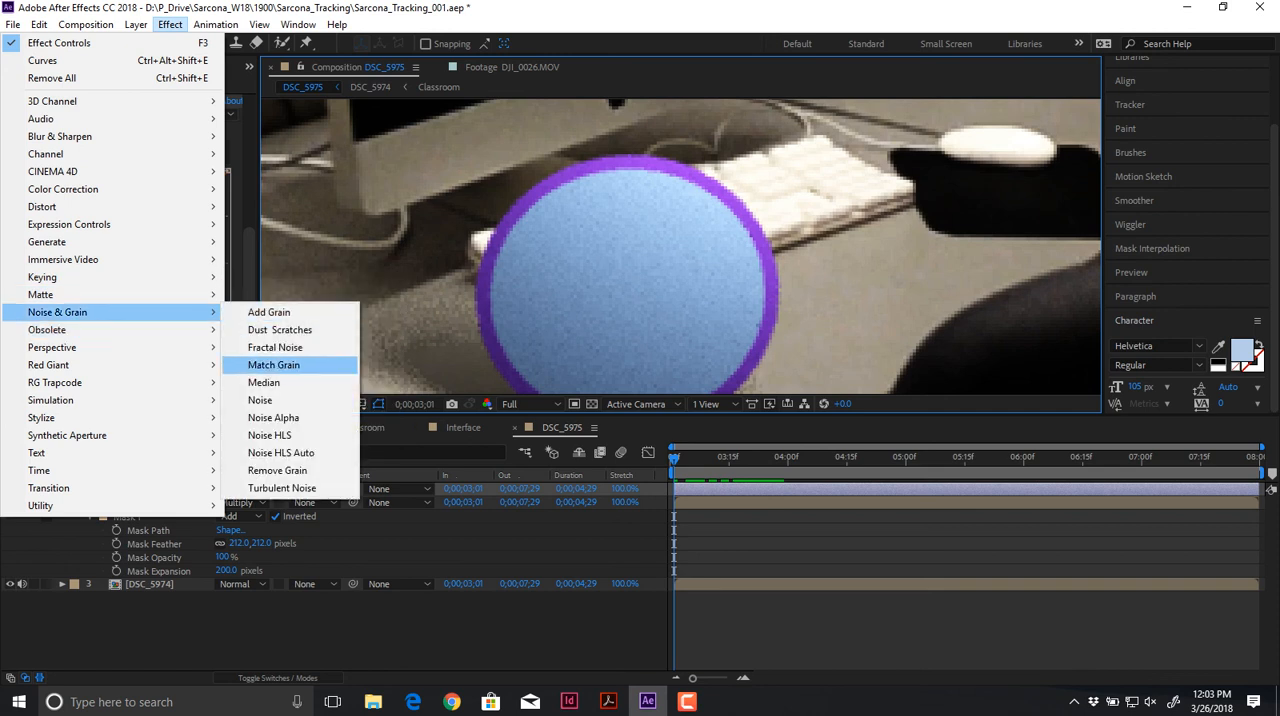
pyautogui.click(262, 400)
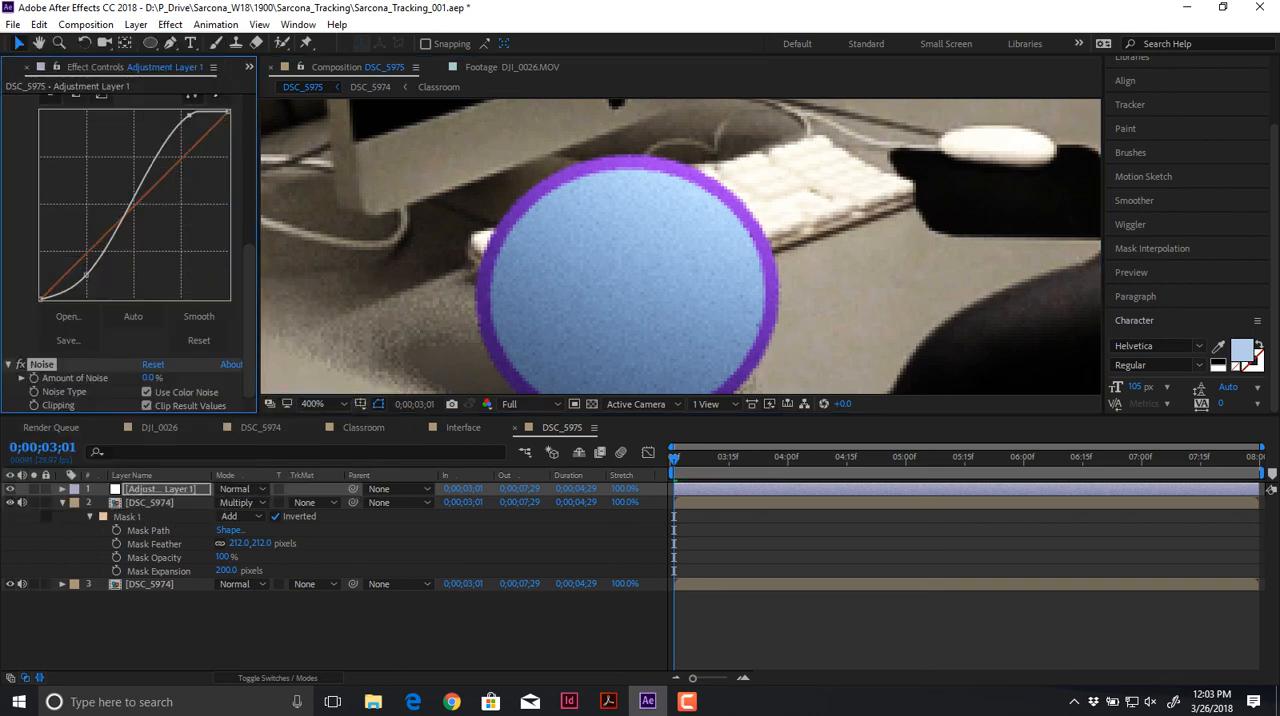
# Step: Try noise amounts of 1% and 5%, and settle on 2% for the adjustment layer's Noise effect
pyautogui.click(149, 378)
pyautogui.write('1')
pyautogui.press('Return')
pyautogui.click(150, 378)
pyautogui.write('5')
pyautogui.press('Return')
pyautogui.click(149, 378)
pyautogui.write('2')
pyautogui.press('Return')
# Step: Play back the graded shot from its first frame several times and check the frame at 0;00;06;29
pyautogui.scroll(-1, 681, 246)
pyautogui.scroll(-1, 680, 246)
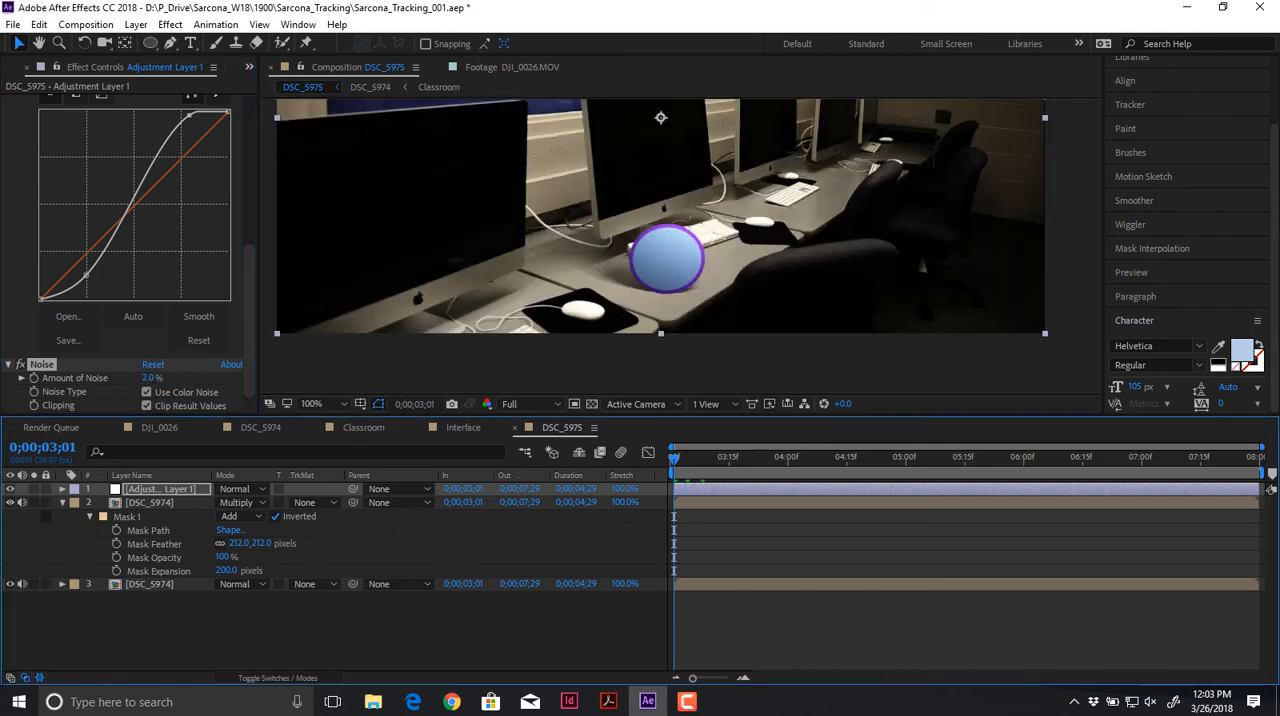
pyautogui.scroll(-1, 660, 118)
pyautogui.press('space')
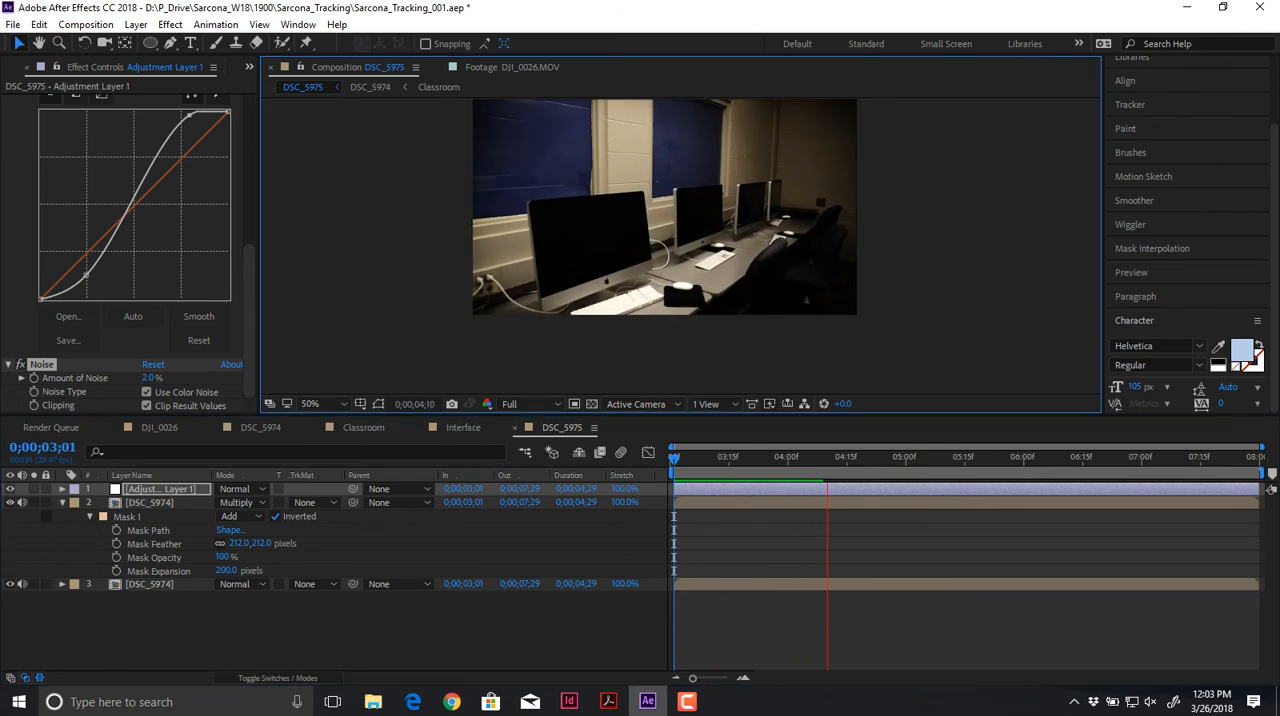
pyautogui.press('space')
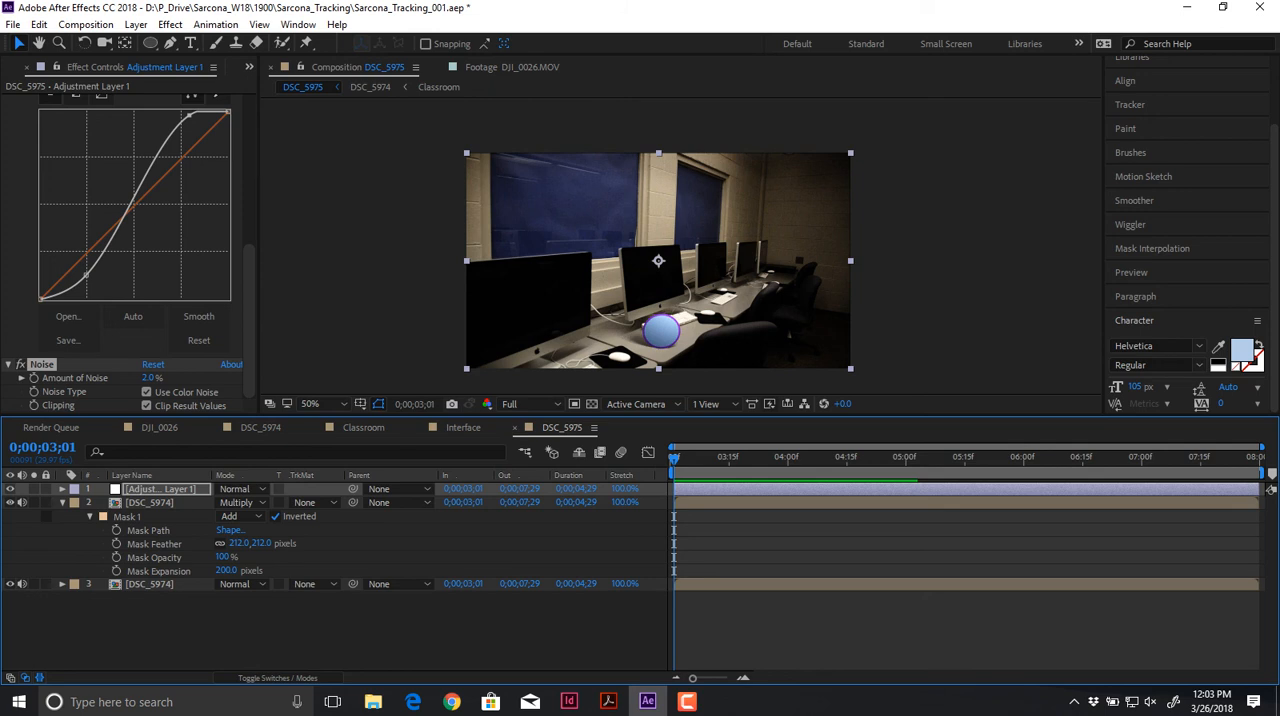
pyautogui.moveTo(674, 458); pyautogui.dragTo(1138, 458)
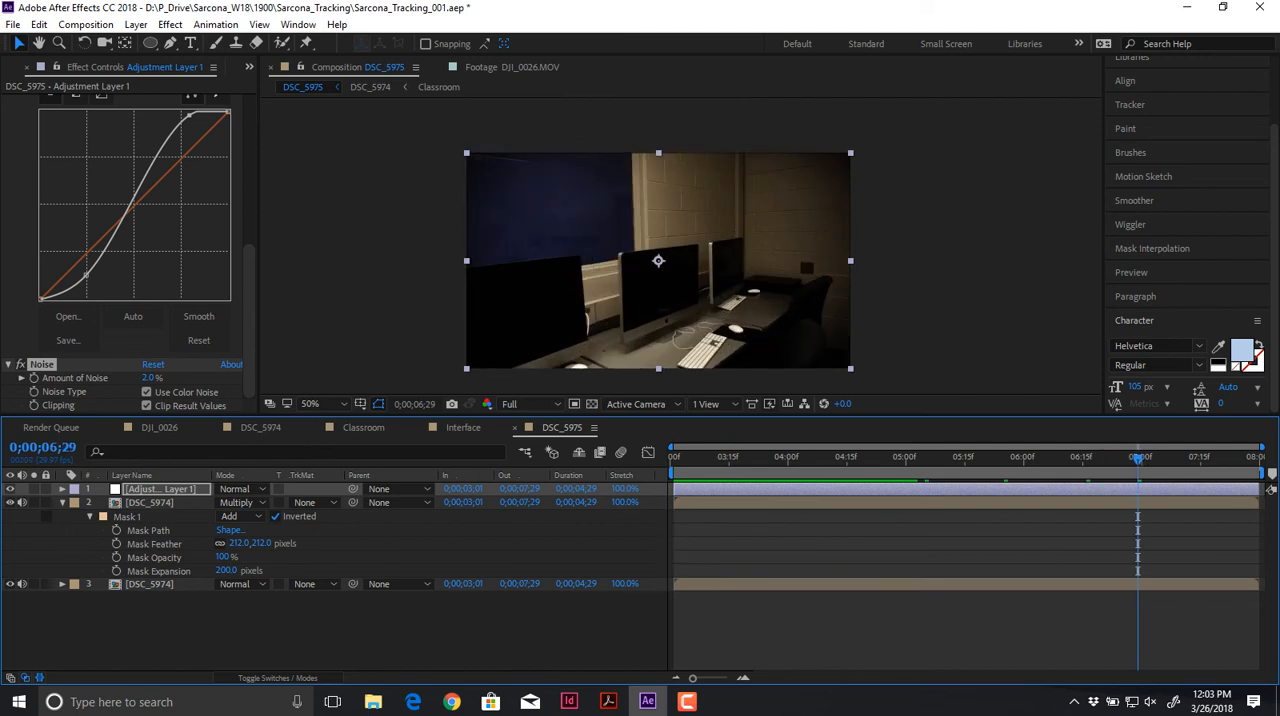
pyautogui.press('Home')
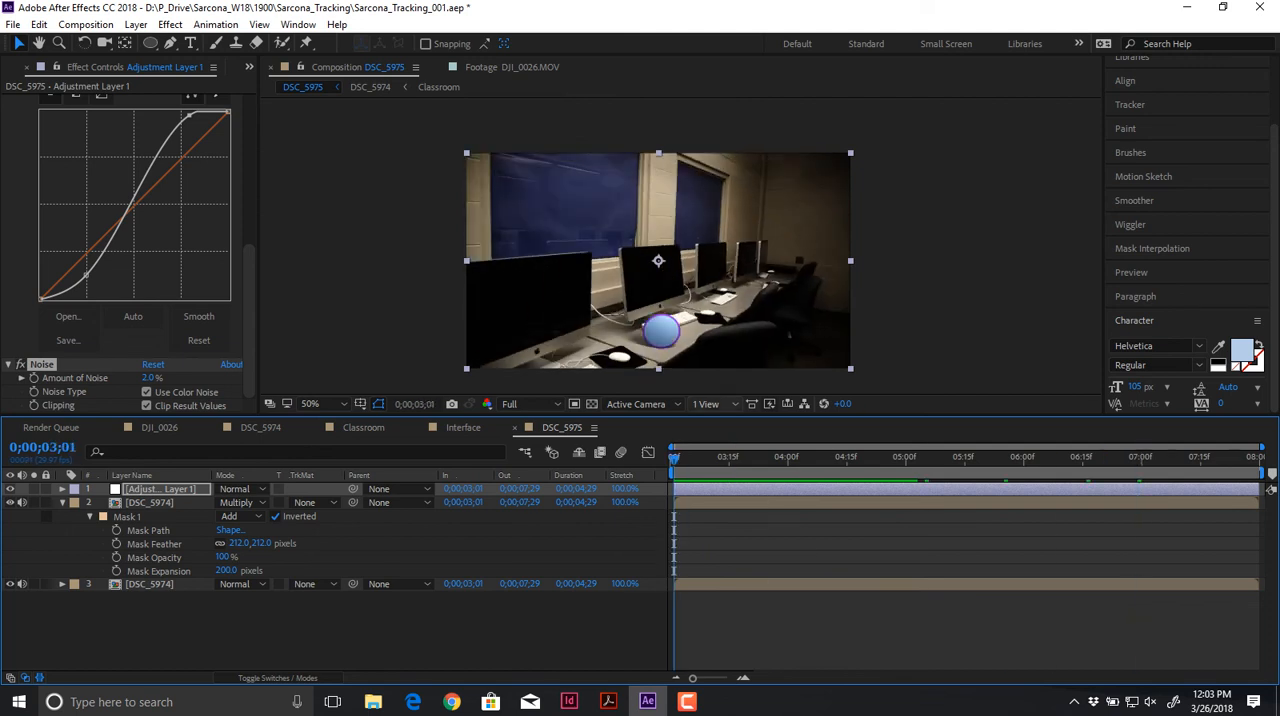
pyautogui.press('space')
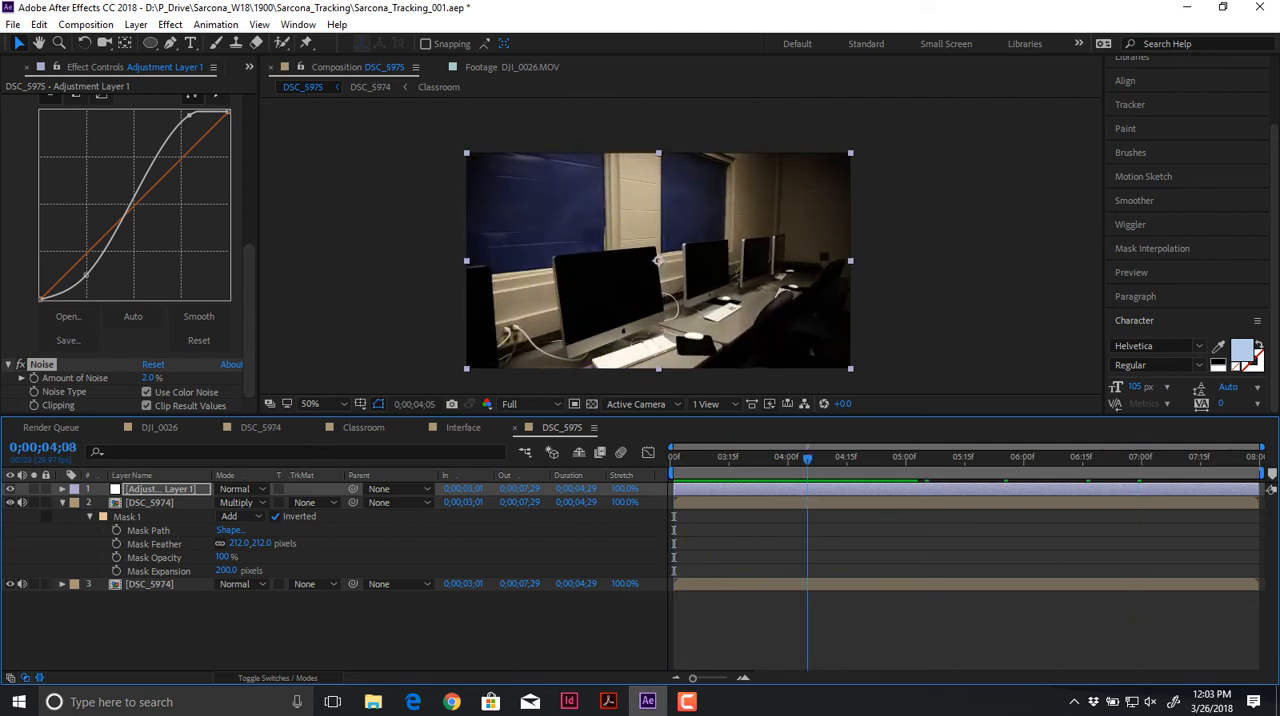
pyautogui.press('space')
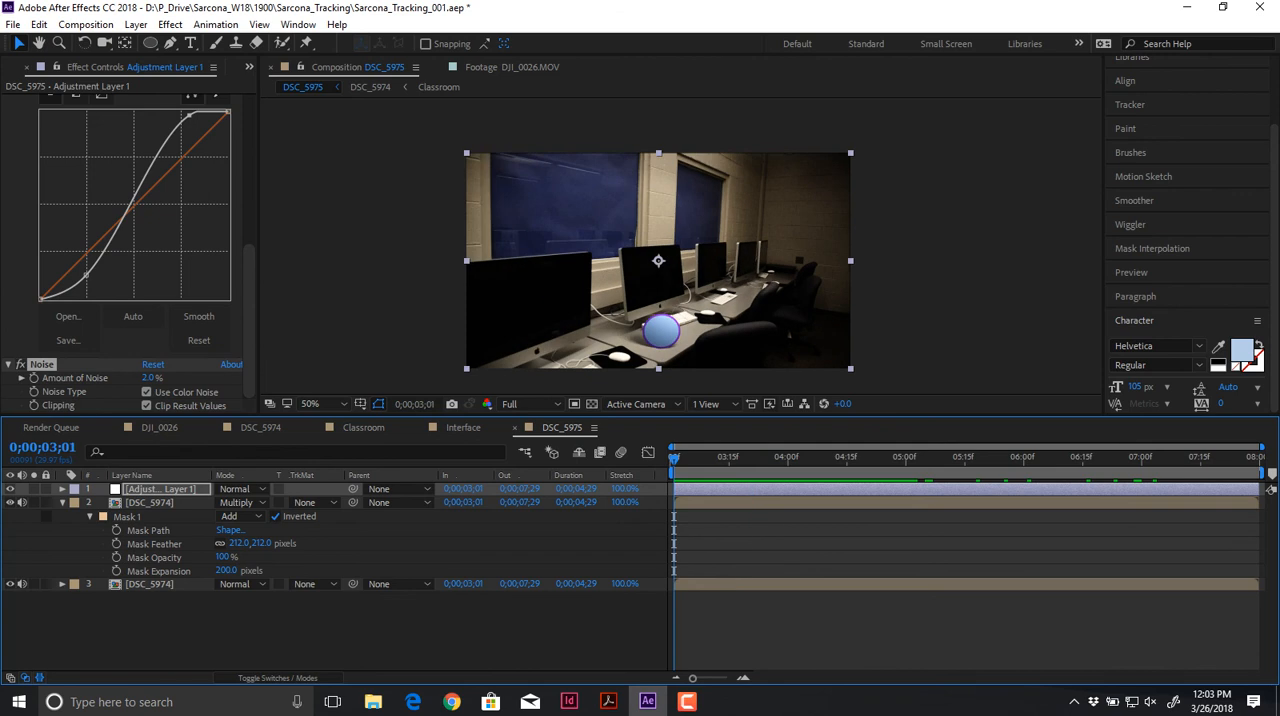
pyautogui.press('space')
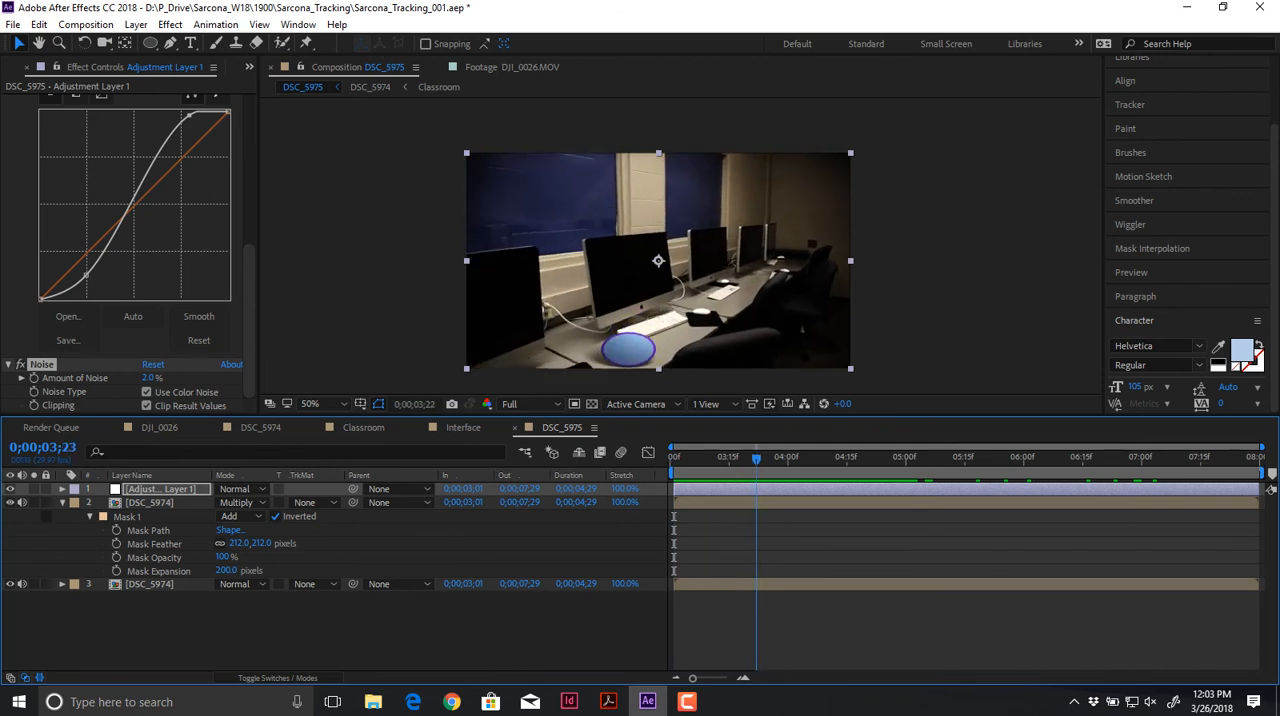
pyautogui.press('space')
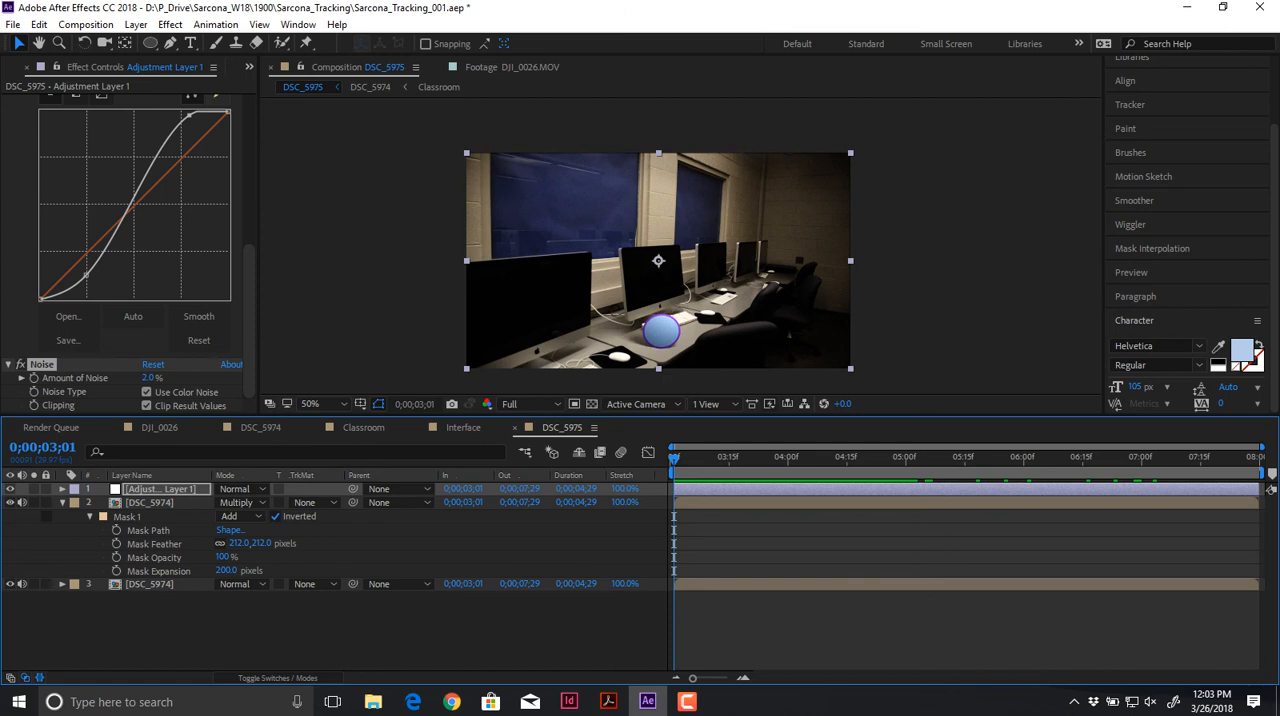